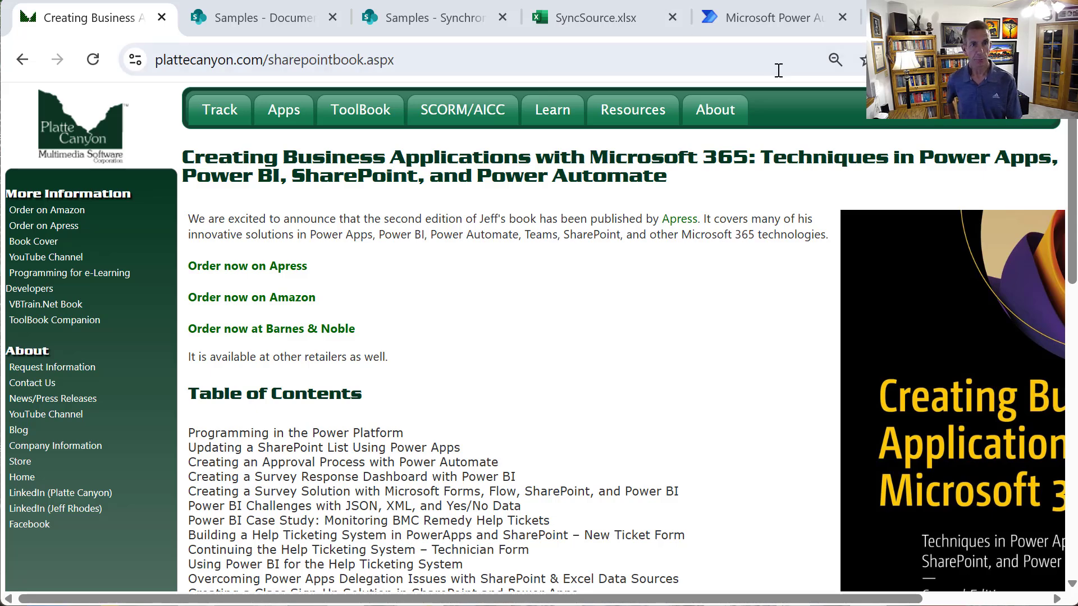
Switch to the SharePoint Samples library and look over the new-item options in the Synchronization folder
{"action": "left_click", "coordinate": [312, 18]}
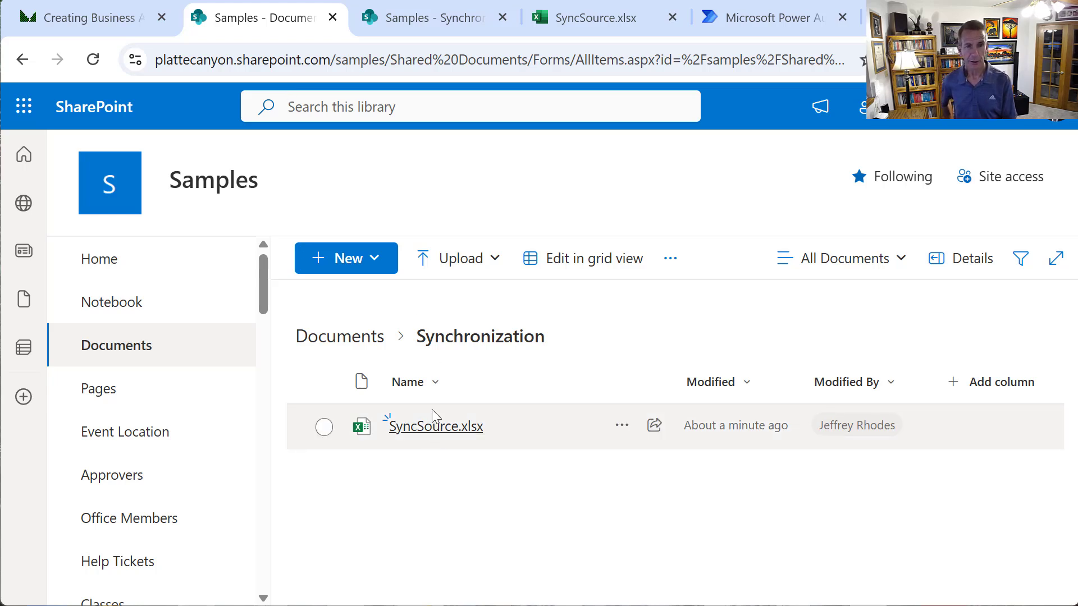
{"action": "left_click", "coordinate": [362, 263]}
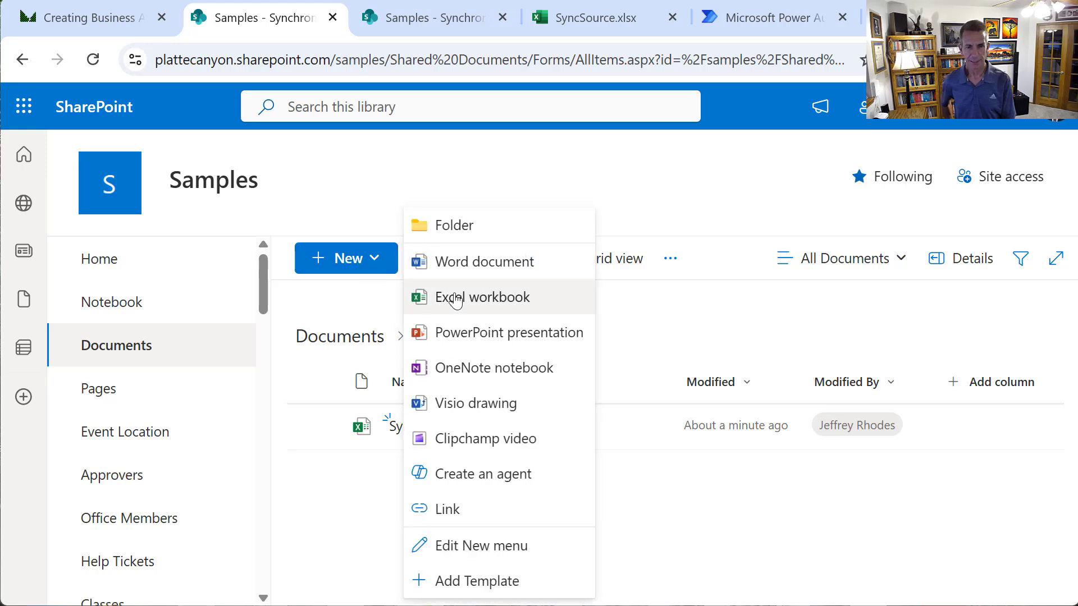
{"action": "left_click", "coordinate": [374, 189]}
Switch to the SyncSource.xlsx workbook and examine the last employee row and the SharePointId column down to row 11
{"action": "left_click", "coordinate": [609, 23]}
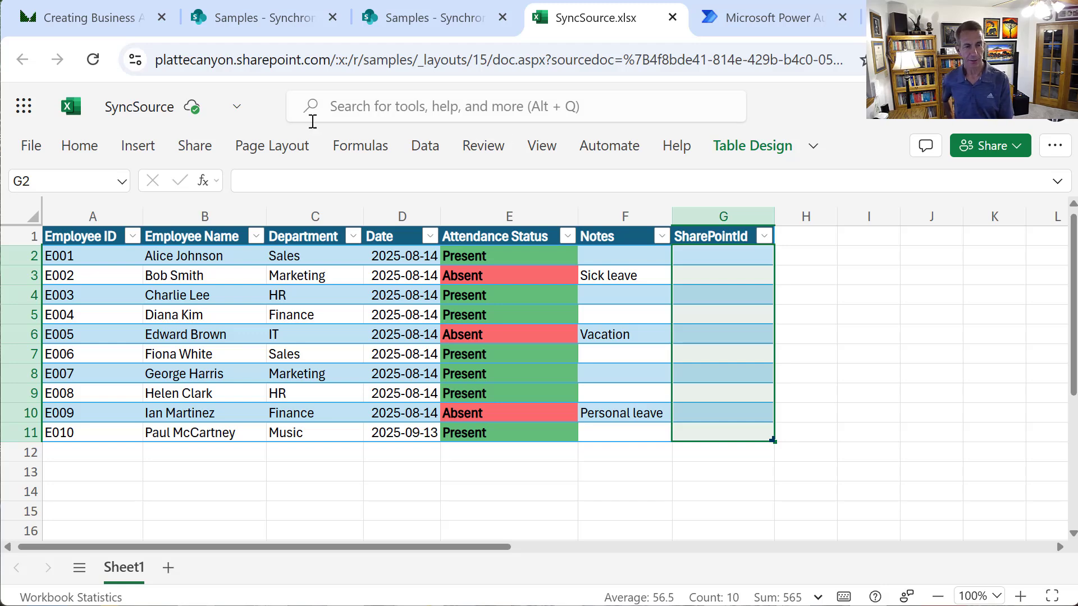
{"action": "left_click", "coordinate": [208, 434]}
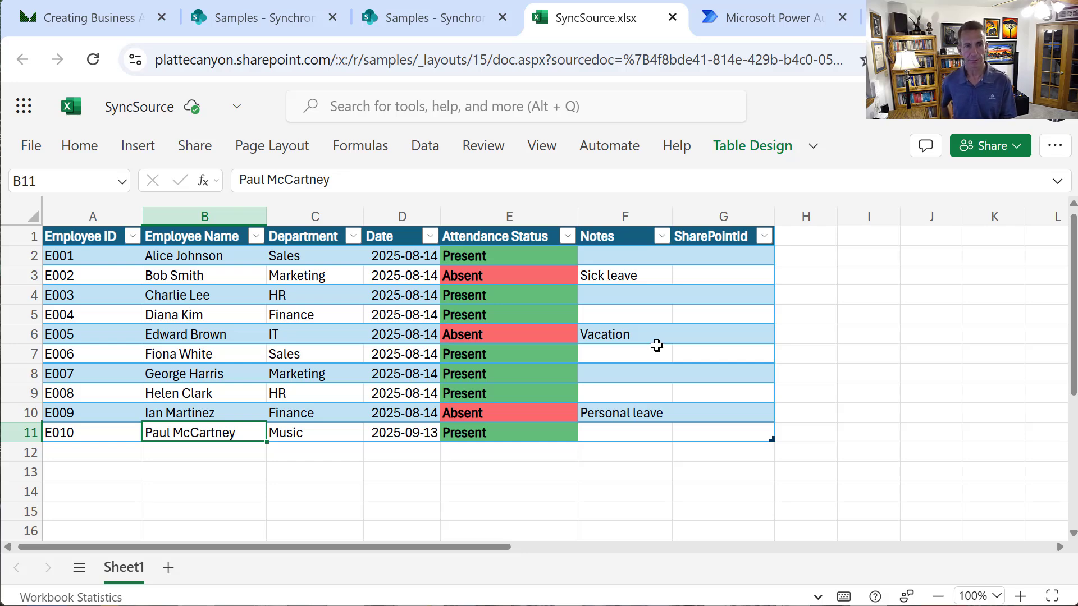
{"action": "left_click", "coordinate": [713, 236]}
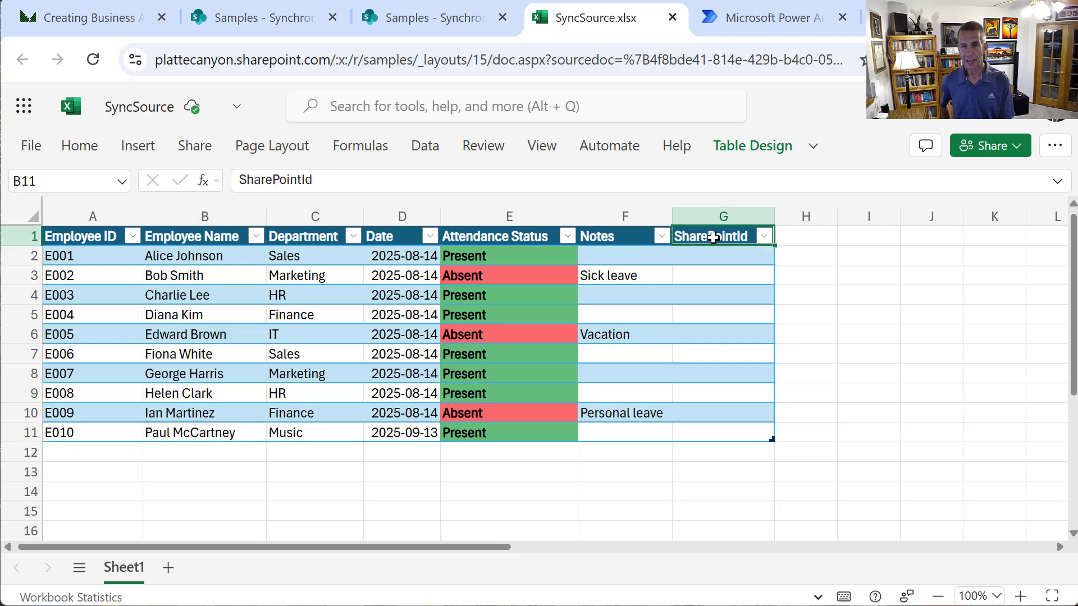
{"action": "left_click_drag", "start_coordinate": [713, 236], "coordinate": [735, 433]}
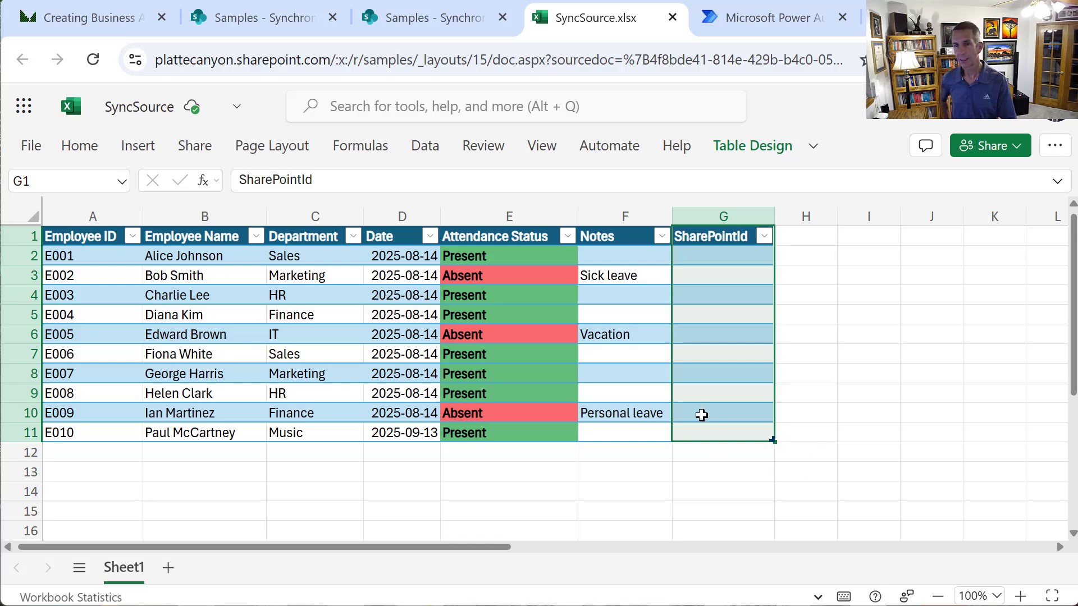
Switch to Power Automate and create a manually triggered instant cloud flow named Video_SynchronizeExcelSharePoint
{"action": "left_click", "coordinate": [752, 17]}
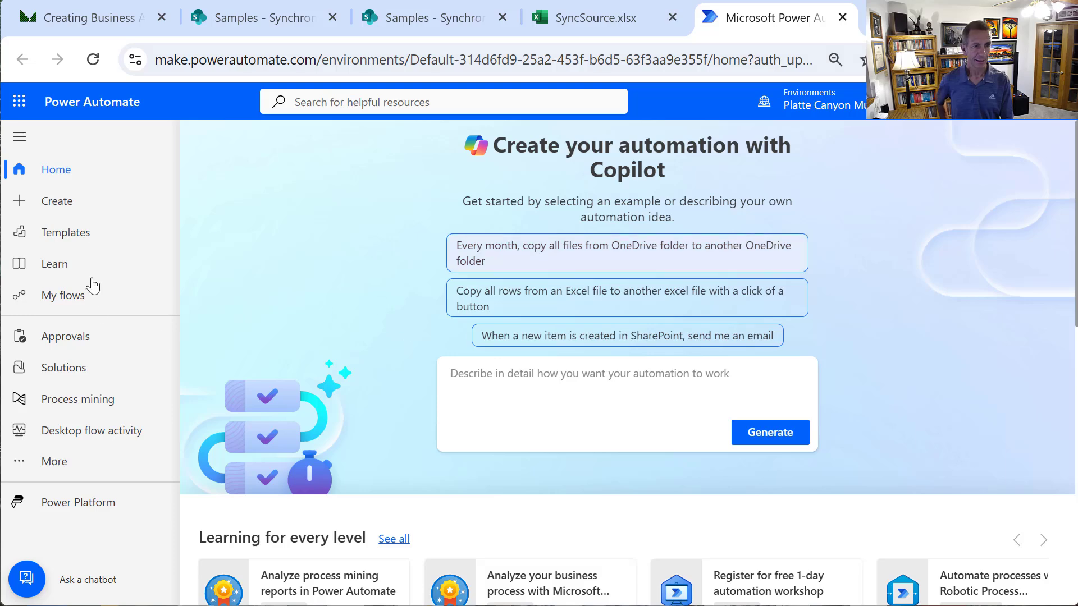
{"action": "left_click", "coordinate": [84, 214]}
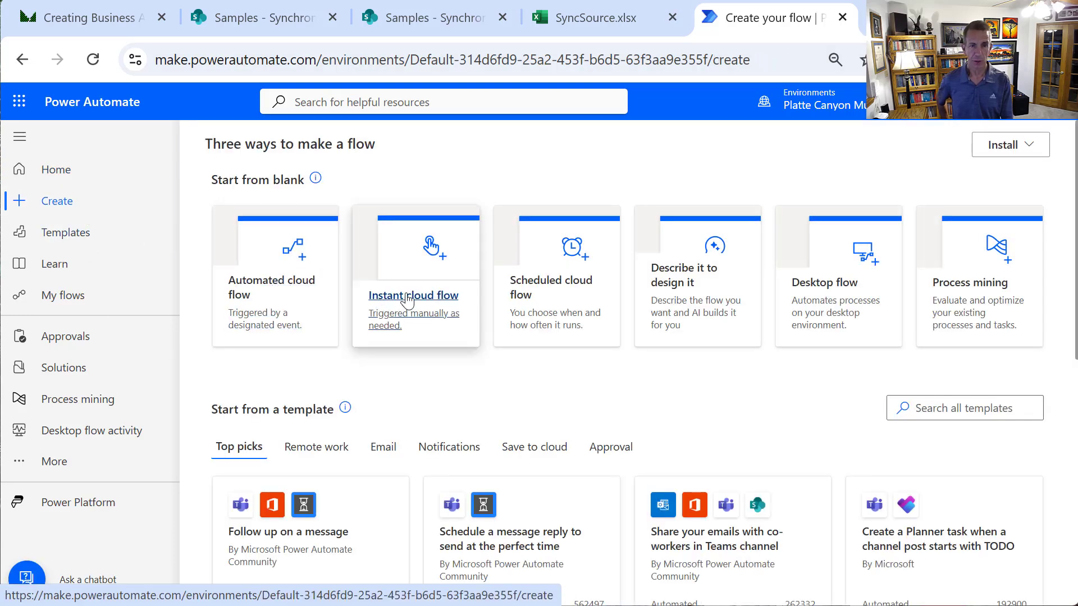
{"action": "left_click", "coordinate": [407, 301]}
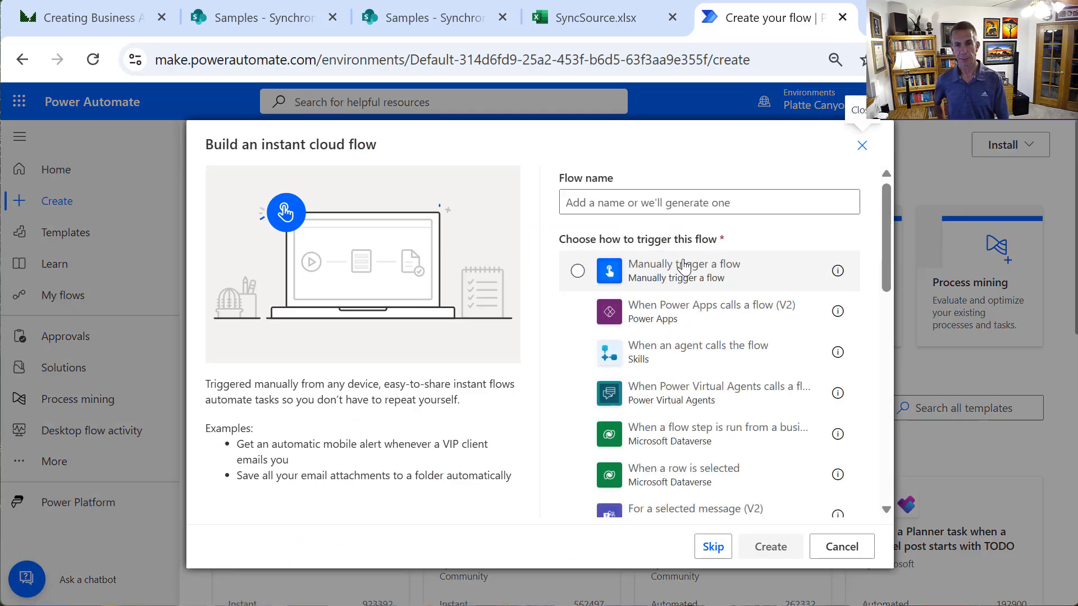
{"action": "left_click", "coordinate": [684, 268]}
{"action": "left_click", "coordinate": [651, 203]}
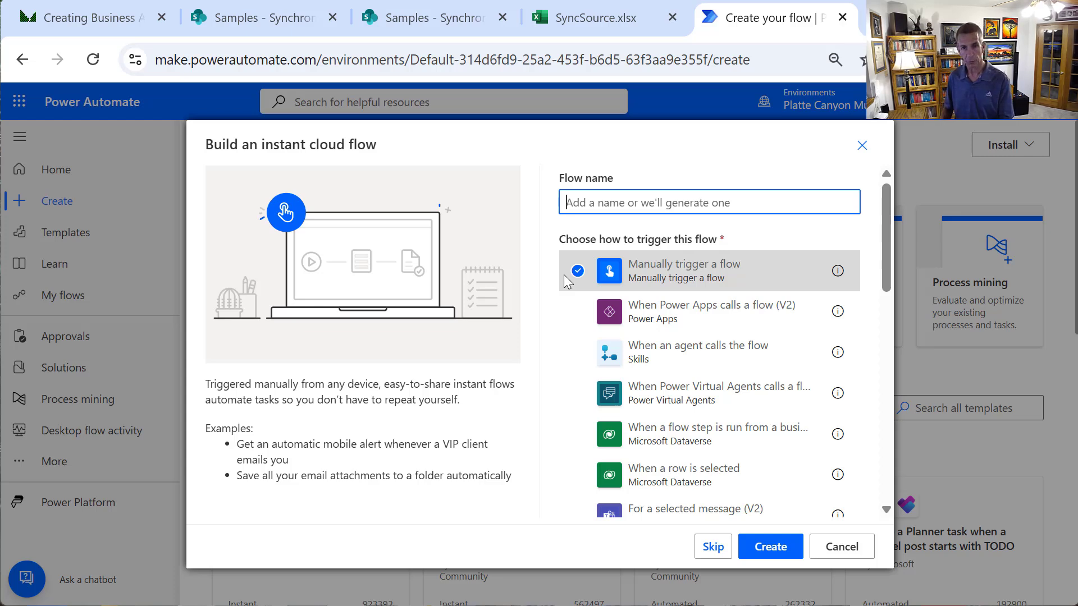
{"action": "type", "text": "Vide"}
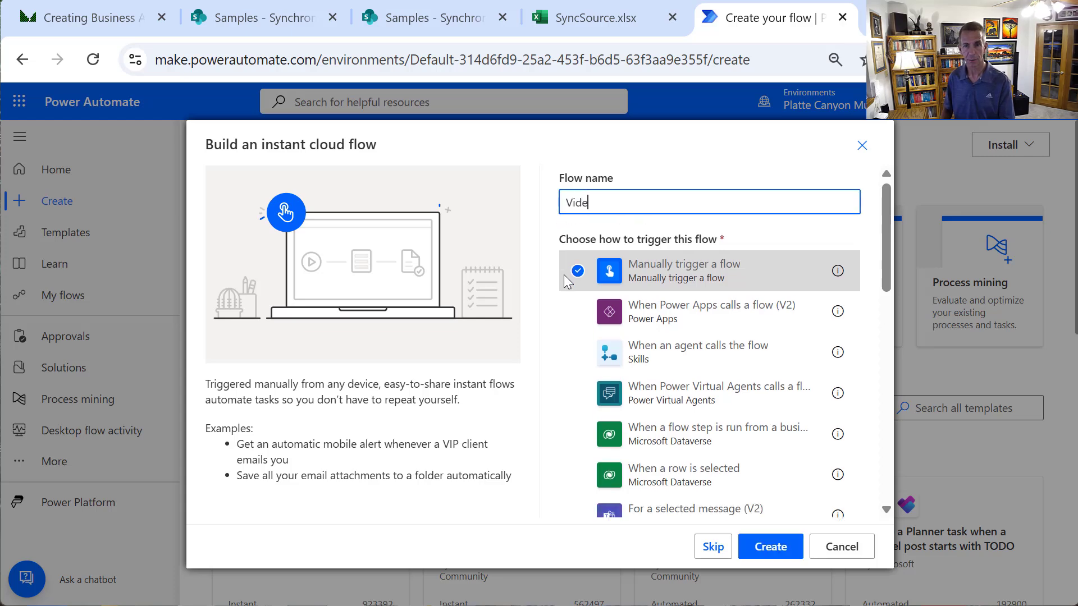
{"action": "type", "text": "o_Syn"}
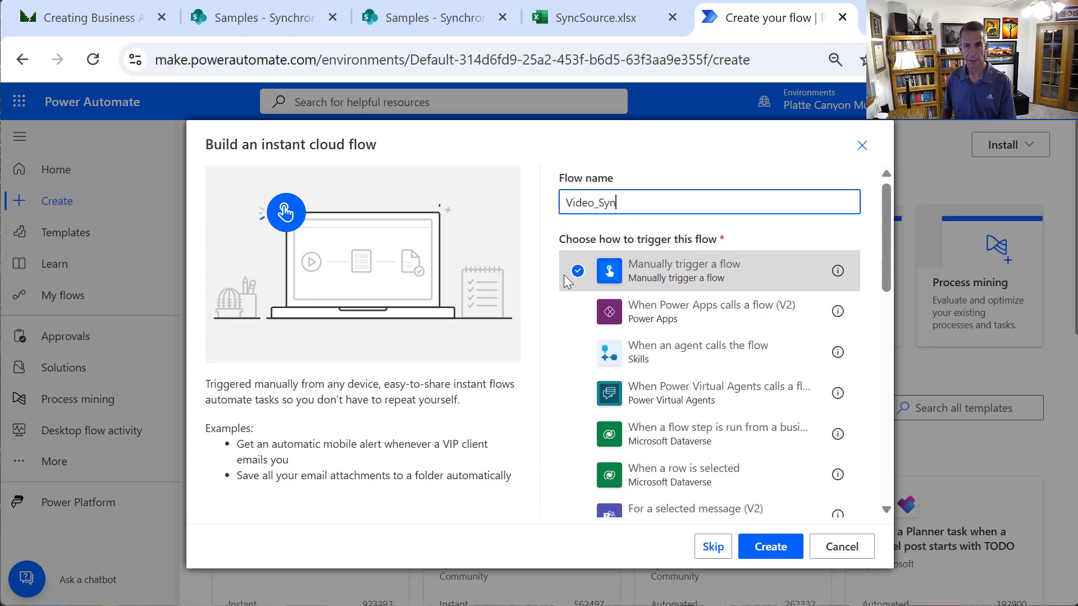
{"action": "type", "text": "chroniz"}
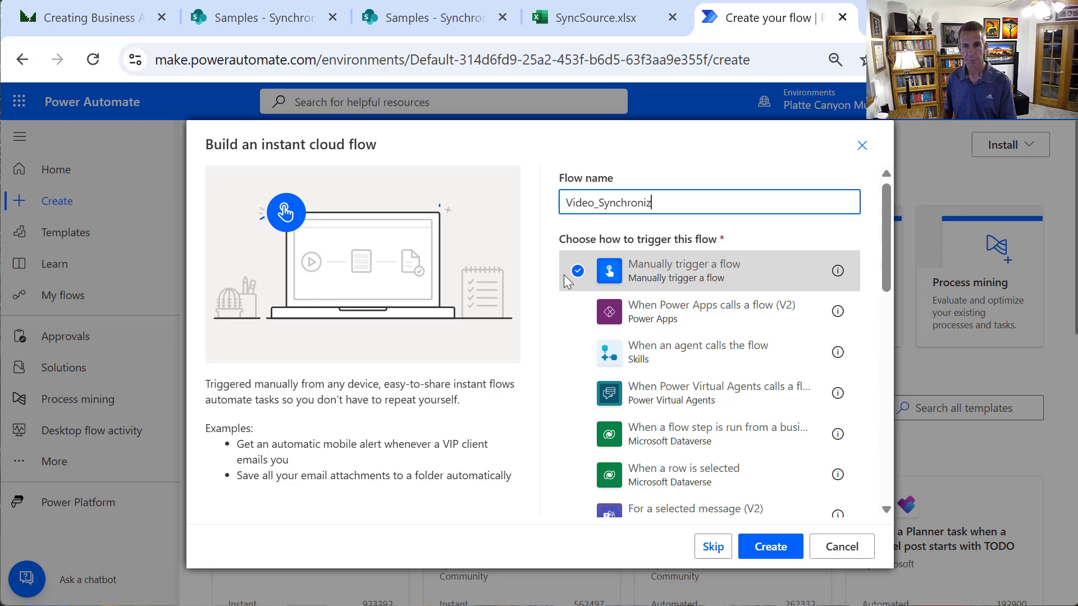
{"action": "type", "text": "eExcel"}
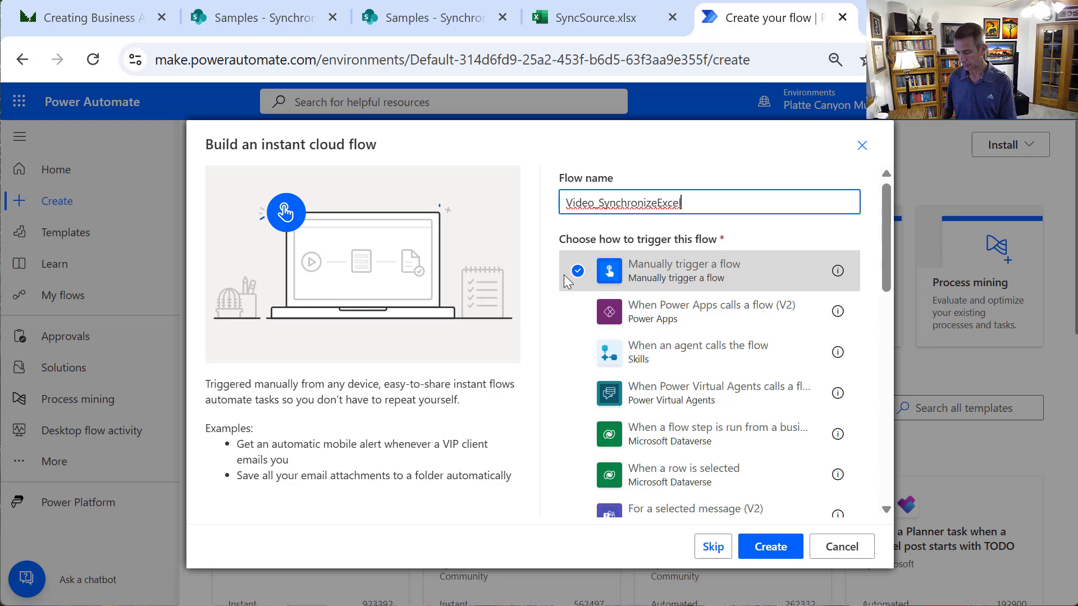
{"action": "type", "text": "ShareP"}
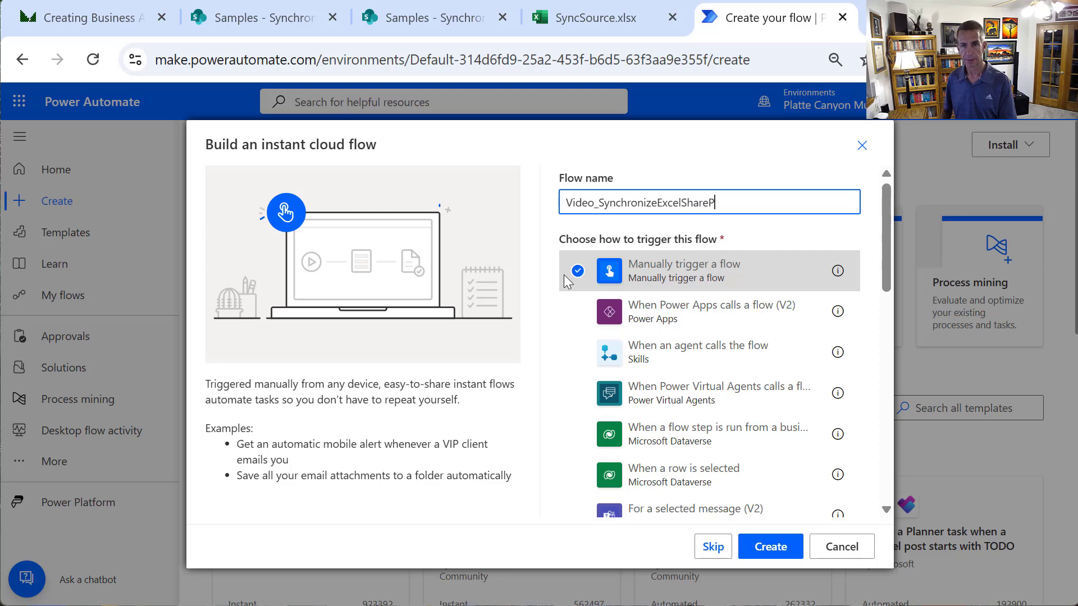
{"action": "type", "text": "oint"}
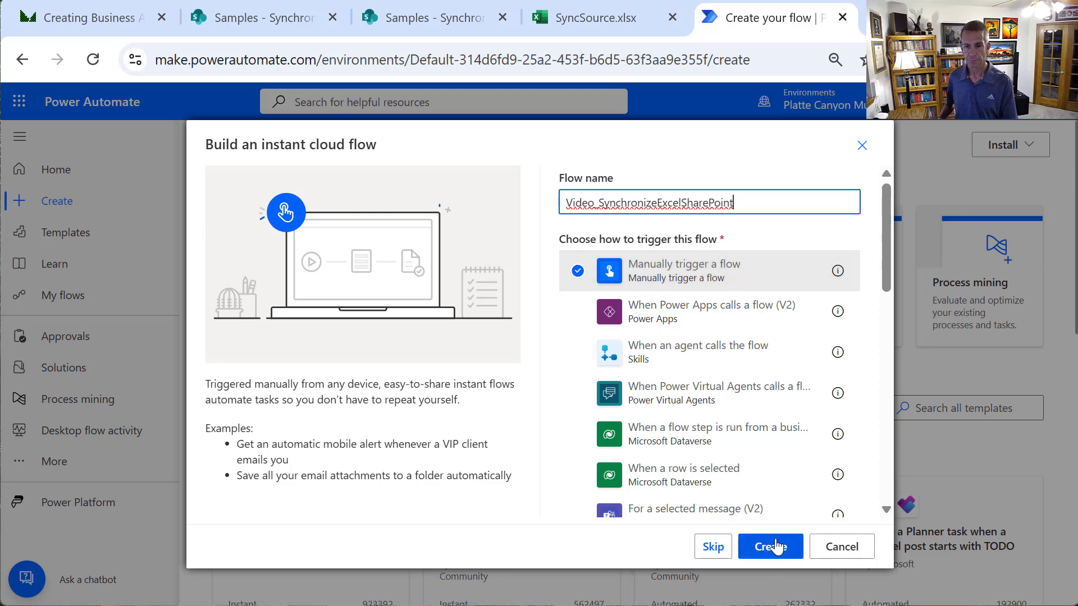
{"action": "left_click", "coordinate": [776, 546]}
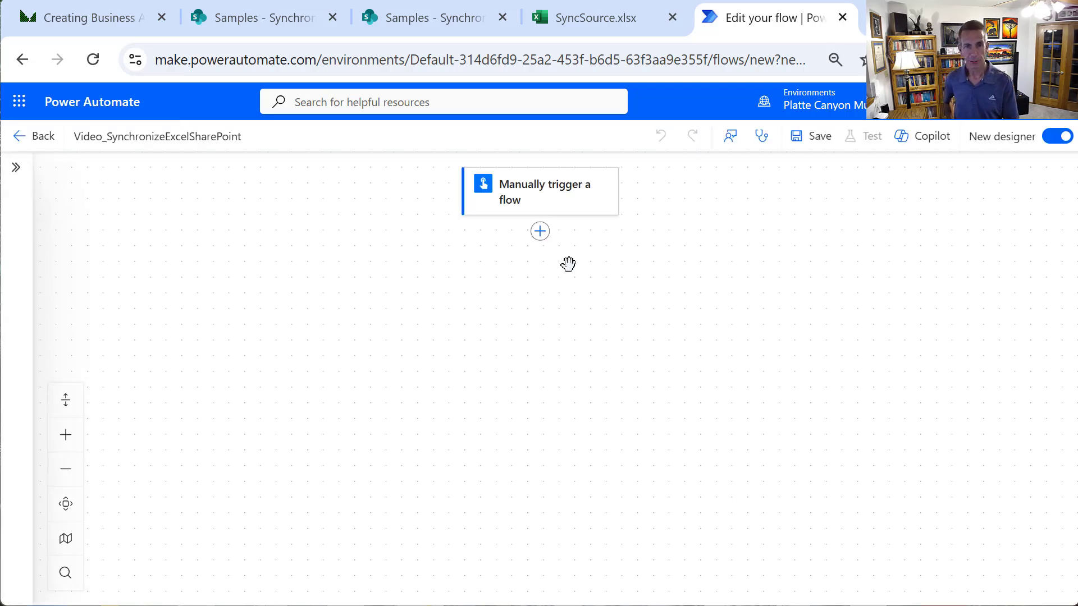
Add an Initialize variable action after the manual trigger and name its variable varSharePointIdsAddressed
{"action": "left_click", "coordinate": [538, 232]}
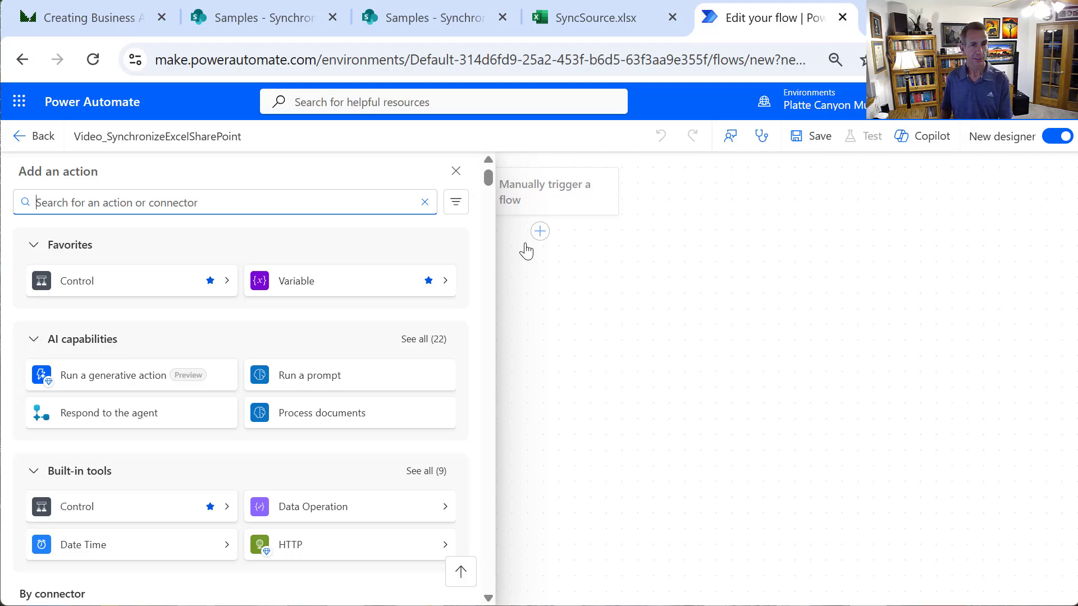
{"action": "left_click", "coordinate": [354, 289]}
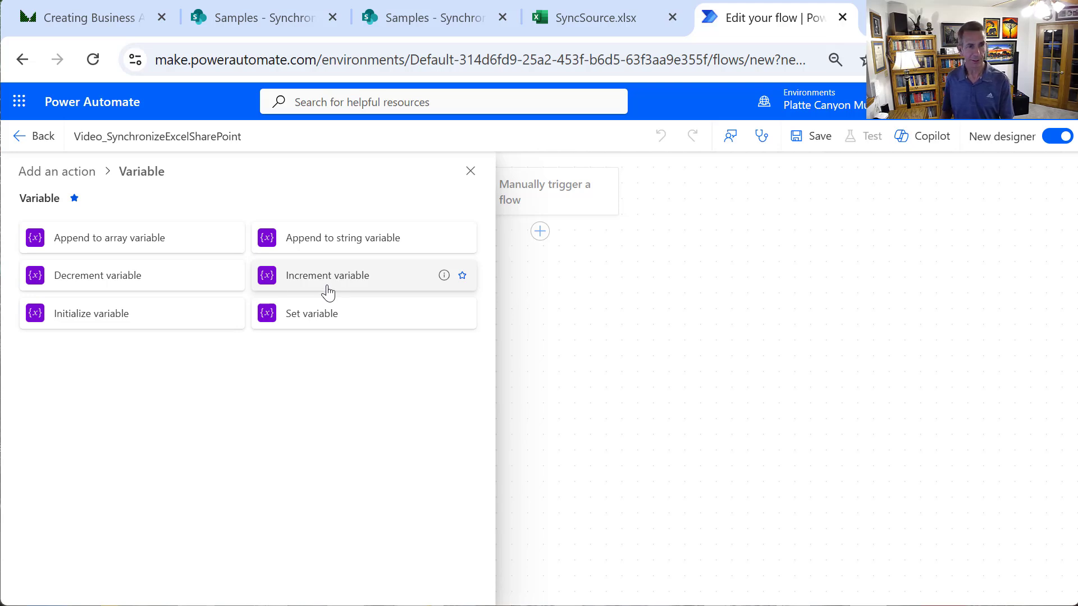
{"action": "left_click", "coordinate": [190, 320]}
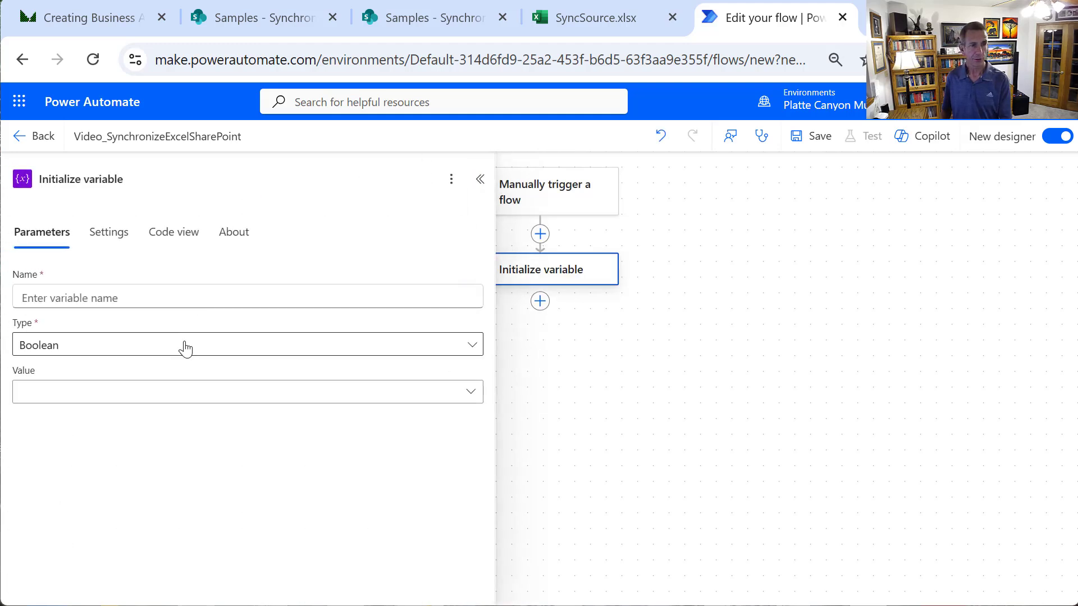
{"action": "left_click", "coordinate": [80, 293]}
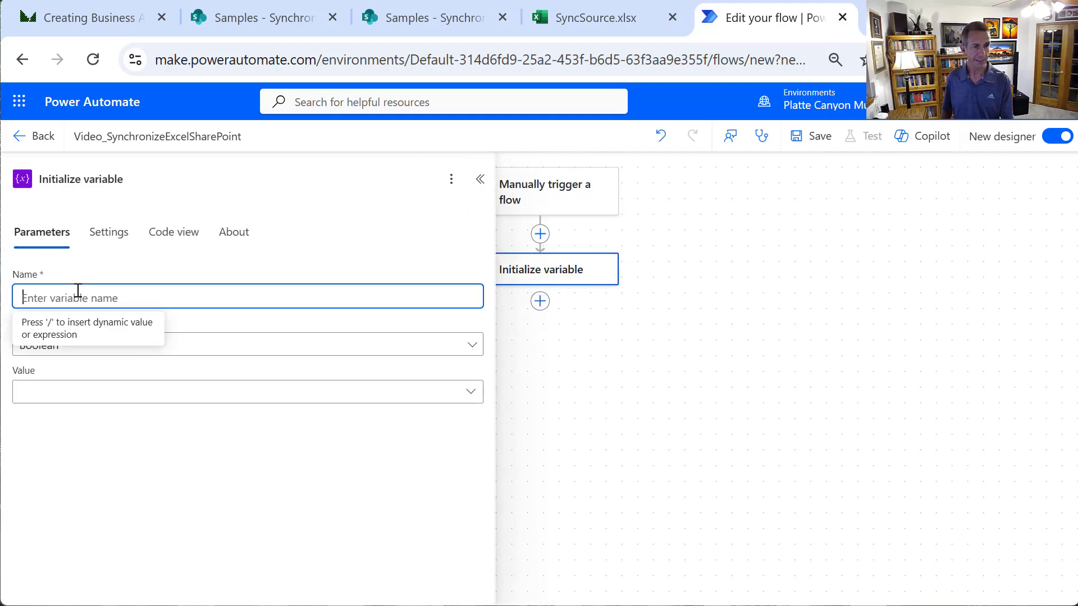
{"action": "type", "text": "var"}
{"action": "type", "text": "Sh"}
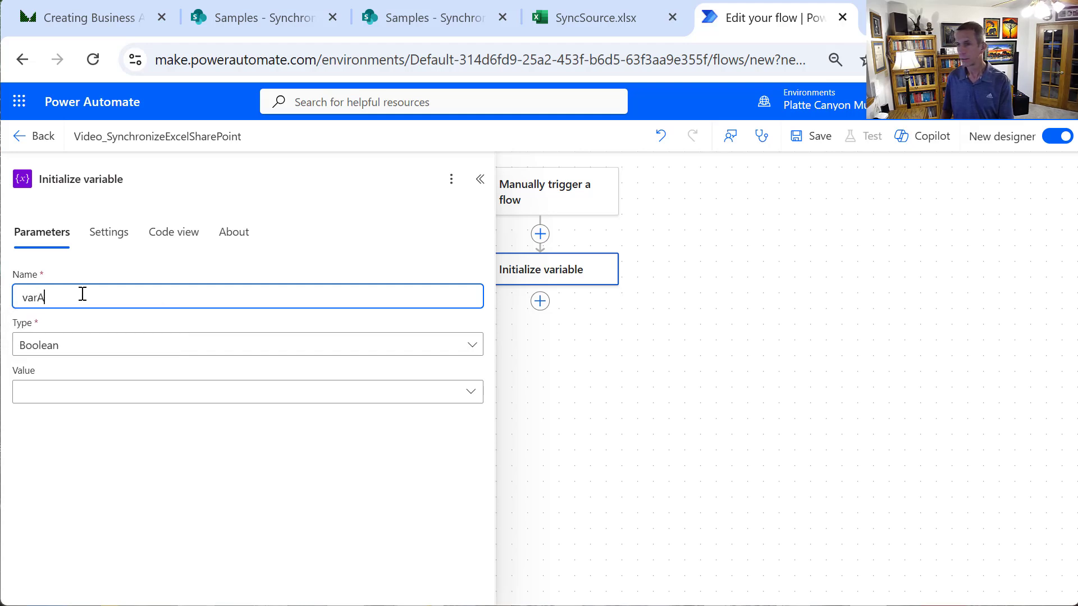
{"action": "key", "text": "BackSpace"}
{"action": "key", "text": "BackSpace"}
{"action": "type", "text": "ShareP"}
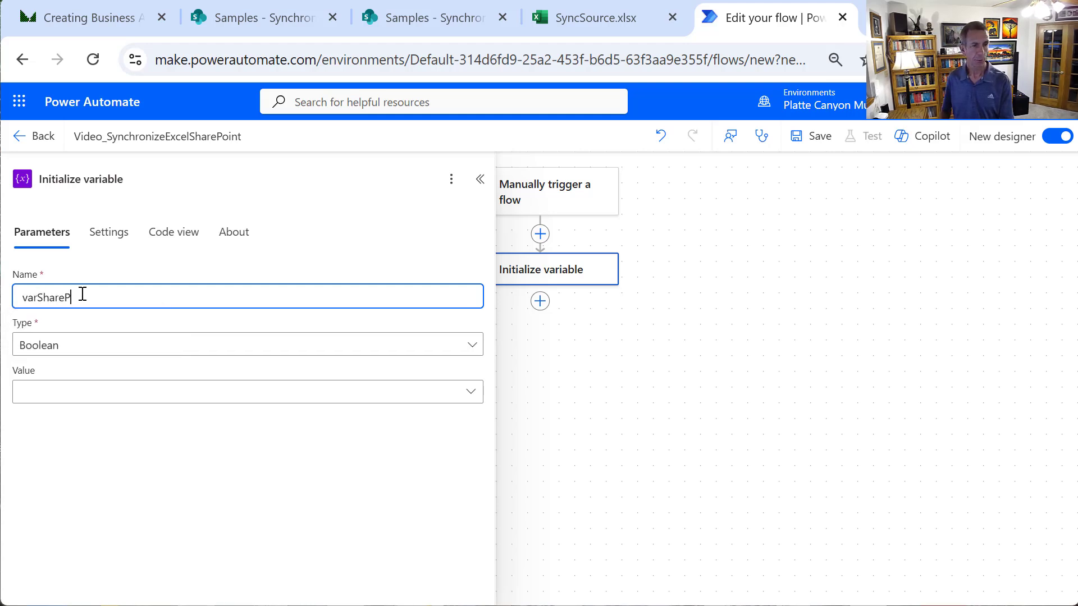
{"action": "type", "text": "ointIdsA"}
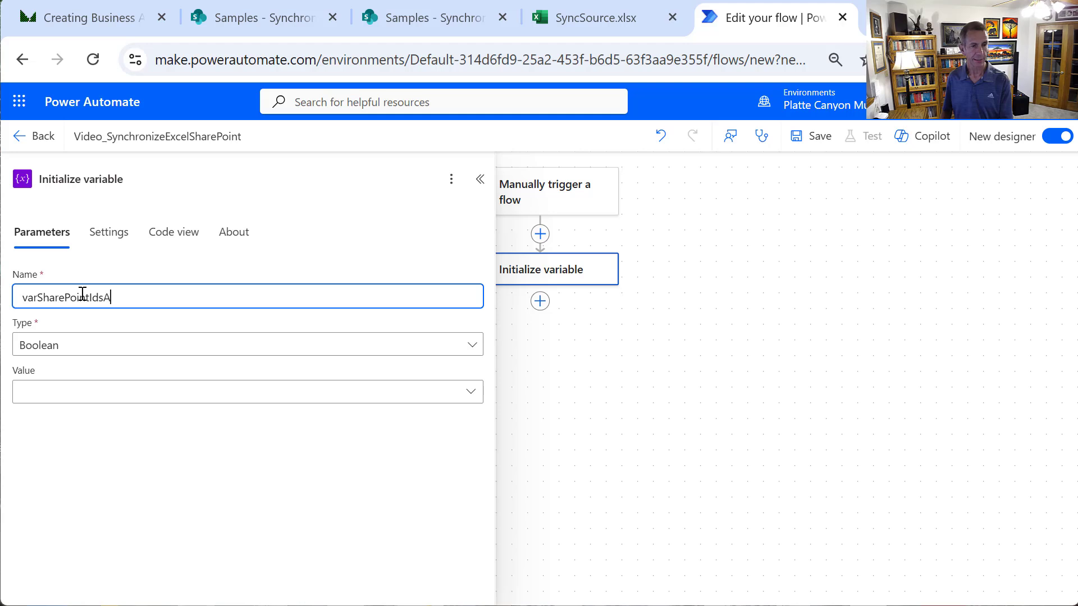
{"action": "type", "text": "ddressed"}
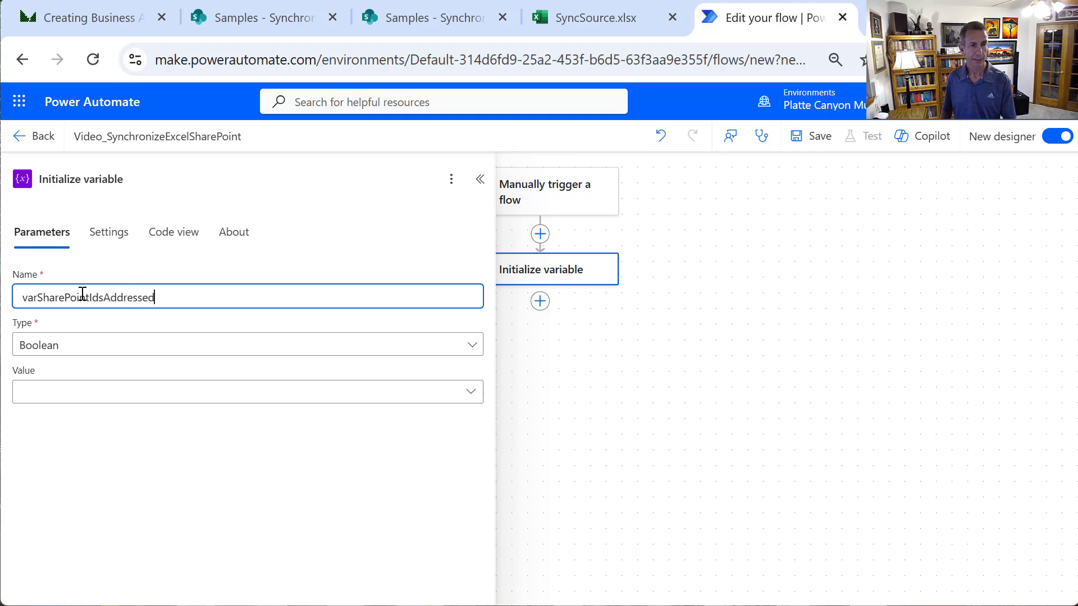
Copy the variable name varSharePointIdsAddressed and set the variable's type to Array
{"action": "key", "text": "ctrl+a"}
{"action": "key", "text": "ctrl+c"}
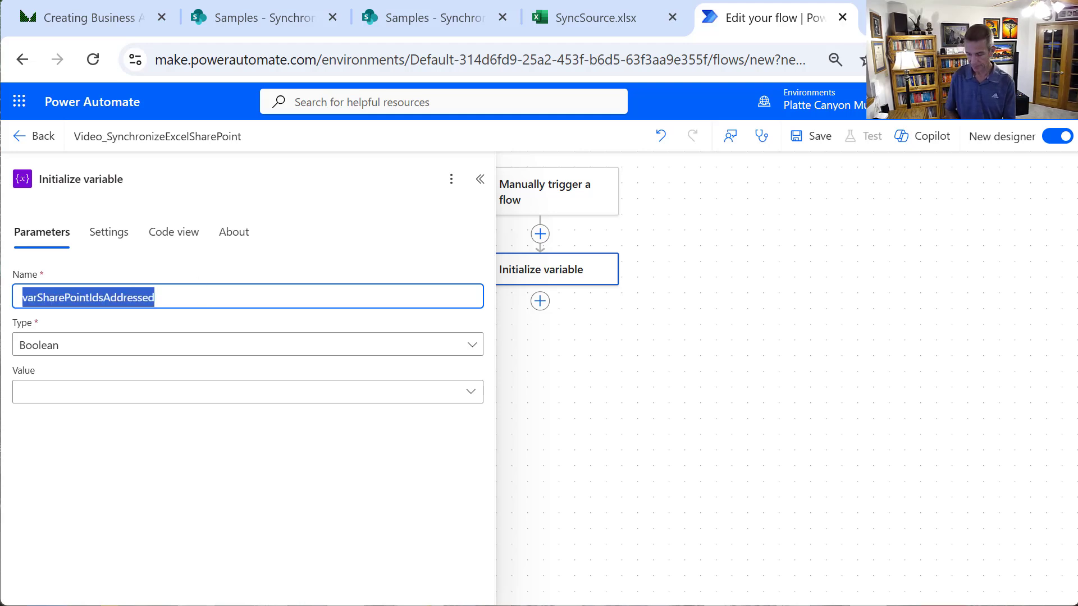
{"action": "left_click", "coordinate": [48, 351]}
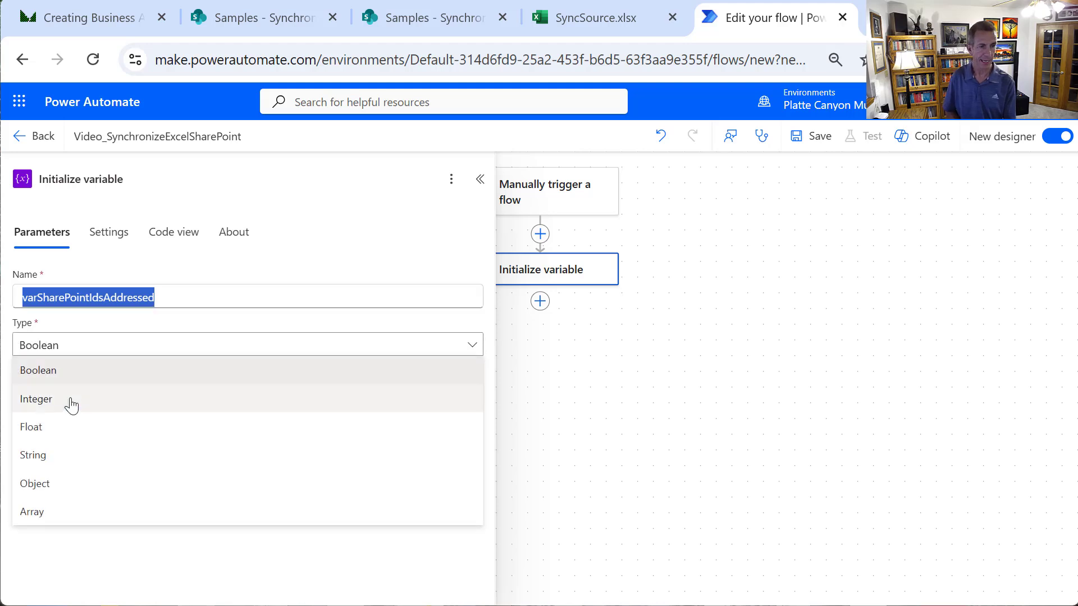
{"action": "left_click", "coordinate": [100, 507]}
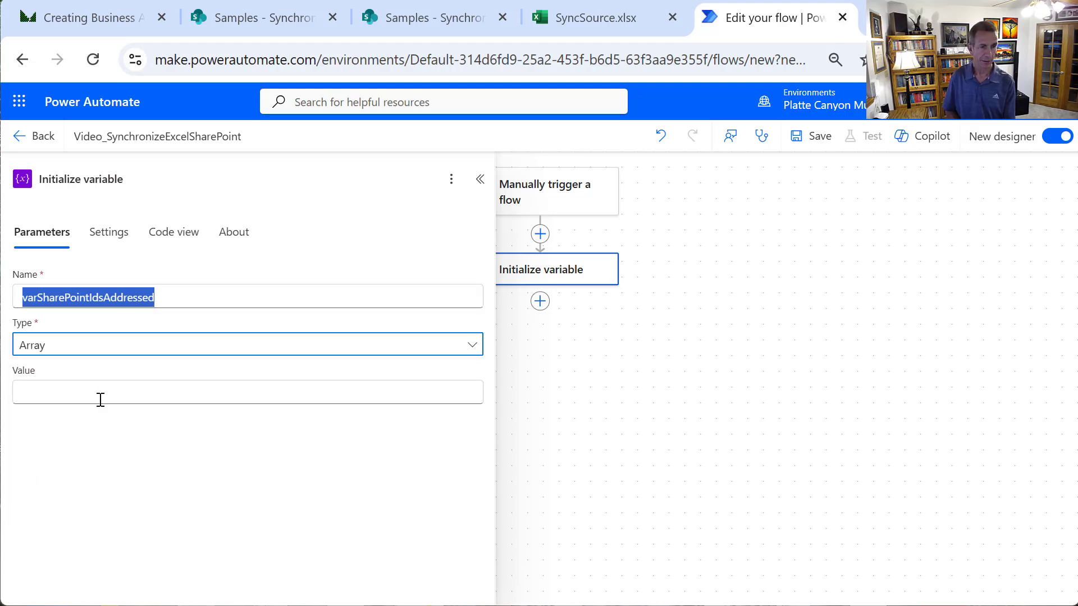
{"action": "left_click", "coordinate": [102, 392]}
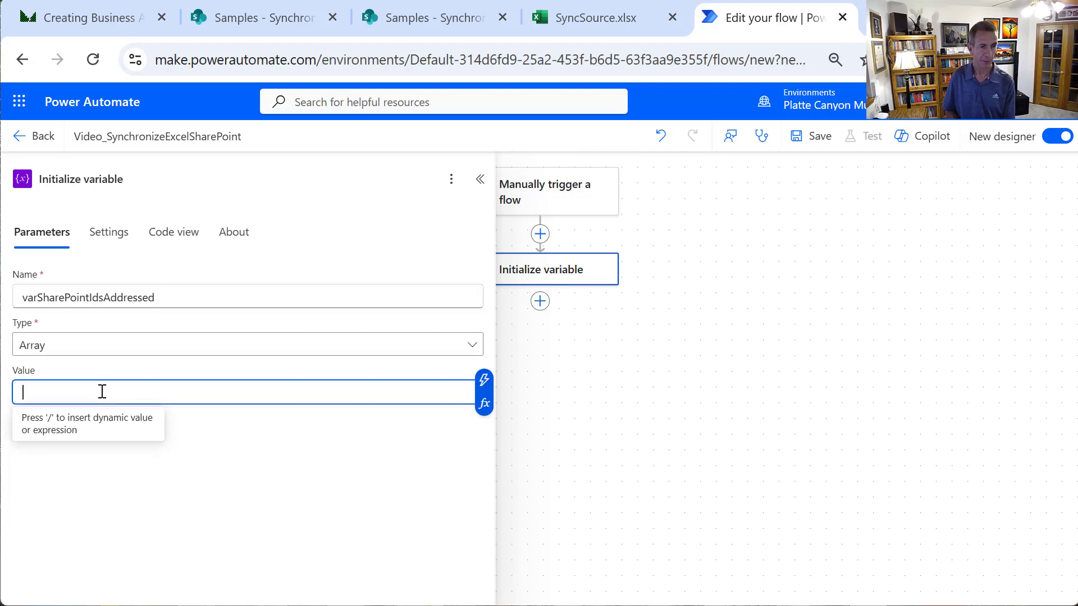
Rename the action as Initialize varSharePointIdsAddressed using the copied variable name, and collapse its settings
{"action": "left_click", "coordinate": [124, 178]}
{"action": "left_click_drag", "start_coordinate": [124, 179], "coordinate": [84, 179]}
{"action": "key", "text": "ctrl+v"}
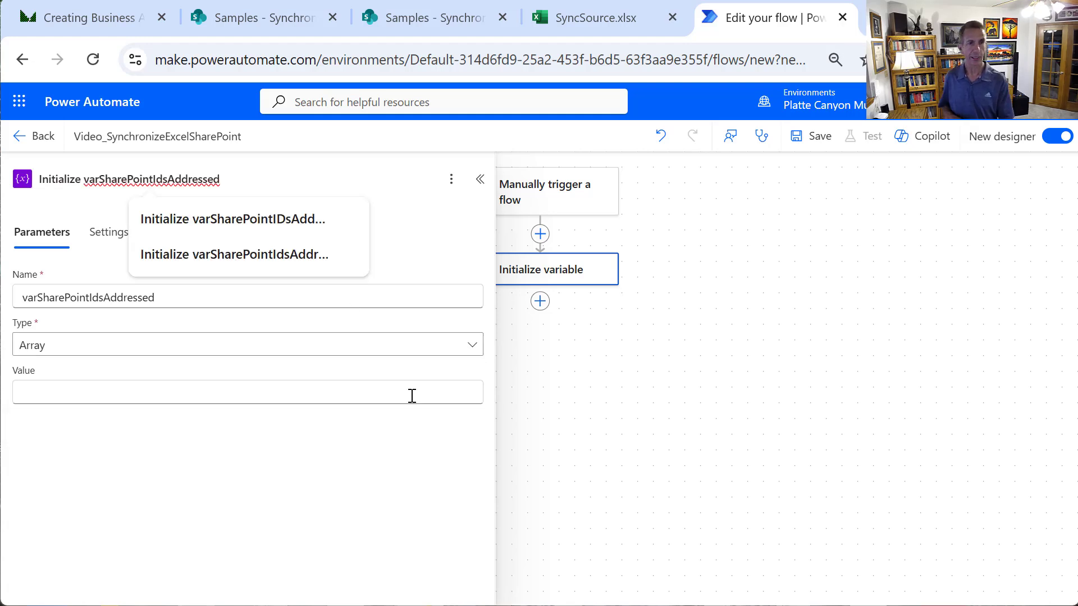
{"action": "left_click", "coordinate": [478, 180]}
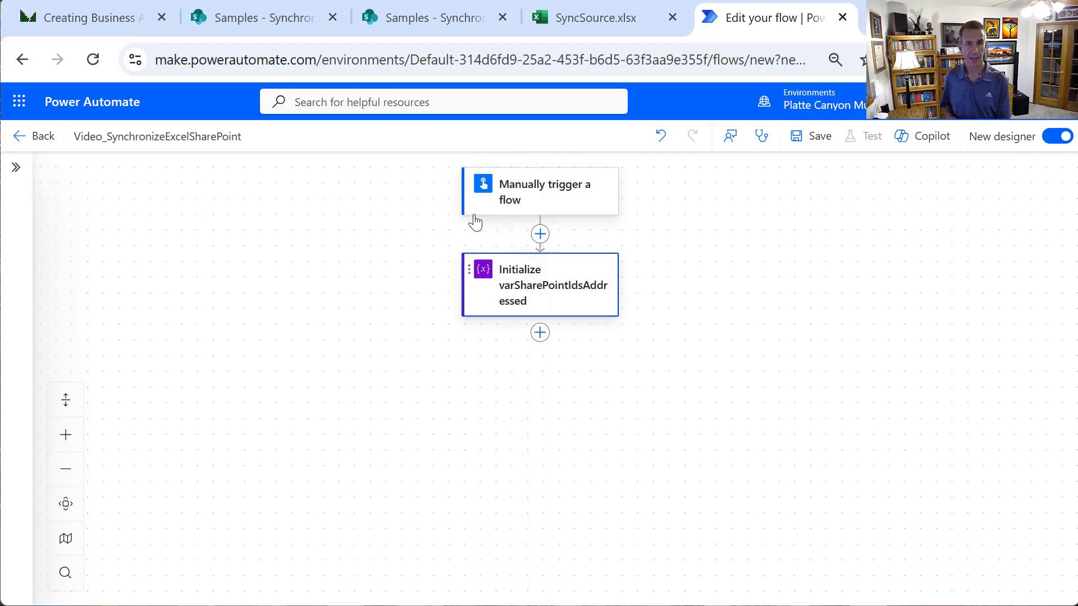
Add another Initialize variable action at the end of the flow, naming its variable varSharePointId with type String
{"action": "left_click", "coordinate": [540, 332]}
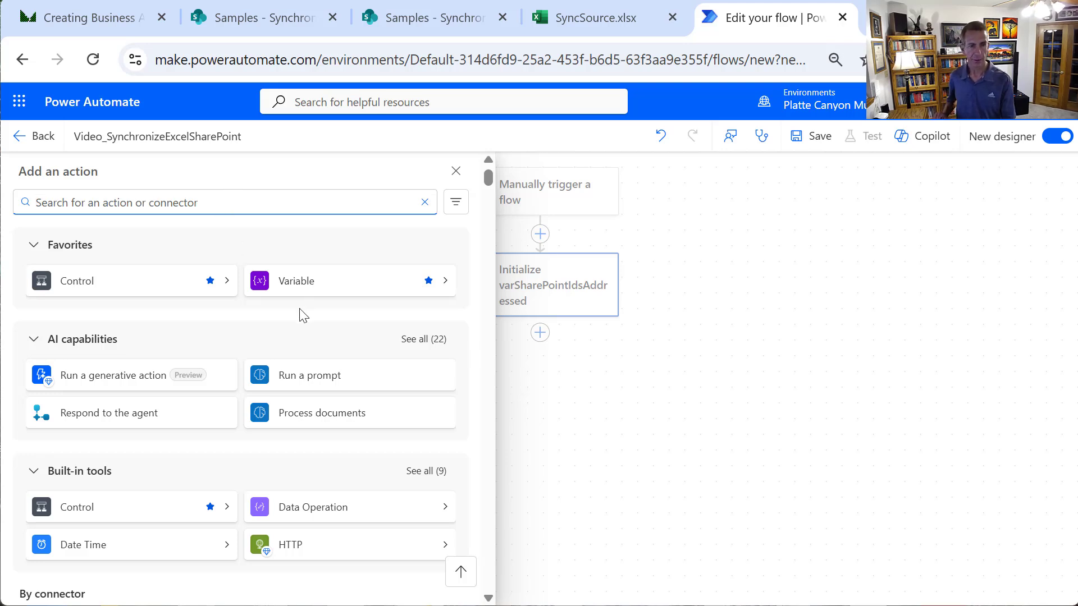
{"action": "left_click", "coordinate": [302, 287]}
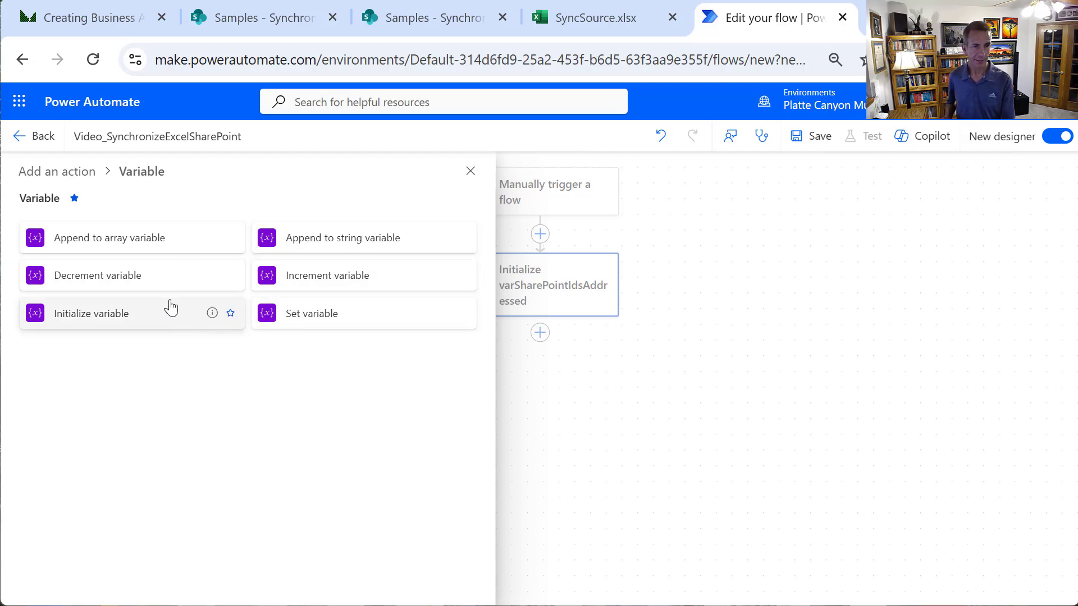
{"action": "left_click", "coordinate": [122, 316]}
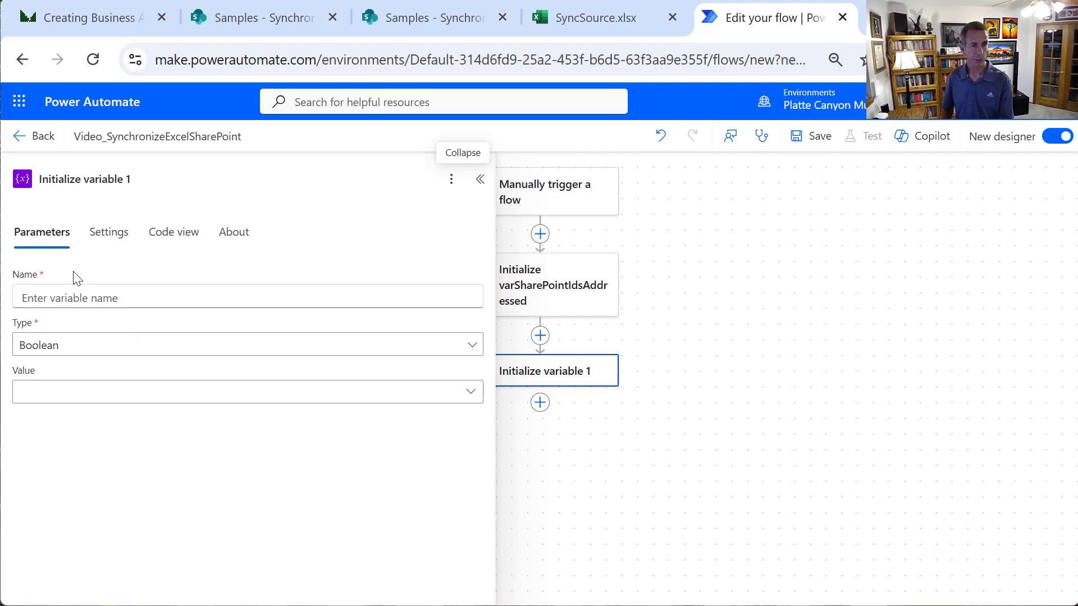
{"action": "left_click", "coordinate": [90, 290]}
{"action": "type", "text": "var"}
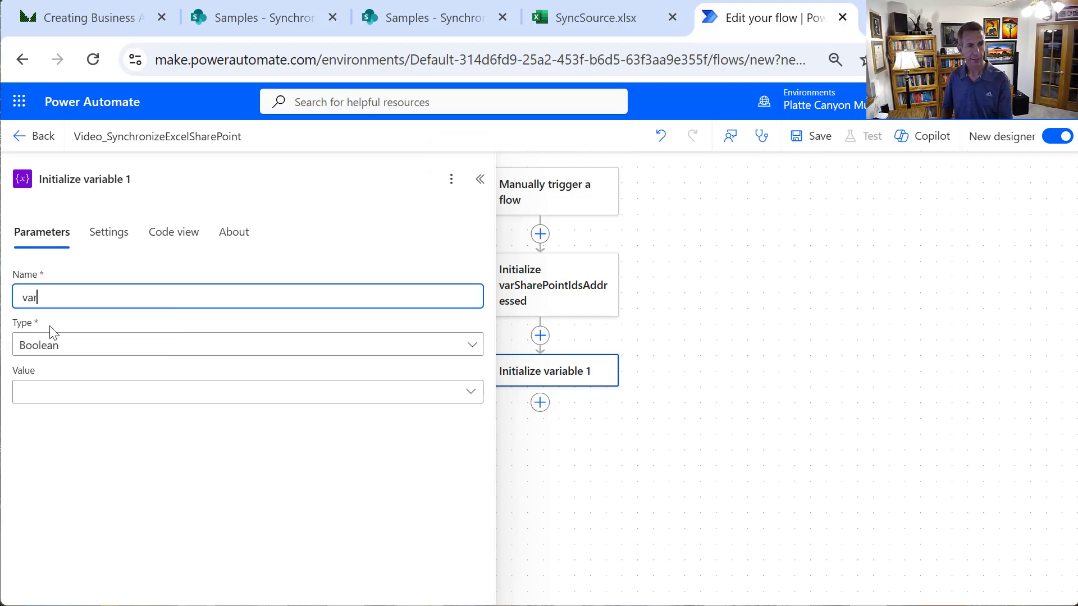
{"action": "type", "text": "ShareP"}
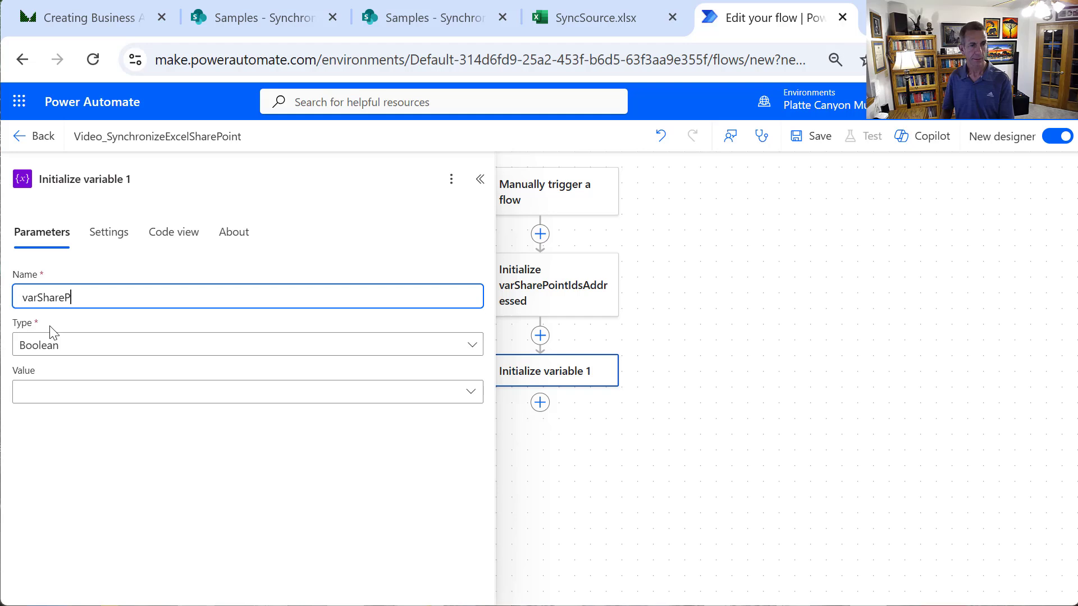
{"action": "type", "text": "ointId"}
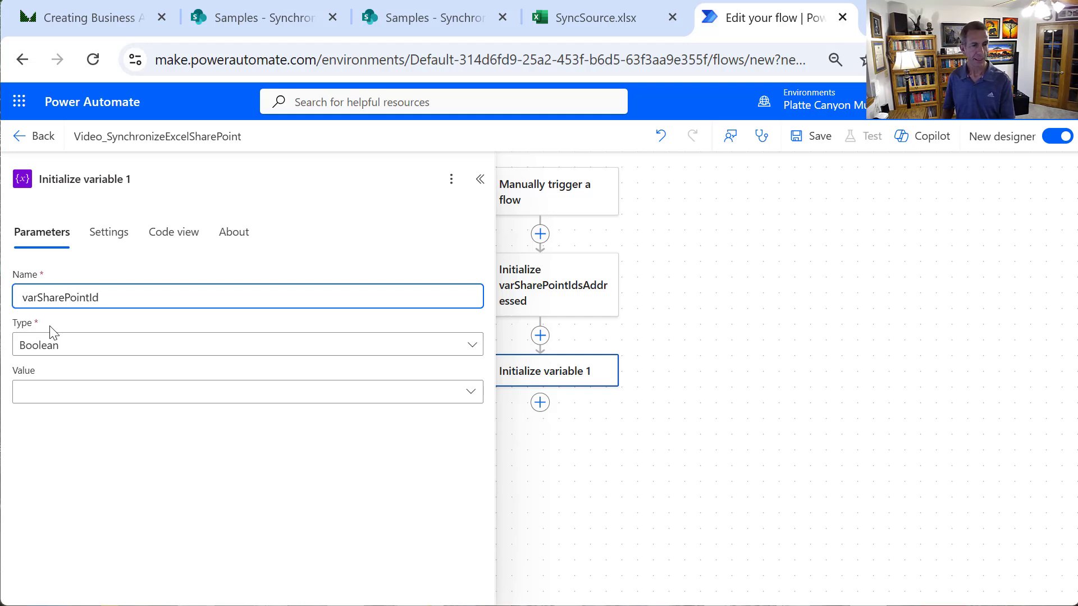
{"action": "left_click", "coordinate": [63, 352]}
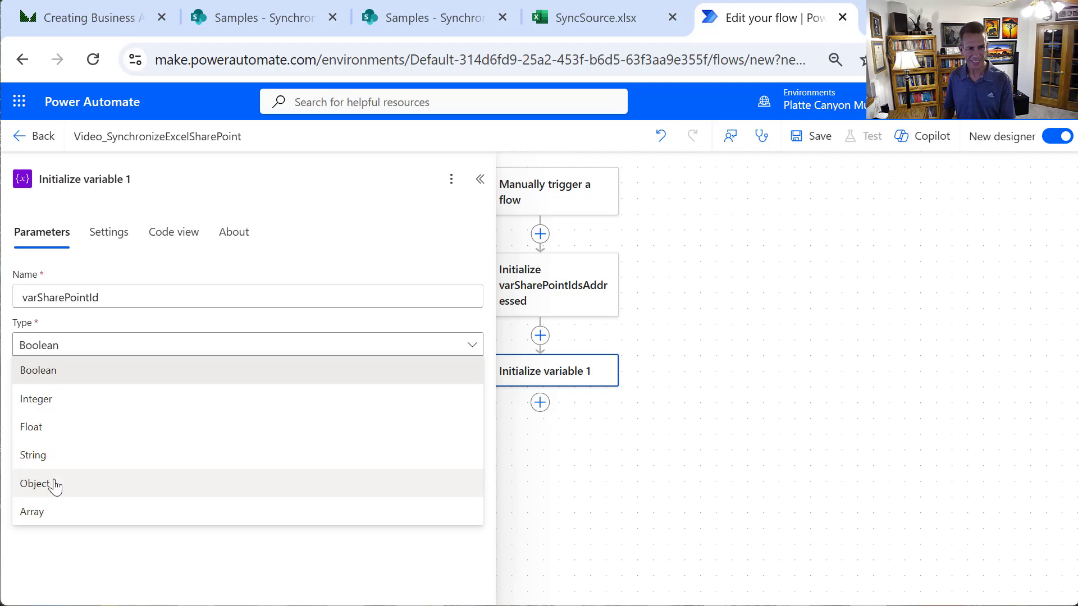
{"action": "left_click", "coordinate": [50, 457]}
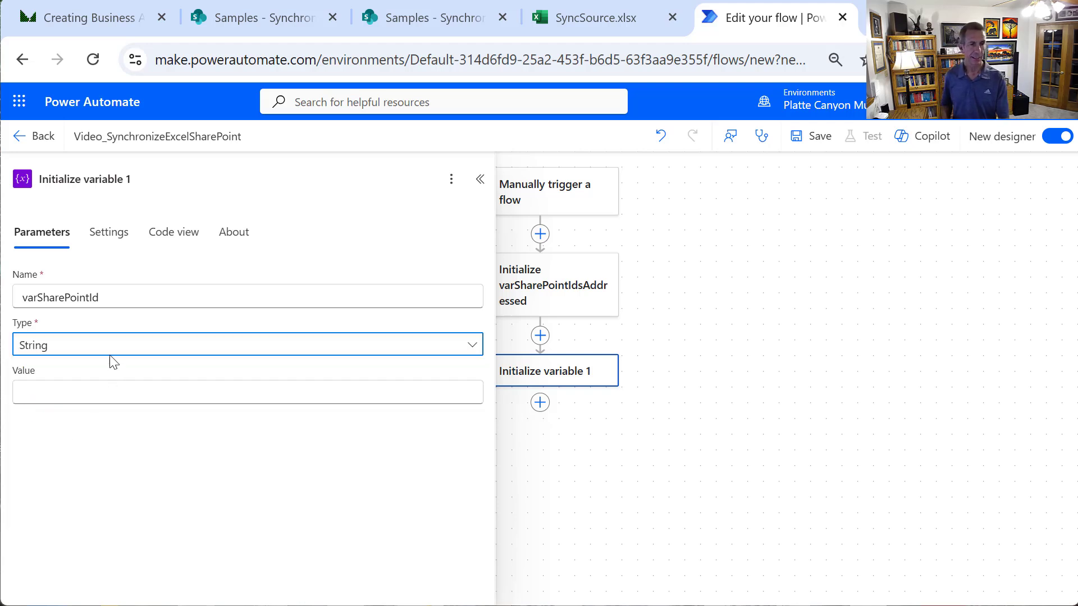
Rename the new action as Initialize varSharePointId using the copied variable name, and collapse its settings
{"action": "double_click", "coordinate": [142, 298]}
{"action": "key", "text": "ctrl+c"}
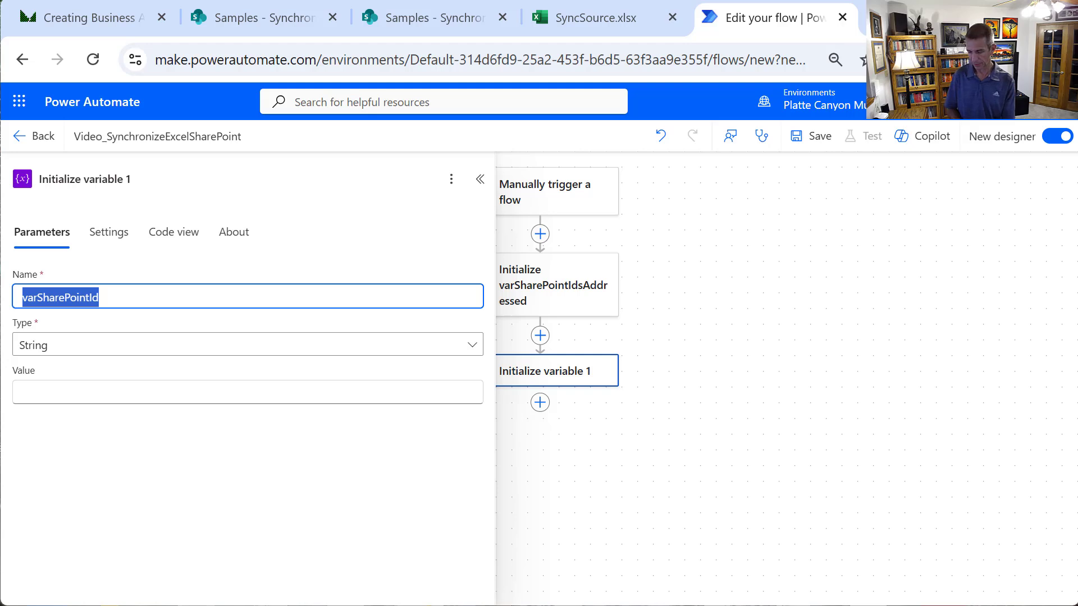
{"action": "left_click", "coordinate": [157, 179]}
{"action": "left_click_drag", "start_coordinate": [156, 178], "coordinate": [88, 179]}
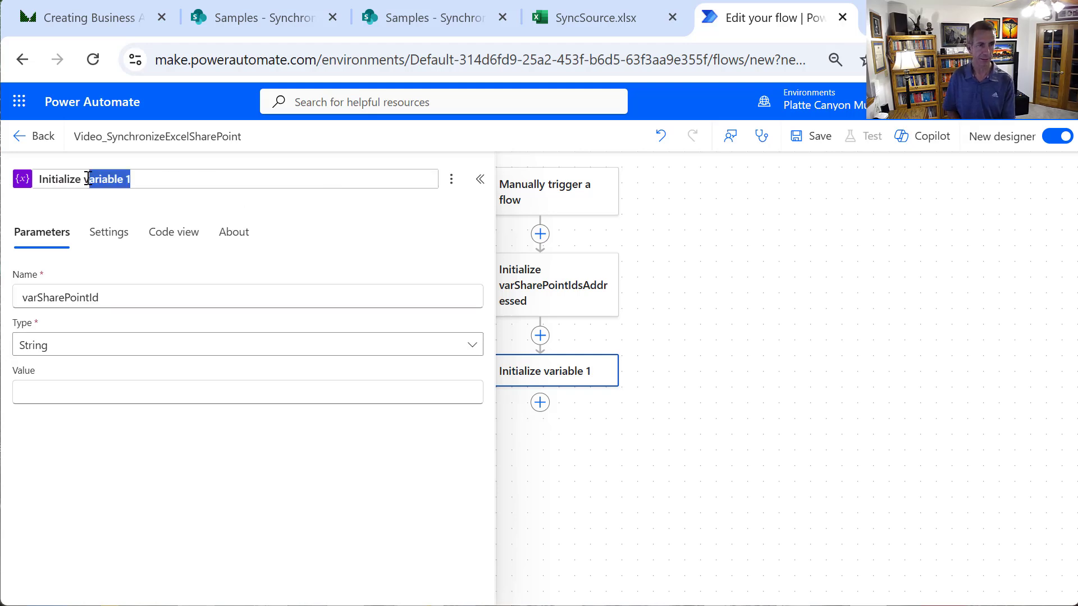
{"action": "key", "text": "ctrl+v"}
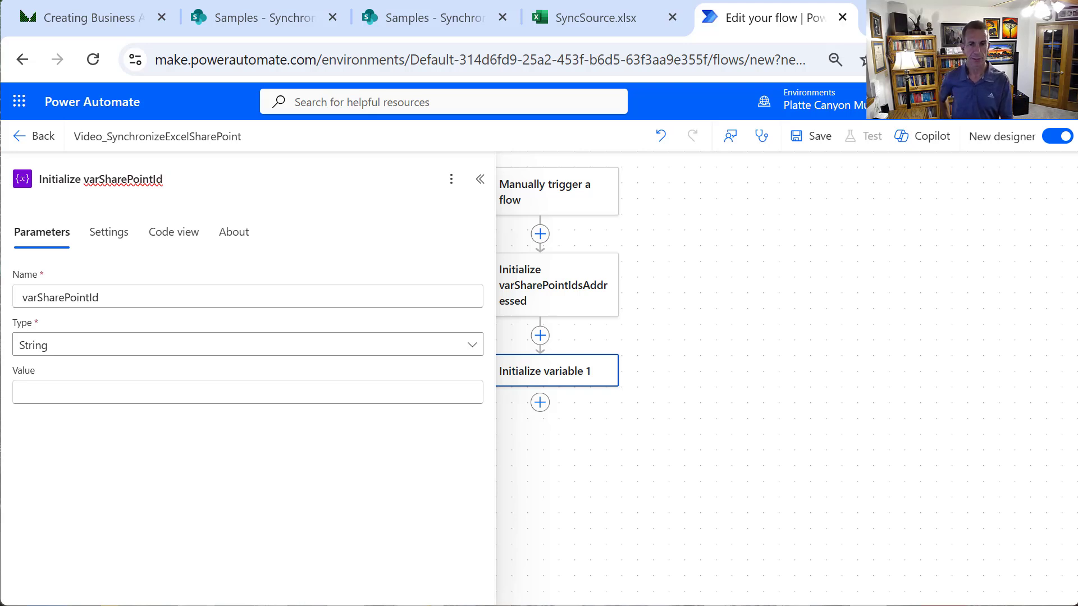
{"action": "left_click", "coordinate": [480, 179]}
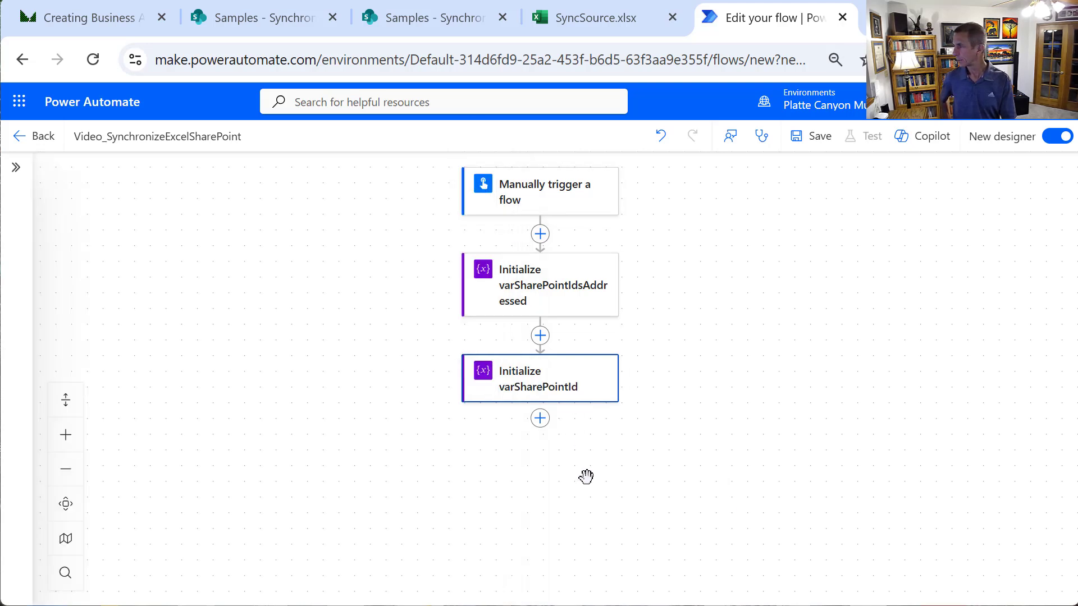
Add an Initialize variable action after Initialize varSharePointId and name its Boolean variable varShouldDeleteListItem
{"action": "left_click", "coordinate": [542, 427]}
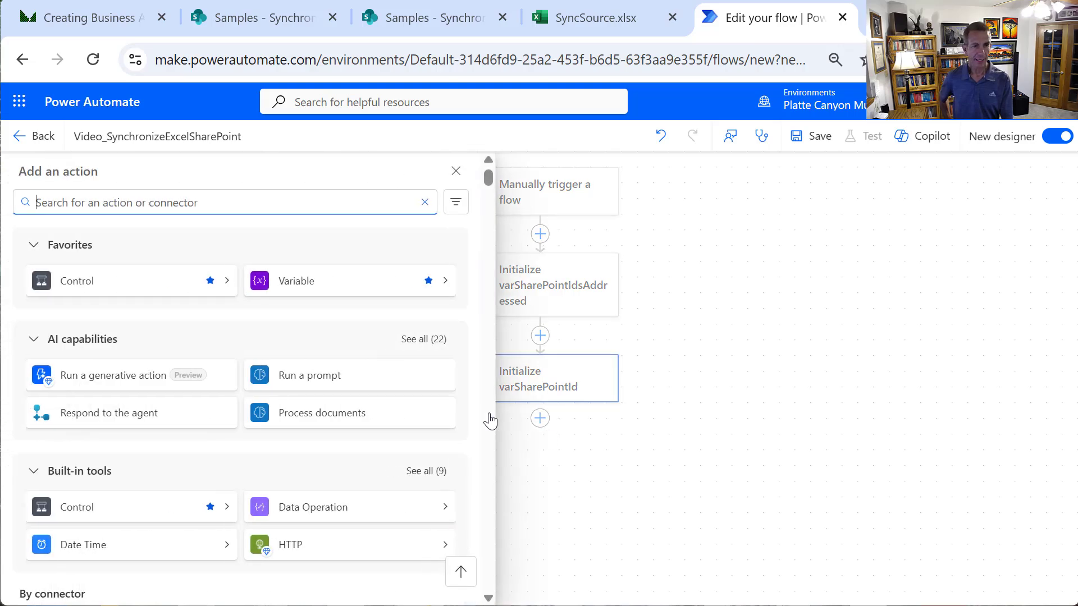
{"action": "left_click", "coordinate": [316, 288]}
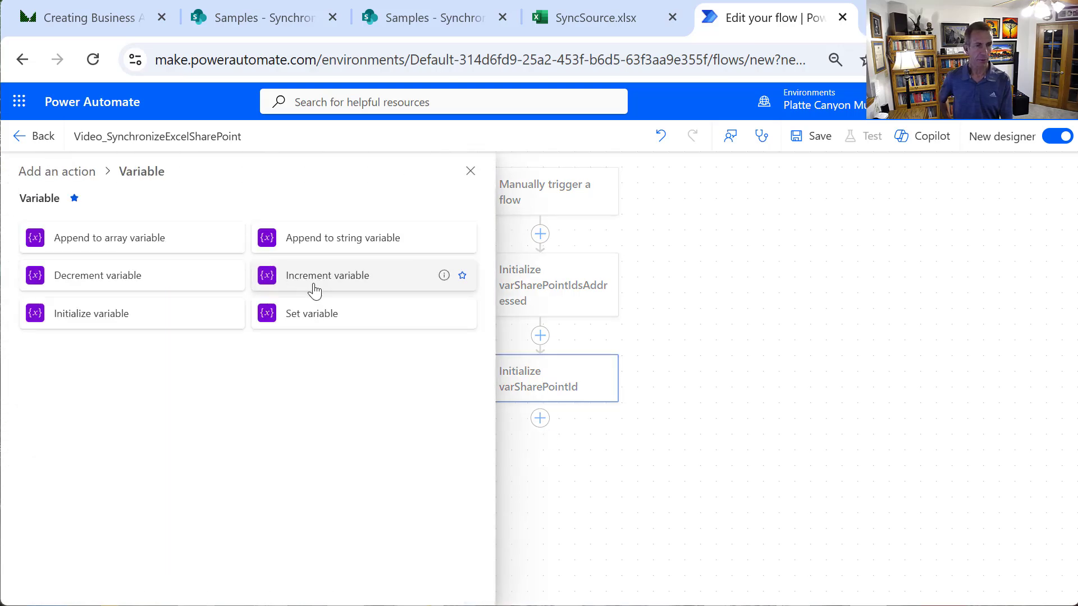
{"action": "left_click", "coordinate": [196, 312]}
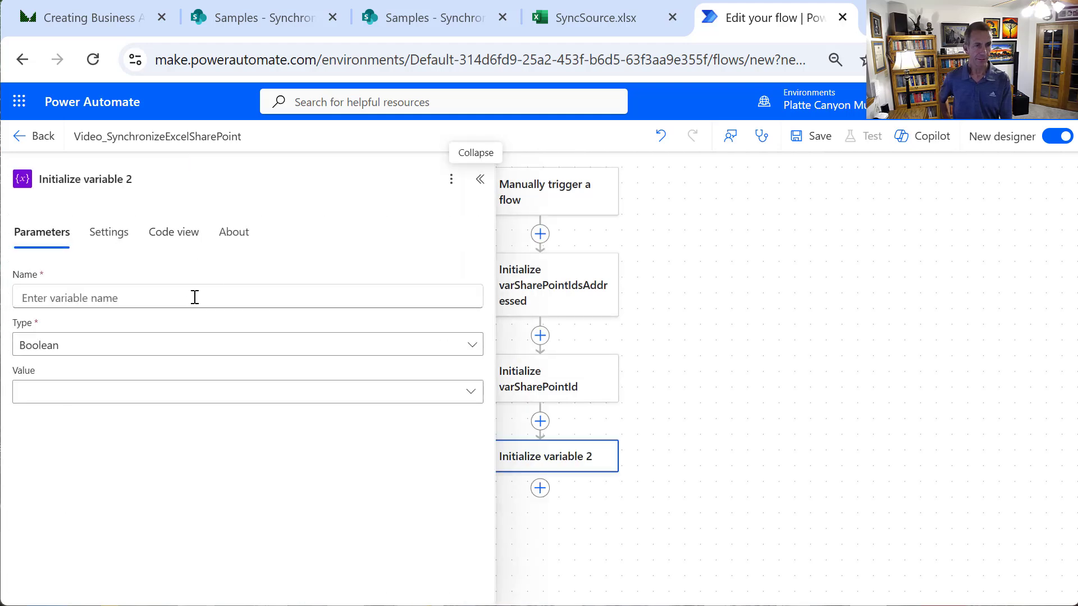
{"action": "left_click", "coordinate": [190, 298]}
{"action": "type", "text": "va"}
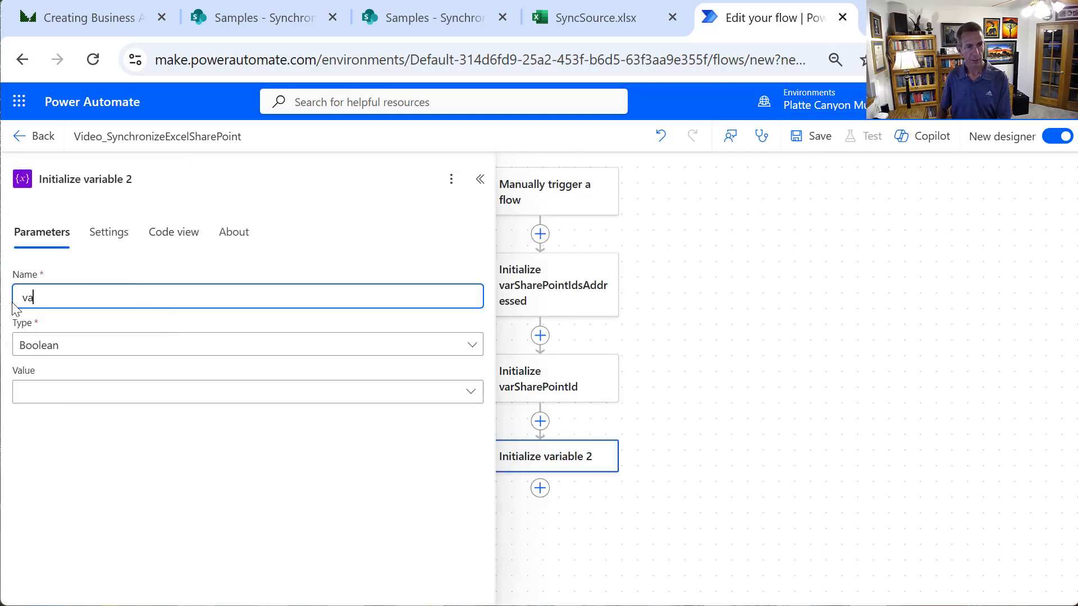
{"action": "type", "text": "rShould"}
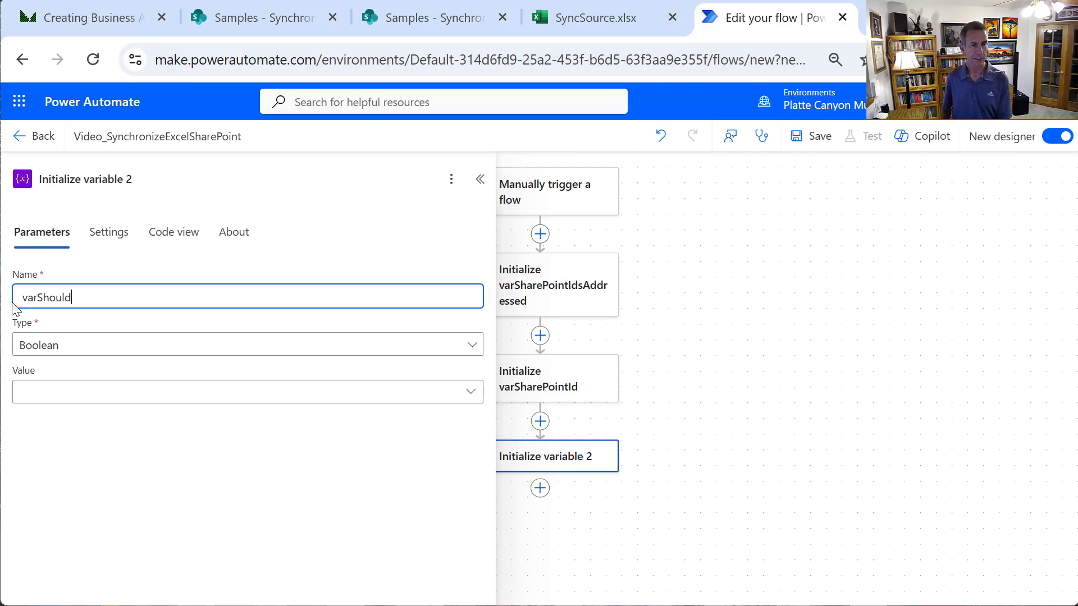
{"action": "type", "text": "DeleteList"}
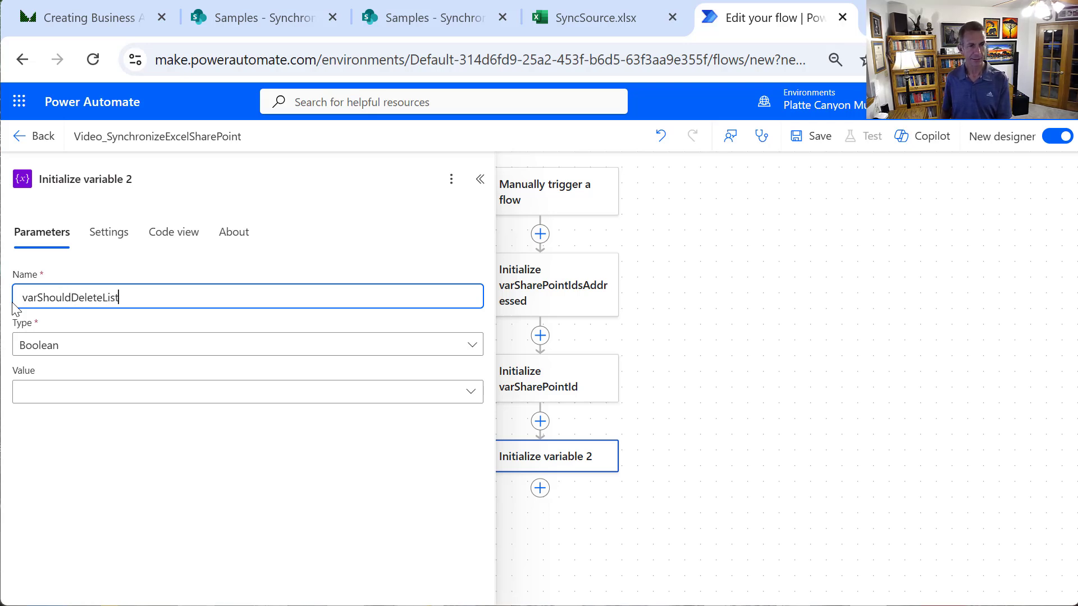
{"action": "type", "text": "Item"}
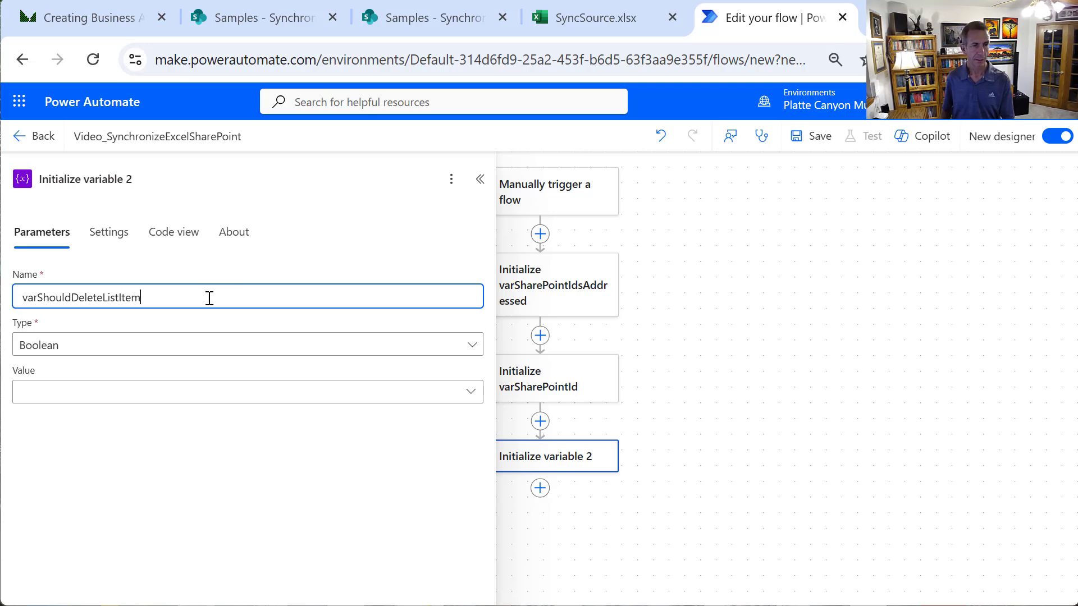
Rename the action as Initialize varShouldDeleteListItem using the copied variable name, and collapse its settings
{"action": "double_click", "coordinate": [144, 297]}
{"action": "key", "text": "ctrl+c"}
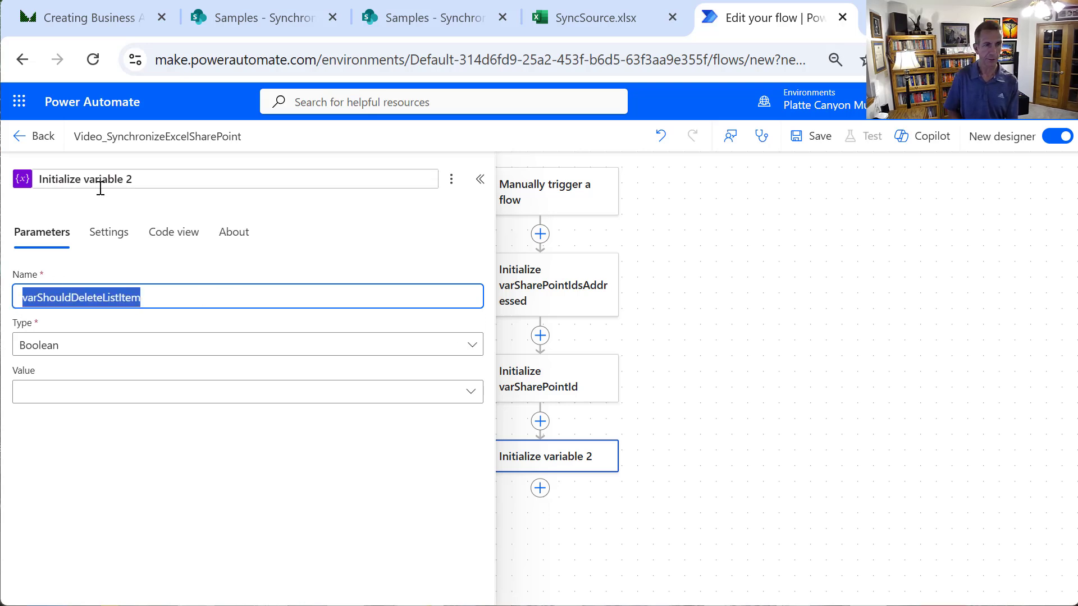
{"action": "left_click_drag", "start_coordinate": [141, 184], "coordinate": [84, 178]}
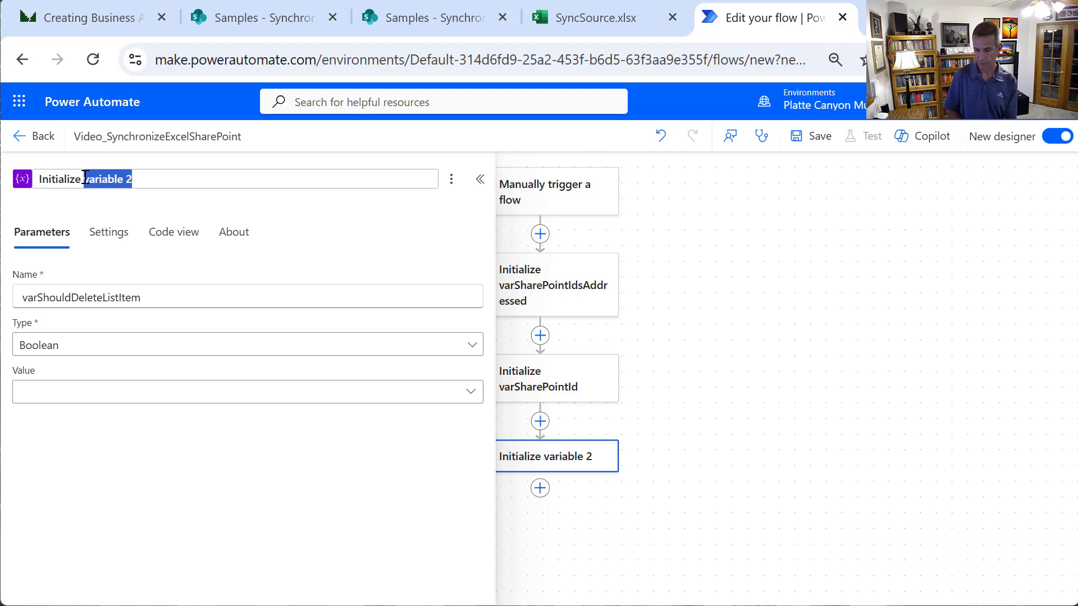
{"action": "key", "text": "ctrl+v"}
{"action": "left_click", "coordinate": [197, 270]}
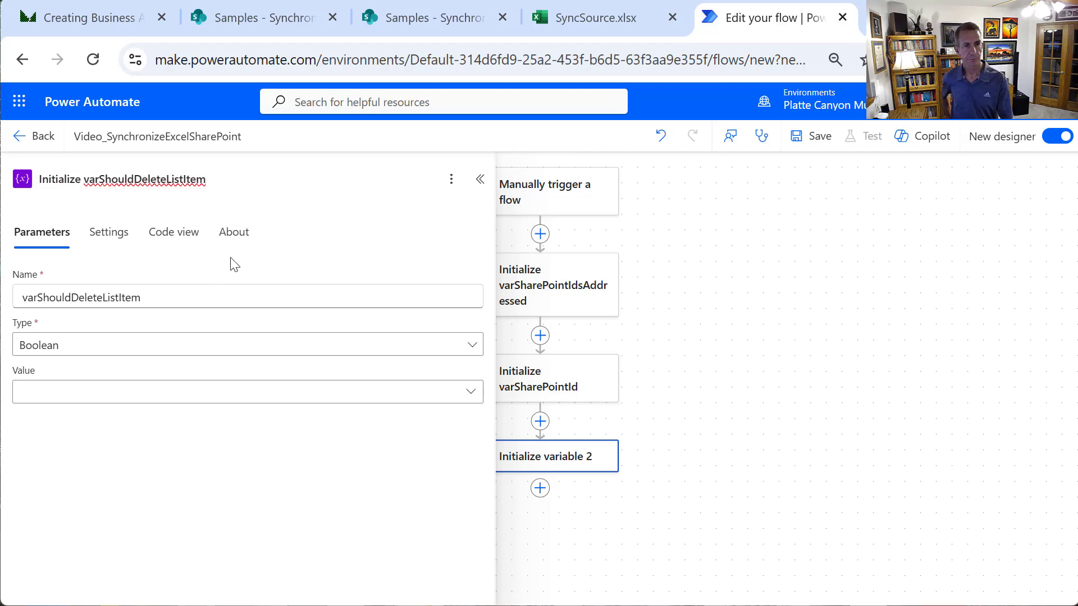
{"action": "left_click", "coordinate": [479, 179]}
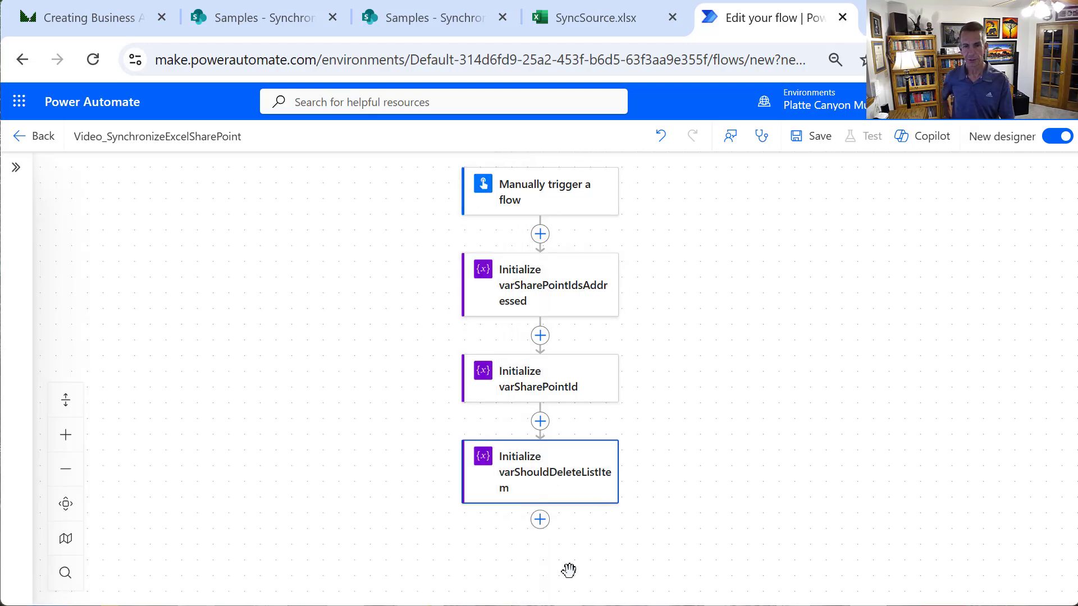
Add an Initialize variable action after Initialize varShouldDeleteListItem and name its variable varAddedList
{"action": "left_click", "coordinate": [540, 519]}
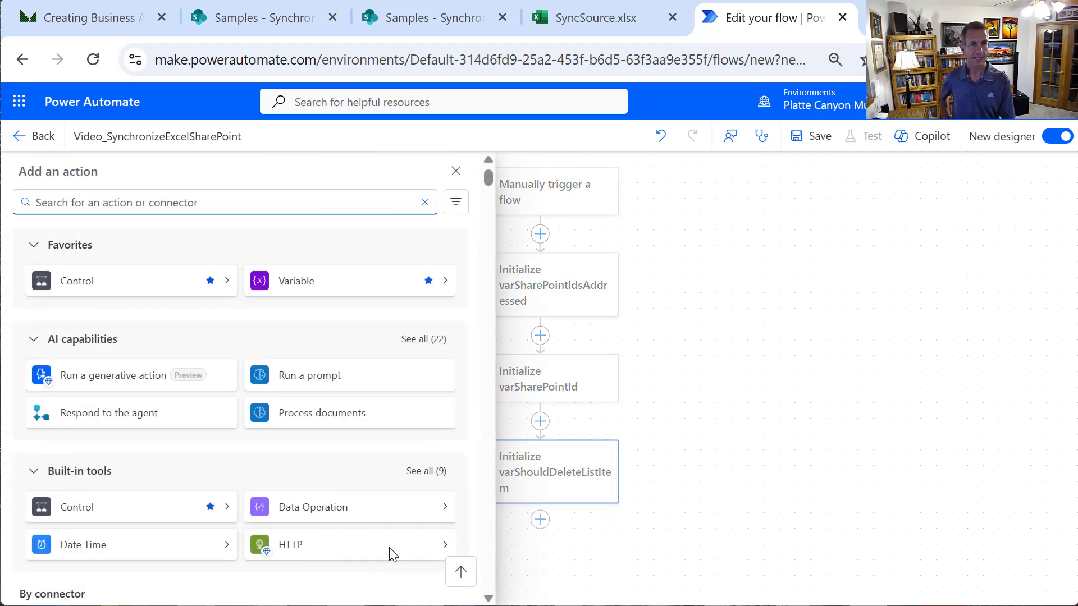
{"action": "left_click", "coordinate": [299, 292]}
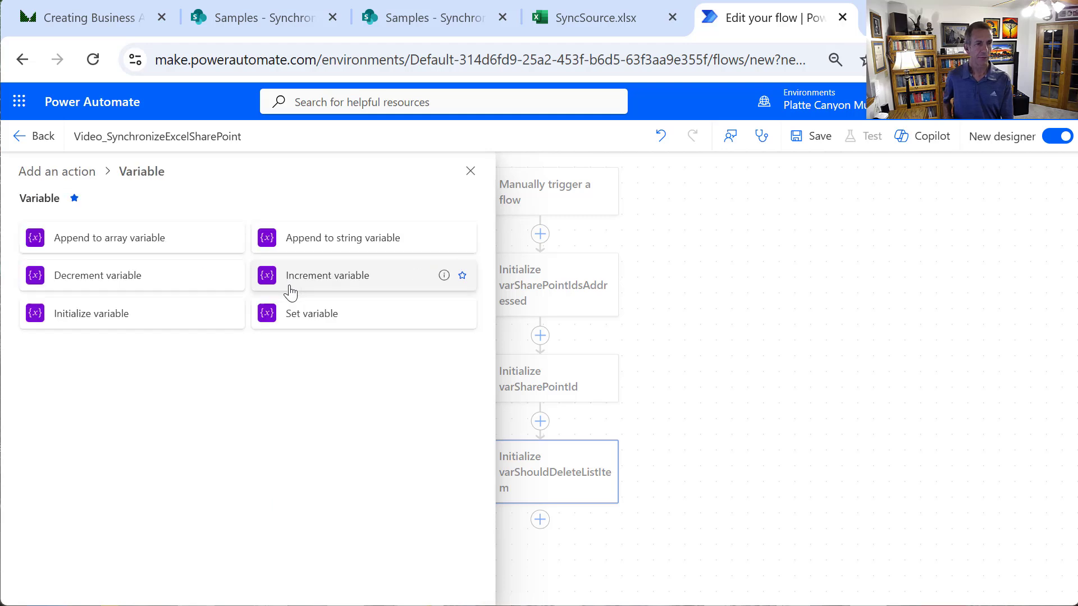
{"action": "left_click", "coordinate": [164, 318]}
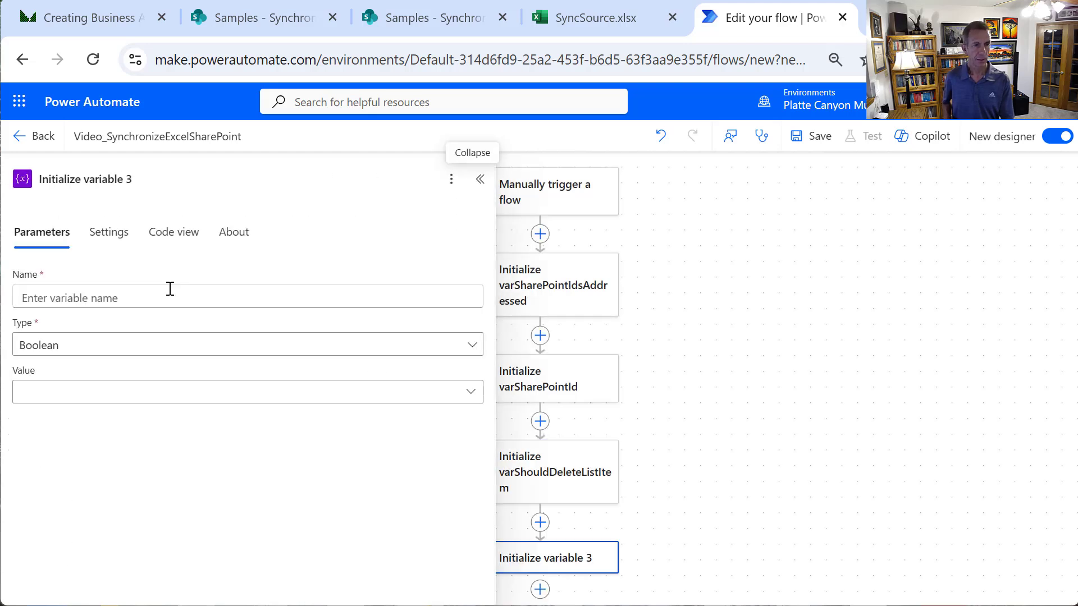
{"action": "left_click", "coordinate": [172, 291]}
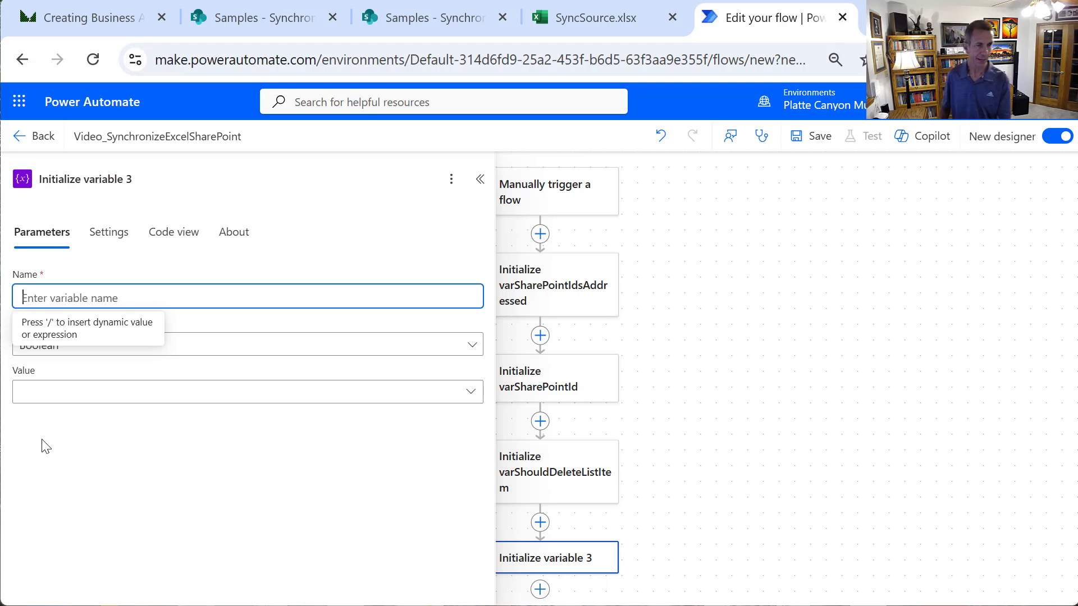
{"action": "type", "text": "var"}
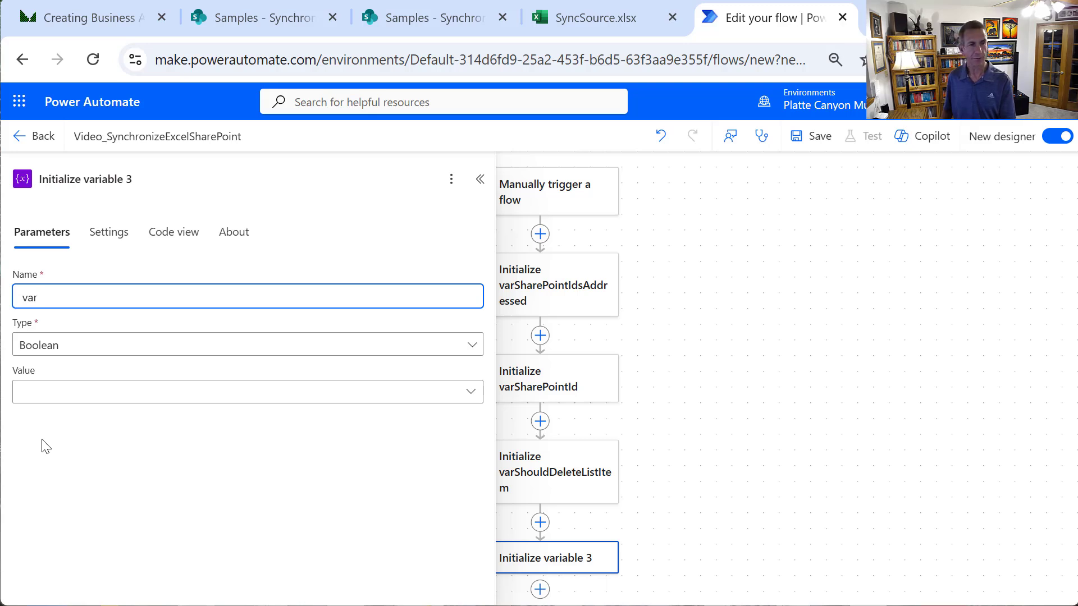
{"action": "type", "text": "AddedList"}
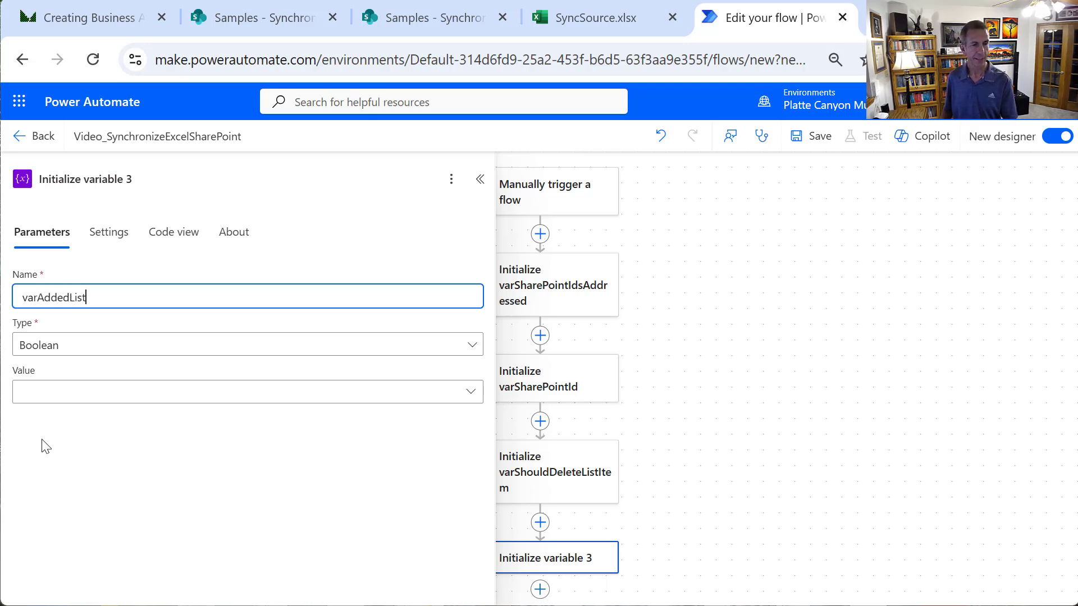
Set varAddedList's type to String, enter "Added Items: <br>" as its initial value, and select that value text
{"action": "left_click", "coordinate": [54, 348]}
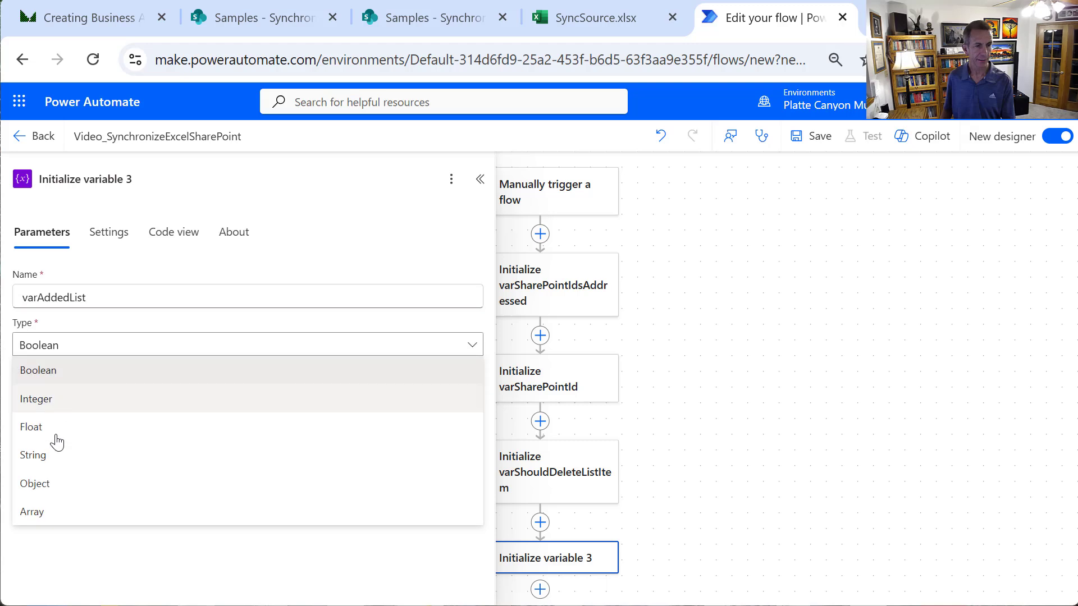
{"action": "left_click", "coordinate": [53, 459]}
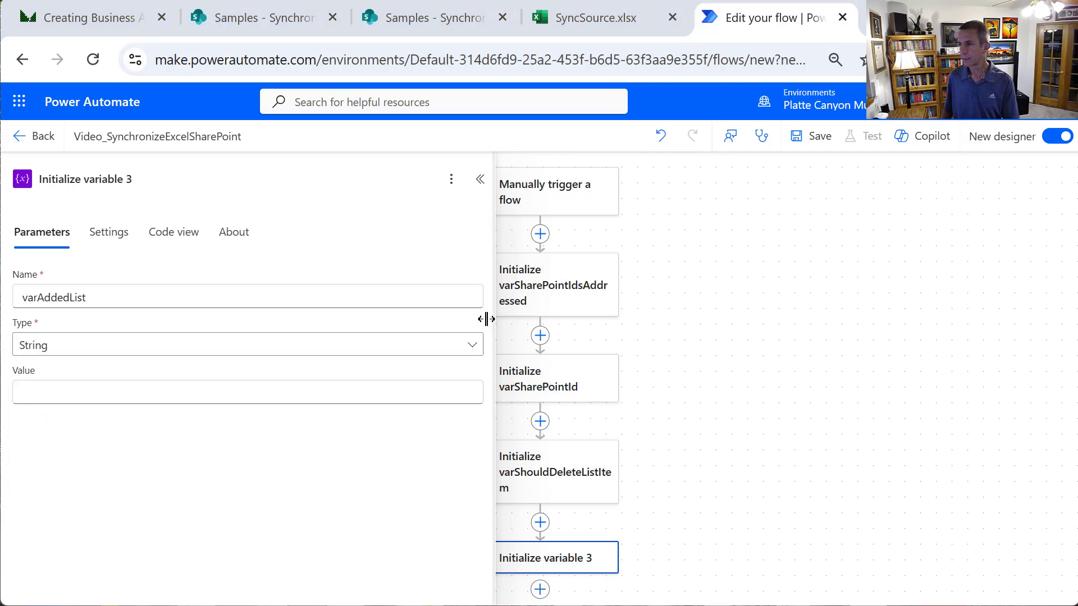
{"action": "left_click", "coordinate": [179, 398]}
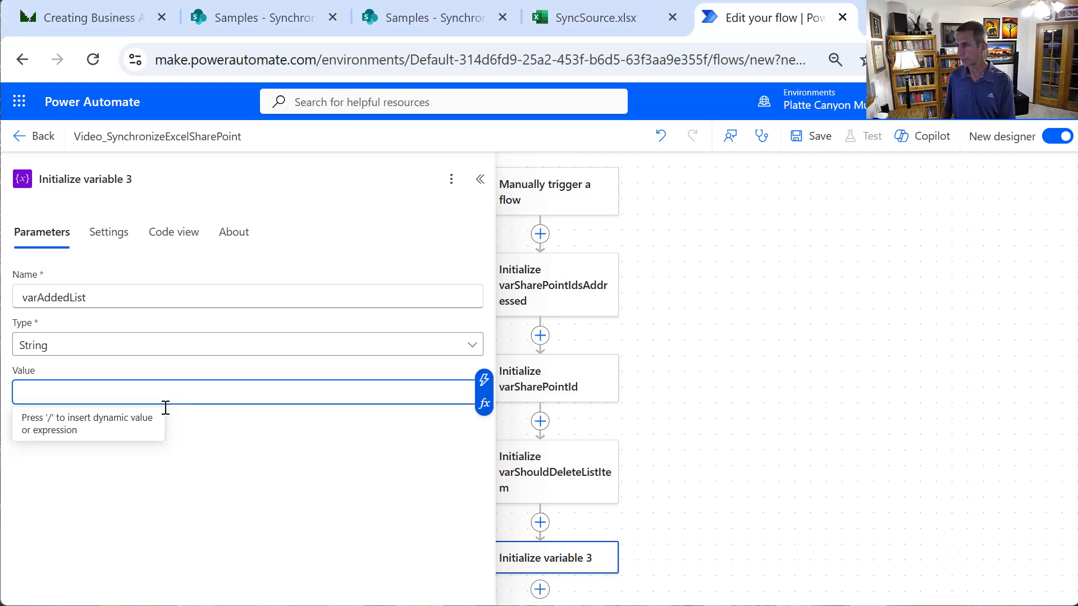
{"action": "type", "text": "Added Items"}
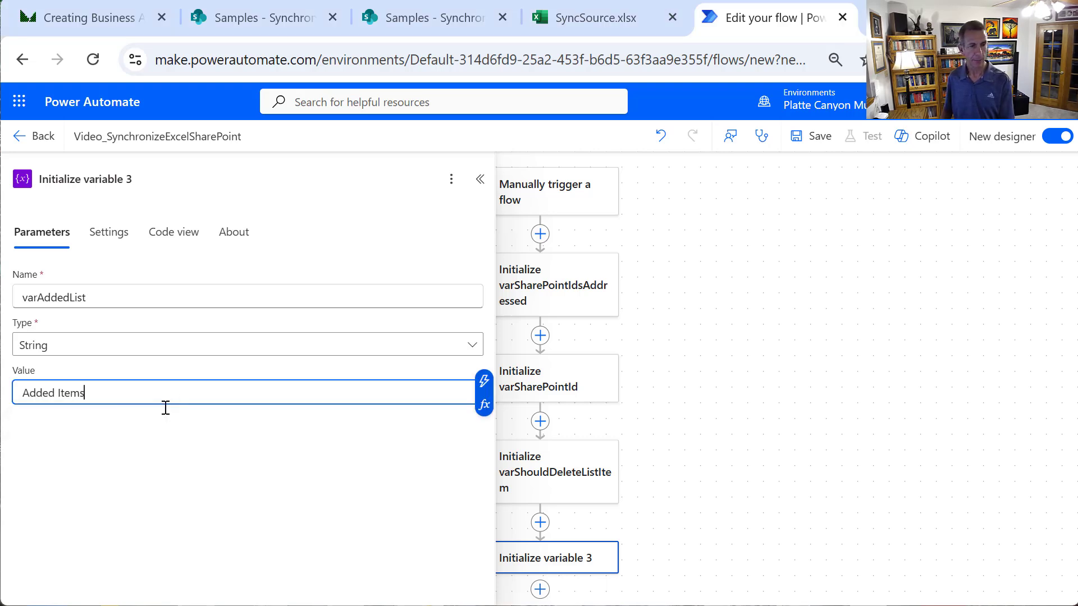
{"action": "type", "text": ": <br>"}
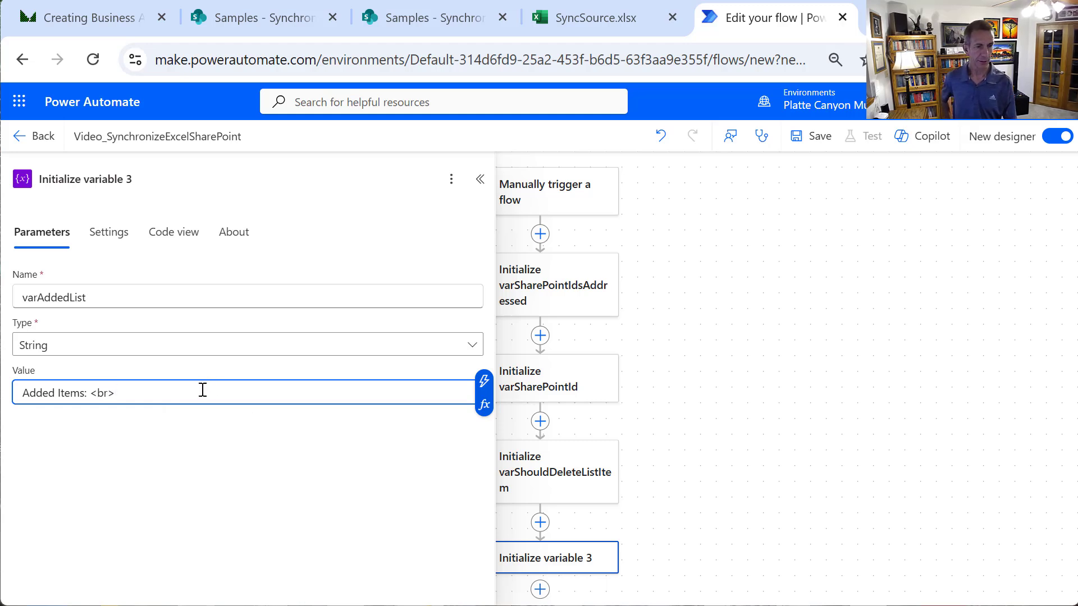
{"action": "left_click_drag", "start_coordinate": [203, 390], "coordinate": [10, 392]}
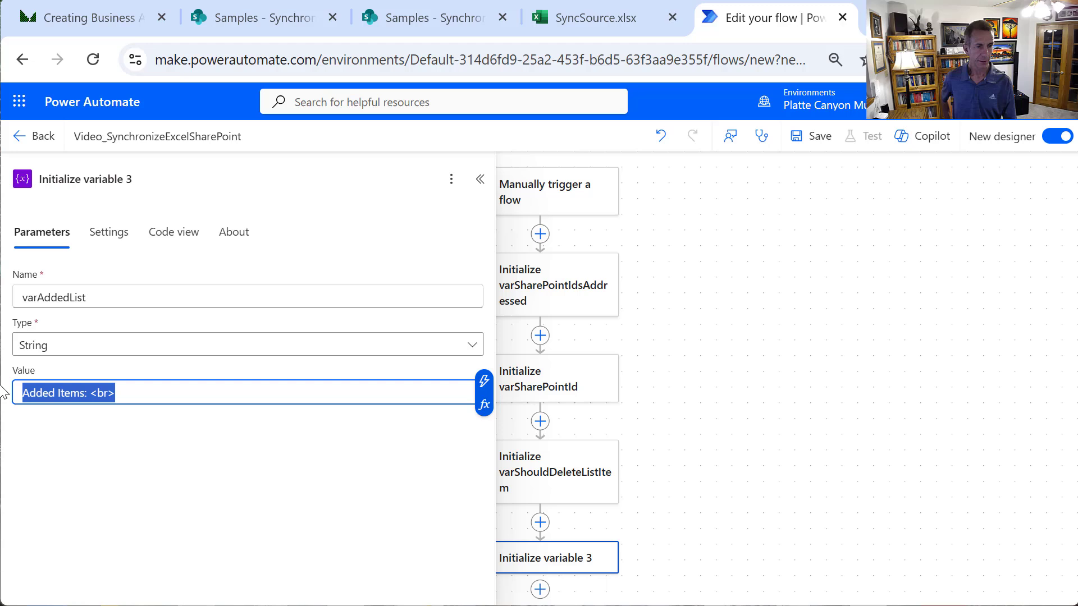
Rename the new variable action as Initialize varAddedList using the copied variable name
{"action": "double_click", "coordinate": [110, 295]}
{"action": "key", "text": "ctrl+c"}
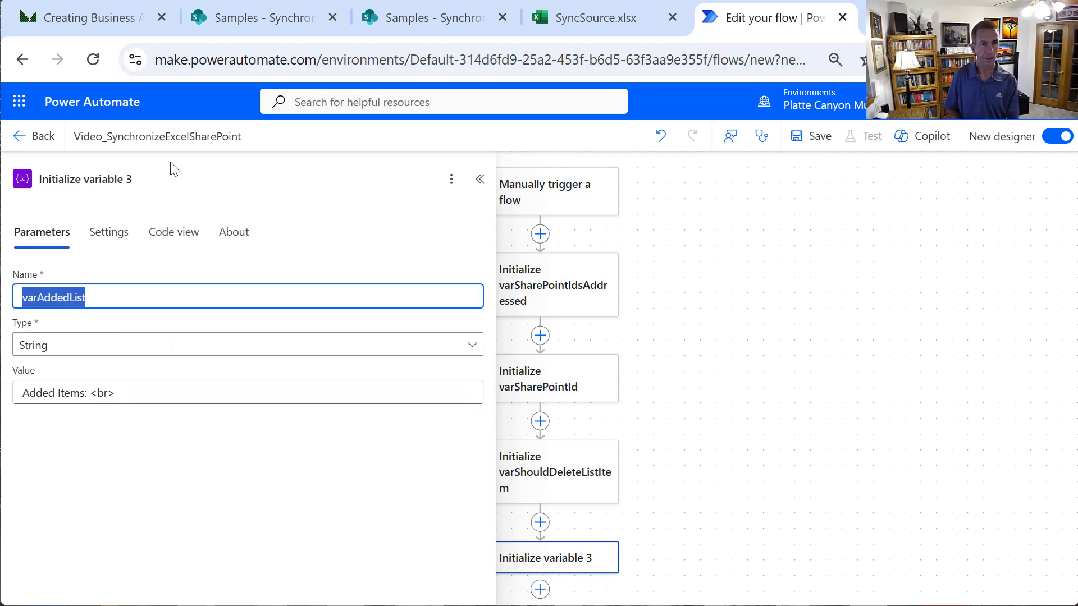
{"action": "left_click", "coordinate": [157, 173]}
{"action": "left_click_drag", "start_coordinate": [152, 174], "coordinate": [86, 172]}
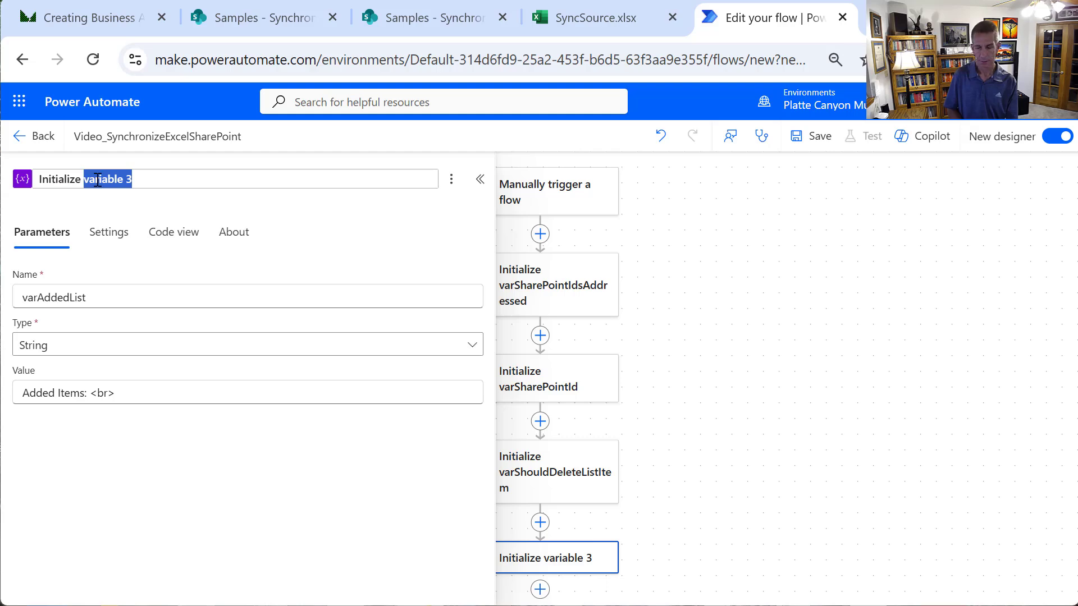
{"action": "key", "text": "ctrl+v"}
{"action": "key", "text": "Return"}
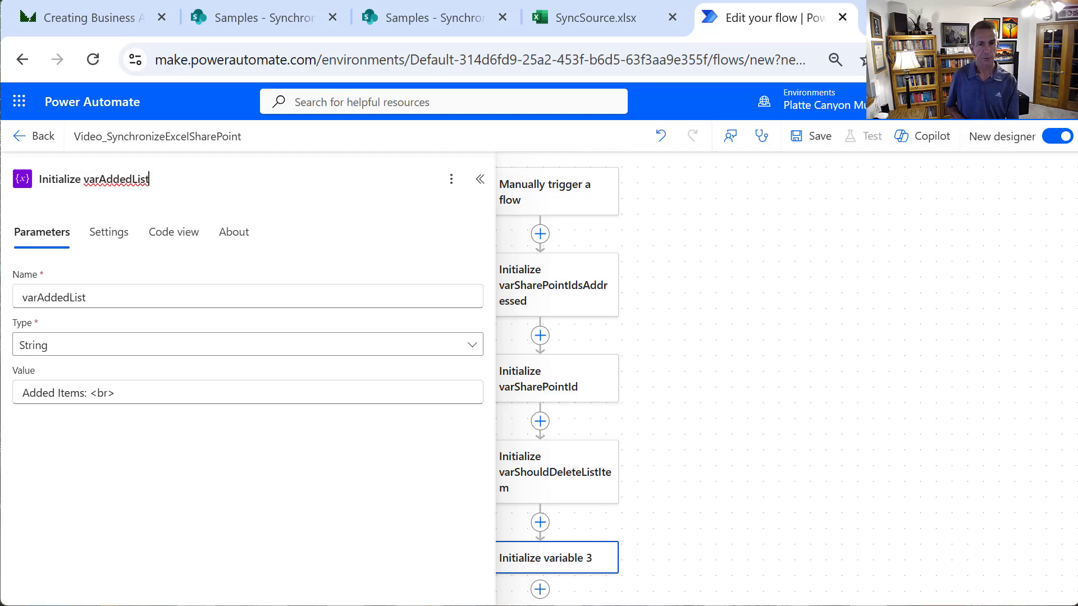
Add an Initialize variable action after Initialize varAddedList and name its variable varUpdatedItems
{"action": "left_click", "coordinate": [544, 595]}
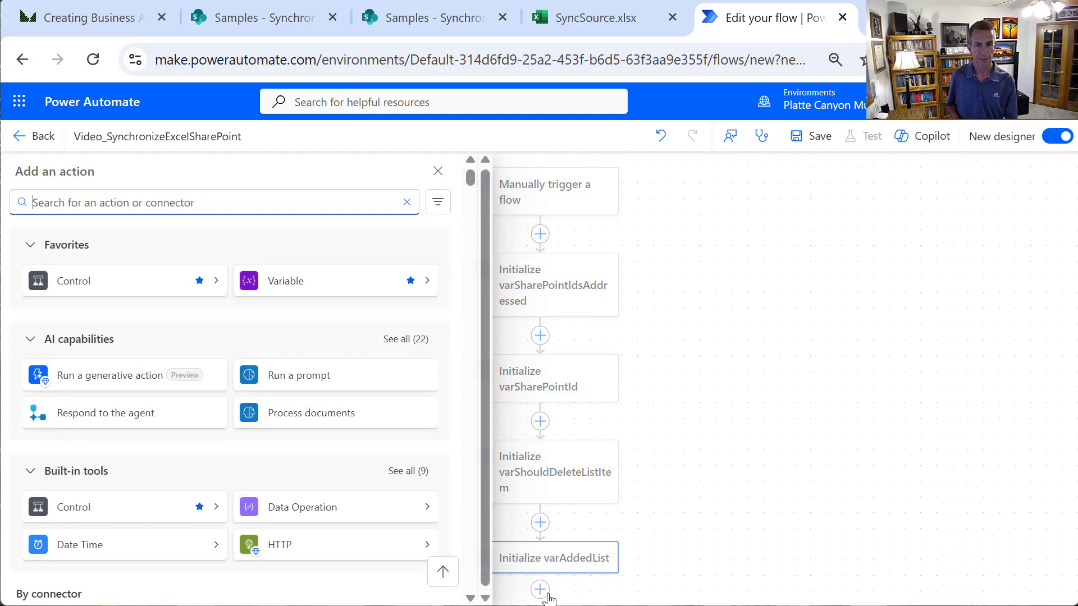
{"action": "left_click", "coordinate": [310, 295]}
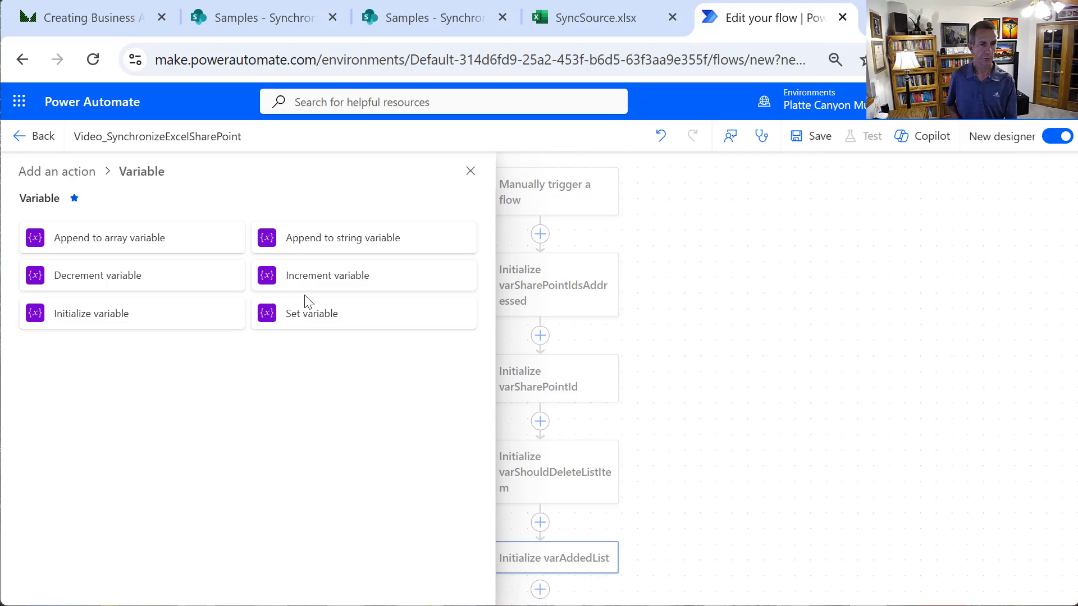
{"action": "left_click", "coordinate": [177, 303]}
{"action": "left_click", "coordinate": [140, 299]}
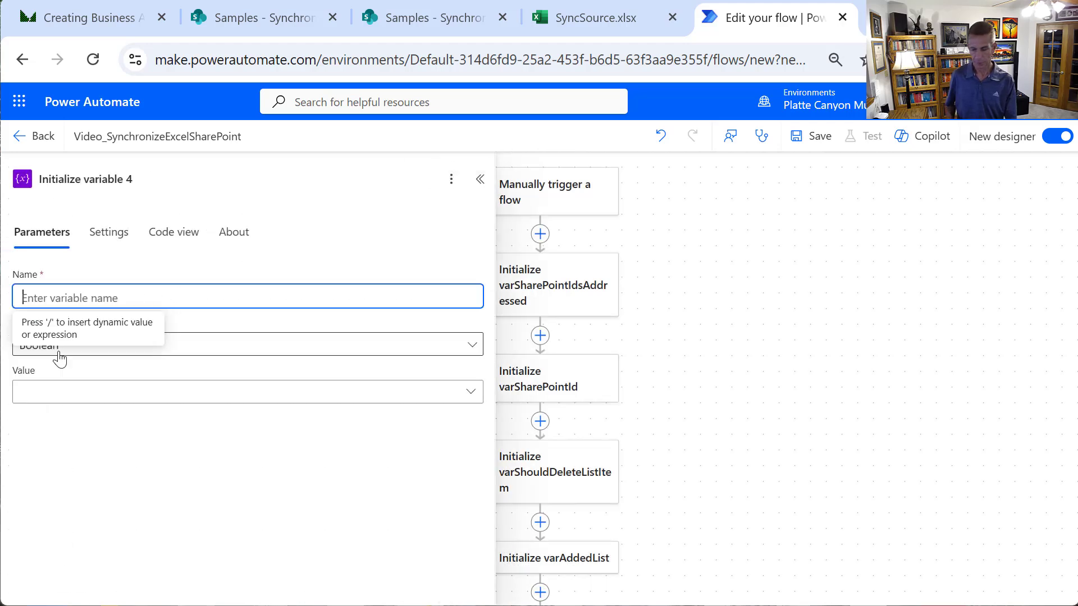
{"action": "type", "text": "var"}
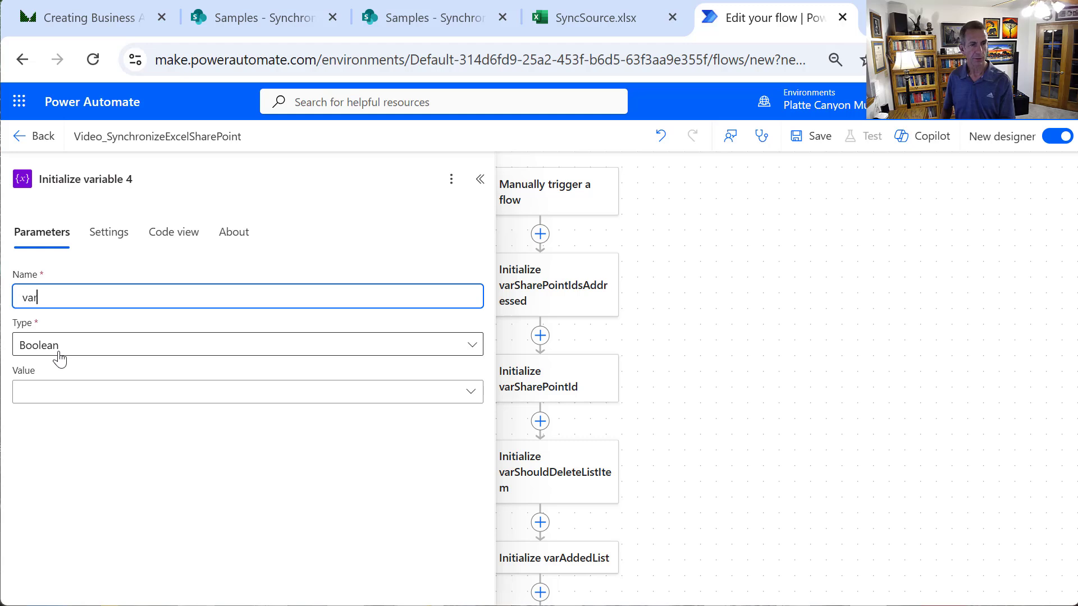
{"action": "type", "text": "UpdatedItems"}
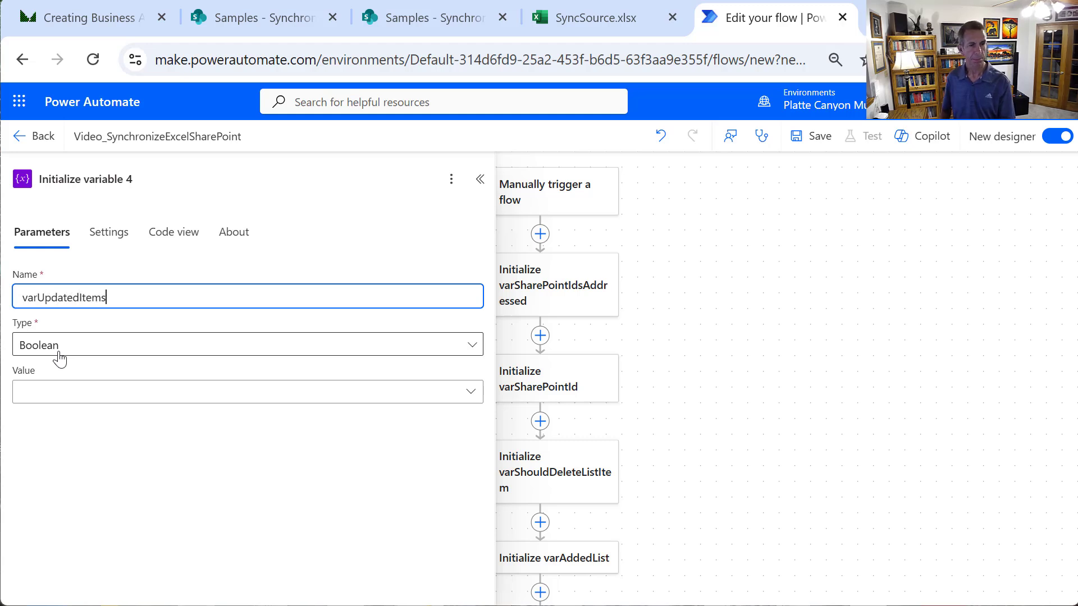
Set varUpdatedItems's type to String and enter "Updated Items:<br>" as its initial value
{"action": "left_click", "coordinate": [98, 400]}
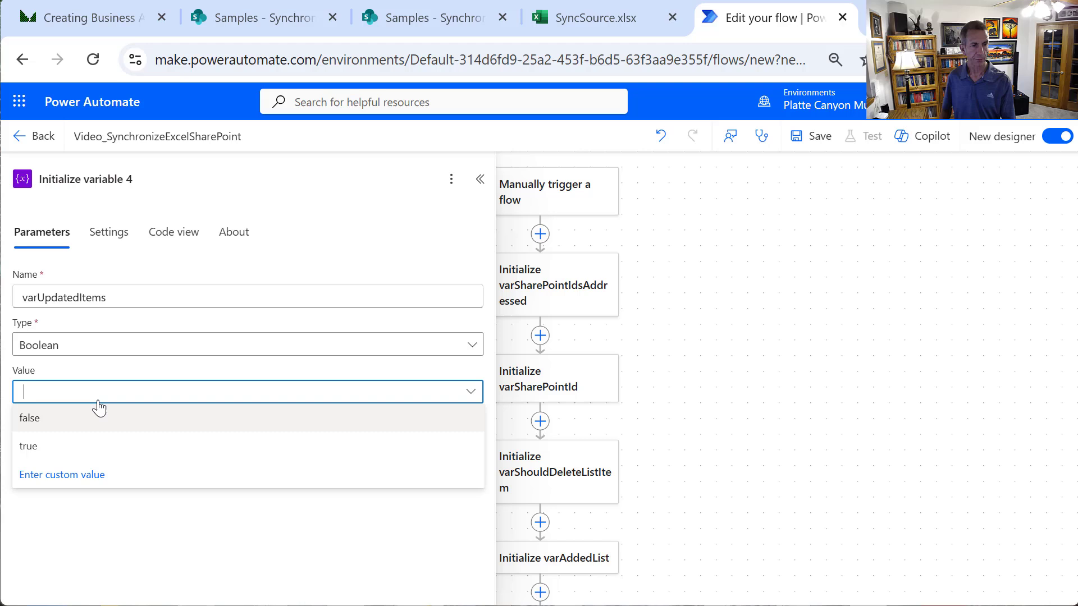
{"action": "left_click", "coordinate": [89, 361]}
{"action": "left_click", "coordinate": [79, 455]}
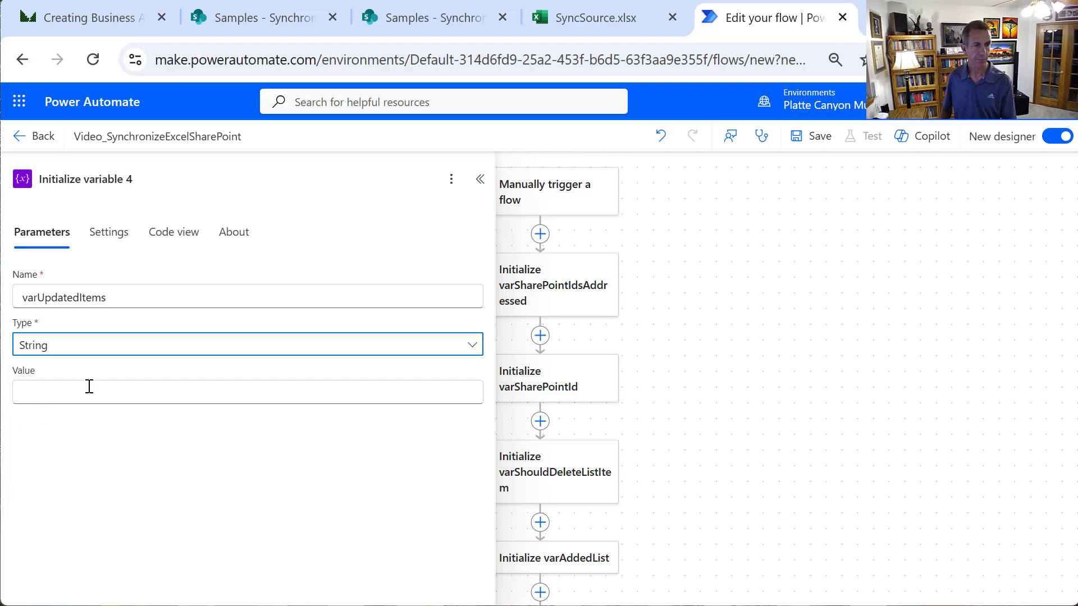
{"action": "left_click", "coordinate": [56, 394]}
{"action": "type", "text": "Updated Items:"}
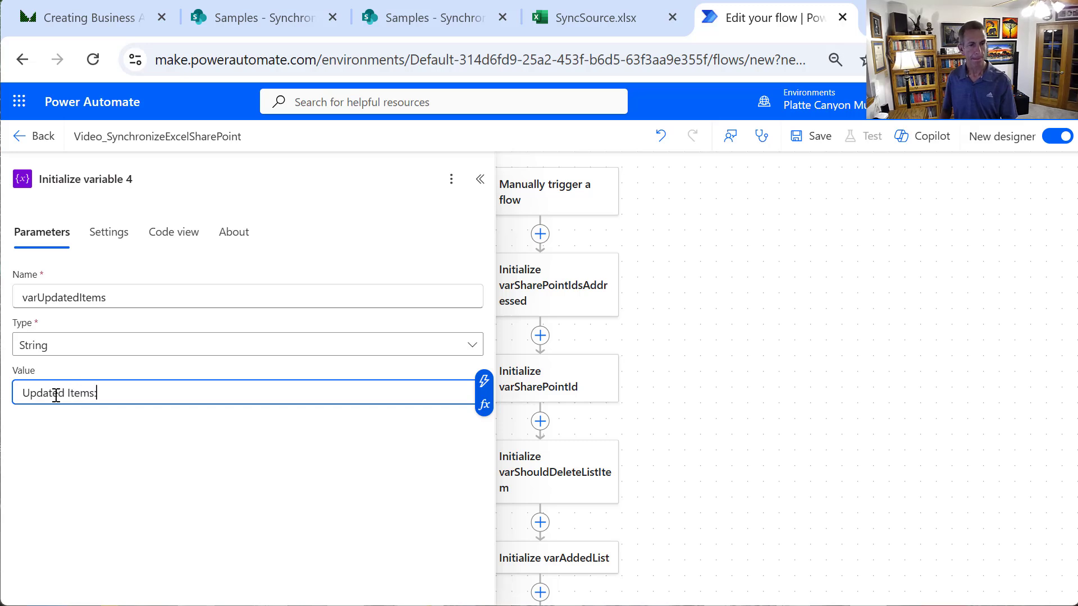
{"action": "type", "text": "<b"}
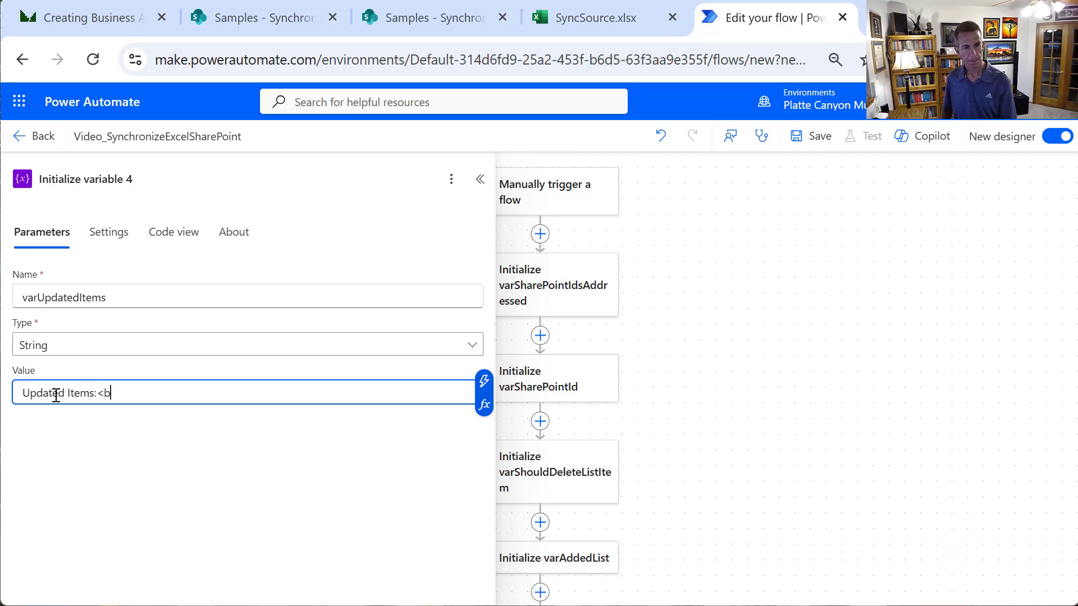
{"action": "type", "text": "r>"}
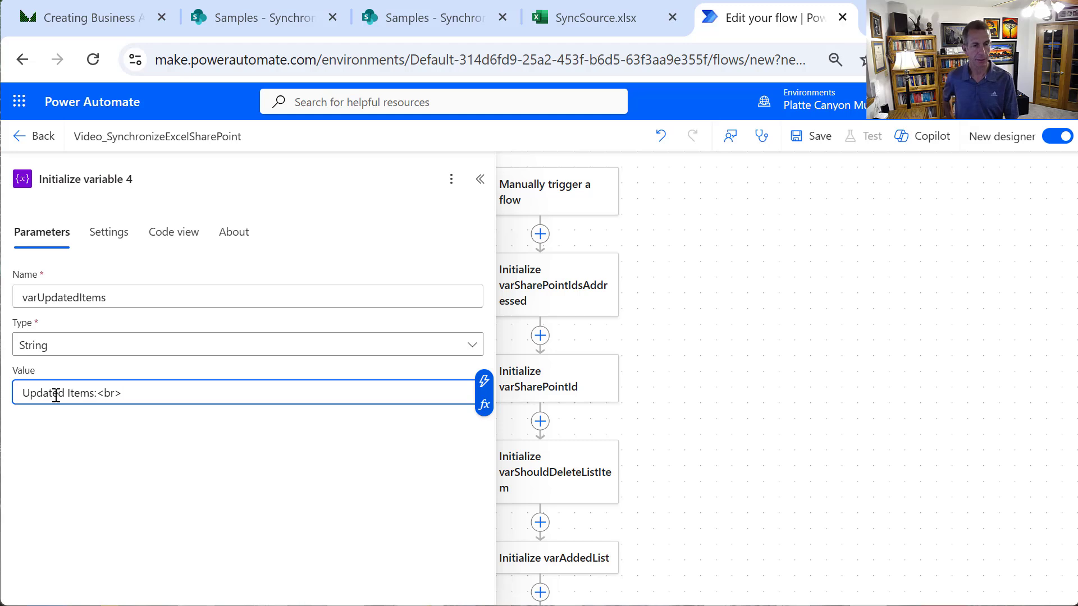
Rename the action as Initialize varUpdatedItems using the copied variable name, and collapse its settings
{"action": "double_click", "coordinate": [110, 297]}
{"action": "key", "text": "ctrl+c"}
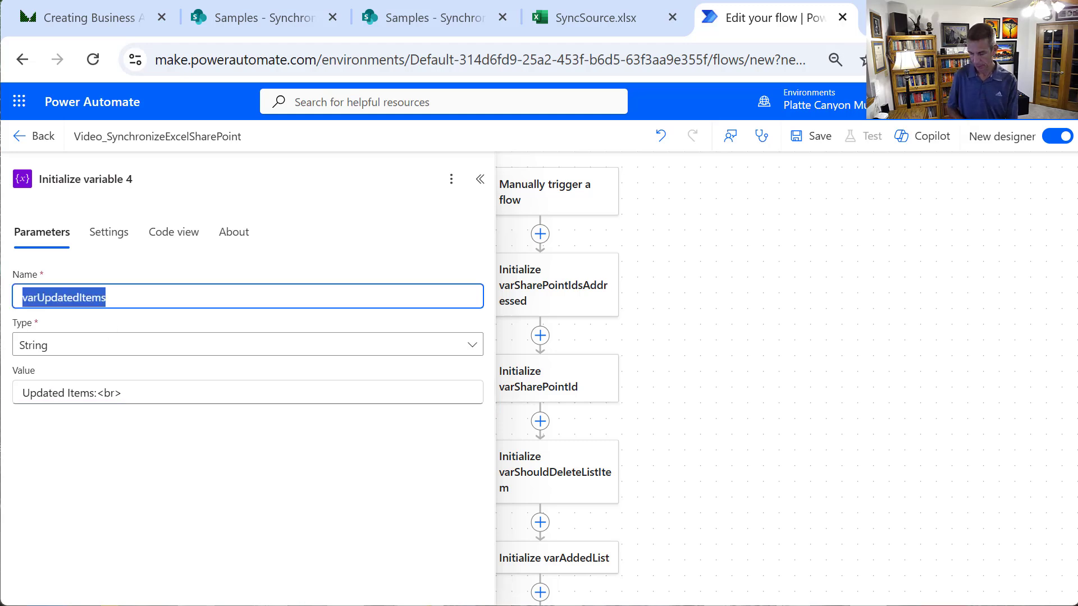
{"action": "left_click_drag", "start_coordinate": [133, 178], "coordinate": [88, 177]}
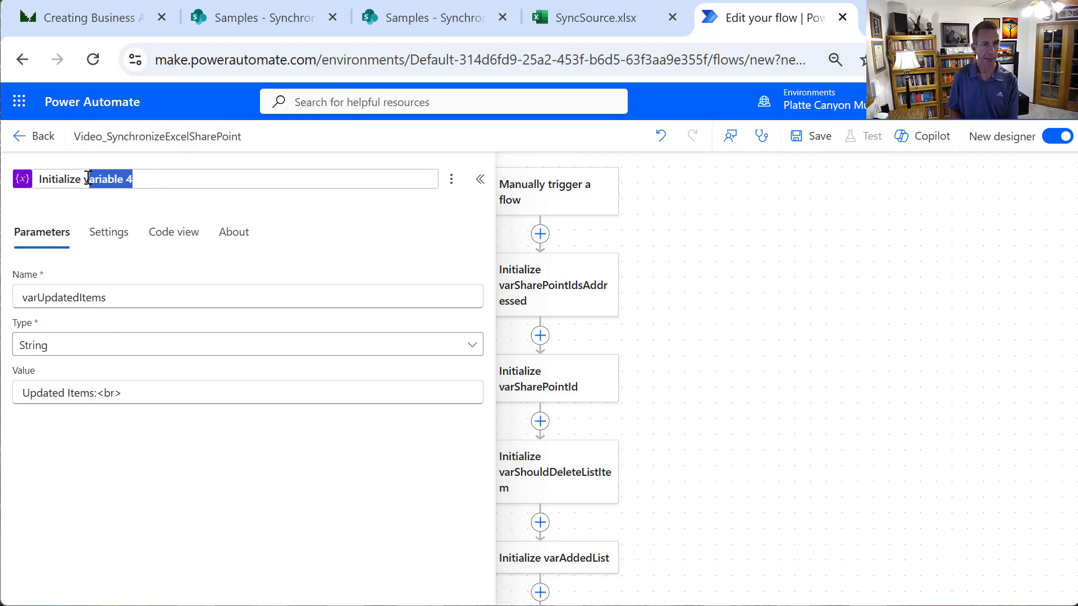
{"action": "key", "text": "ctrl+v"}
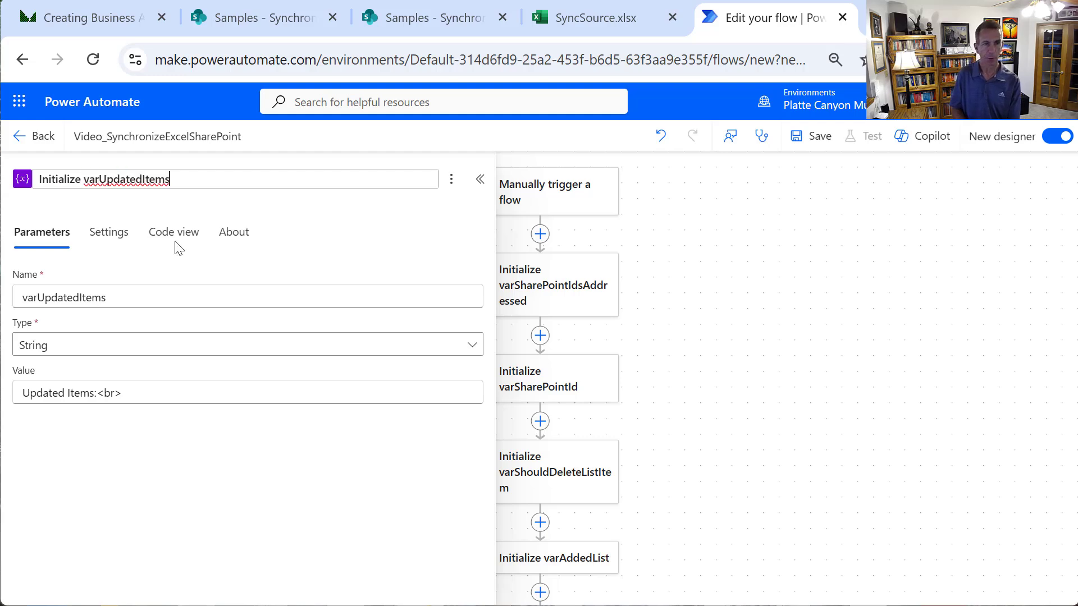
{"action": "left_click", "coordinate": [662, 467]}
Add an Initialize variable action after Initialize varUpdatedItems and name its variable varDeletedItems
{"action": "left_click_drag", "start_coordinate": [673, 469], "coordinate": [685, 229]}
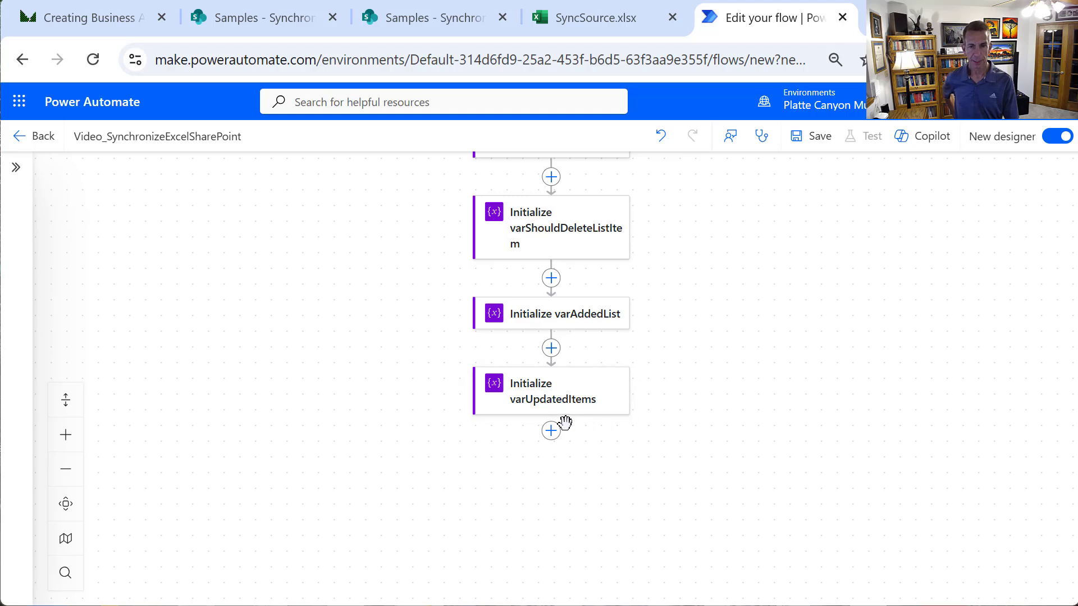
{"action": "left_click", "coordinate": [550, 430]}
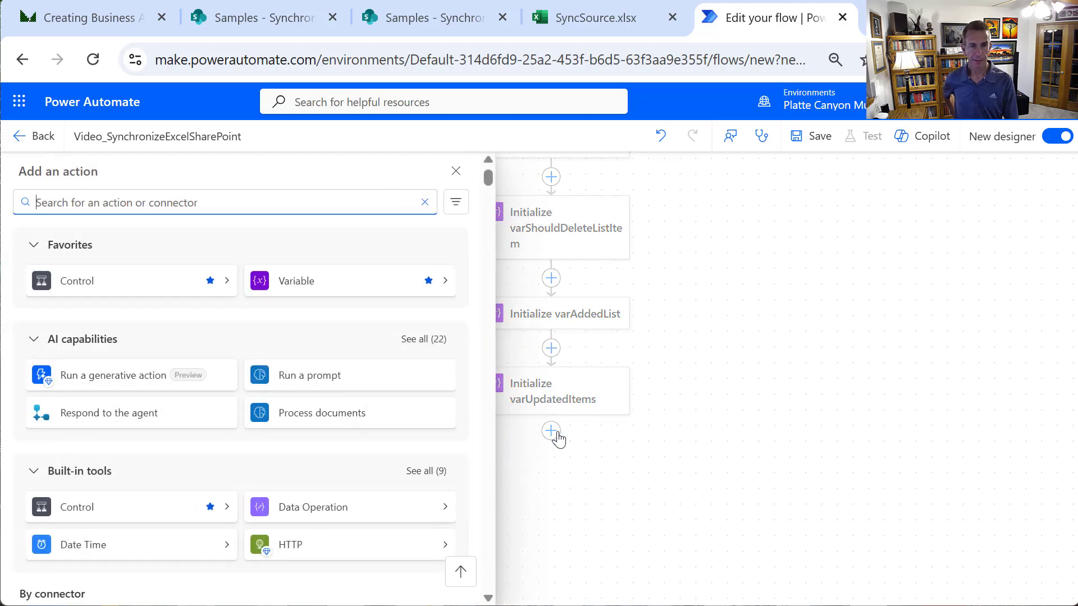
{"action": "left_click", "coordinate": [308, 286]}
{"action": "left_click", "coordinate": [201, 316]}
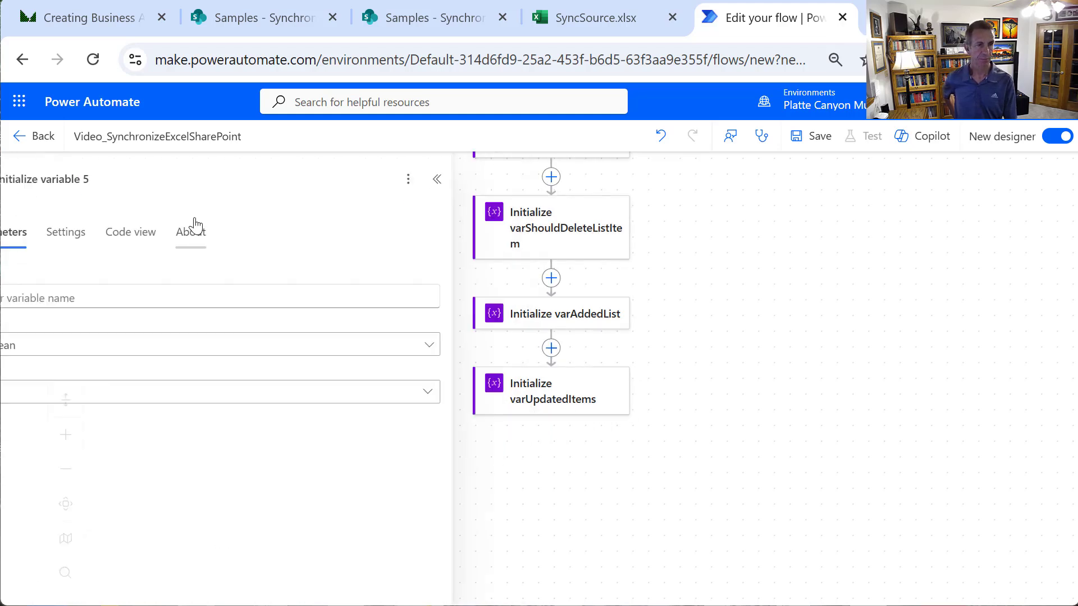
{"action": "left_click", "coordinate": [189, 298]}
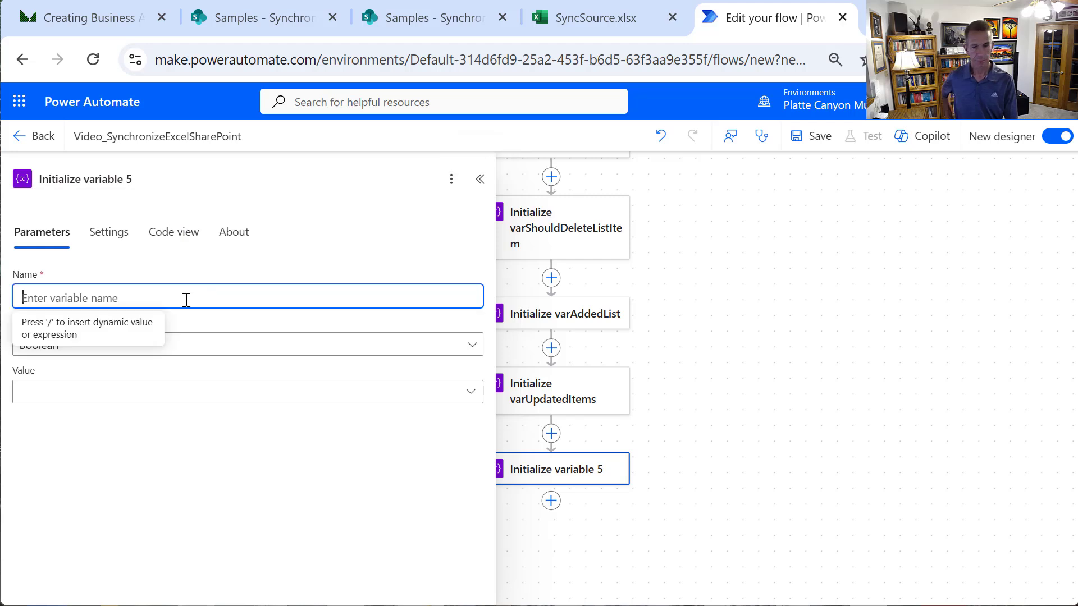
{"action": "type", "text": "varDelet"}
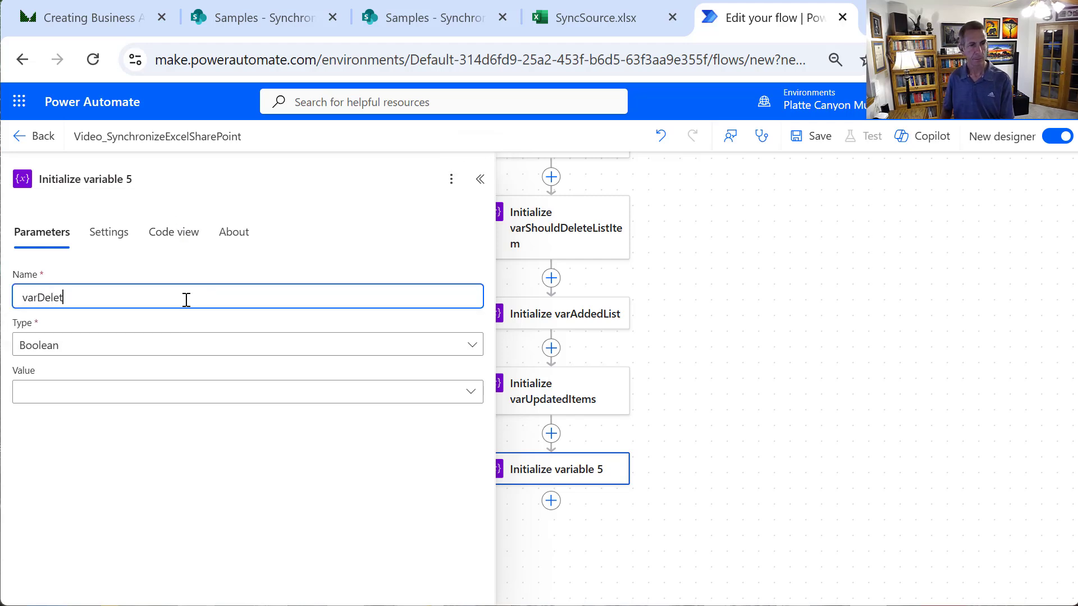
{"action": "type", "text": "edItems"}
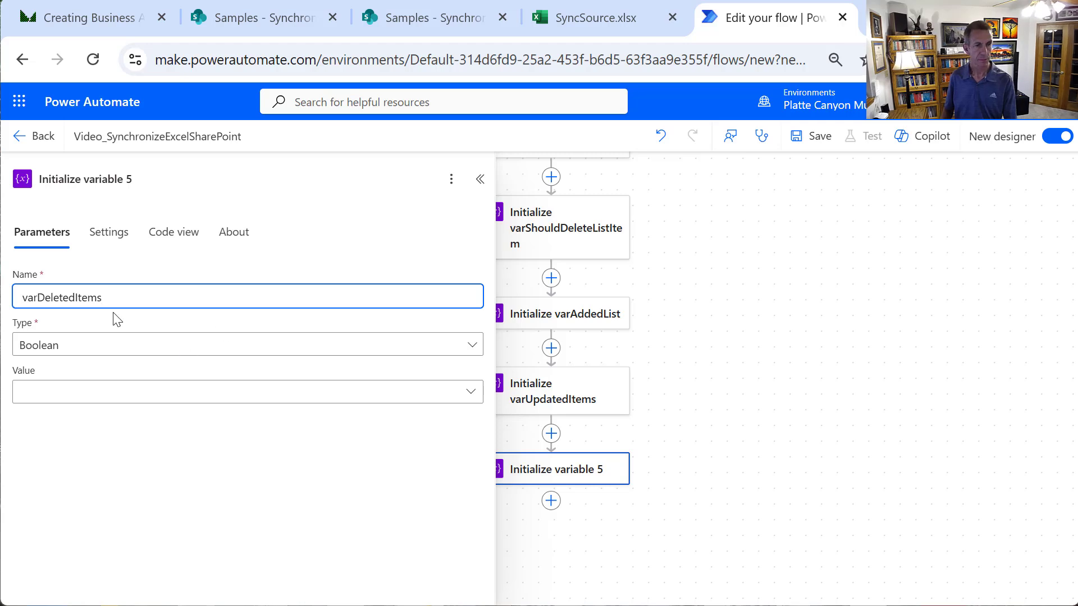
Set varDeletedItems's type to String and enter "Deleted Items:<br>" as its initial value
{"action": "left_click", "coordinate": [106, 345]}
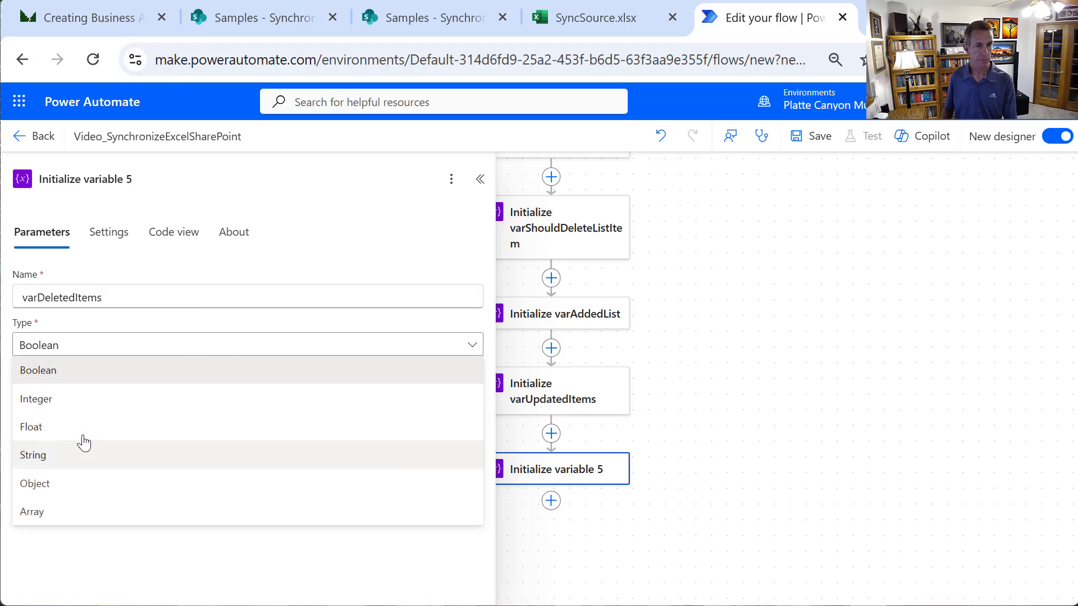
{"action": "left_click", "coordinate": [84, 449]}
{"action": "left_click", "coordinate": [98, 401]}
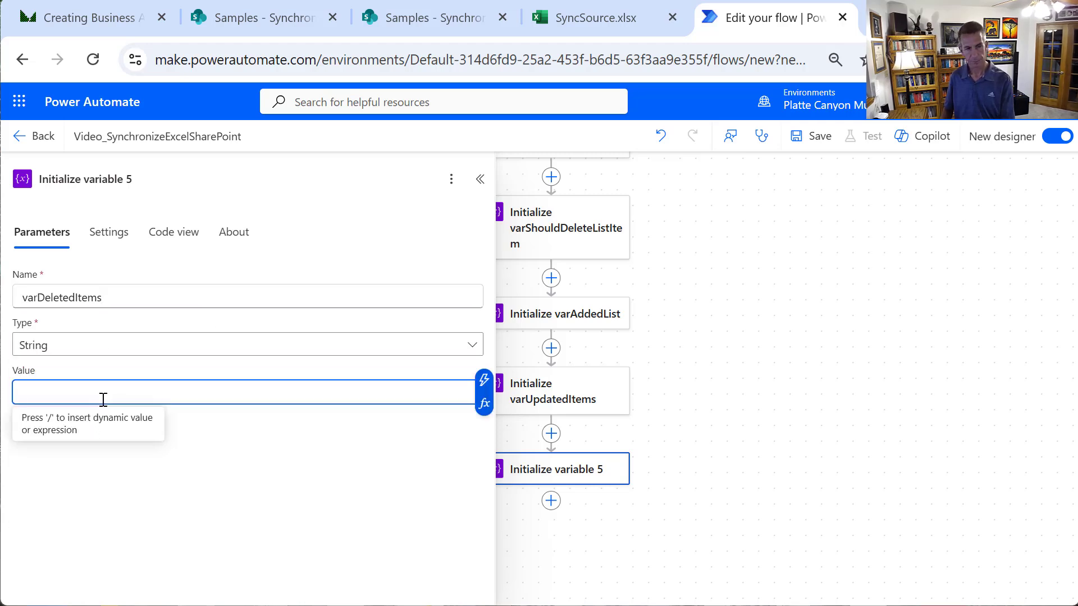
{"action": "type", "text": "Deleted Items"}
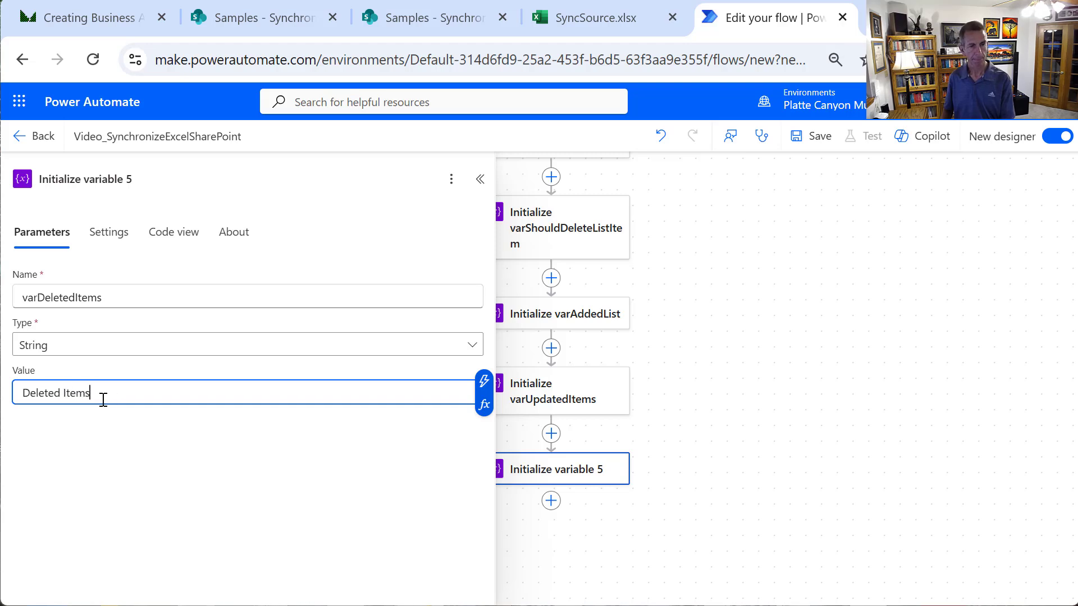
{"action": "type", "text": ":<br>"}
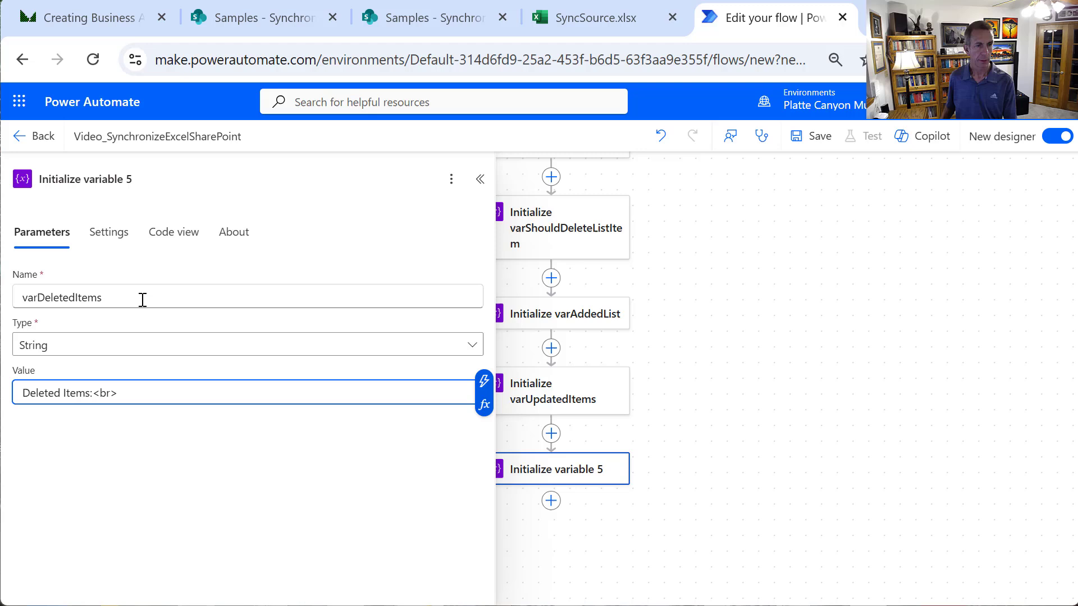
Rename the action as Initialize varDeletedItems using the copied variable name, and collapse its settings
{"action": "left_click_drag", "start_coordinate": [141, 298], "coordinate": [10, 297]}
{"action": "key", "text": "ctrl+c"}
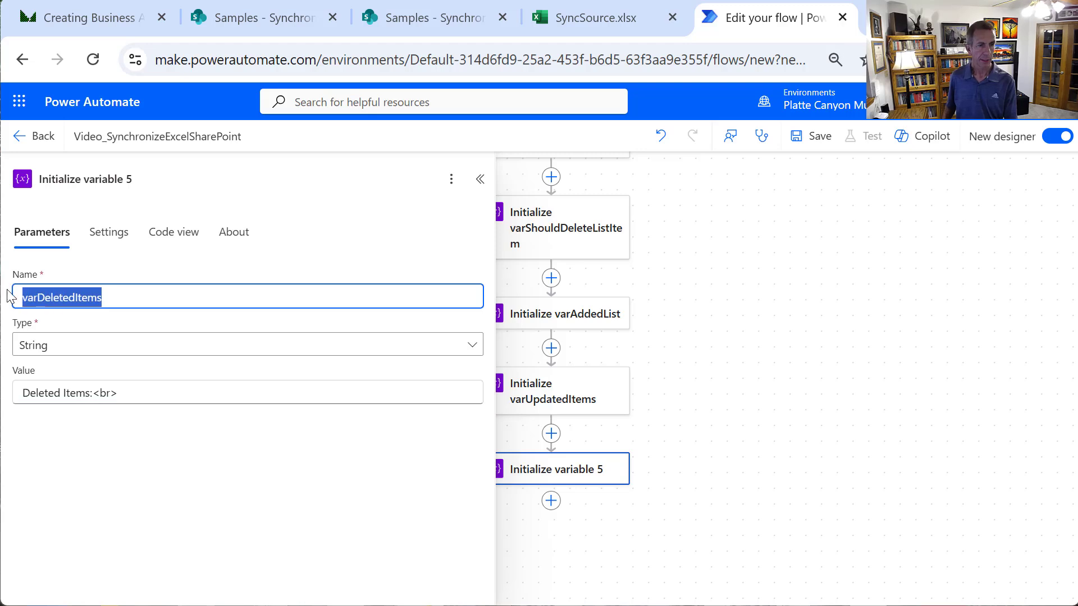
{"action": "left_click_drag", "start_coordinate": [132, 180], "coordinate": [87, 187]}
{"action": "key", "text": "ctrl+v"}
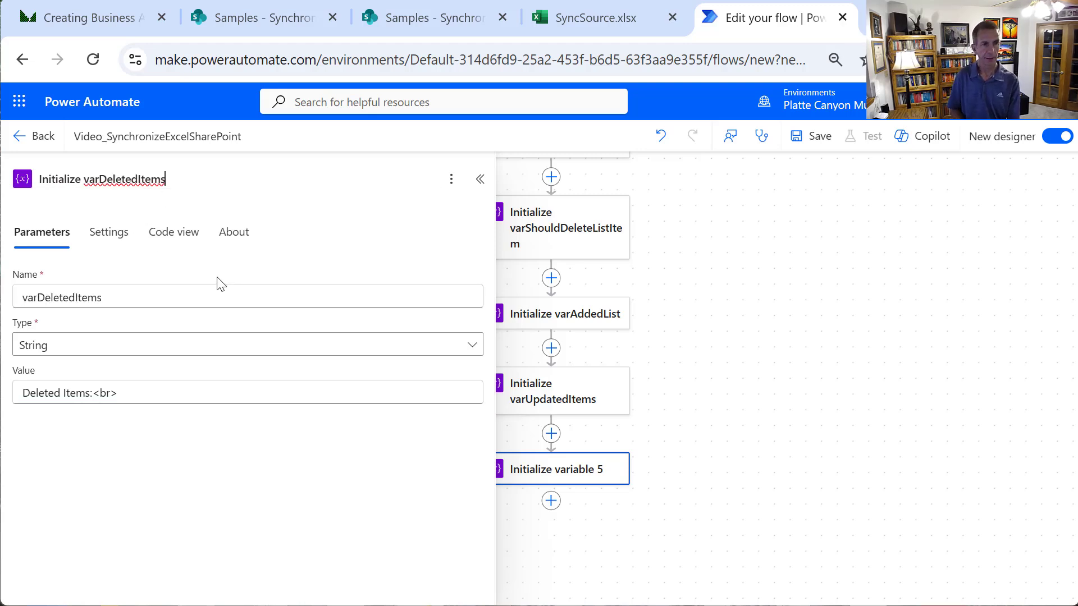
{"action": "left_click", "coordinate": [676, 505]}
Search for Excel actions and add List rows present in a table from Excel Online (Business) after Initialize varDeletedItems
{"action": "left_click_drag", "start_coordinate": [670, 445], "coordinate": [708, 361]}
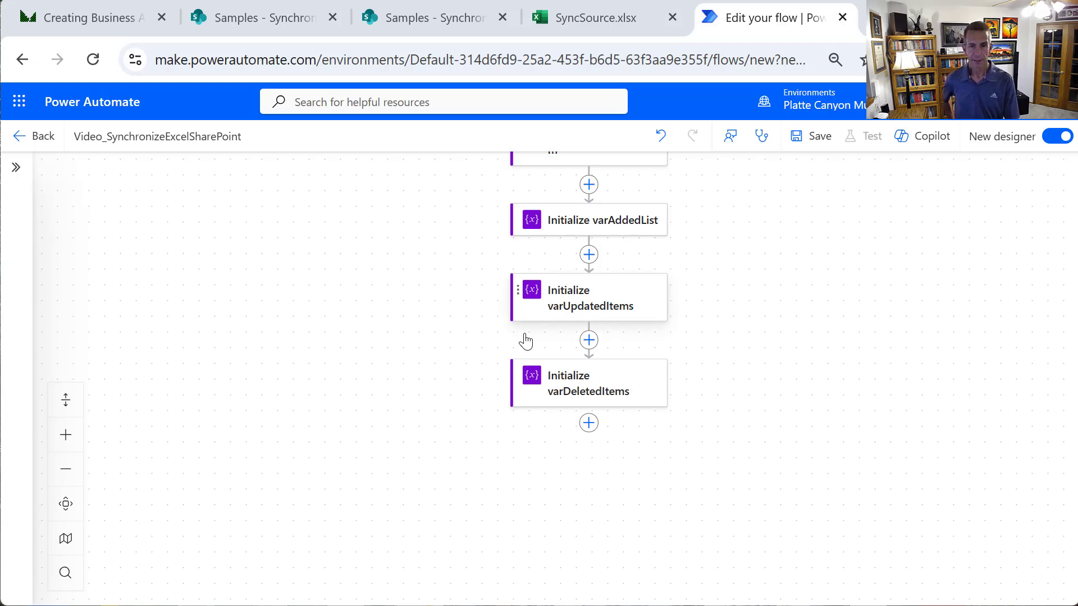
{"action": "left_click", "coordinate": [588, 424]}
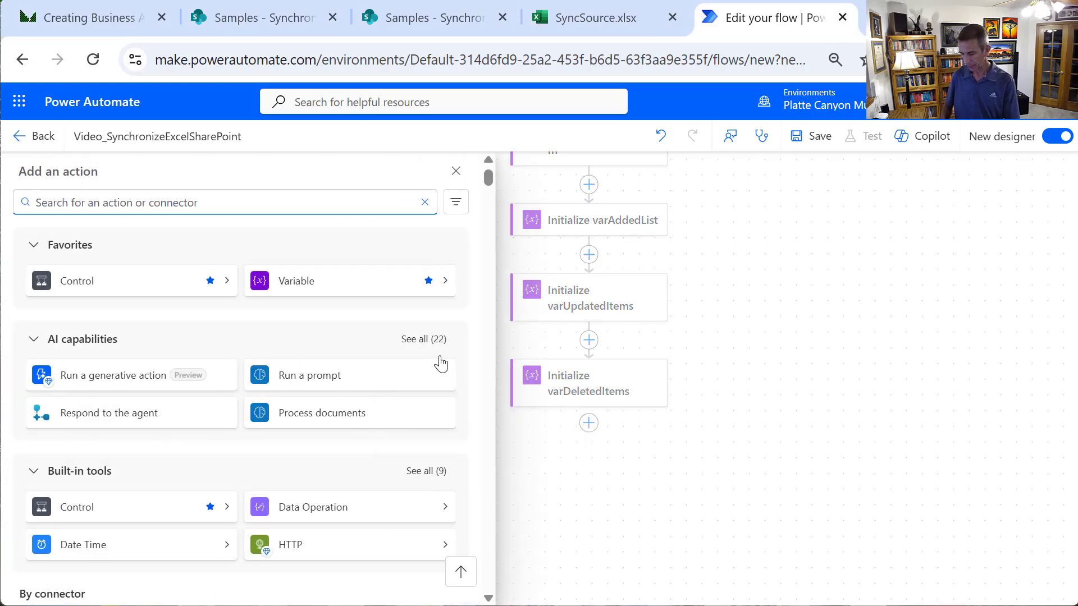
{"action": "type", "text": "Excel"}
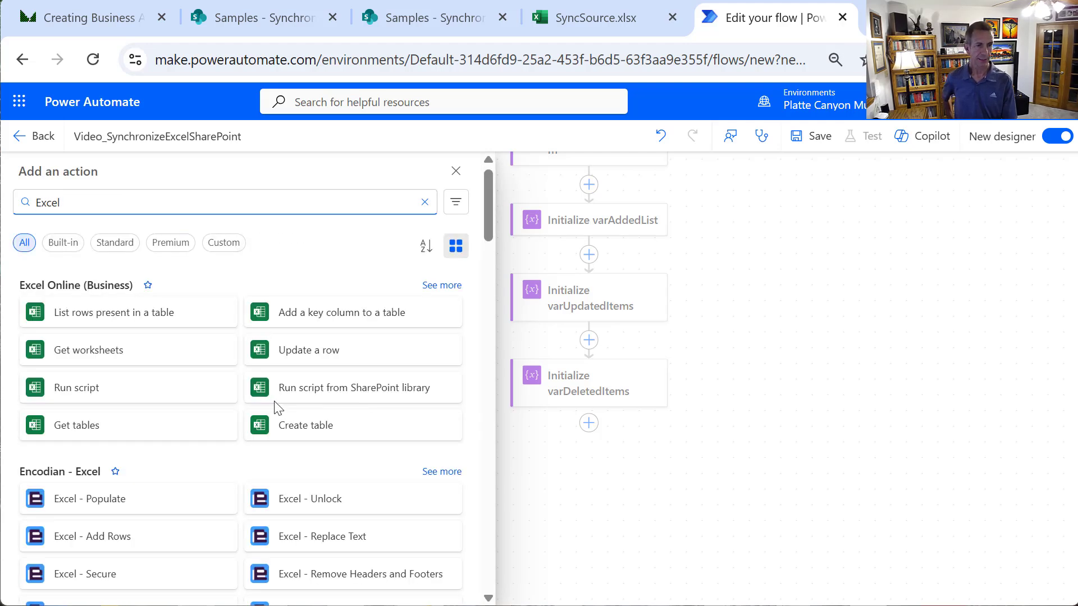
{"action": "left_click", "coordinate": [133, 314]}
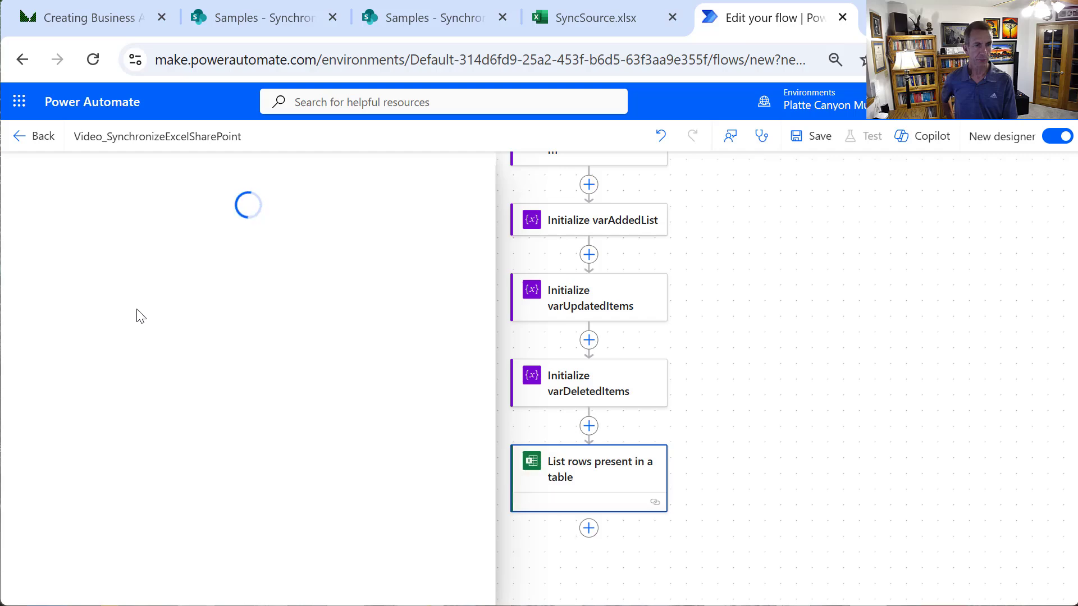
Set the List rows action's location to SharePoint Site - Samples and its document library to Documents
{"action": "left_click", "coordinate": [164, 303]}
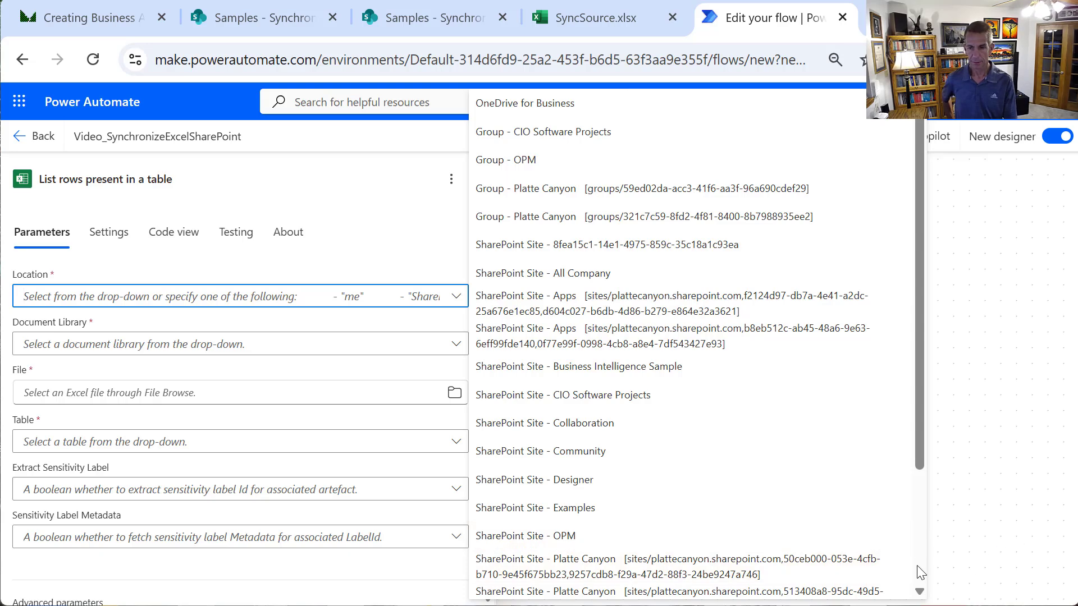
{"action": "scroll", "coordinate": [918, 575], "scroll_direction": "down", "scroll_amount": 3}
{"action": "left_click", "coordinate": [617, 539]}
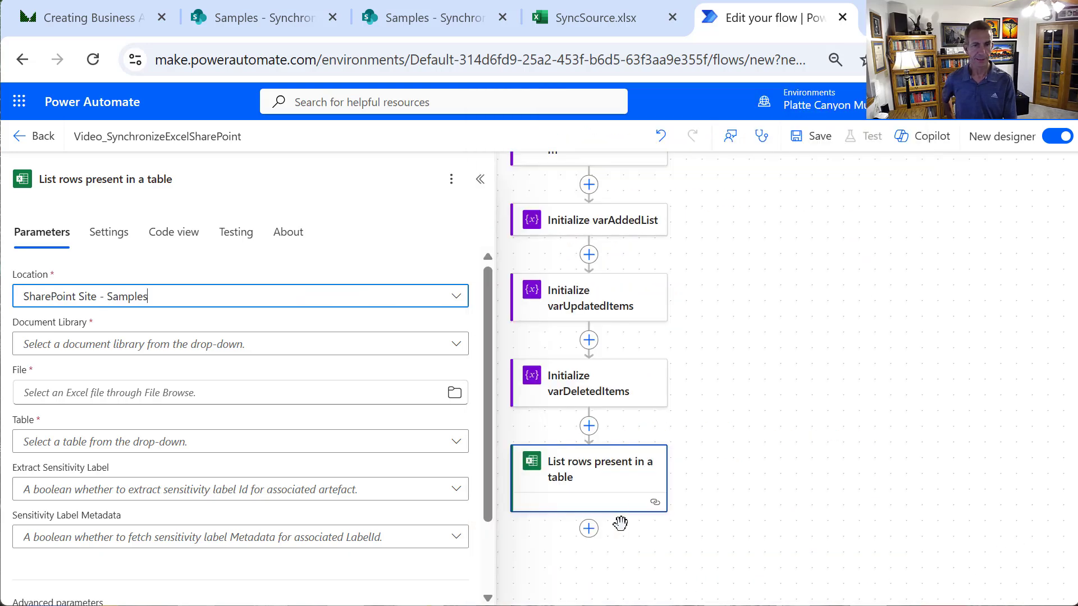
{"action": "left_click", "coordinate": [391, 351]}
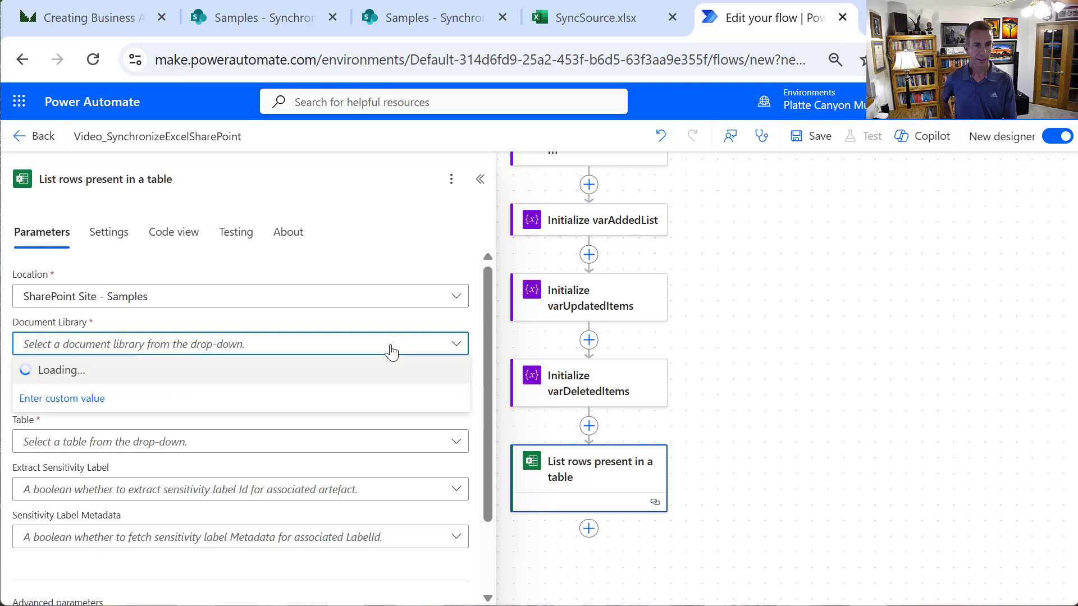
{"action": "left_click", "coordinate": [255, 398]}
Choose SyncSource.xlsx from the Synchronization folder as the file and EmployeeAttendance as the table
{"action": "left_click", "coordinate": [452, 395]}
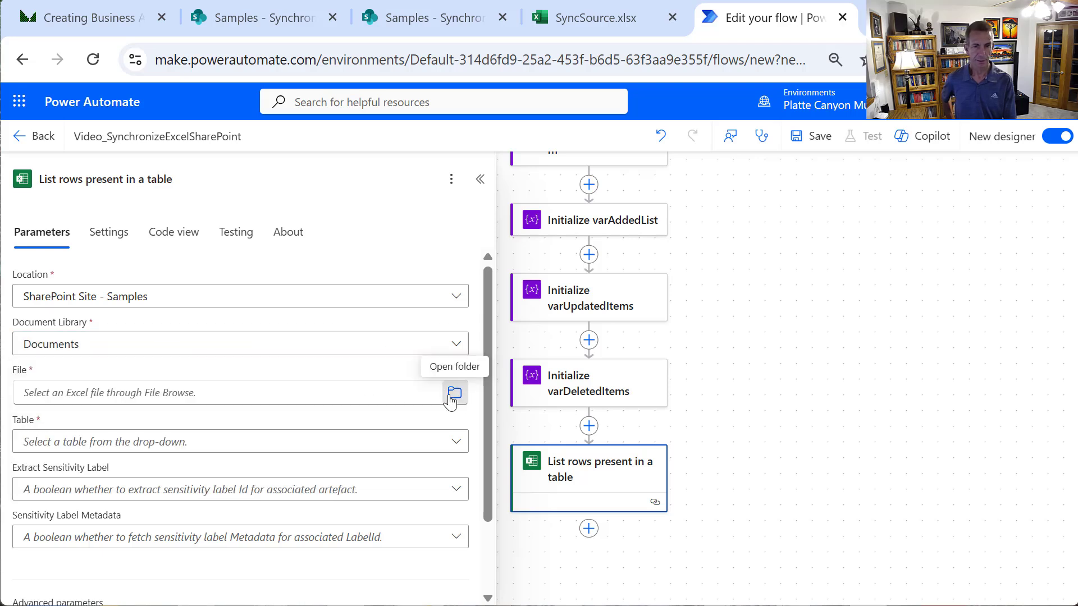
{"action": "left_click", "coordinate": [454, 393]}
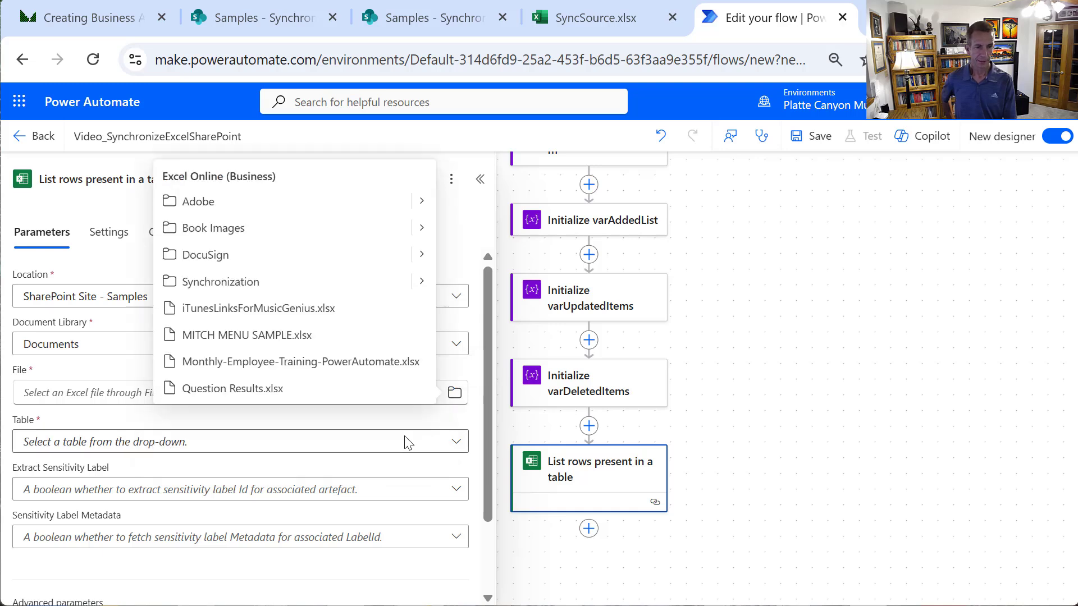
{"action": "left_click", "coordinate": [420, 284]}
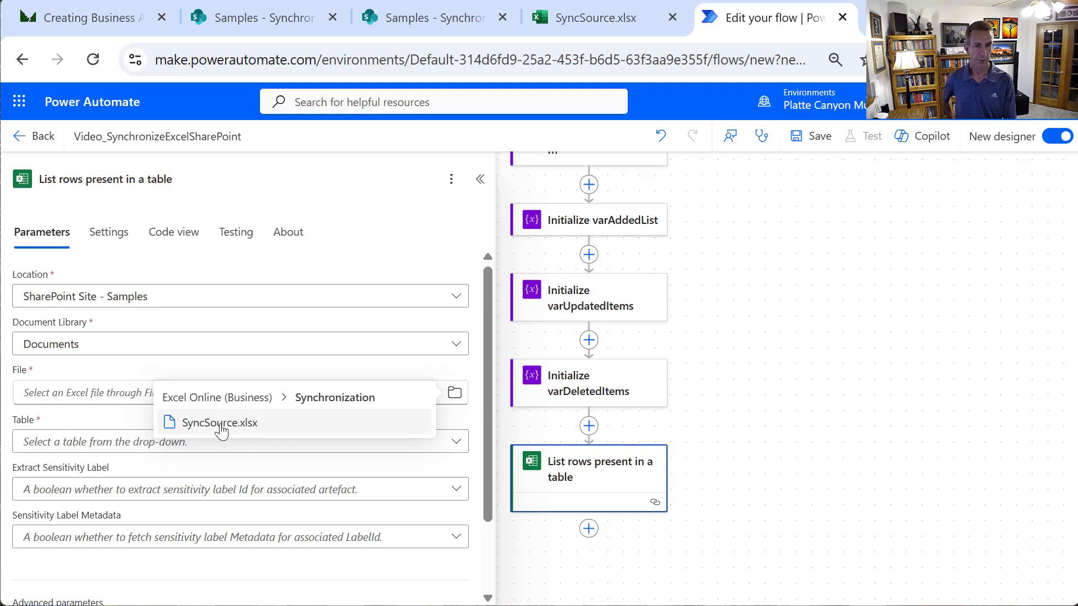
{"action": "left_click", "coordinate": [220, 427]}
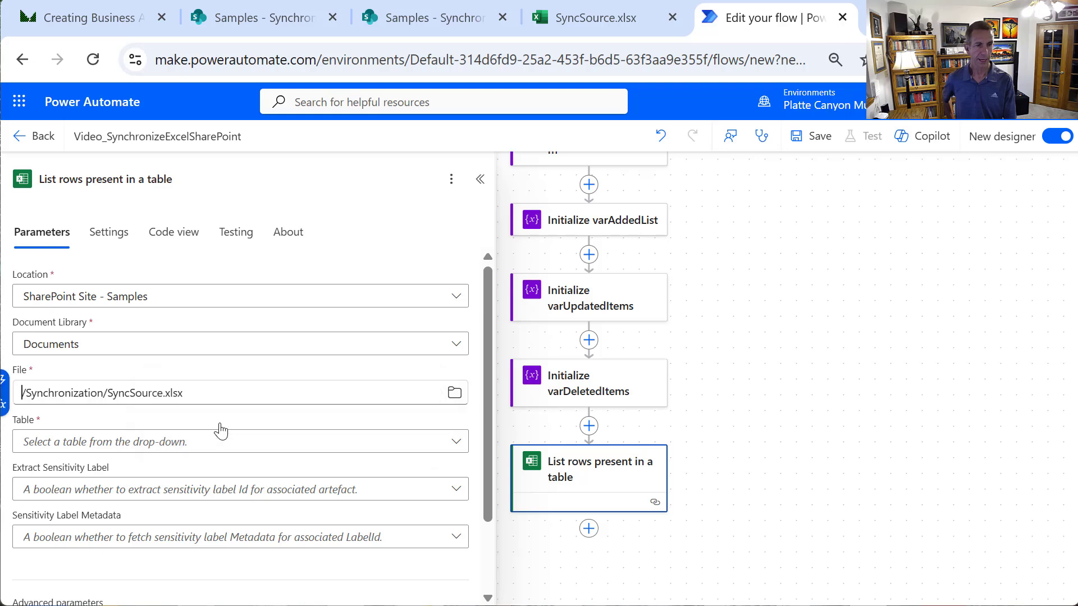
{"action": "left_click", "coordinate": [246, 443]}
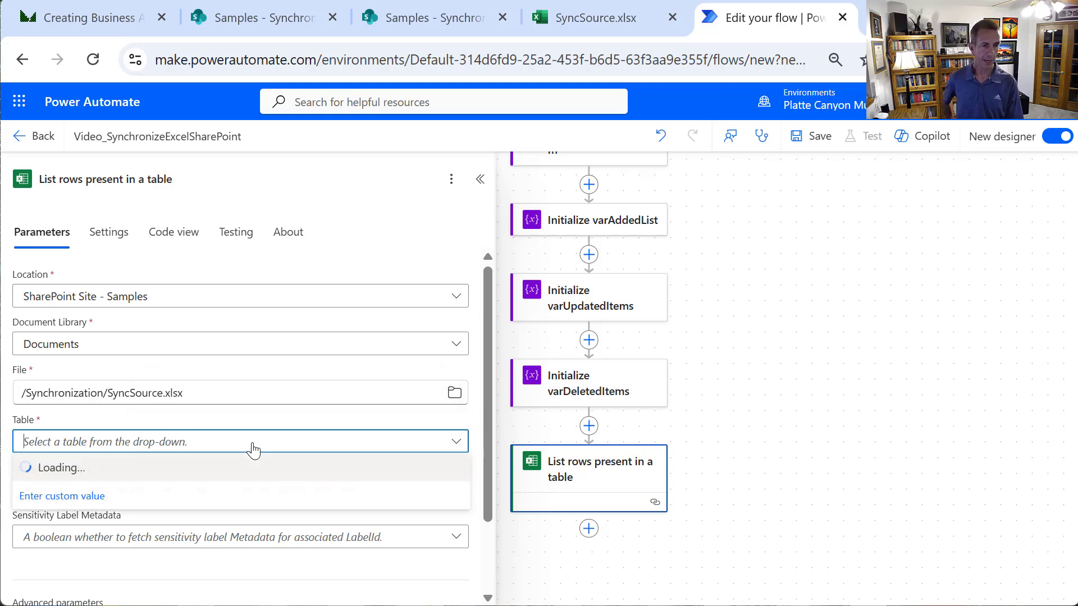
{"action": "left_click", "coordinate": [219, 474]}
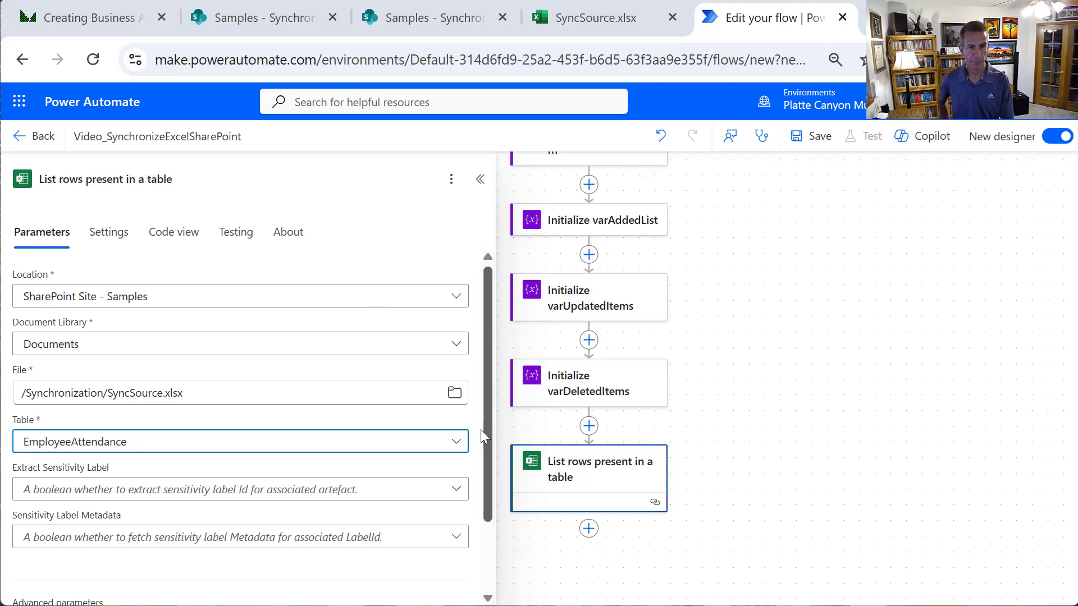
Add the DateTime Format advanced parameter to the List rows present in a table action
{"action": "scroll", "coordinate": [488, 449], "scroll_direction": "down", "scroll_amount": 3}
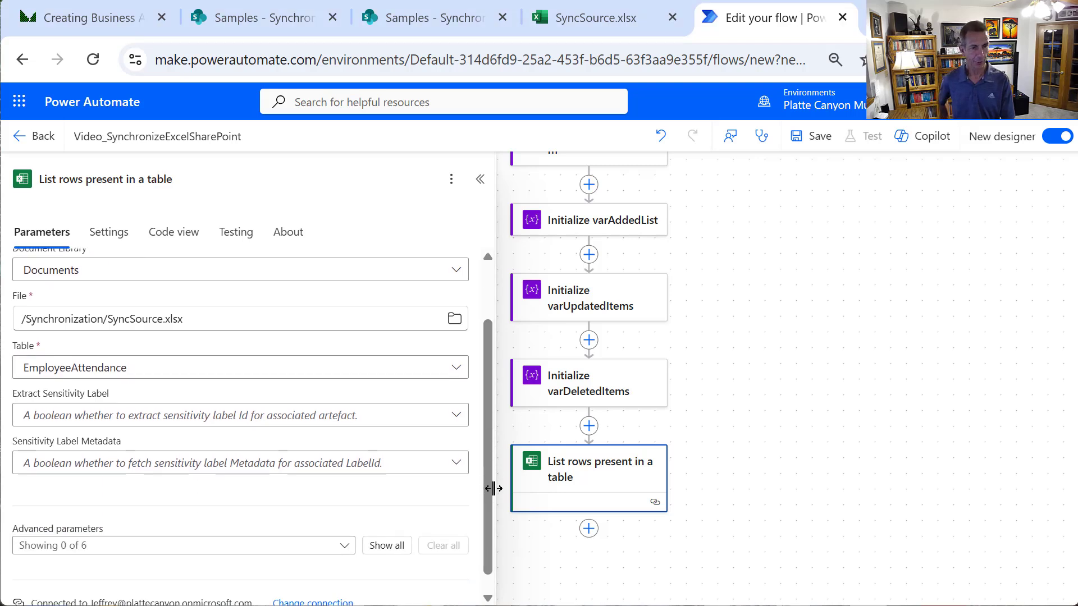
{"action": "left_click", "coordinate": [350, 557]}
{"action": "left_click", "coordinate": [276, 524]}
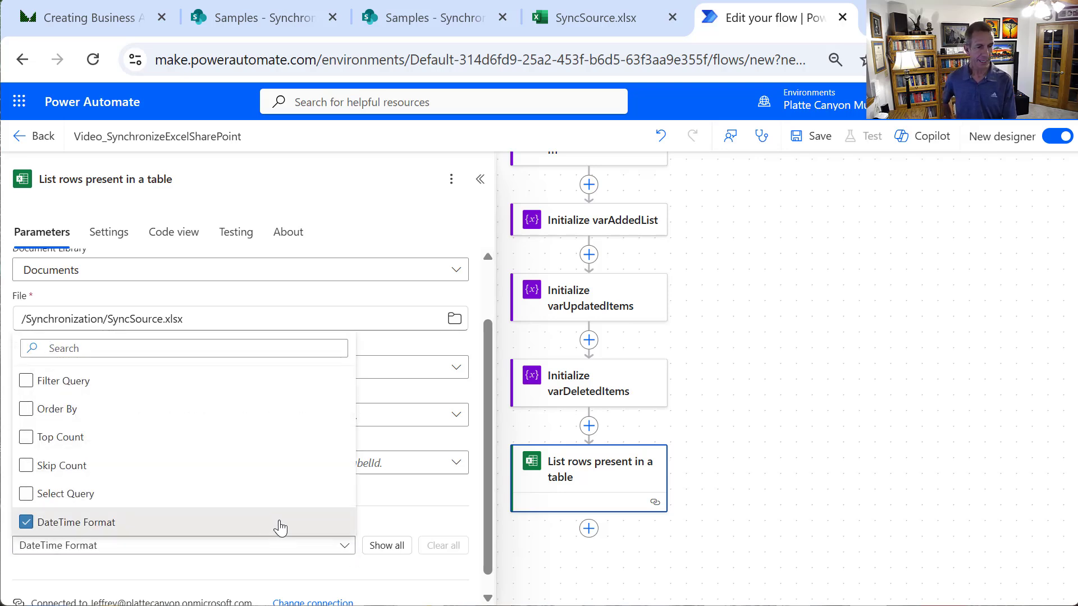
{"action": "left_click", "coordinate": [483, 504]}
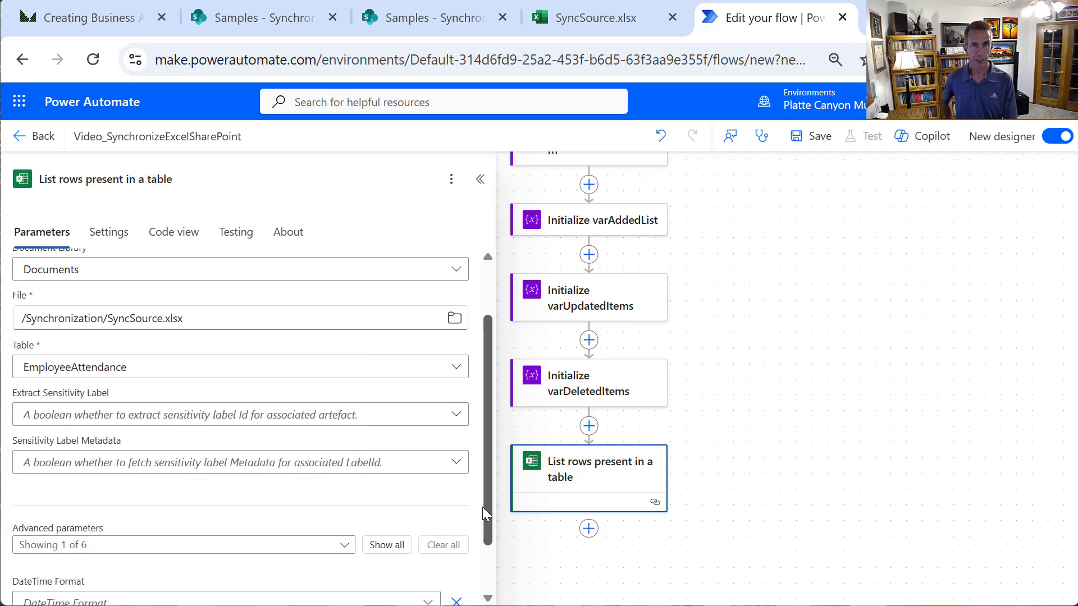
Check the Date column in the SharePoint Synchronization list and set the List rows action's DateTime Format to ISO 8601
{"action": "left_click", "coordinate": [435, 16]}
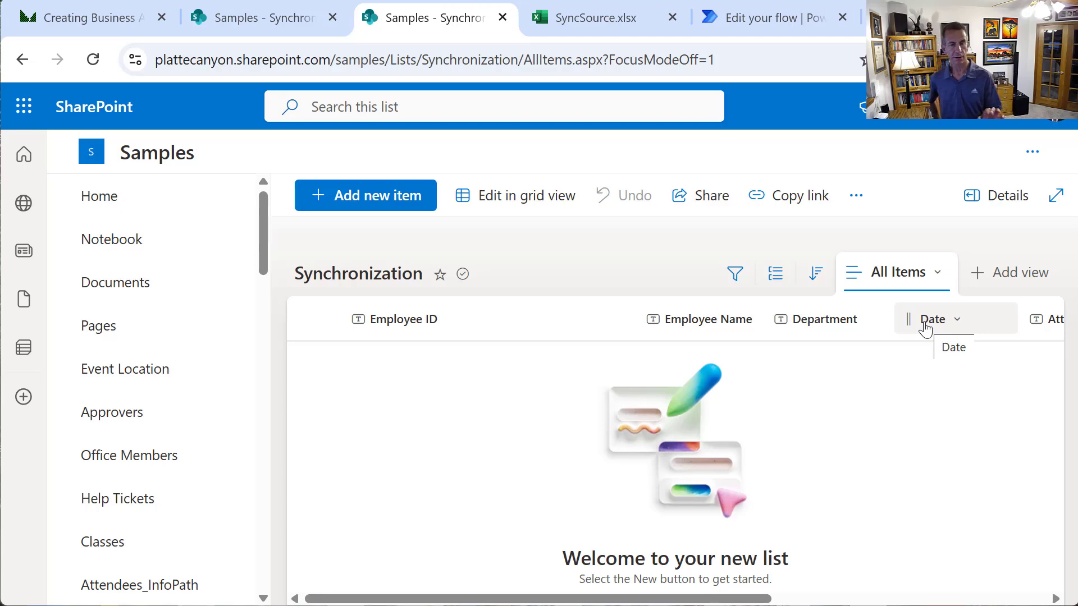
{"action": "left_click", "coordinate": [786, 16]}
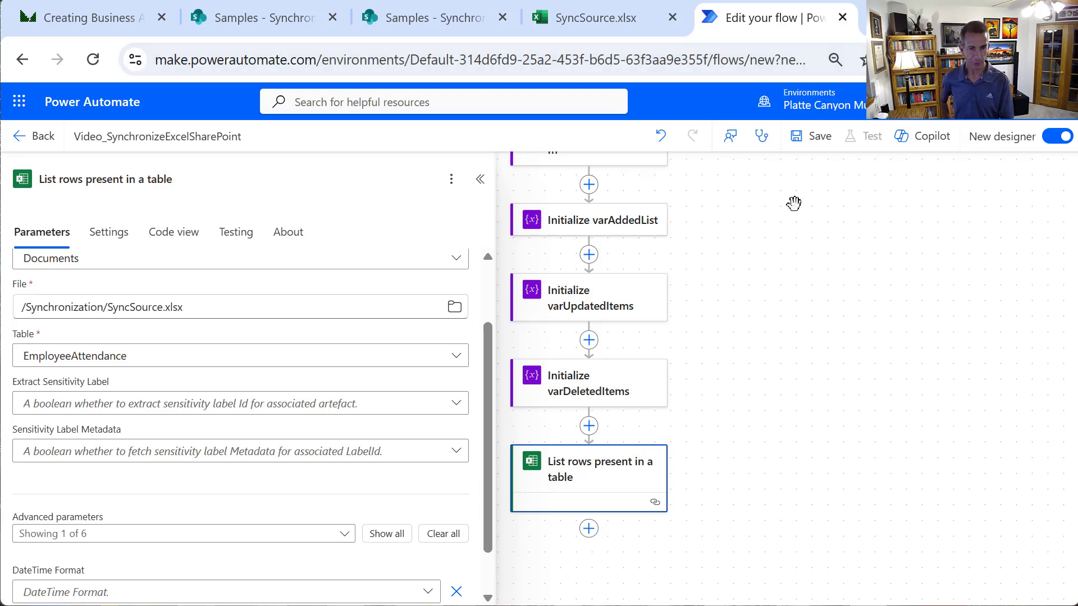
{"action": "left_click_drag", "start_coordinate": [487, 529], "coordinate": [486, 583]}
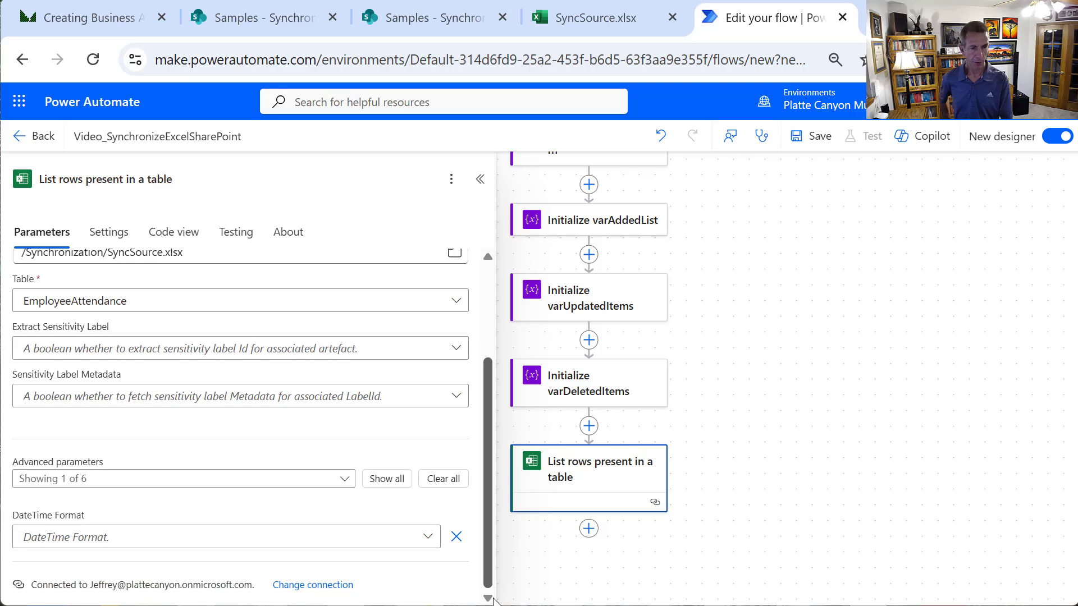
{"action": "left_click", "coordinate": [406, 546]}
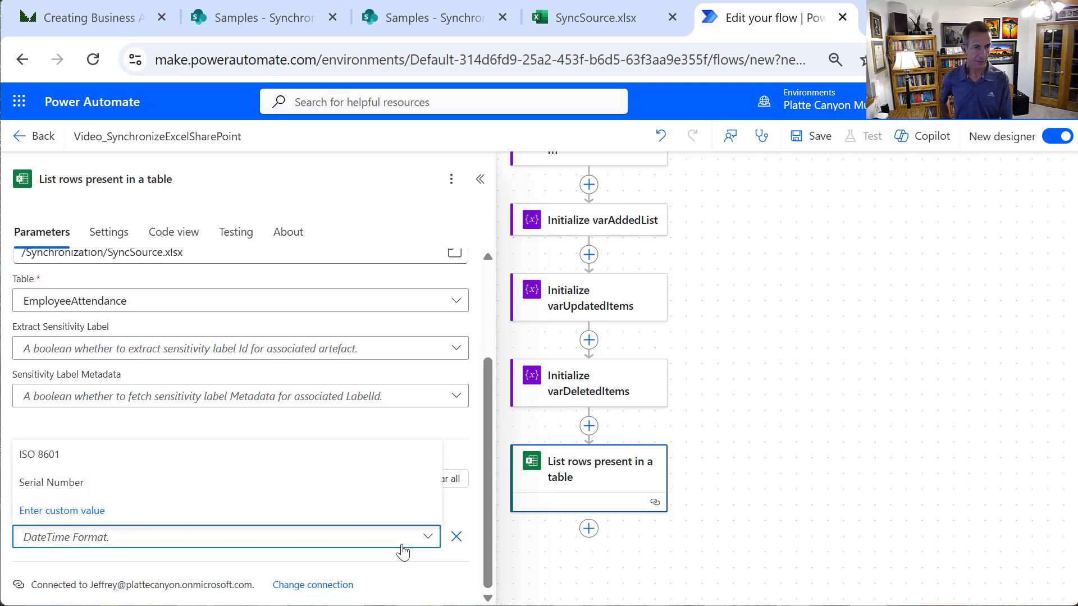
{"action": "left_click", "coordinate": [151, 454]}
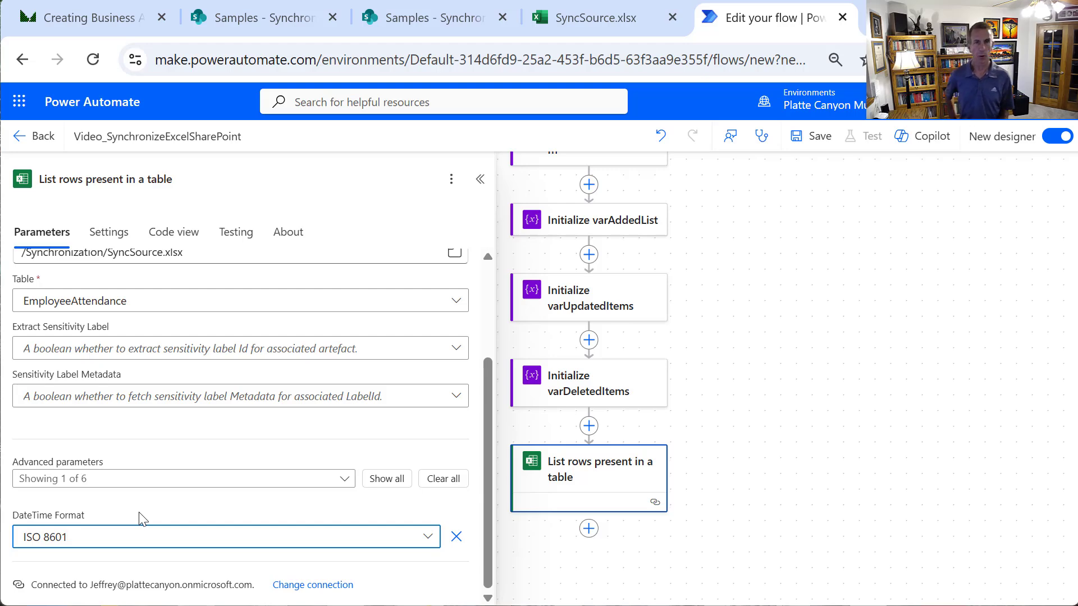
Check the date values in the SyncSource workbook and review all advanced parameters of the List rows action
{"action": "left_click", "coordinate": [605, 32]}
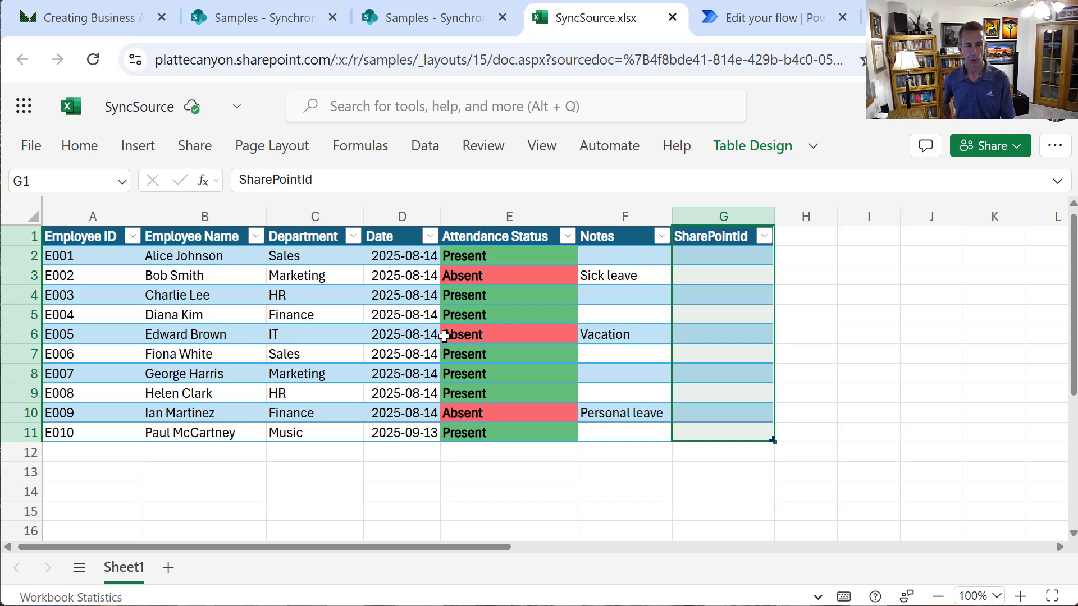
{"action": "left_click", "coordinate": [780, 19]}
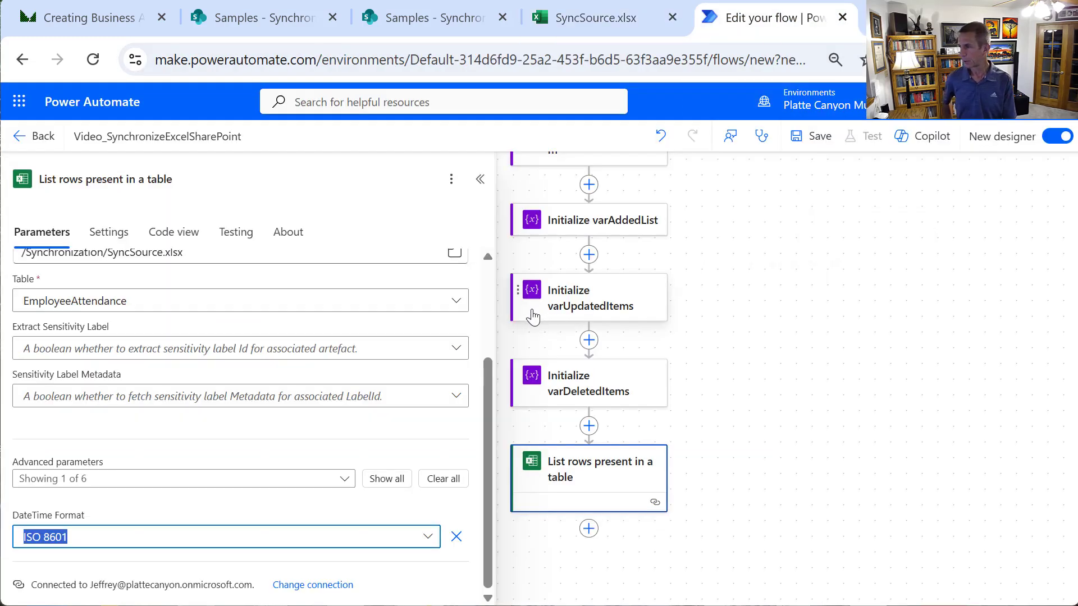
{"action": "left_click", "coordinate": [372, 481]}
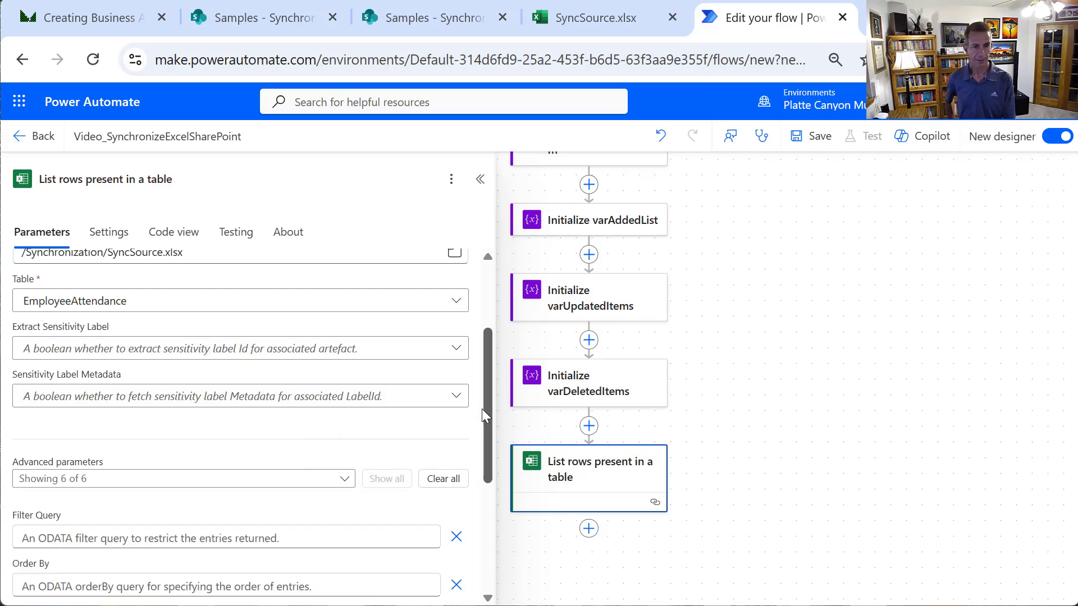
{"action": "left_click_drag", "start_coordinate": [484, 411], "coordinate": [490, 503]}
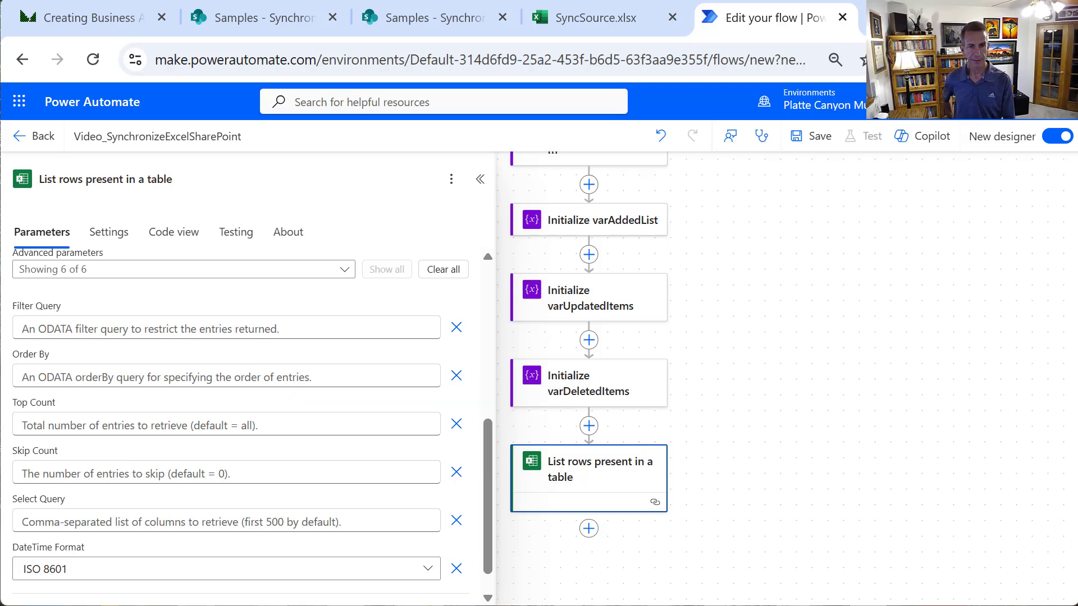
Add an Apply to each control after the List rows present in a table action
{"action": "left_click_drag", "start_coordinate": [721, 420], "coordinate": [702, 260]}
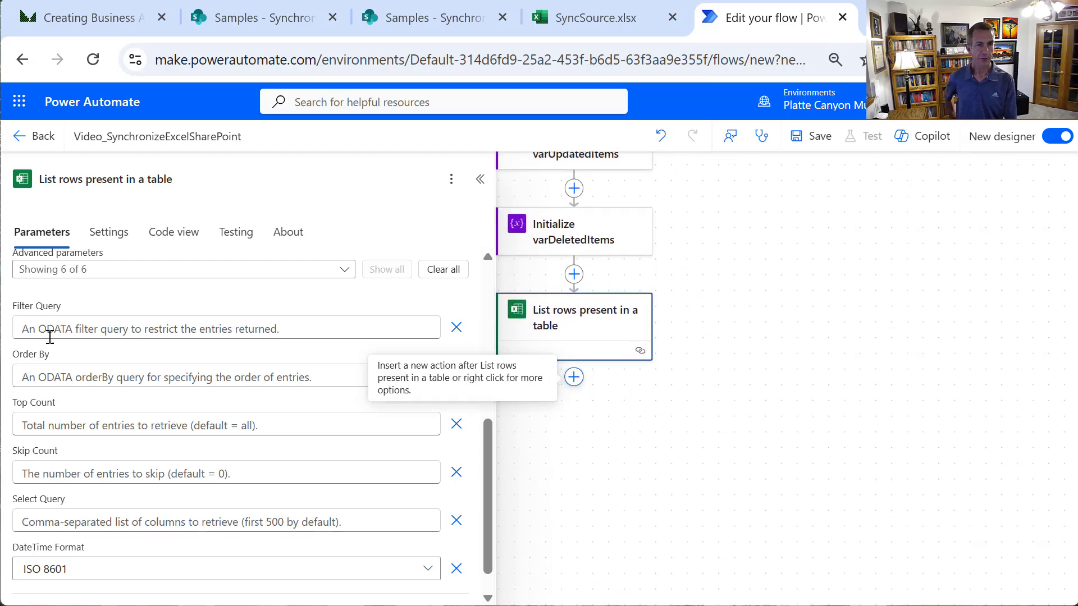
{"action": "left_click", "coordinate": [573, 379]}
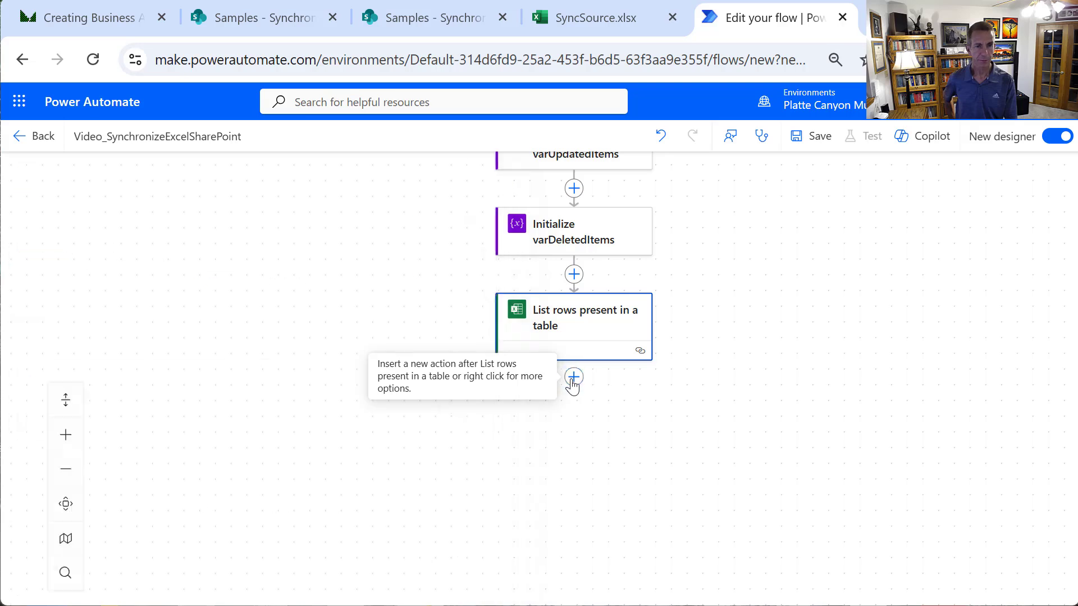
{"action": "left_click", "coordinate": [573, 377]}
{"action": "left_click", "coordinate": [84, 283]}
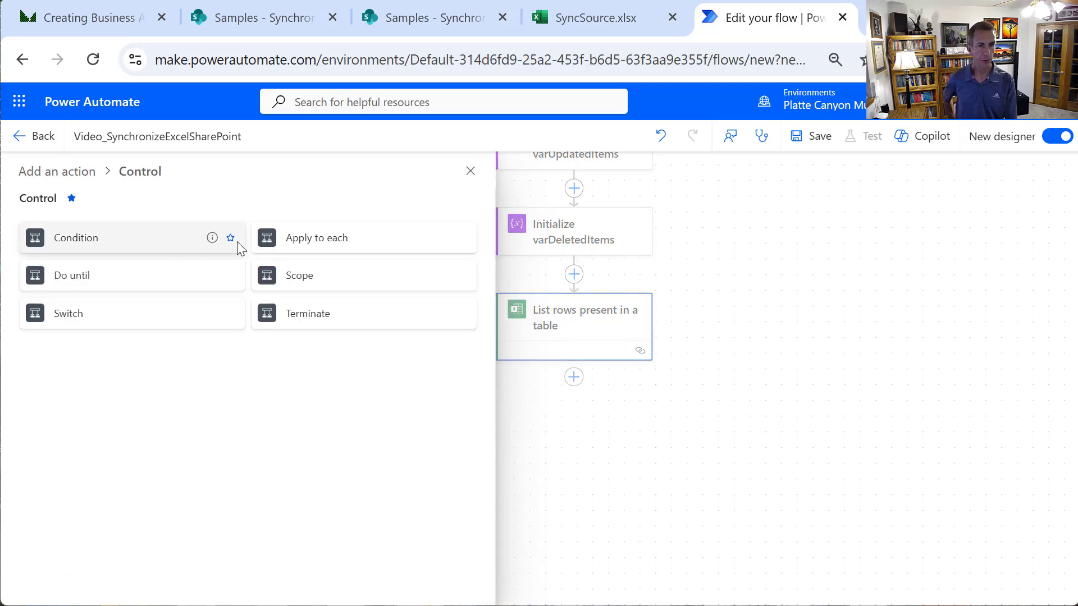
{"action": "left_click", "coordinate": [306, 238]}
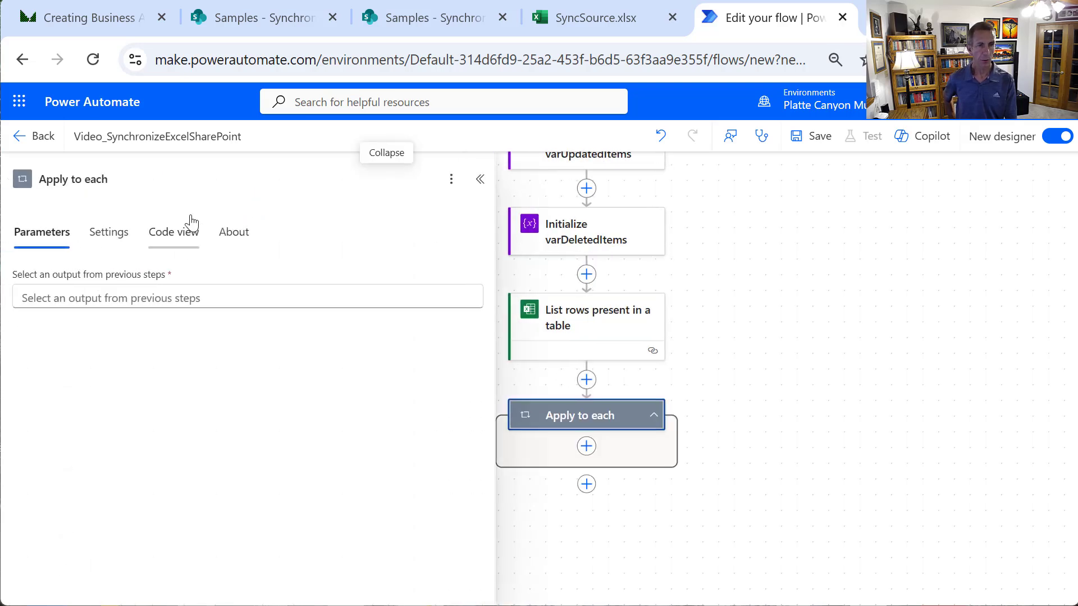
Rename the Apply to each action as Loop through Excel Rows
{"action": "left_click", "coordinate": [128, 179]}
{"action": "key", "text": "ctrl+a"}
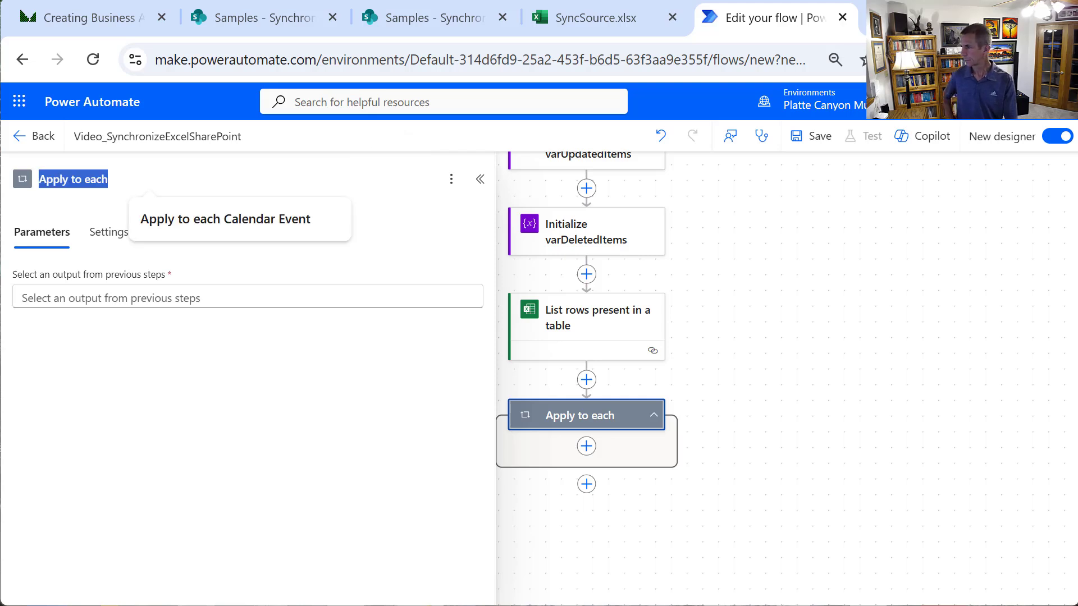
{"action": "type", "text": "Loo"}
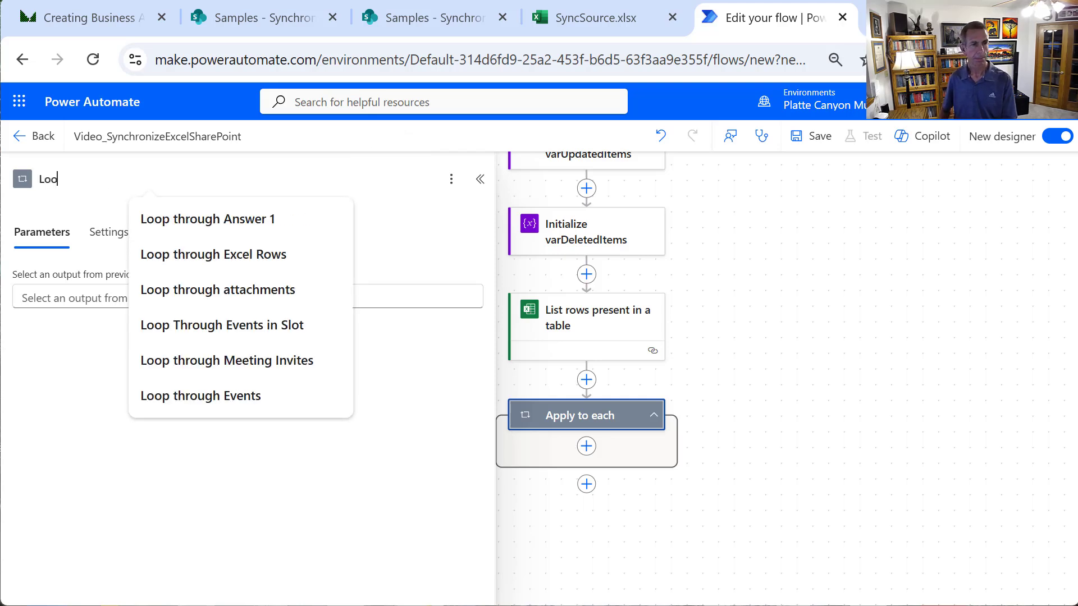
{"action": "type", "text": "p through Excel Rows"}
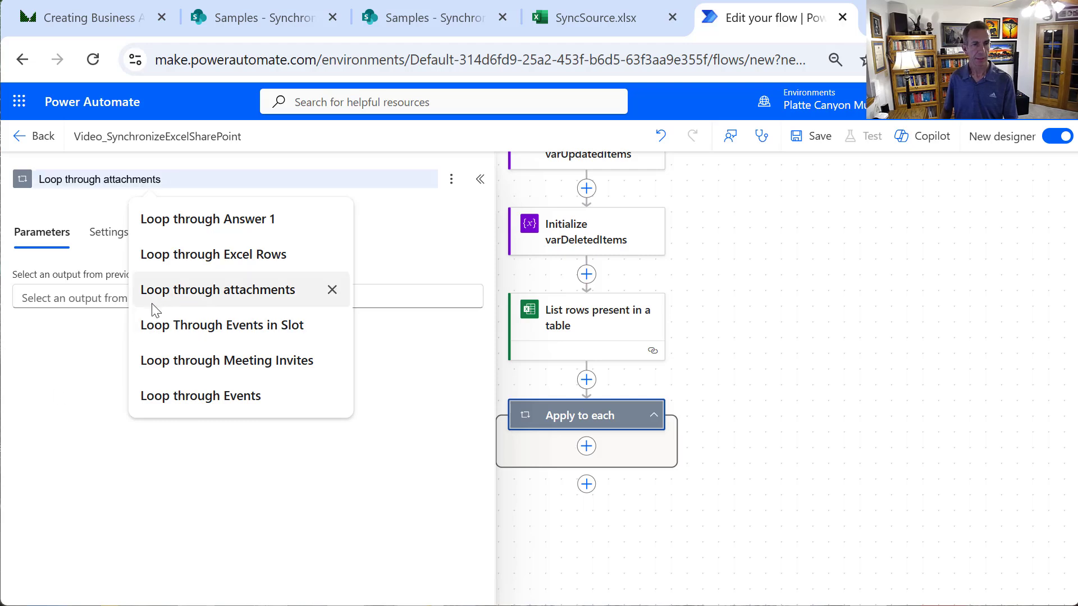
{"action": "left_click", "coordinate": [185, 255]}
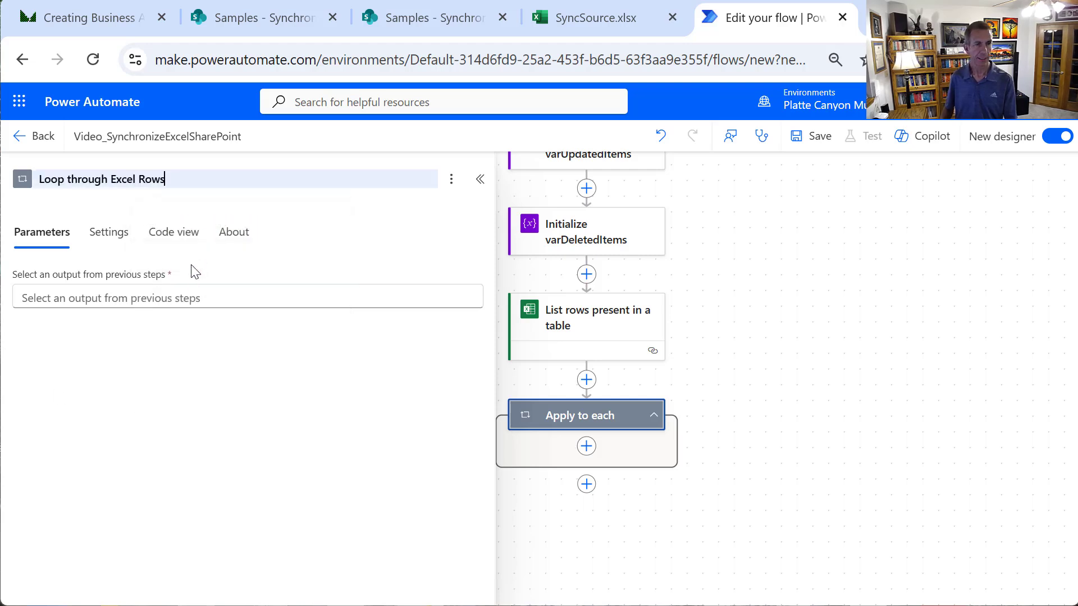
Set the loop's input to the body/value output of the List rows present in a table action
{"action": "left_click", "coordinate": [161, 298]}
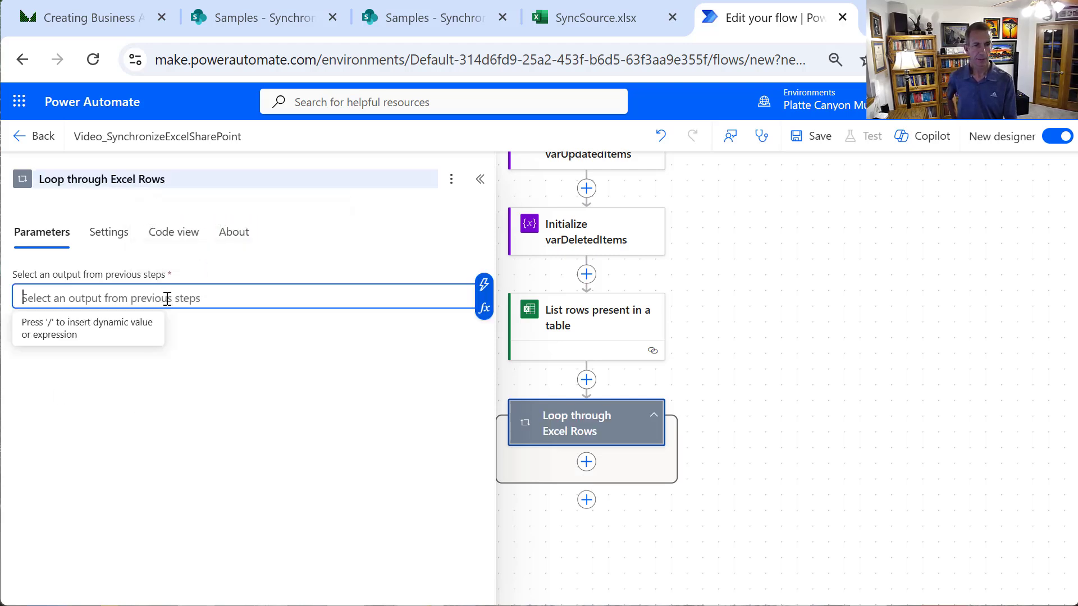
{"action": "left_click", "coordinate": [485, 284]}
{"action": "left_click", "coordinate": [617, 350]}
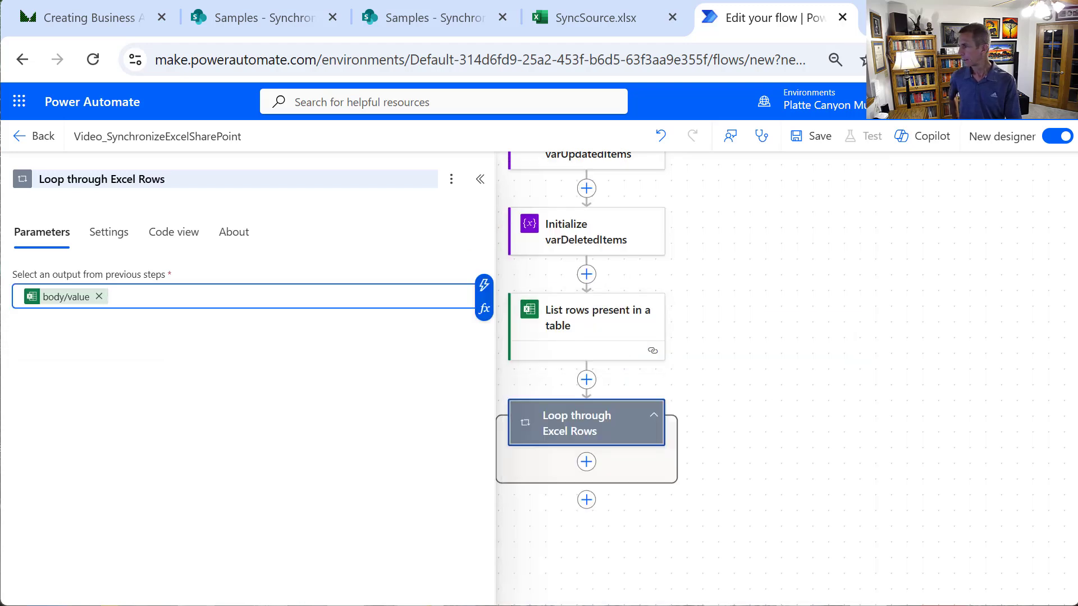
Add a Set variable action inside the Loop through Excel Rows loop, targeting the varSharePointId variable
{"action": "left_click", "coordinate": [586, 462]}
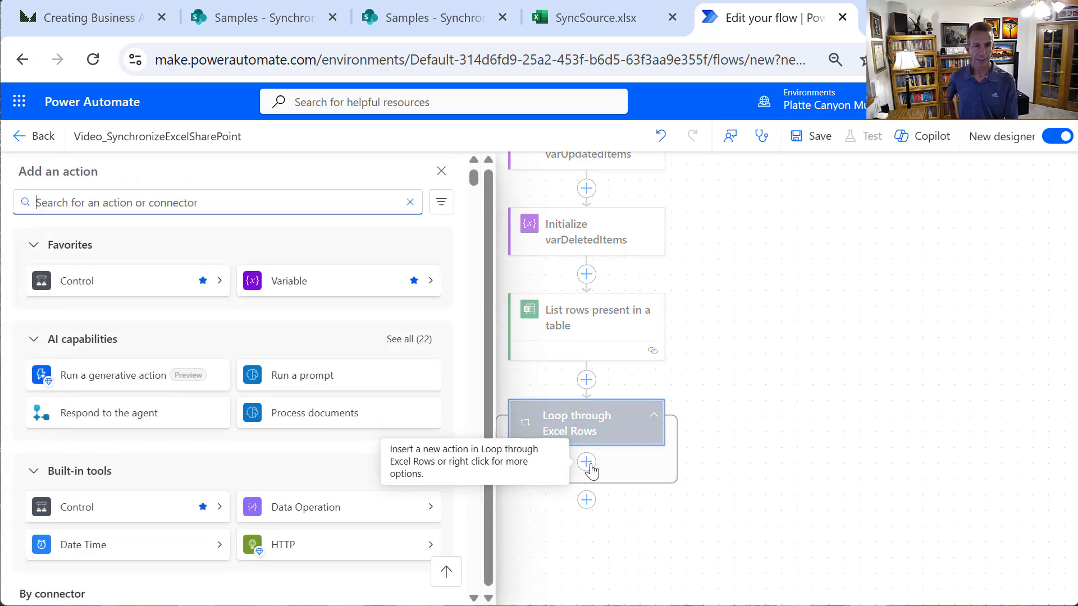
{"action": "left_click", "coordinate": [300, 290]}
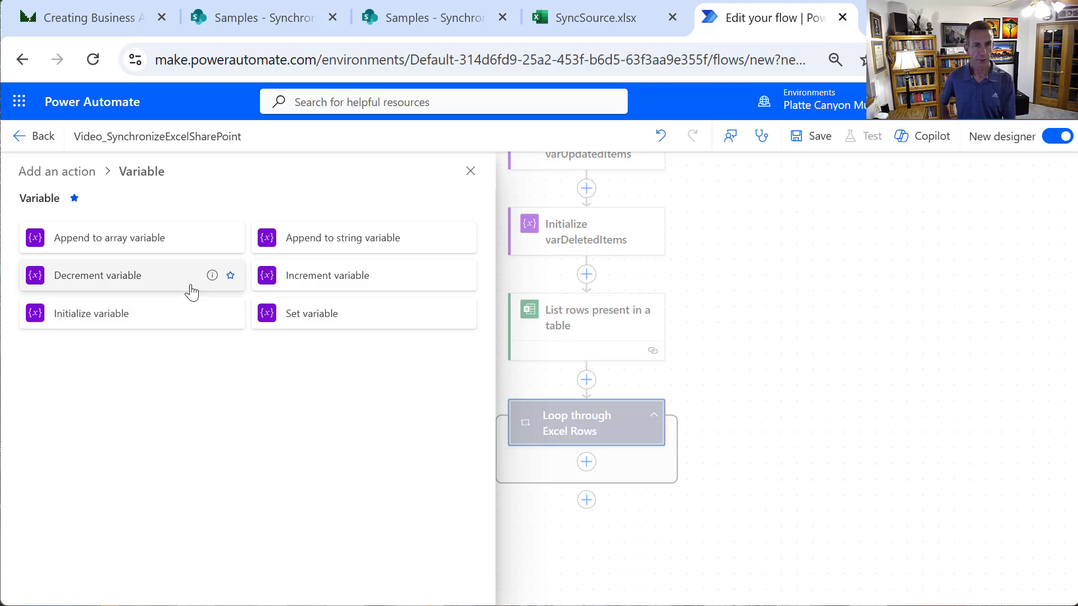
{"action": "left_click", "coordinate": [297, 321]}
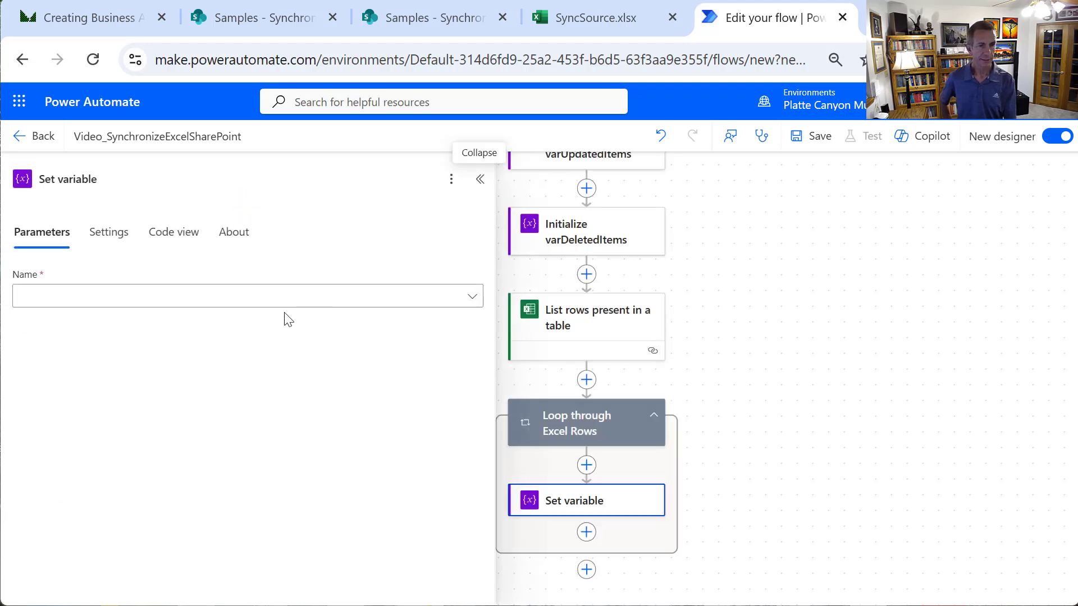
{"action": "left_click", "coordinate": [254, 302]}
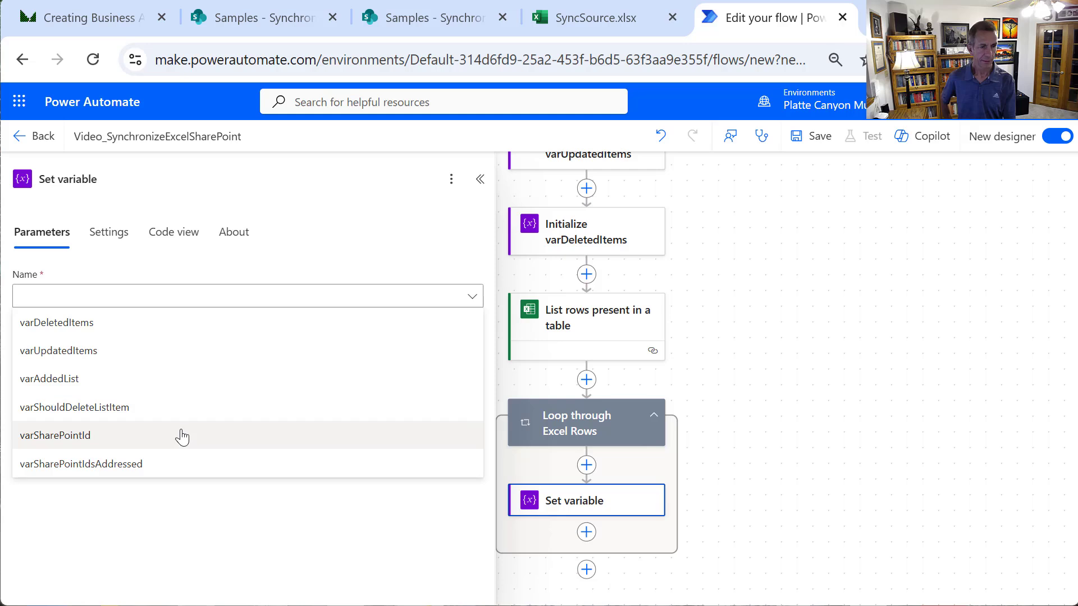
{"action": "left_click", "coordinate": [181, 436]}
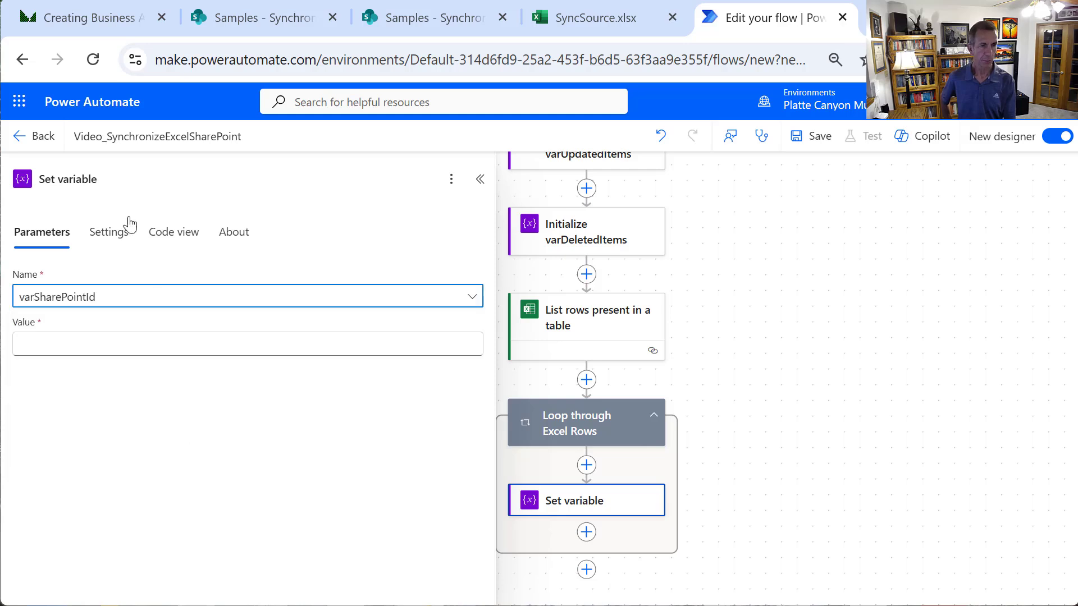
Rename the Set variable action as Set varSharePointId
{"action": "double_click", "coordinate": [69, 178]}
{"action": "type", "text": "var"}
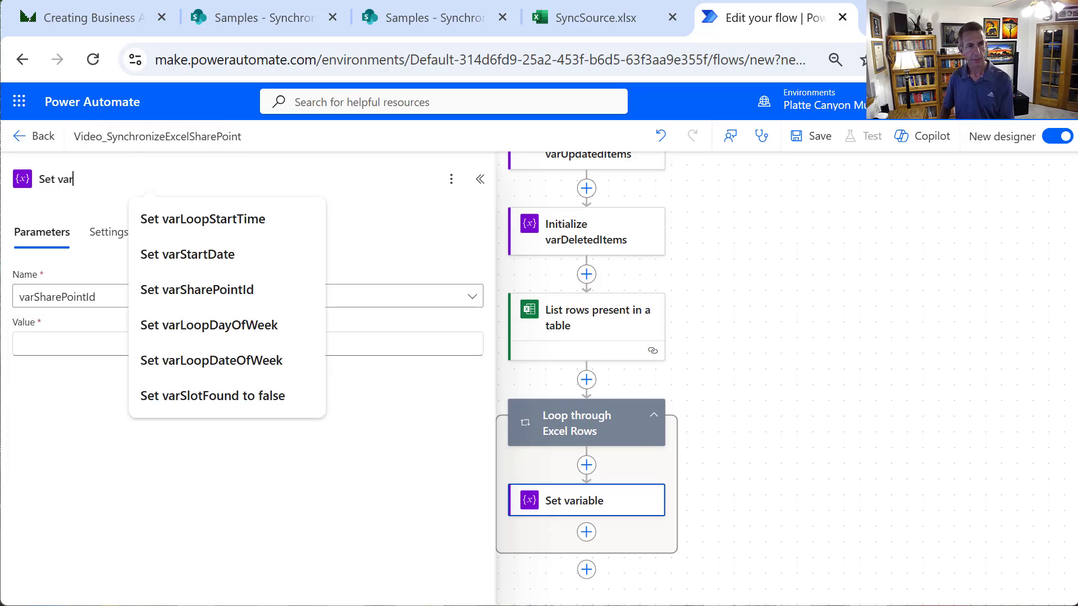
{"action": "type", "text": "SharePoint"}
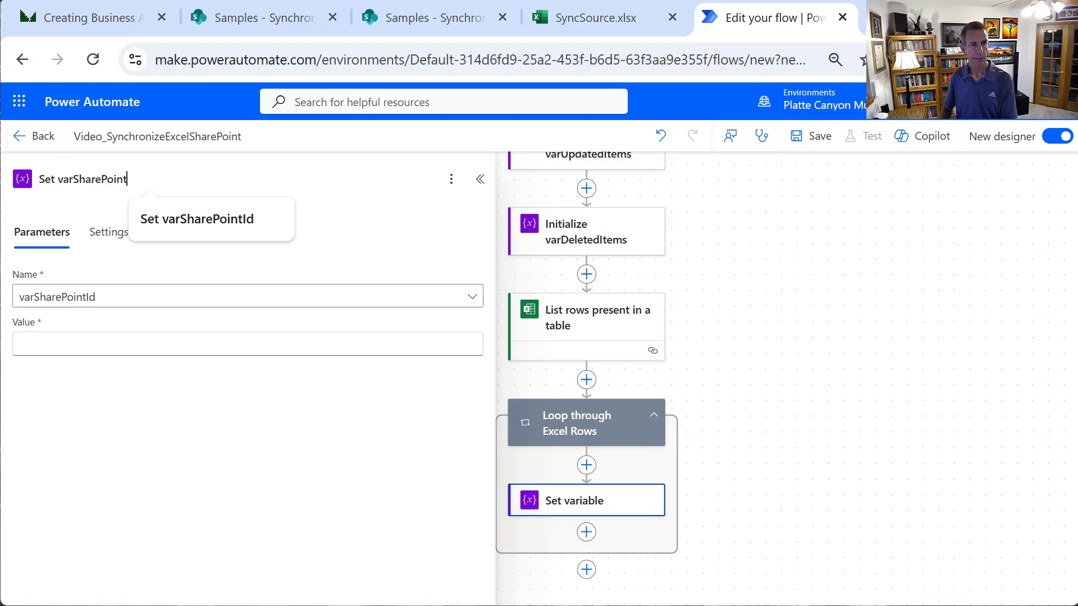
{"action": "type", "text": "Id"}
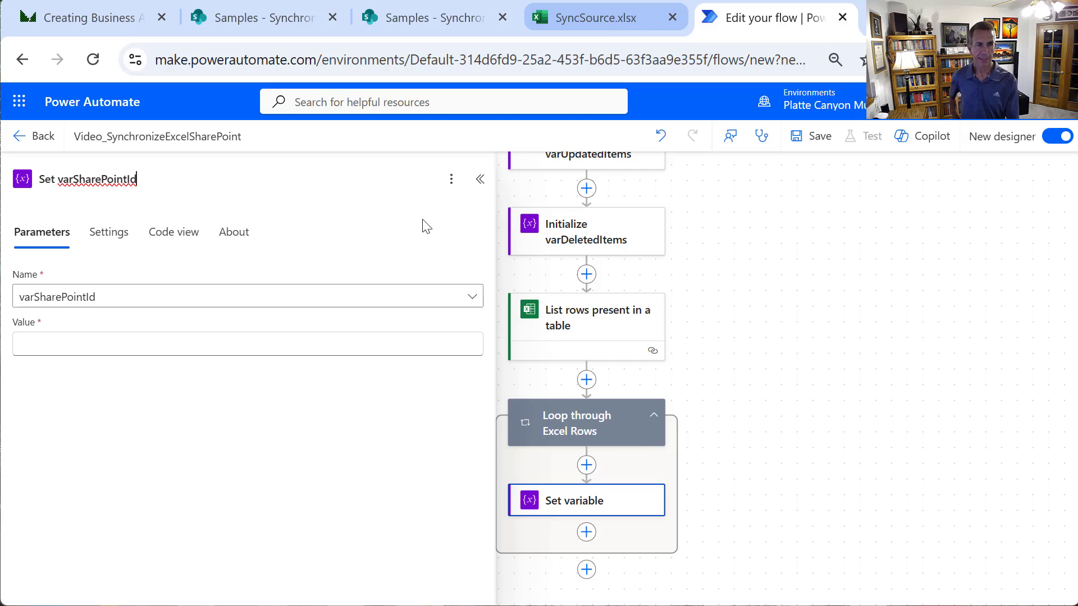
Set the variable's value to the SharePointId column from the List rows present in a table action
{"action": "left_click", "coordinate": [315, 349]}
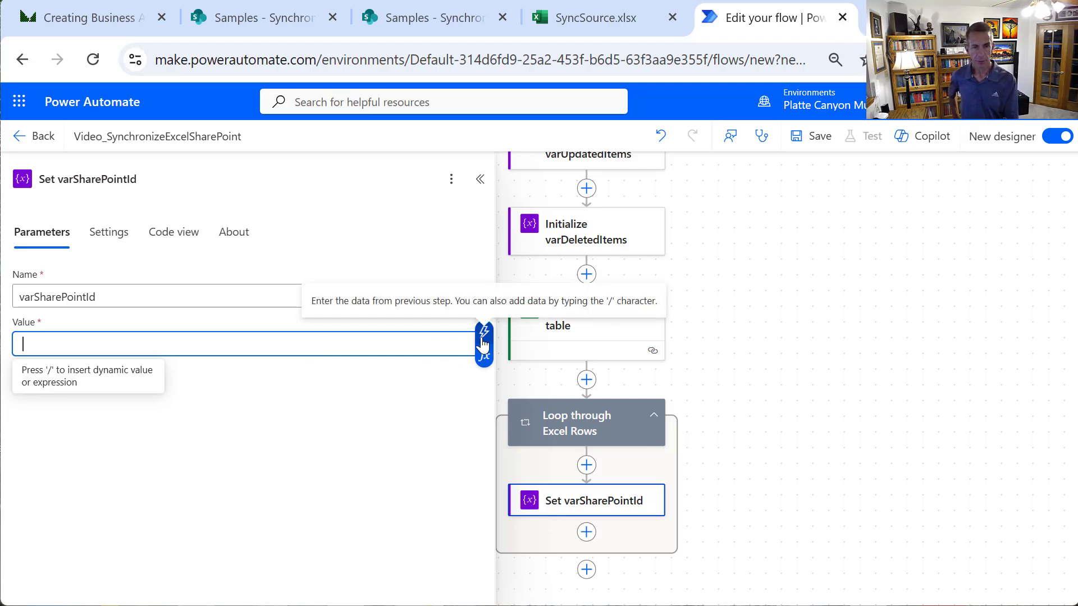
{"action": "key", "text": "Escape"}
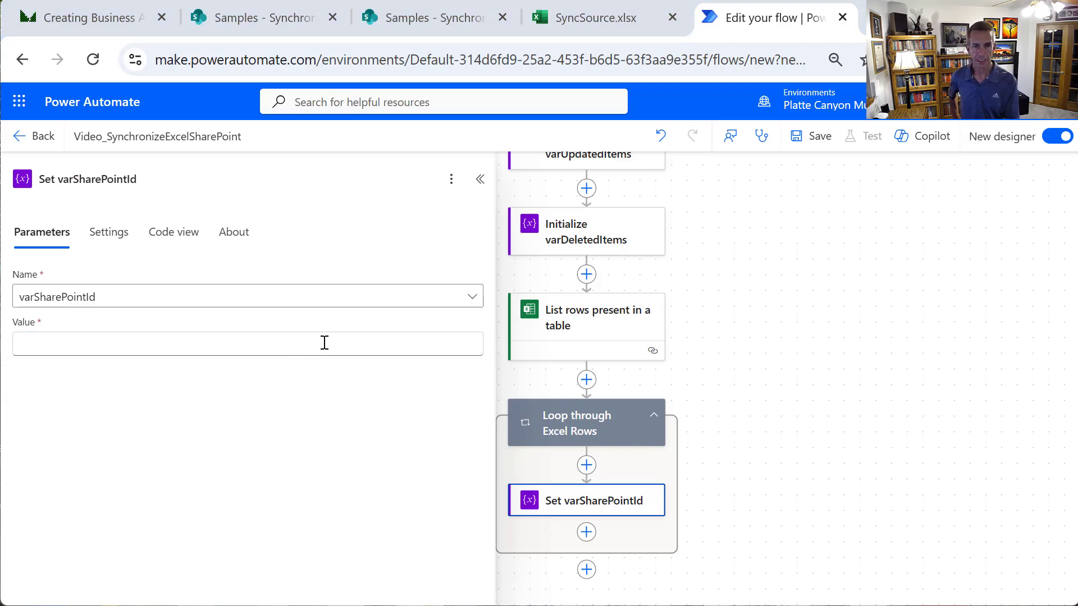
{"action": "left_click", "coordinate": [361, 334]}
{"action": "left_click", "coordinate": [484, 336]}
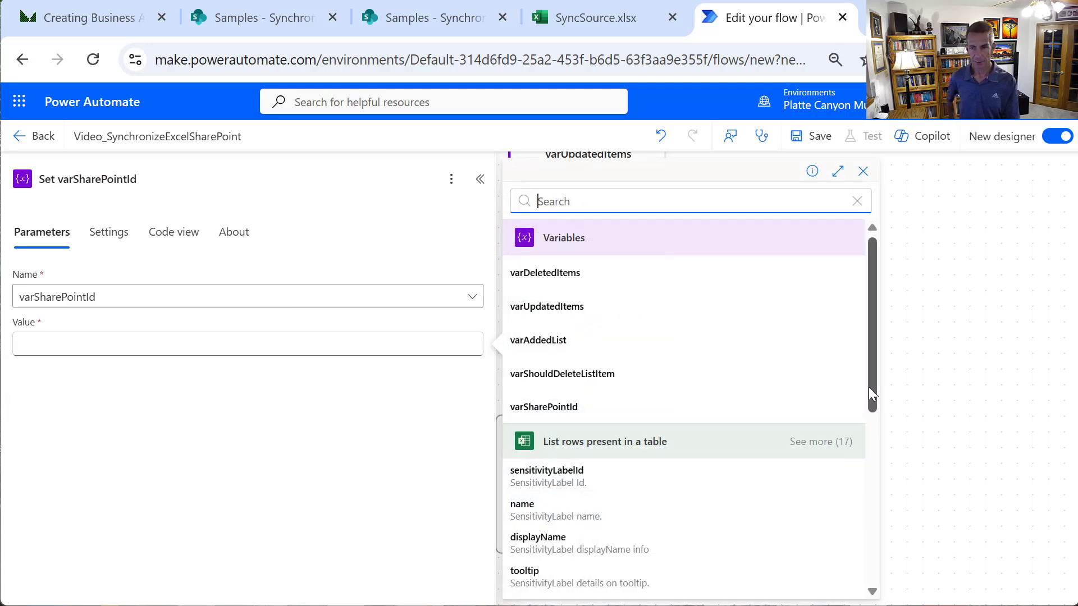
{"action": "left_click_drag", "start_coordinate": [868, 393], "coordinate": [854, 481]}
{"action": "scroll", "coordinate": [819, 393], "scroll_direction": "up", "scroll_amount": 1}
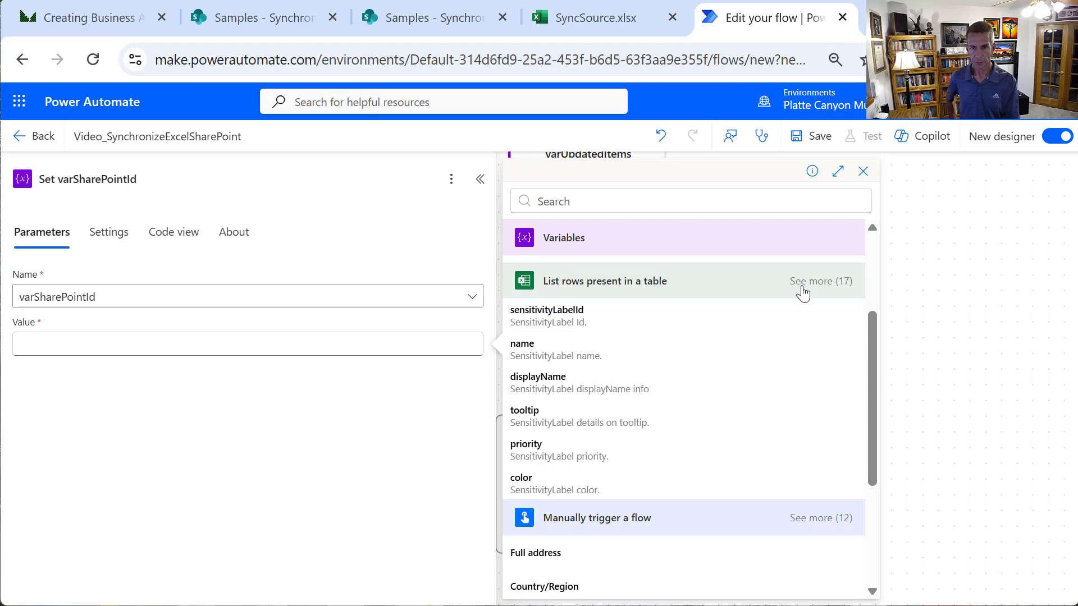
{"action": "left_click", "coordinate": [803, 291]}
{"action": "scroll", "coordinate": [865, 388], "scroll_direction": "down", "scroll_amount": 3}
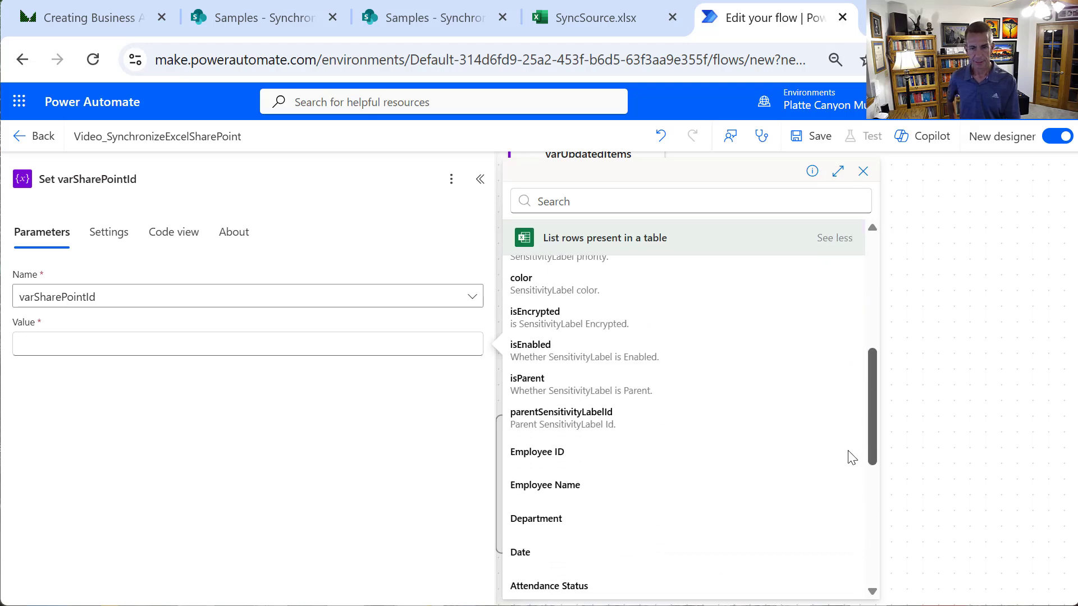
{"action": "scroll", "coordinate": [849, 477], "scroll_direction": "down", "scroll_amount": 2}
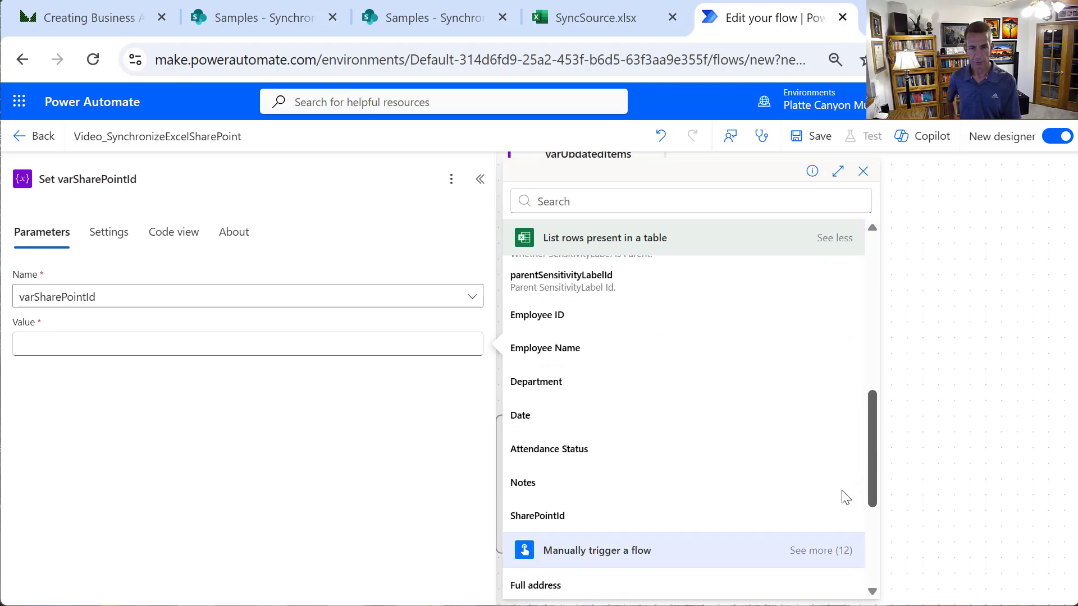
{"action": "left_click", "coordinate": [615, 515]}
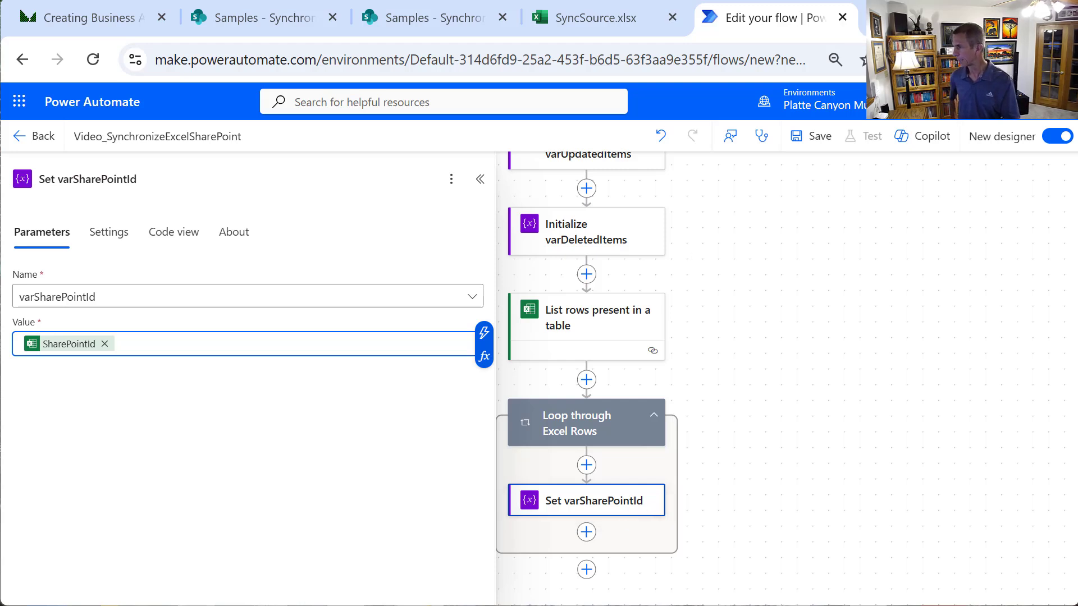
{"action": "key", "text": "Escape"}
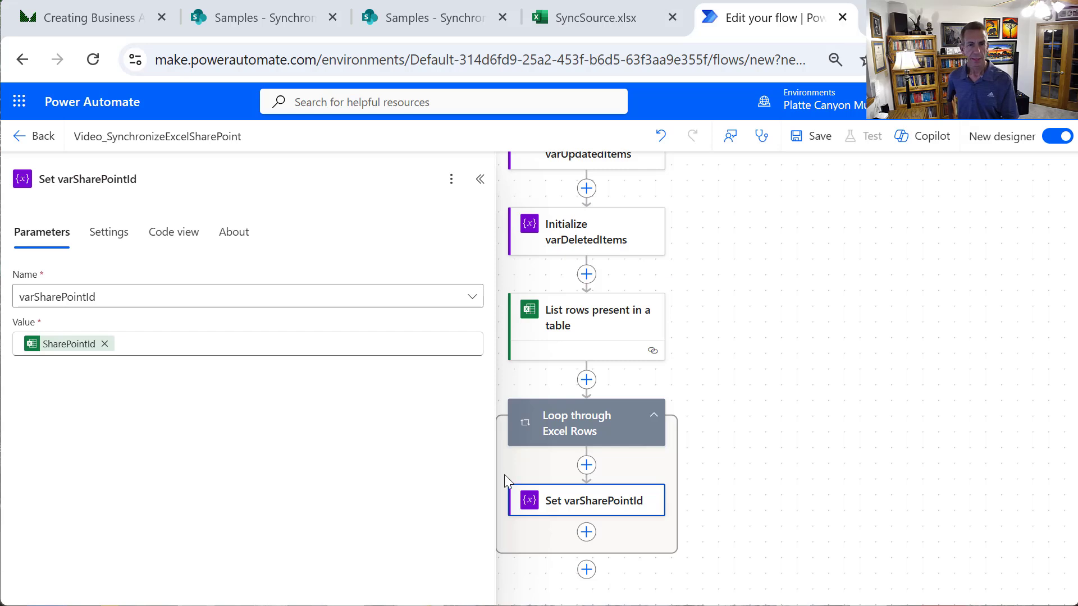
Add a Condition after Set varSharePointId inside the loop and name it Check if SharePointId Column Has Value
{"action": "left_click", "coordinate": [586, 532]}
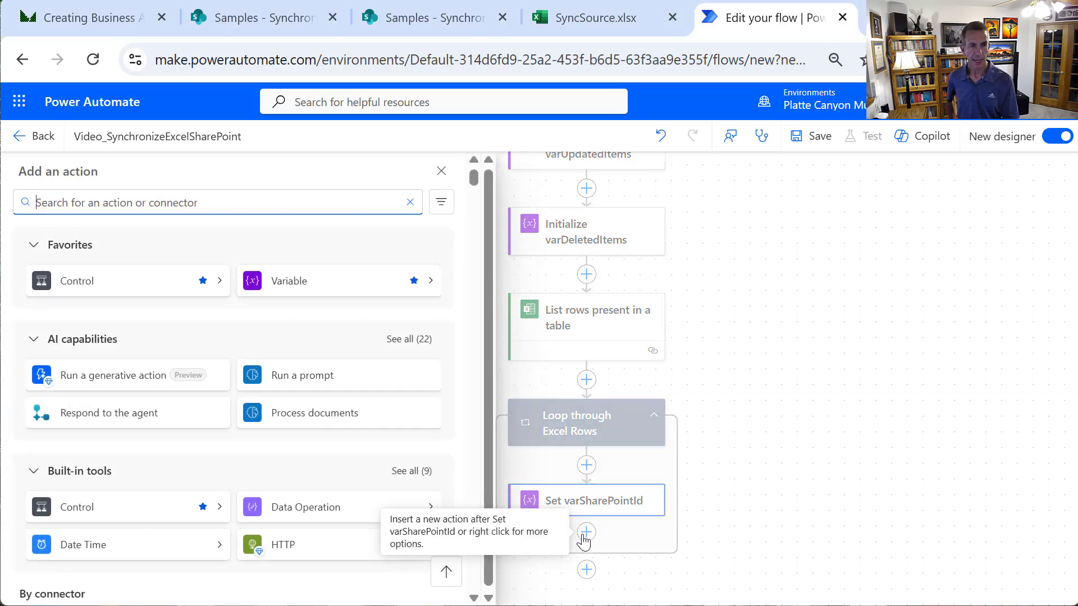
{"action": "left_click", "coordinate": [152, 284]}
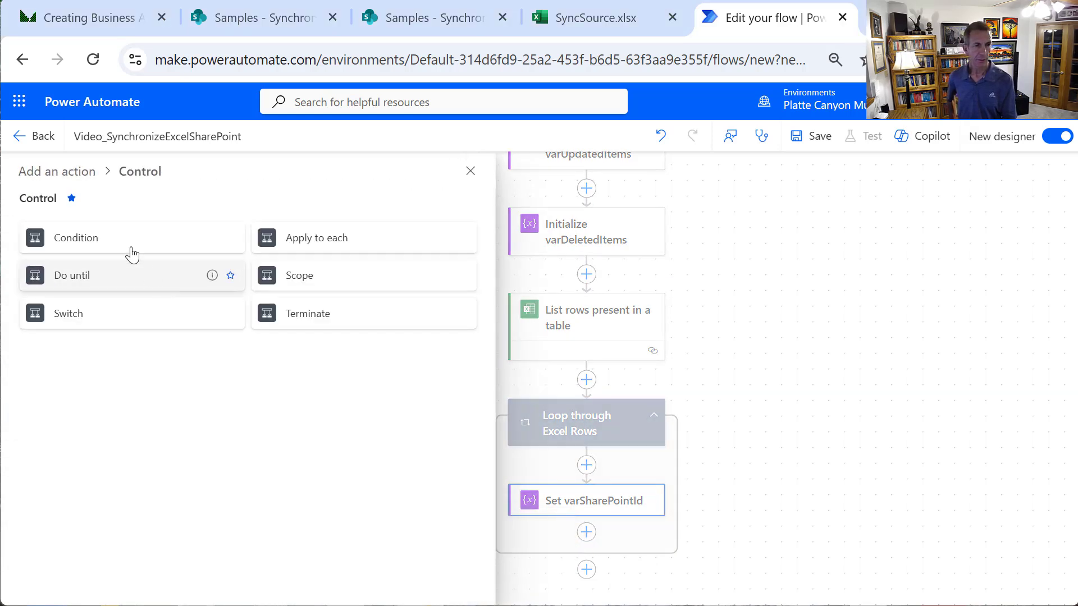
{"action": "left_click", "coordinate": [126, 244]}
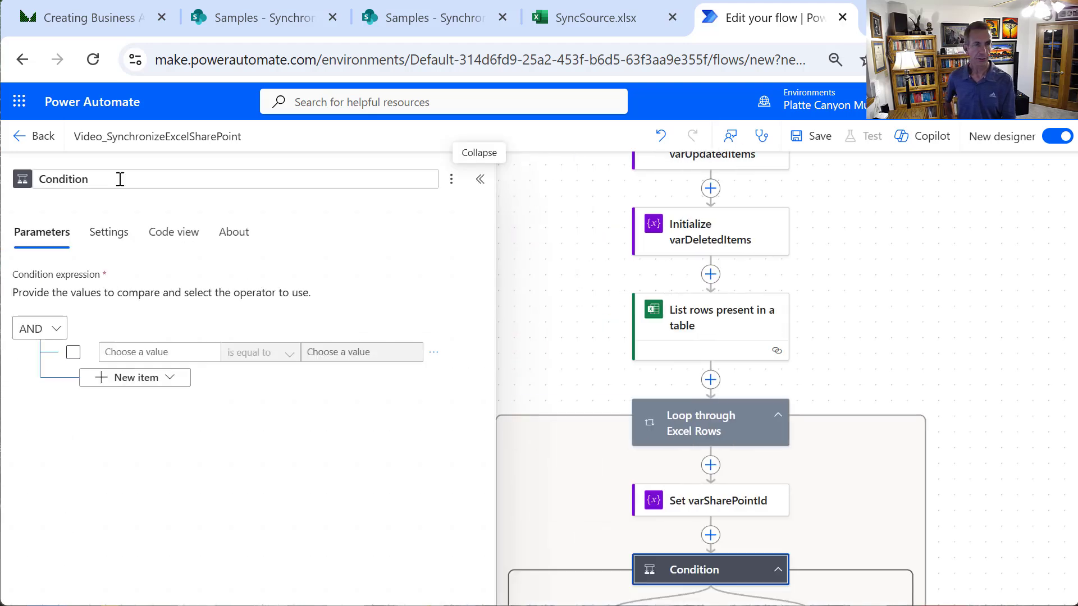
{"action": "left_click_drag", "start_coordinate": [117, 178], "coordinate": [20, 179]}
{"action": "type", "text": "Che"}
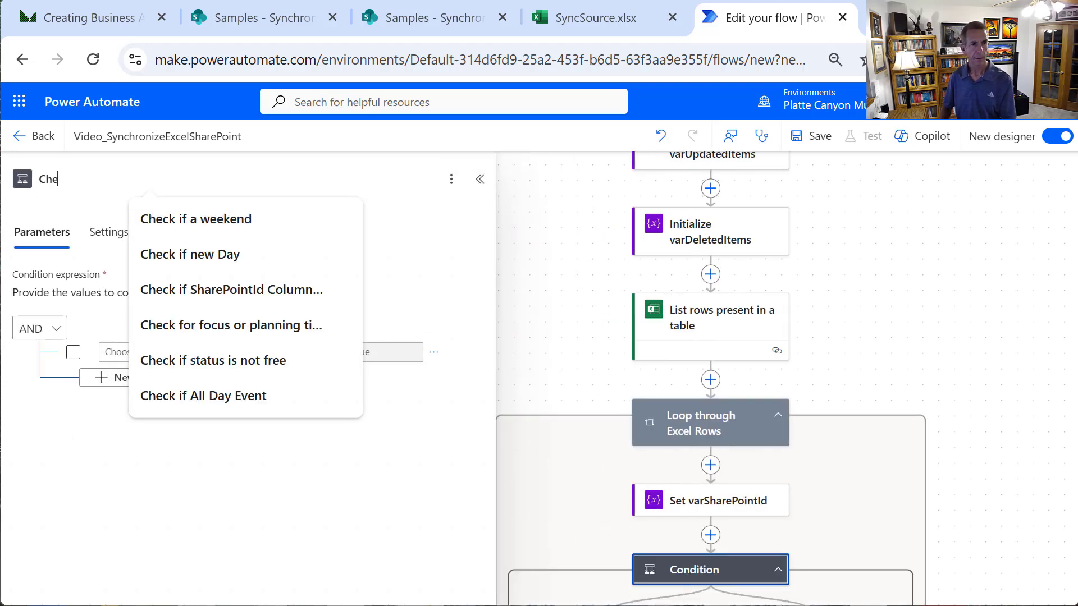
{"action": "type", "text": "ck if SharePointId Column Has Value"}
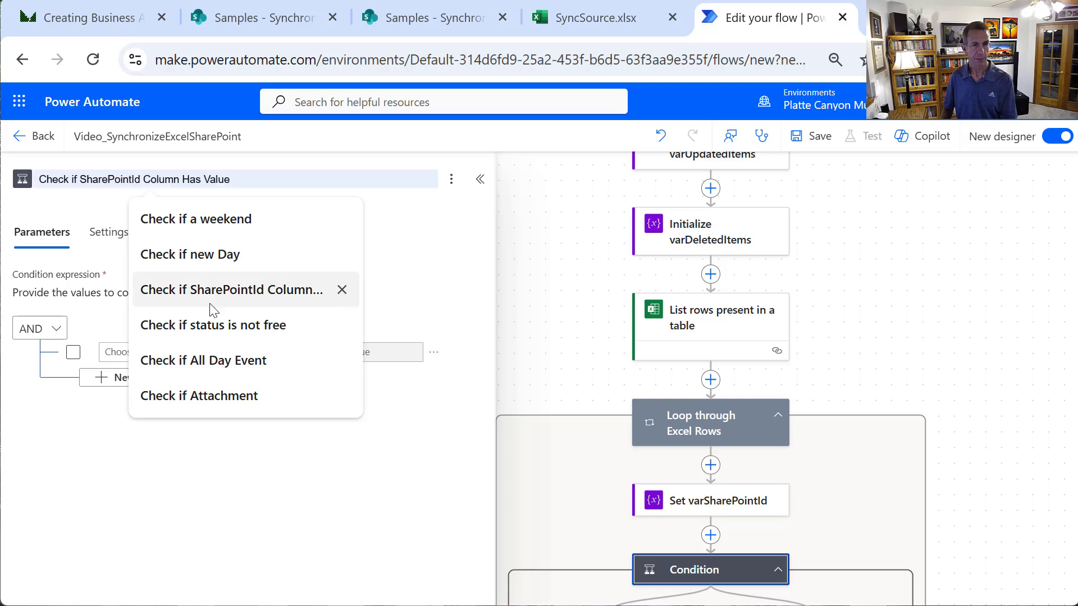
{"action": "left_click", "coordinate": [218, 289]}
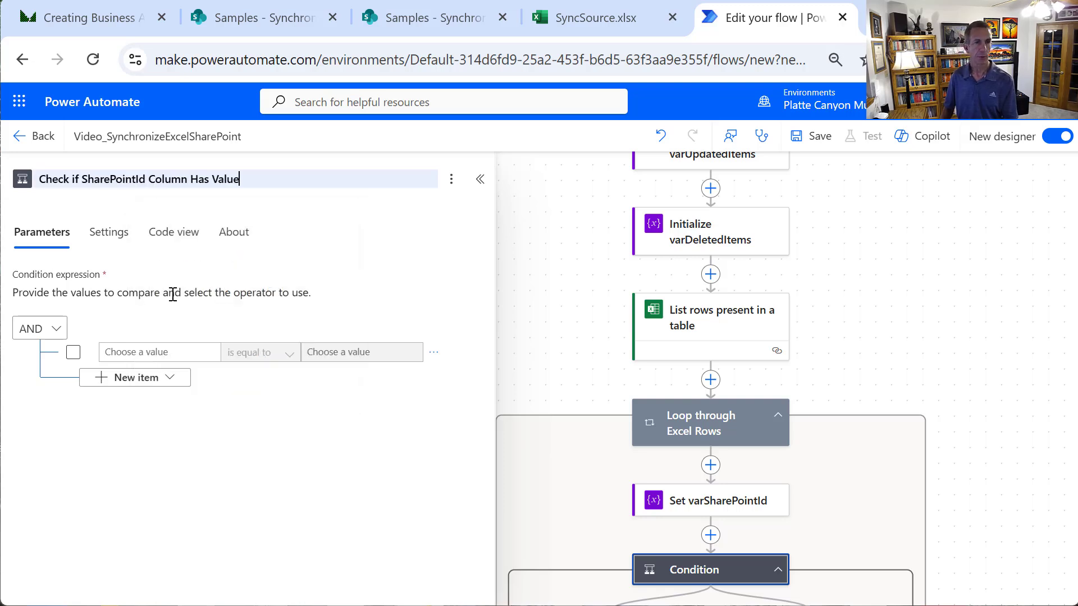
Define the condition as varSharePointId is not equal to, leaving the comparison value blank
{"action": "left_click", "coordinate": [181, 349]}
{"action": "left_click", "coordinate": [221, 341]}
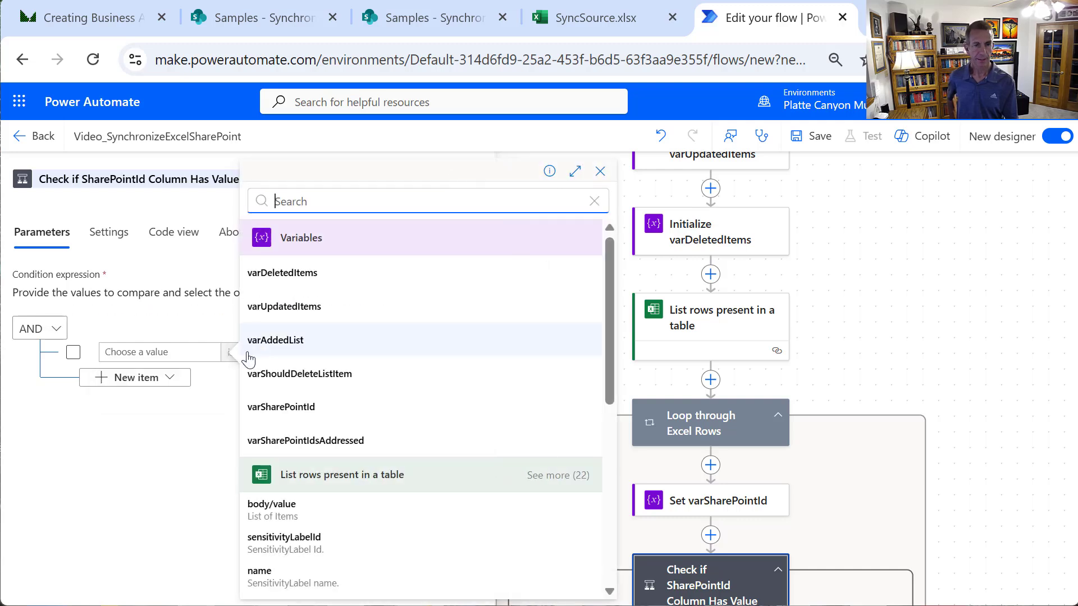
{"action": "left_click", "coordinate": [315, 407]}
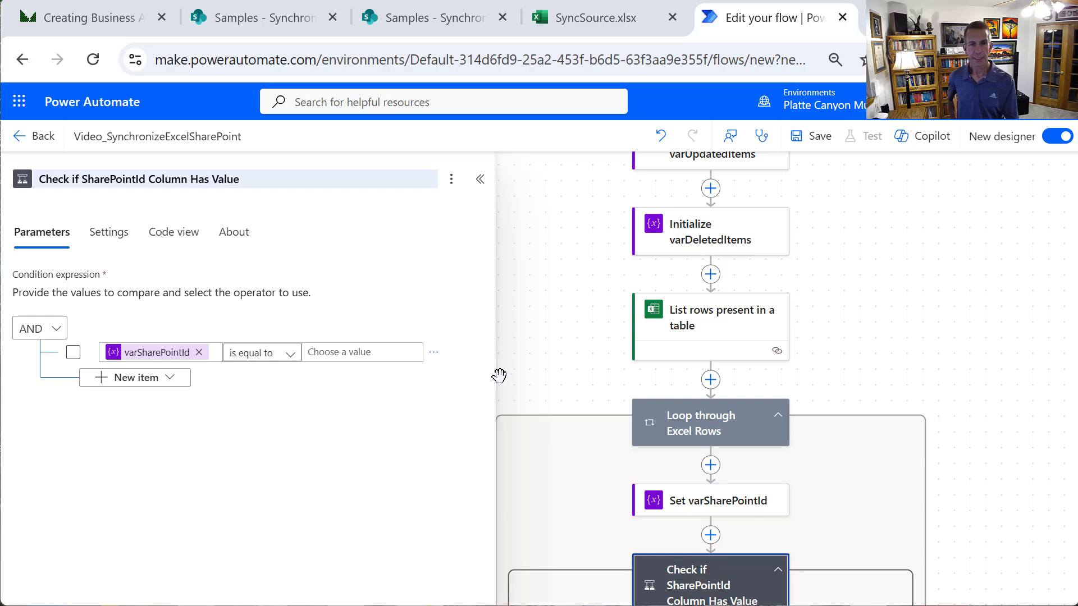
{"action": "left_click", "coordinate": [287, 354]}
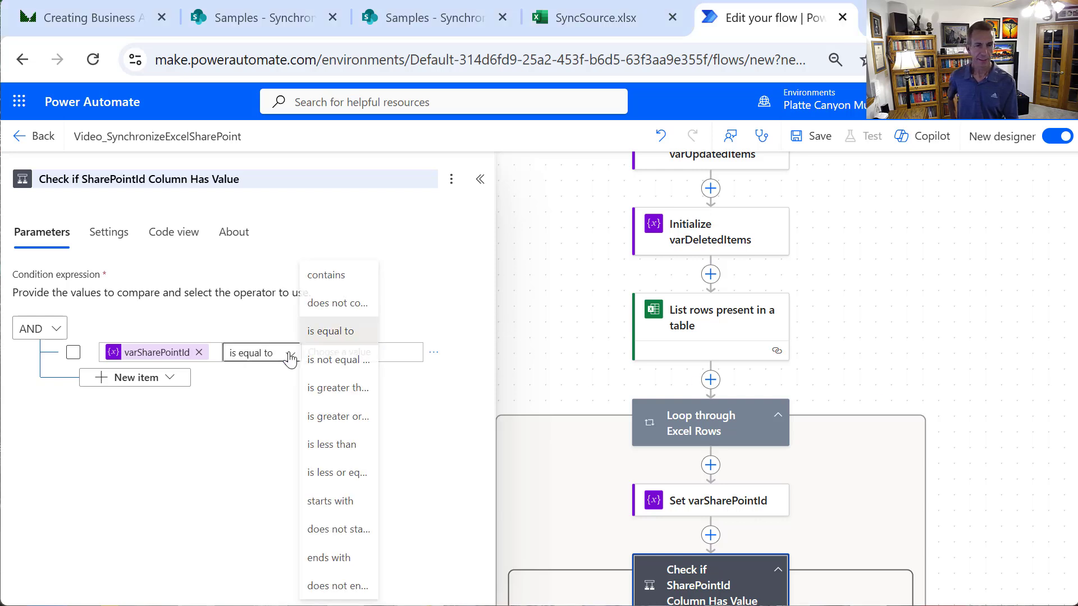
{"action": "left_click", "coordinate": [334, 366]}
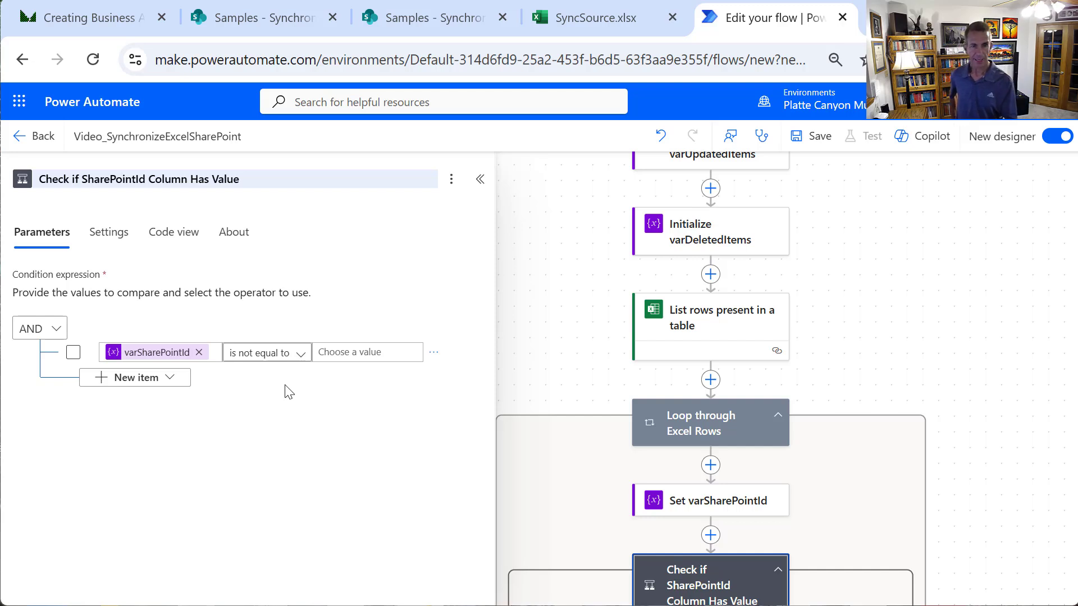
Add a SharePoint Update item action to the condition's True branch
{"action": "left_click_drag", "start_coordinate": [807, 524], "coordinate": [797, 324]}
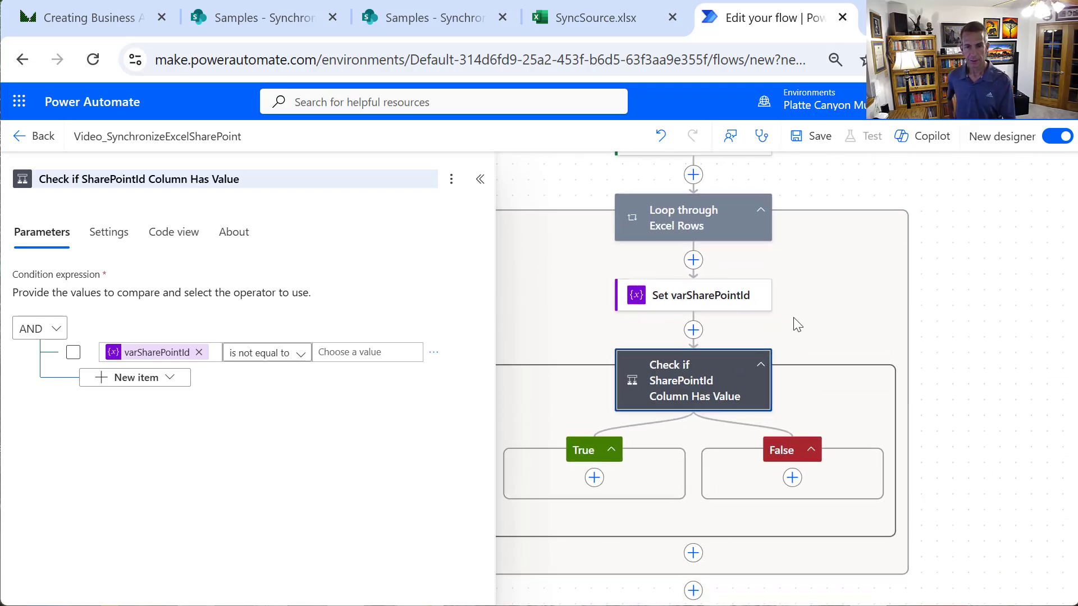
{"action": "left_click", "coordinate": [594, 478]}
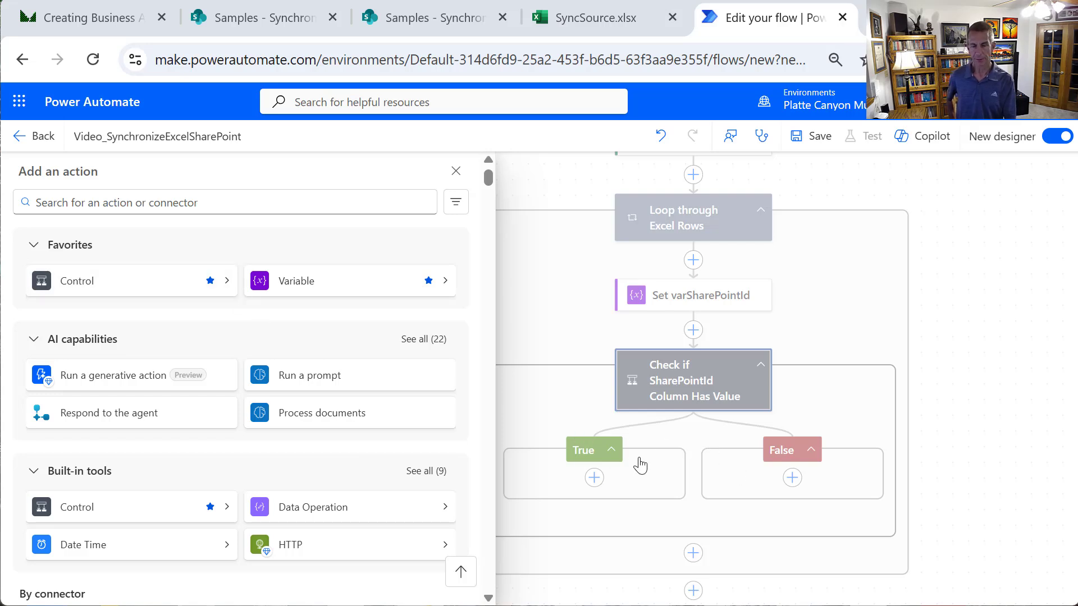
{"action": "left_click", "coordinate": [562, 488]}
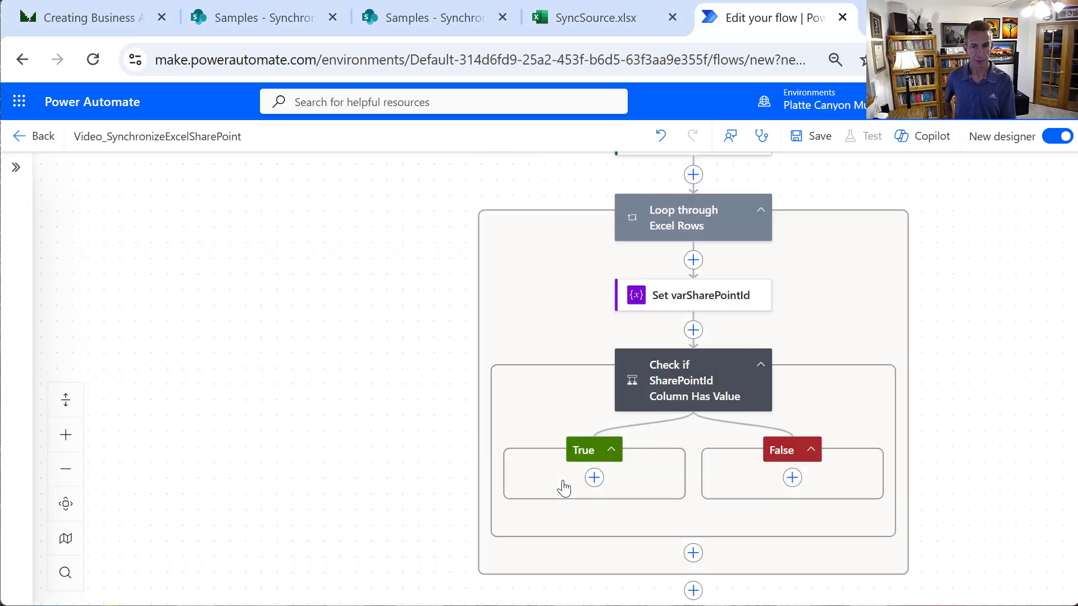
{"action": "left_click", "coordinate": [594, 478]}
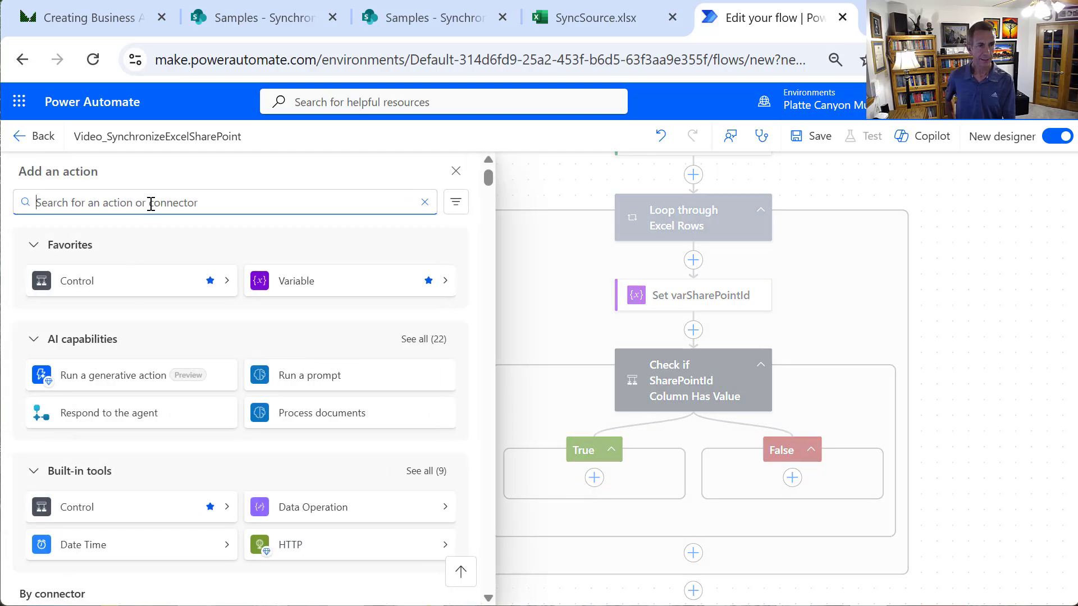
{"action": "type", "text": "Upd"}
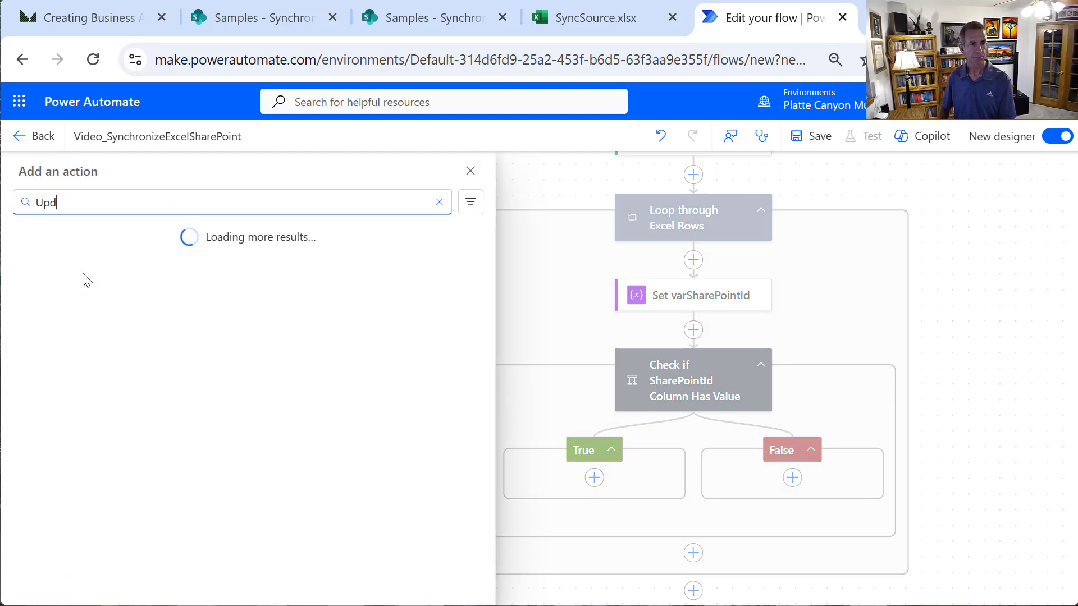
{"action": "type", "text": "ate Item"}
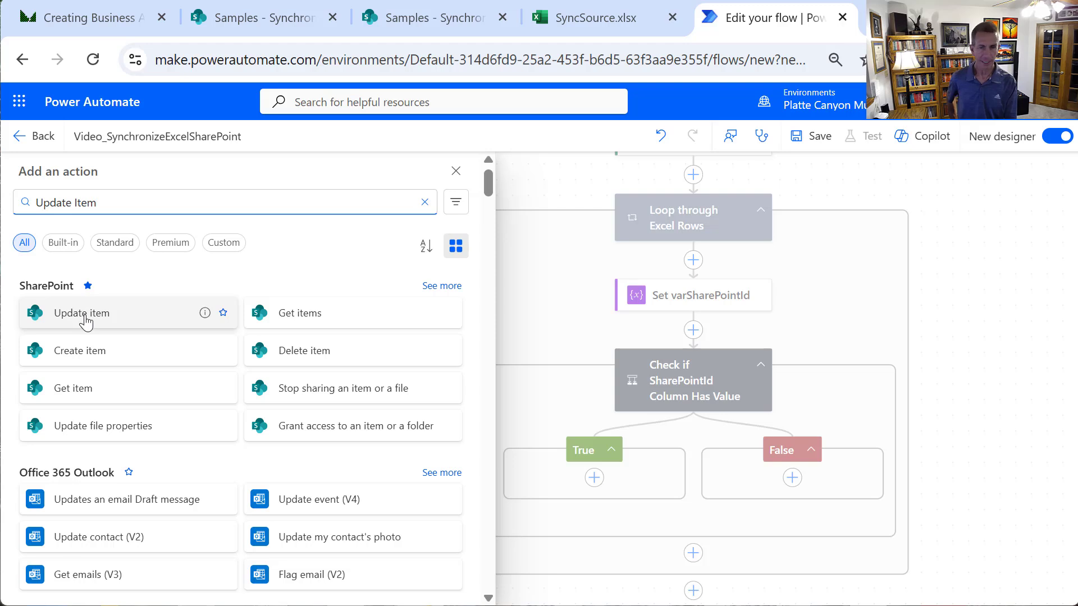
{"action": "left_click", "coordinate": [83, 313]}
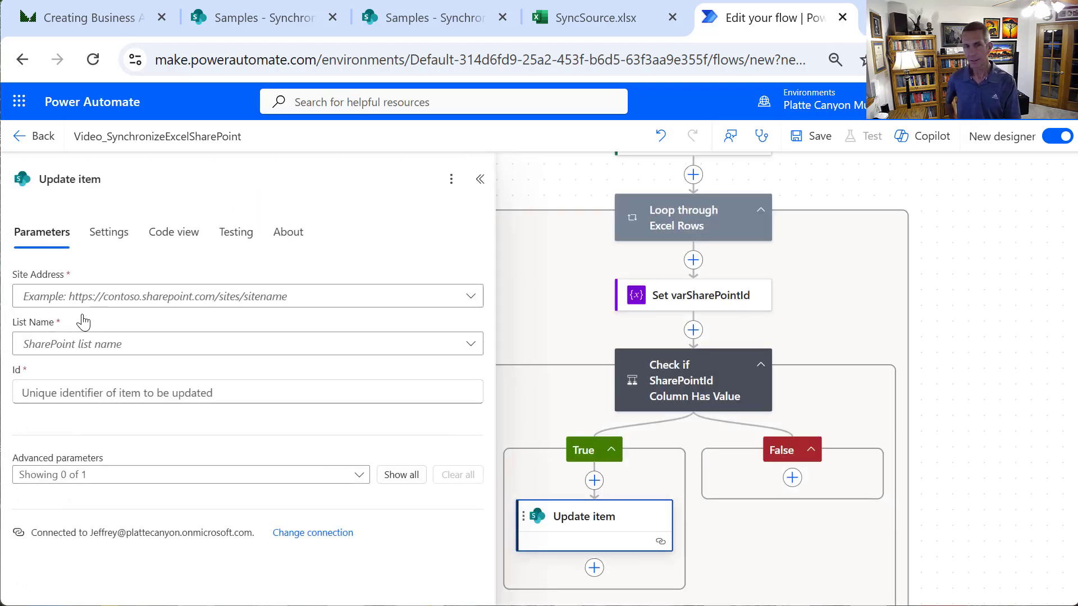
Point the Update item action at the Samples site and its Synchronization list
{"action": "left_click", "coordinate": [315, 306]}
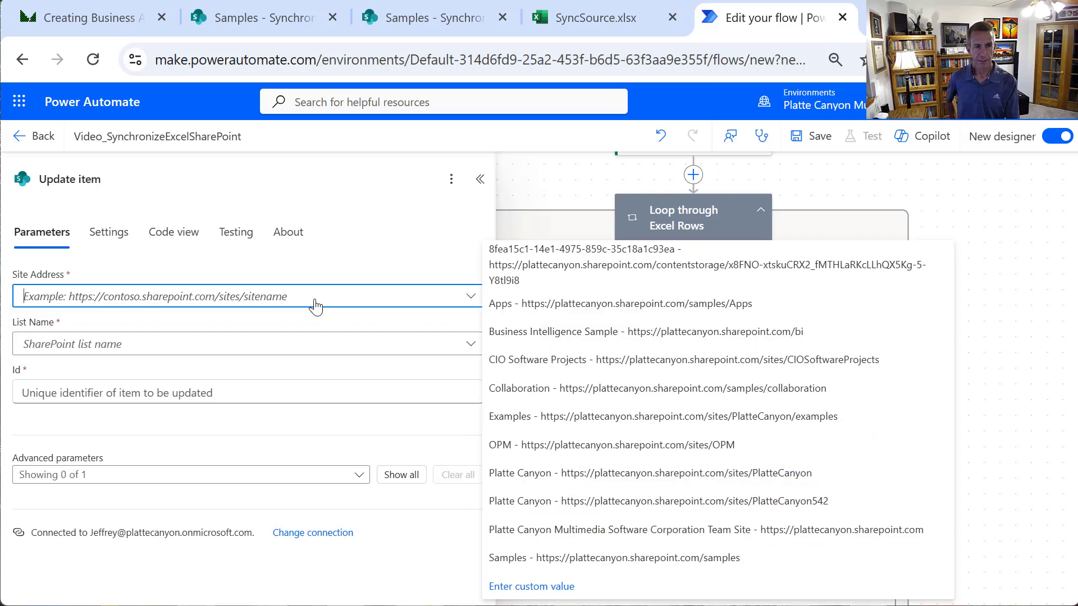
{"action": "left_click", "coordinate": [697, 561]}
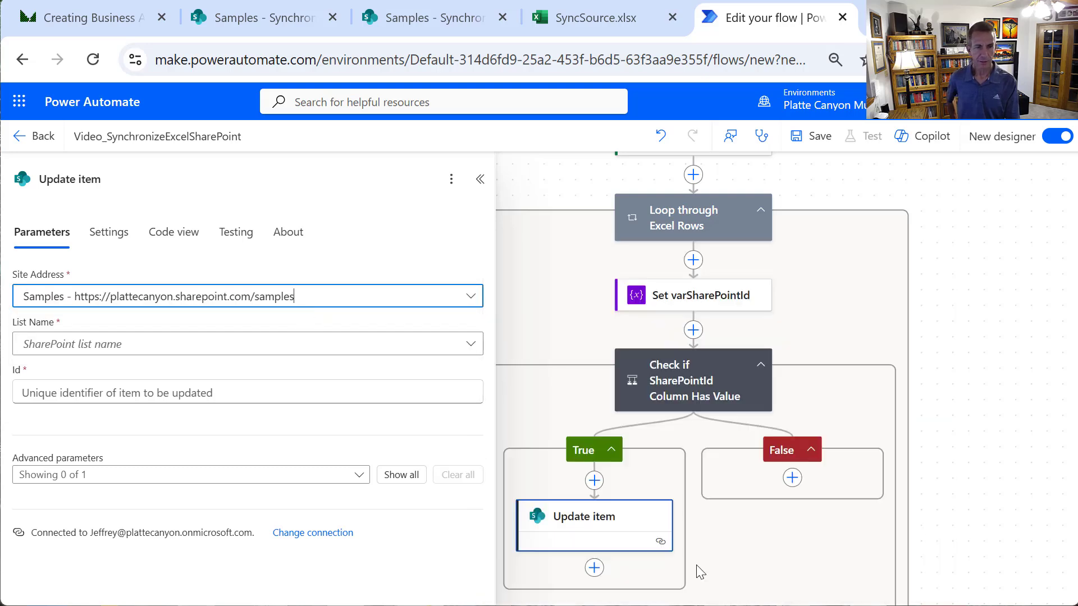
{"action": "left_click", "coordinate": [471, 345]}
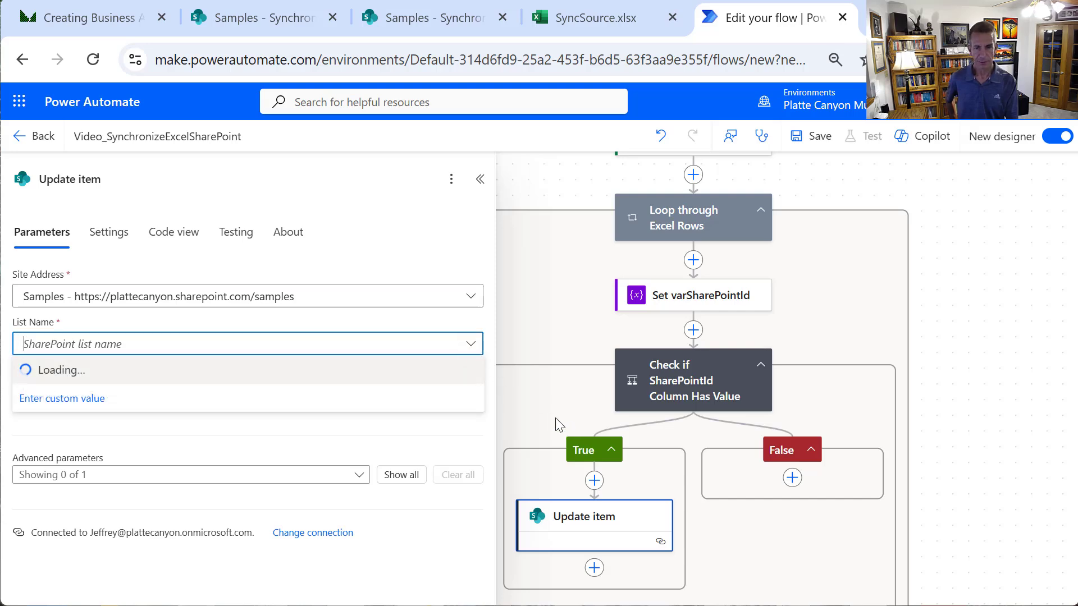
{"action": "scroll", "coordinate": [587, 503], "scroll_direction": "down", "scroll_amount": 8}
{"action": "scroll", "coordinate": [588, 512], "scroll_direction": "down", "scroll_amount": 4}
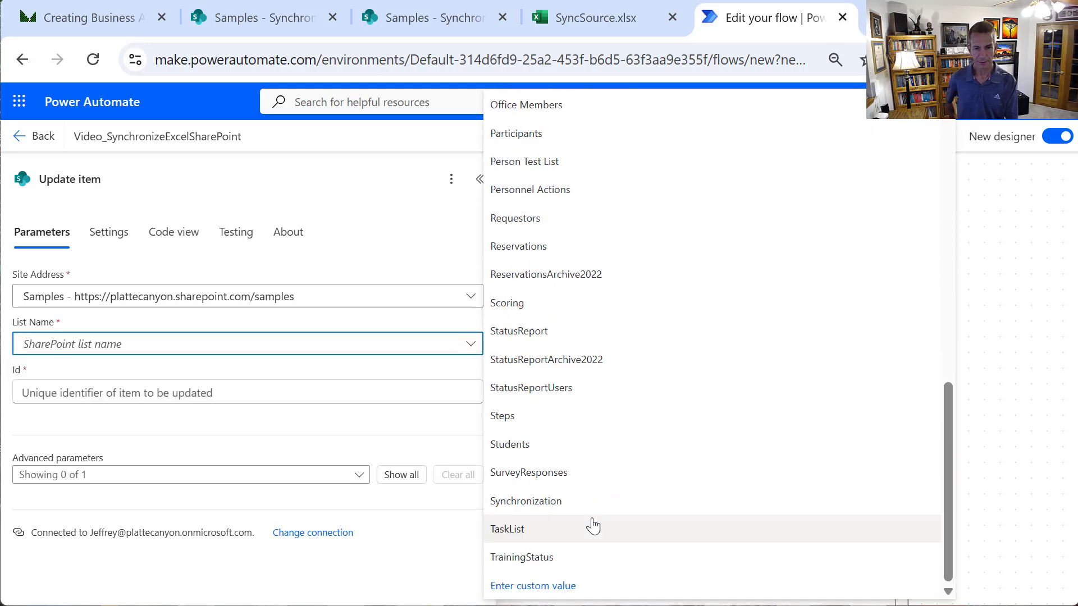
{"action": "left_click", "coordinate": [530, 508]}
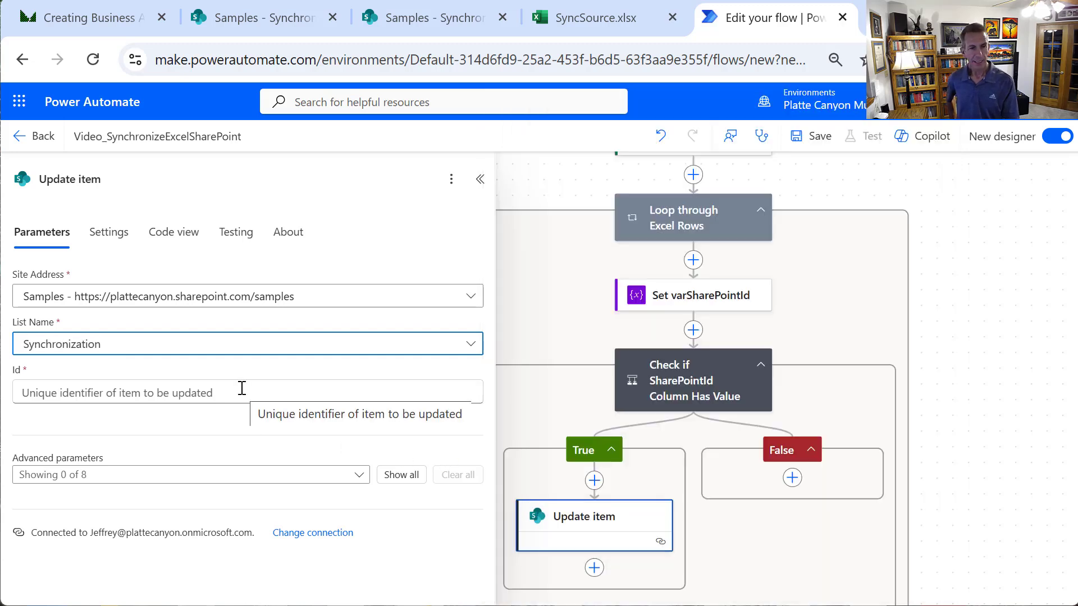
Set the Update item action's Id to the expression int(variables('varSharePointId'))
{"action": "left_click", "coordinate": [242, 388]}
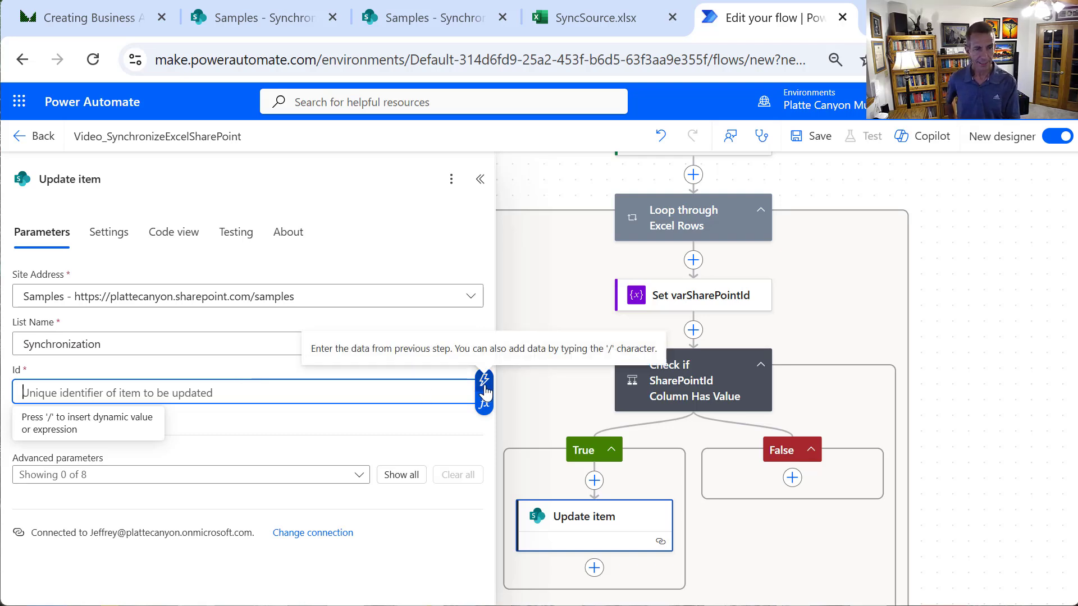
{"action": "left_click", "coordinate": [482, 407]}
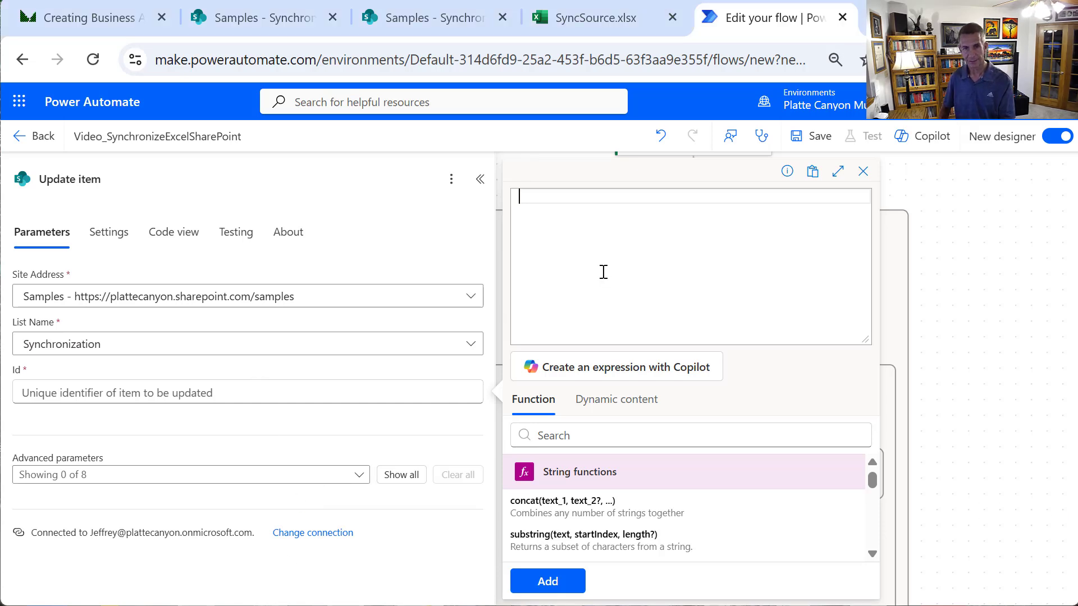
{"action": "type", "text": "int("}
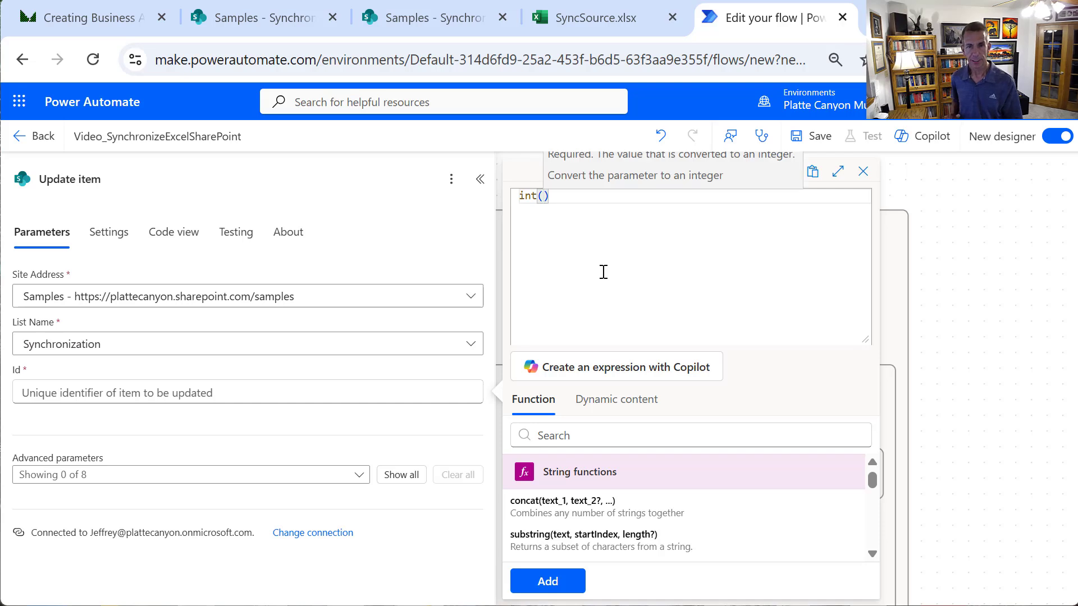
{"action": "left_click", "coordinate": [624, 405]}
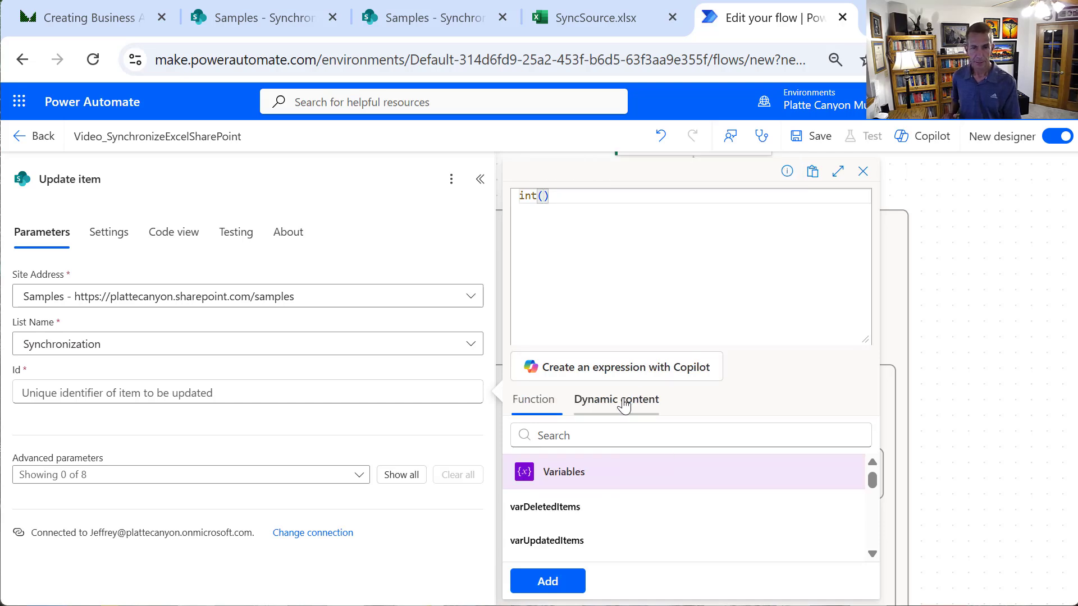
{"action": "left_click", "coordinate": [871, 554]}
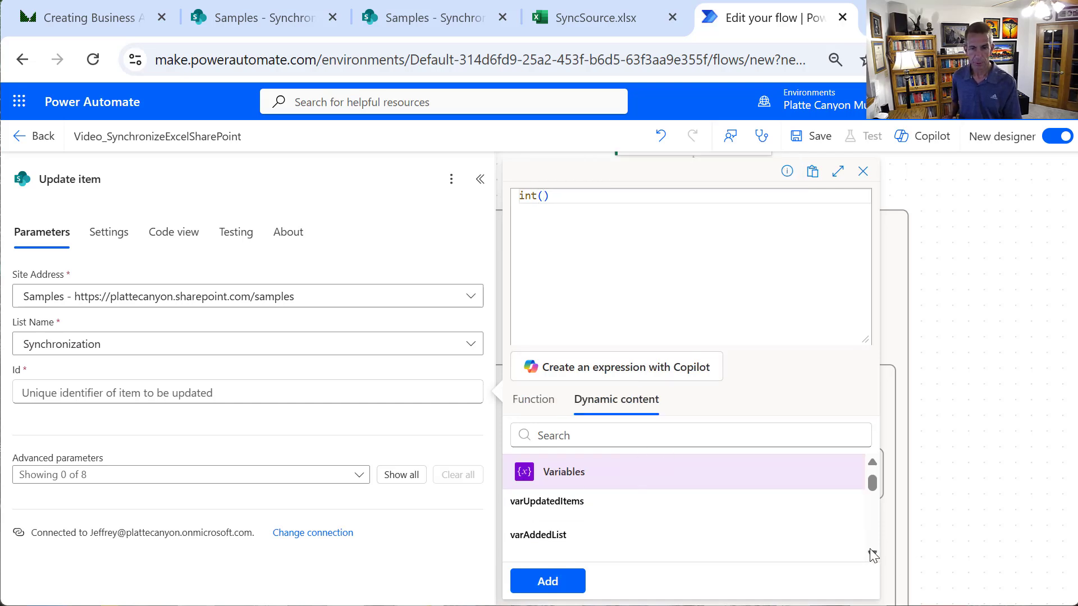
{"action": "left_click", "coordinate": [871, 554]}
{"action": "left_click", "coordinate": [872, 554]}
{"action": "left_click", "coordinate": [872, 554]}
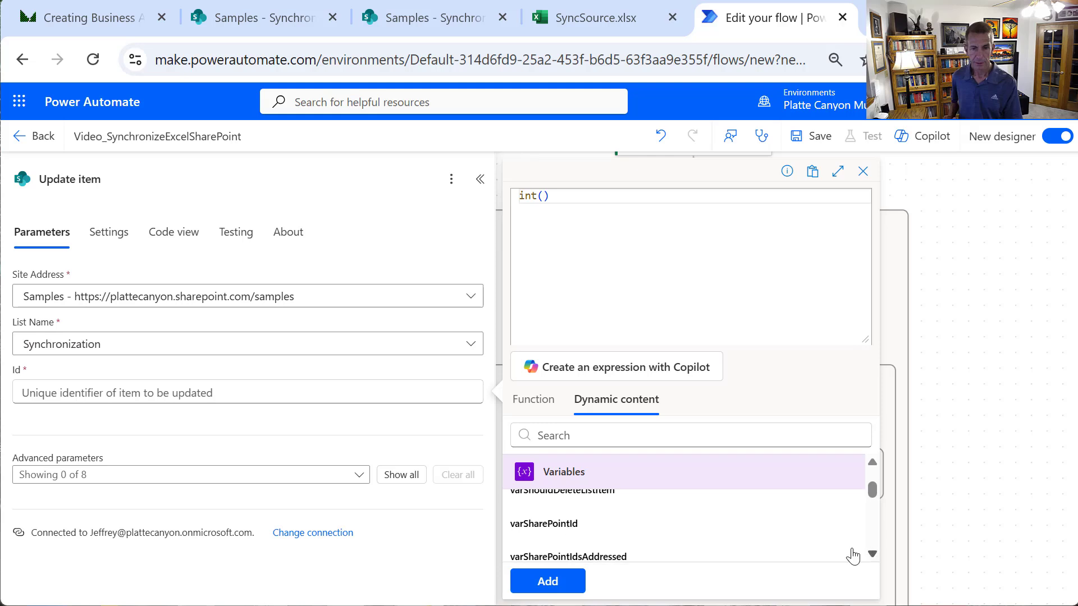
{"action": "left_click", "coordinate": [668, 523]}
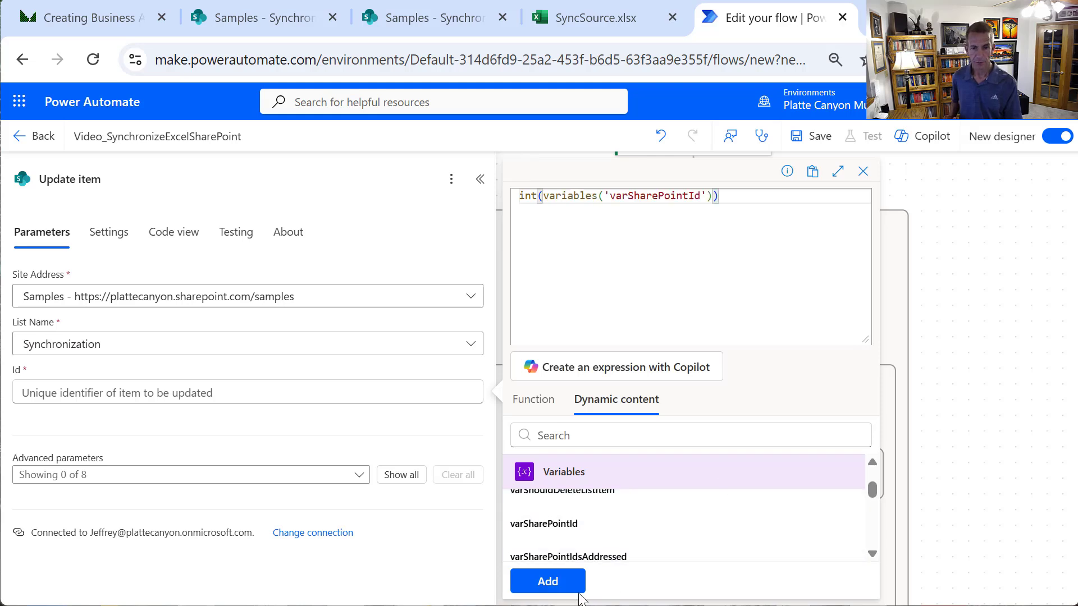
{"action": "left_click", "coordinate": [556, 581]}
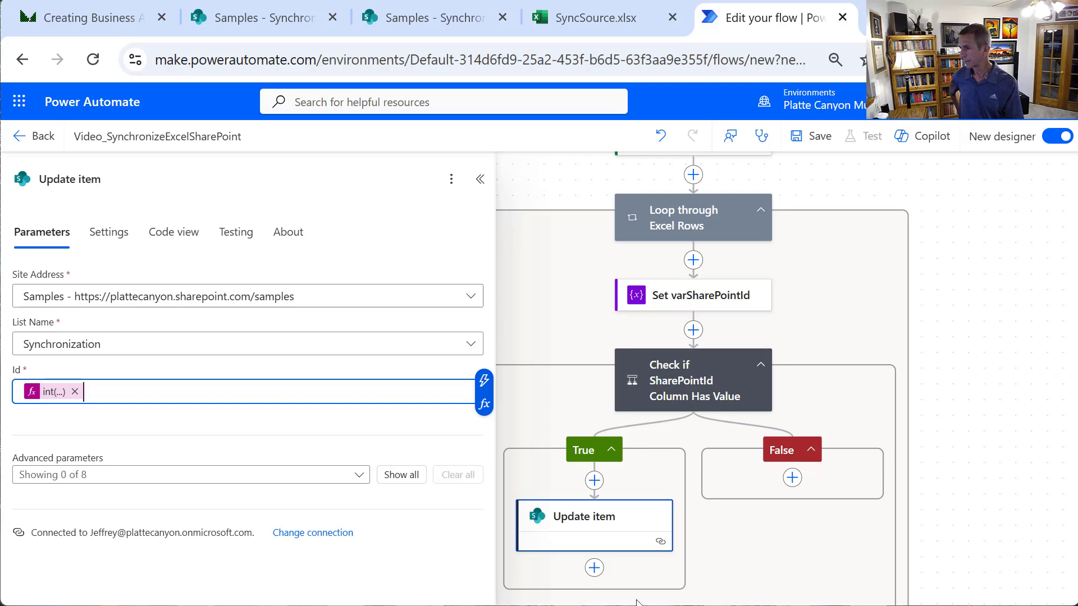
Show all advanced parameters of Update item and map Employee ID to the Employee ID column from List rows present in a table
{"action": "left_click", "coordinate": [400, 474]}
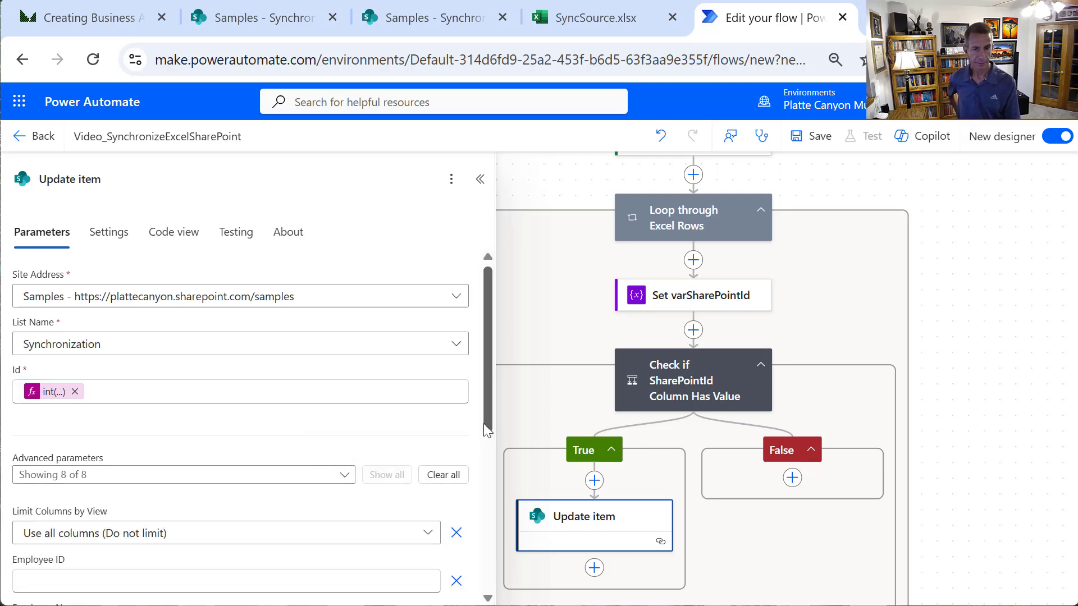
{"action": "left_click_drag", "start_coordinate": [487, 427], "coordinate": [486, 514]}
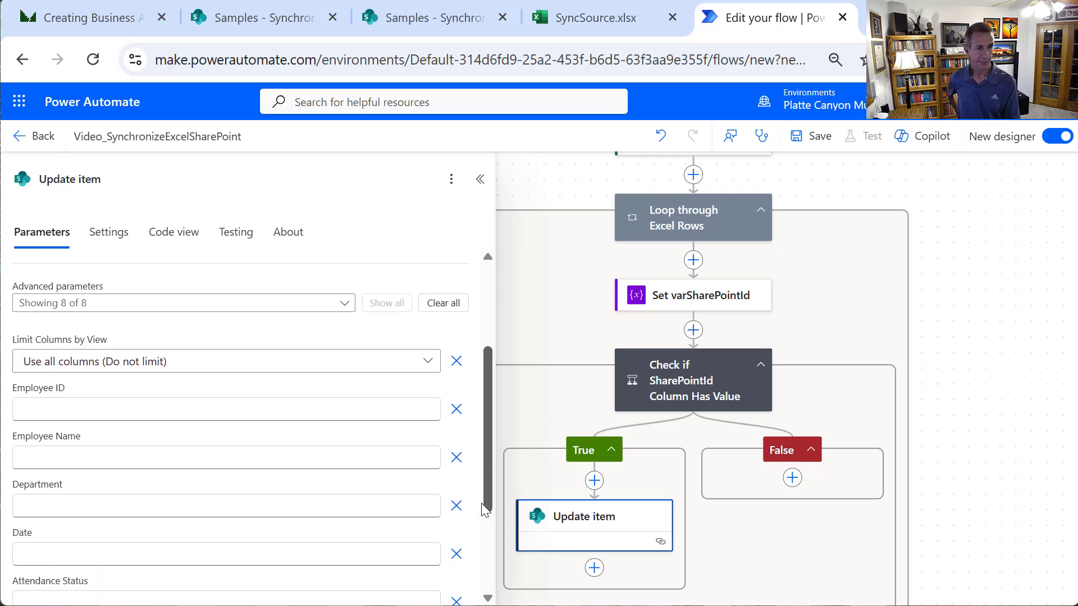
{"action": "left_click", "coordinate": [163, 412]}
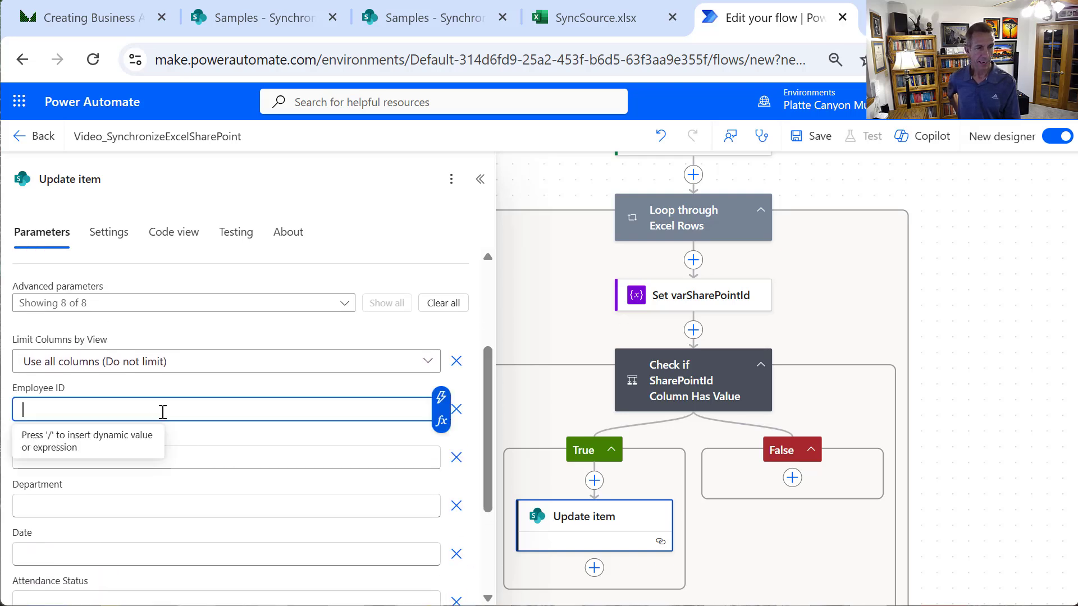
{"action": "left_click", "coordinate": [441, 398]}
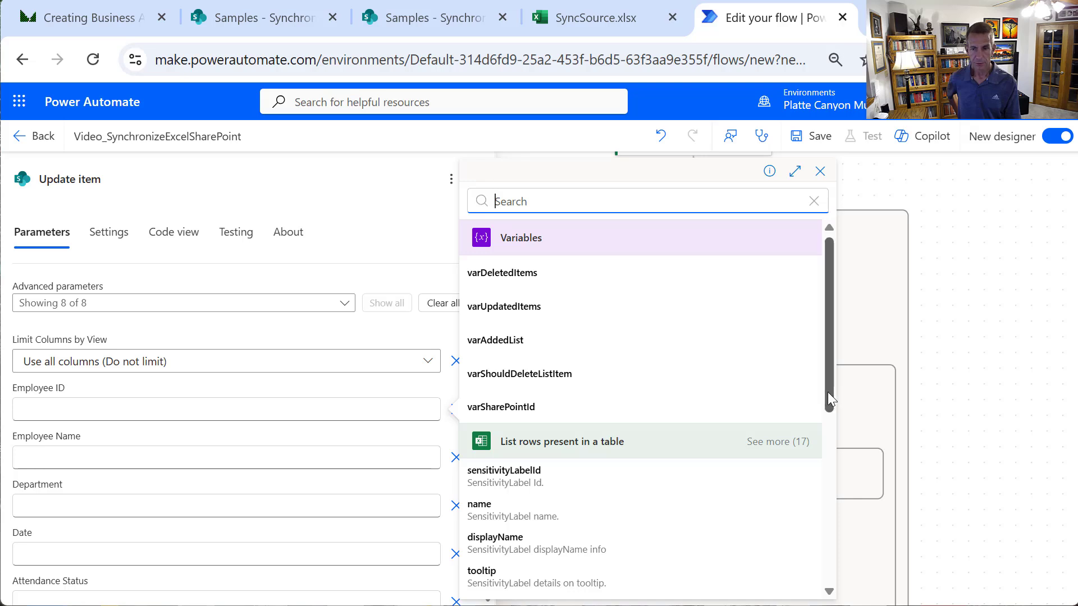
{"action": "scroll", "coordinate": [792, 354], "scroll_direction": "down", "scroll_amount": 3}
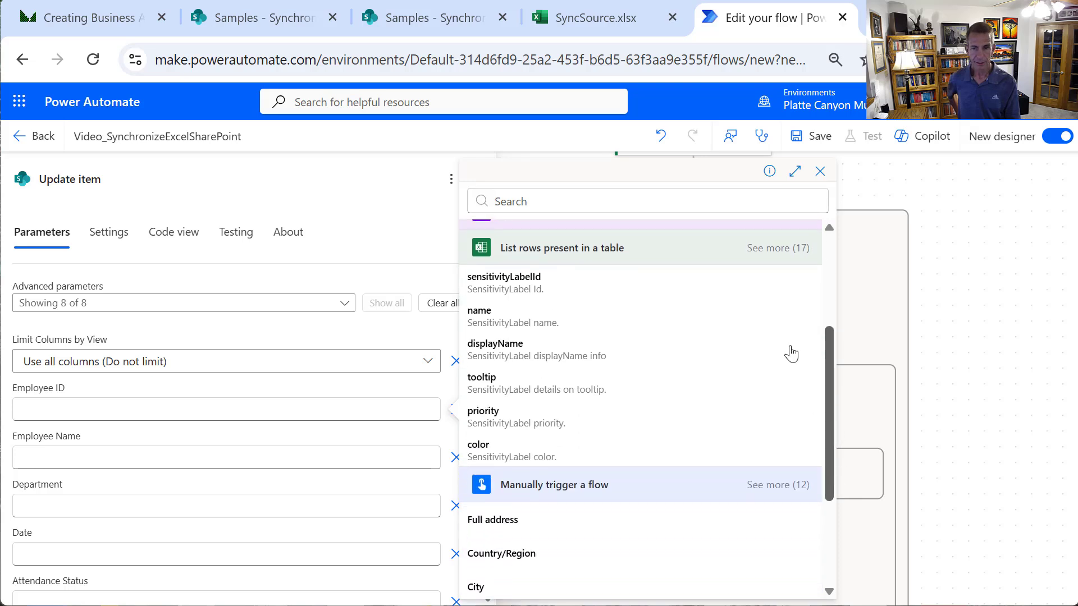
{"action": "left_click", "coordinate": [776, 248]}
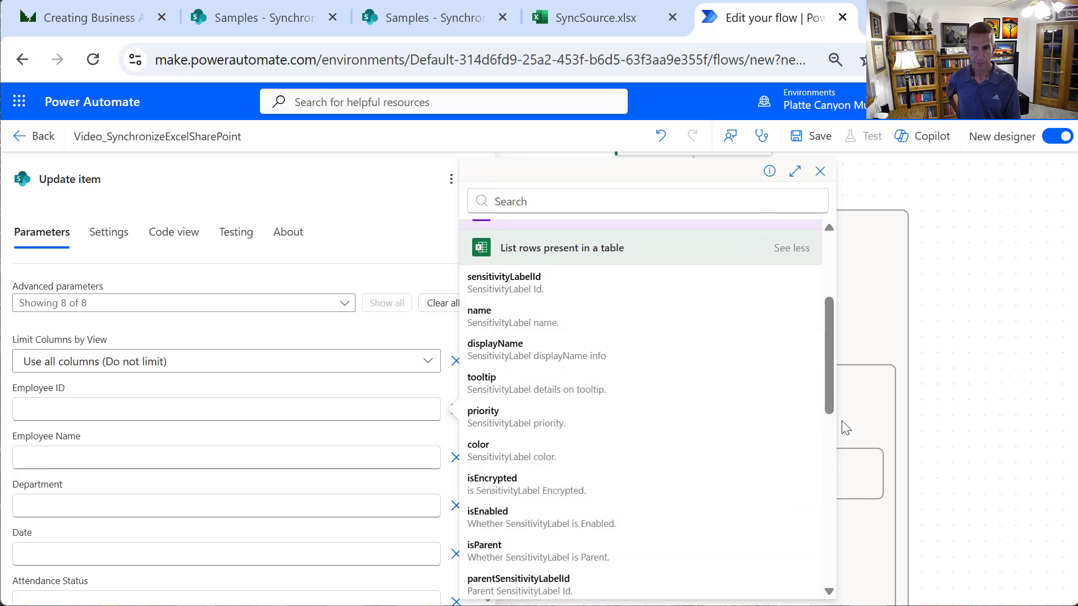
{"action": "left_click_drag", "start_coordinate": [830, 407], "coordinate": [835, 494]}
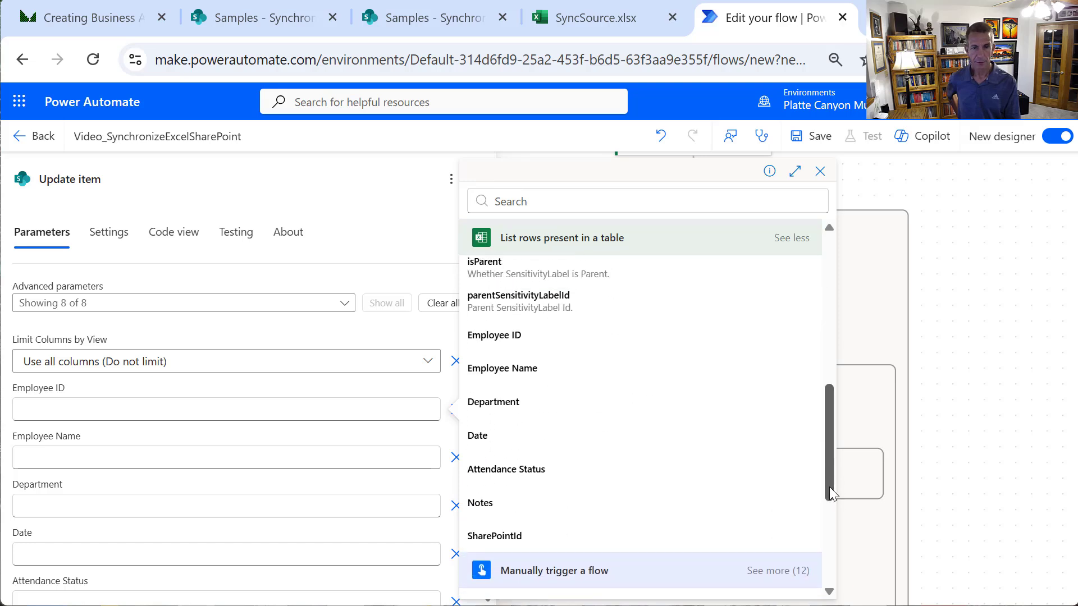
{"action": "left_click", "coordinate": [477, 337]}
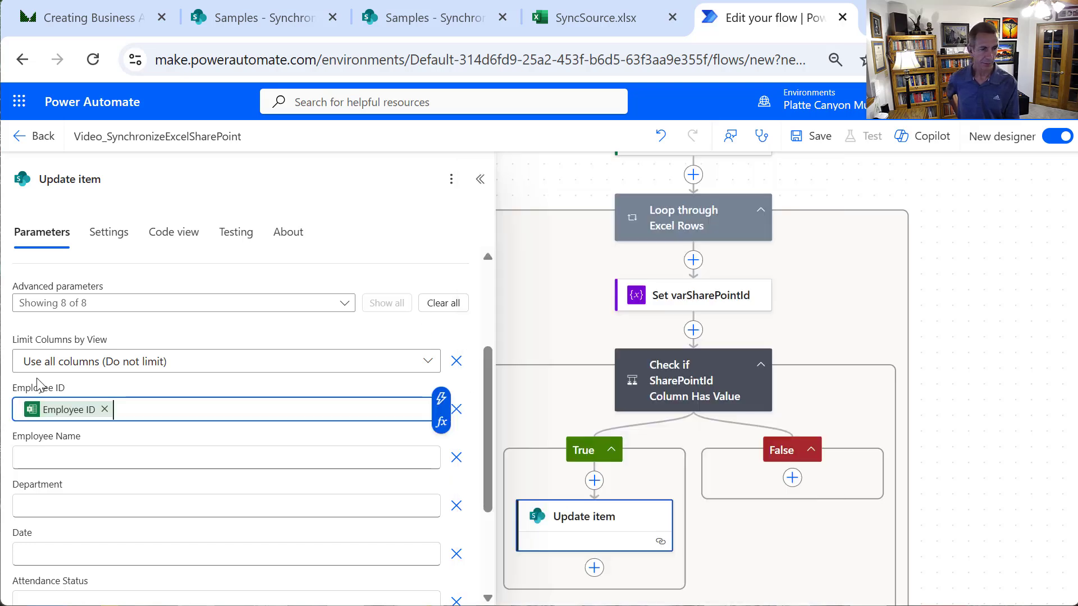
Map Employee Name, Department, Date, Attendance Status and Notes to their matching Excel columns, and collapse the action's settings
{"action": "left_click", "coordinate": [92, 456]}
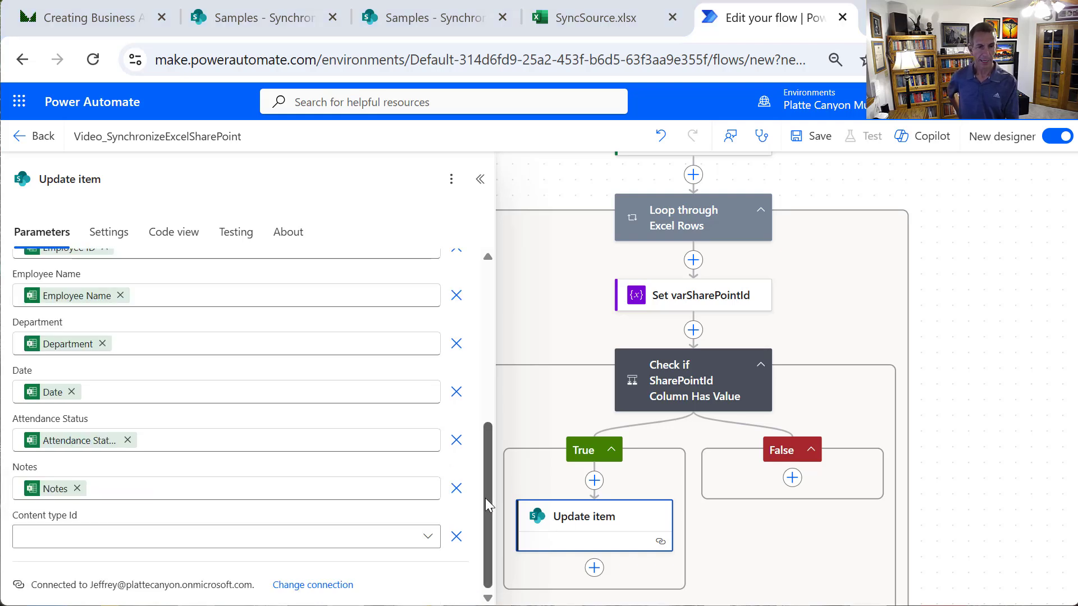
{"action": "mouse_move", "coordinate": [485, 498]}
{"action": "left_mouse_down"}
{"action": "mouse_move", "coordinate": [482, 440]}
{"action": "mouse_move", "coordinate": [486, 496]}
{"action": "left_mouse_up"}
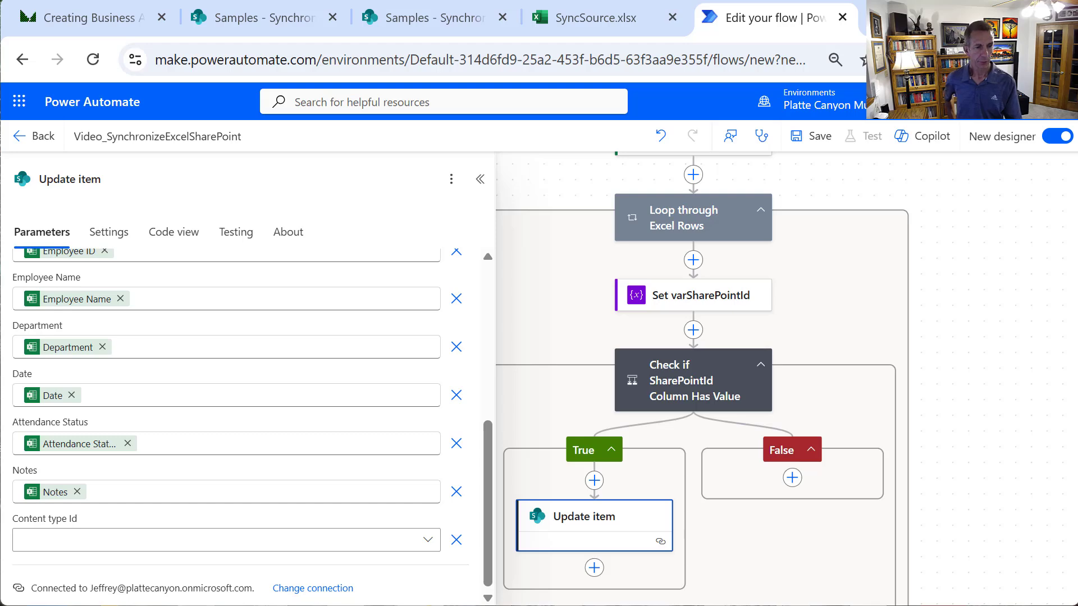
{"action": "left_click", "coordinate": [480, 179]}
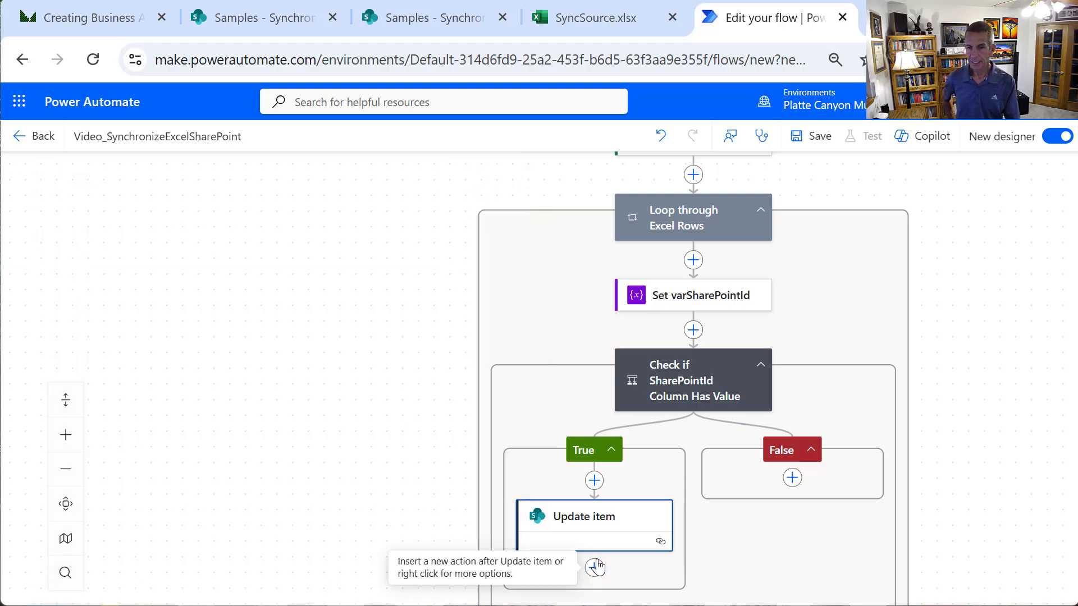
Add an Append to string variable action after Update item in the True branch and choose varUpdatedItems as its variable
{"action": "left_click", "coordinate": [595, 567]}
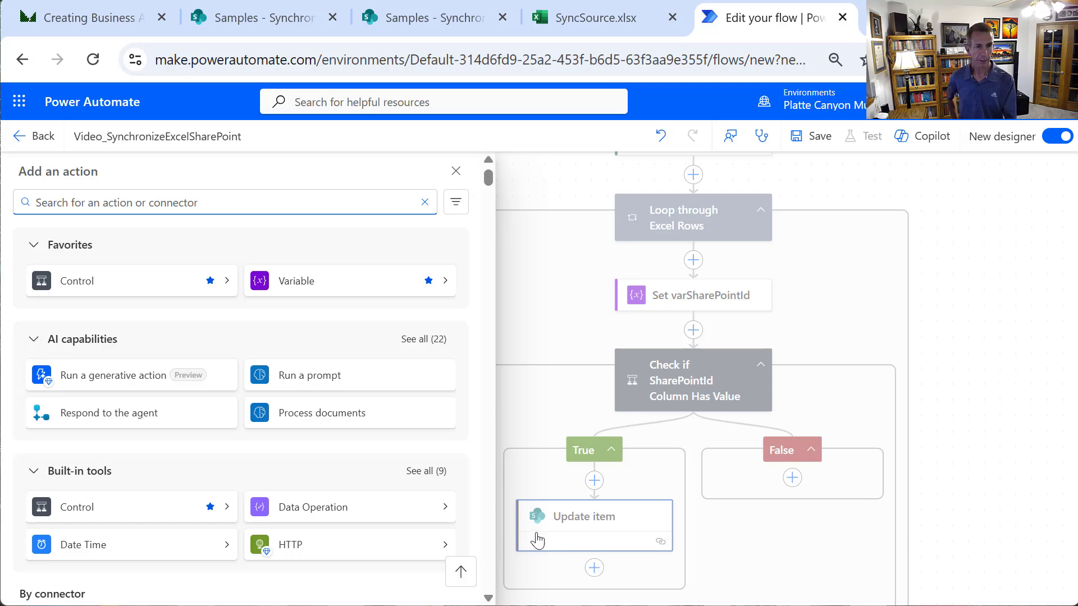
{"action": "left_click", "coordinate": [298, 284]}
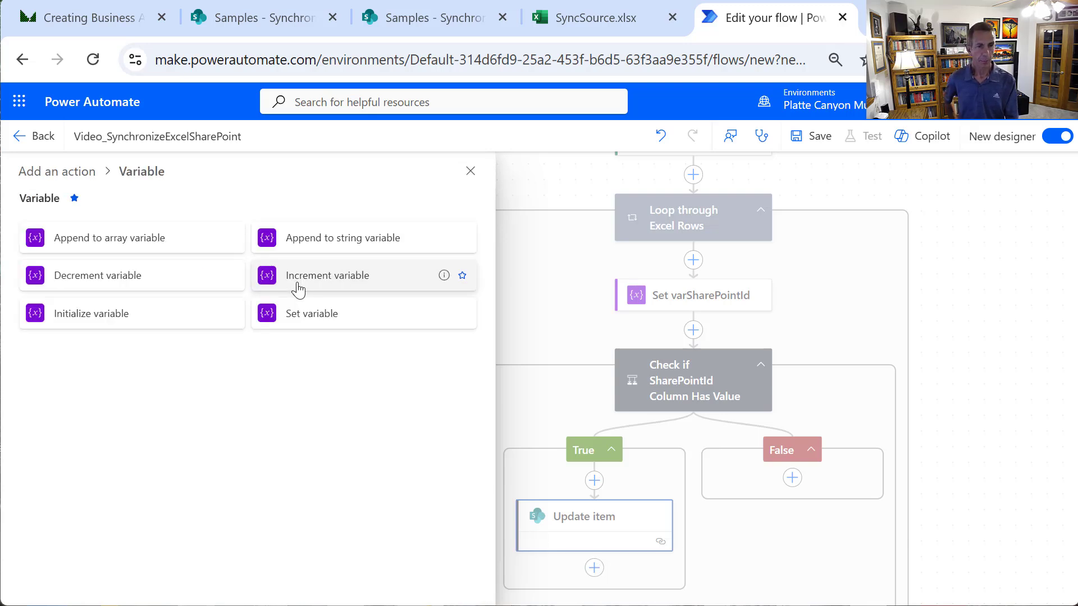
{"action": "left_click", "coordinate": [310, 249]}
{"action": "left_click", "coordinate": [173, 303]}
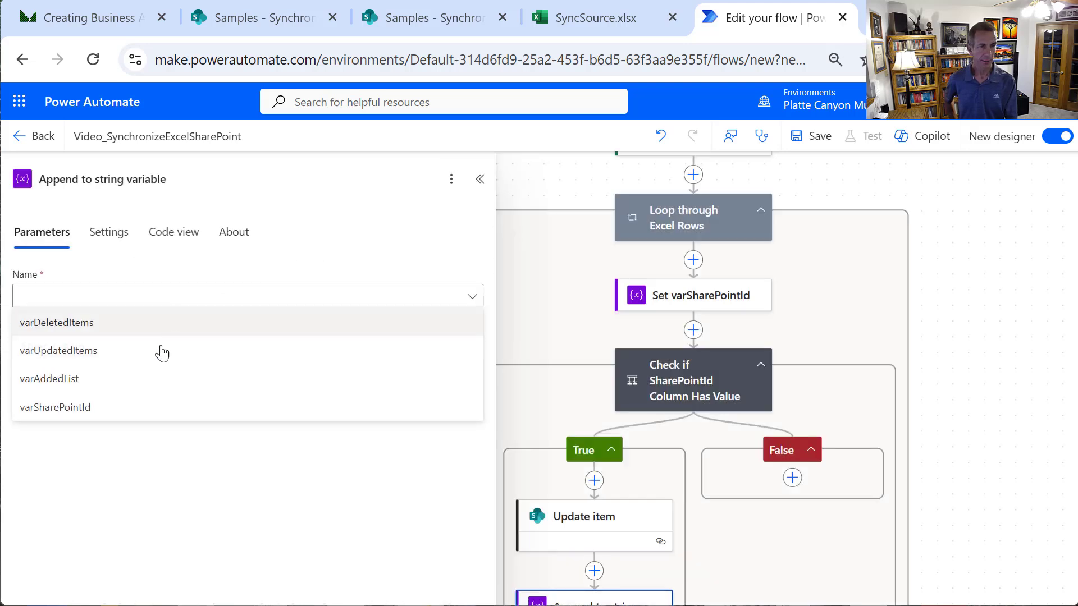
{"action": "left_click", "coordinate": [127, 353]}
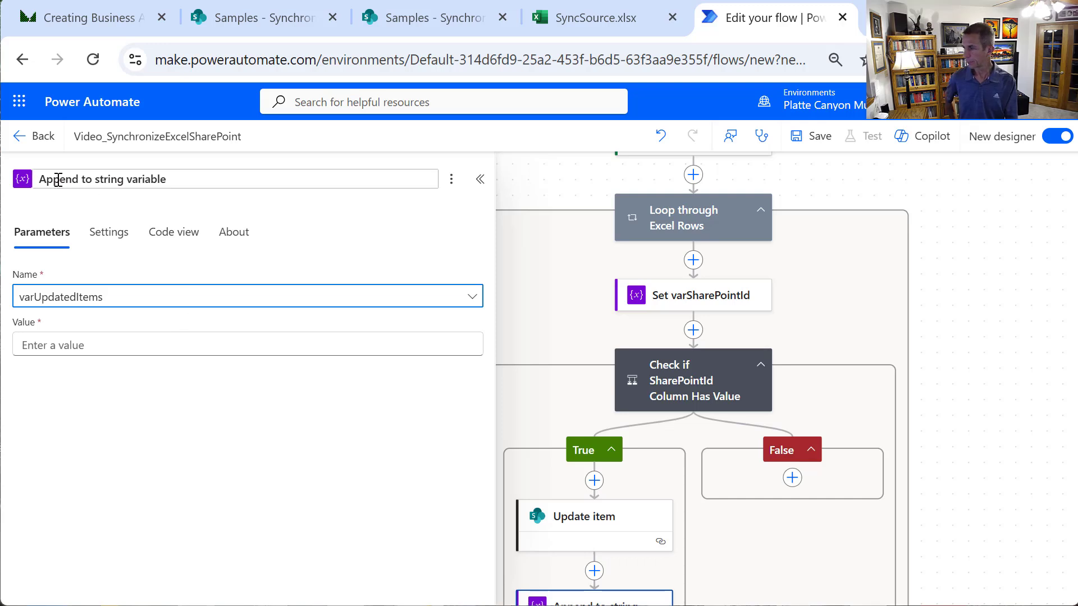
{"action": "left_click", "coordinate": [138, 305]}
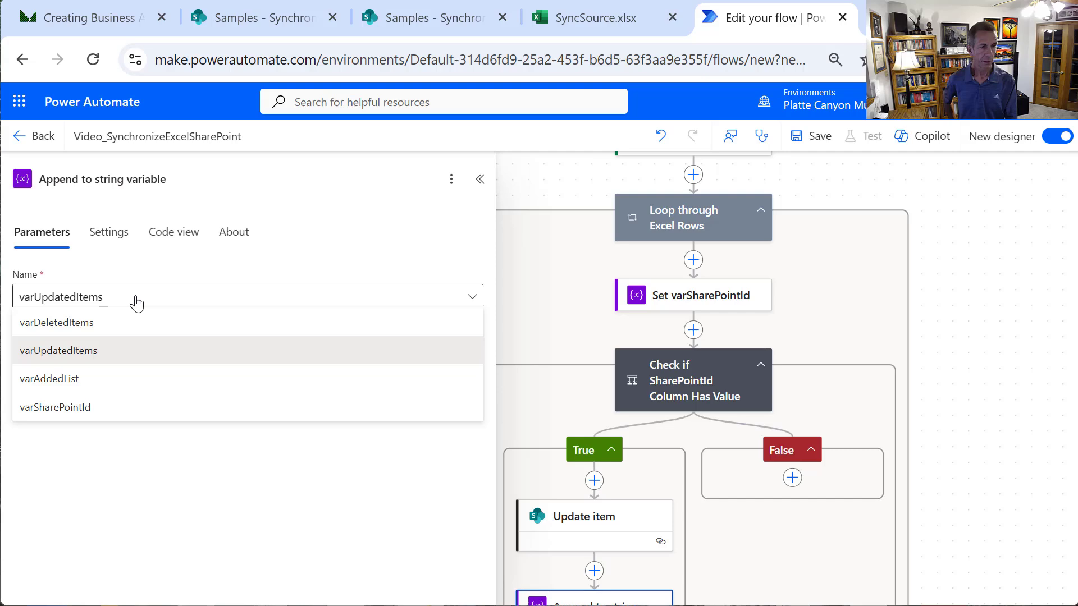
{"action": "left_click", "coordinate": [135, 299]}
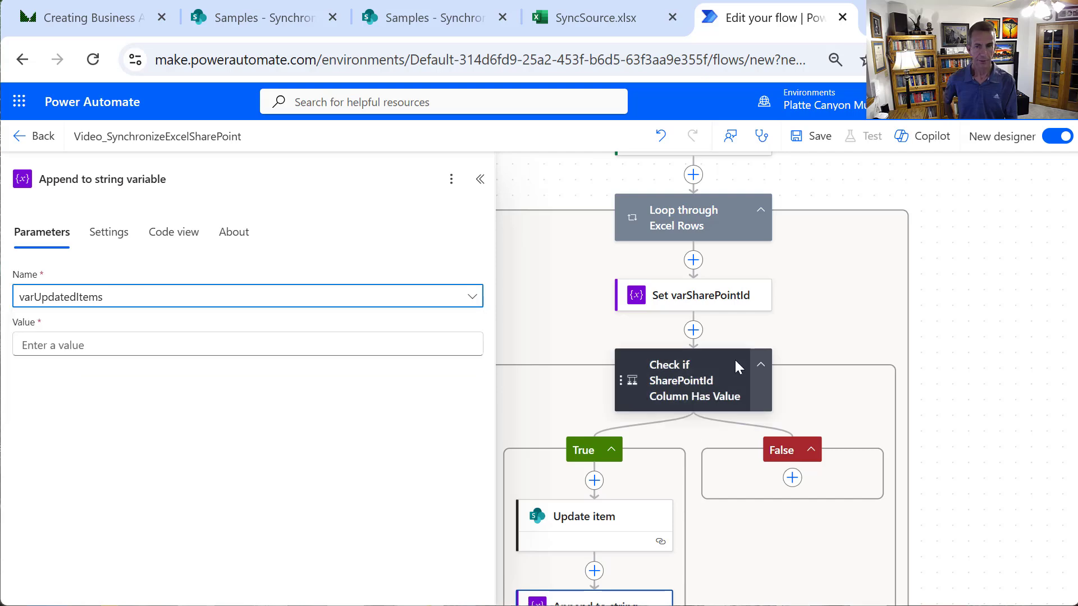
Rename the variable in the Initialize varUpdatedItems action to varUpdatedList
{"action": "left_click_drag", "start_coordinate": [940, 337], "coordinate": [1017, 524]}
{"action": "left_click_drag", "start_coordinate": [948, 283], "coordinate": [894, 488]}
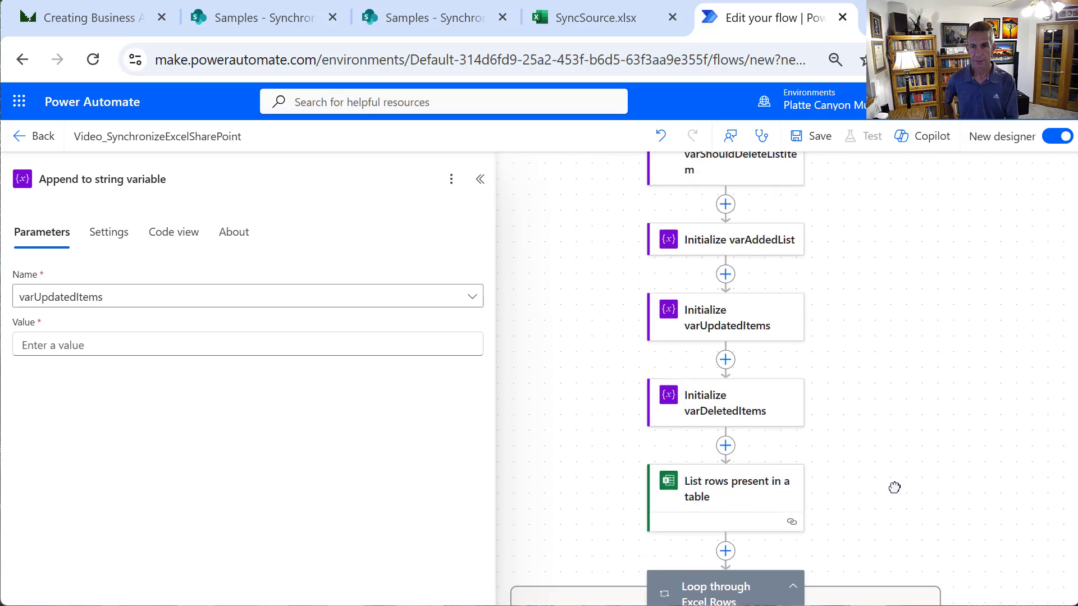
{"action": "left_click", "coordinate": [755, 336]}
{"action": "left_click_drag", "start_coordinate": [78, 296], "coordinate": [128, 290]}
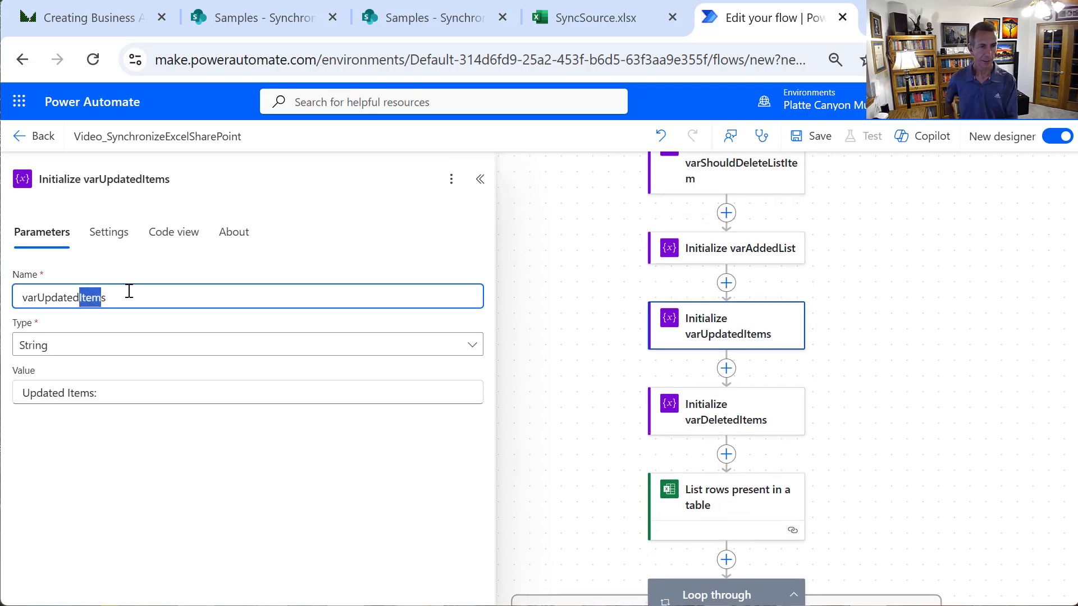
{"action": "type", "text": "Li"}
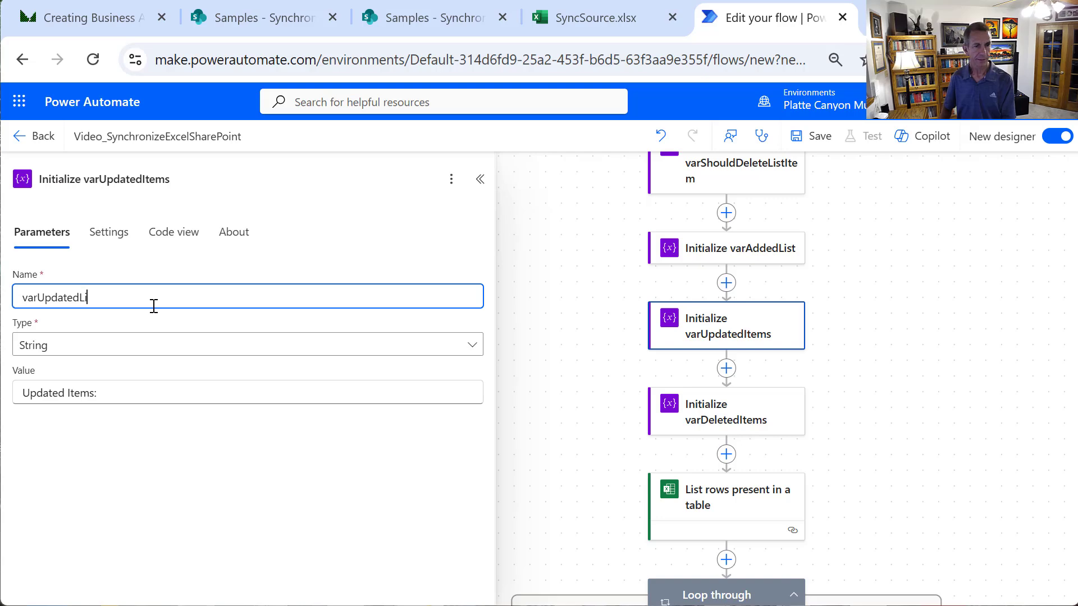
{"action": "type", "text": "st"}
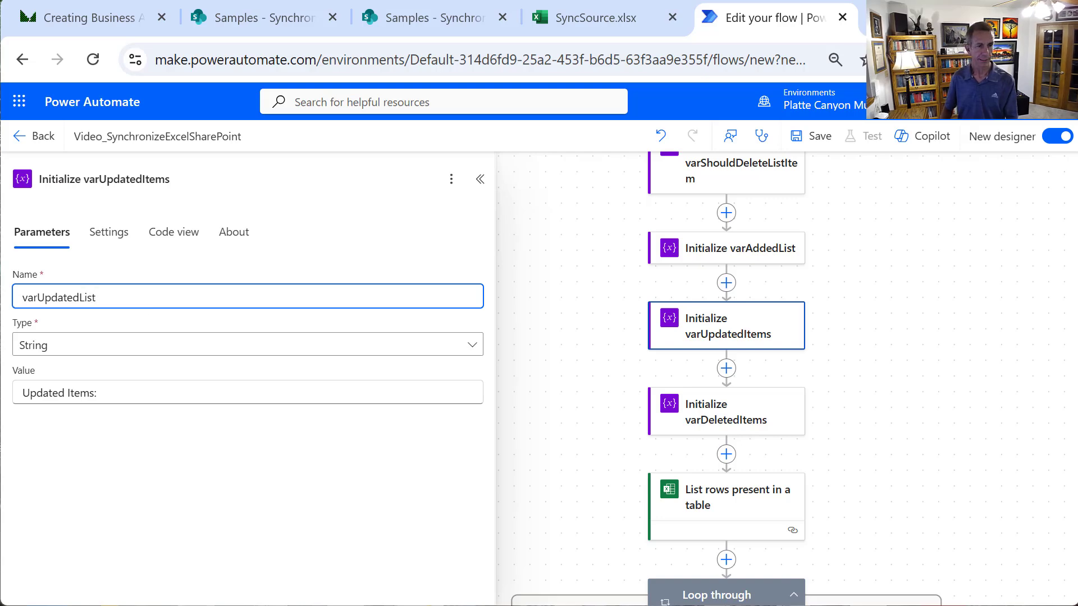
{"action": "left_click", "coordinate": [589, 299]}
{"action": "scroll", "coordinate": [594, 301], "scroll_direction": "up", "scroll_amount": 3}
{"action": "left_click", "coordinate": [738, 380]}
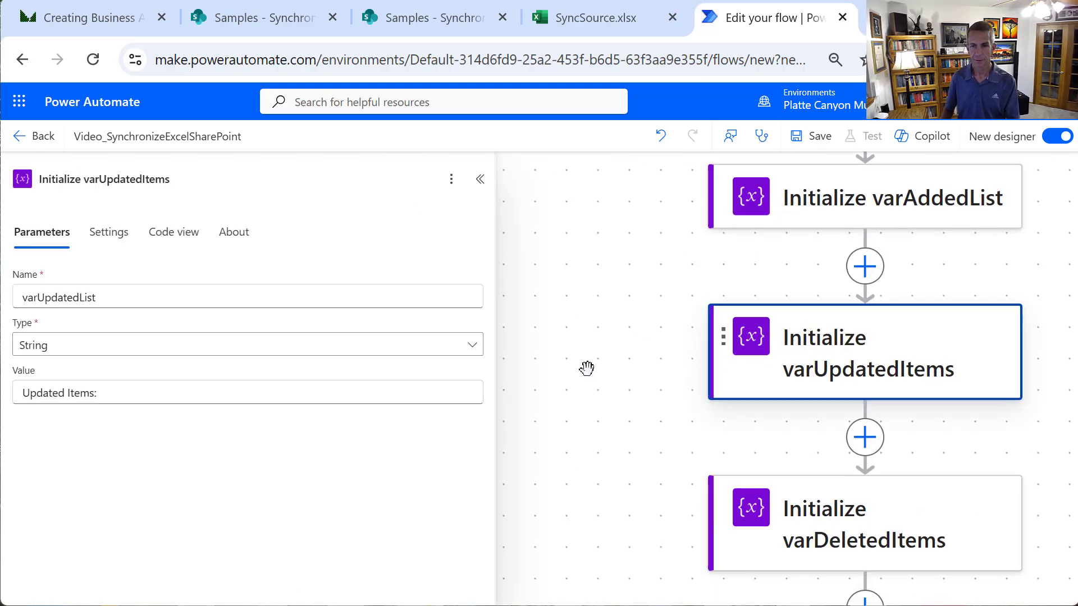
Rename the Initialize varUpdatedItems action to Initialize varUpdatedList
{"action": "left_click", "coordinate": [587, 368]}
{"action": "left_click_drag", "start_coordinate": [591, 367], "coordinate": [492, 404]}
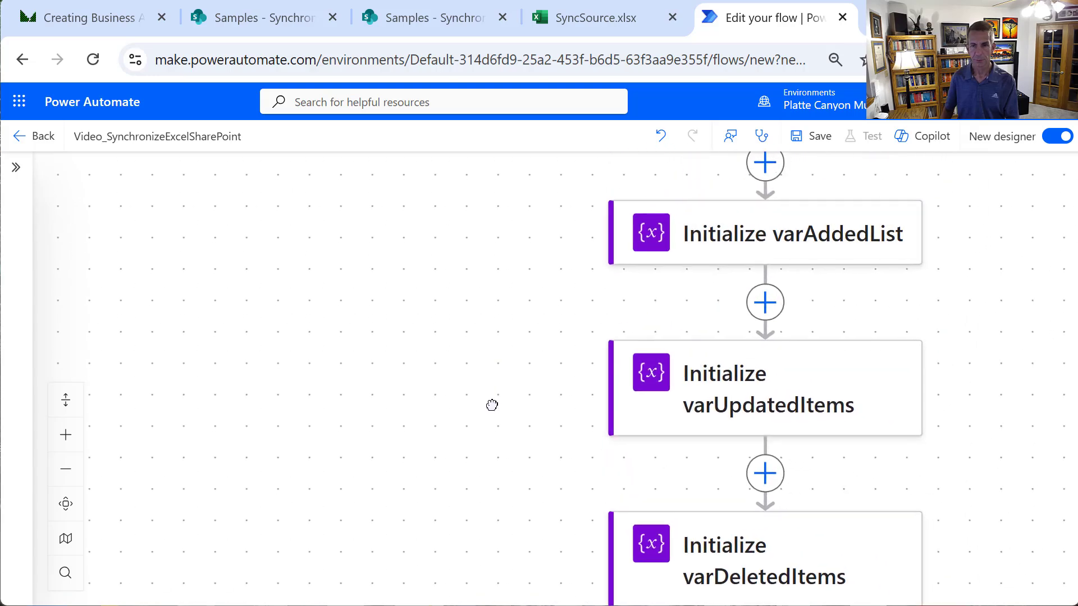
{"action": "left_click", "coordinate": [794, 401]}
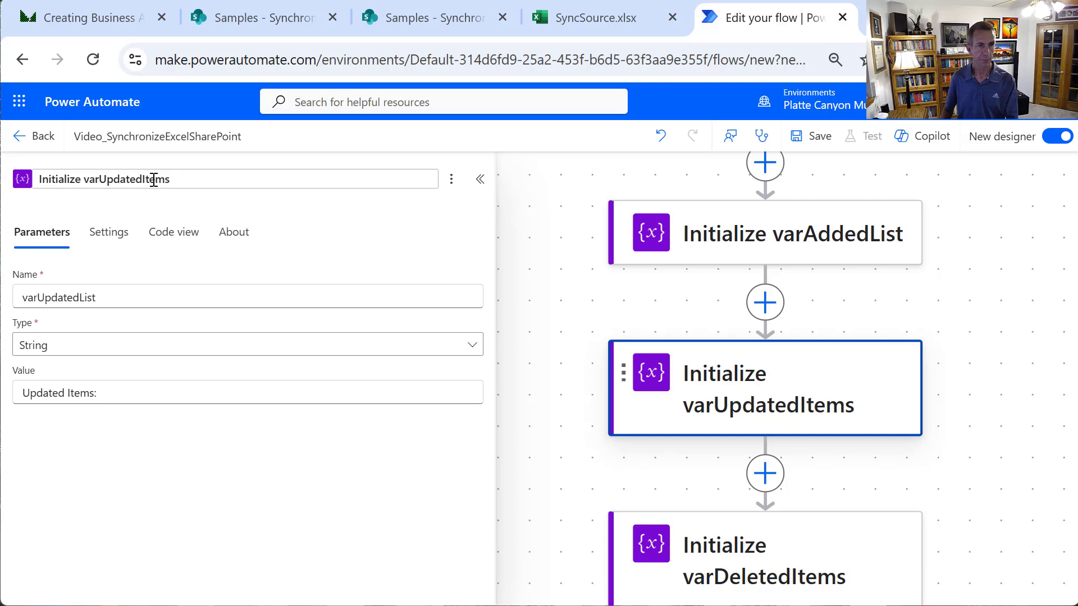
{"action": "left_click_drag", "start_coordinate": [154, 179], "coordinate": [193, 179]}
{"action": "key", "text": "BackSpace"}
{"action": "key", "text": "BackSpace"}
{"action": "key", "text": "BackSpace"}
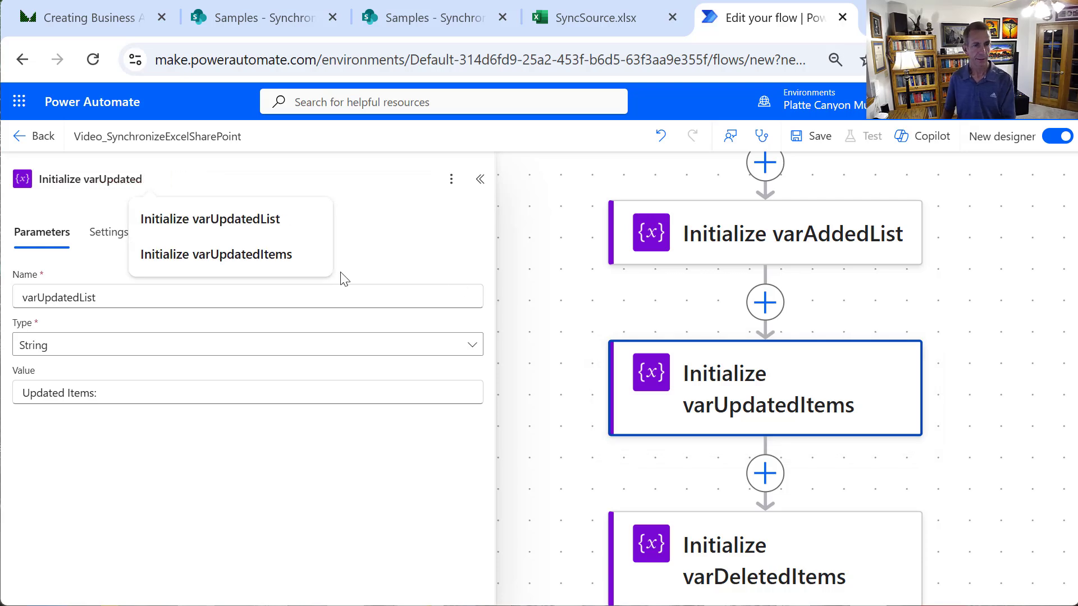
{"action": "type", "text": "Liast"}
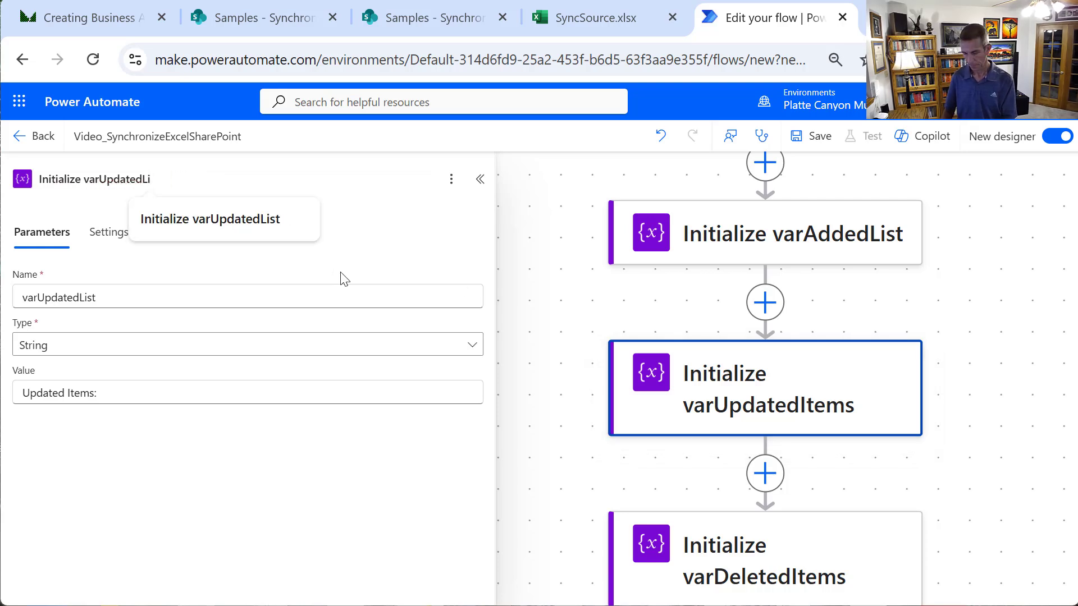
{"action": "type", "text": "t"}
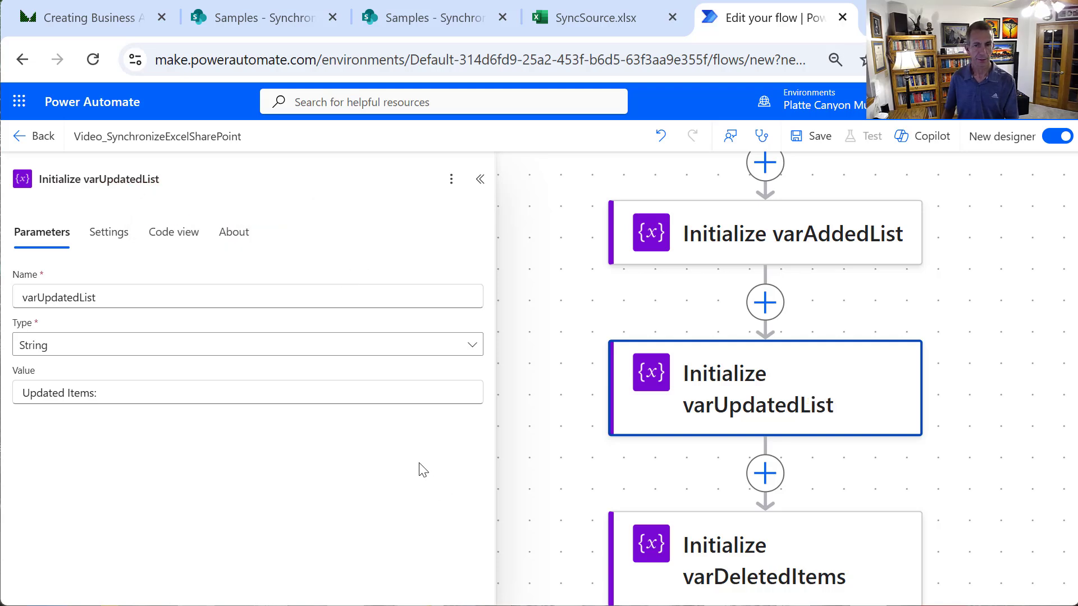
Rename the deleted-items variable to varDeletedList and its action to Initialize varDeletedList
{"action": "left_click", "coordinate": [775, 559]}
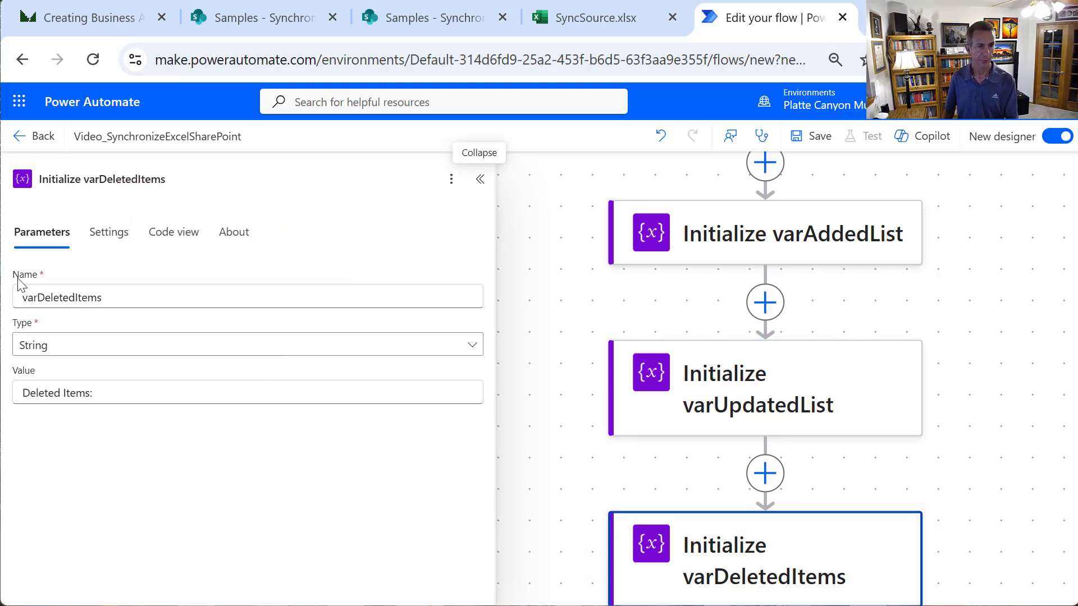
{"action": "left_click_drag", "start_coordinate": [77, 296], "coordinate": [164, 297]}
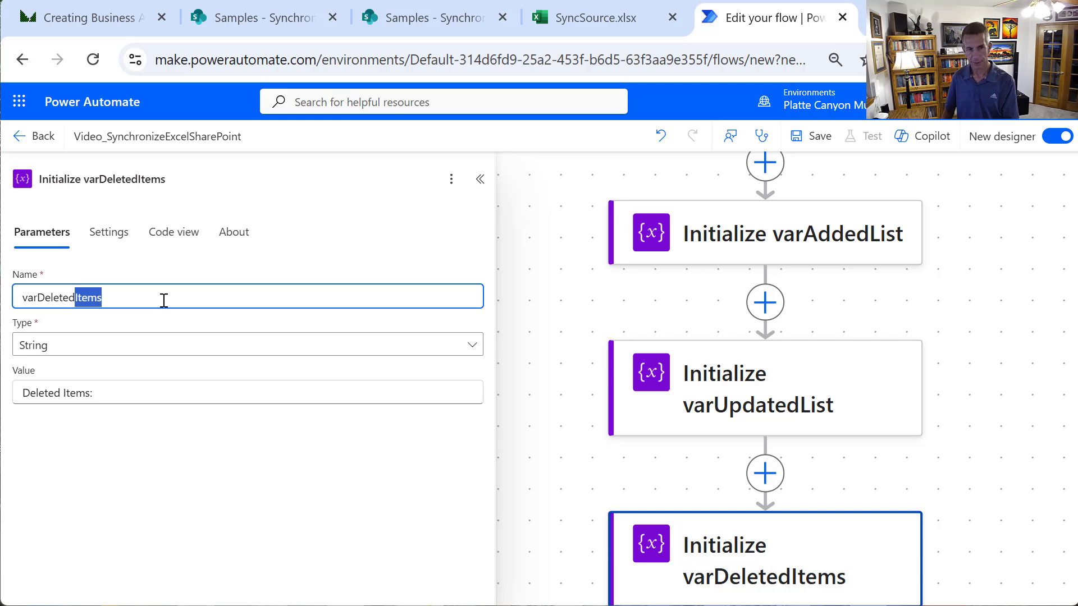
{"action": "type", "text": "List"}
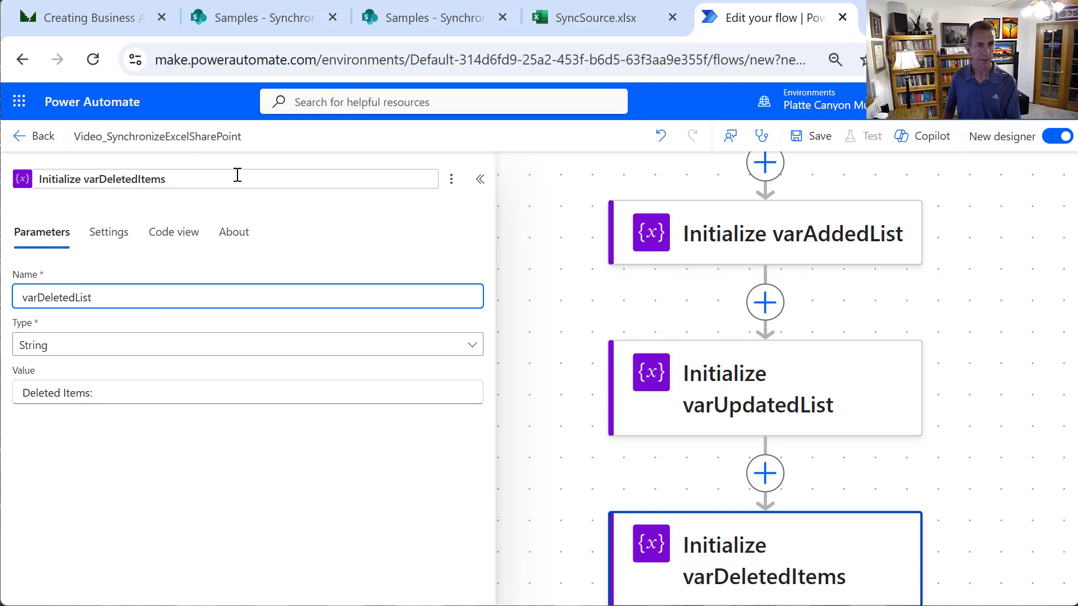
{"action": "left_click_drag", "start_coordinate": [138, 179], "coordinate": [200, 180]}
{"action": "type", "text": "Lis"}
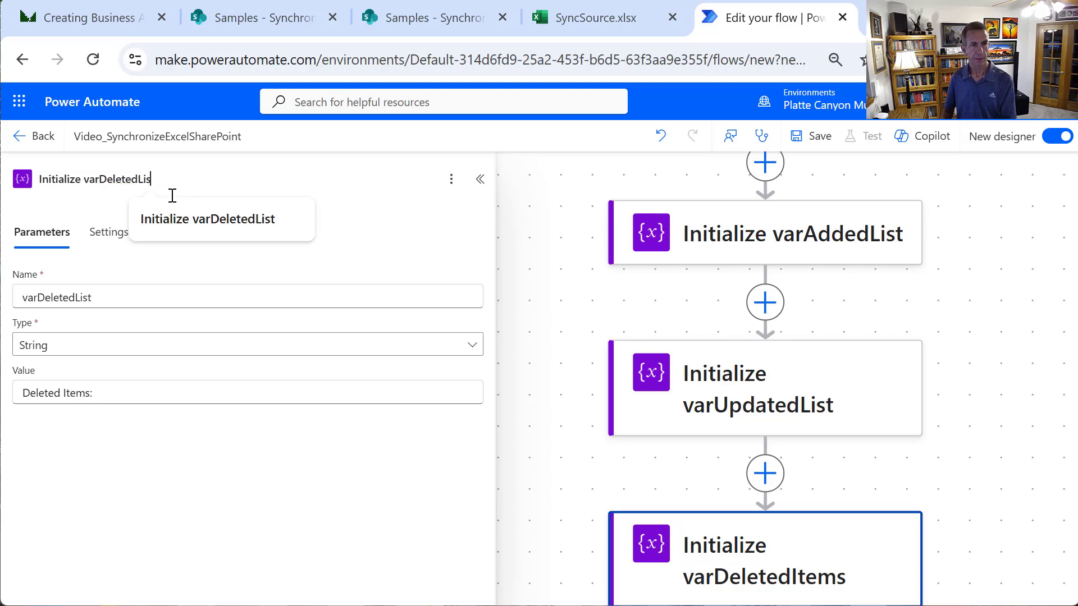
{"action": "type", "text": "t"}
{"action": "left_click", "coordinate": [1046, 465]}
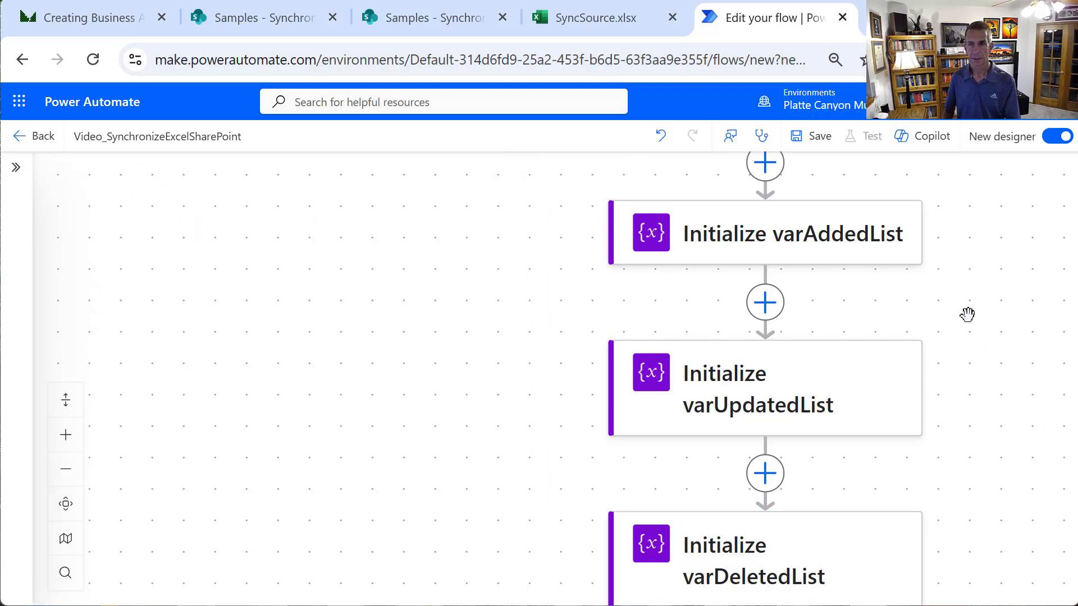
Try to save the flow, and dismiss the Flow checker
{"action": "scroll", "coordinate": [971, 317], "scroll_direction": "down", "scroll_amount": 1}
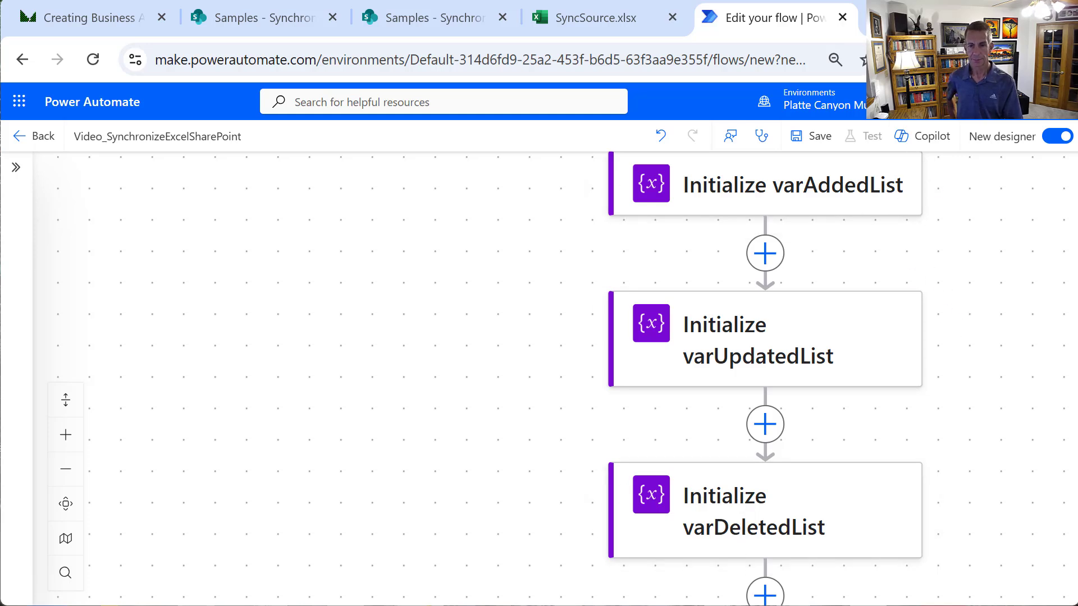
{"action": "left_click", "coordinate": [822, 137]}
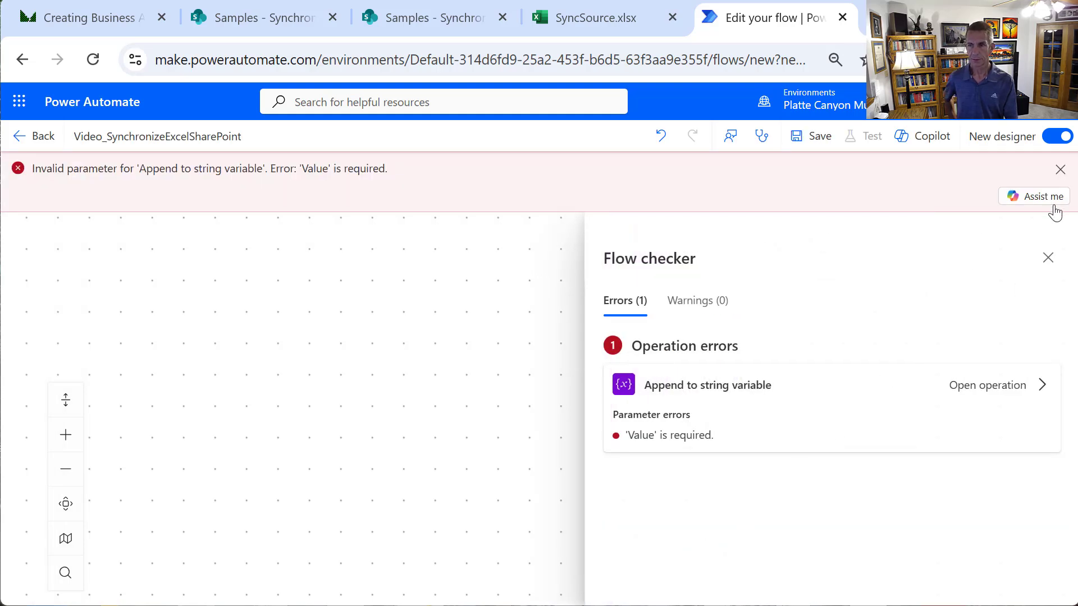
{"action": "left_click", "coordinate": [1047, 258]}
Open the Append to string variable action in the True branch and choose varUpdatedList as its variable
{"action": "left_click_drag", "start_coordinate": [397, 438], "coordinate": [332, 308]}
{"action": "scroll", "coordinate": [455, 224], "scroll_direction": "down", "scroll_amount": 5}
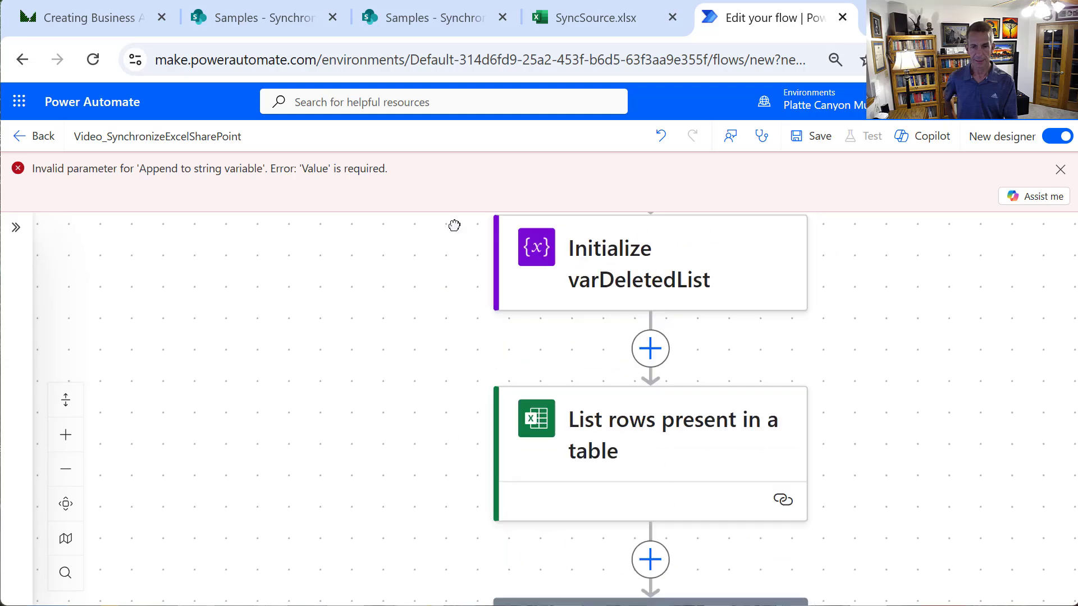
{"action": "left_click_drag", "start_coordinate": [801, 558], "coordinate": [861, 416]}
{"action": "scroll", "coordinate": [874, 571], "scroll_direction": "down", "scroll_amount": 8}
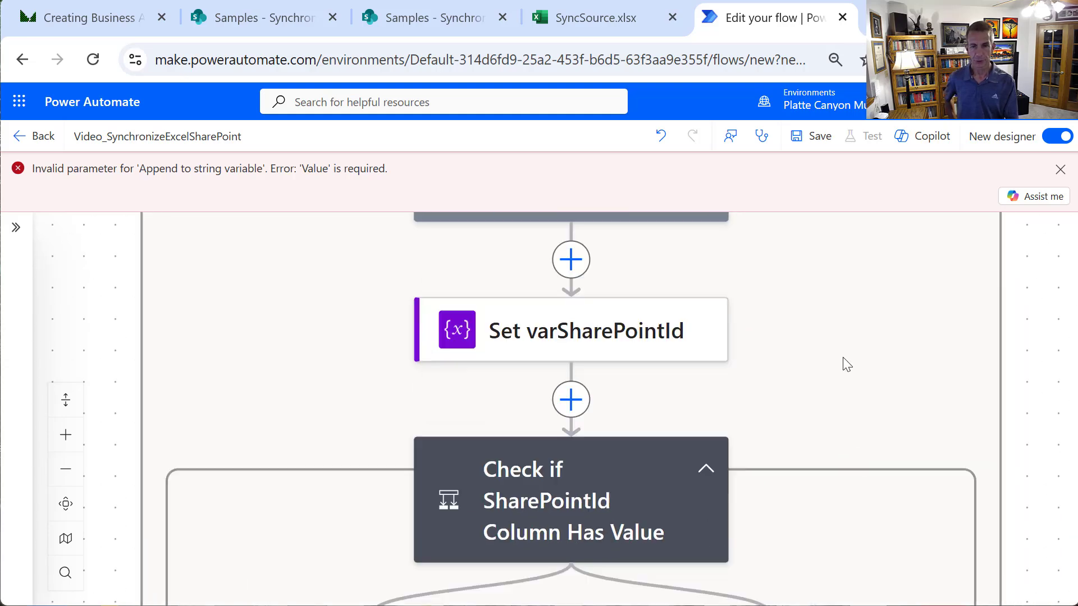
{"action": "scroll", "coordinate": [764, 454], "scroll_direction": "down", "scroll_amount": 4}
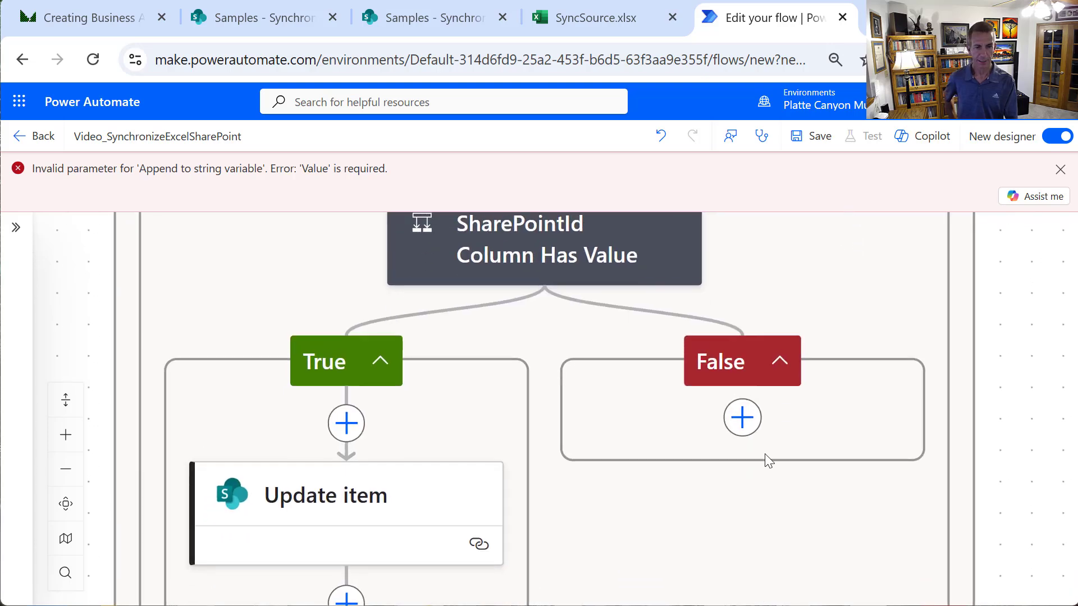
{"action": "left_click", "coordinate": [388, 542]}
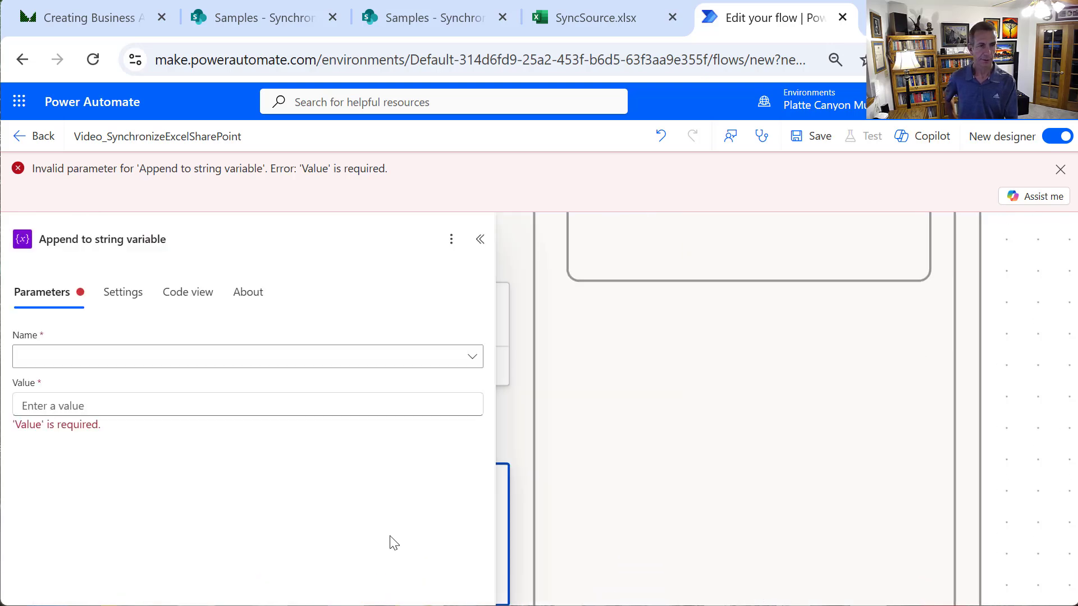
{"action": "left_click", "coordinate": [96, 355]}
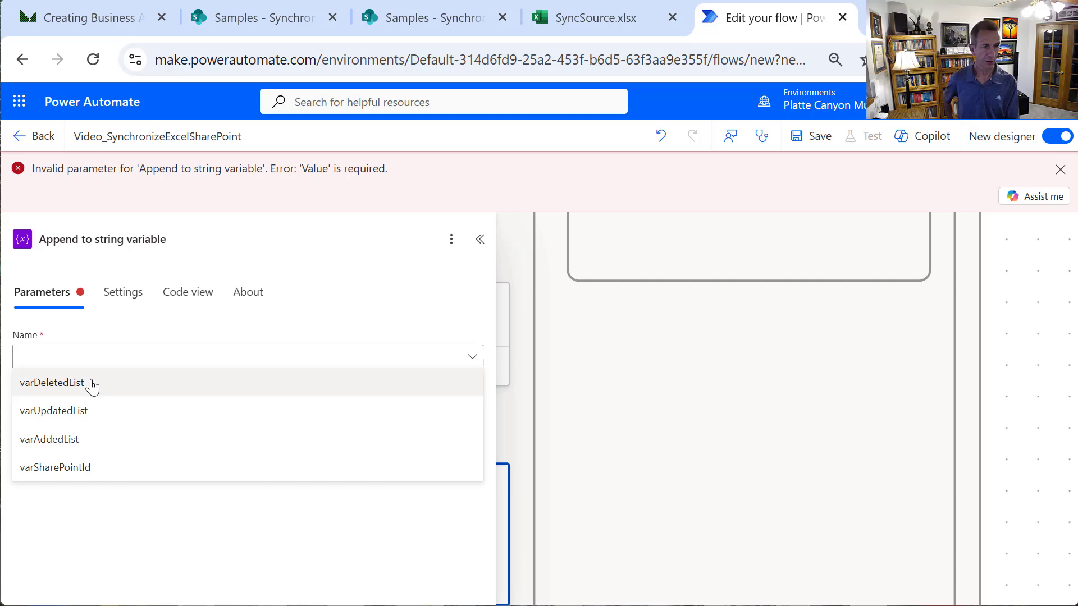
{"action": "left_click", "coordinate": [90, 422]}
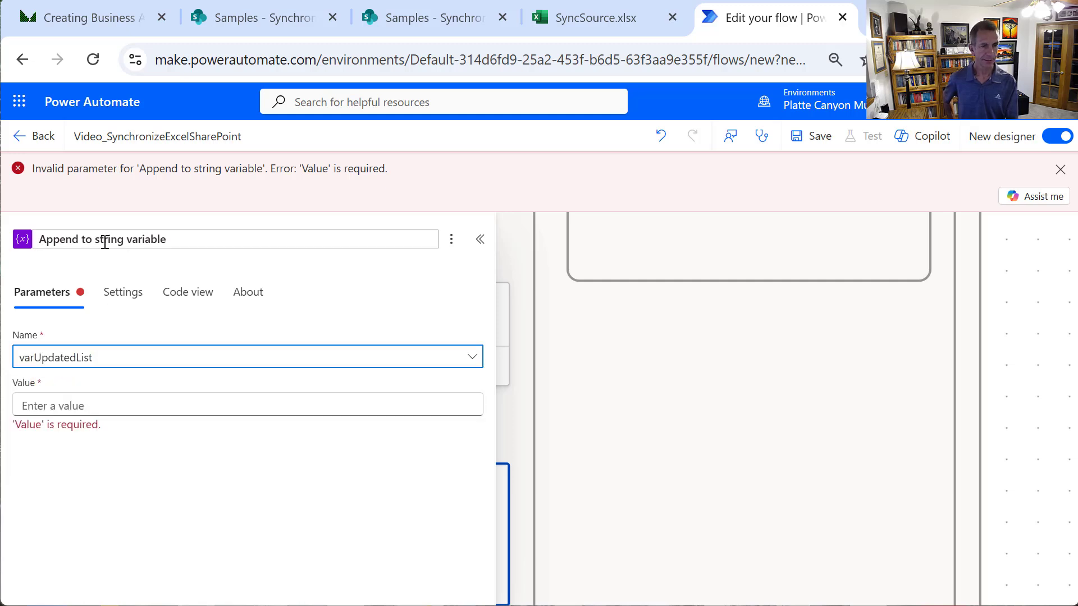
Rename the Append to string variable action to Append to varUpdate
{"action": "left_click_drag", "start_coordinate": [96, 239], "coordinate": [224, 239]}
{"action": "type", "text": "var"}
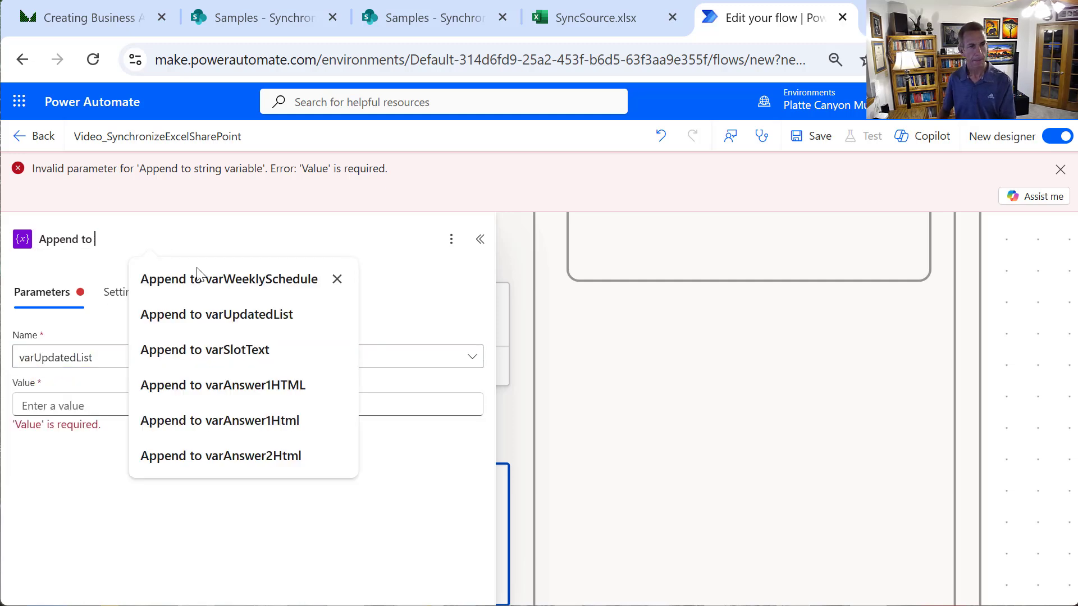
{"action": "type", "text": "l[d"}
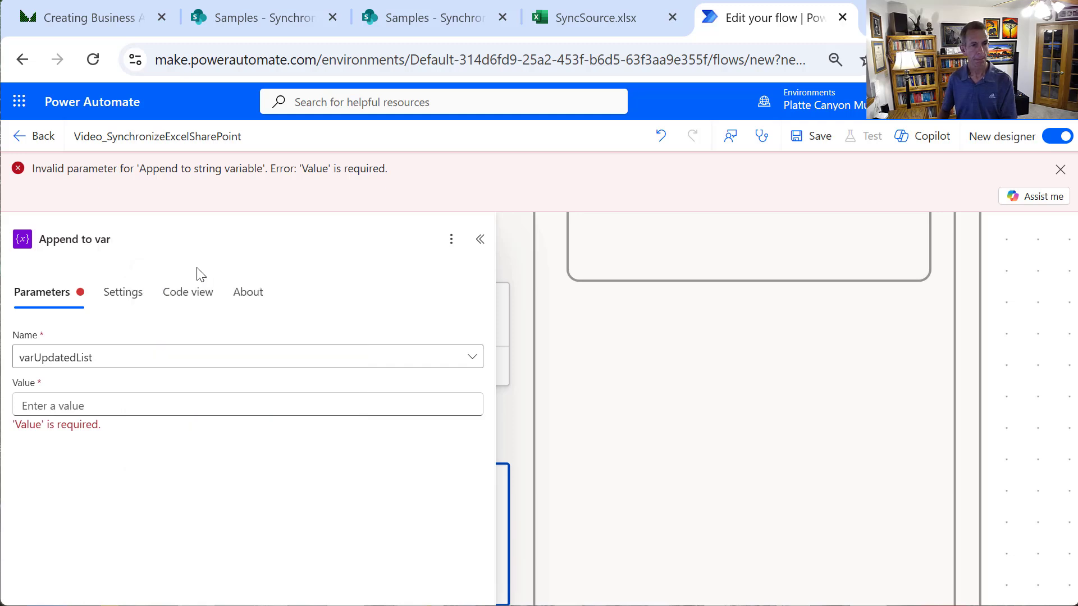
{"action": "type", "text": "Update"}
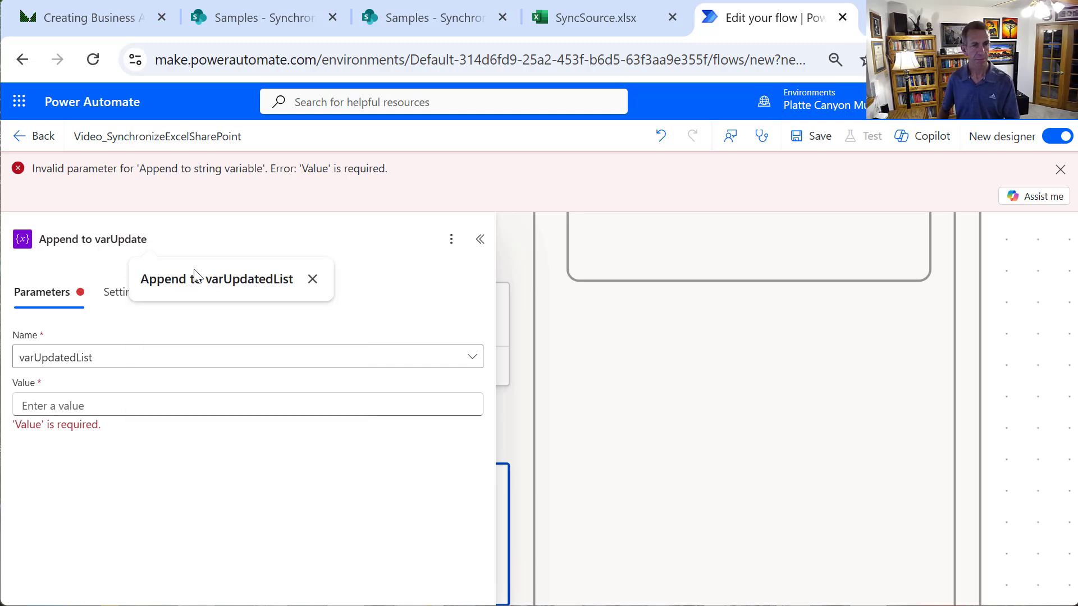
{"action": "left_click", "coordinate": [184, 402]}
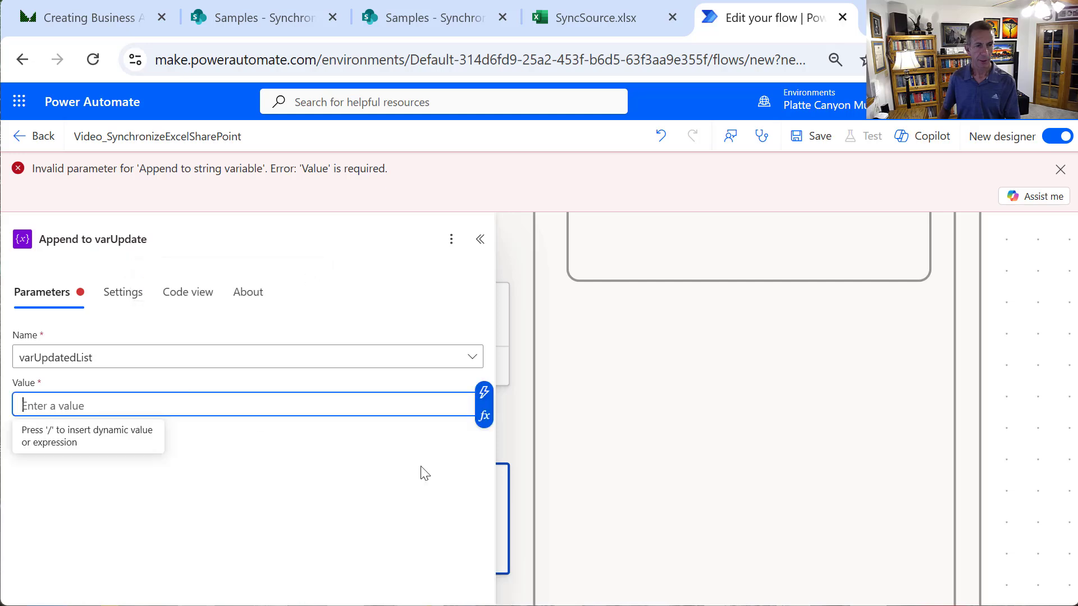
{"action": "key", "text": "Escape"}
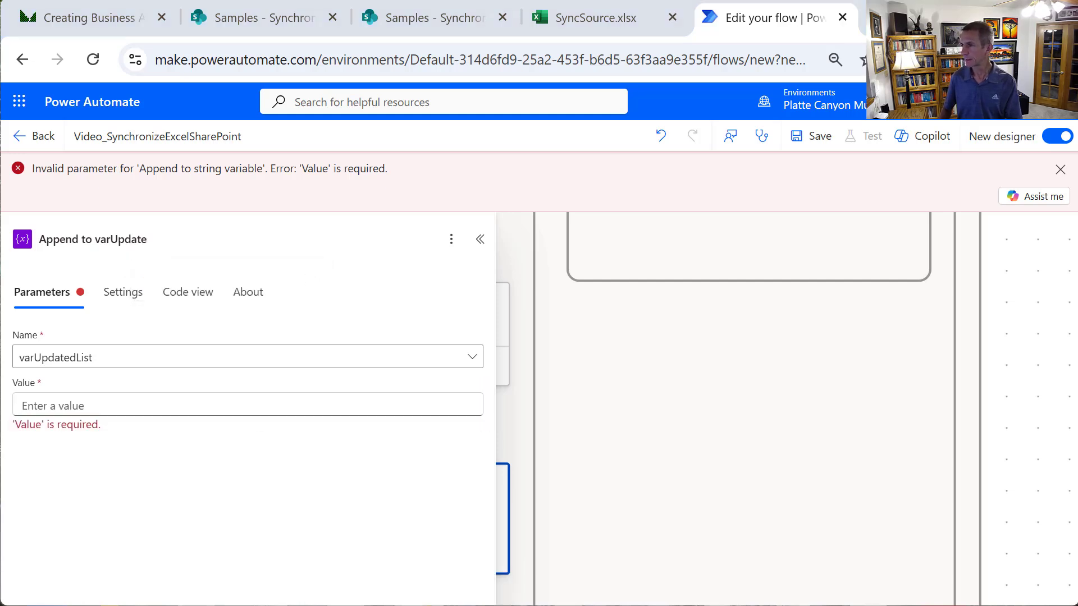
Set the appended value to "Employee Name:", the Employee Name column from List rows present in a table and <br>, and save the flow
{"action": "left_click", "coordinate": [216, 407]}
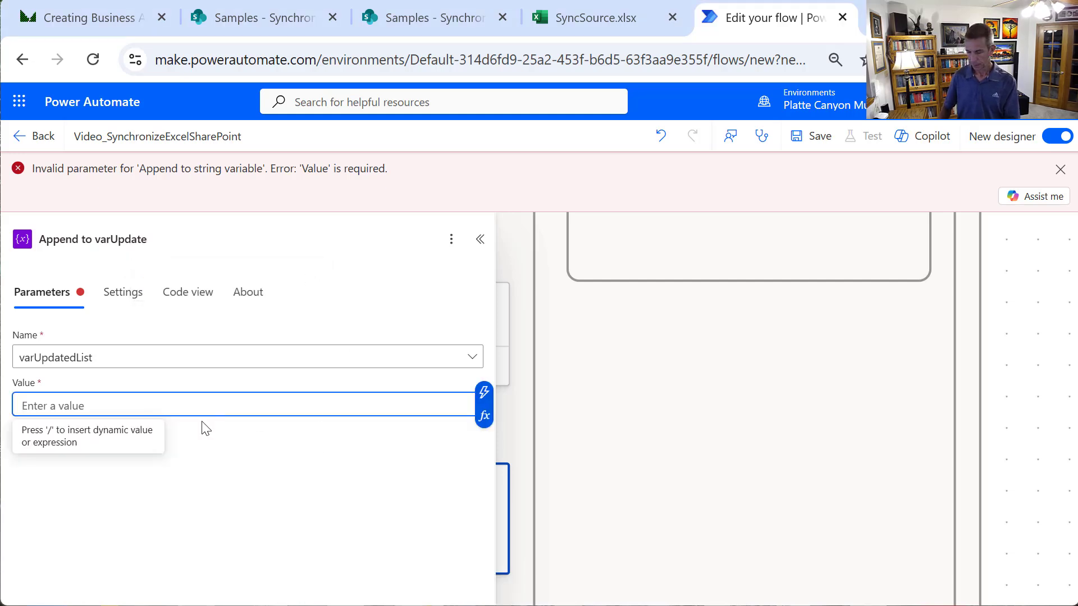
{"action": "type", "text": "Emplotee"}
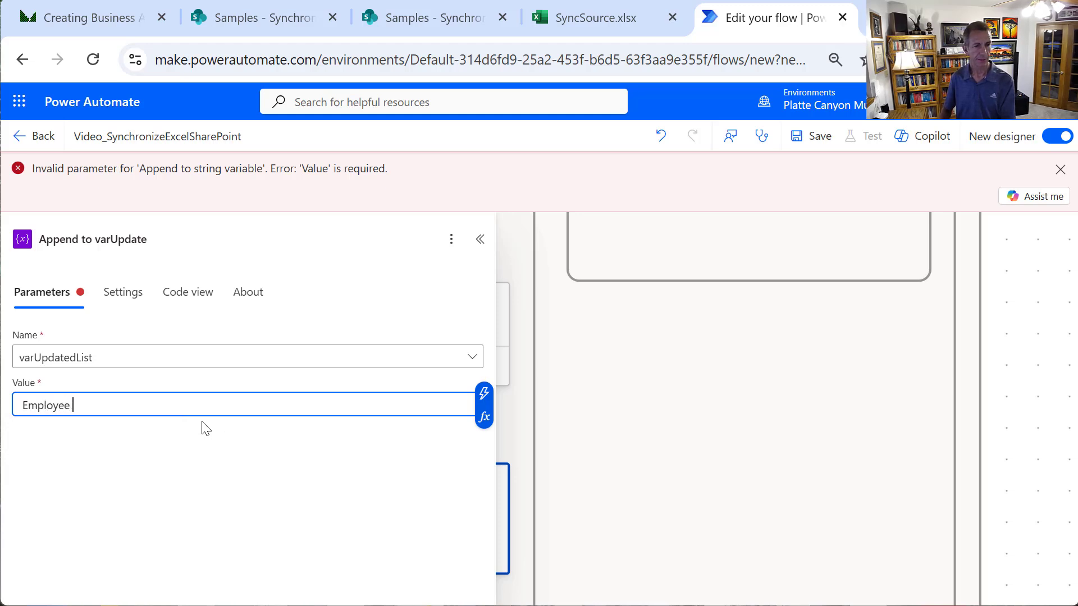
{"action": "type", "text": " Name:"}
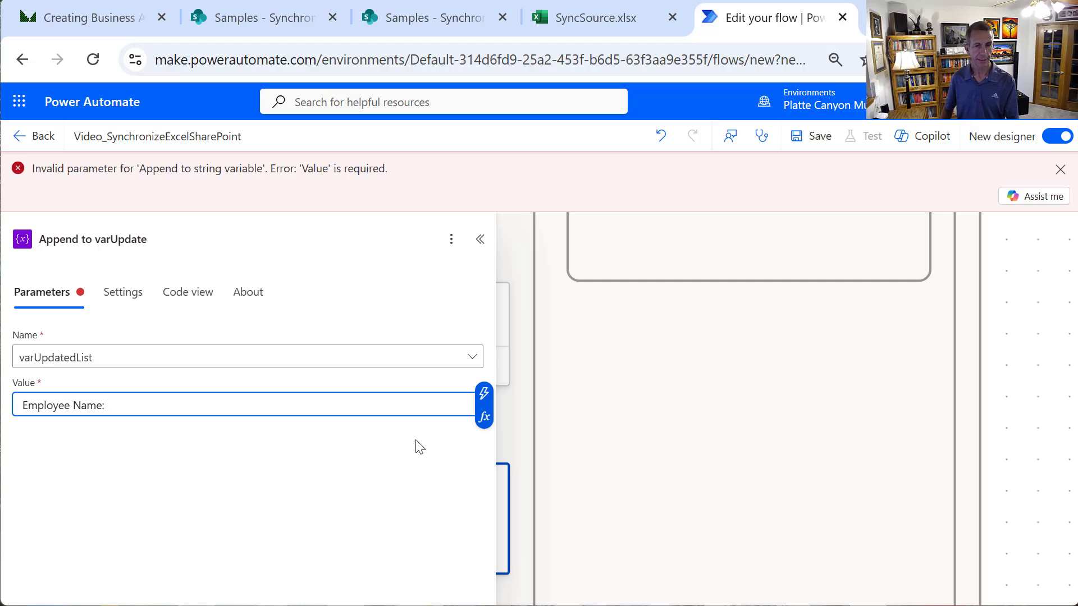
{"action": "left_click", "coordinate": [482, 398]}
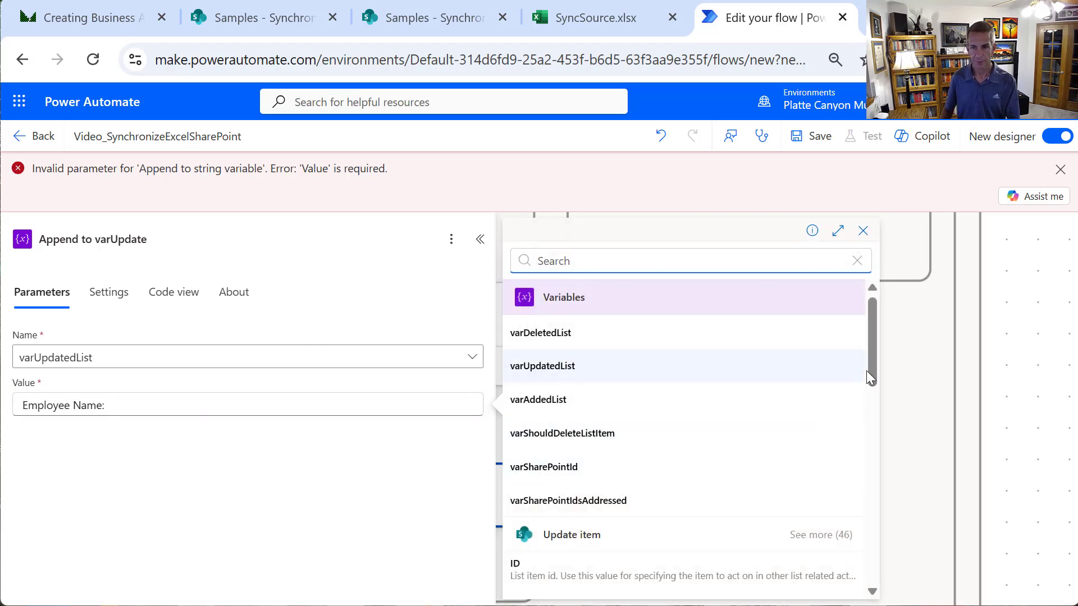
{"action": "left_click_drag", "start_coordinate": [867, 370], "coordinate": [877, 491]}
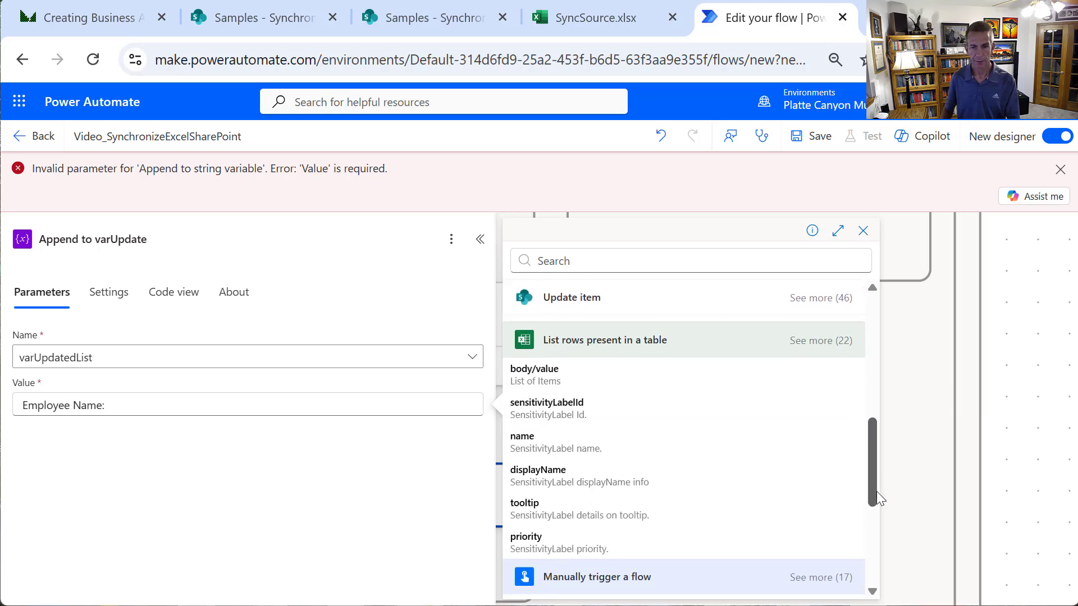
{"action": "left_click", "coordinate": [824, 343]}
{"action": "left_click_drag", "start_coordinate": [870, 405], "coordinate": [867, 470]}
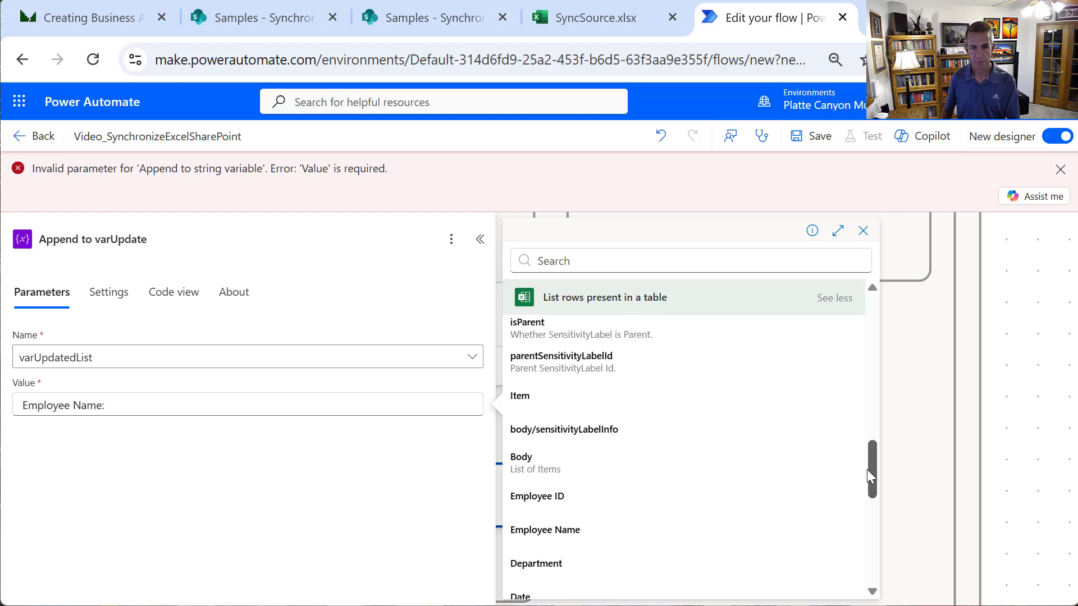
{"action": "left_click", "coordinate": [714, 528]}
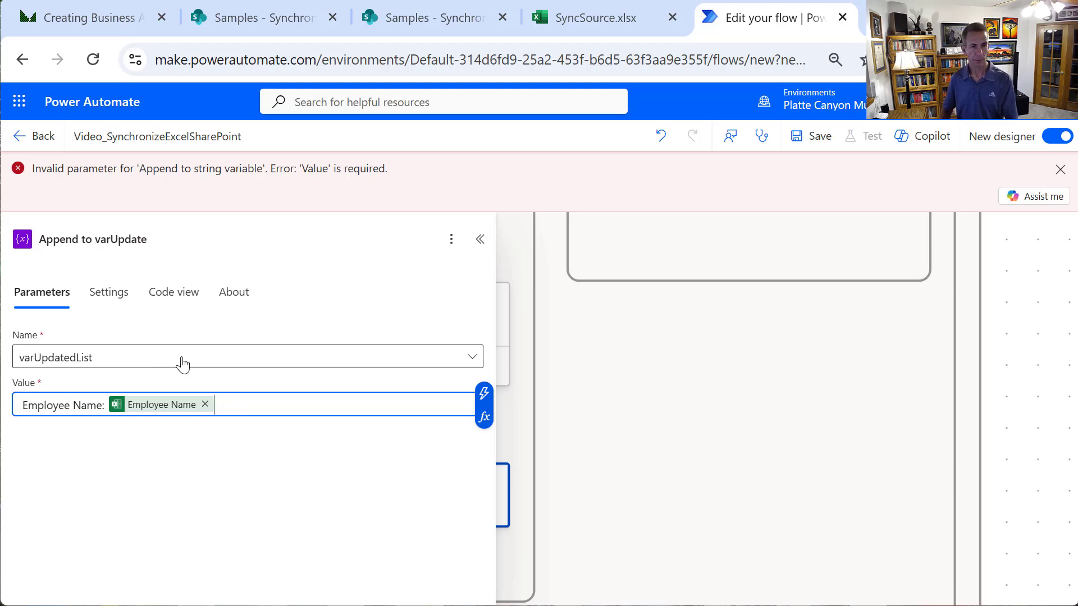
{"action": "type", "text": "<br>"}
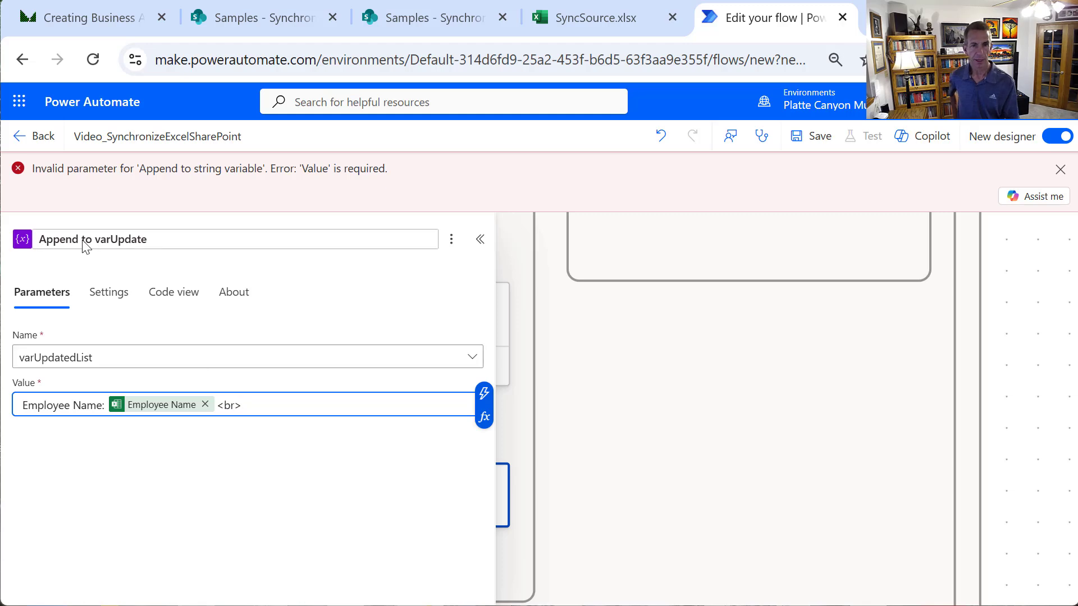
{"action": "left_click", "coordinate": [806, 136]}
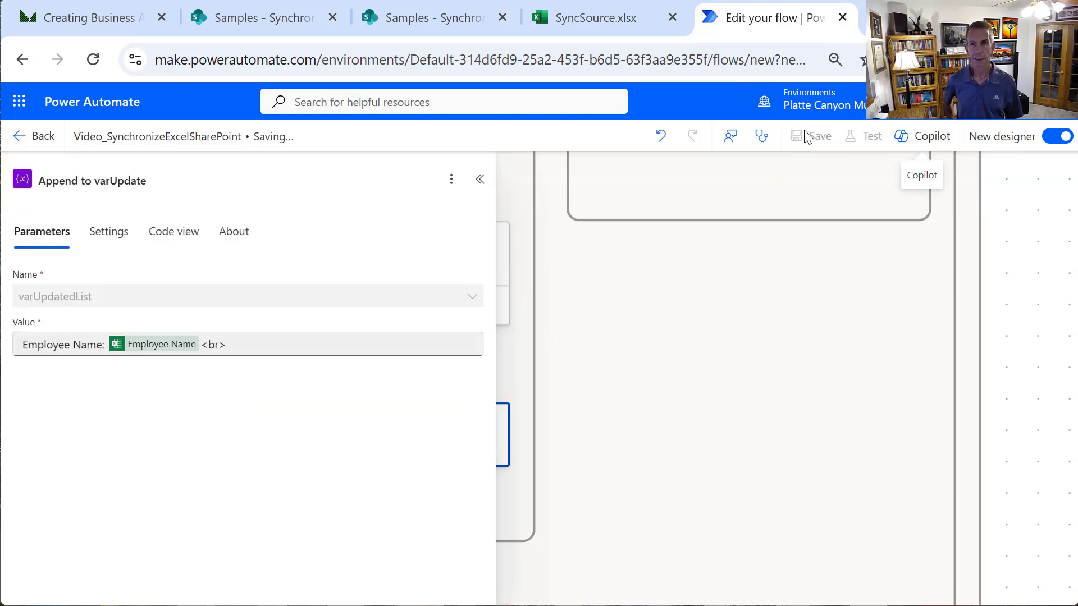
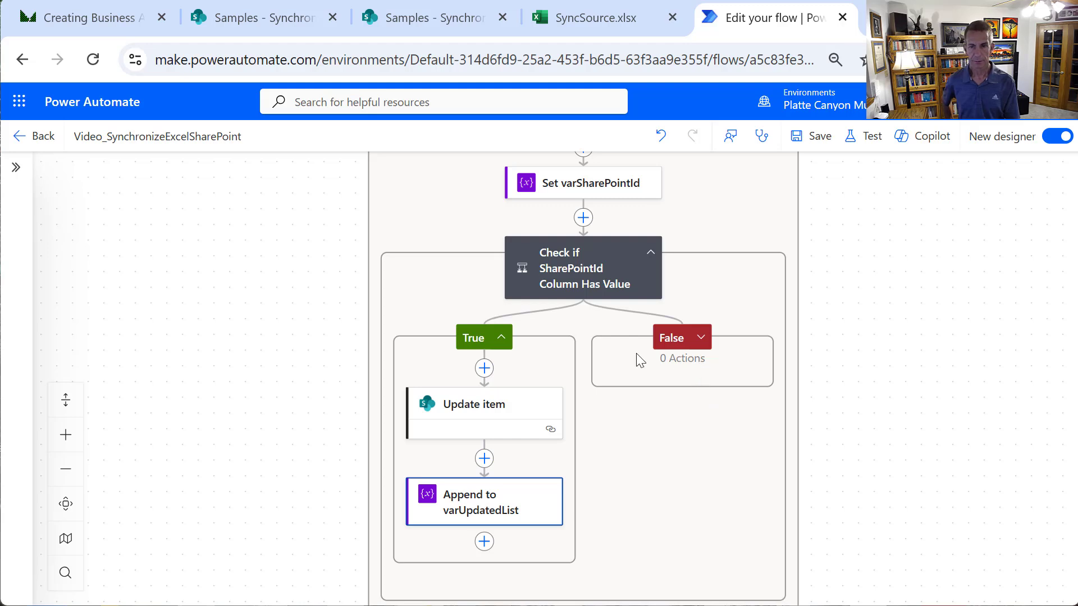
Add a SharePoint Create item action to the False branch of the SharePointId condition
{"action": "left_click", "coordinate": [675, 342]}
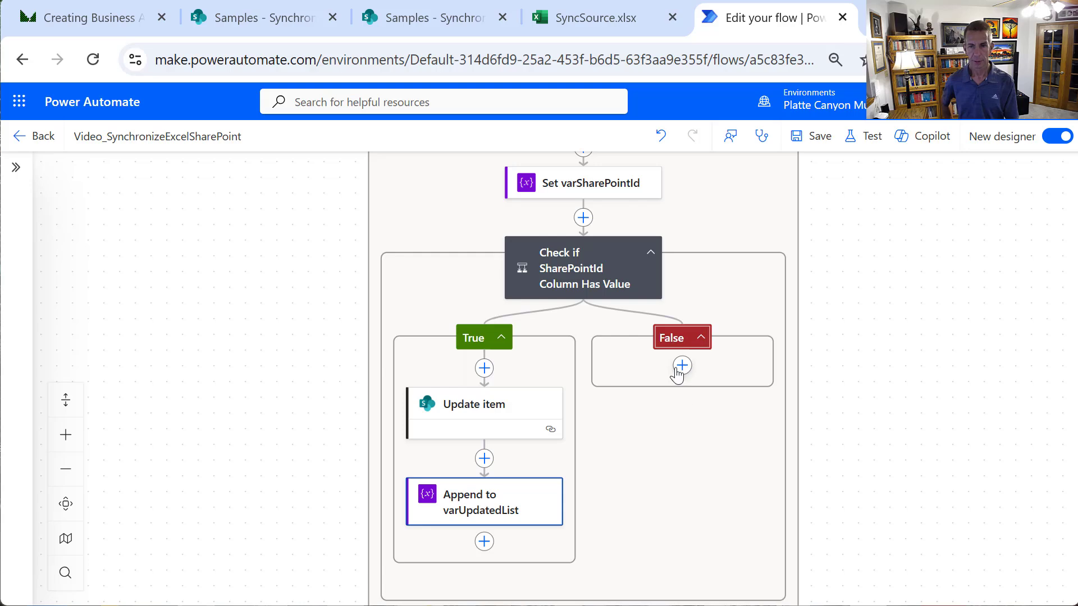
{"action": "left_click", "coordinate": [682, 367]}
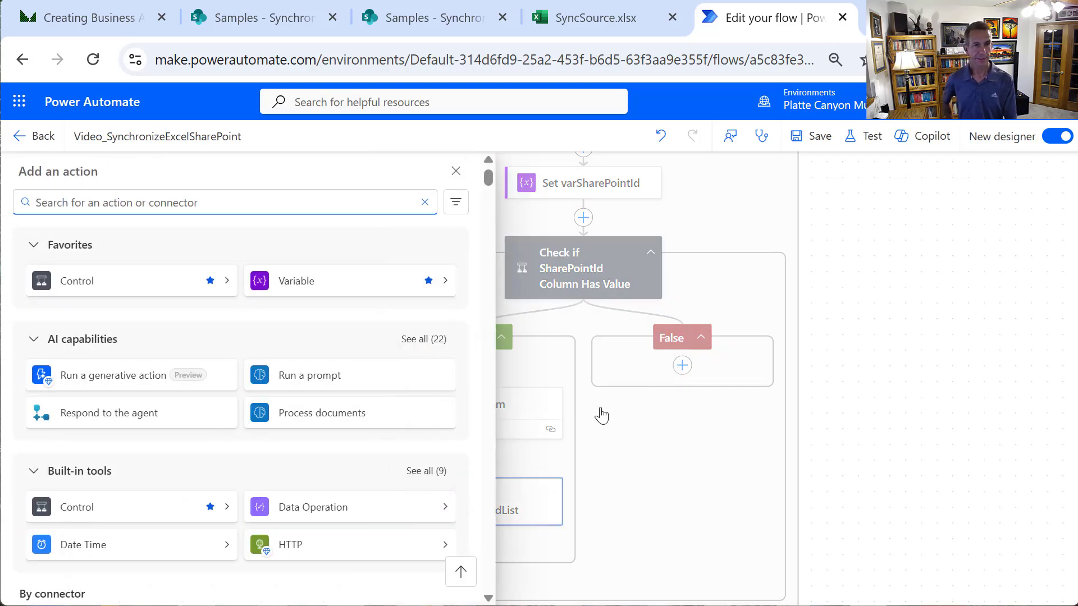
{"action": "type", "text": "cr"}
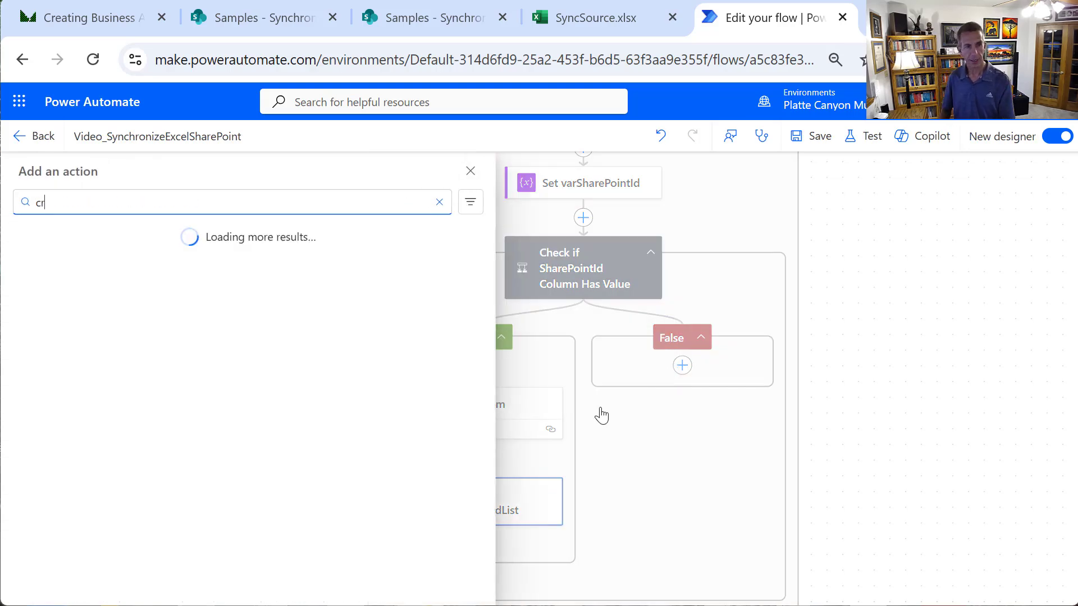
{"action": "type", "text": "eate item"}
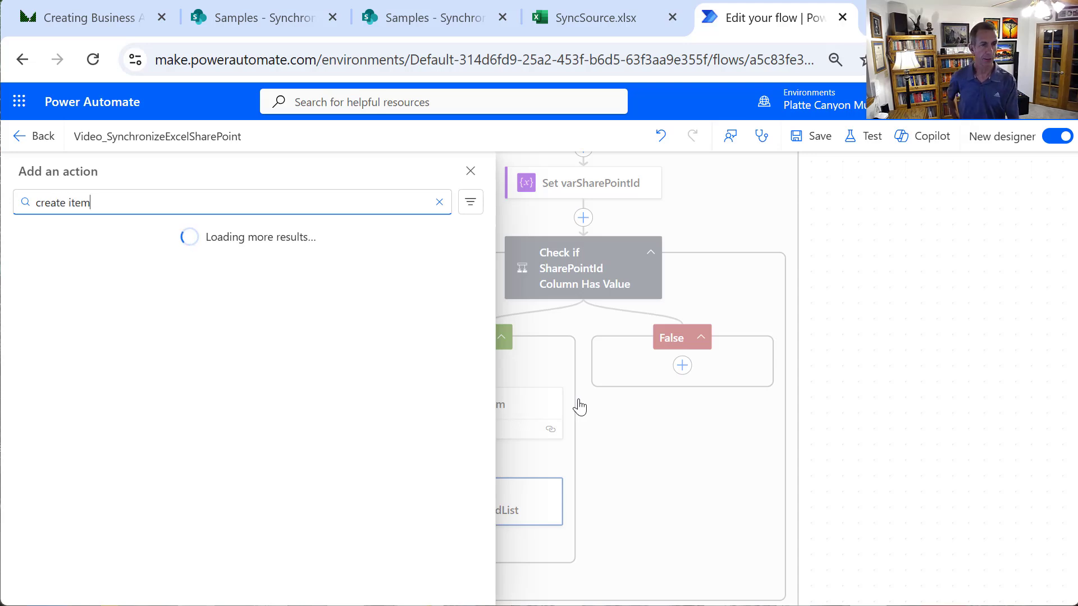
{"action": "left_click", "coordinate": [93, 309]}
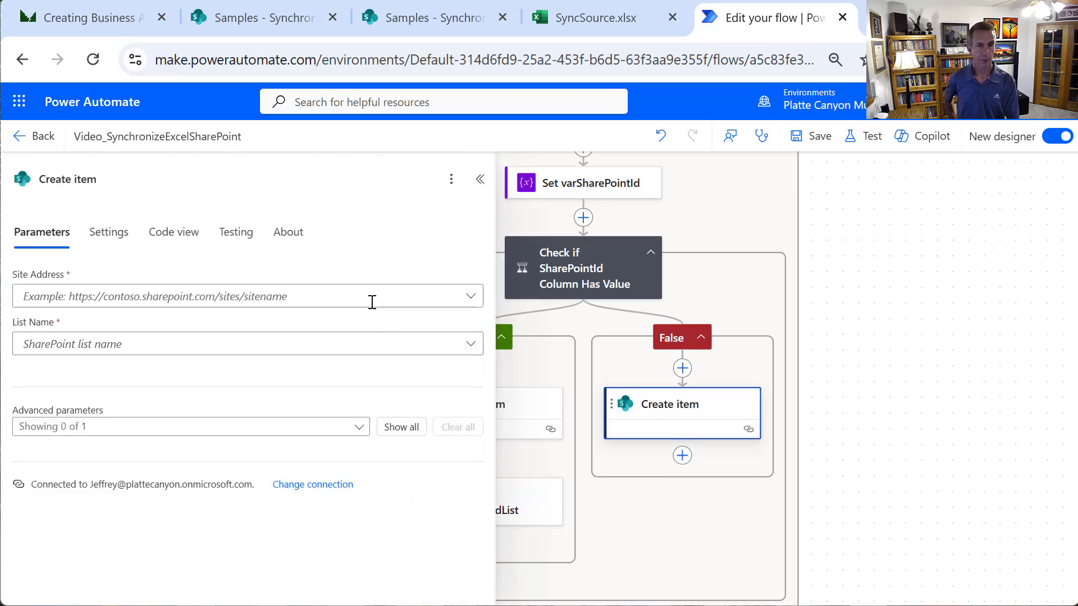
Set the Create item action's site address to Samples and its list name to Synchronization
{"action": "left_click", "coordinate": [431, 310]}
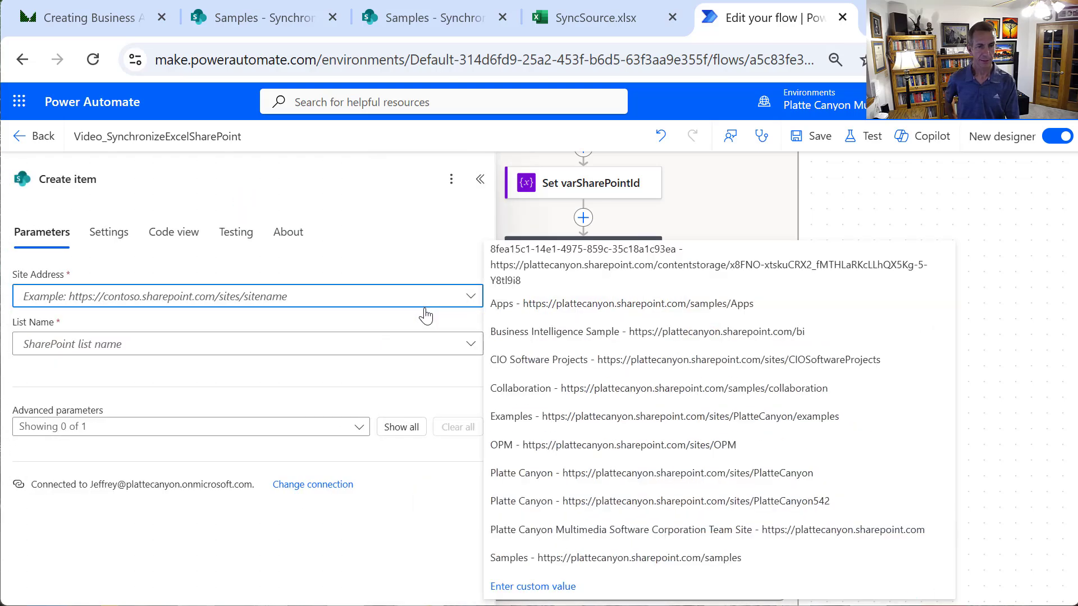
{"action": "left_click", "coordinate": [653, 558]}
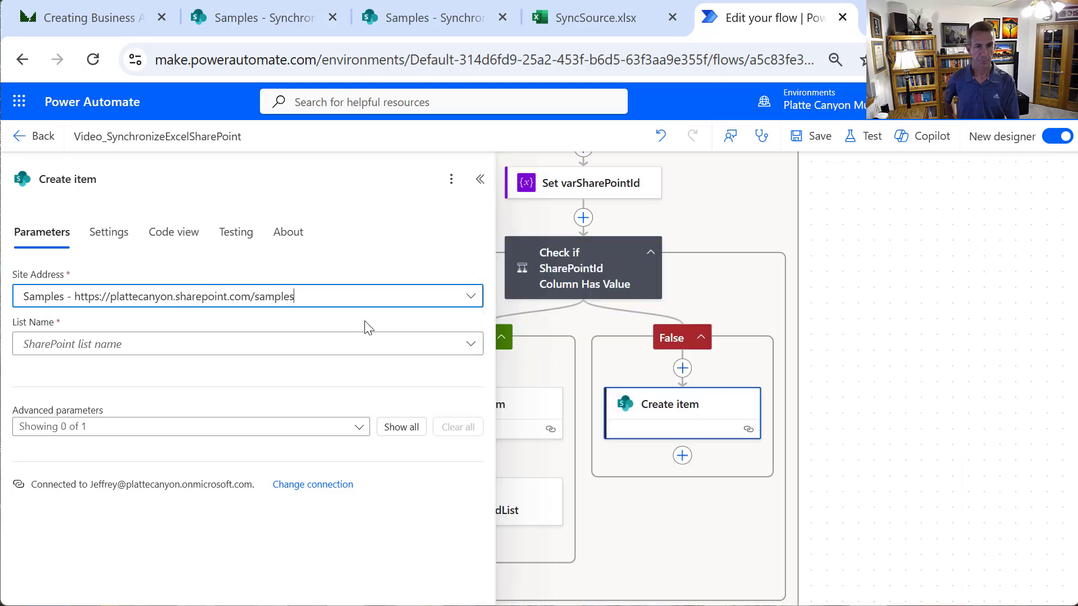
{"action": "left_click", "coordinate": [471, 344]}
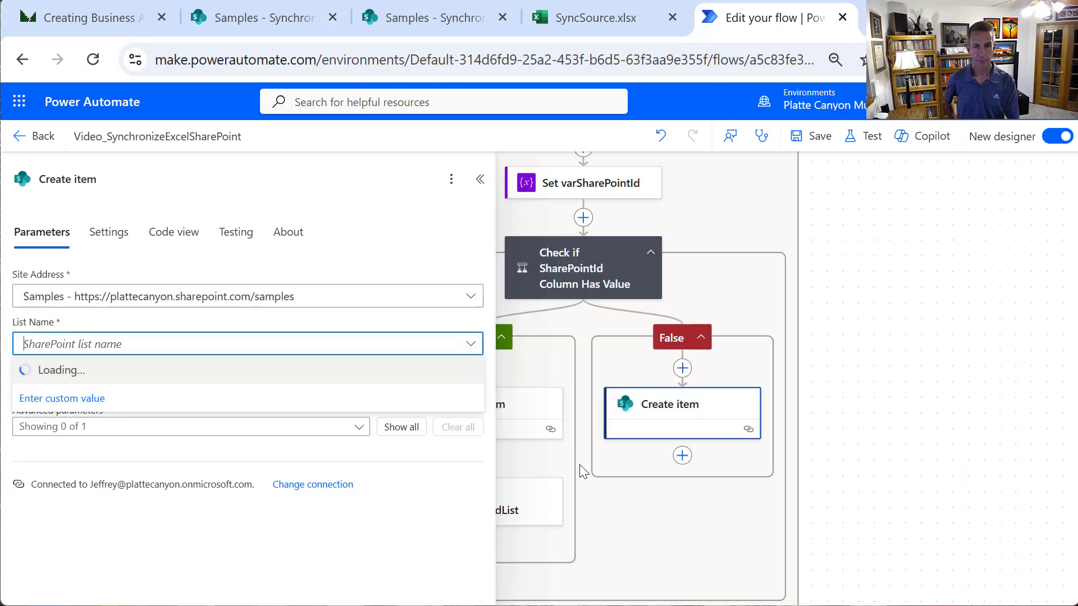
{"action": "scroll", "coordinate": [608, 454], "scroll_direction": "down", "scroll_amount": 8}
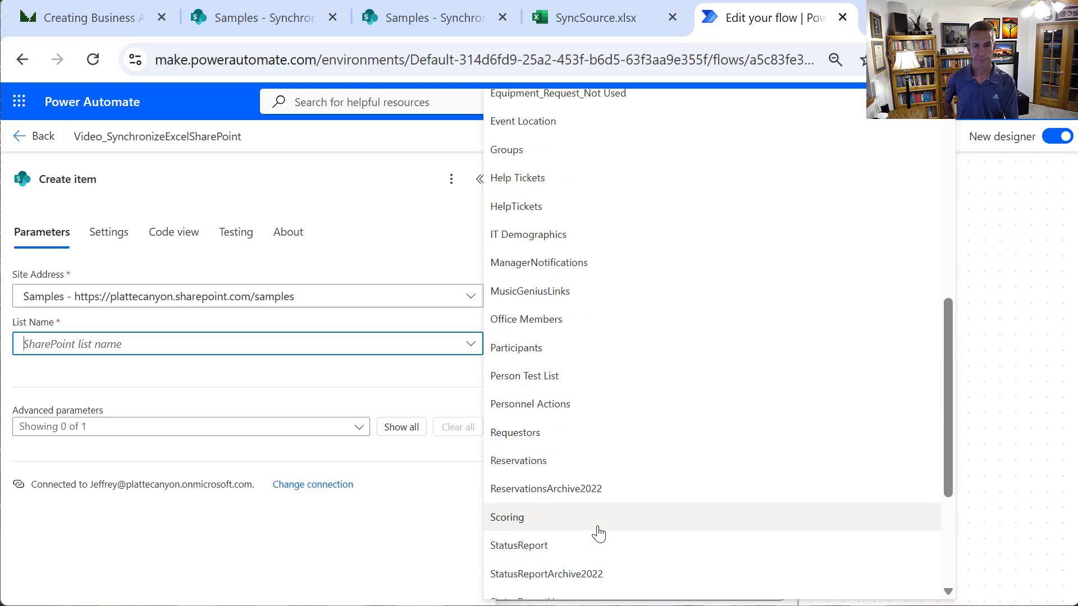
{"action": "scroll", "coordinate": [599, 539], "scroll_direction": "down", "scroll_amount": 2}
{"action": "scroll", "coordinate": [608, 555], "scroll_direction": "up", "scroll_amount": 5}
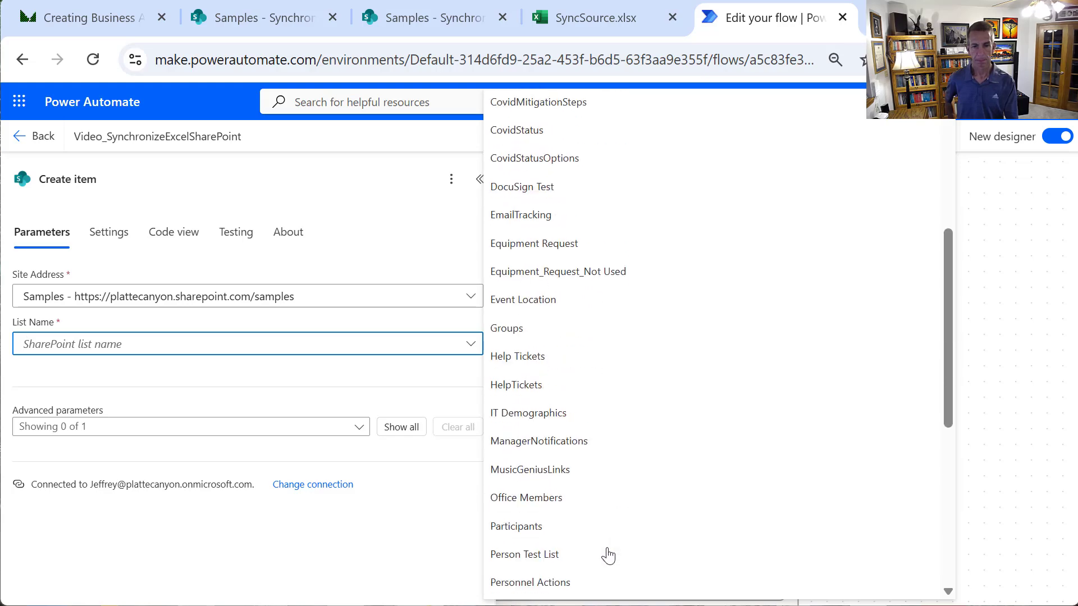
{"action": "left_click", "coordinate": [952, 540]}
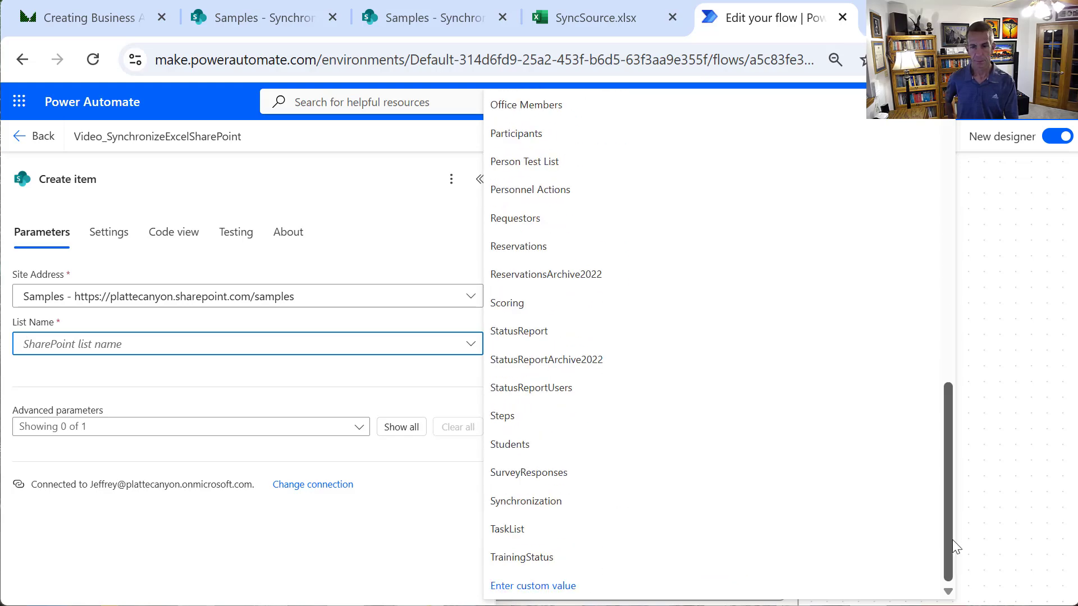
{"action": "left_click", "coordinate": [675, 501]}
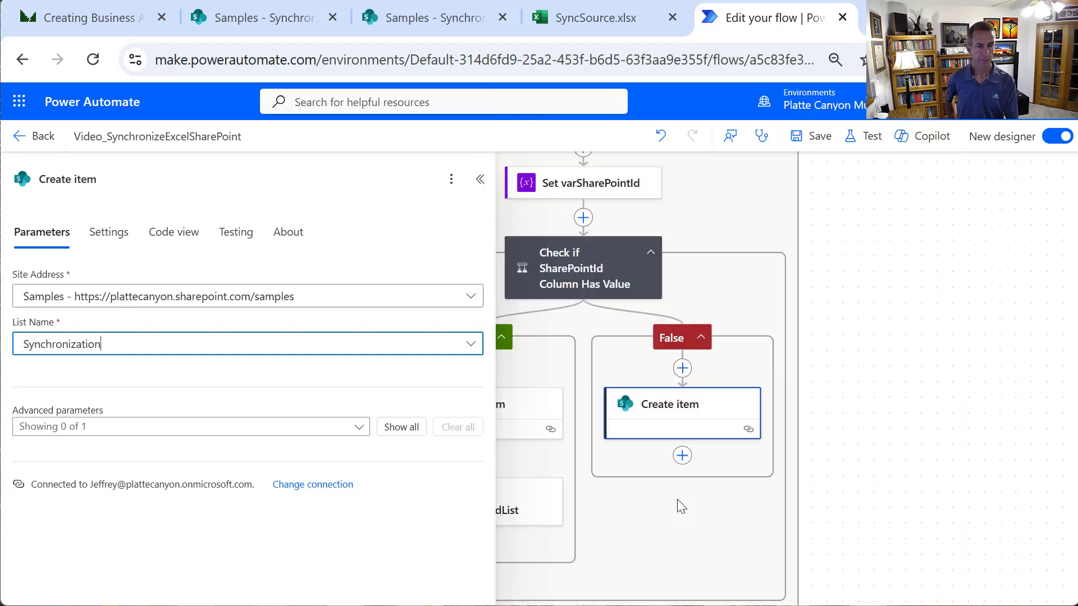
Show all Create item parameters and map Employee ID, Employee Name, Department, Date, Attendance Status and Notes to the matching Excel table columns
{"action": "left_click", "coordinate": [410, 441]}
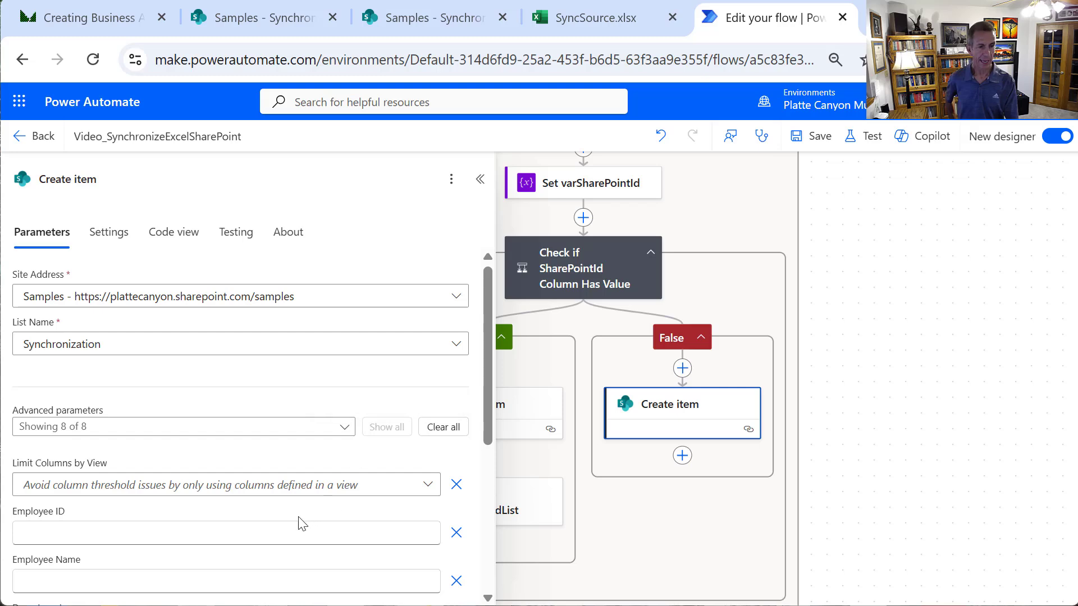
{"action": "left_click", "coordinate": [303, 536]}
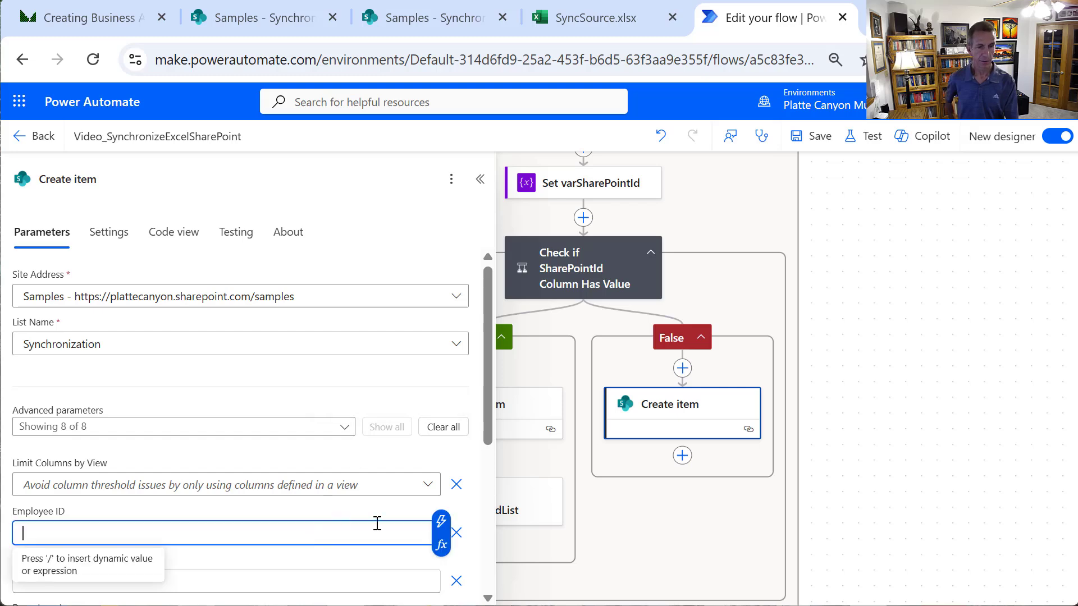
{"action": "left_click", "coordinate": [446, 531]}
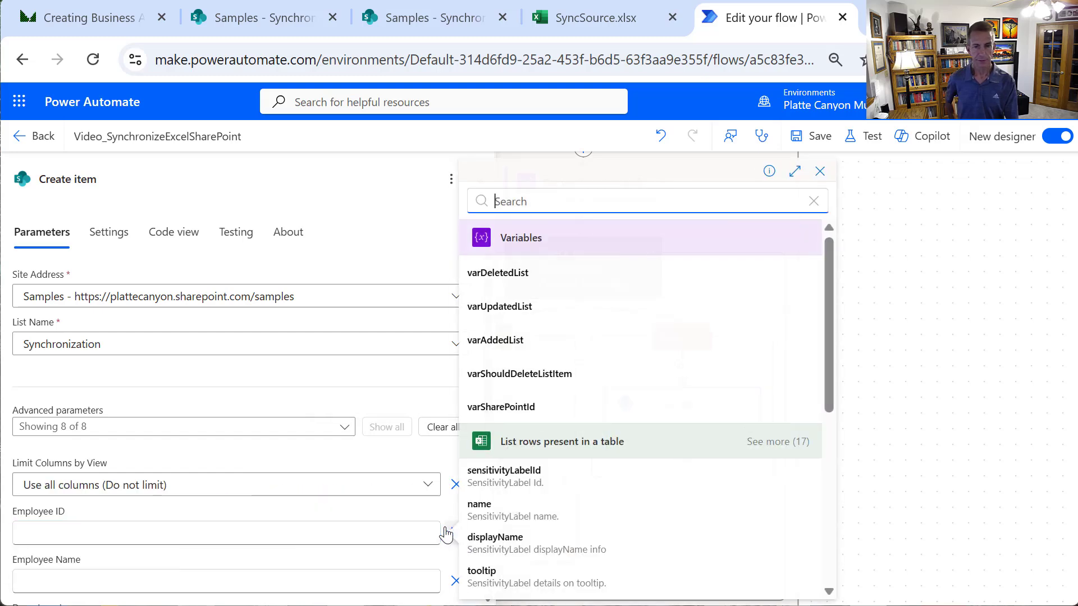
{"action": "left_click", "coordinate": [784, 442]}
{"action": "left_click_drag", "start_coordinate": [833, 351], "coordinate": [855, 483]}
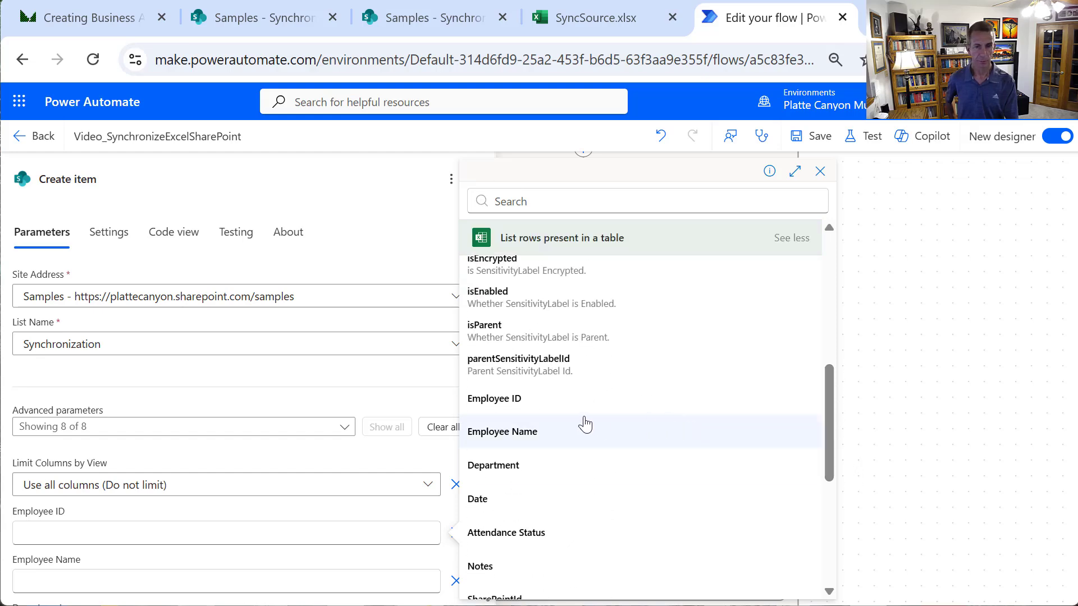
{"action": "left_click", "coordinate": [572, 393]}
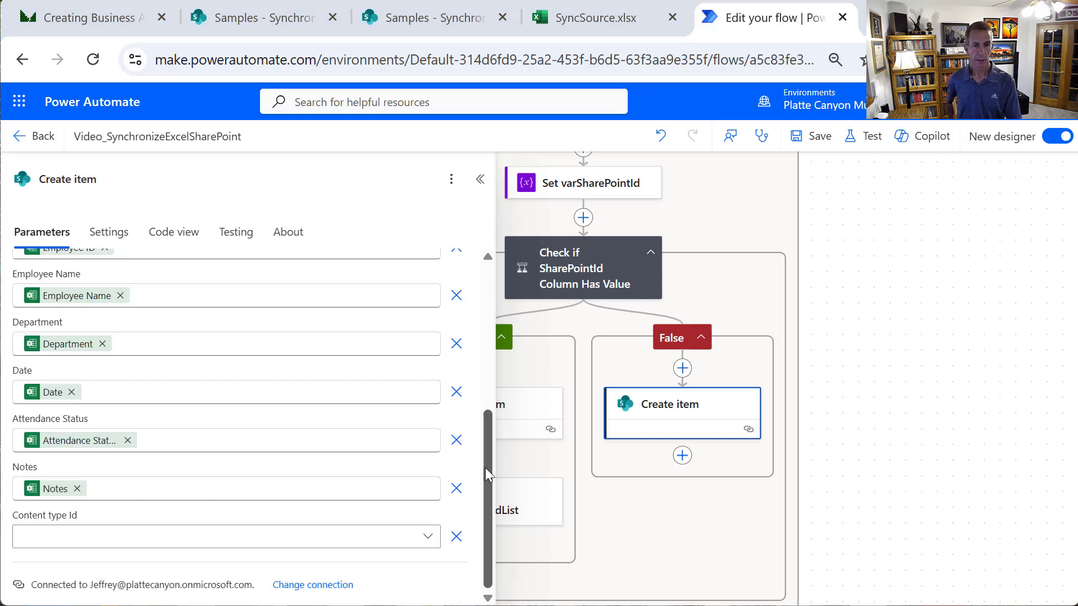
{"action": "scroll", "coordinate": [476, 418], "scroll_direction": "up", "scroll_amount": 5}
{"action": "scroll", "coordinate": [476, 419], "scroll_direction": "down", "scroll_amount": 5}
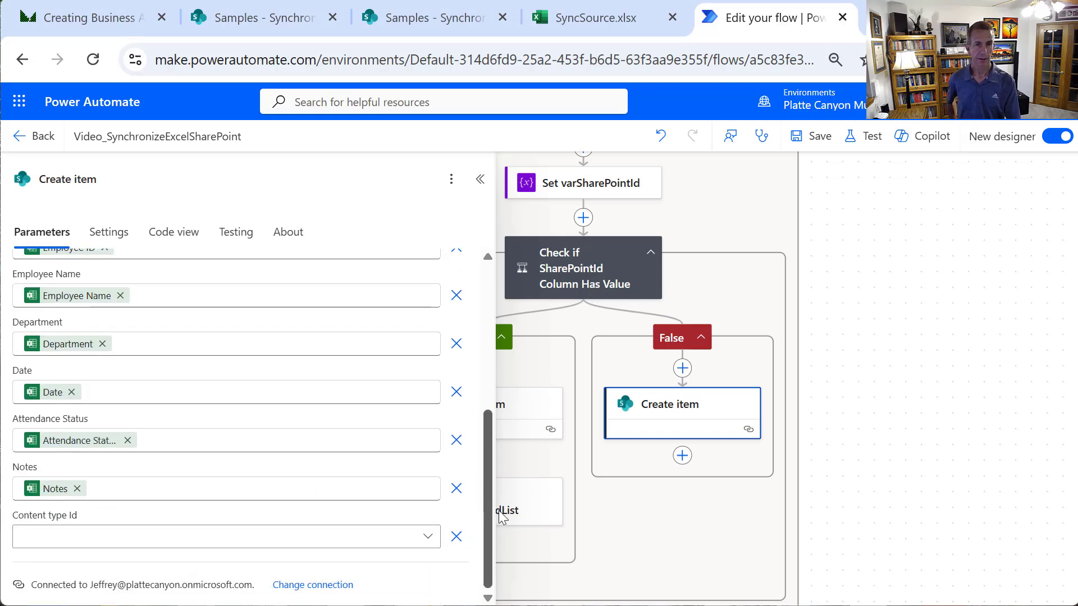
{"action": "left_click", "coordinate": [480, 180]}
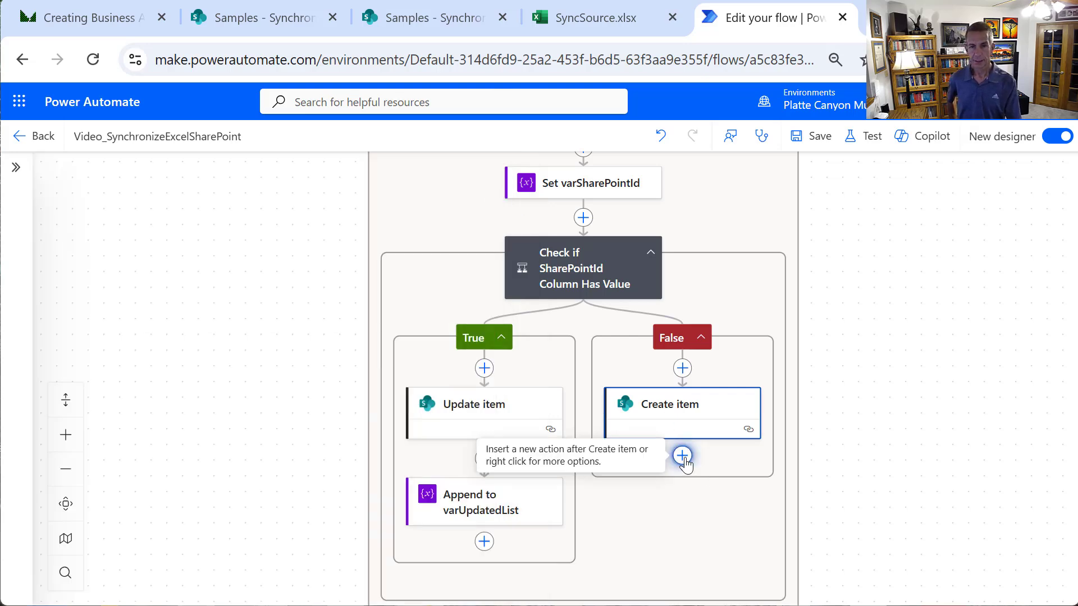
Add an Excel Online (Business) Update a row action after Create item and rename it Write SharePointId to Excel
{"action": "left_click", "coordinate": [683, 455]}
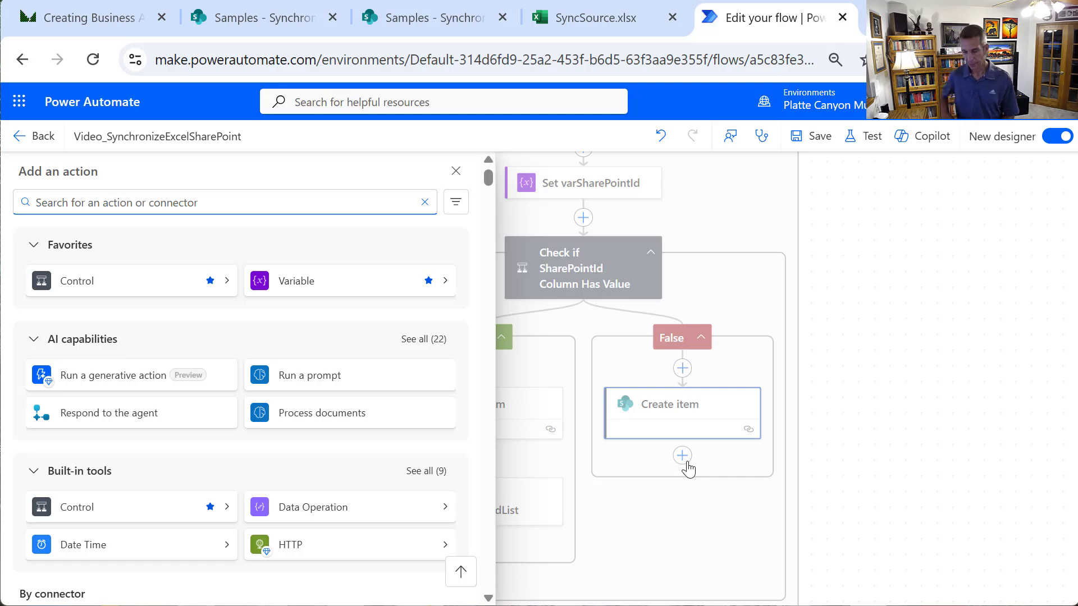
{"action": "type", "text": "Excel"}
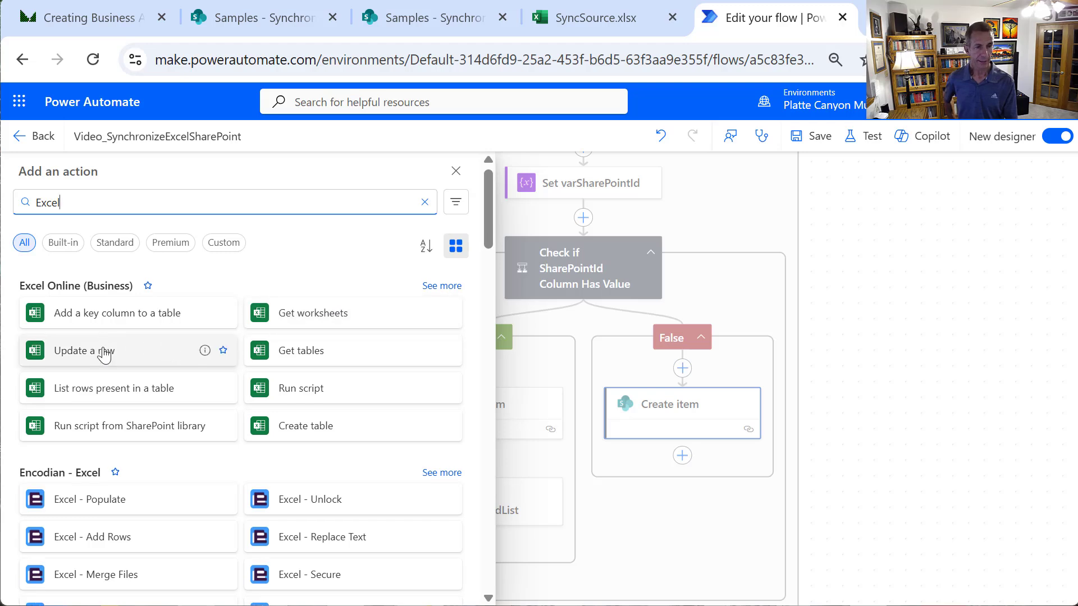
{"action": "left_click", "coordinate": [104, 353]}
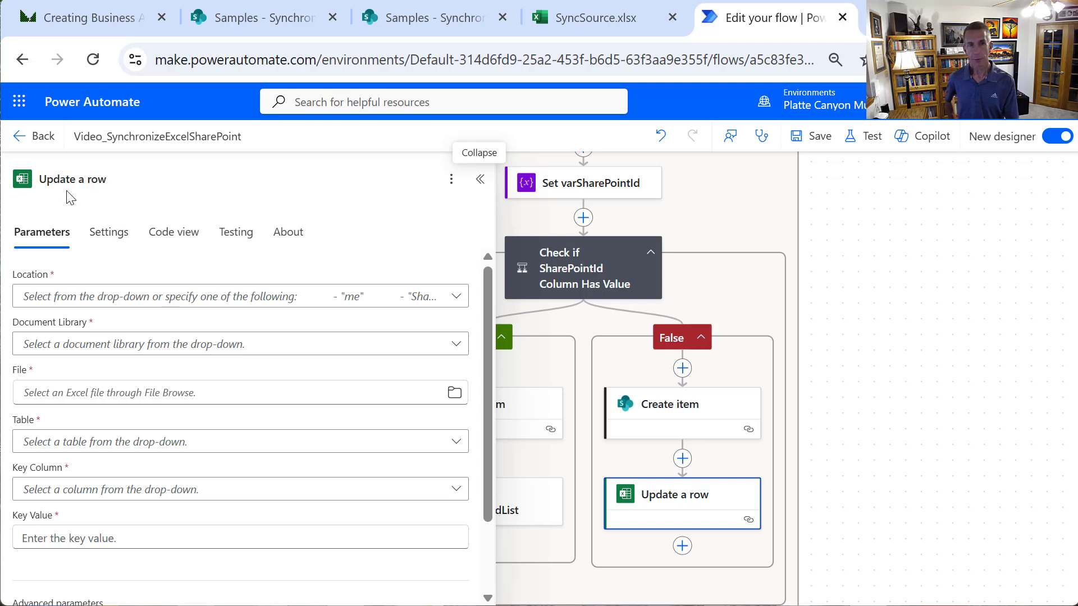
{"action": "left_click_drag", "start_coordinate": [122, 176], "coordinate": [25, 174]}
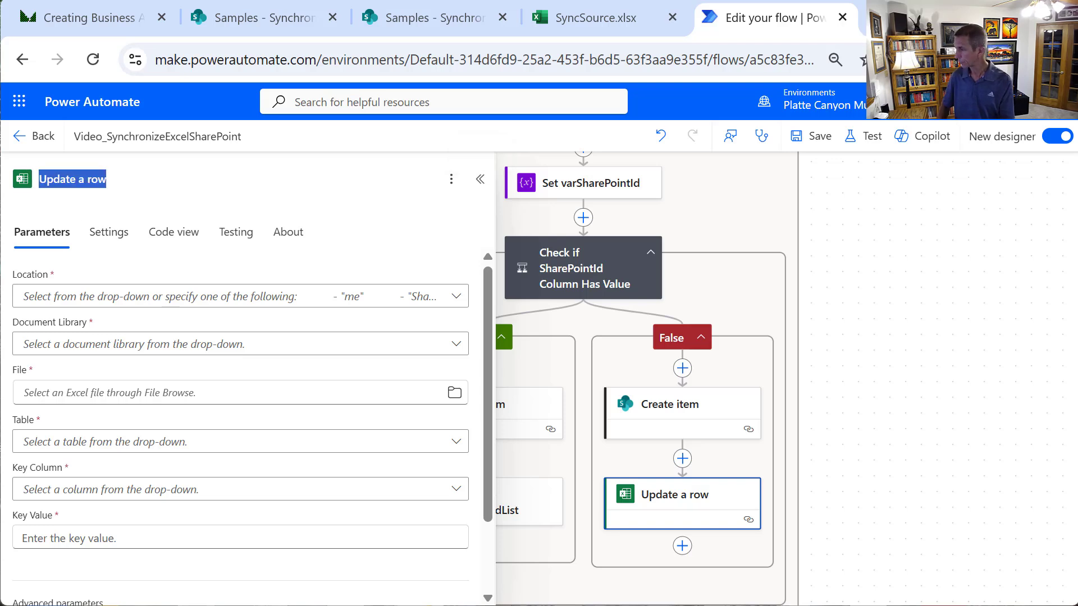
{"action": "type", "text": "Wri"}
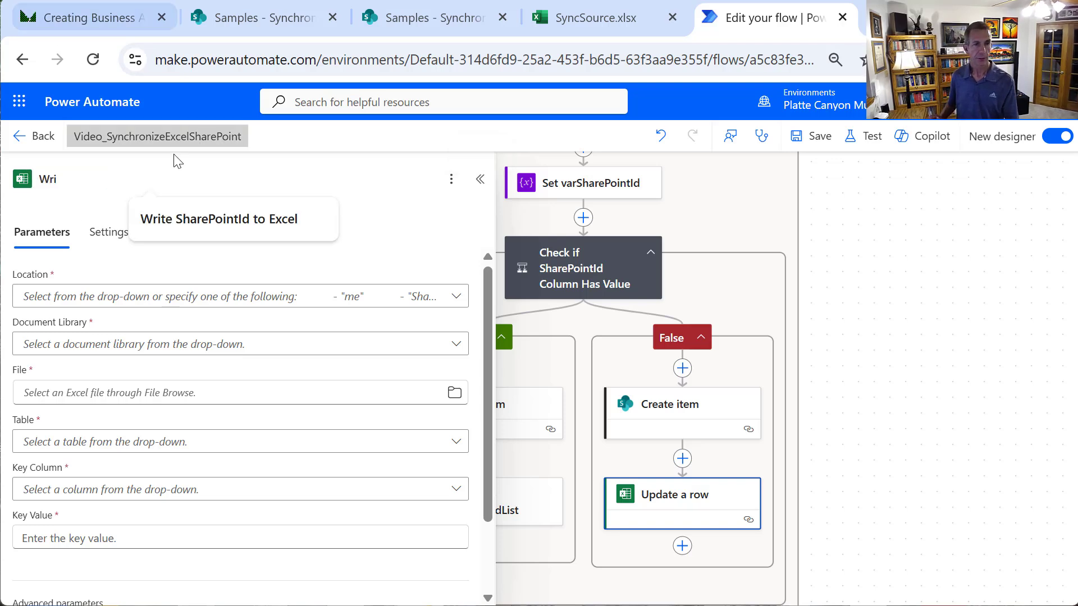
{"action": "left_click", "coordinate": [207, 228]}
Point the Write SharePointId to Excel action to the Samples SharePoint site, Documents library and the file /Synchronization/SyncSource.xlsx
{"action": "left_click", "coordinate": [266, 296]}
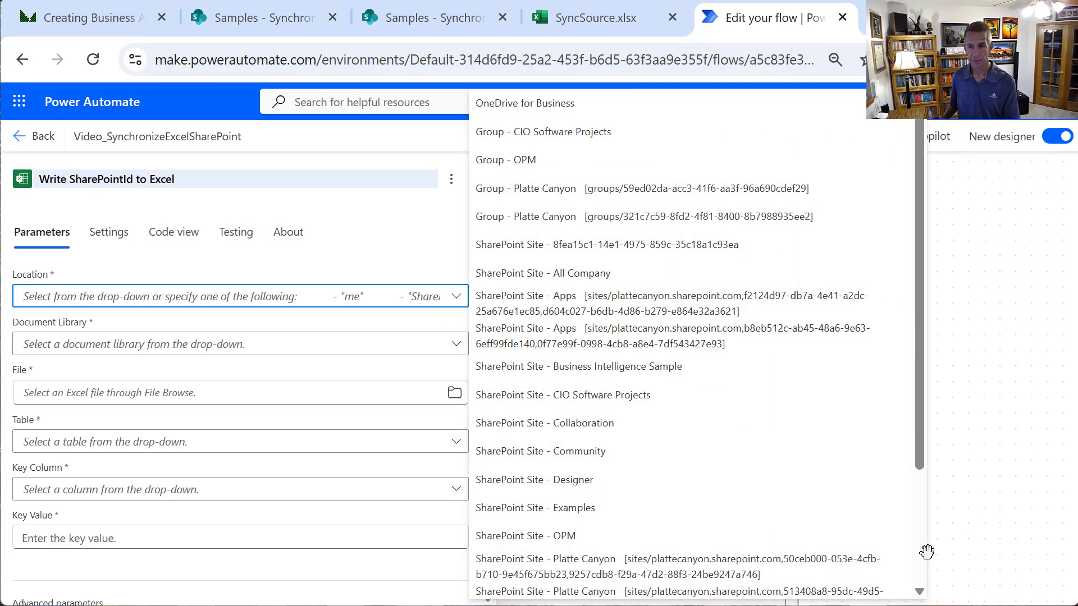
{"action": "scroll", "coordinate": [925, 558], "scroll_direction": "down", "scroll_amount": 3}
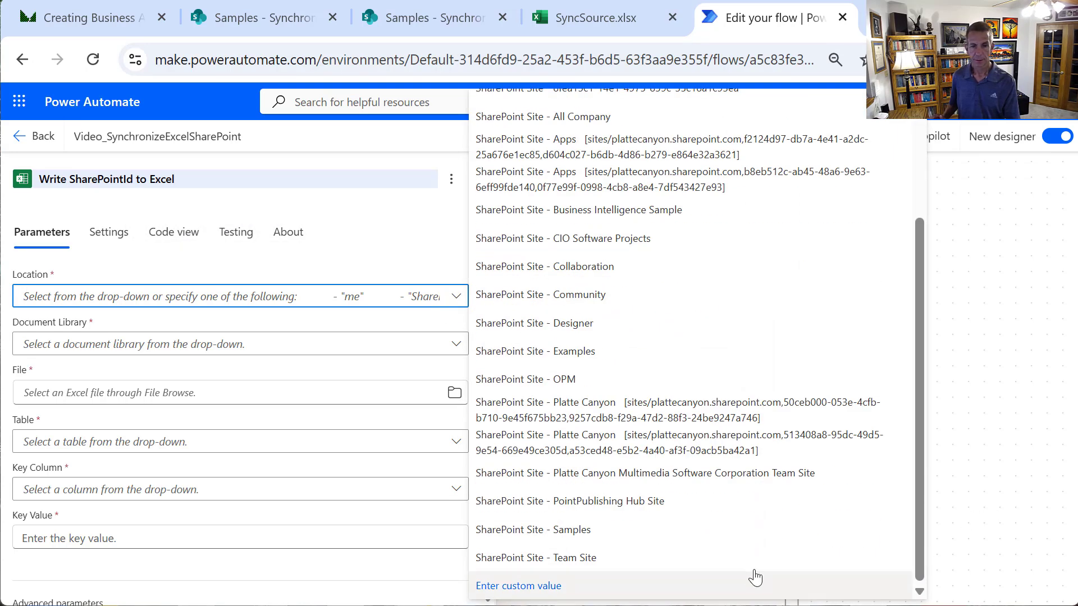
{"action": "left_click", "coordinate": [581, 531]}
{"action": "left_click", "coordinate": [453, 348]}
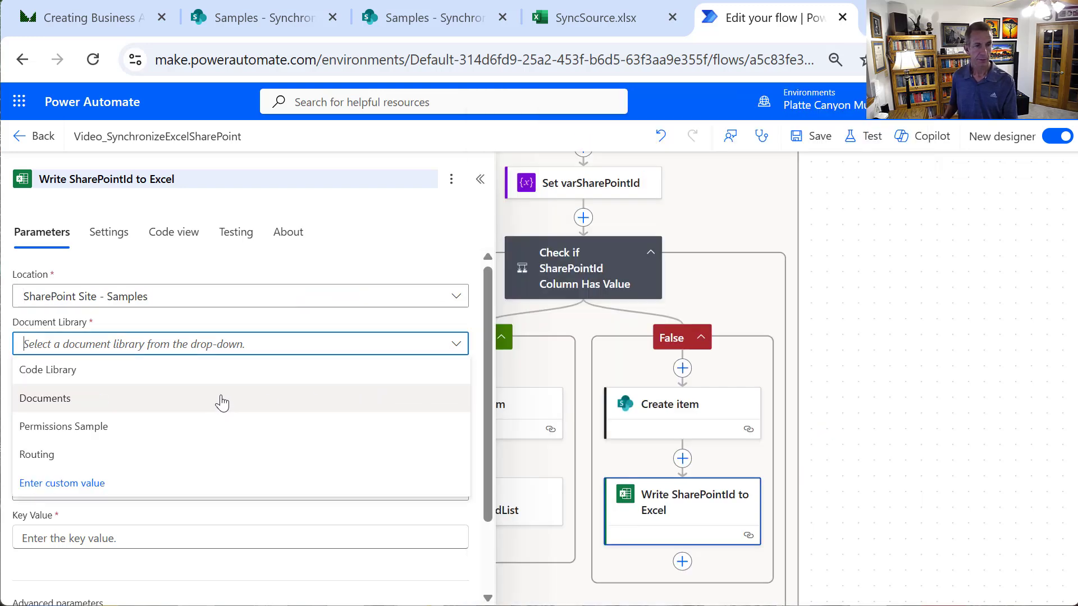
{"action": "left_click", "coordinate": [220, 398]}
{"action": "left_click", "coordinate": [455, 393]}
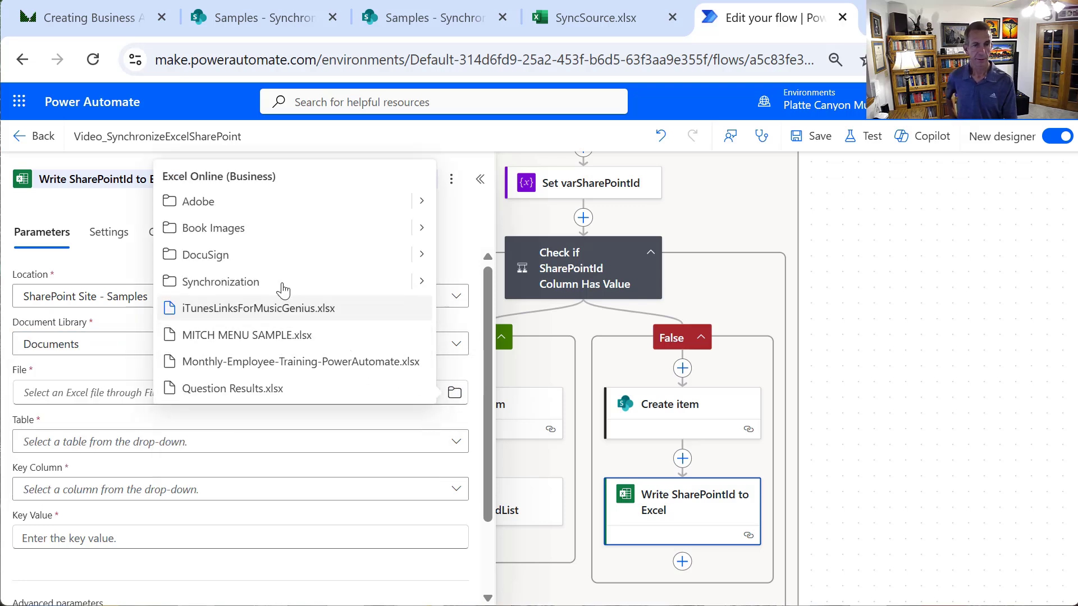
{"action": "left_click", "coordinate": [421, 282]}
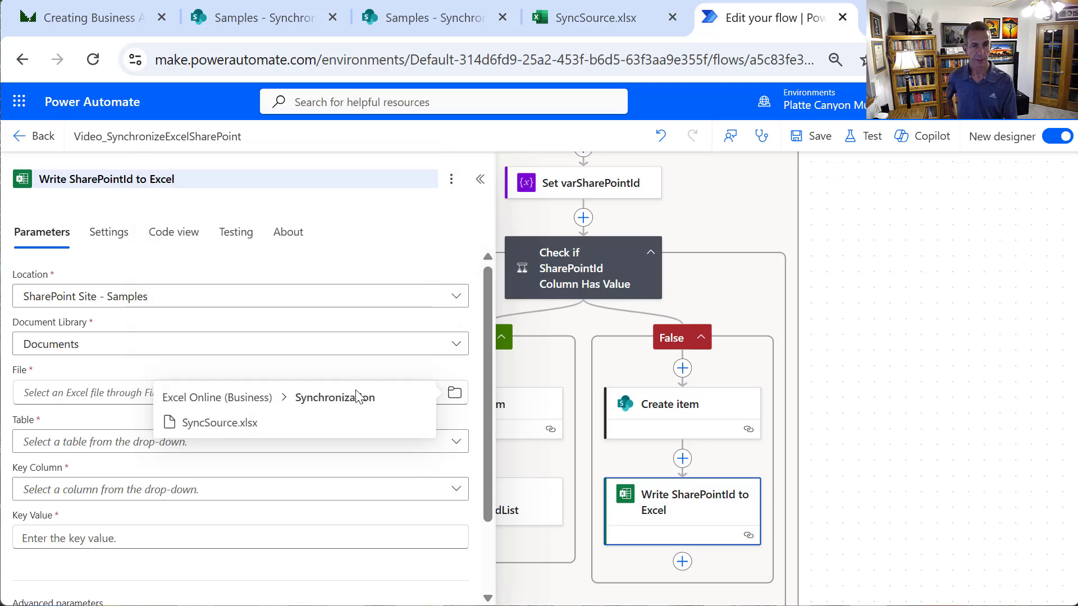
{"action": "left_click", "coordinate": [228, 422]}
Choose EmployeeAttendance as the table and Employee ID as the key column for the Excel row update
{"action": "left_click", "coordinate": [254, 443]}
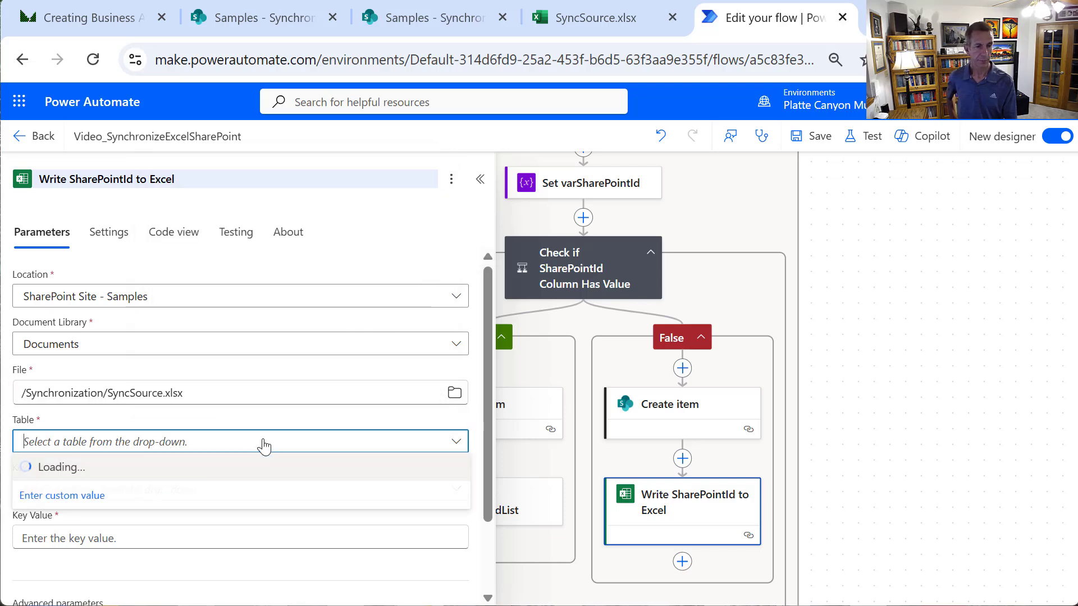
{"action": "left_click", "coordinate": [201, 475]}
{"action": "left_click", "coordinate": [235, 488]}
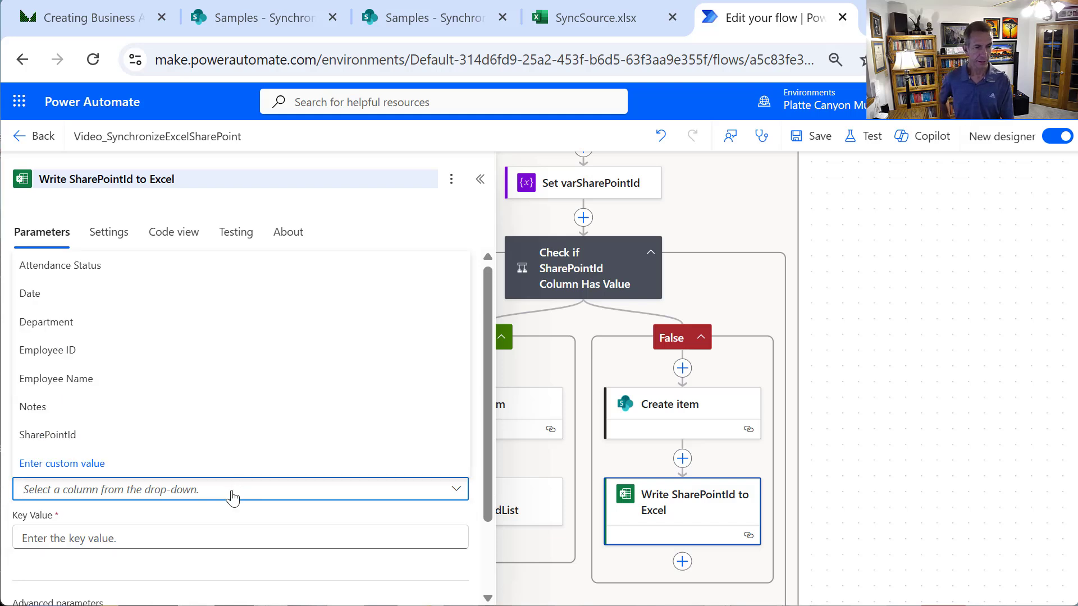
{"action": "left_click", "coordinate": [232, 498]}
{"action": "left_click", "coordinate": [456, 488]}
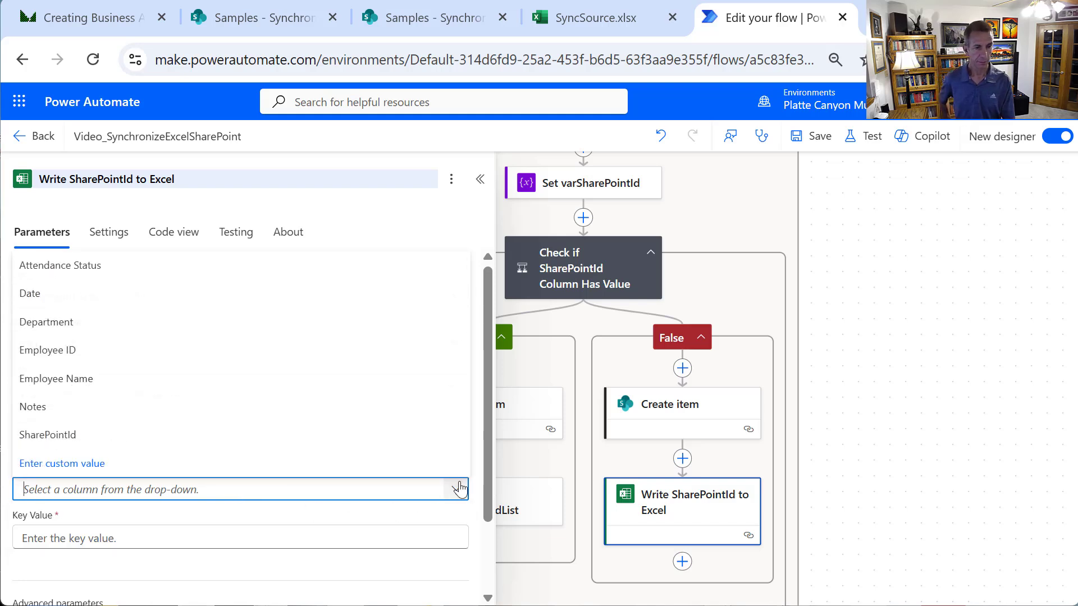
{"action": "left_click", "coordinate": [113, 354]}
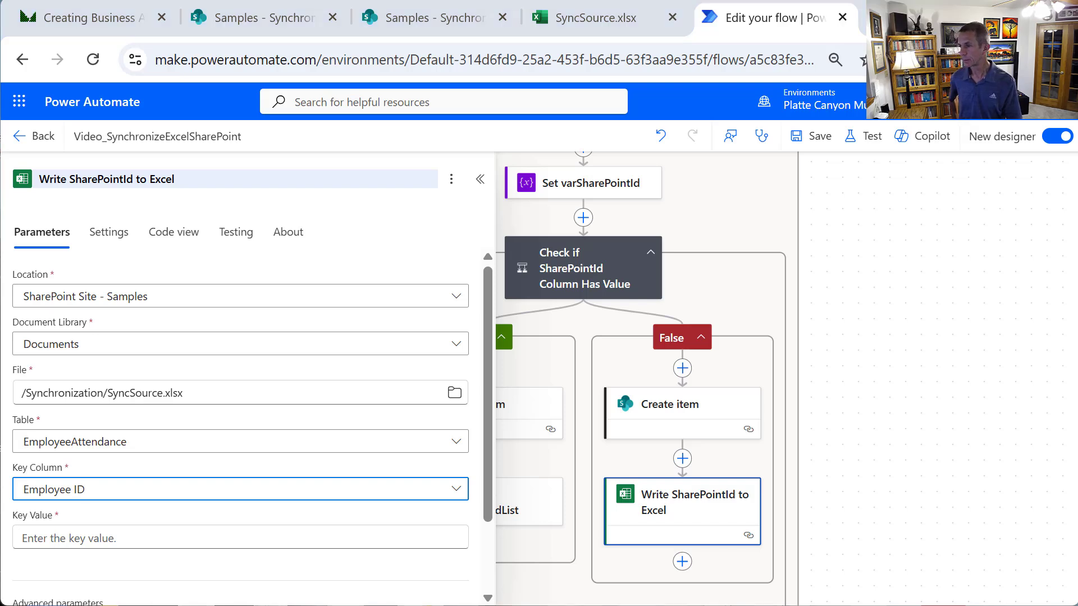
Set the key value of the Excel row update to Employee ID from List rows present in a table
{"action": "left_click", "coordinate": [116, 534]}
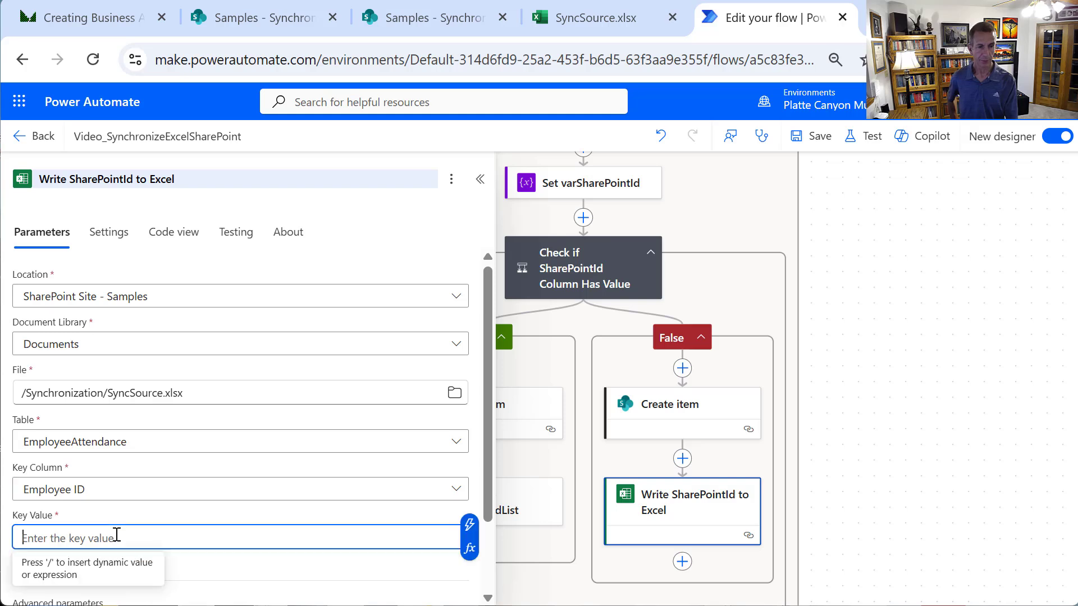
{"action": "left_click", "coordinate": [468, 536]}
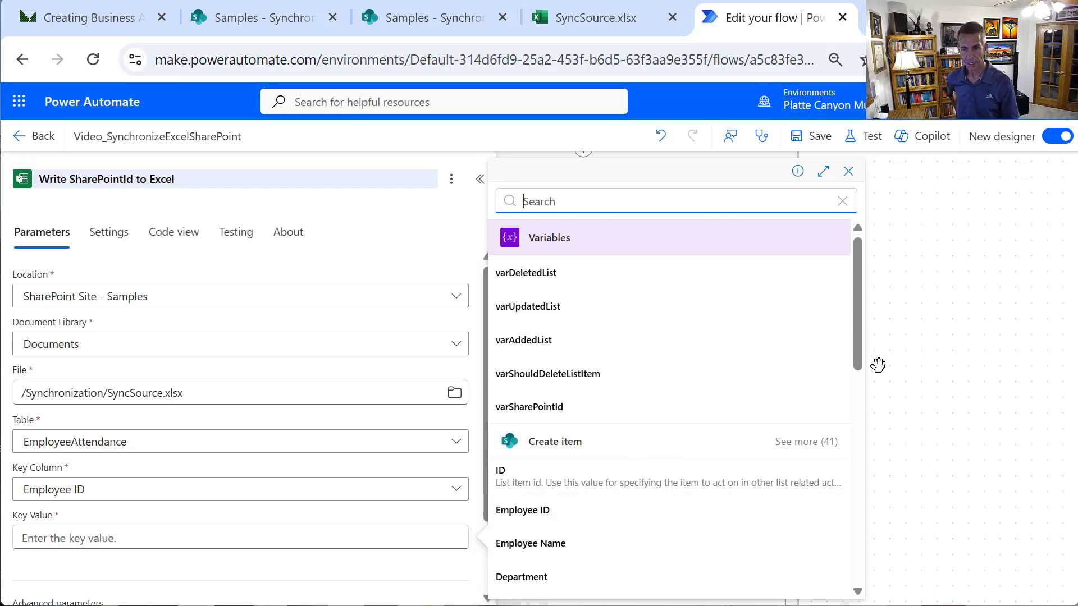
{"action": "left_click_drag", "start_coordinate": [856, 364], "coordinate": [858, 387]}
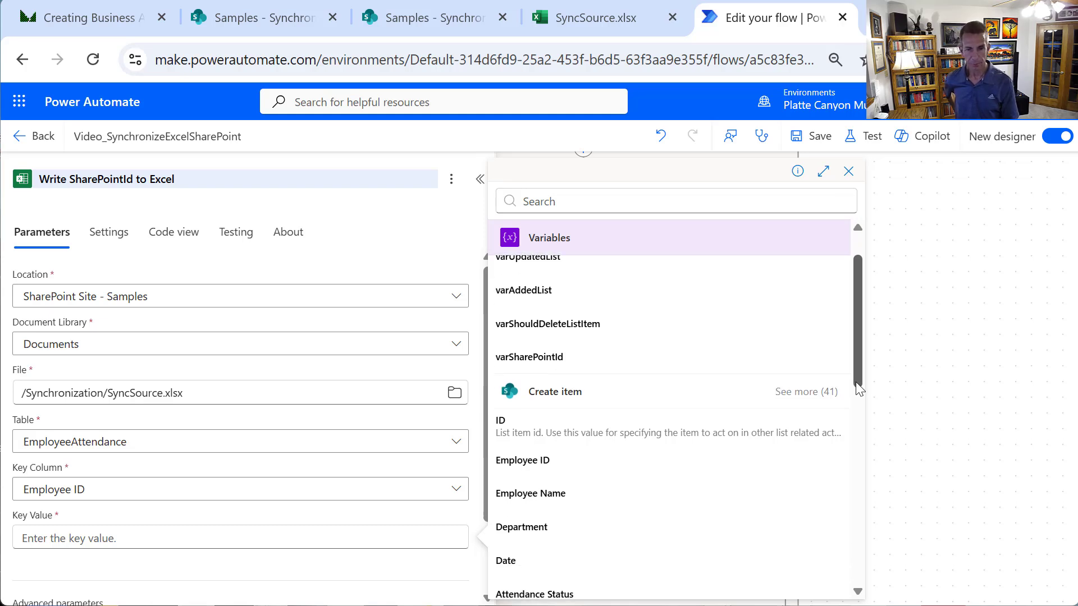
{"action": "left_click_drag", "start_coordinate": [856, 383], "coordinate": [846, 446]}
{"action": "scroll", "coordinate": [846, 449], "scroll_direction": "down", "scroll_amount": 3}
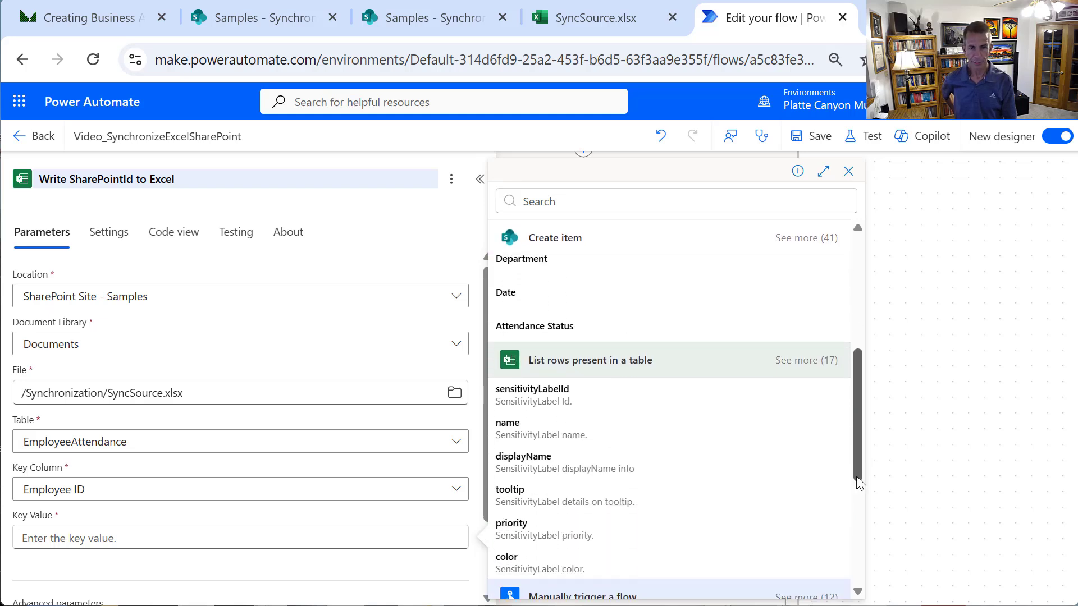
{"action": "left_click", "coordinate": [795, 291]}
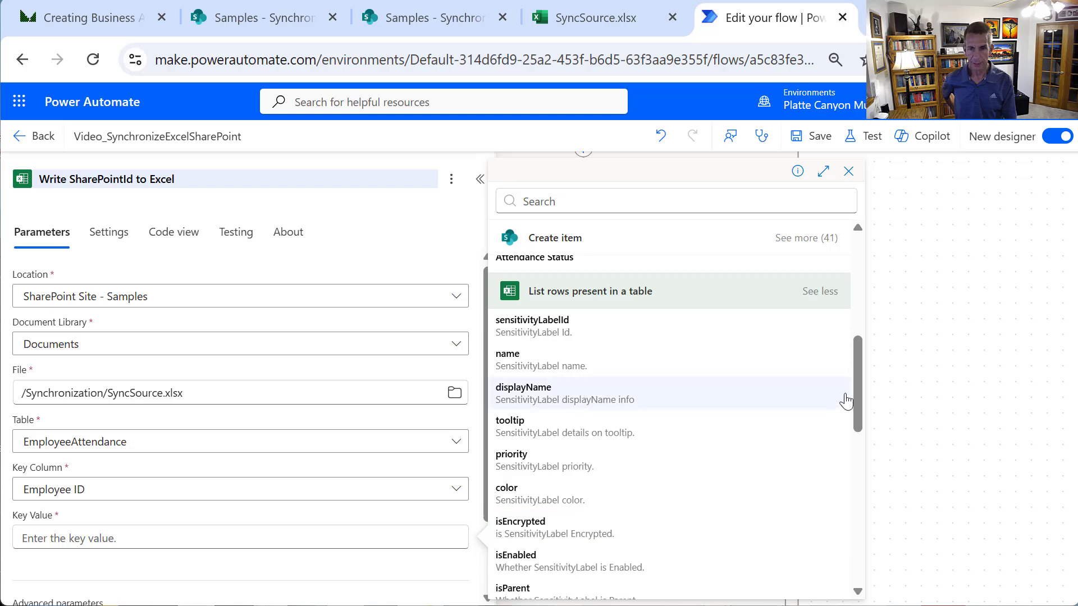
{"action": "left_click_drag", "start_coordinate": [856, 395], "coordinate": [879, 493]}
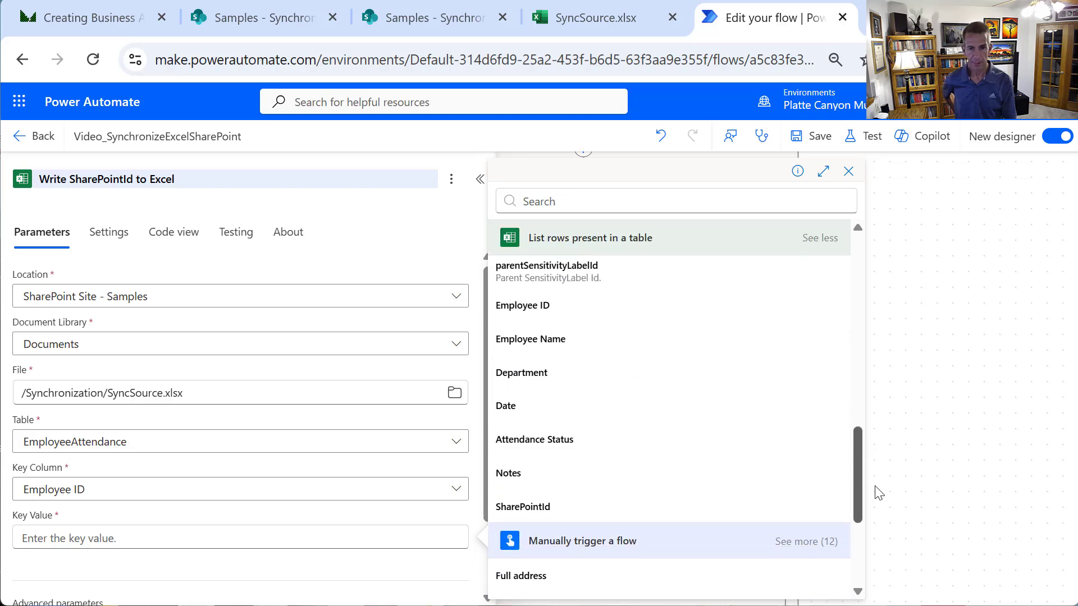
{"action": "left_click", "coordinate": [526, 308]}
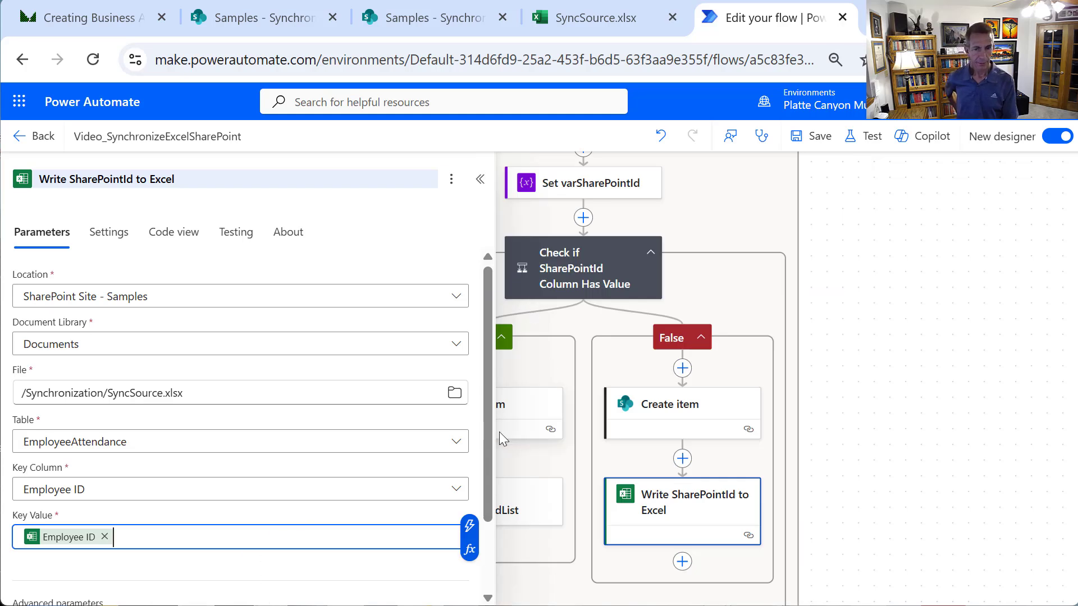
Show the SharePointId advanced parameter in Write SharePointId to Excel and map it to the ID from Create item
{"action": "left_click_drag", "start_coordinate": [484, 439], "coordinate": [487, 517]}
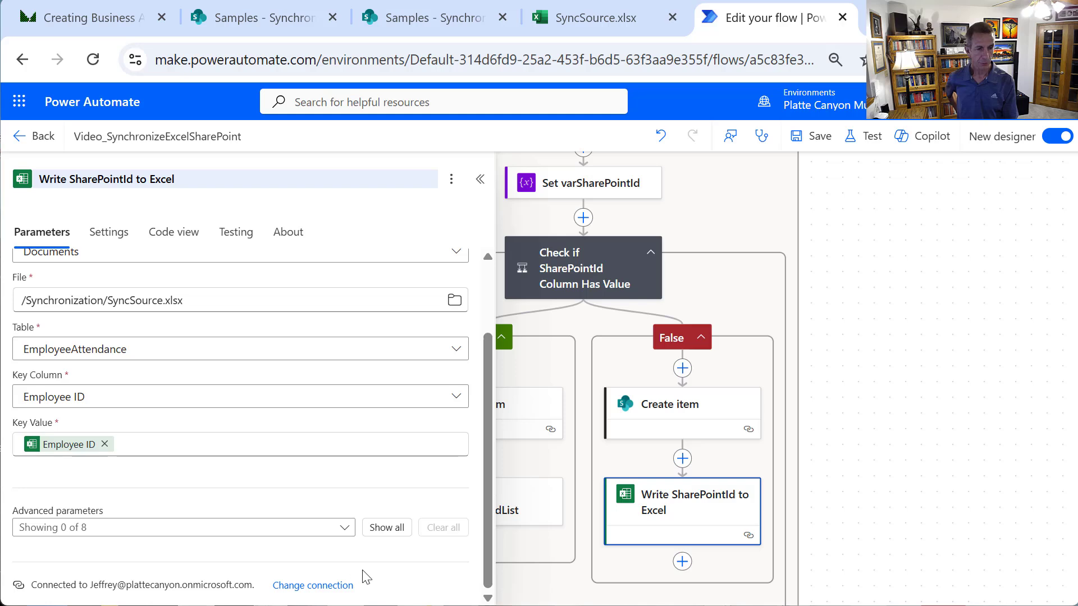
{"action": "left_click", "coordinate": [309, 538]}
{"action": "left_click", "coordinate": [135, 505]}
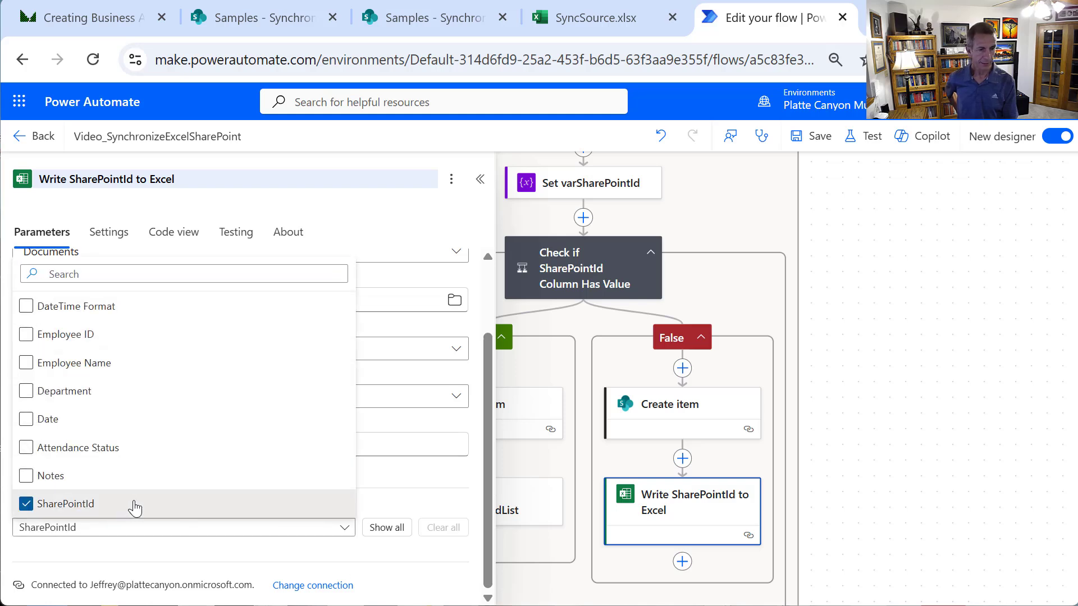
{"action": "left_click", "coordinate": [415, 560]}
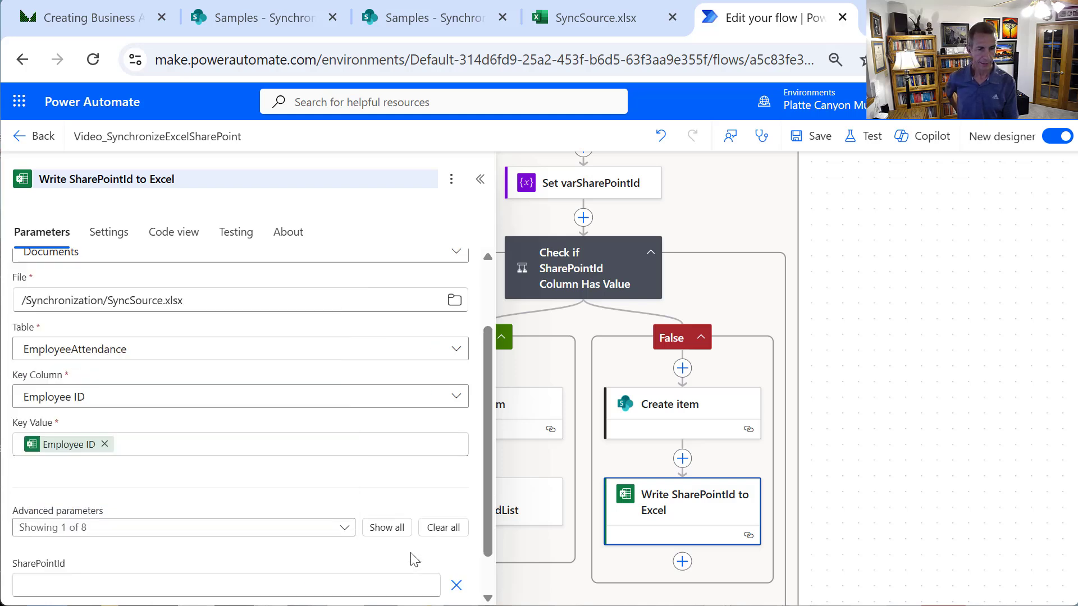
{"action": "left_click", "coordinate": [332, 580]}
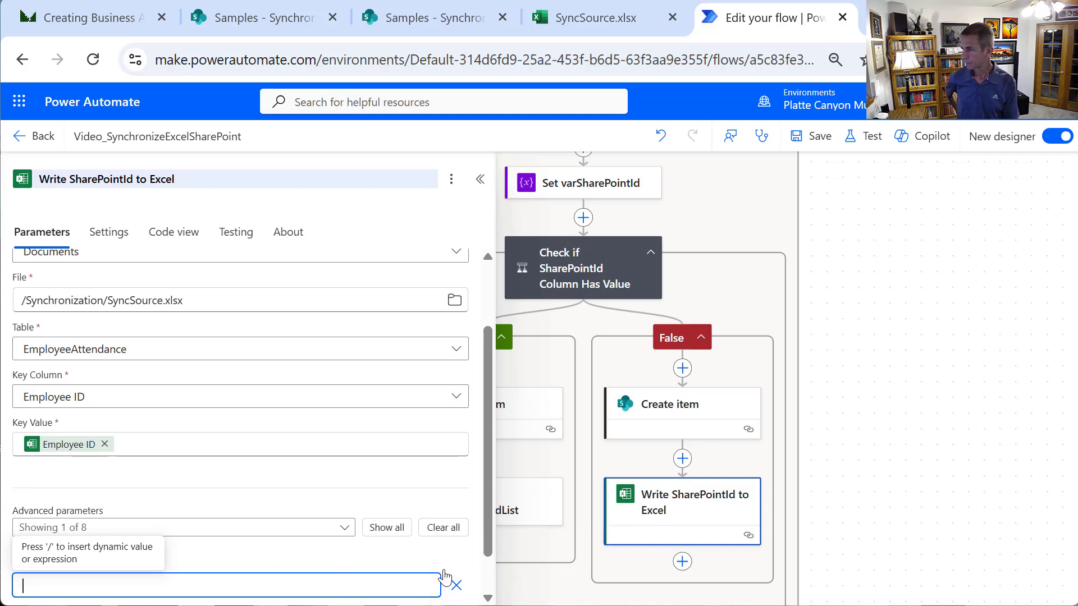
{"action": "left_click", "coordinate": [447, 578]}
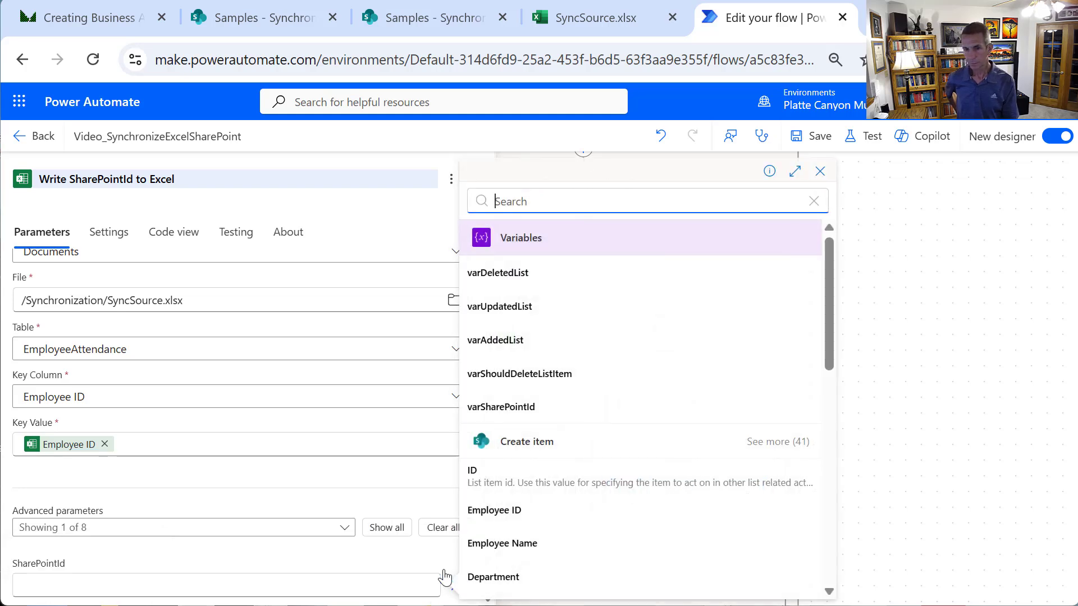
{"action": "left_click", "coordinate": [529, 480]}
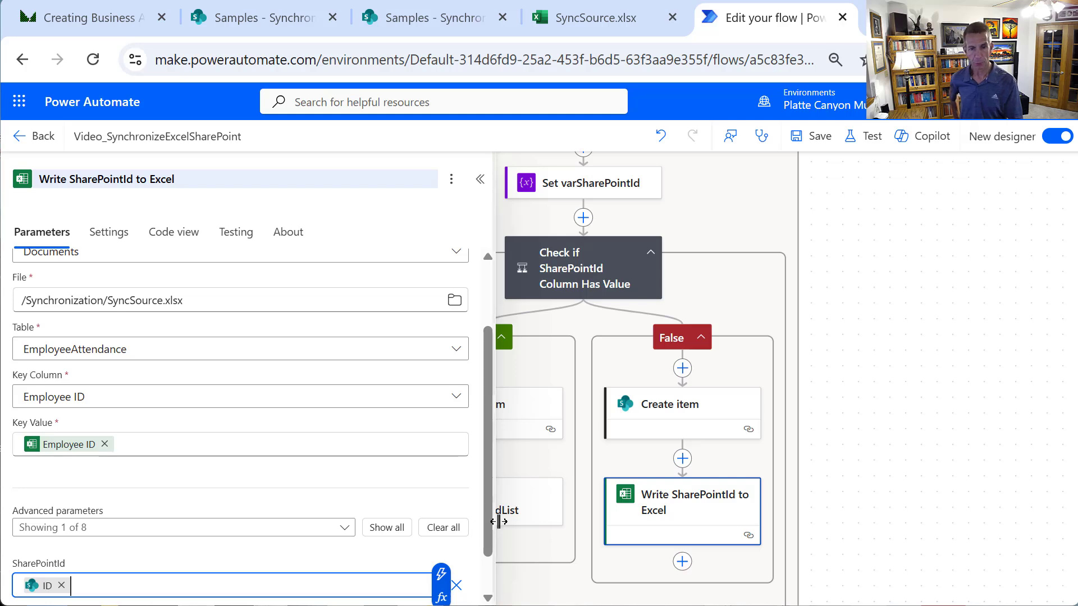
{"action": "key", "text": "Escape"}
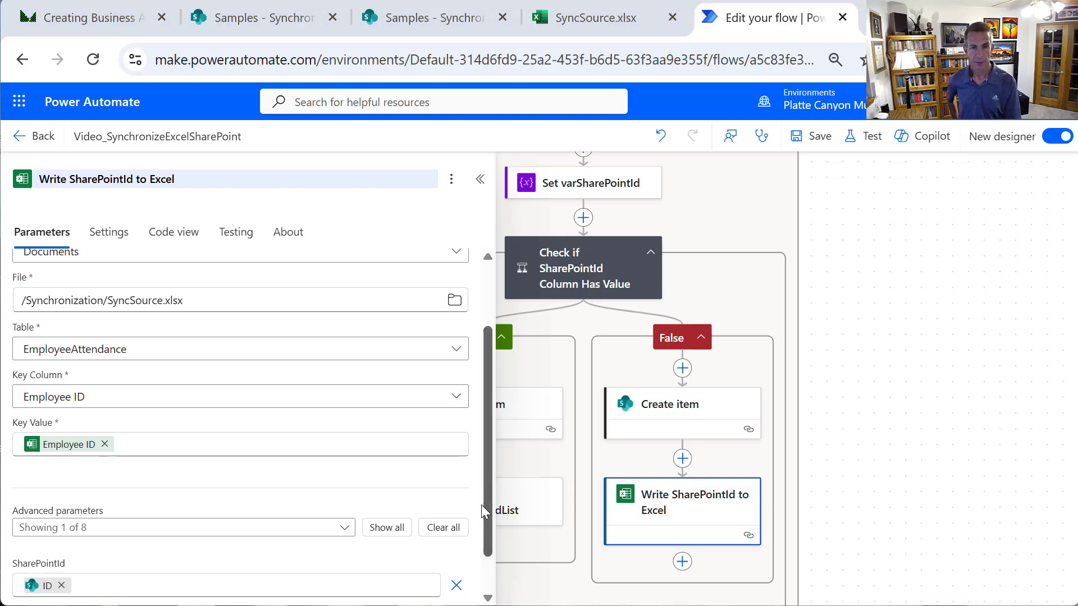
{"action": "left_click_drag", "start_coordinate": [487, 523], "coordinate": [484, 545]}
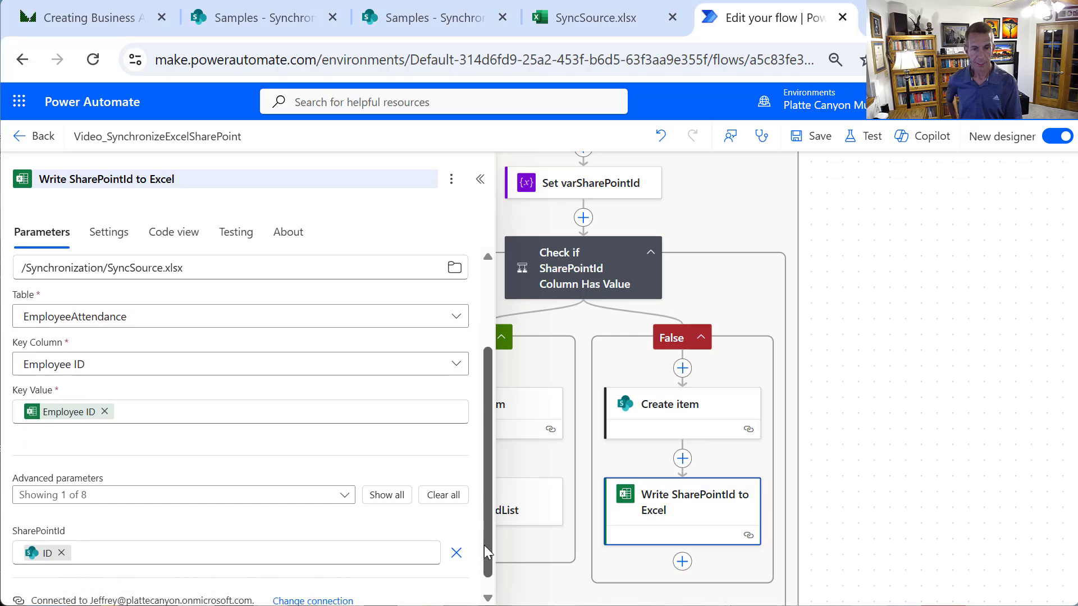
Add a Set variable action after Write SharePointId to Excel and choose varSharePointId as its variable
{"action": "left_click", "coordinate": [682, 561]}
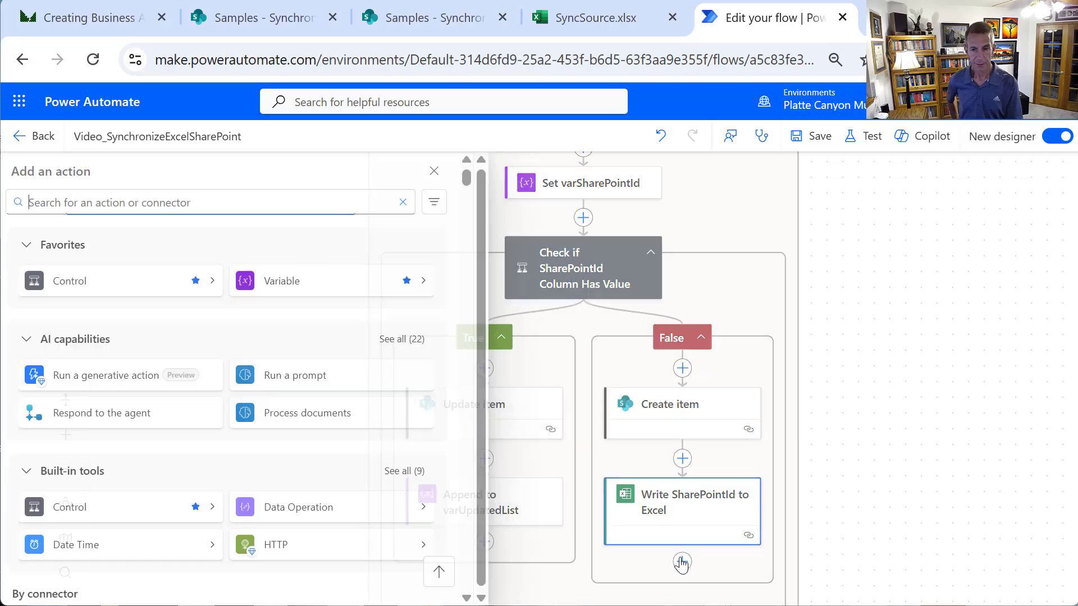
{"action": "left_click", "coordinate": [324, 283]}
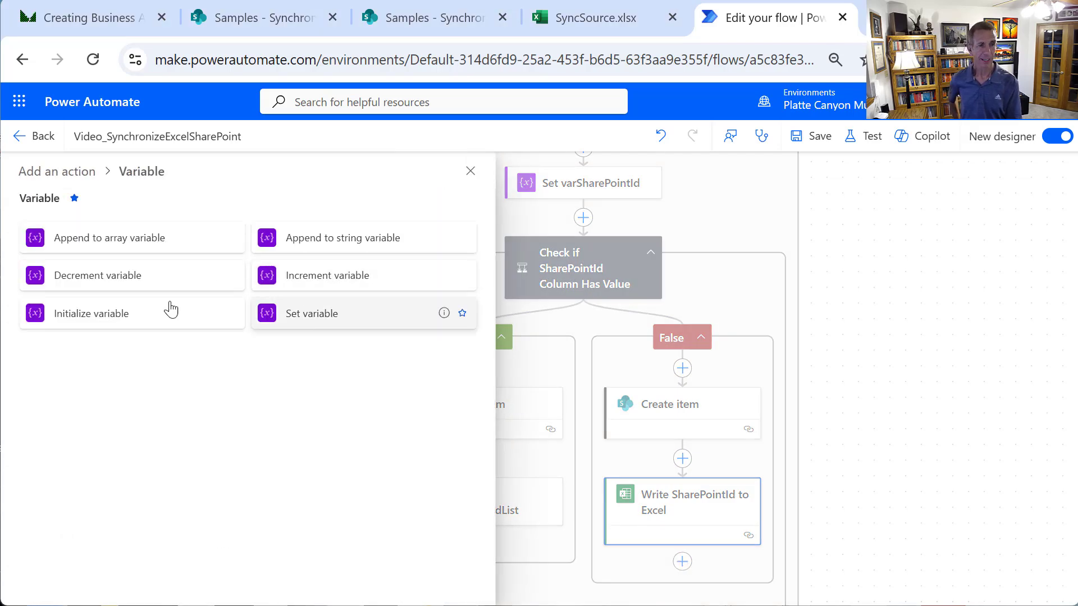
{"action": "left_click", "coordinate": [301, 319]}
{"action": "left_click", "coordinate": [139, 306]}
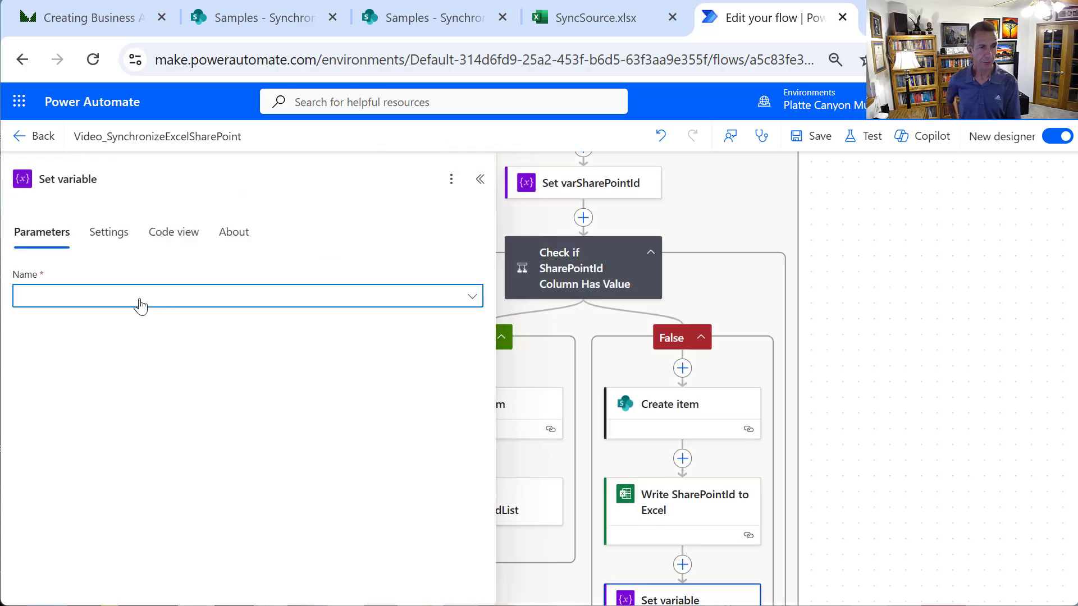
{"action": "left_click", "coordinate": [130, 434]}
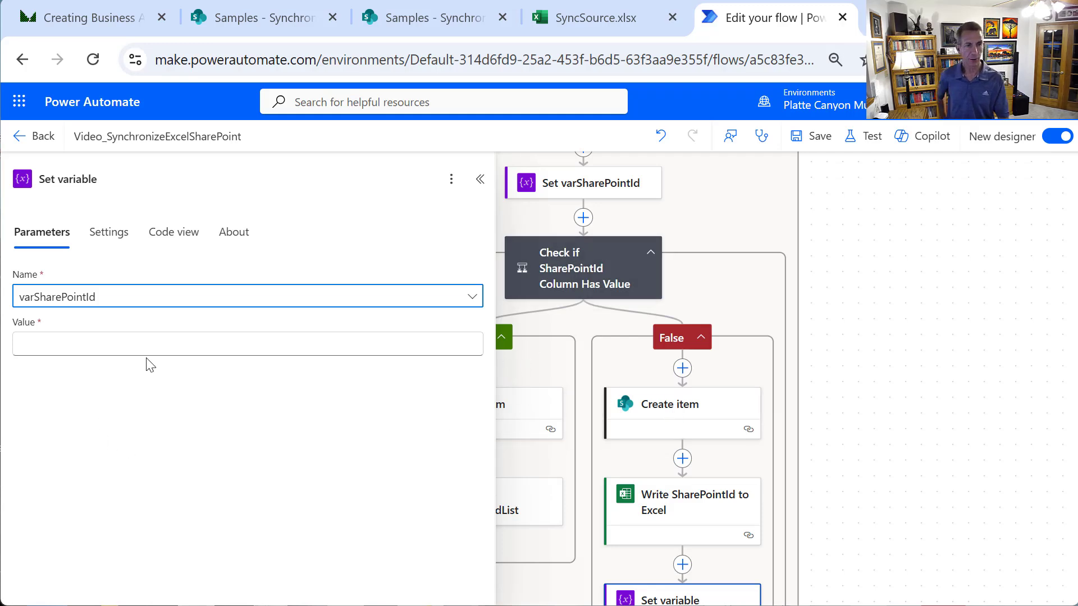
Set the variable's value to the expression string(outputs('Create_item')?['body/ID'])
{"action": "left_click", "coordinate": [160, 345]}
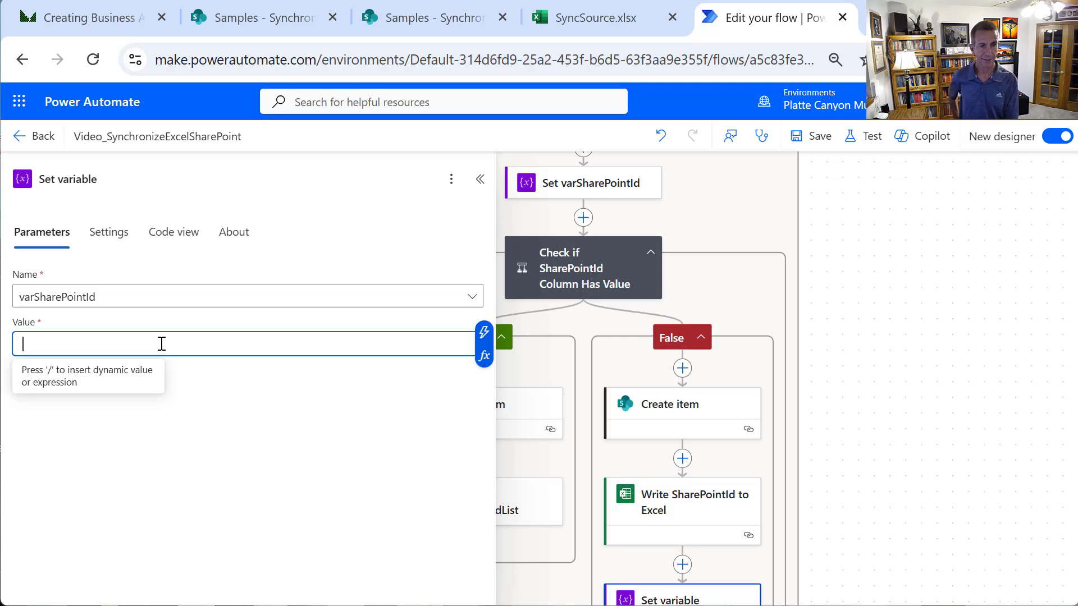
{"action": "left_click", "coordinate": [486, 358]}
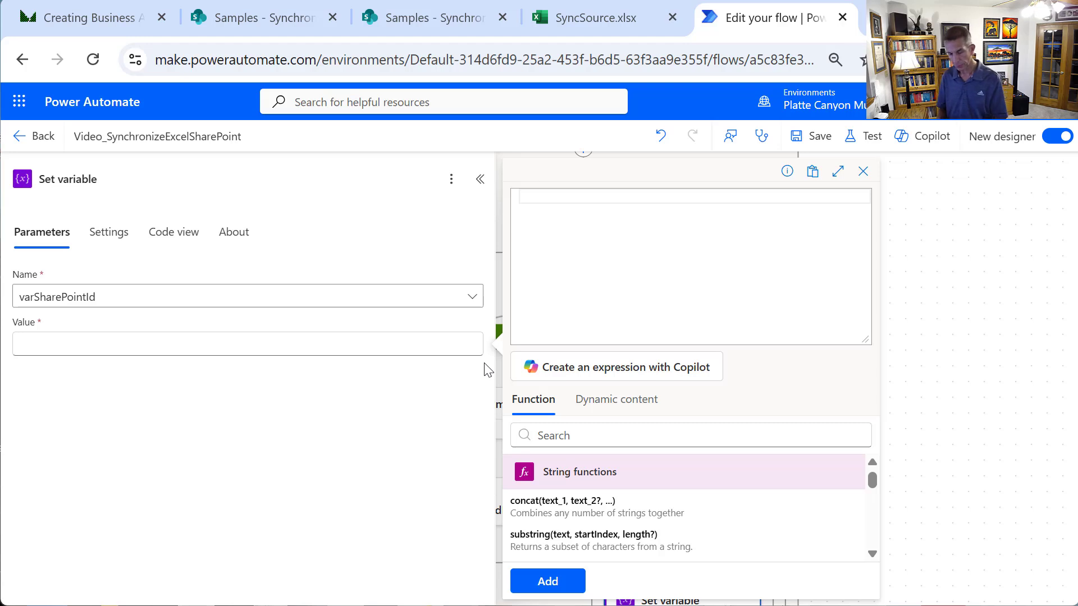
{"action": "type", "text": "string"}
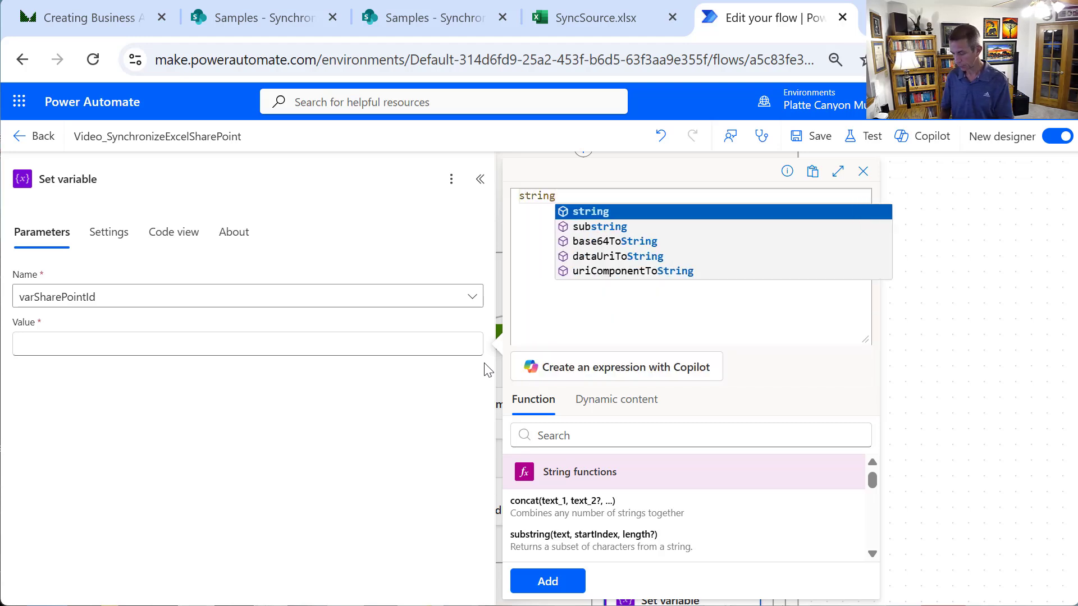
{"action": "key", "text": "Return"}
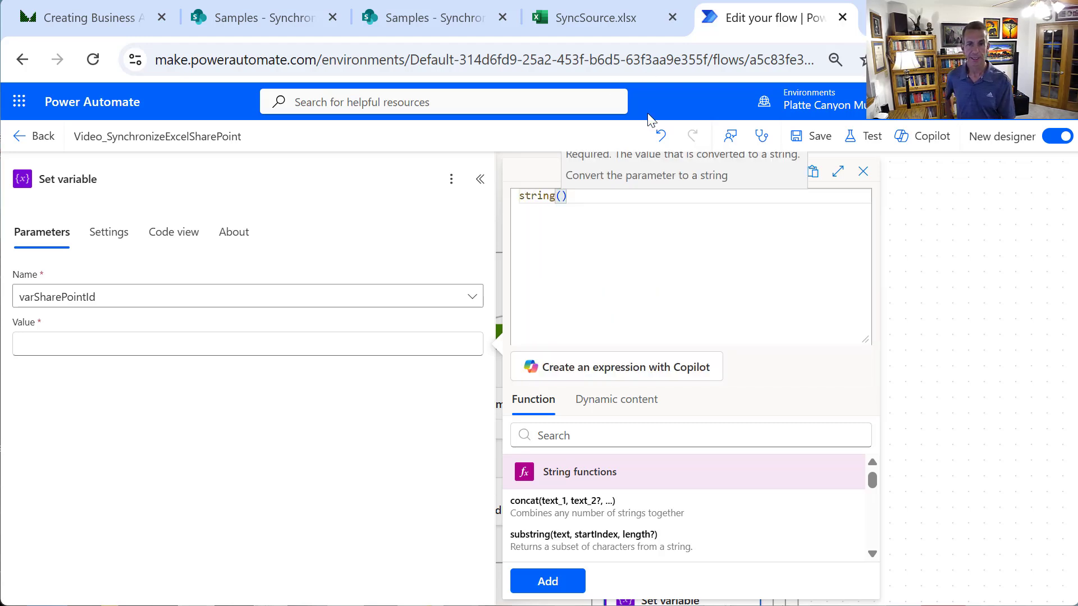
{"action": "left_click", "coordinate": [653, 400]}
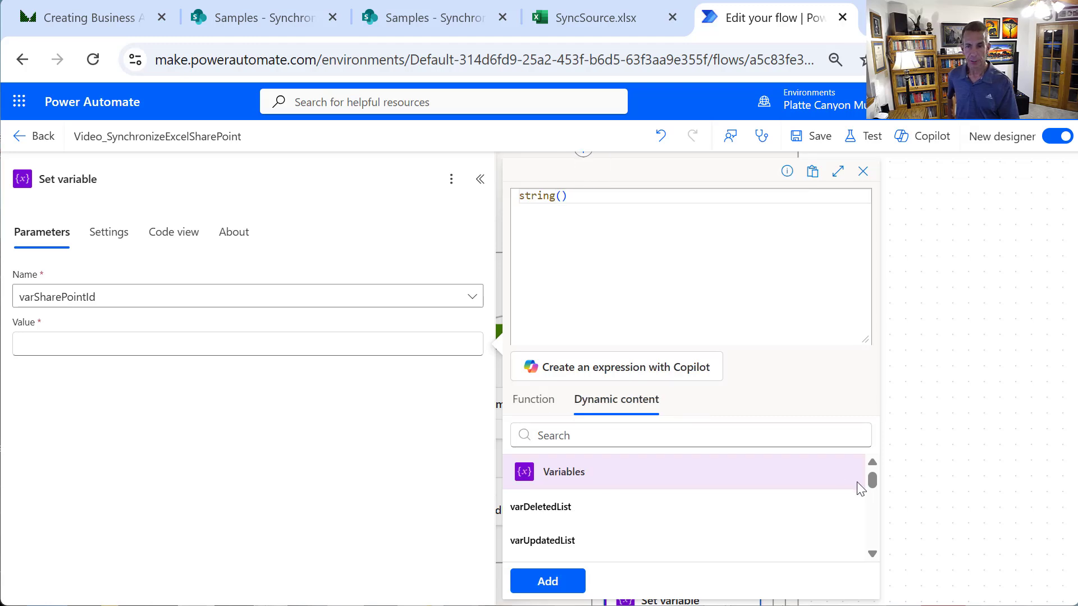
{"action": "scroll", "coordinate": [869, 528], "scroll_direction": "down", "scroll_amount": 5}
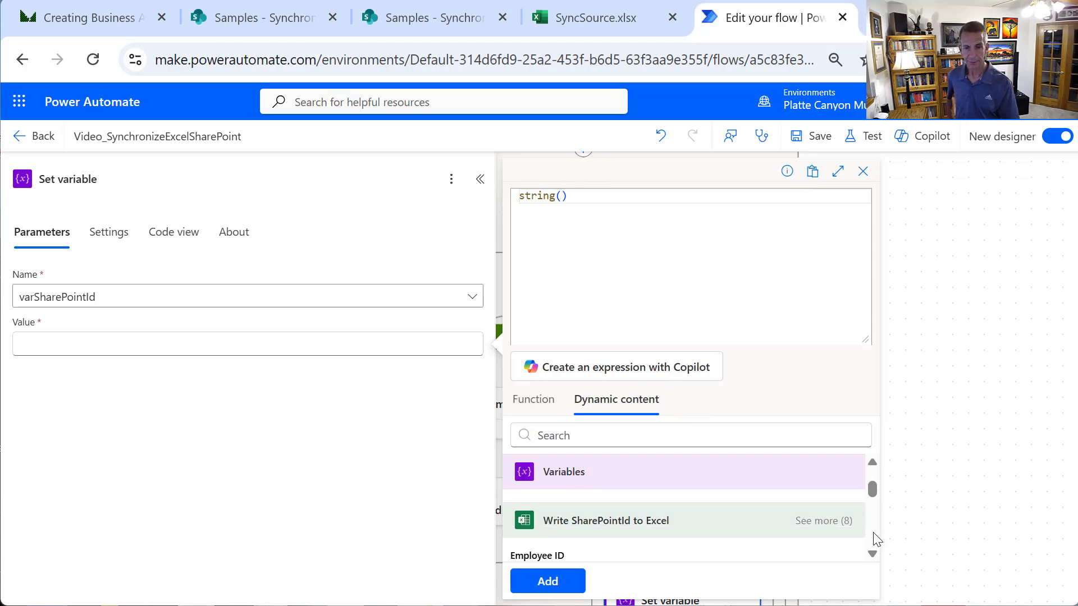
{"action": "scroll", "coordinate": [872, 554], "scroll_direction": "down", "scroll_amount": 5}
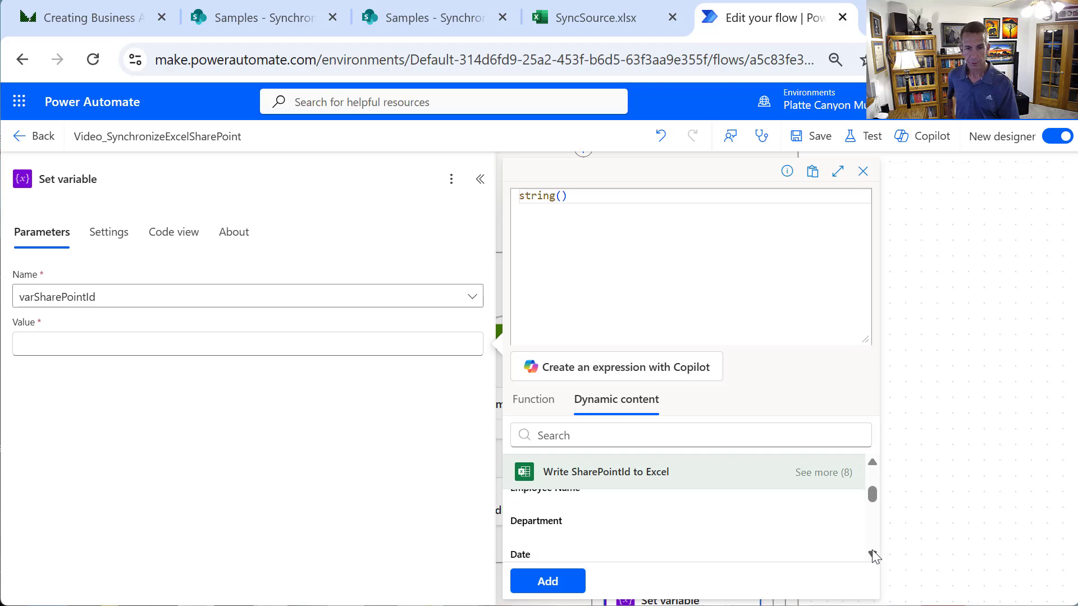
{"action": "scroll", "coordinate": [873, 556], "scroll_direction": "down", "scroll_amount": 1}
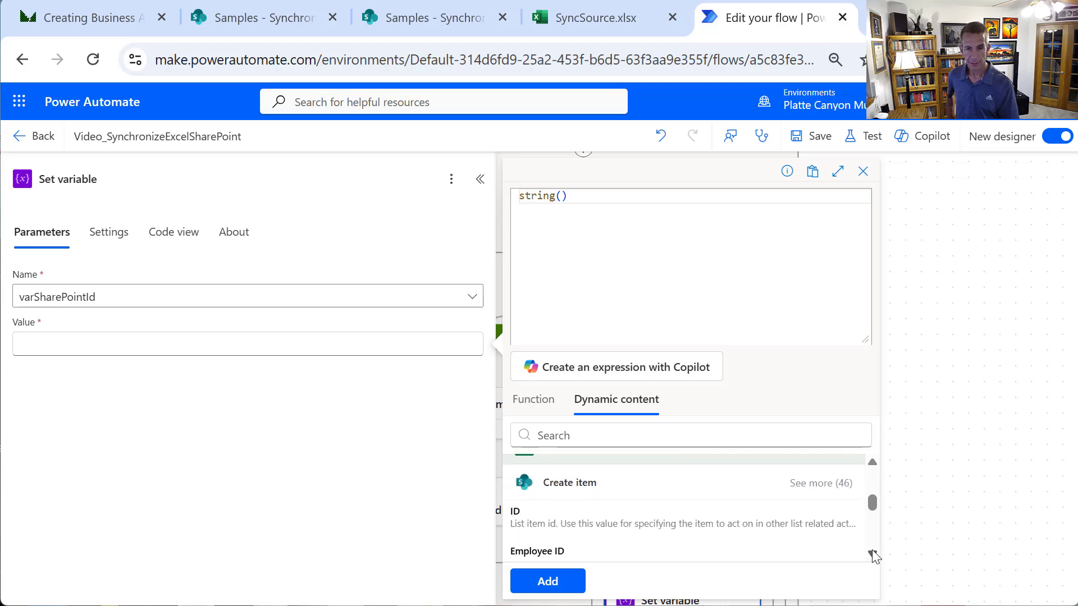
{"action": "left_click", "coordinate": [719, 524]}
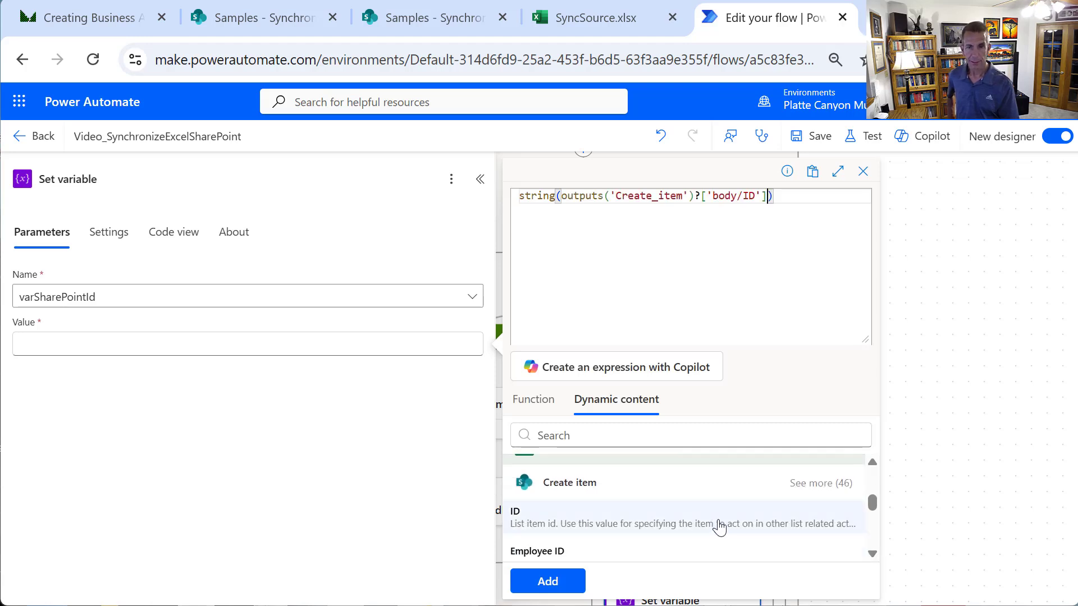
{"action": "left_click", "coordinate": [569, 582]}
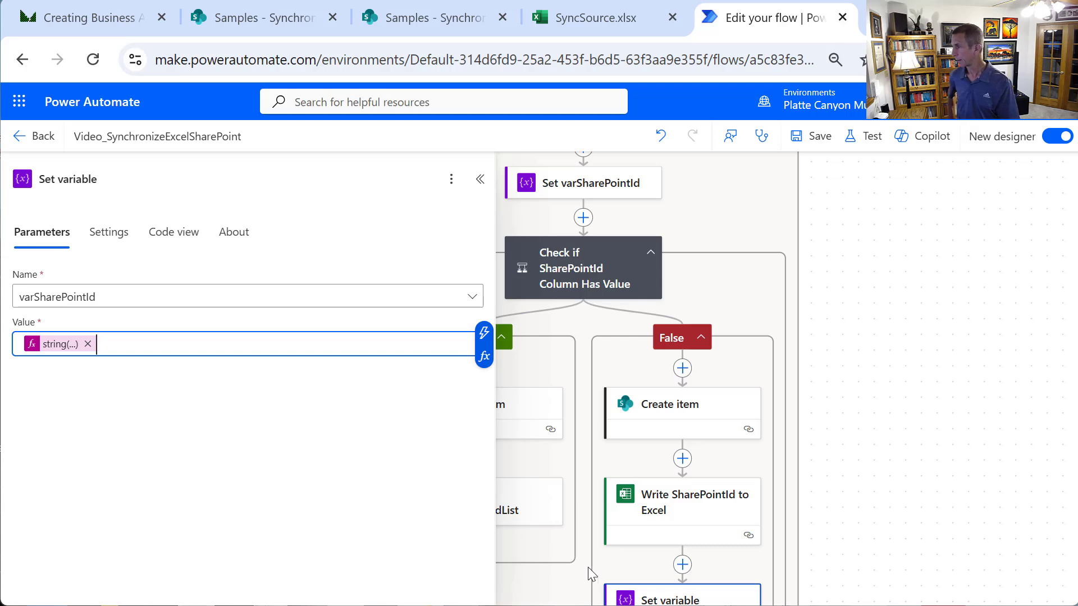
Rename the new Set variable action, beginning its name with Set varSharePointId
{"action": "left_click_drag", "start_coordinate": [144, 178], "coordinate": [67, 179]}
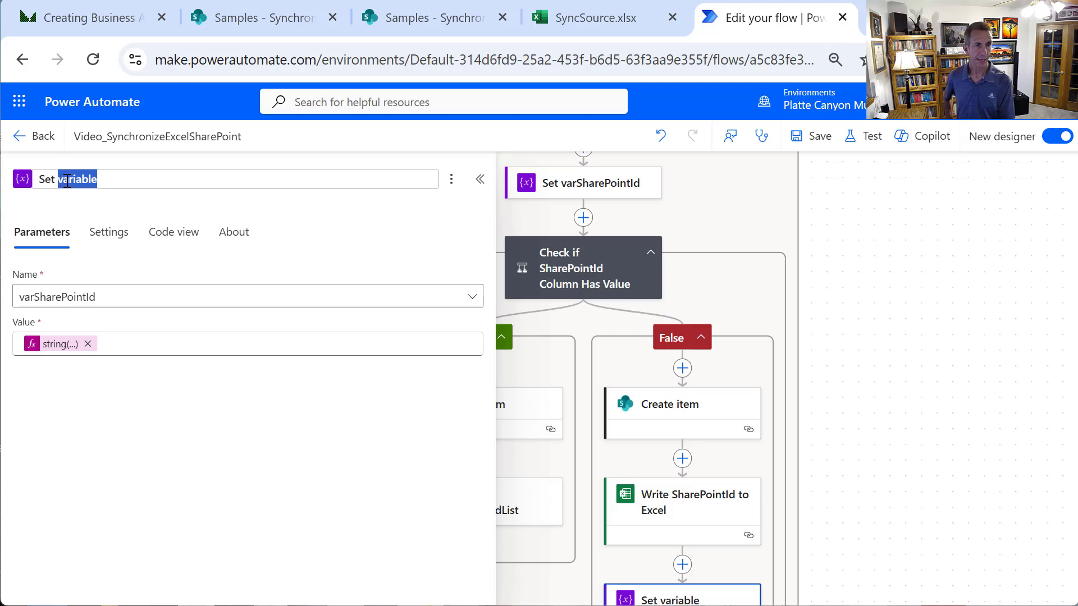
{"action": "key", "text": "BackSpace"}
{"action": "type", "text": "rs"}
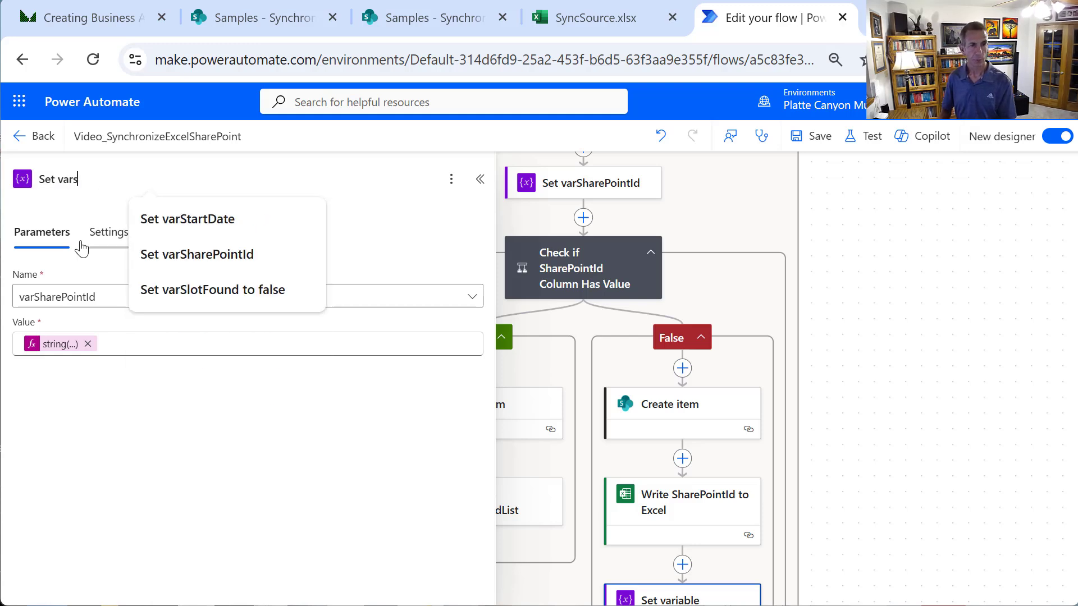
{"action": "key", "text": "BackSpace"}
{"action": "type", "text": "SharePo"}
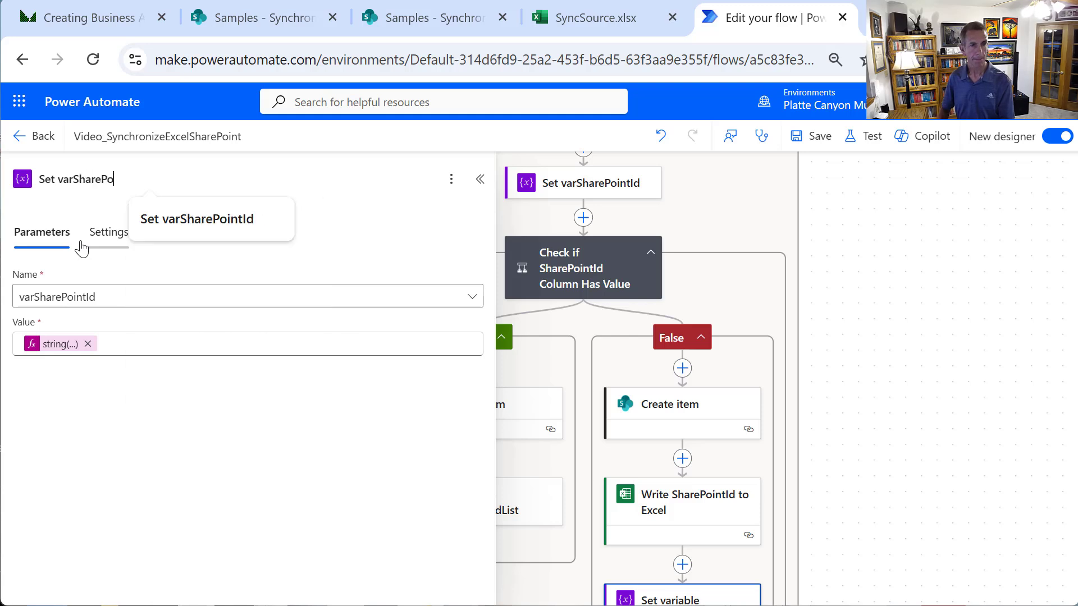
{"action": "type", "text": "intId "}
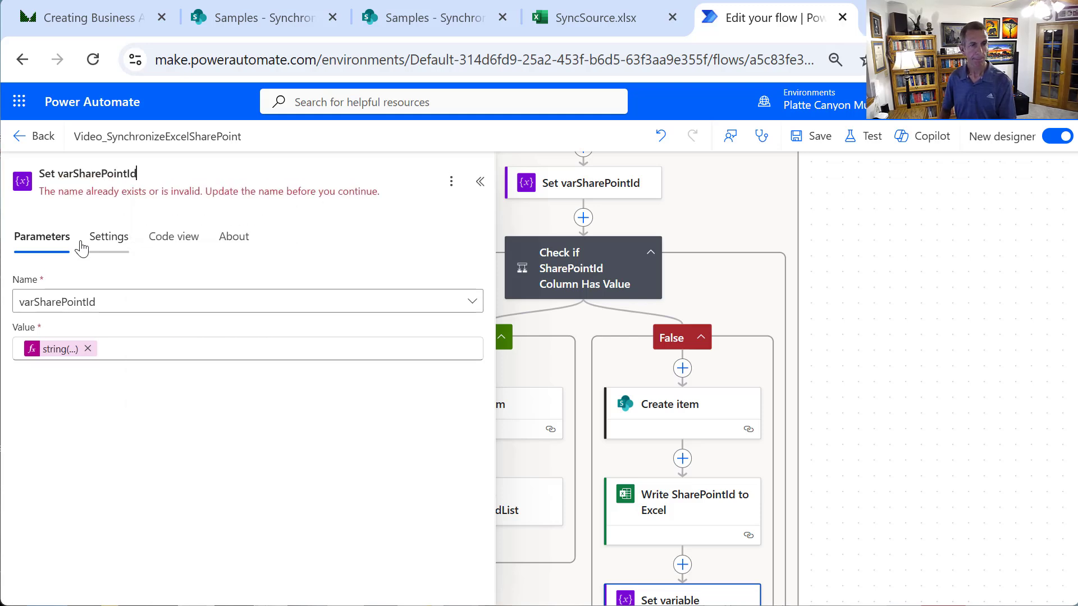
Rename the Set variable action in the False branch as "Set varSharePointId 2"
{"action": "type", "text": "2"}
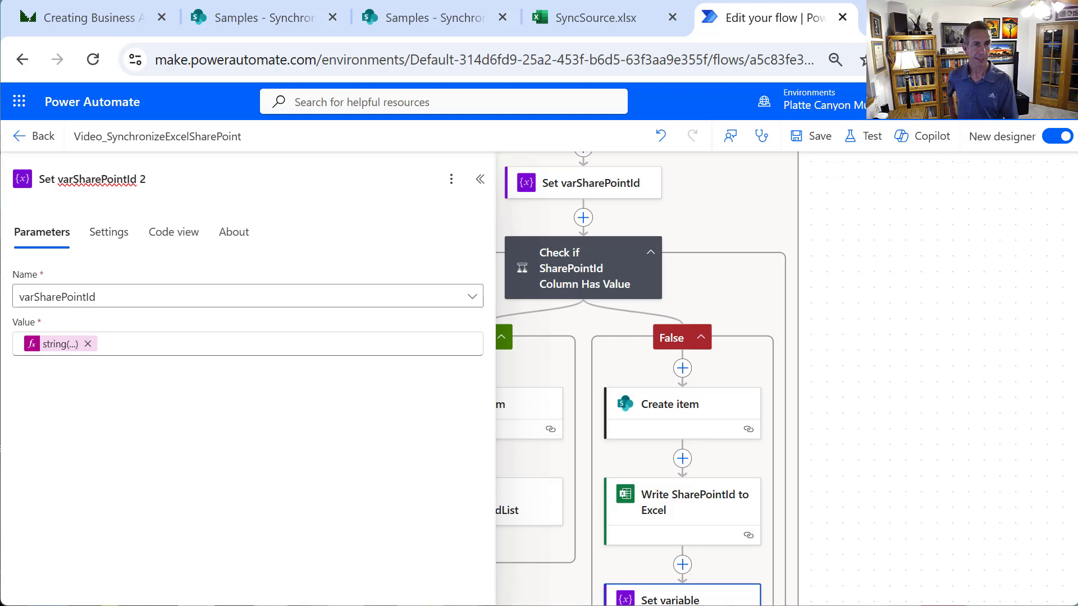
{"action": "left_click", "coordinate": [151, 446]}
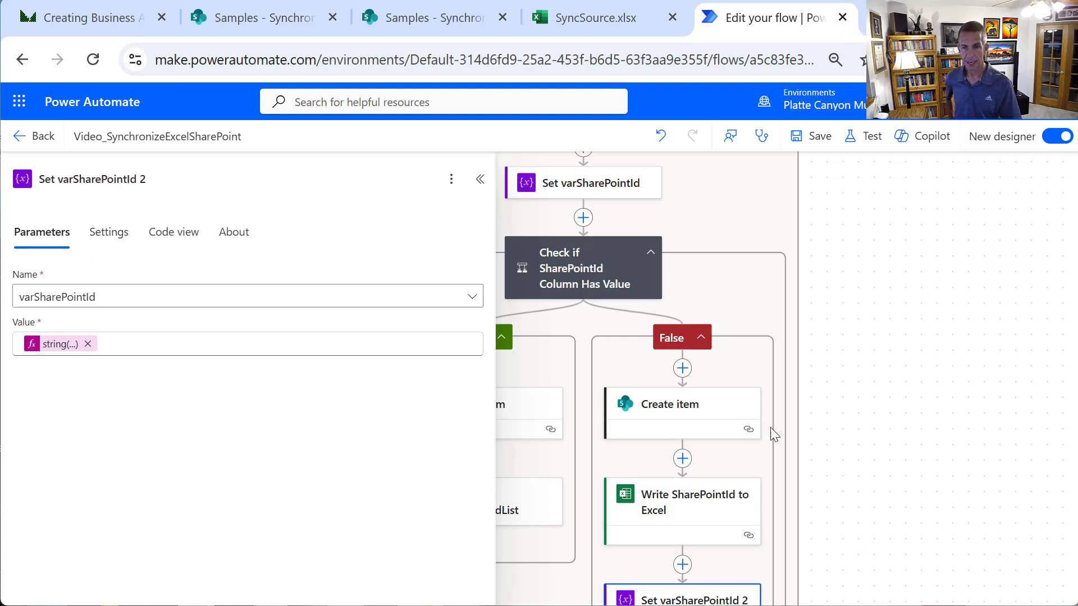
Add an Append to string variable action after Set varSharePointId 2, targeting varAddedList
{"action": "left_click_drag", "start_coordinate": [825, 413], "coordinate": [842, 214]}
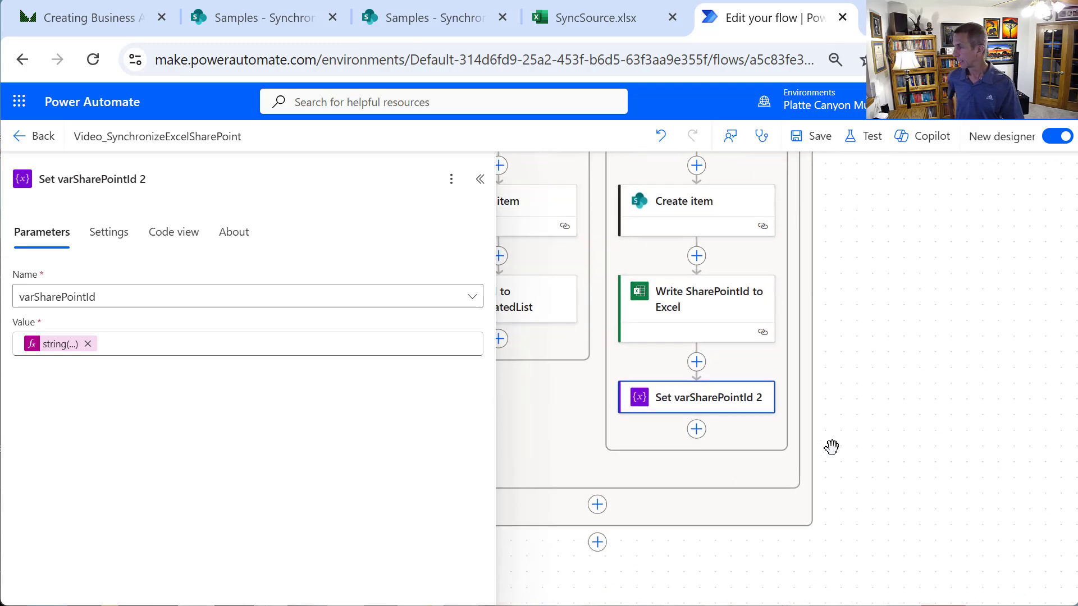
{"action": "left_click", "coordinate": [696, 429]}
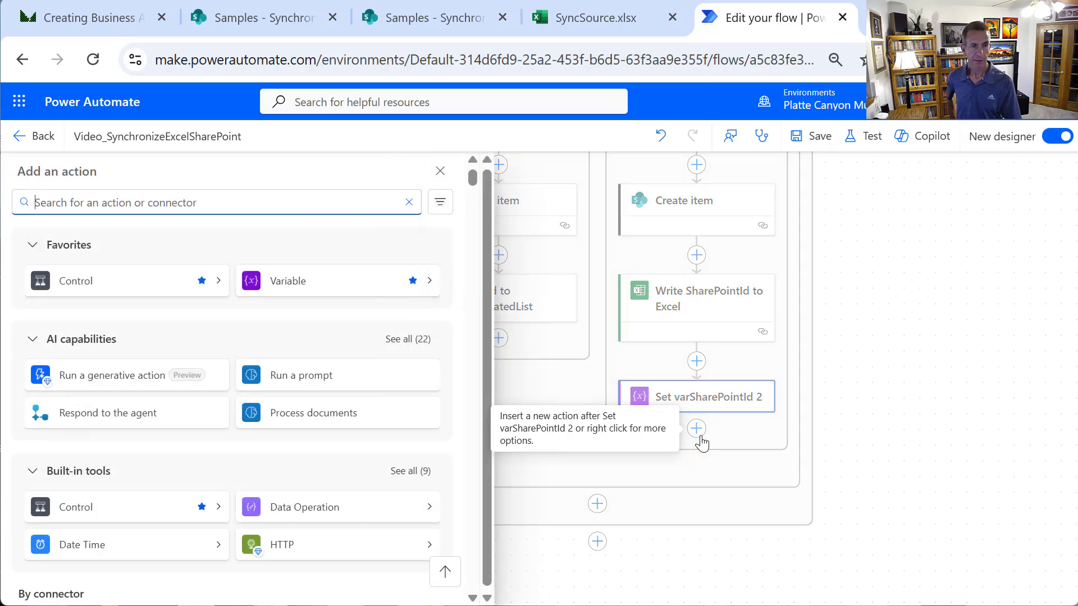
{"action": "left_click", "coordinate": [358, 299]}
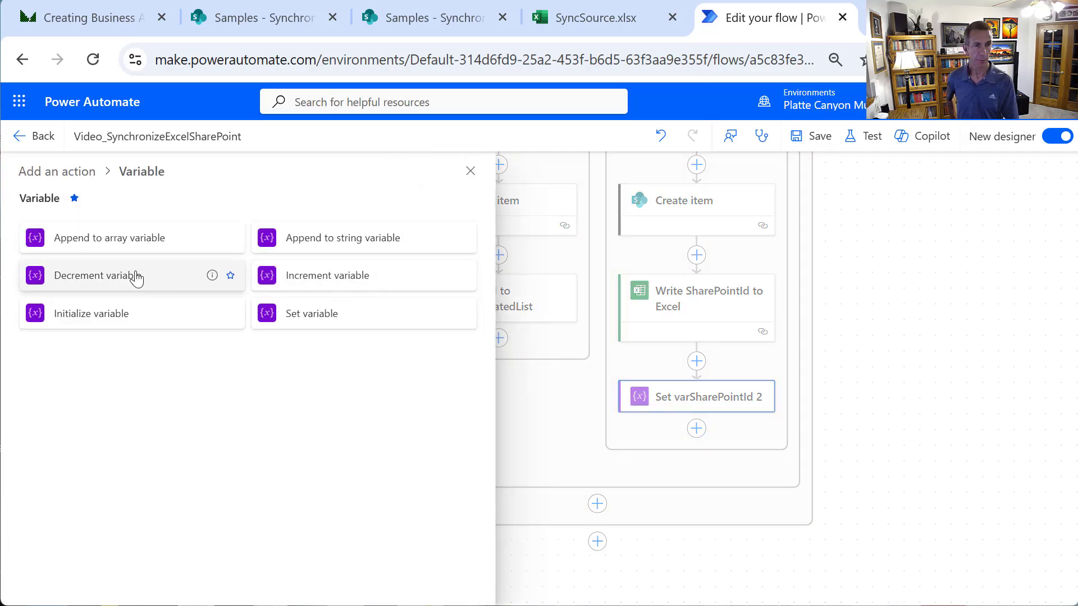
{"action": "left_click", "coordinate": [306, 255]}
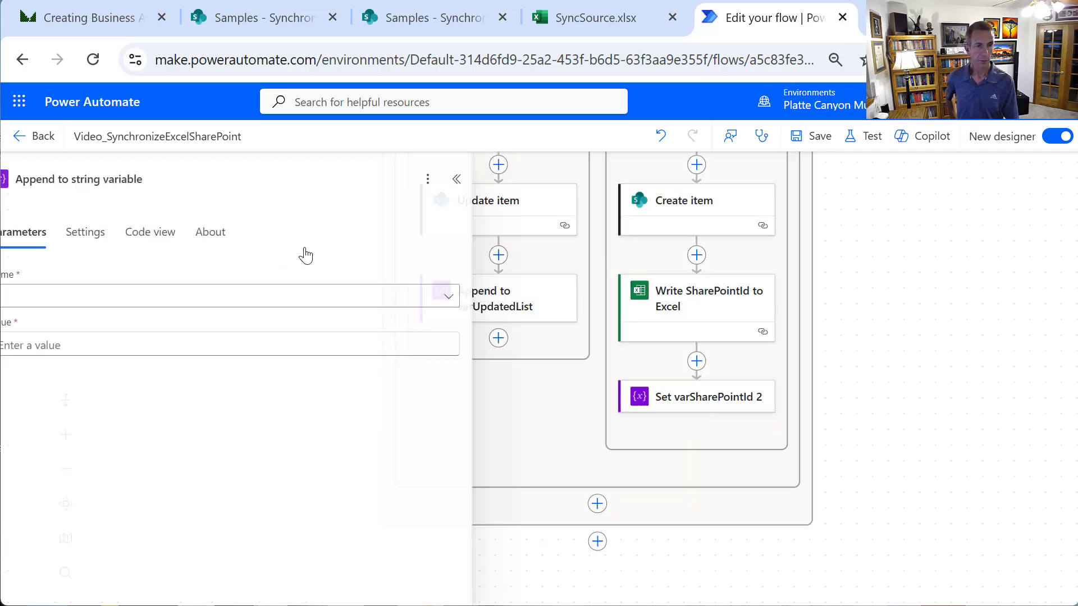
{"action": "left_click", "coordinate": [187, 299]}
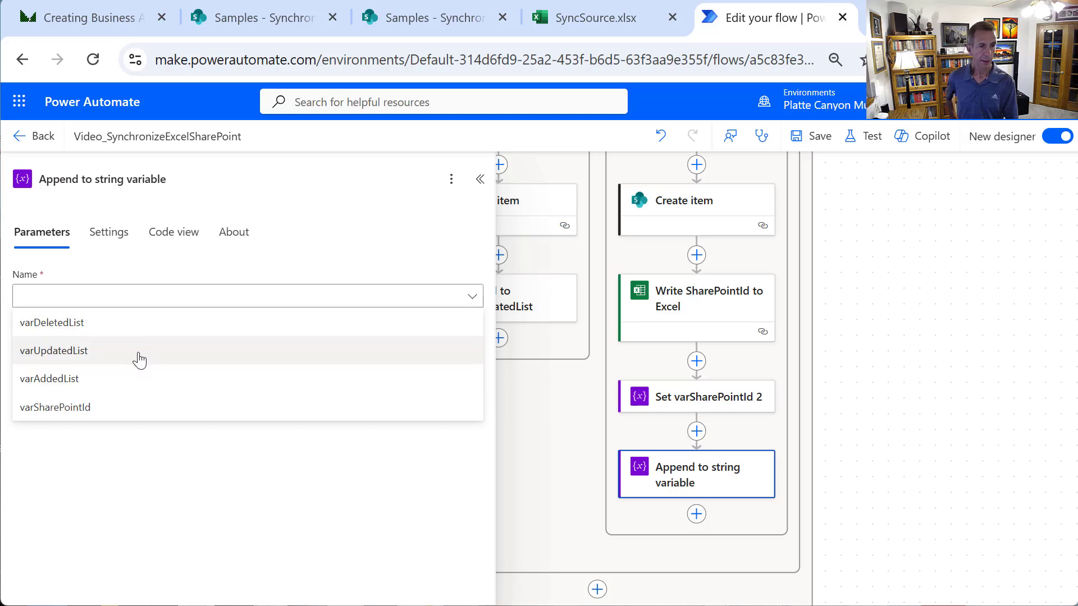
{"action": "left_click", "coordinate": [144, 384]}
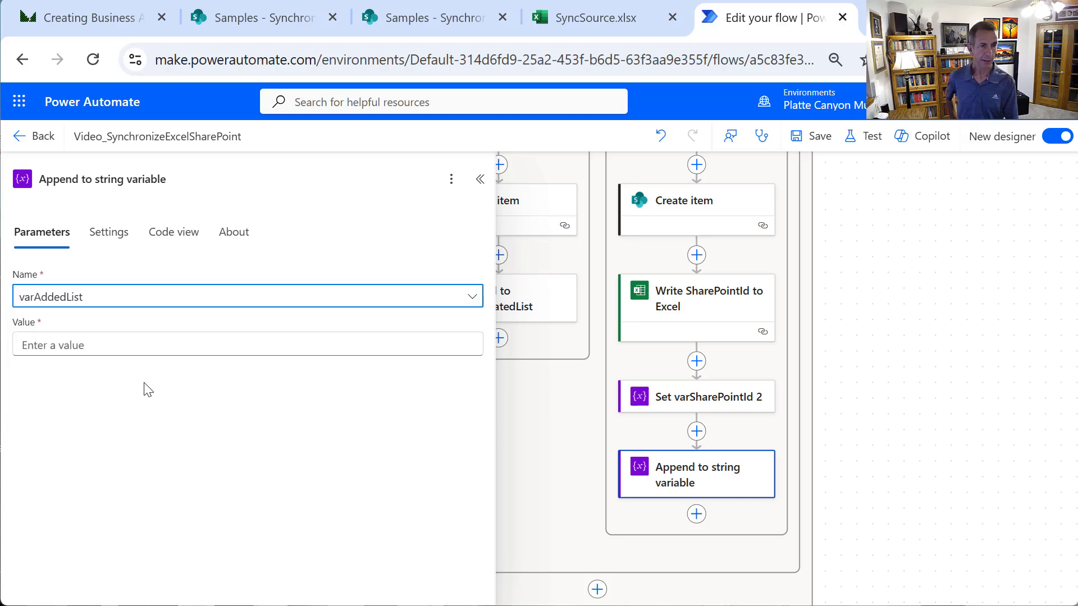
Set the appended value to "Employee Name: ", the Employee Name column from List rows present in a table, and "<br>"
{"action": "left_click", "coordinate": [129, 349]}
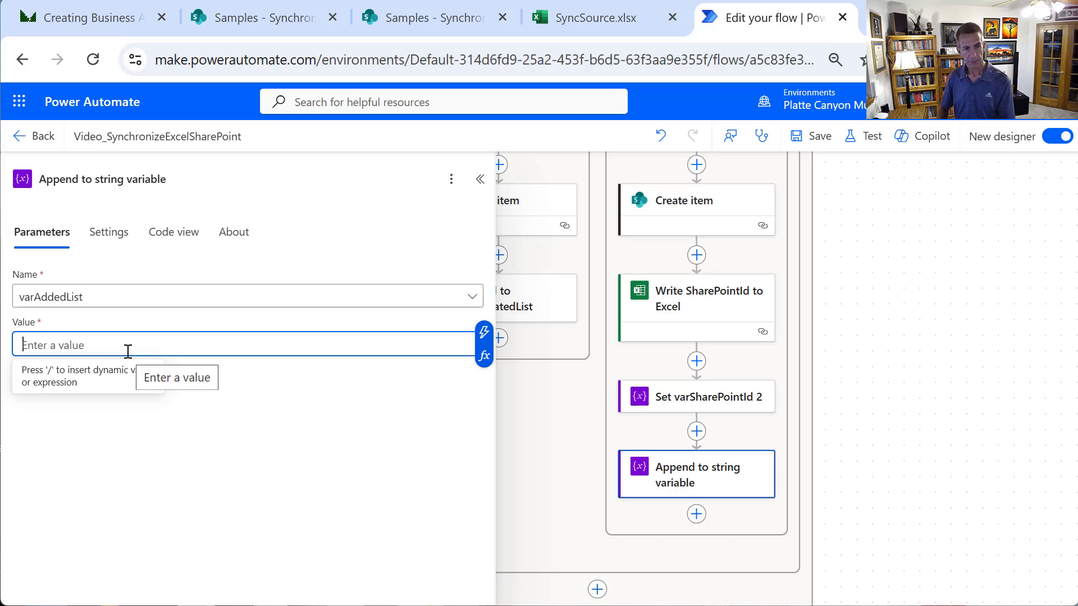
{"action": "type", "text": "Employee Name:"}
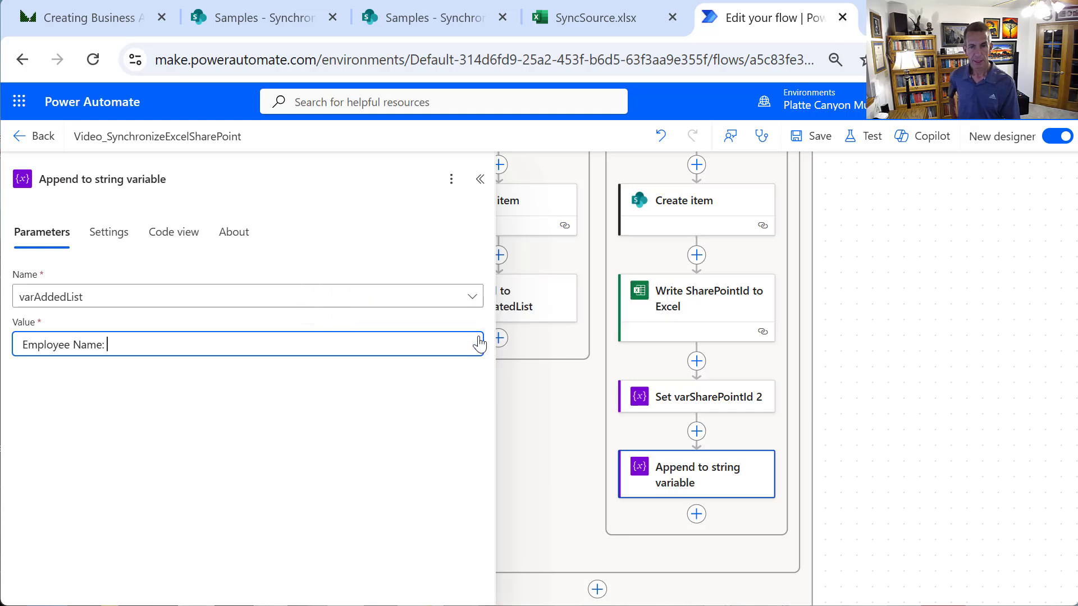
{"action": "left_click", "coordinate": [482, 337]}
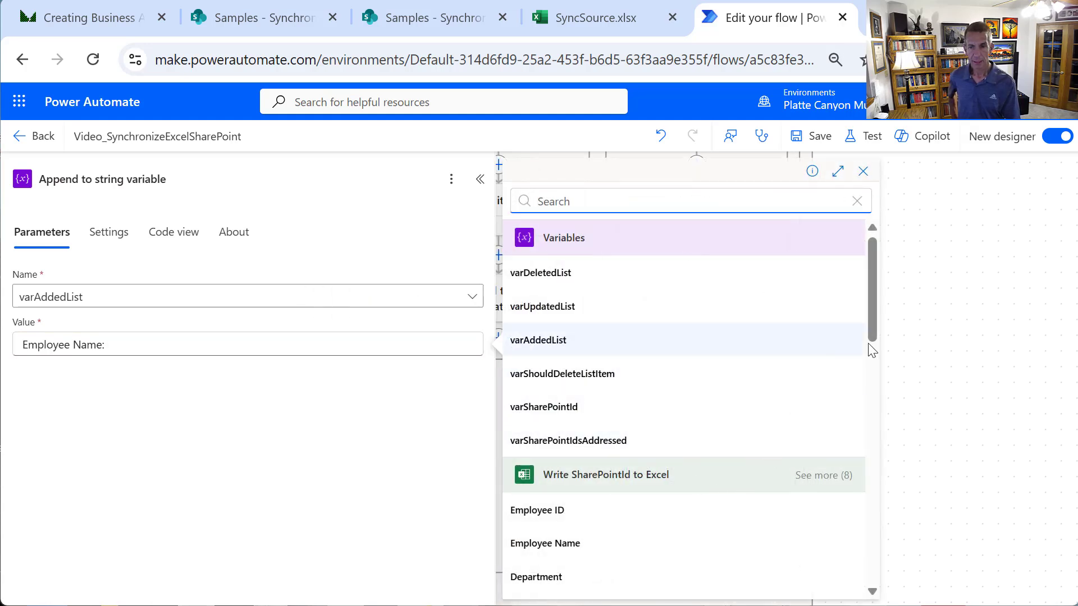
{"action": "left_click_drag", "start_coordinate": [871, 335], "coordinate": [890, 524]}
{"action": "left_click", "coordinate": [834, 282]}
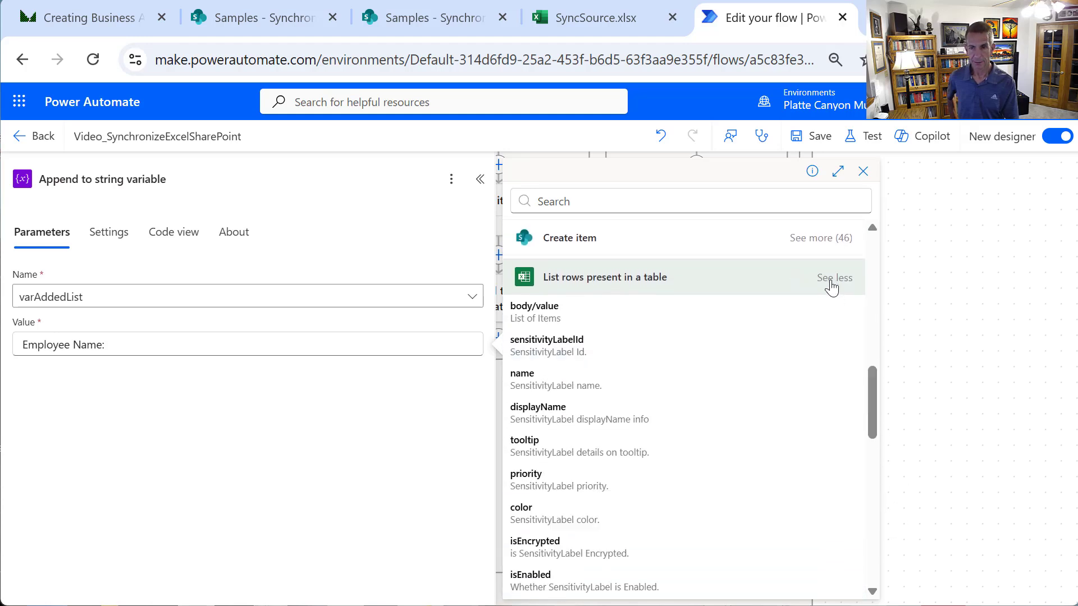
{"action": "left_click_drag", "start_coordinate": [875, 430], "coordinate": [872, 504]}
{"action": "left_click", "coordinate": [661, 447]}
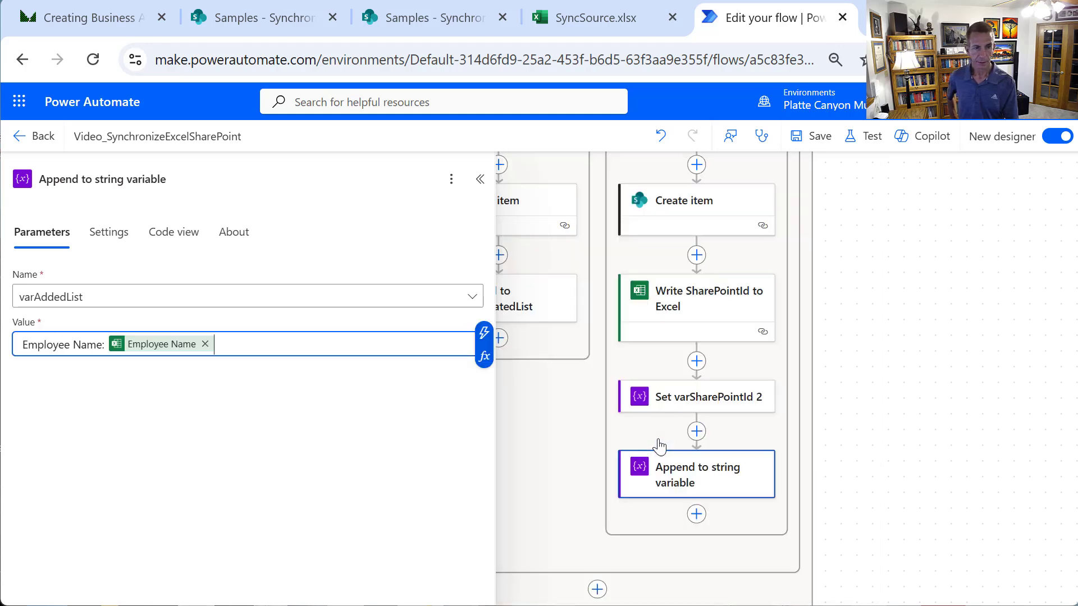
{"action": "type", "text": "<br>"}
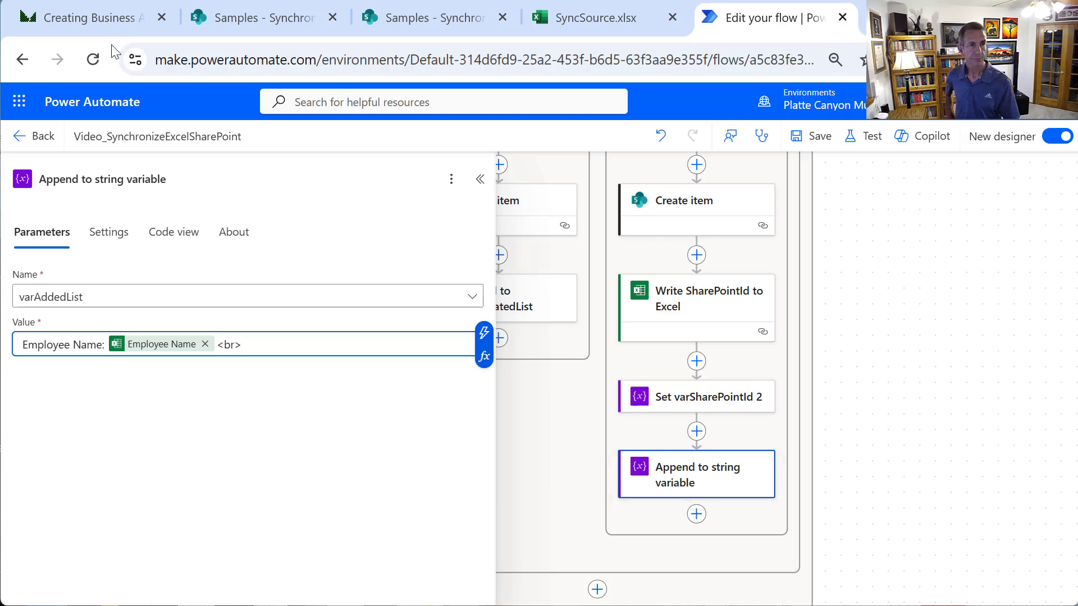
Rename the new string-append action as "Append to varAddedList"
{"action": "left_click_drag", "start_coordinate": [166, 179], "coordinate": [95, 180]}
{"action": "type", "text": "var"}
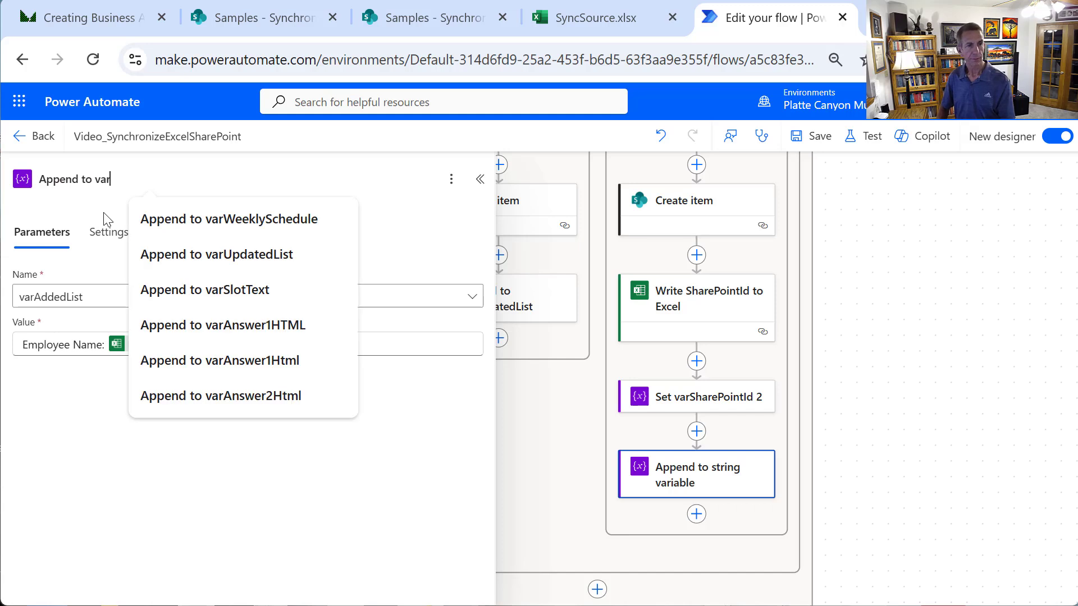
{"action": "type", "text": "AddedList"}
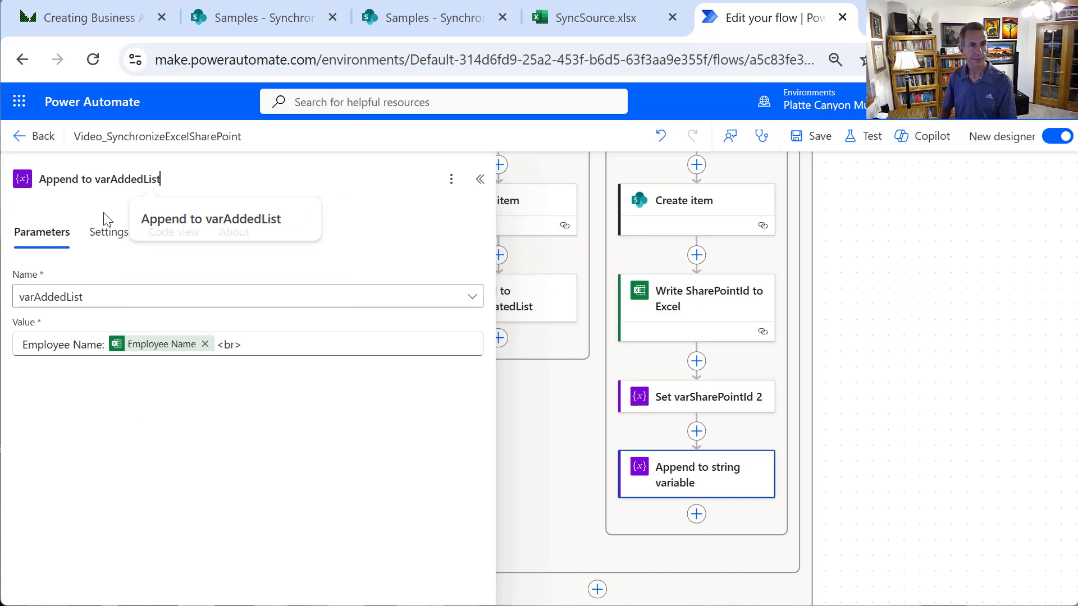
{"action": "key", "text": "Return"}
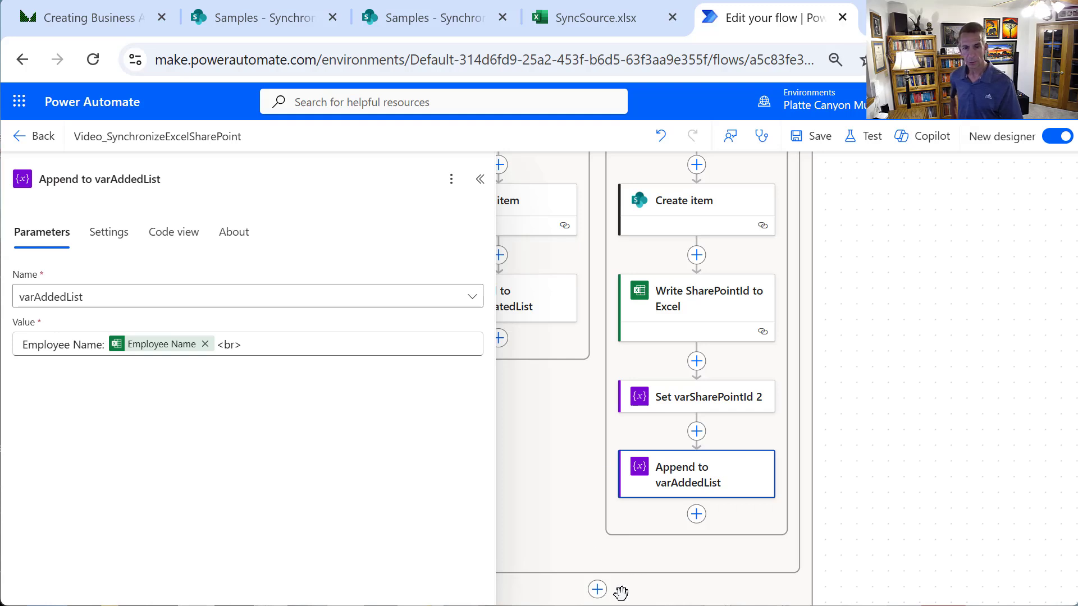
Add an Append to array variable action below the SharePointId condition, inside the outer container, targeting varSharePointIdsAddressed
{"action": "left_click_drag", "start_coordinate": [621, 587], "coordinate": [620, 461]}
{"action": "left_click", "coordinate": [481, 180]}
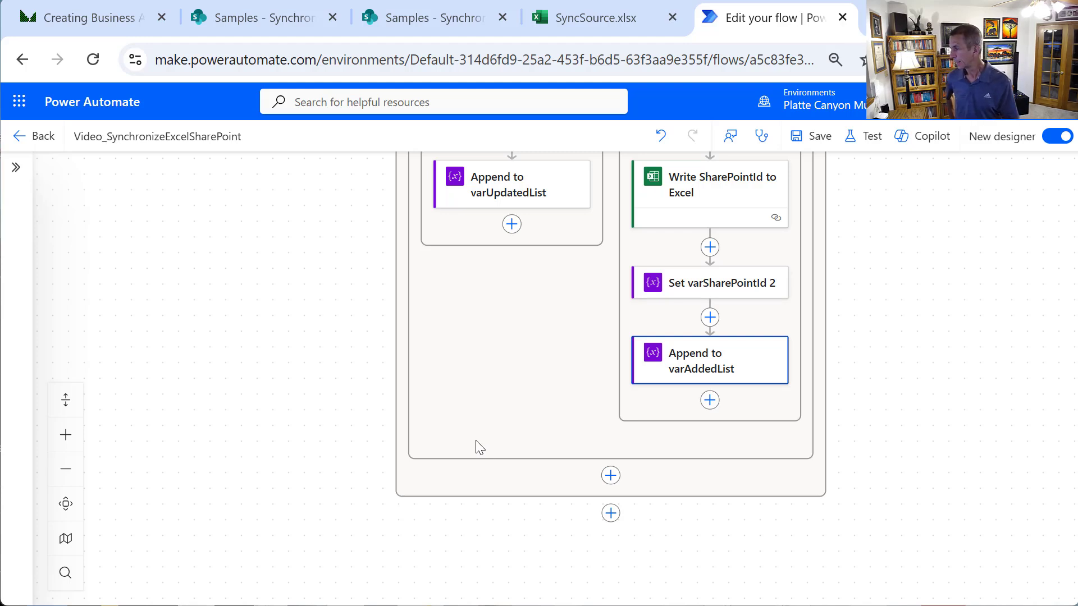
{"action": "left_click", "coordinate": [610, 475]}
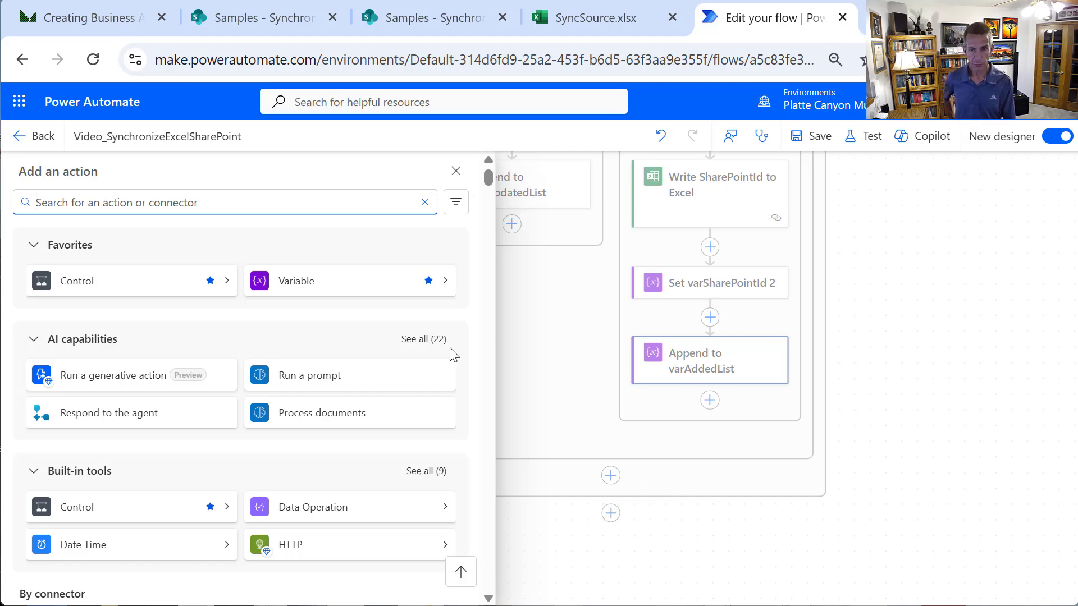
{"action": "left_click", "coordinate": [306, 282]}
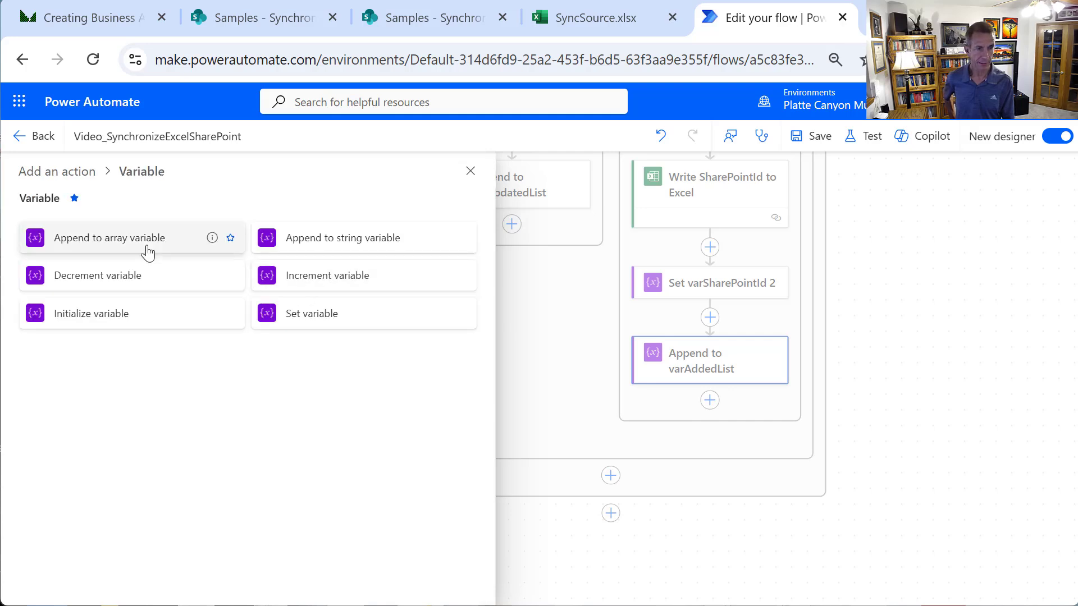
{"action": "left_click", "coordinate": [147, 242]}
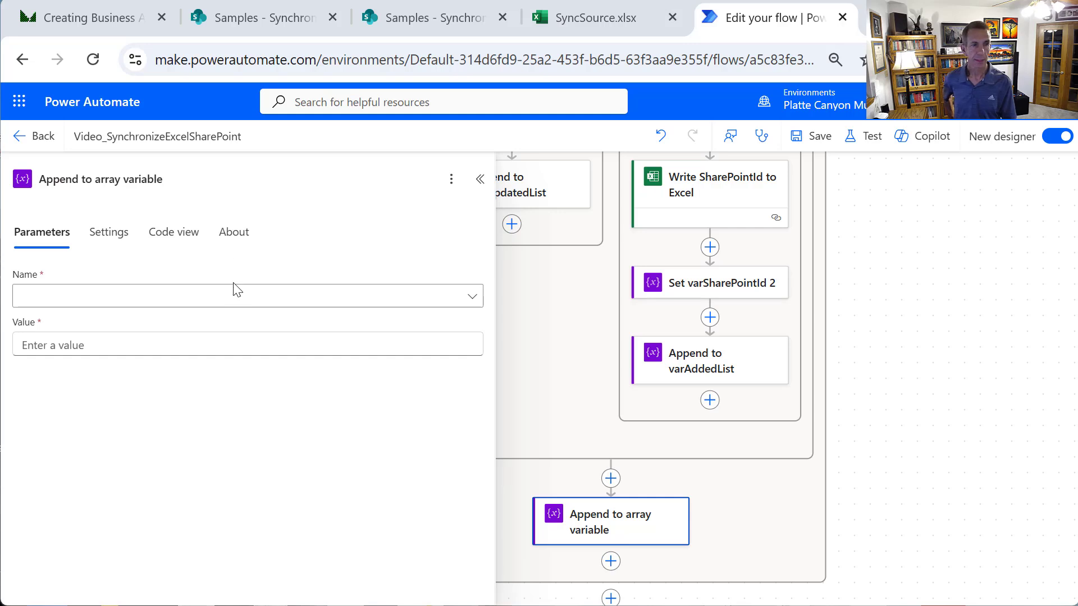
{"action": "left_click", "coordinate": [235, 297]}
{"action": "left_click", "coordinate": [147, 325]}
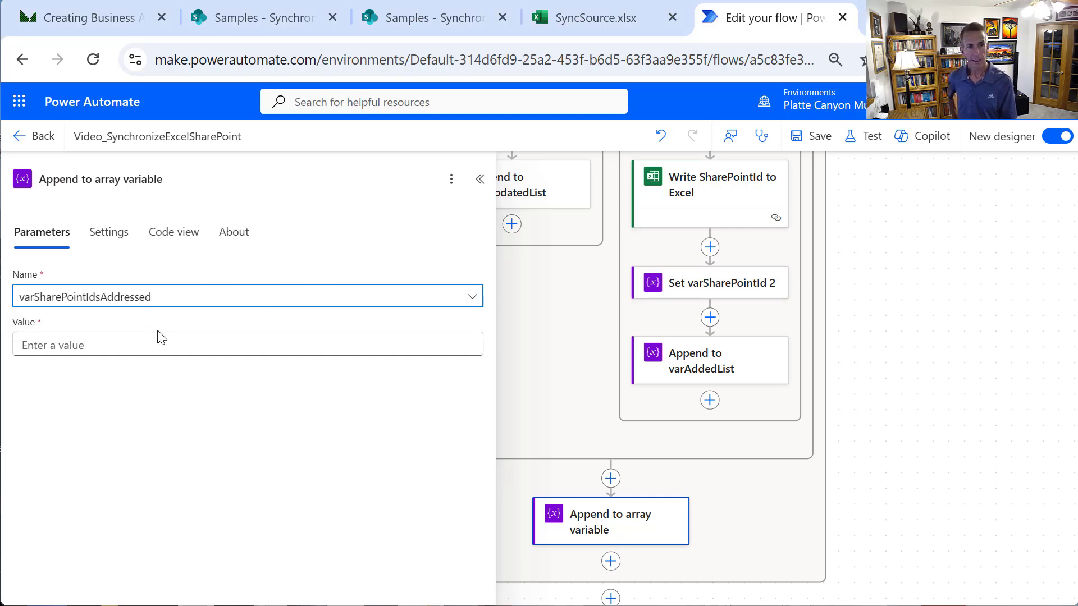
Set the array-append action's value to the varSharePointId variable
{"action": "left_click", "coordinate": [166, 340]}
{"action": "left_click", "coordinate": [485, 332]}
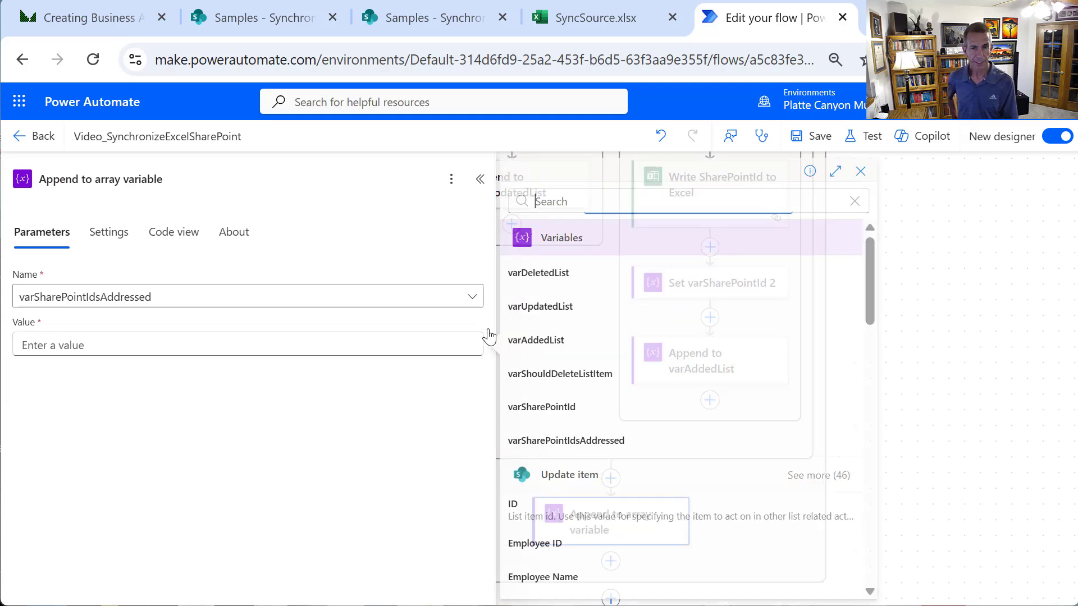
{"action": "left_click", "coordinate": [543, 407]}
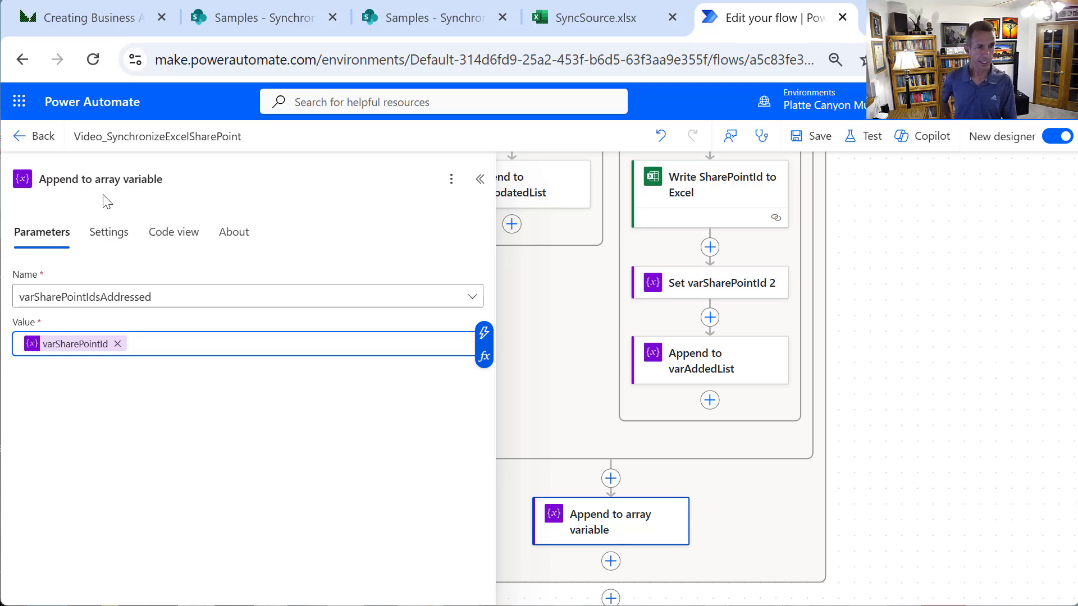
Rename the array-append action as "Append to varSharePointIdsAddressed" and collapse its details
{"action": "left_click_drag", "start_coordinate": [95, 179], "coordinate": [176, 180]}
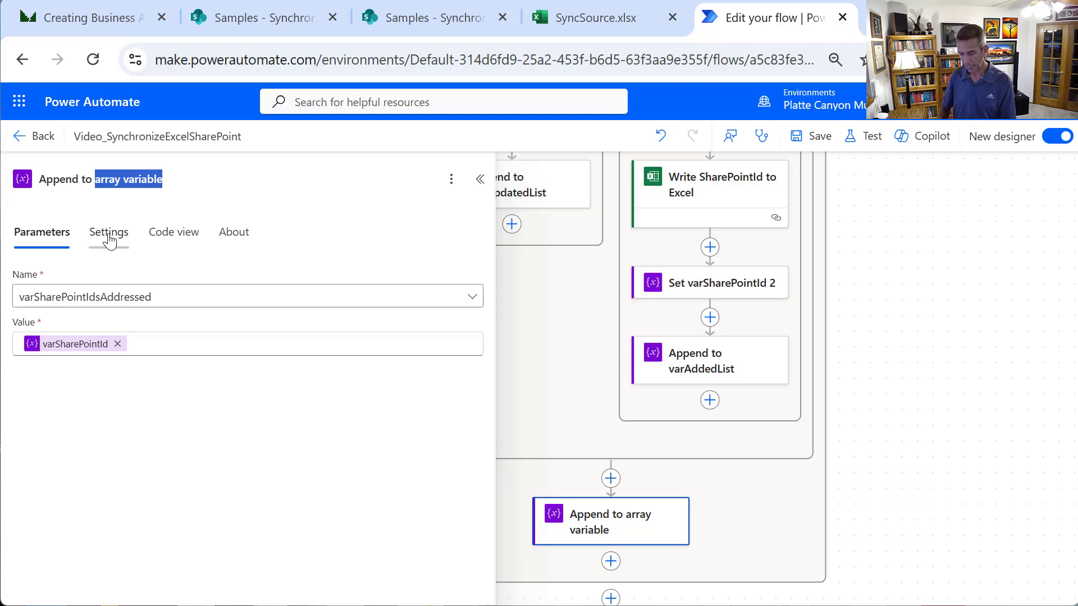
{"action": "type", "text": "var"}
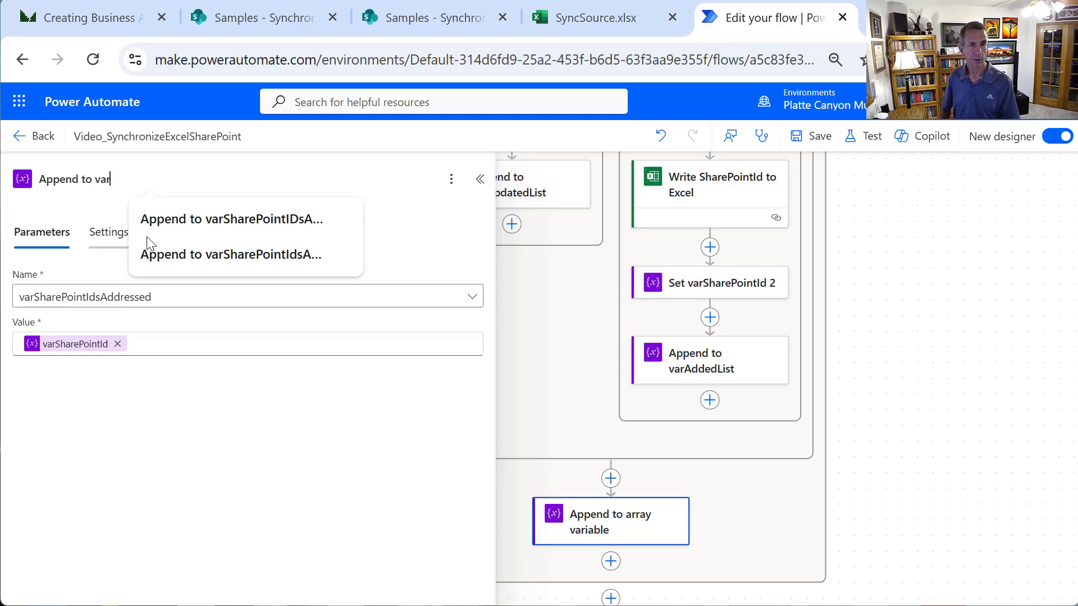
{"action": "left_click", "coordinate": [217, 262]}
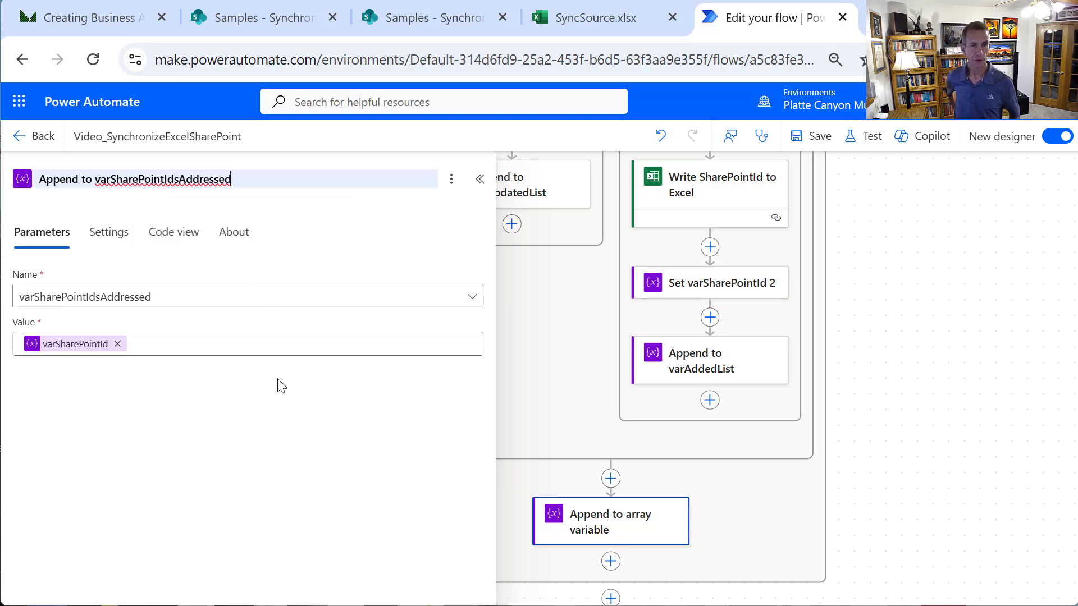
{"action": "left_click", "coordinate": [480, 179]}
Save the flow and dismiss the resulting notification
{"action": "left_click", "coordinate": [812, 136]}
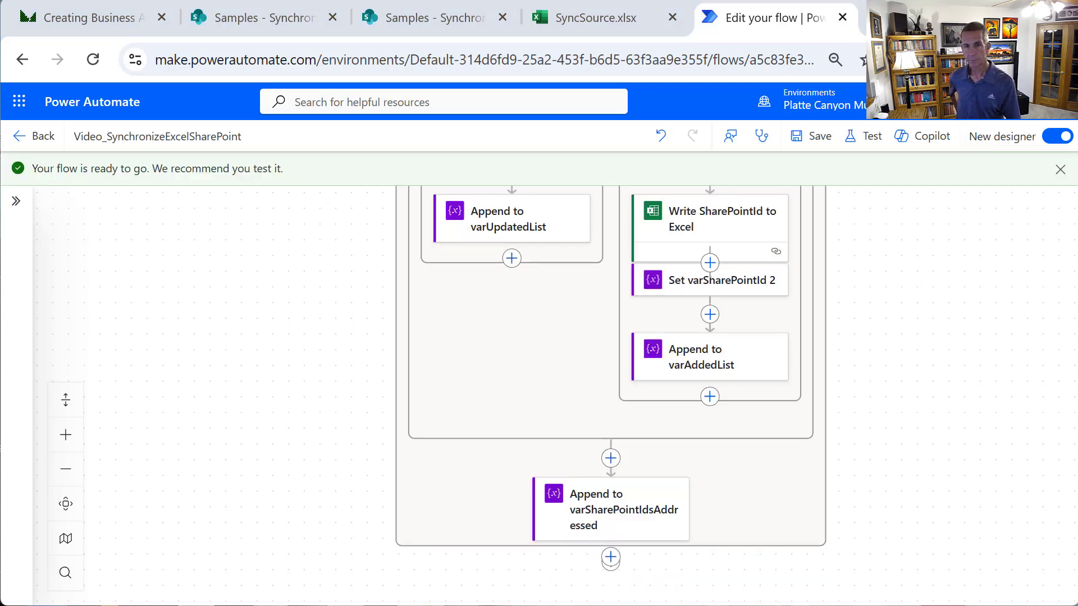
{"action": "left_click", "coordinate": [1059, 169]}
Add a SharePoint Get items action below the outer container at the end of the flow
{"action": "left_click_drag", "start_coordinate": [904, 473], "coordinate": [913, 385]}
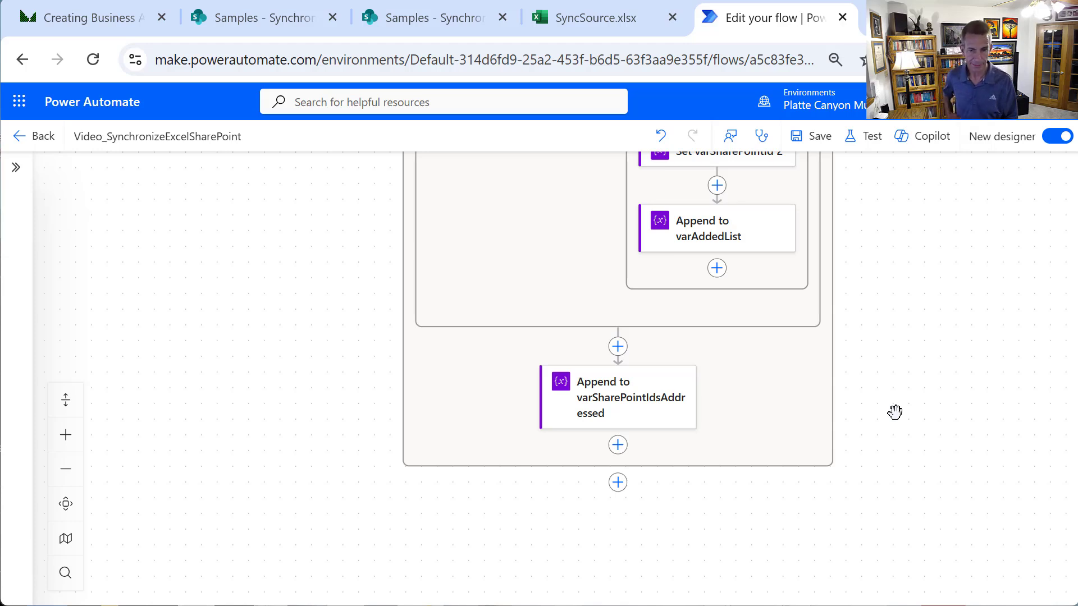
{"action": "left_click", "coordinate": [617, 483]}
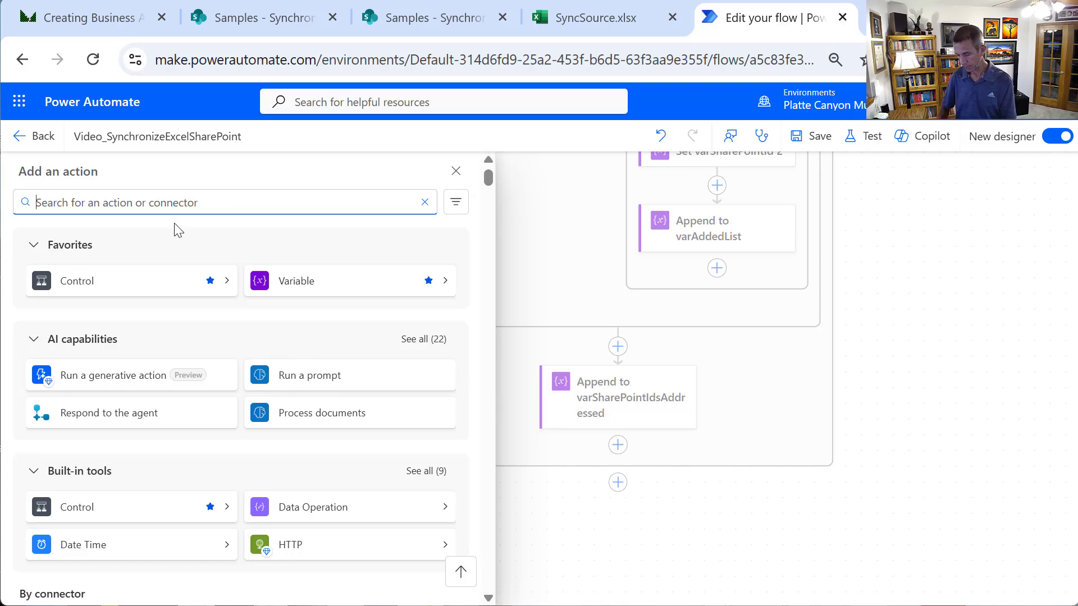
{"action": "type", "text": "get items"}
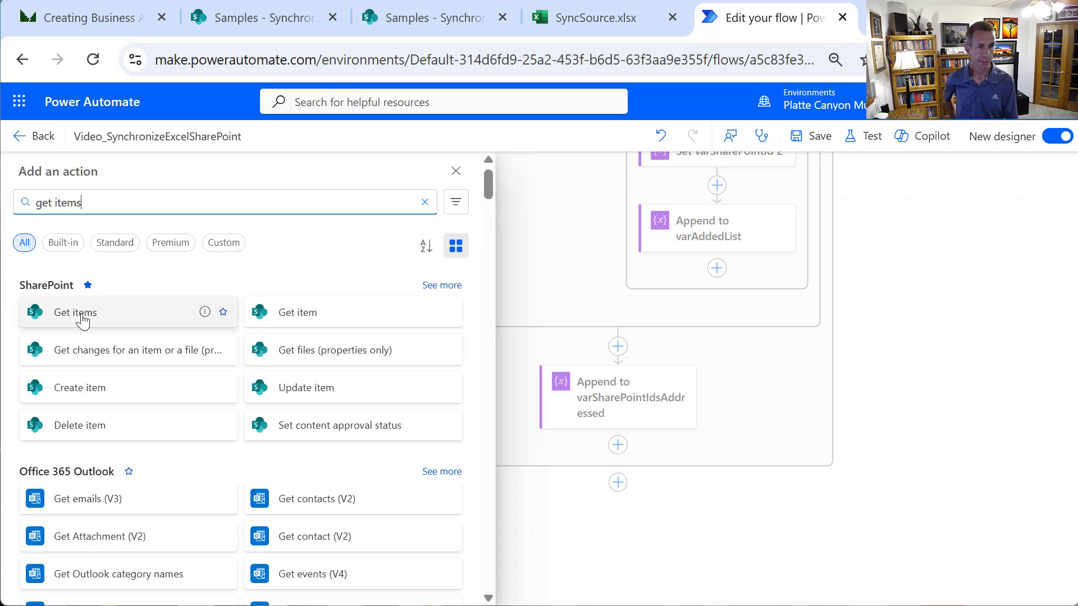
{"action": "left_click", "coordinate": [79, 314]}
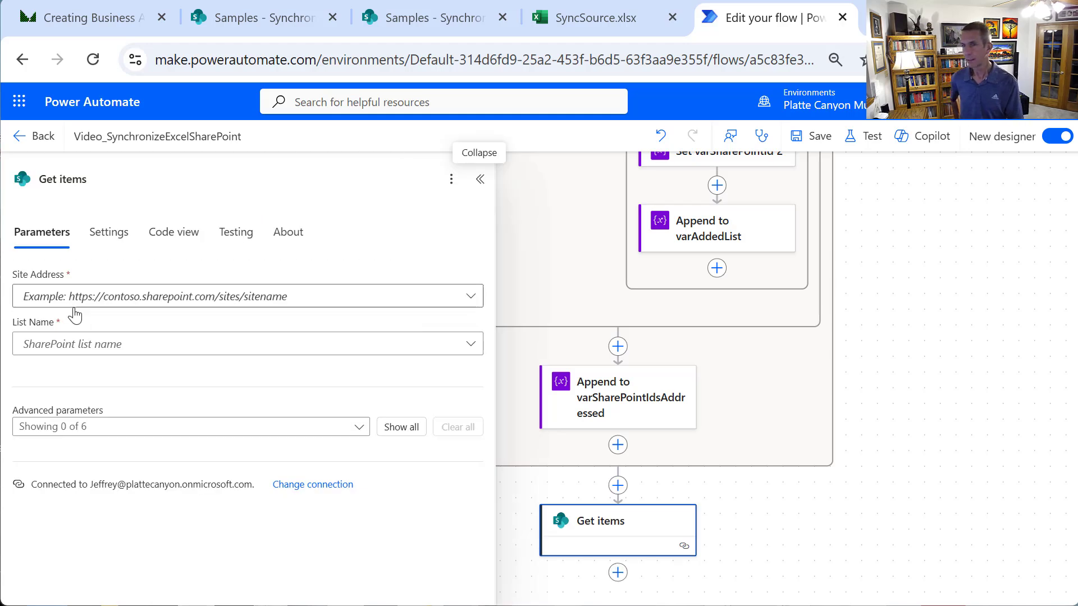
Rename the new Get items action as "Read SharePoint List"
{"action": "left_click", "coordinate": [67, 178]}
{"action": "left_click_drag", "start_coordinate": [91, 179], "coordinate": [26, 181]}
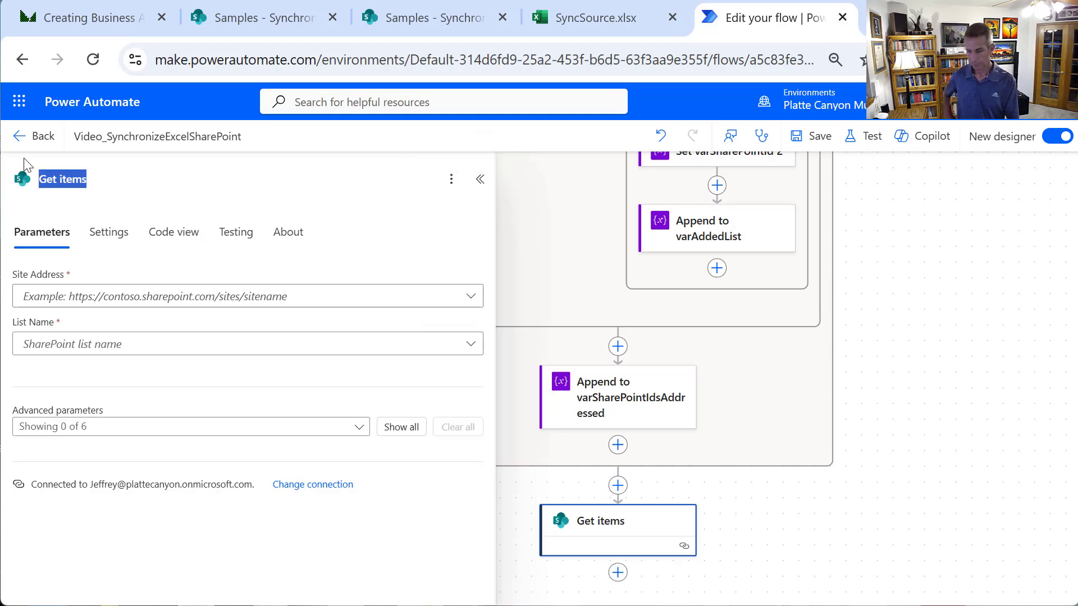
{"action": "type", "text": "Read ShareP"}
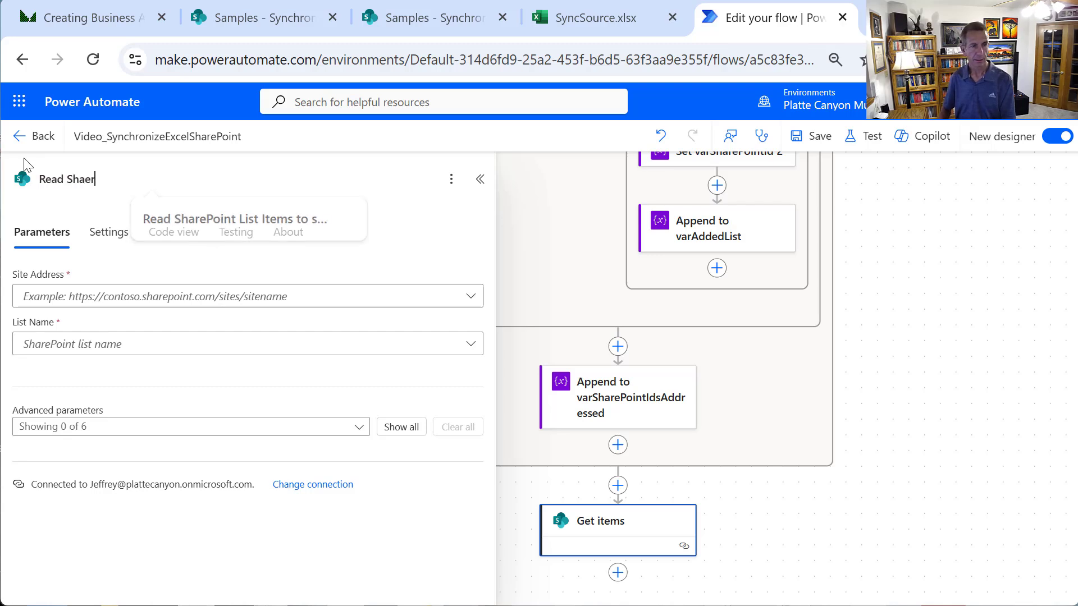
{"action": "type", "text": "oint"}
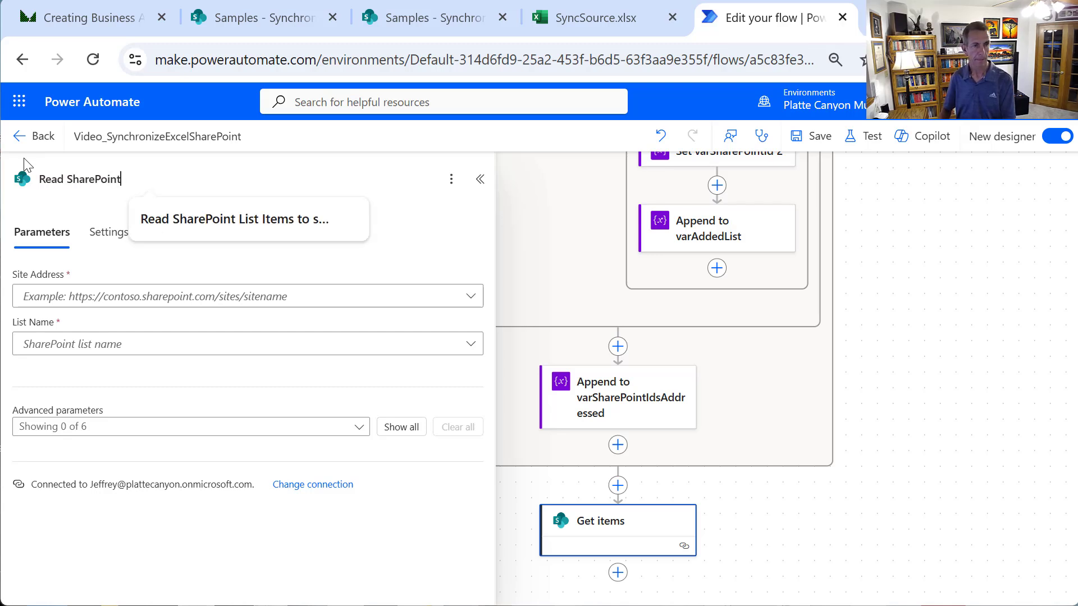
{"action": "type", "text": " List"}
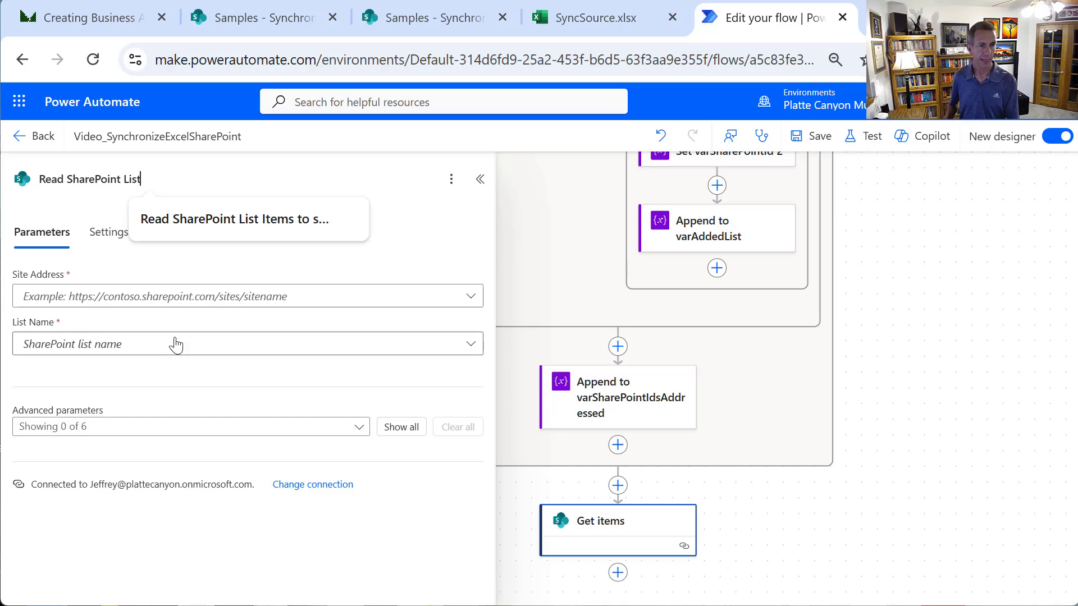
Point the Read SharePoint List action to the Samples site and its Synchronization list, and collapse the action's details
{"action": "left_click", "coordinate": [176, 303]}
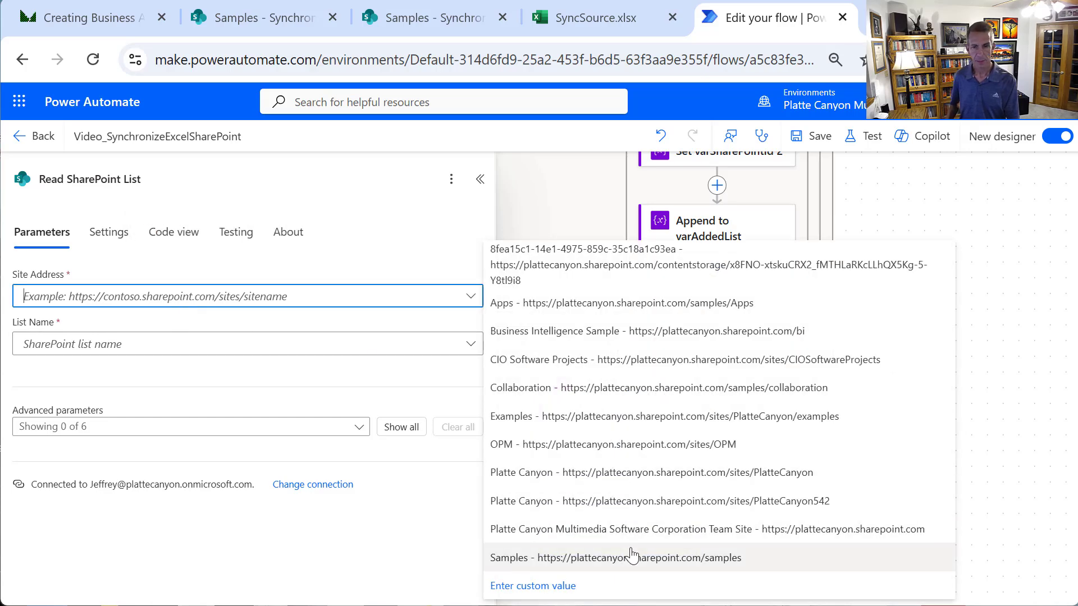
{"action": "left_click", "coordinate": [605, 557]}
{"action": "left_click", "coordinate": [470, 343]}
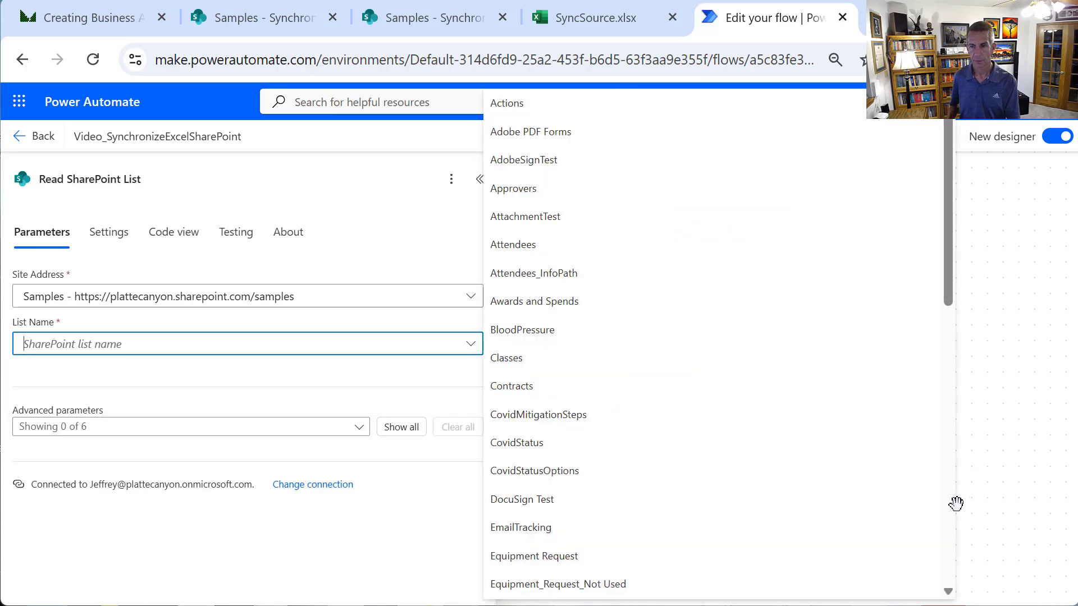
{"action": "scroll", "coordinate": [951, 525], "scroll_direction": "down", "scroll_amount": 15}
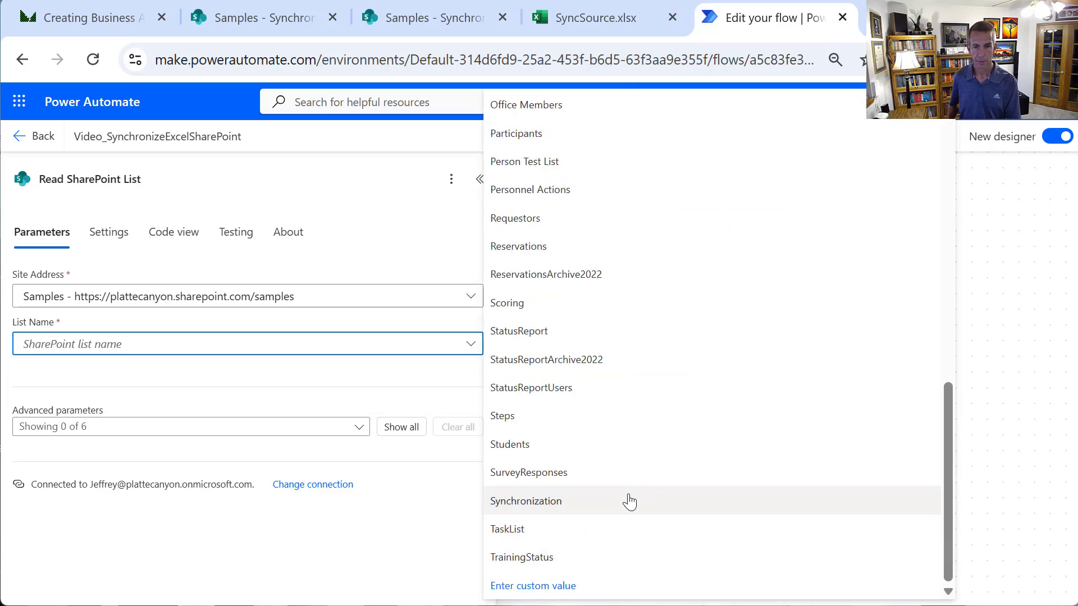
{"action": "left_click", "coordinate": [628, 505]}
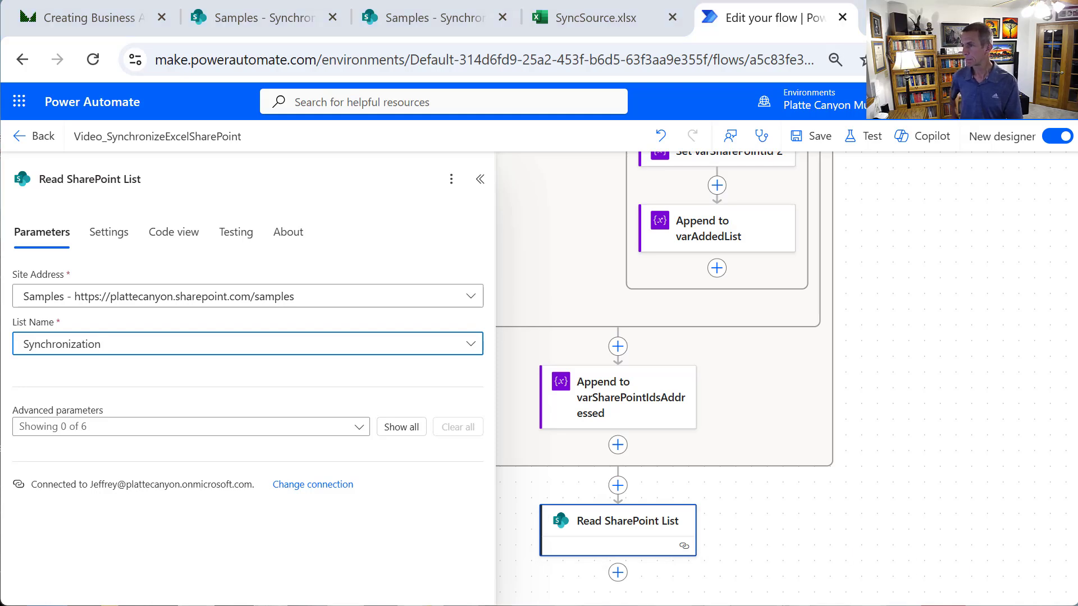
{"action": "left_click", "coordinate": [480, 179]}
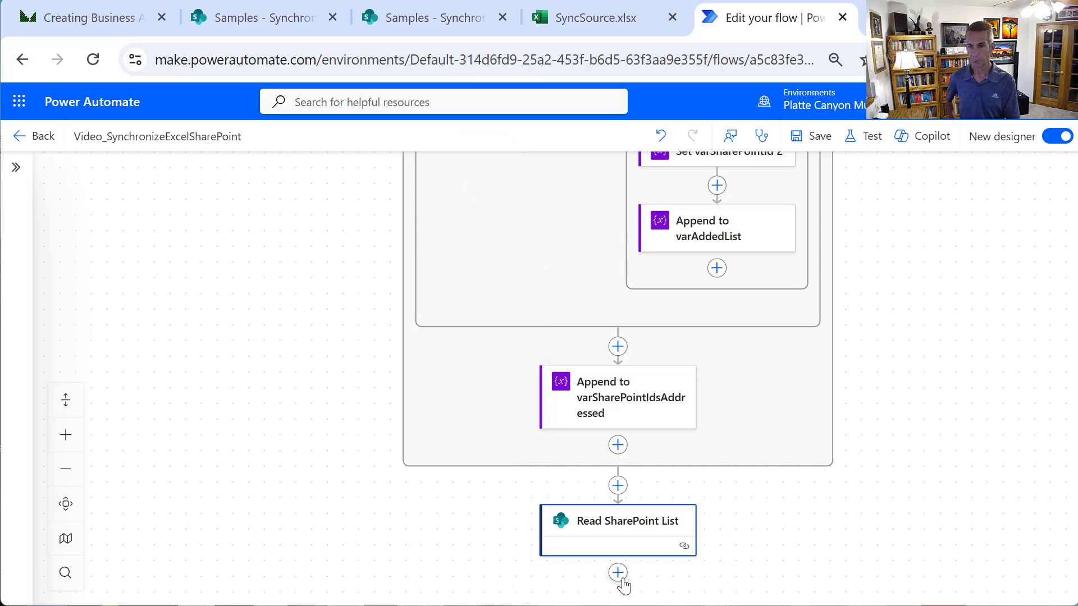
Add an Apply to each loop below Read SharePoint List and name it "Loop Through List"
{"action": "left_click", "coordinate": [617, 572]}
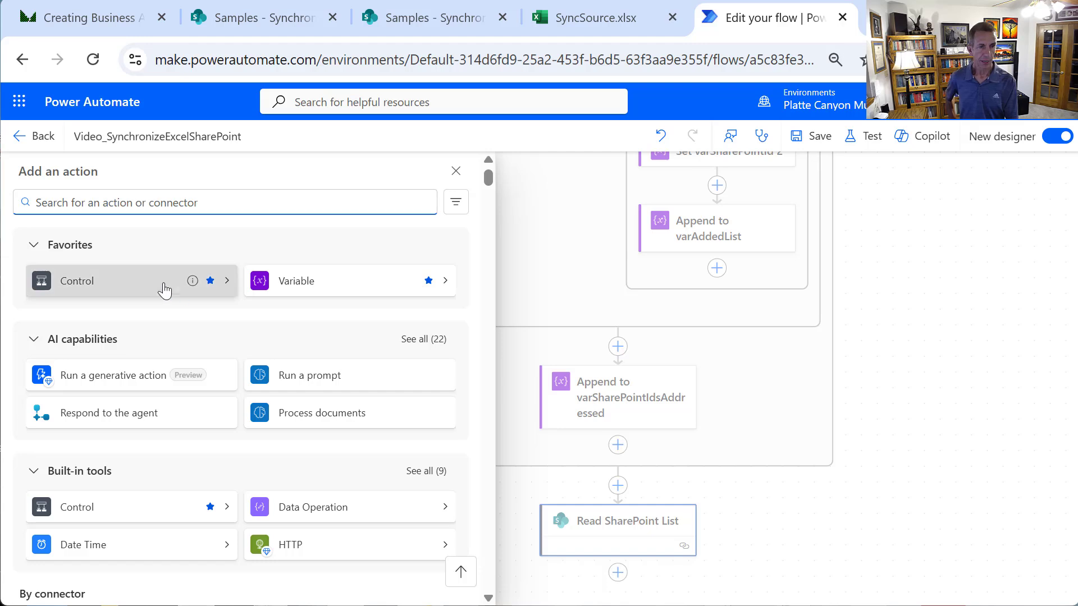
{"action": "left_click", "coordinate": [163, 287]}
{"action": "left_click", "coordinate": [308, 248]}
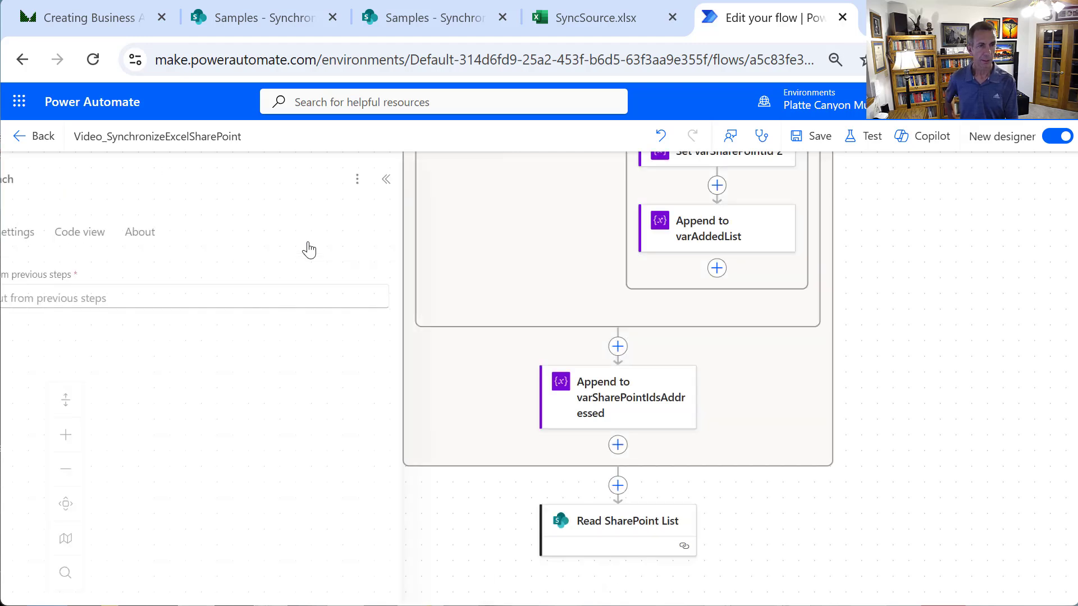
{"action": "left_click", "coordinate": [100, 179]}
{"action": "key", "text": "ctrl+a"}
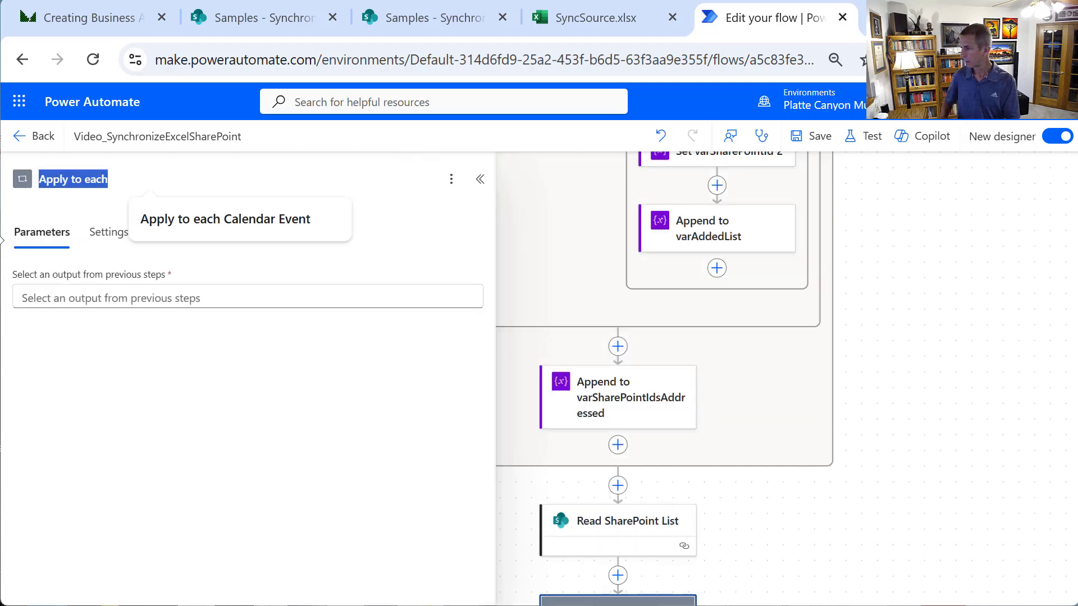
{"action": "type", "text": "Loo"}
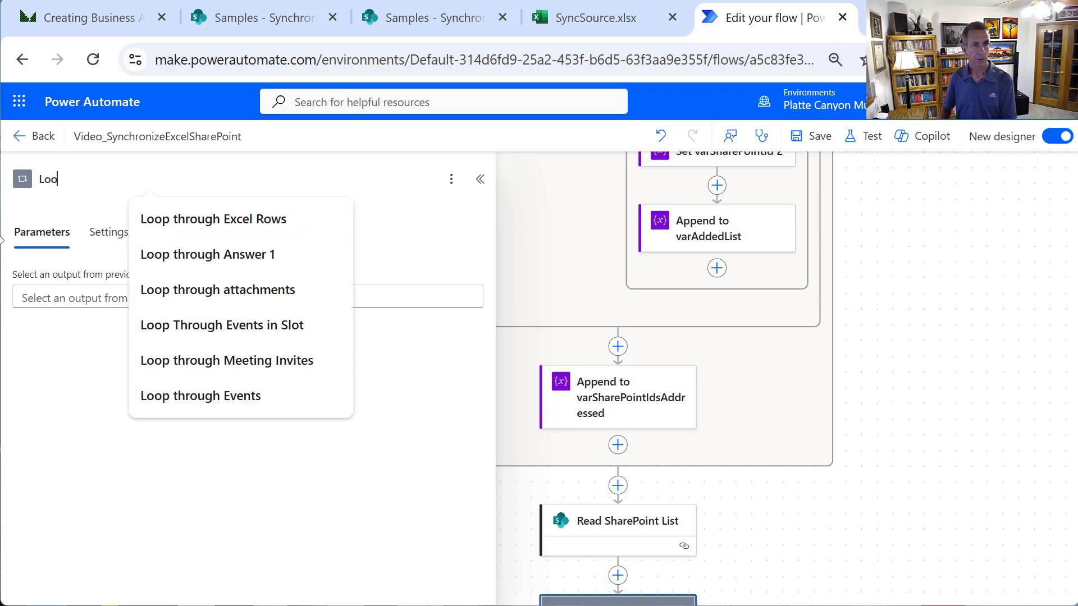
{"action": "type", "text": "p Through List"}
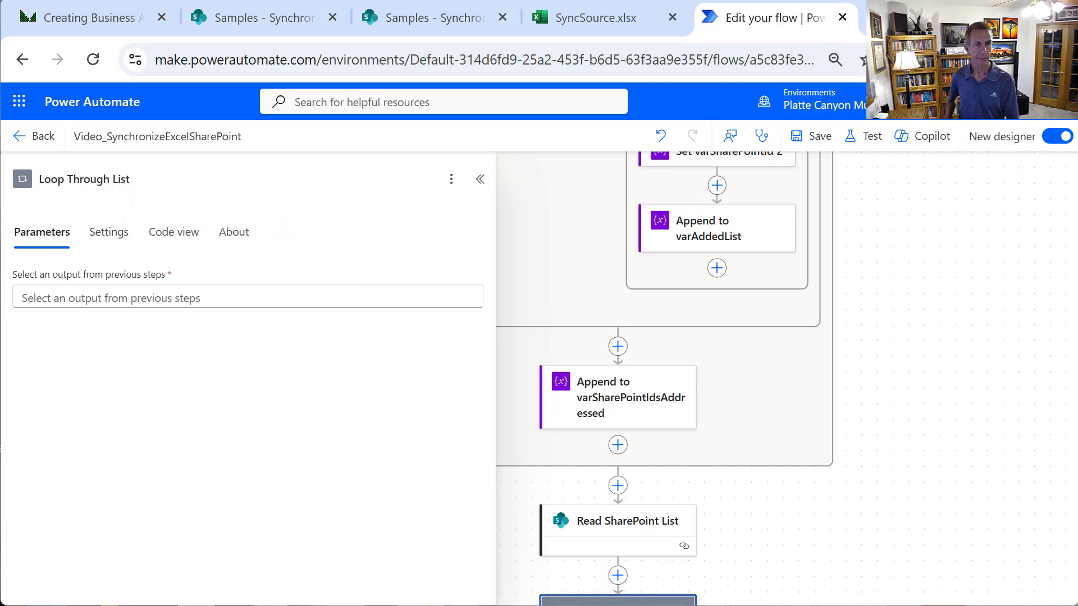
Set the Loop Through List input to the body/value output of Read SharePoint List
{"action": "left_click", "coordinate": [203, 294]}
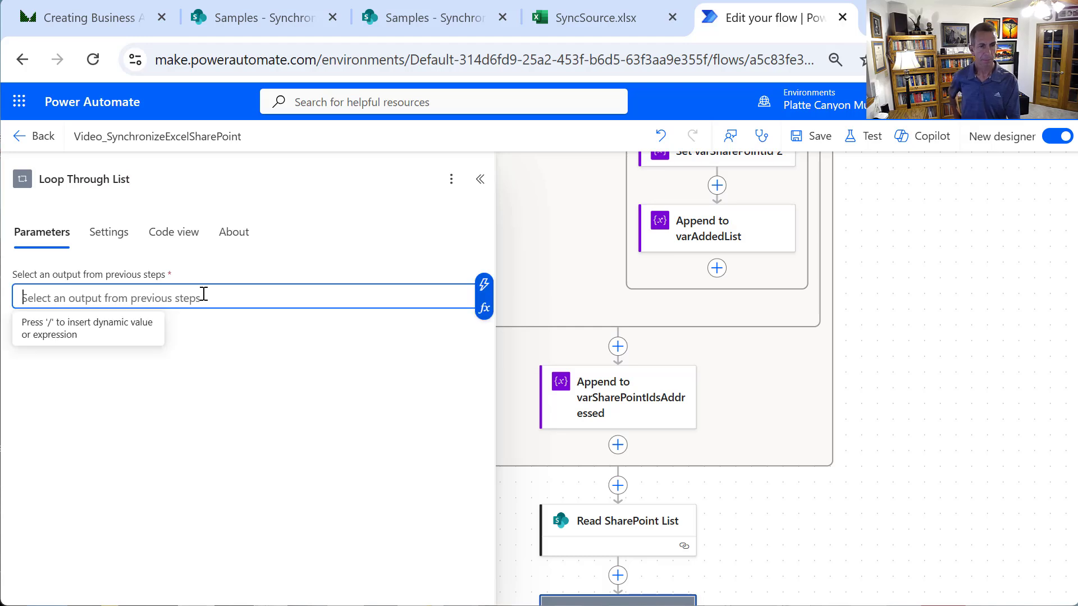
{"action": "left_click", "coordinate": [484, 285]}
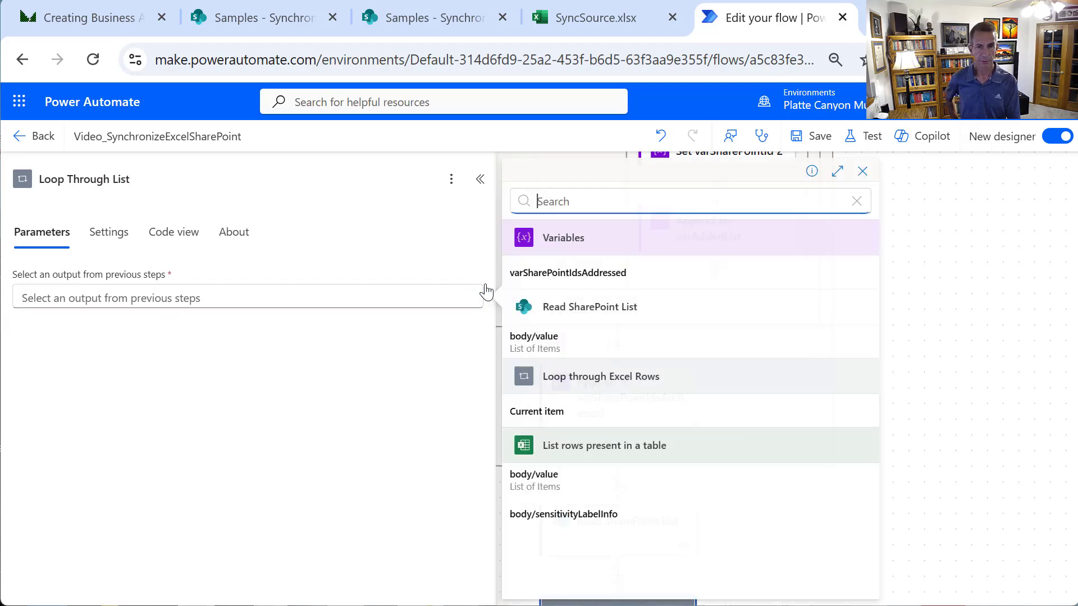
{"action": "left_click", "coordinate": [570, 349]}
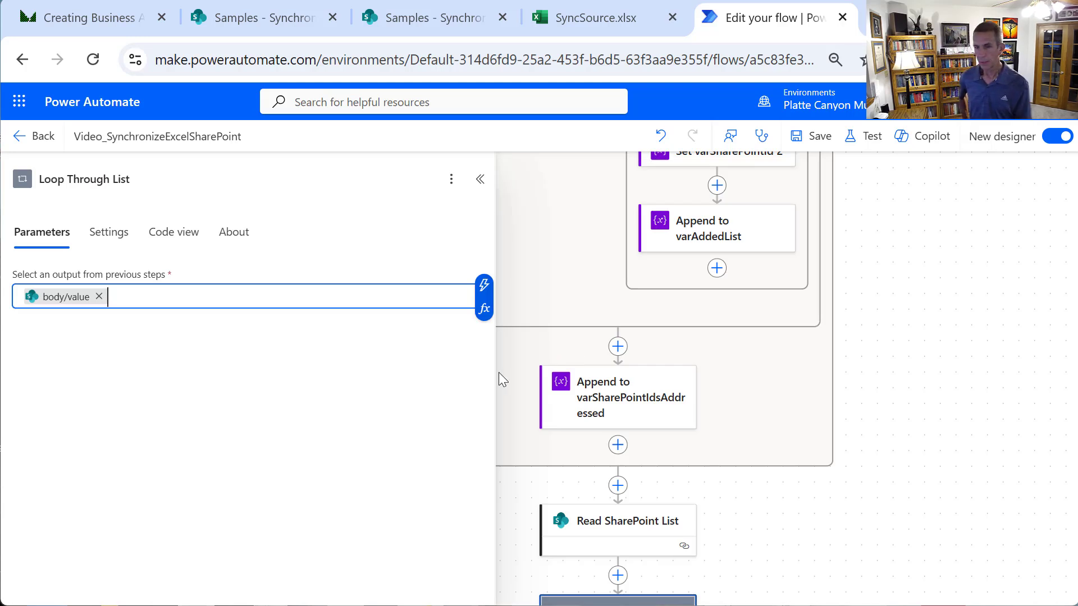
Add a Set variable action inside Loop Through List and choose varSharePointId as its variable
{"action": "scroll", "coordinate": [926, 325], "scroll_direction": "down", "scroll_amount": 3}
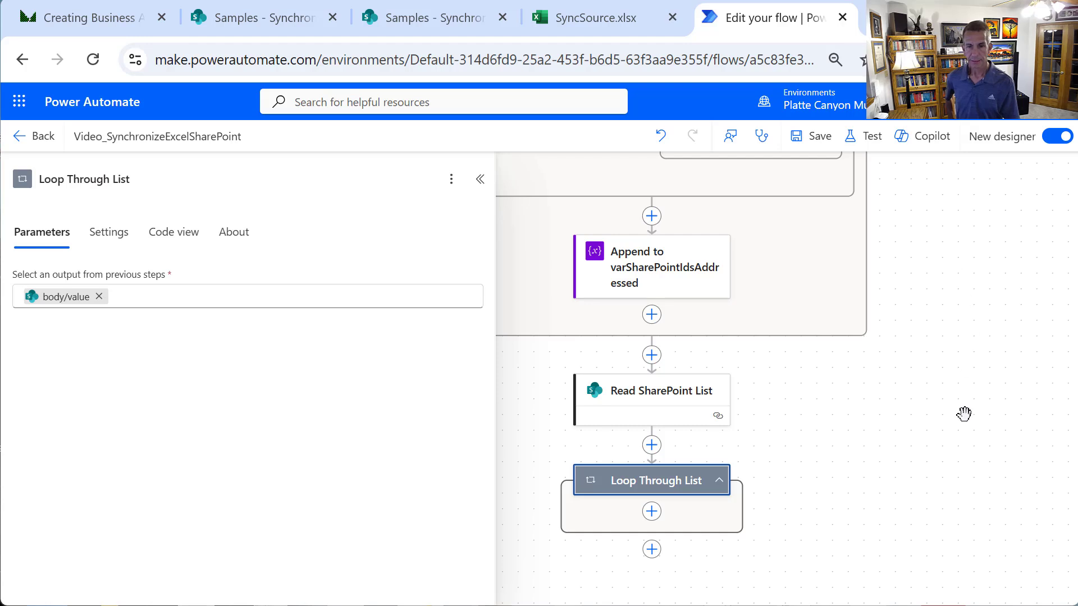
{"action": "scroll", "coordinate": [960, 355], "scroll_direction": "down", "scroll_amount": 2}
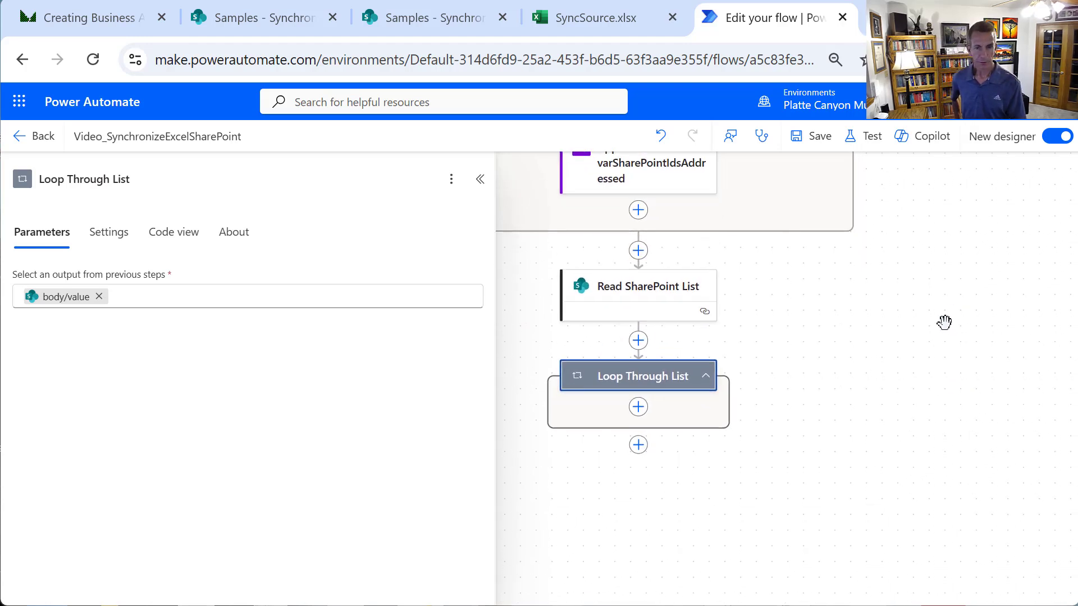
{"action": "left_click", "coordinate": [638, 407]}
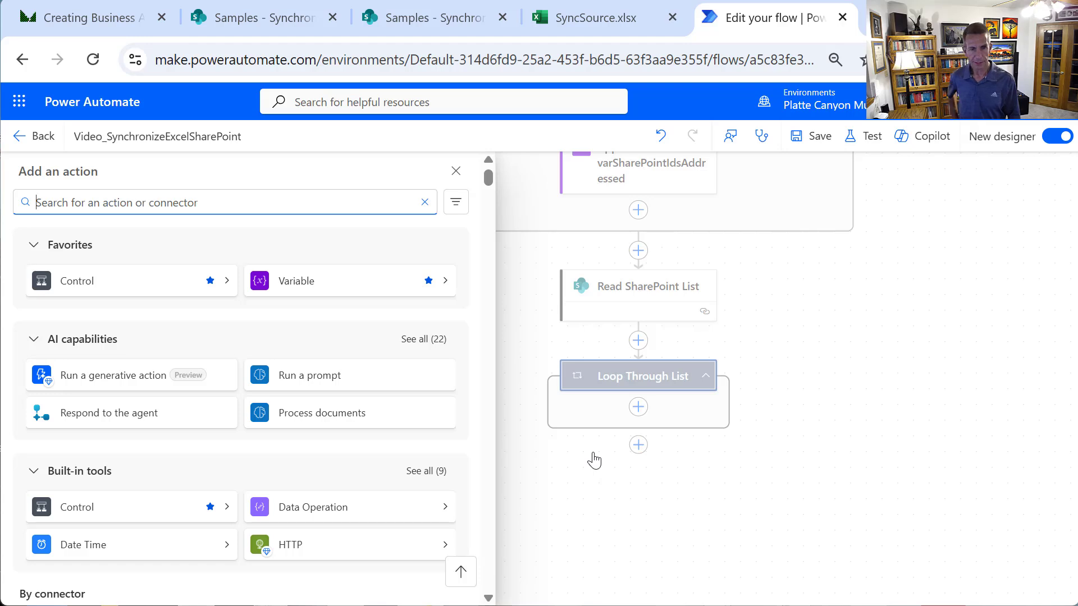
{"action": "left_click", "coordinate": [306, 286]}
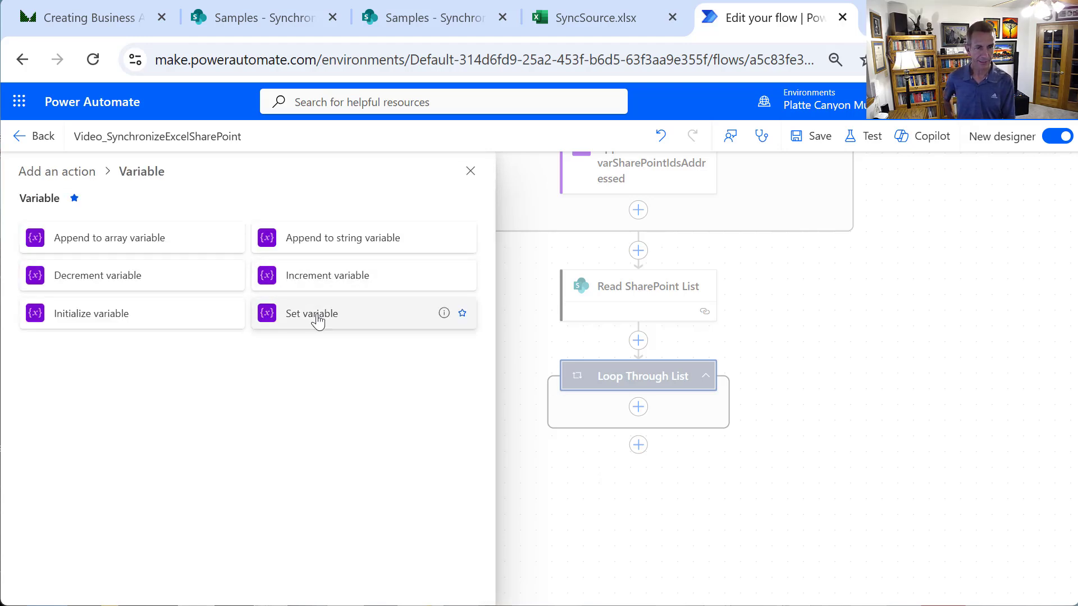
{"action": "left_click", "coordinate": [319, 320]}
{"action": "left_click", "coordinate": [120, 297]}
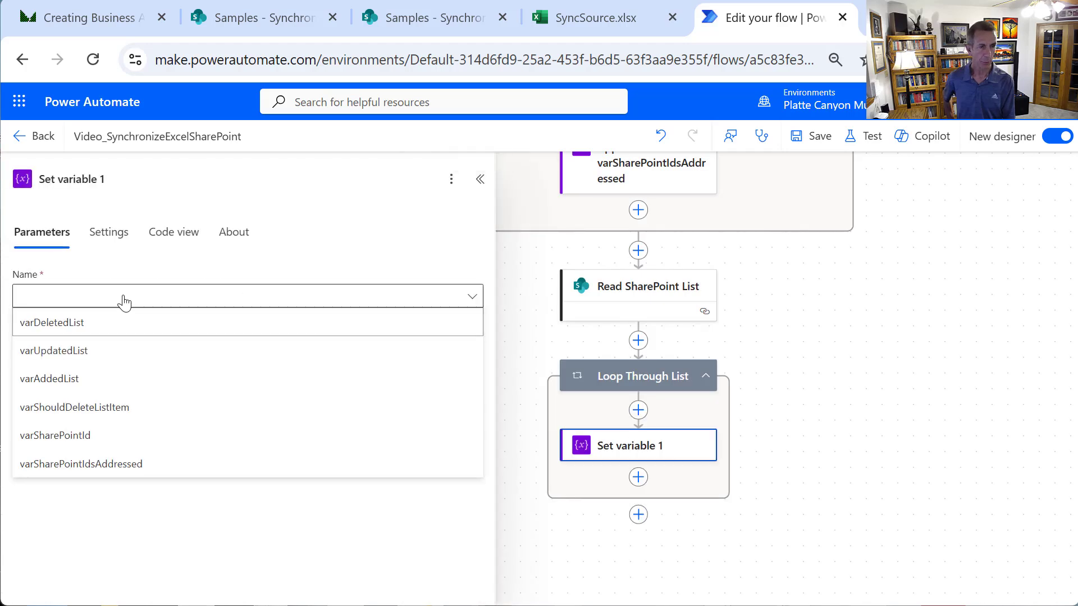
{"action": "left_click", "coordinate": [122, 435]}
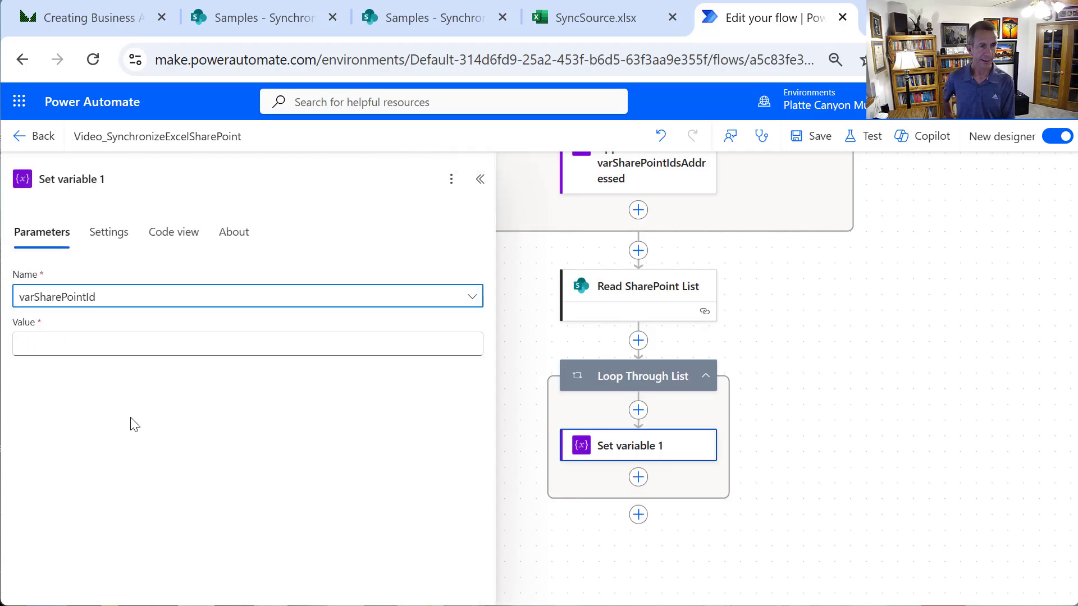
Rename the Set variable action inside the loop as "Set varSharePointId 3"
{"action": "left_click", "coordinate": [65, 181]}
{"action": "mouse_move", "coordinate": [65, 185]}
{"action": "left_mouse_down"}
{"action": "mouse_move", "coordinate": [27, 192]}
{"action": "mouse_move", "coordinate": [58, 182]}
{"action": "left_mouse_up"}
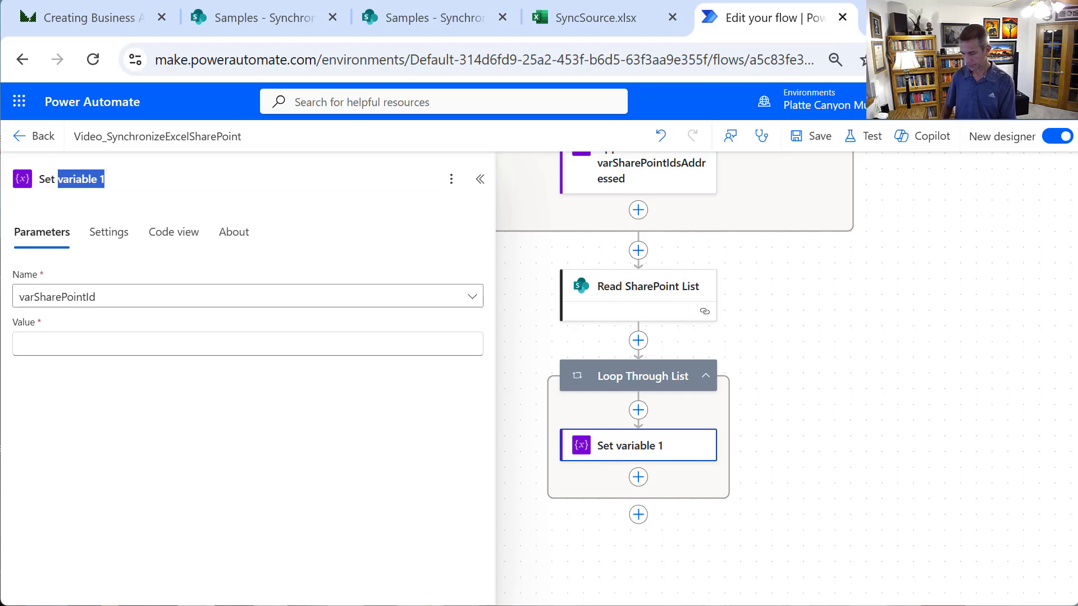
{"action": "type", "text": "varSh"}
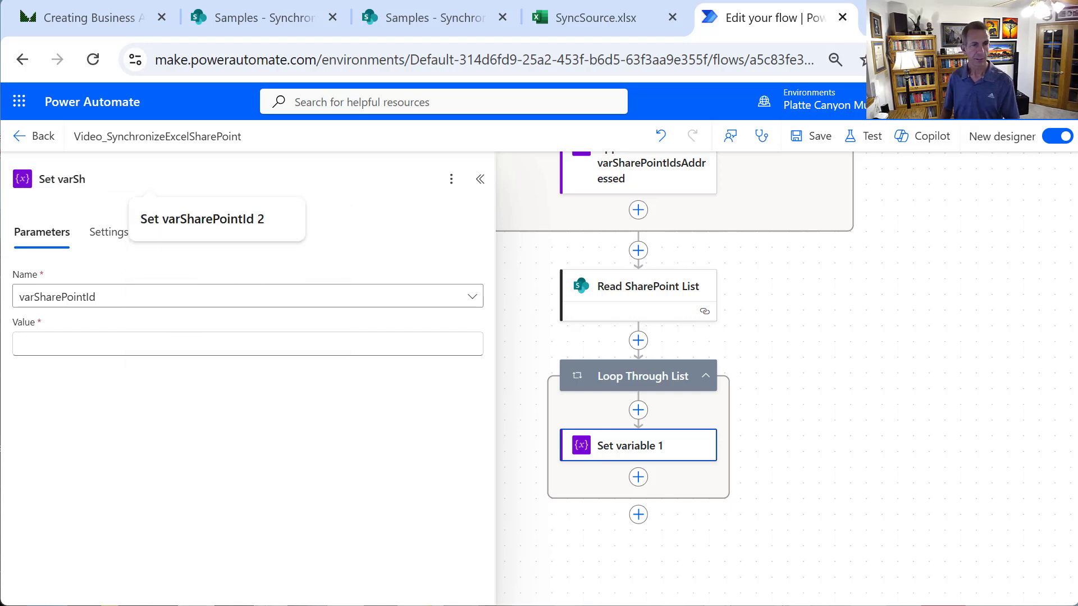
{"action": "left_click", "coordinate": [234, 225]}
{"action": "key", "text": "BackSpace"}
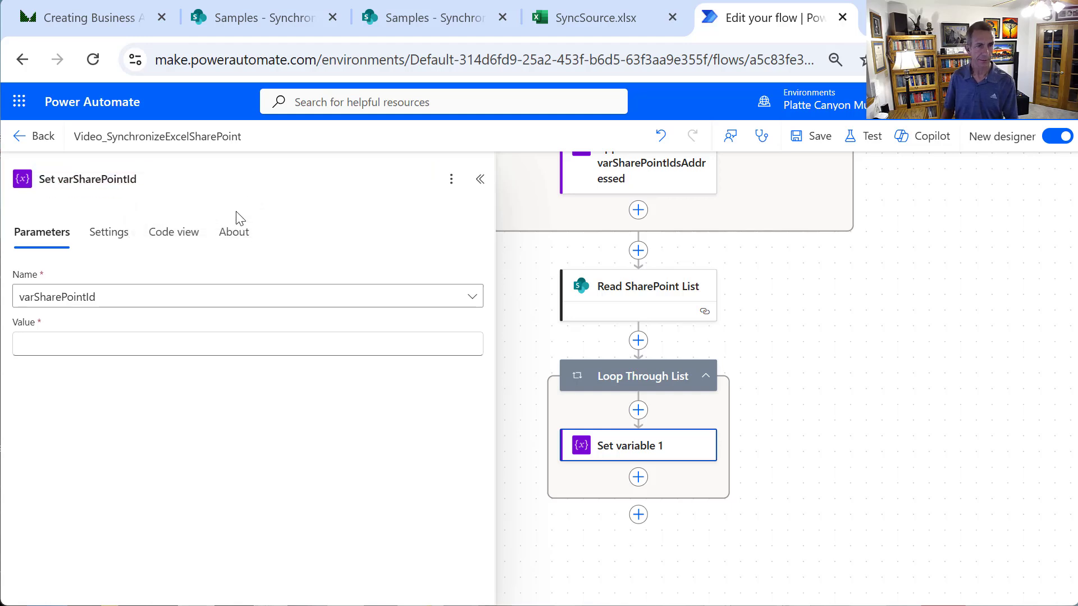
{"action": "type", "text": "3"}
{"action": "key", "text": "Return"}
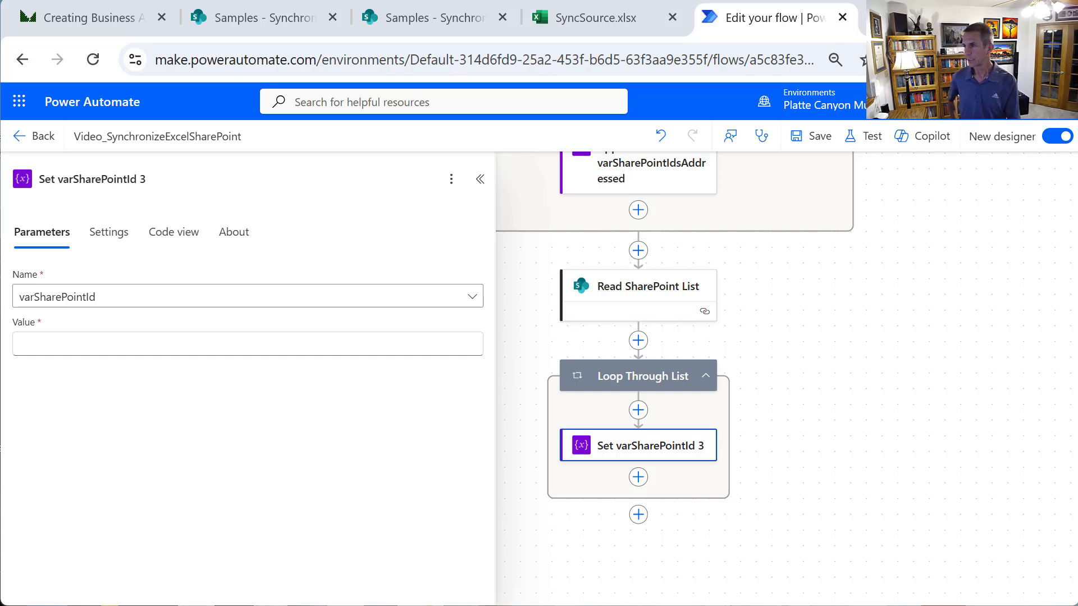
Start an expression for the value of Set varSharePointId 3 with the string() function
{"action": "left_click", "coordinate": [66, 345]}
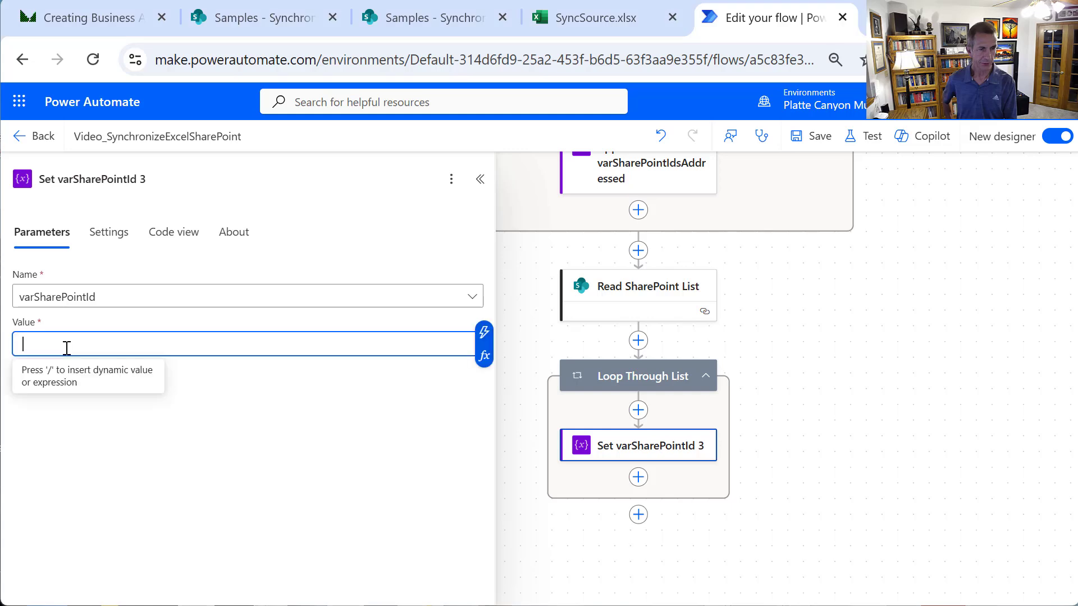
{"action": "left_click", "coordinate": [484, 355]}
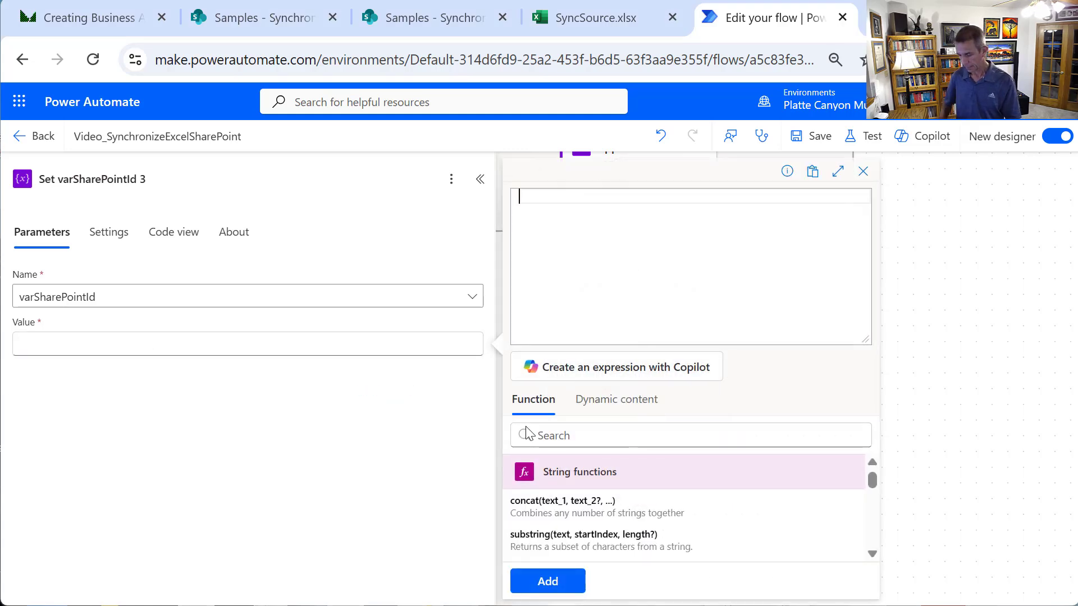
{"action": "type", "text": "string"}
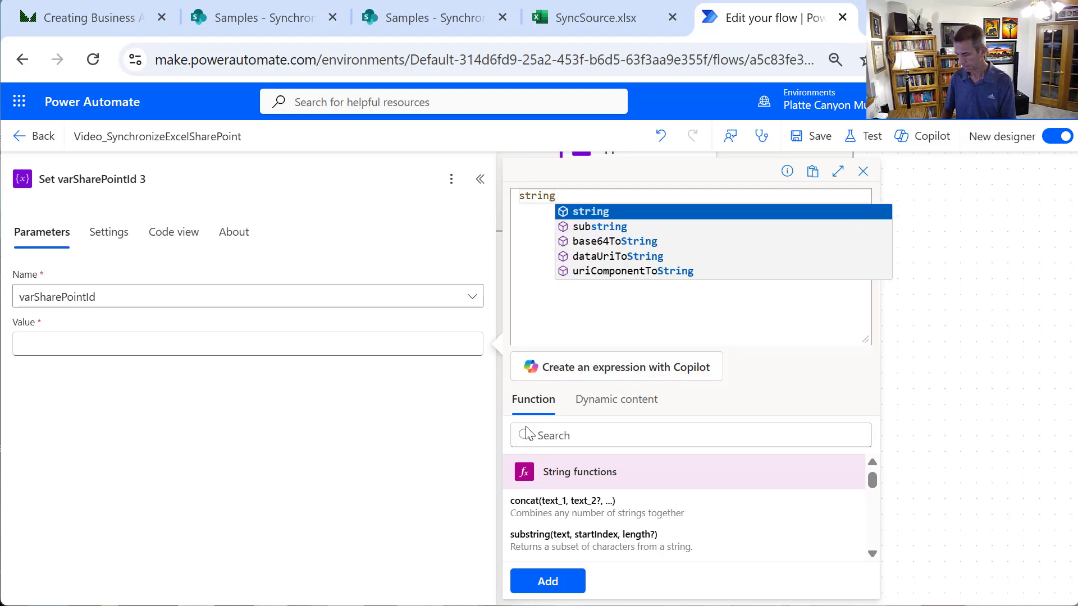
{"action": "key", "text": "Return"}
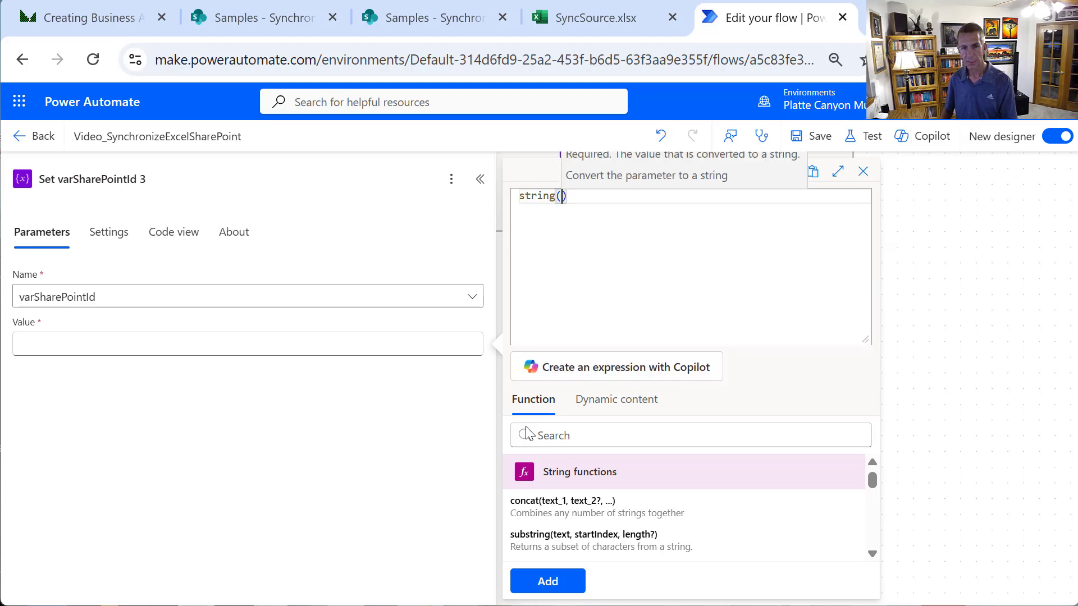
Insert the Current item of Loop Through List as the argument of the string() expression
{"action": "left_click", "coordinate": [638, 400]}
{"action": "left_click", "coordinate": [872, 555]}
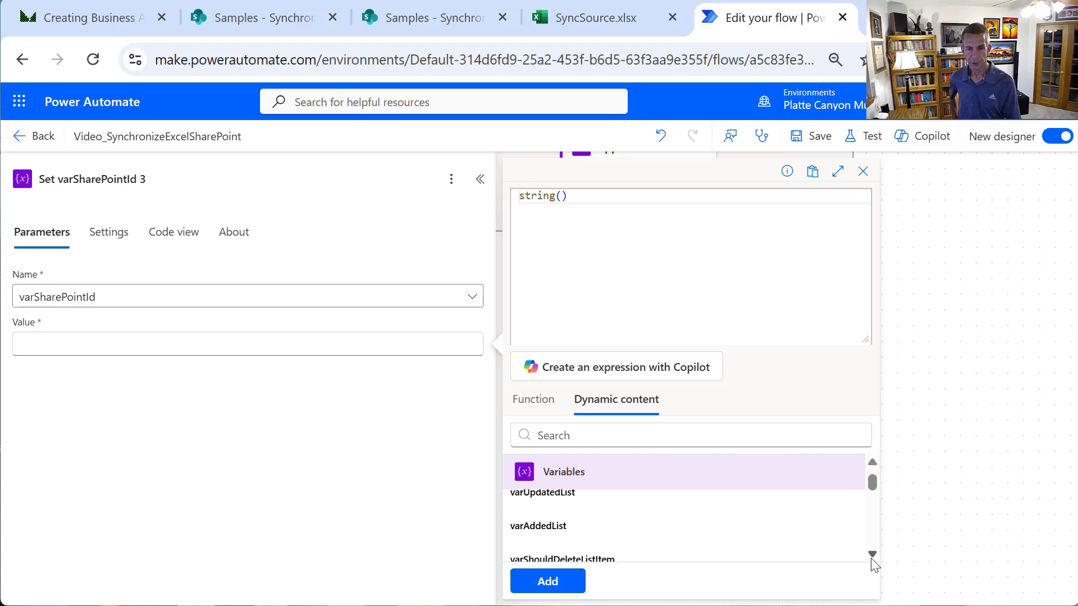
{"action": "left_click", "coordinate": [871, 555]}
{"action": "left_click", "coordinate": [871, 555]}
{"action": "left_click", "coordinate": [872, 555]}
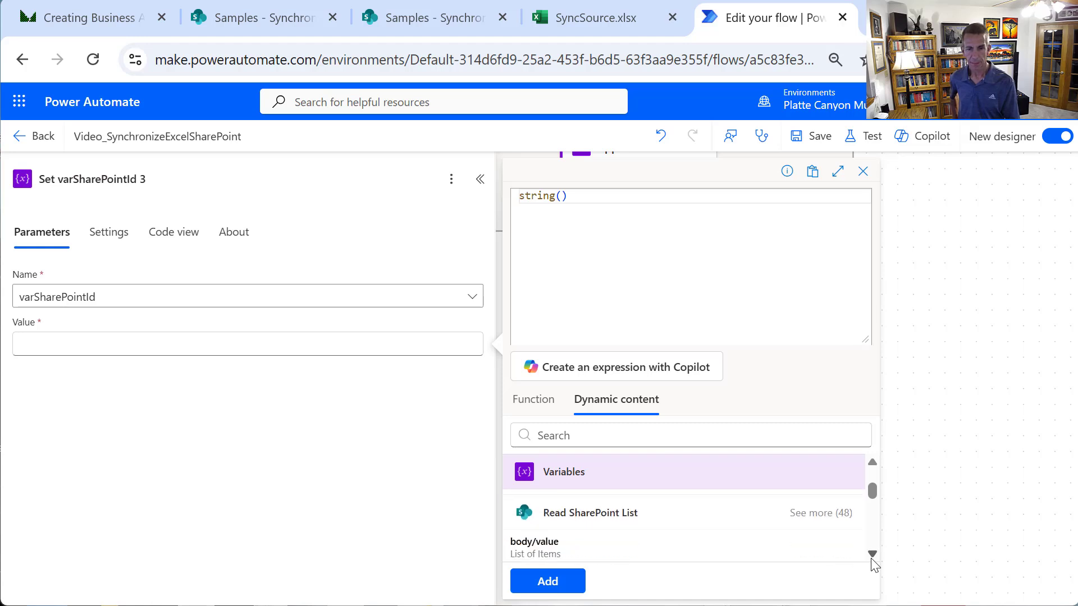
{"action": "left_click", "coordinate": [871, 555]}
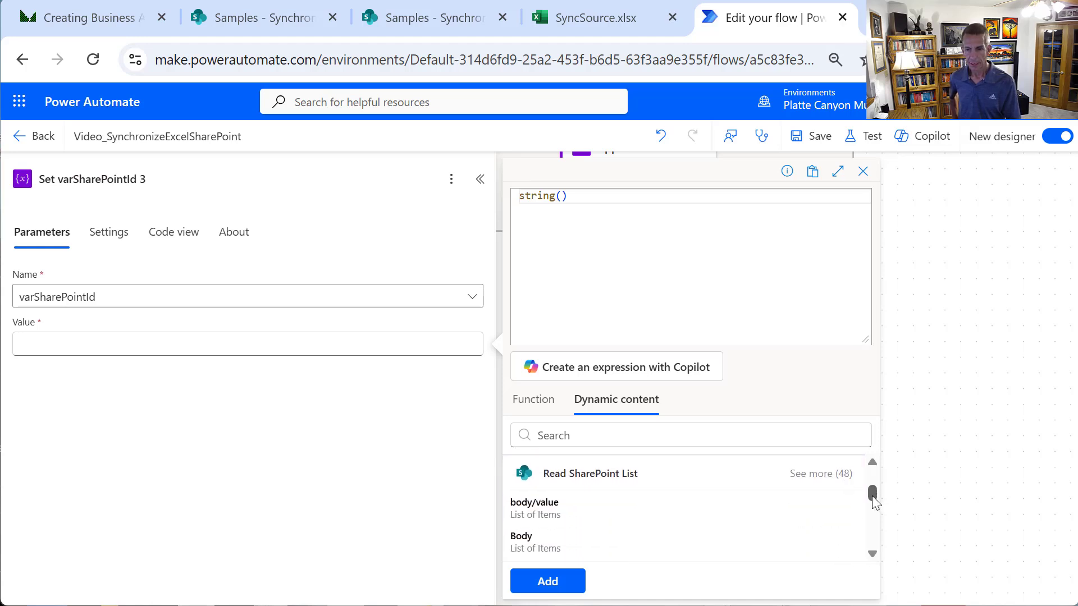
{"action": "left_click_drag", "start_coordinate": [872, 499], "coordinate": [863, 548]}
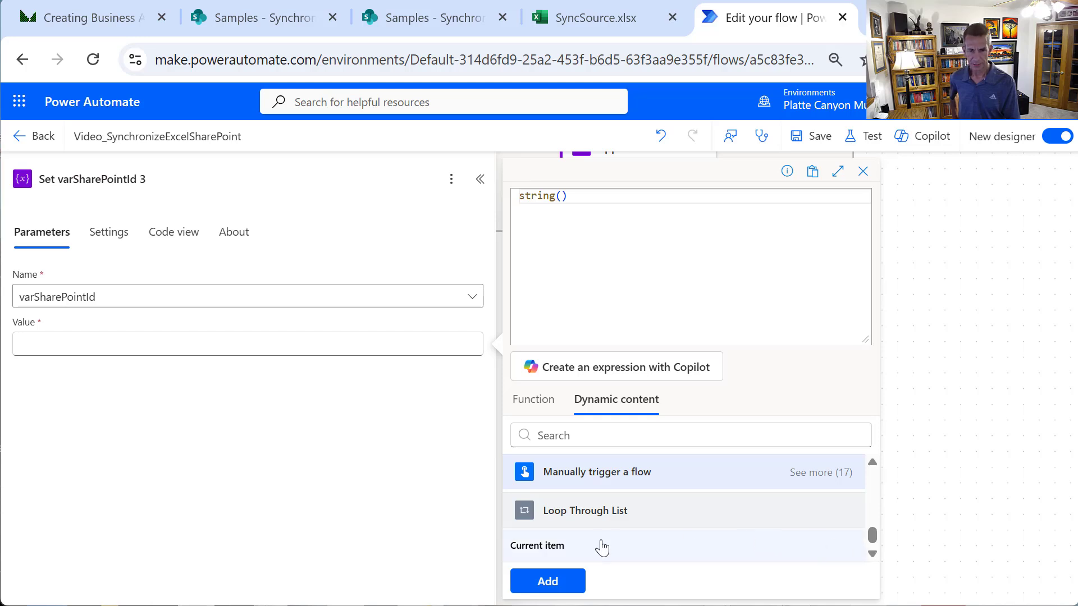
{"action": "left_click", "coordinate": [580, 550]}
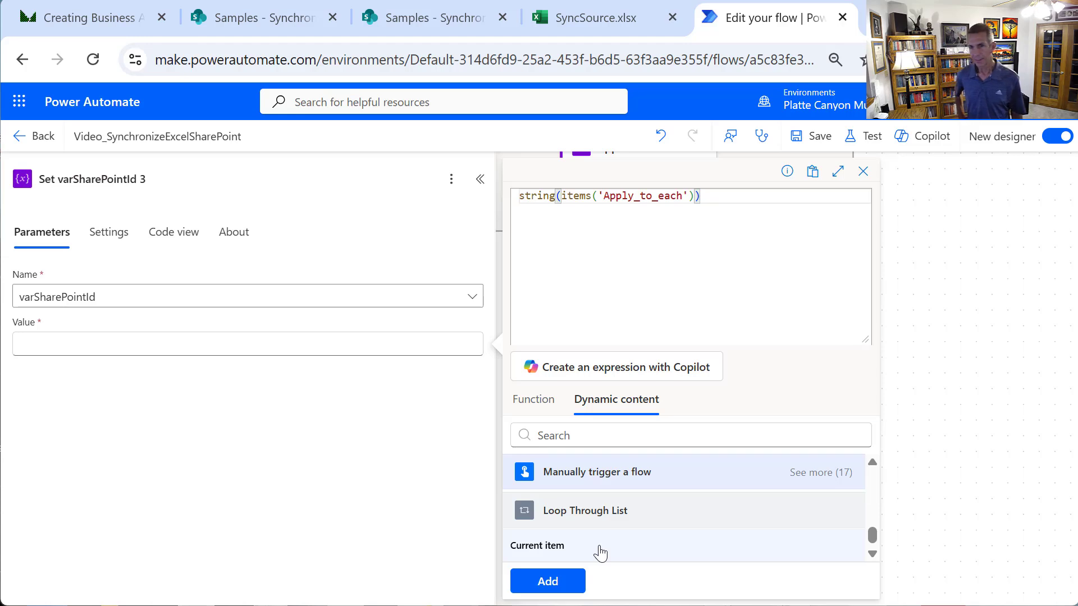
Append ?['ID'] to items('Apply_to_each') inside string() and add the expression as the value of Set varSharePointId 3
{"action": "type", "text": "?"}
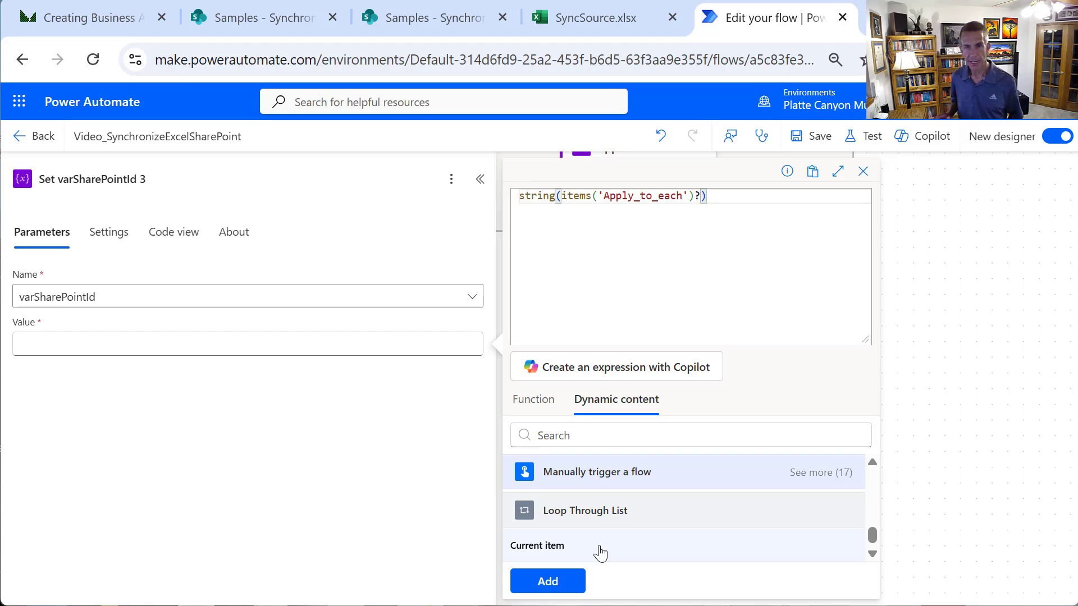
{"action": "type", "text": "["}
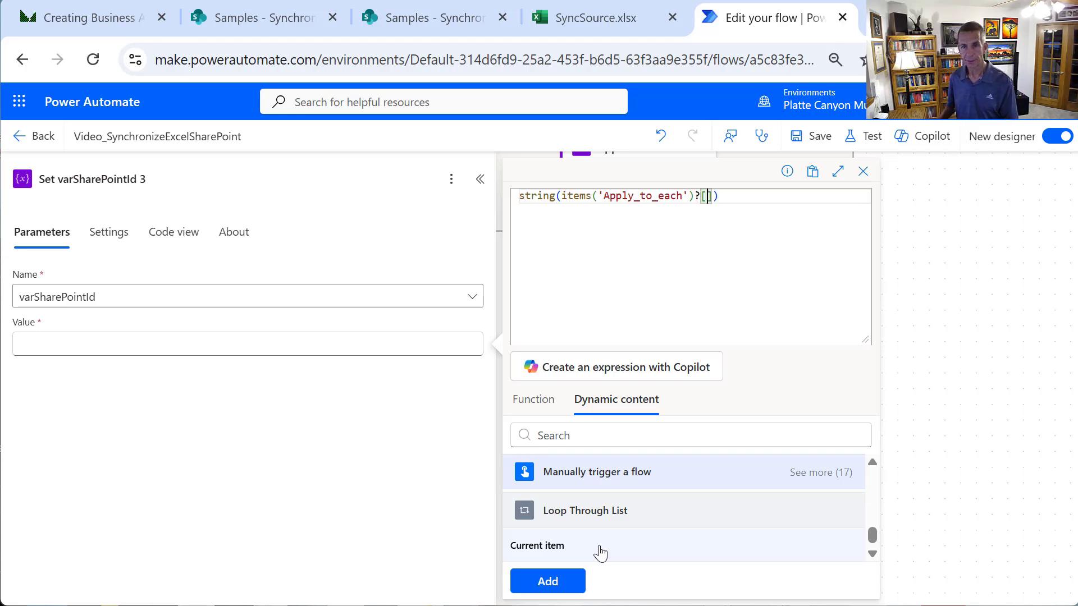
{"action": "type", "text": "'"}
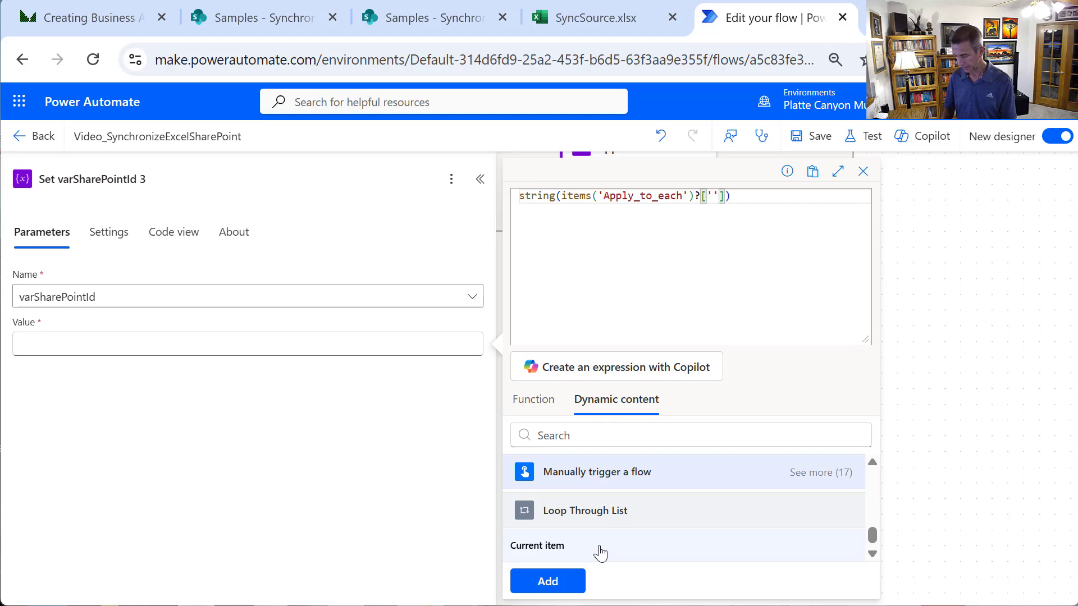
{"action": "type", "text": "ID"}
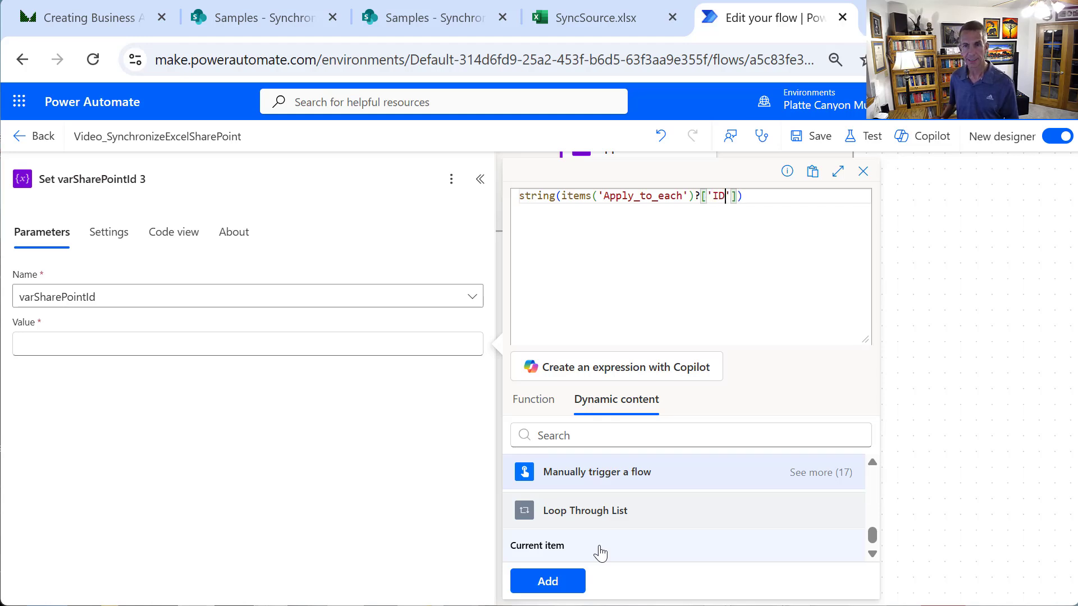
{"action": "left_click", "coordinate": [753, 198]}
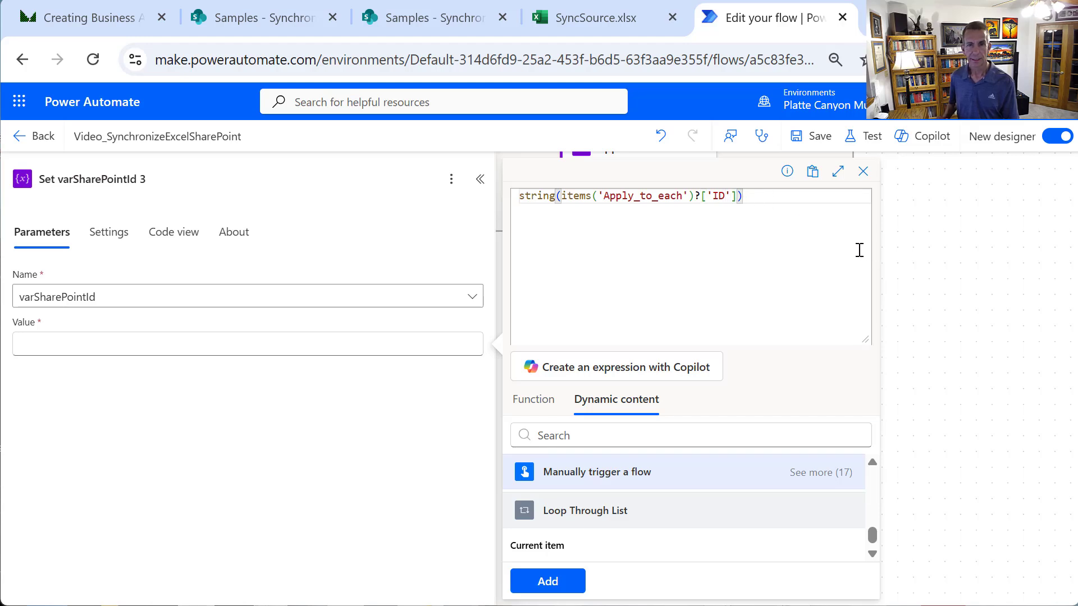
{"action": "left_click", "coordinate": [570, 580]}
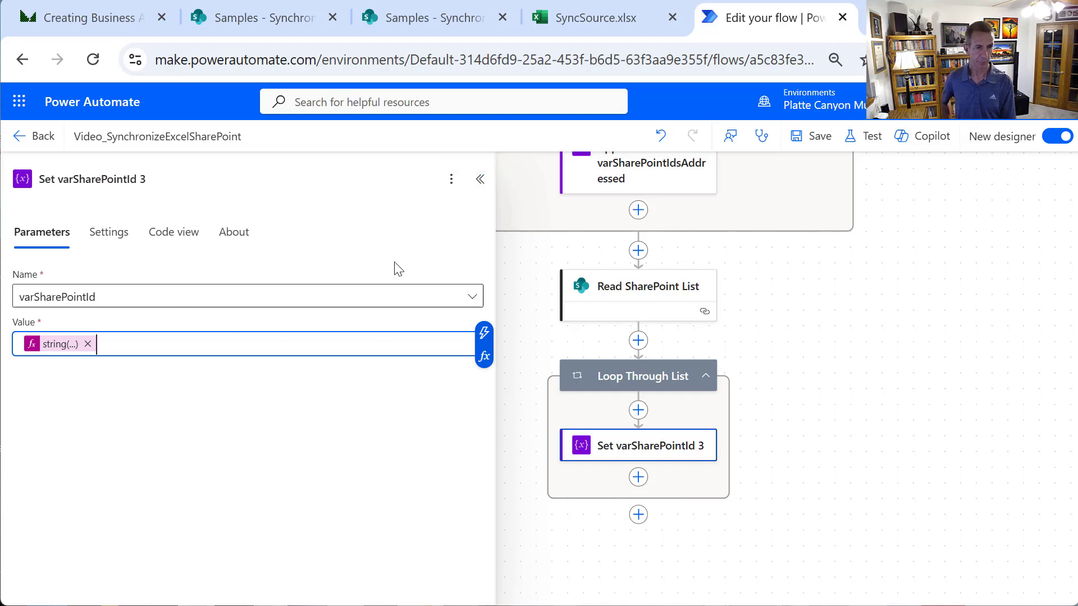
Add a Set variable action after Set varSharePointId 3 inside the loop and choose varShouldDeleteListItem as its variable
{"action": "left_click", "coordinate": [480, 180]}
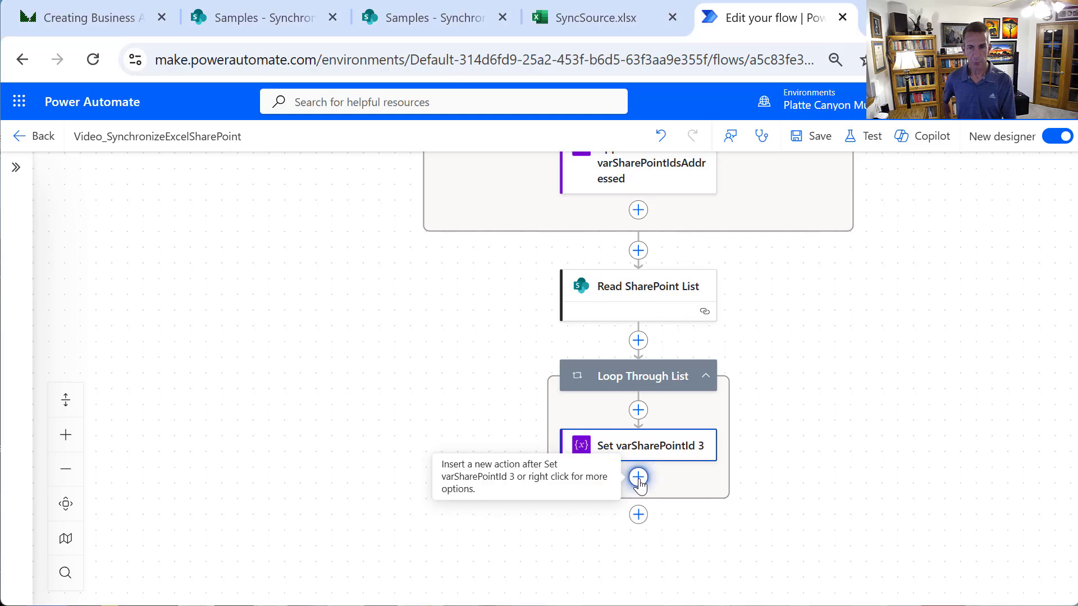
{"action": "left_click", "coordinate": [638, 478]}
{"action": "left_click", "coordinate": [355, 289]}
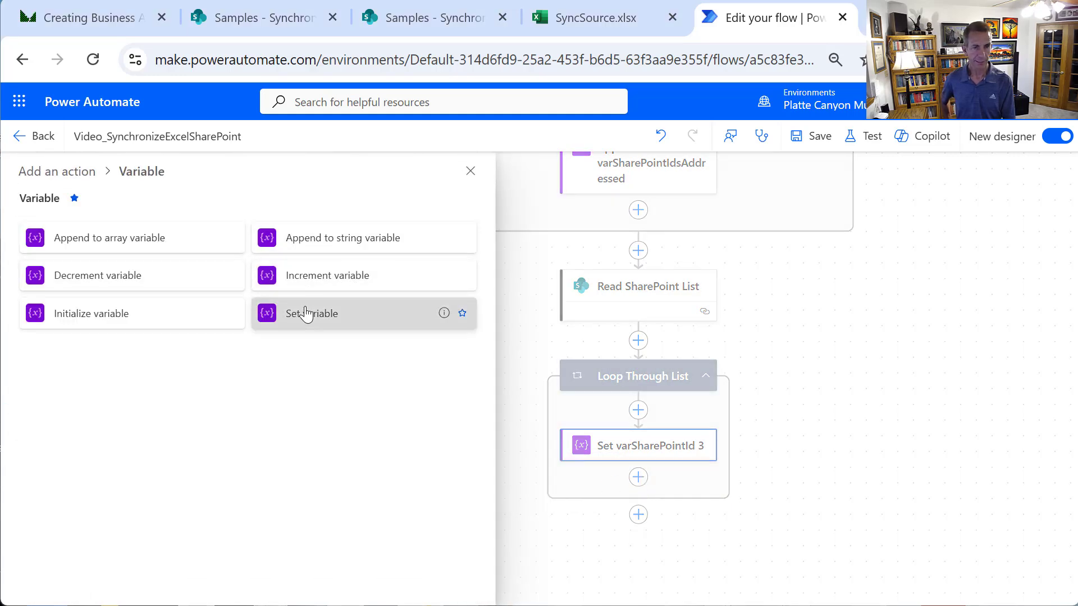
{"action": "left_click", "coordinate": [303, 314]}
{"action": "left_click", "coordinate": [225, 299]}
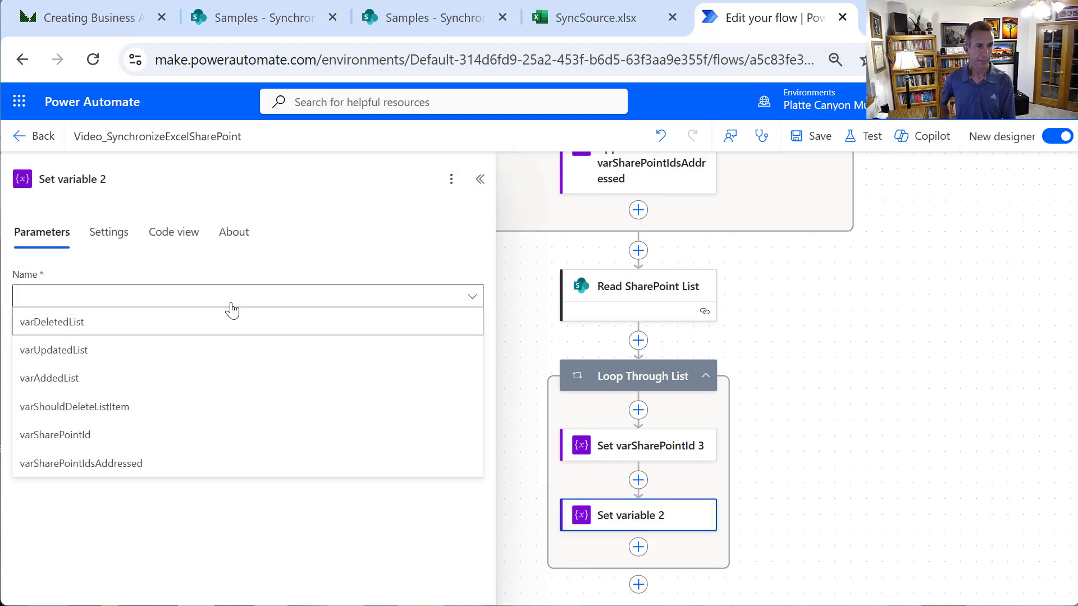
{"action": "left_click", "coordinate": [151, 416]}
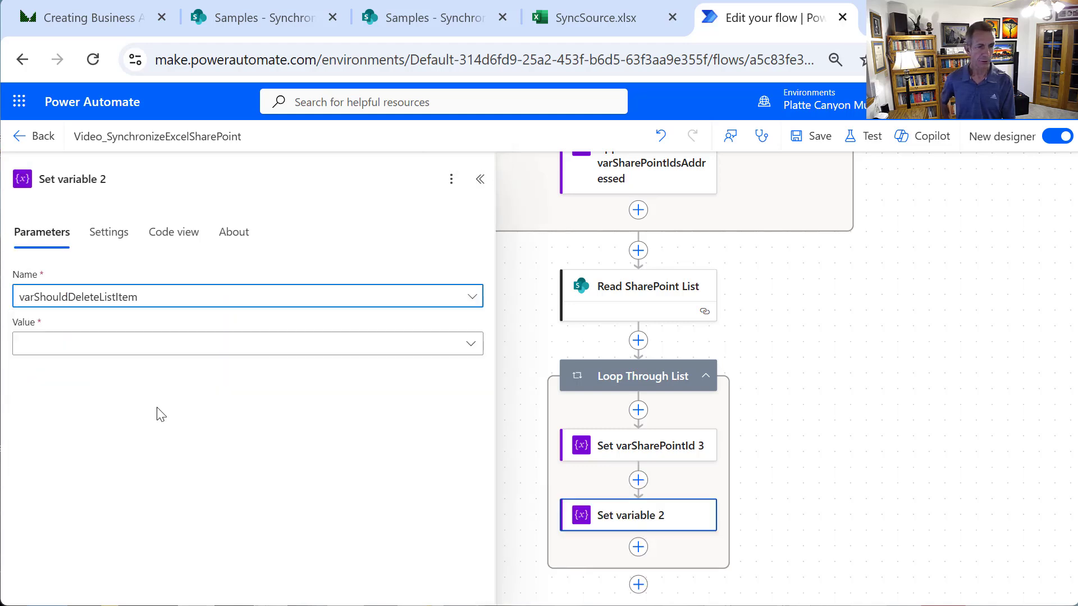
Rename the new Set variable action as "Set varShouldDeleteListItem"
{"action": "left_click_drag", "start_coordinate": [135, 178], "coordinate": [58, 178]}
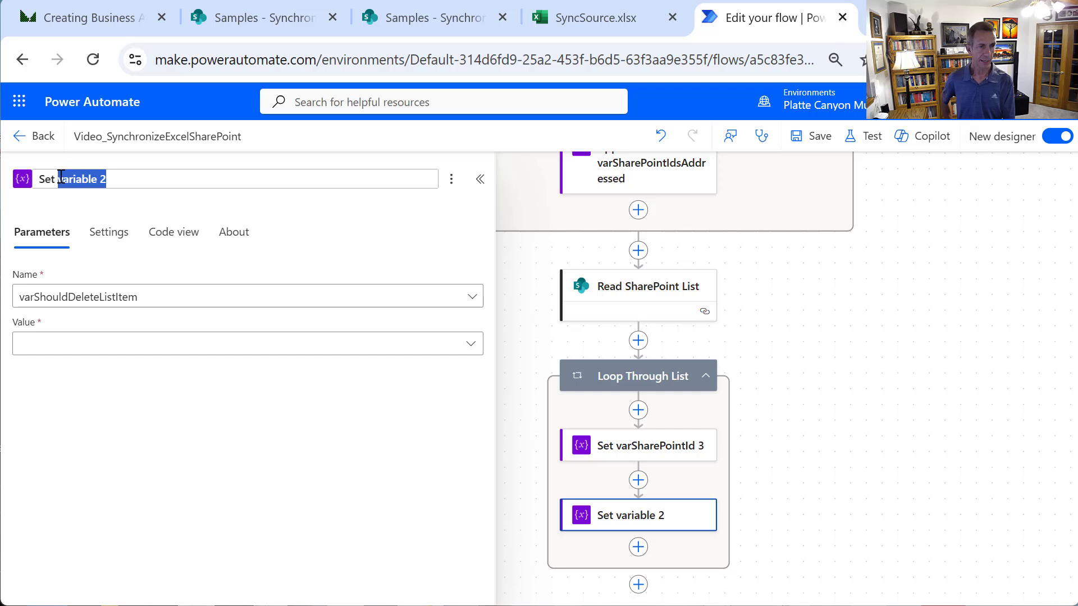
{"action": "type", "text": "var"}
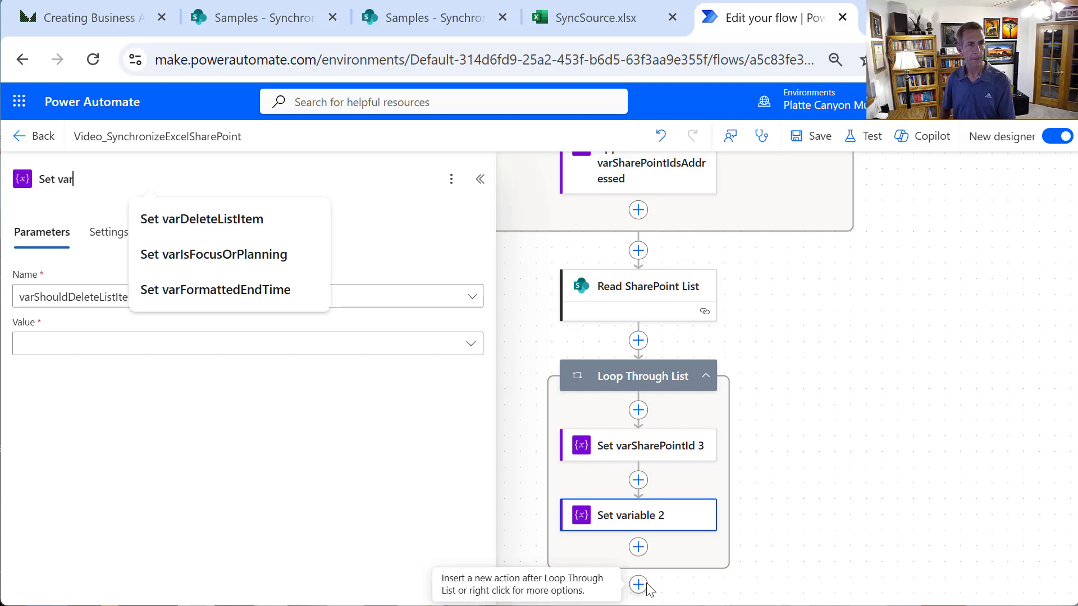
{"action": "type", "text": "ShouldDele"}
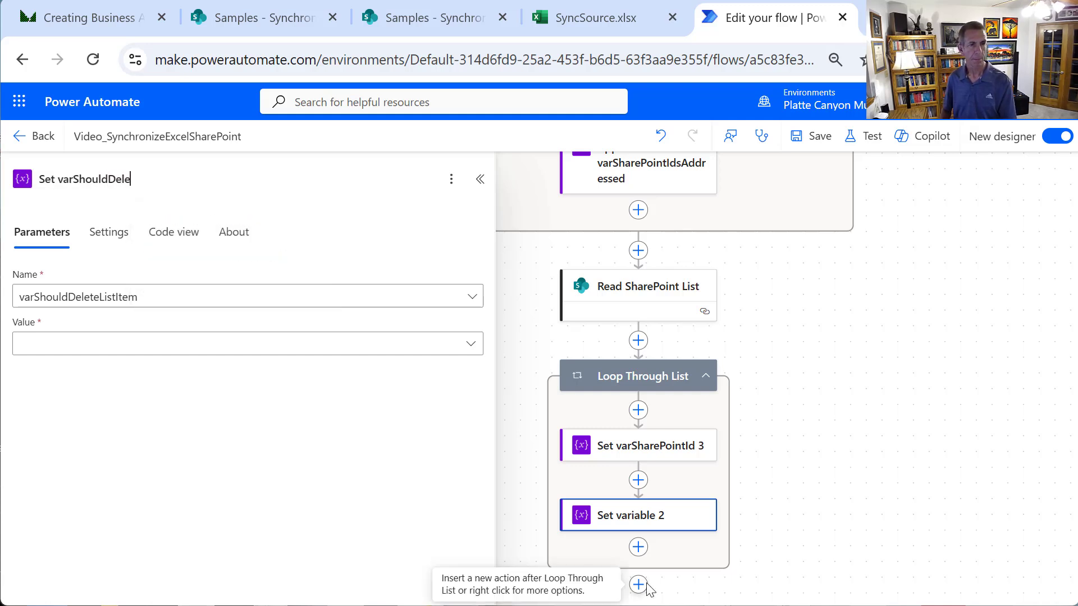
{"action": "type", "text": "teListItem"}
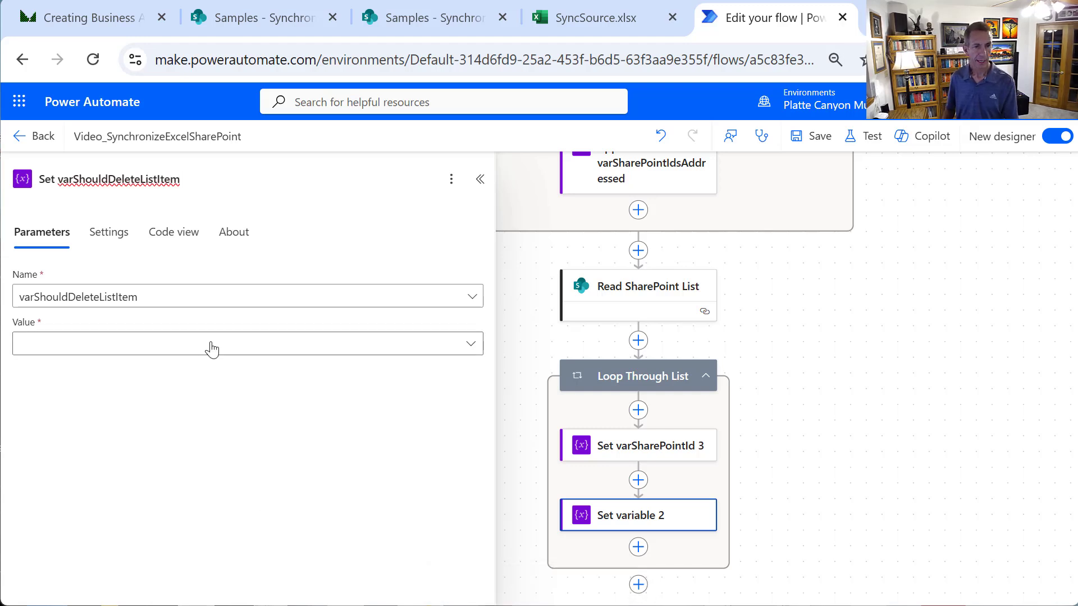
Choose a custom value for Set varShouldDeleteListItem and start its expression with the contains() function
{"action": "left_click", "coordinate": [210, 346]}
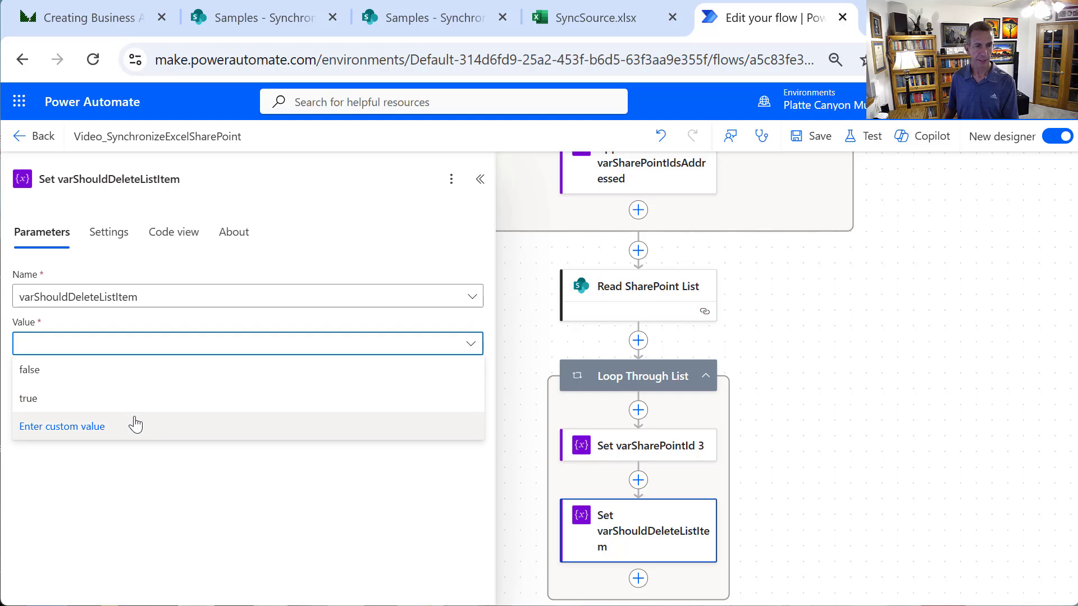
{"action": "left_click", "coordinate": [135, 425]}
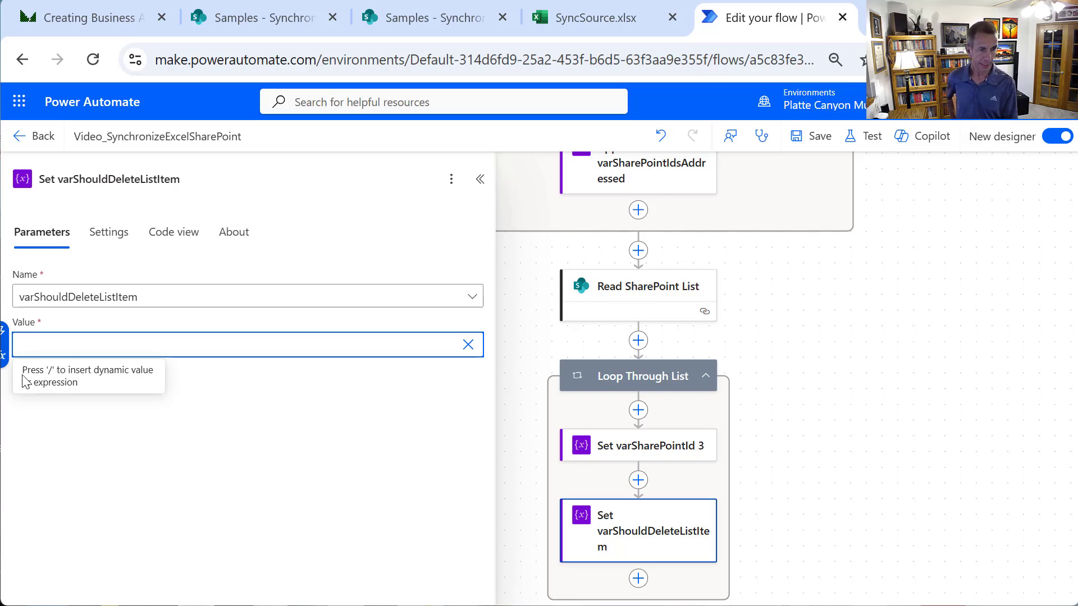
{"action": "left_click", "coordinate": [4, 362]}
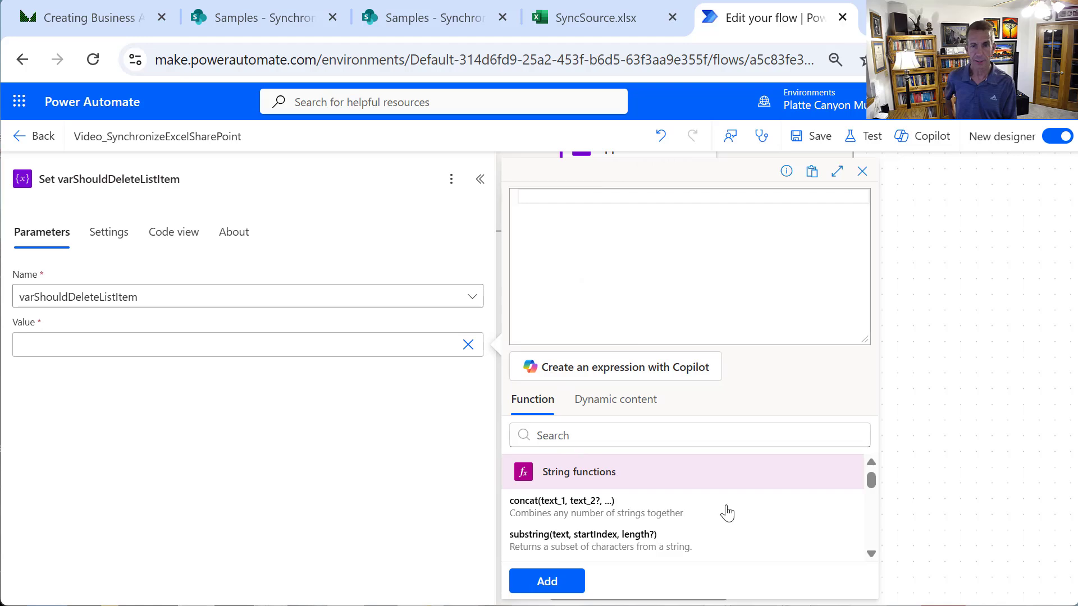
{"action": "type", "text": "con"}
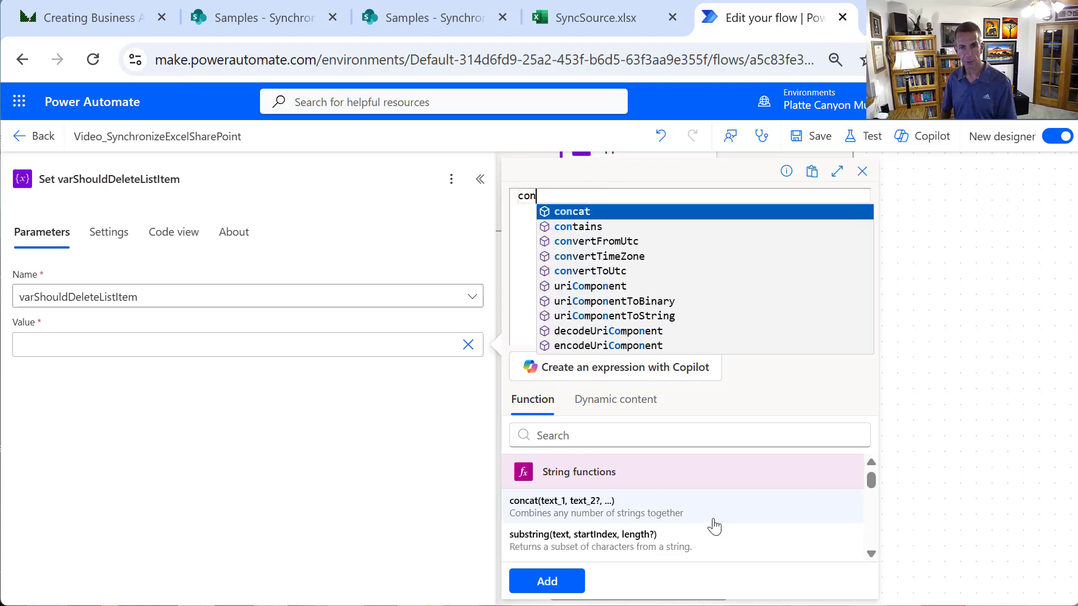
{"action": "left_click", "coordinate": [585, 228]}
{"action": "type", "text": "("}
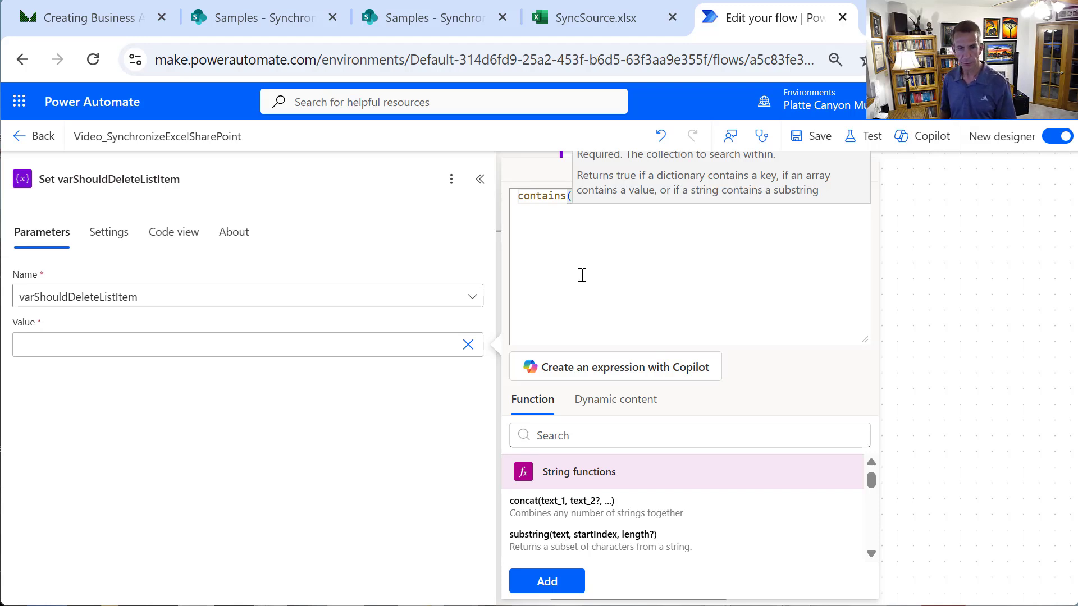
{"action": "type", "text": ")"}
Fill contains() with the variable varSharePointIdsAddressed as the collection and varSharePointId as the value to find
{"action": "left_click", "coordinate": [615, 399]}
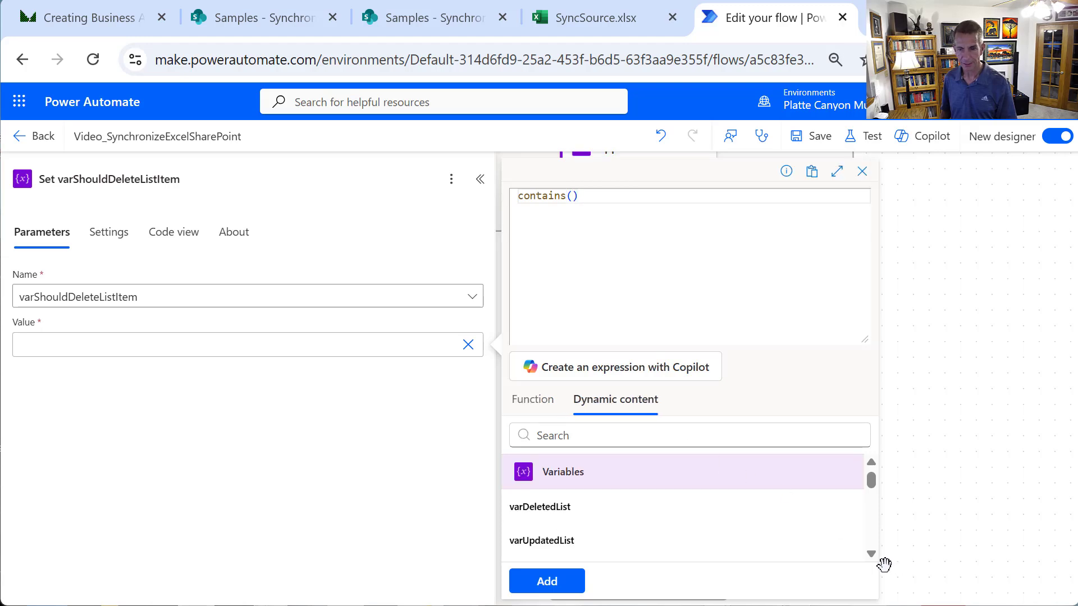
{"action": "left_click", "coordinate": [872, 555]}
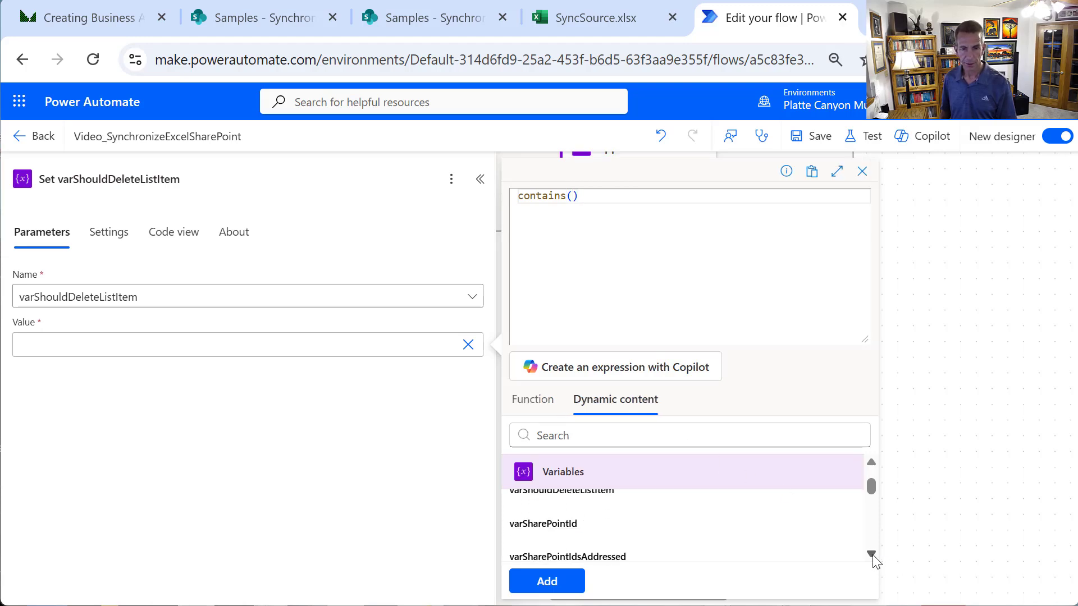
{"action": "left_click", "coordinate": [697, 526]}
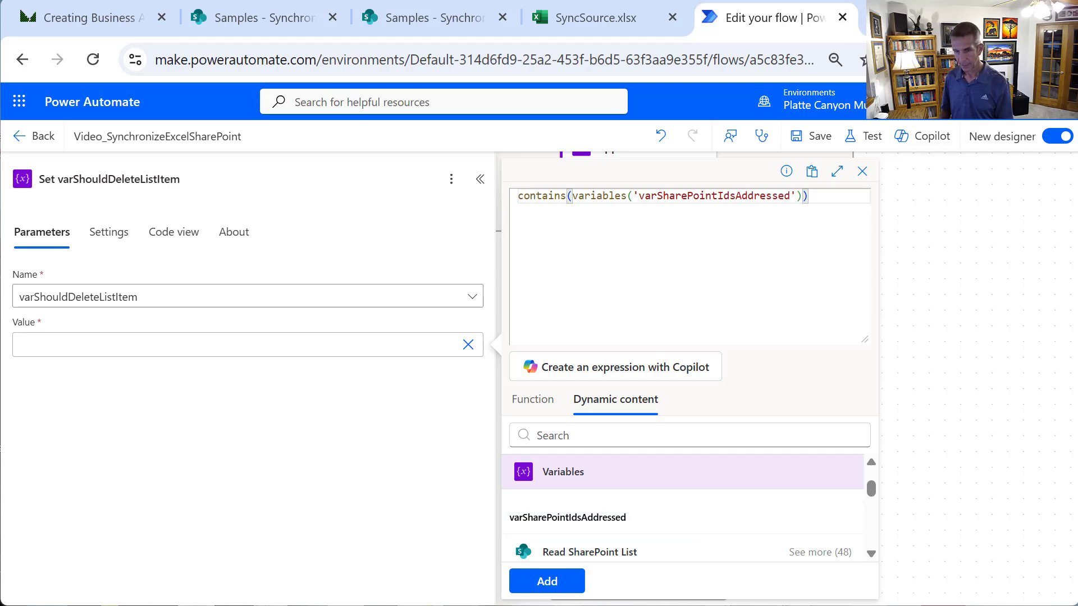
{"action": "type", "text": ","}
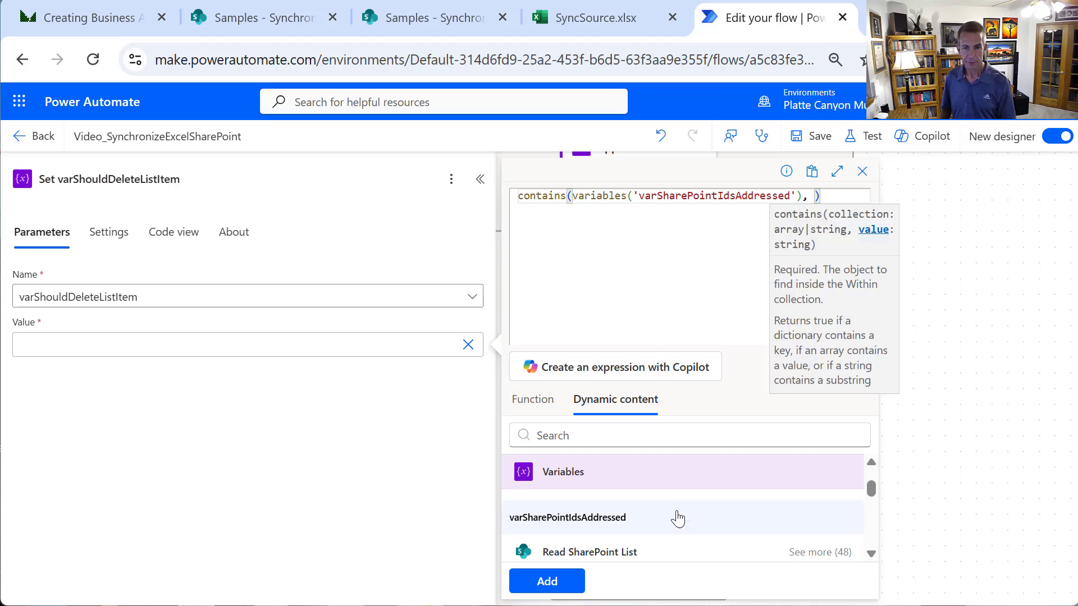
{"action": "left_click", "coordinate": [869, 466]}
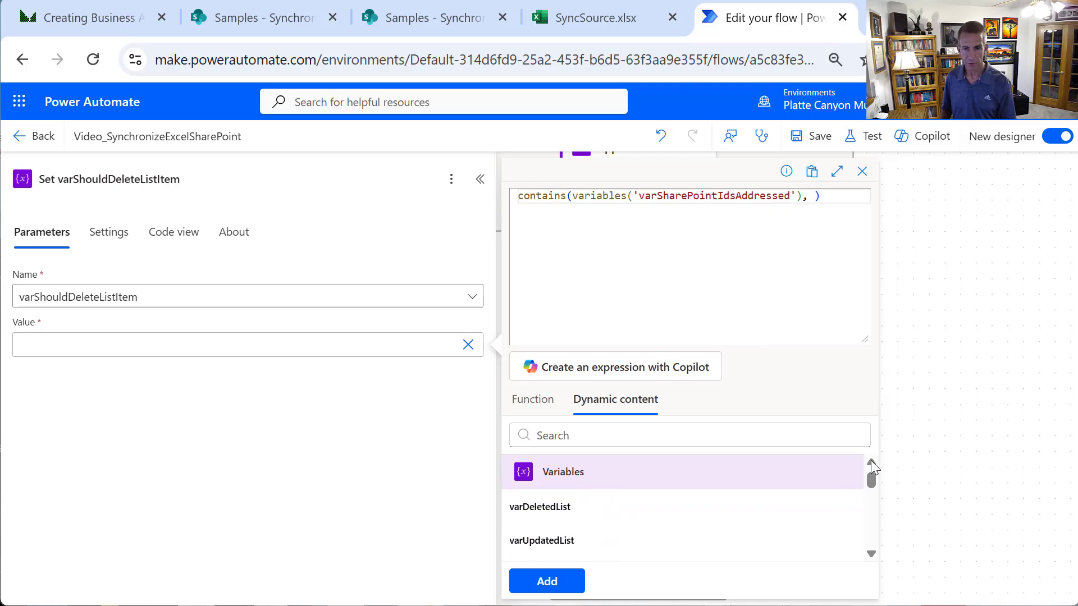
{"action": "scroll", "coordinate": [869, 517], "scroll_direction": "down", "scroll_amount": 2}
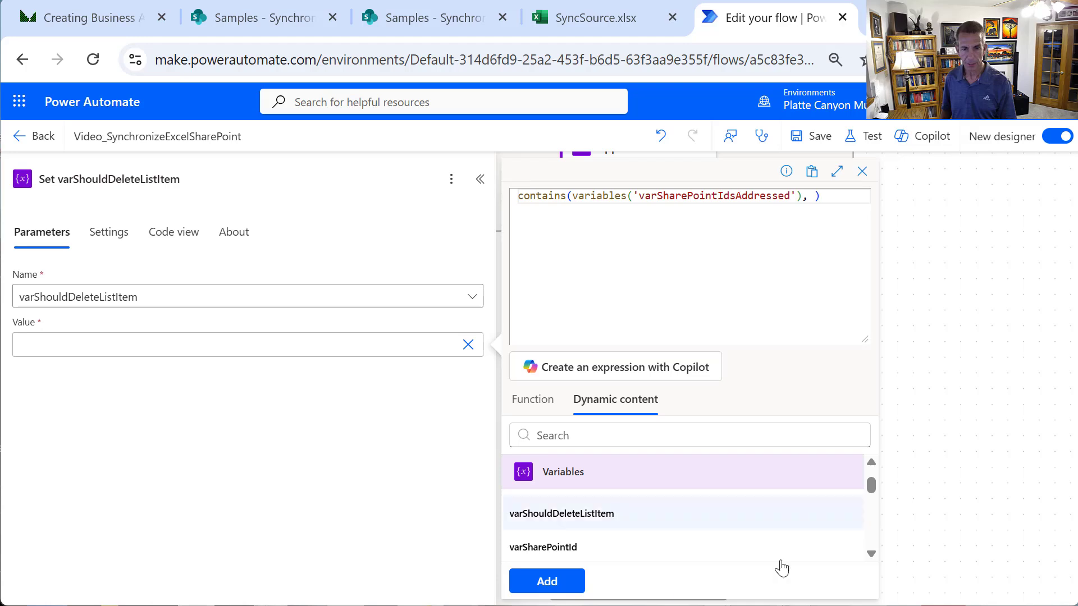
{"action": "left_click", "coordinate": [611, 549]}
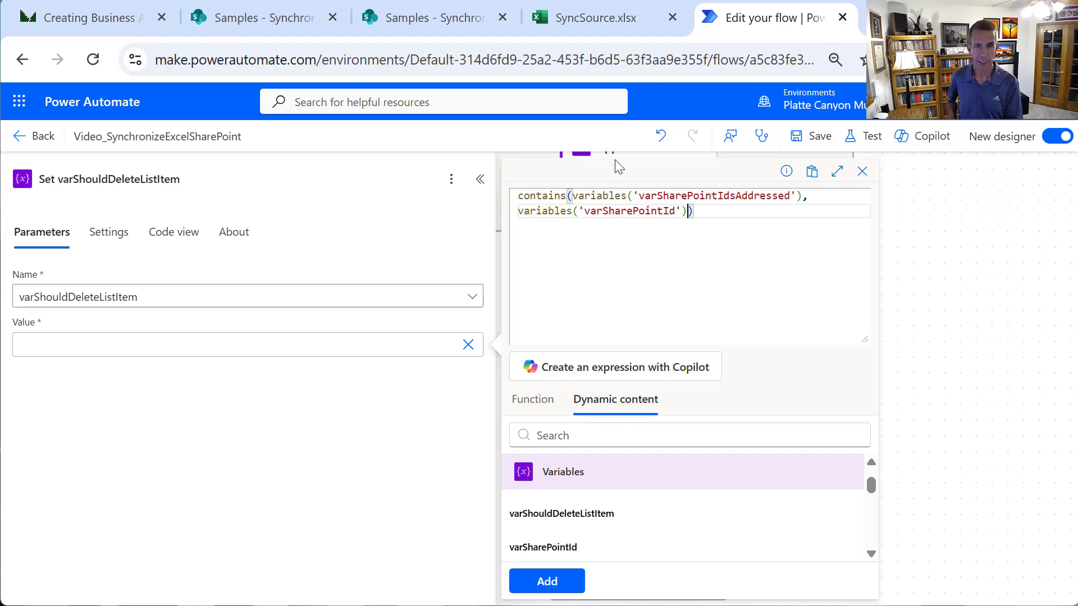
Wrap the contains() expression in not() and add it as the value of Set varShouldDeleteListItem
{"action": "left_click", "coordinate": [520, 195]}
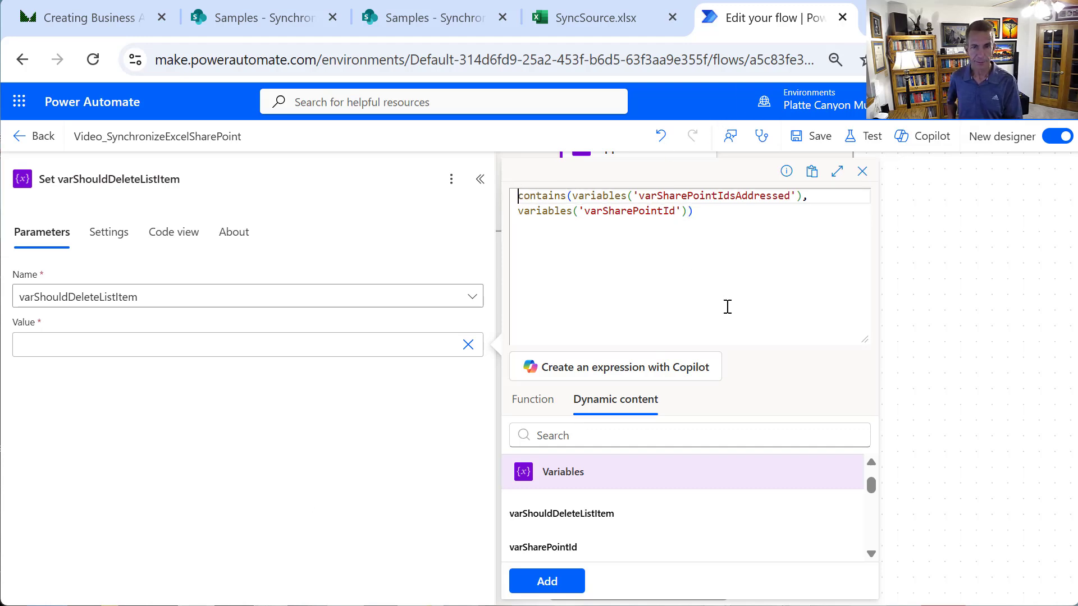
{"action": "type", "text": "not"}
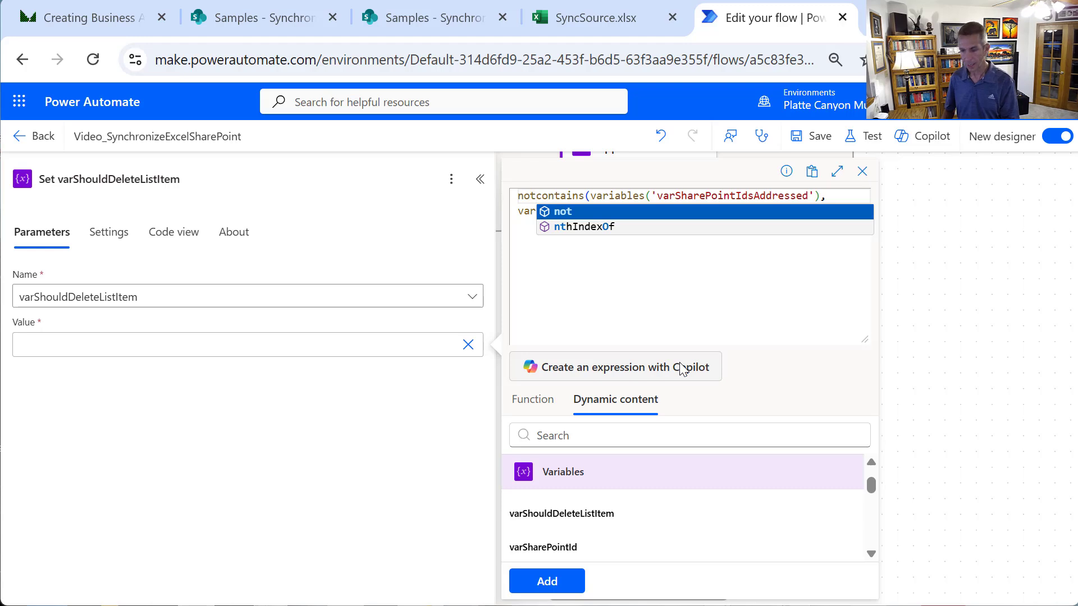
{"action": "type", "text": "("}
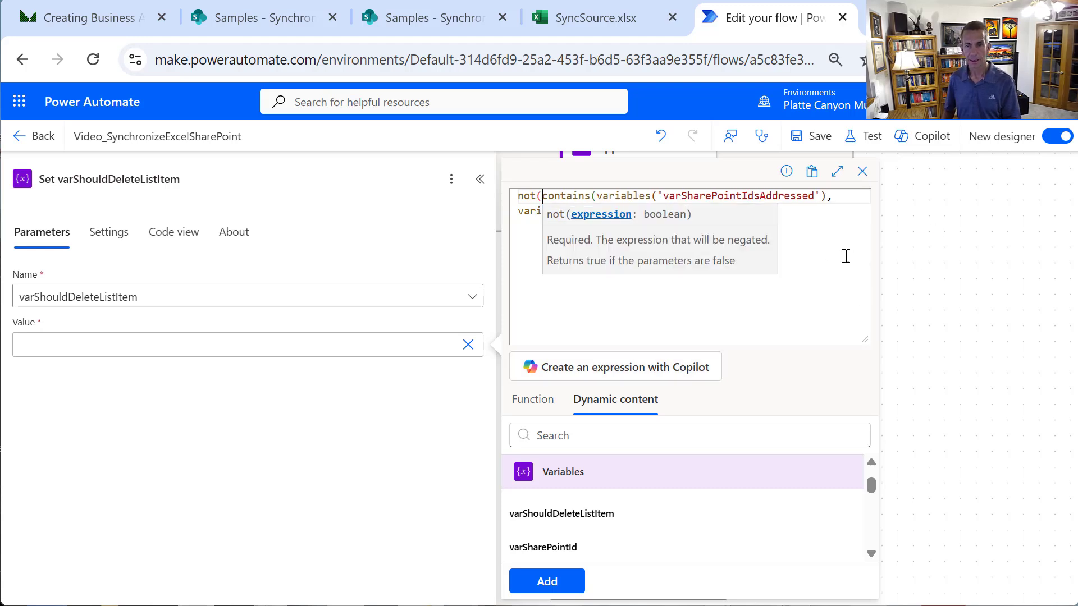
{"action": "left_click", "coordinate": [824, 246]}
{"action": "type", "text": ")"}
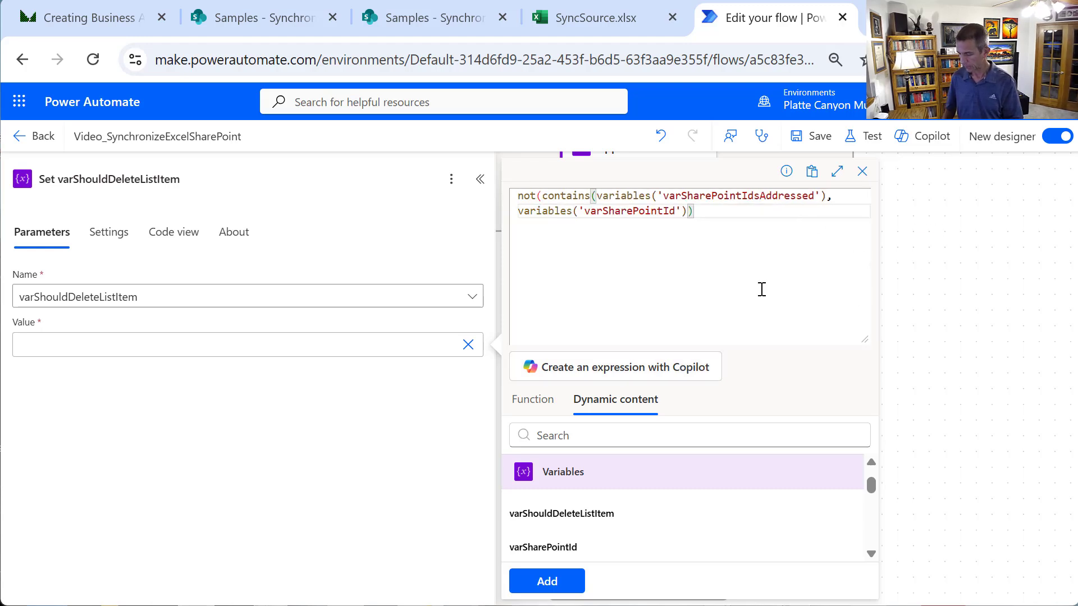
{"action": "type", "text": ")"}
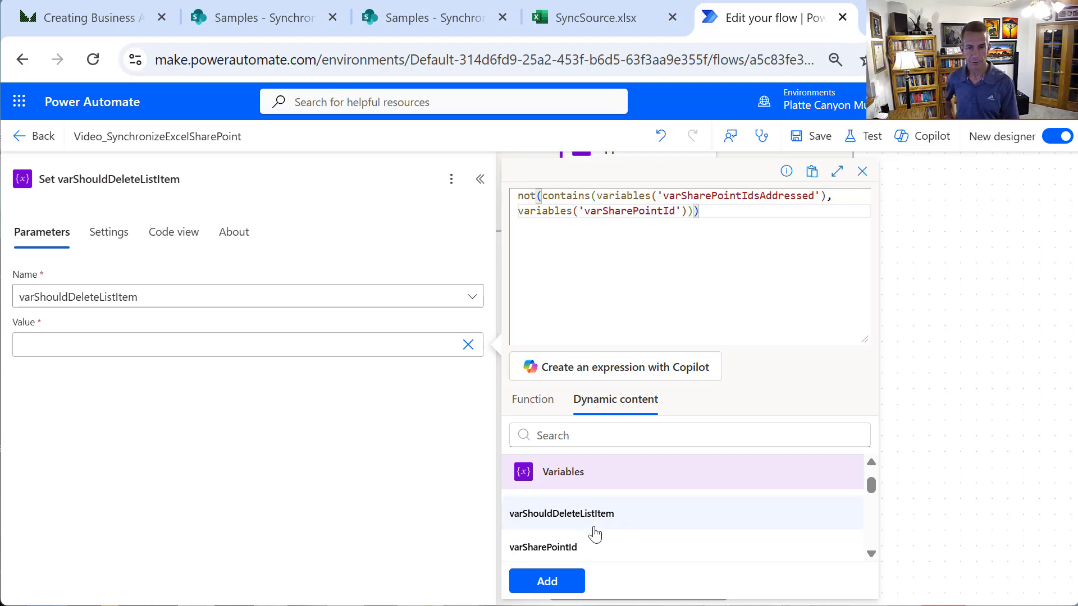
{"action": "left_click", "coordinate": [554, 584]}
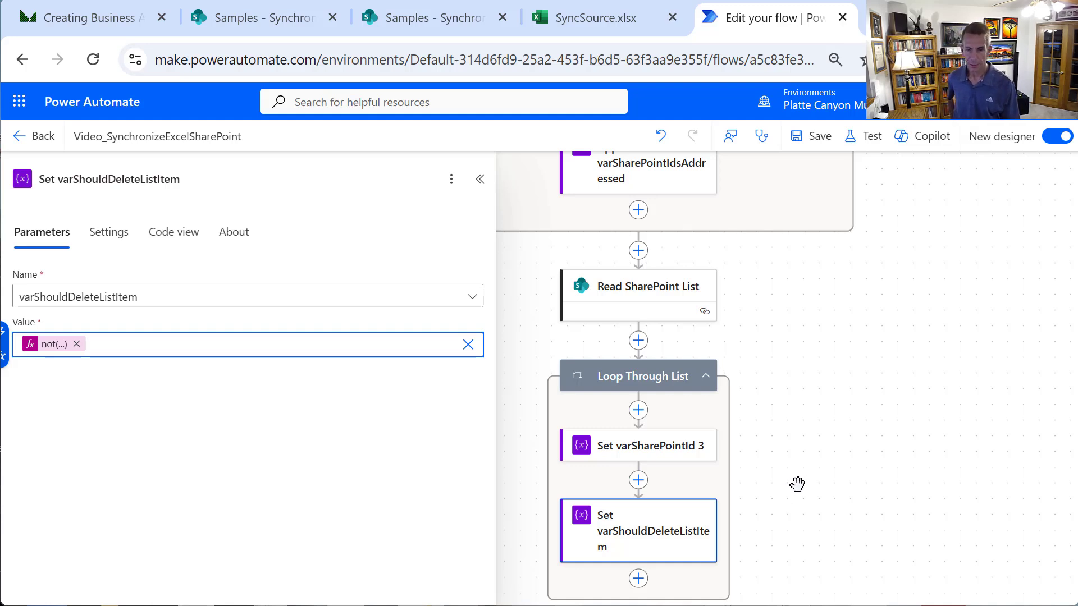
Add a Condition control after Set varShouldDeleteListItem inside Loop Through List
{"action": "left_click_drag", "start_coordinate": [811, 462], "coordinate": [823, 368]}
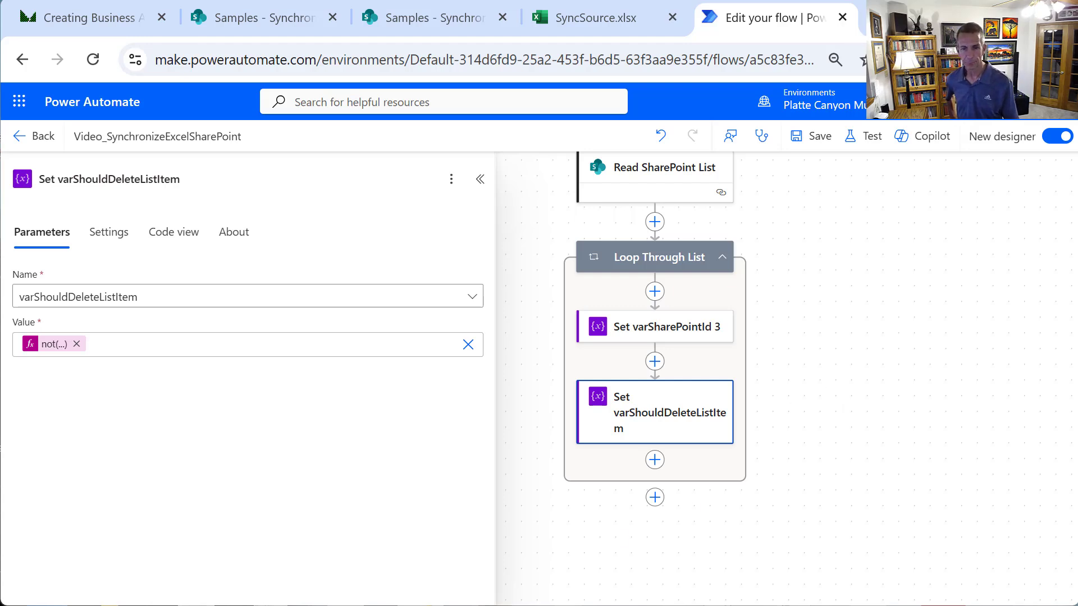
{"action": "left_click", "coordinate": [654, 461]}
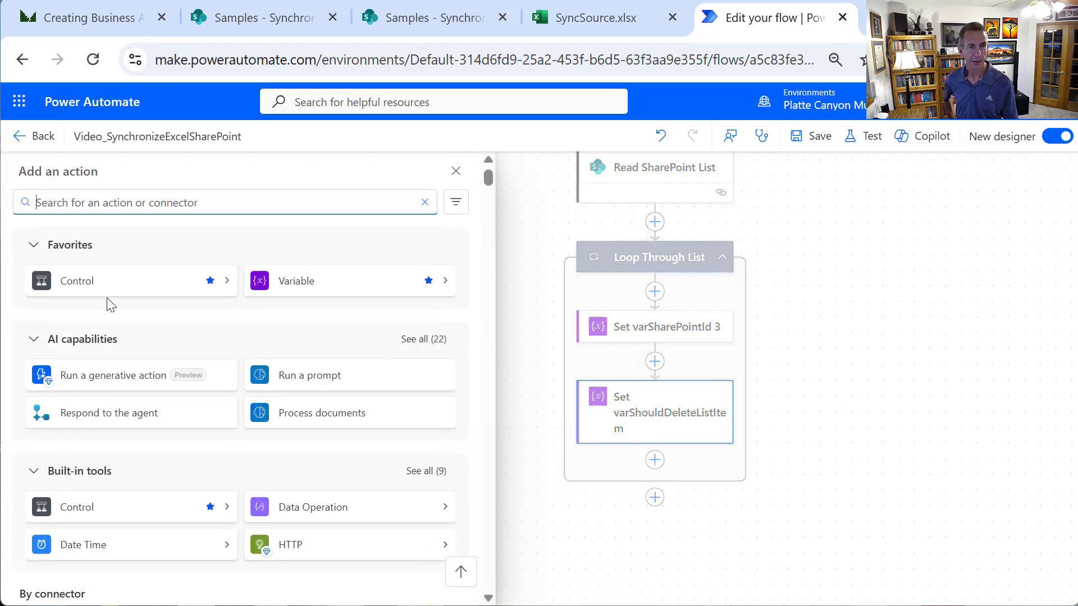
{"action": "left_click", "coordinate": [96, 280]}
{"action": "left_click", "coordinate": [91, 252]}
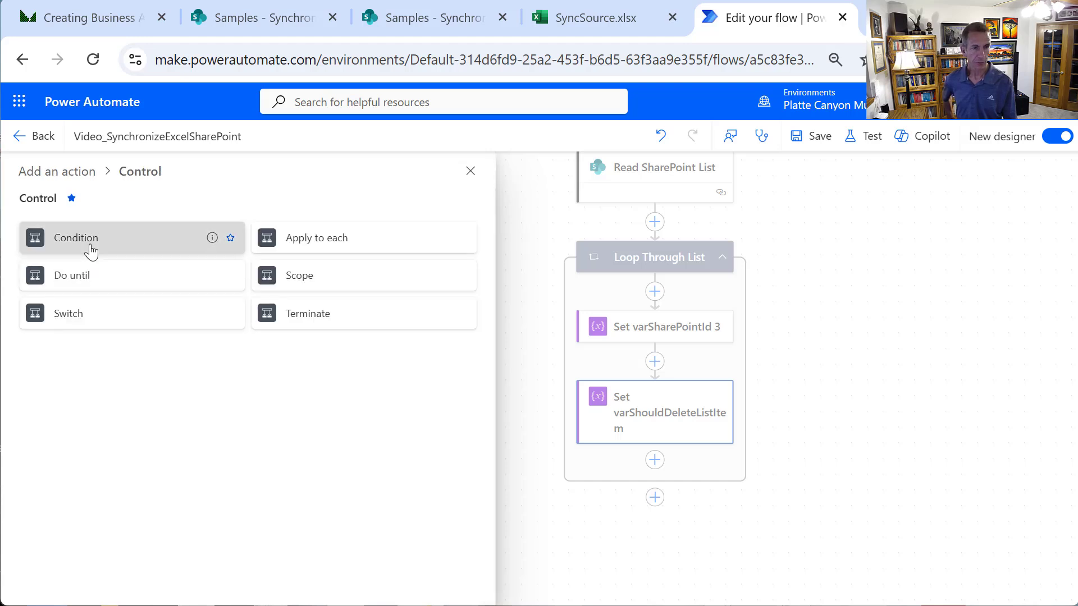
Rename the new condition as "Check If Should Delete List Item"
{"action": "left_click", "coordinate": [98, 185]}
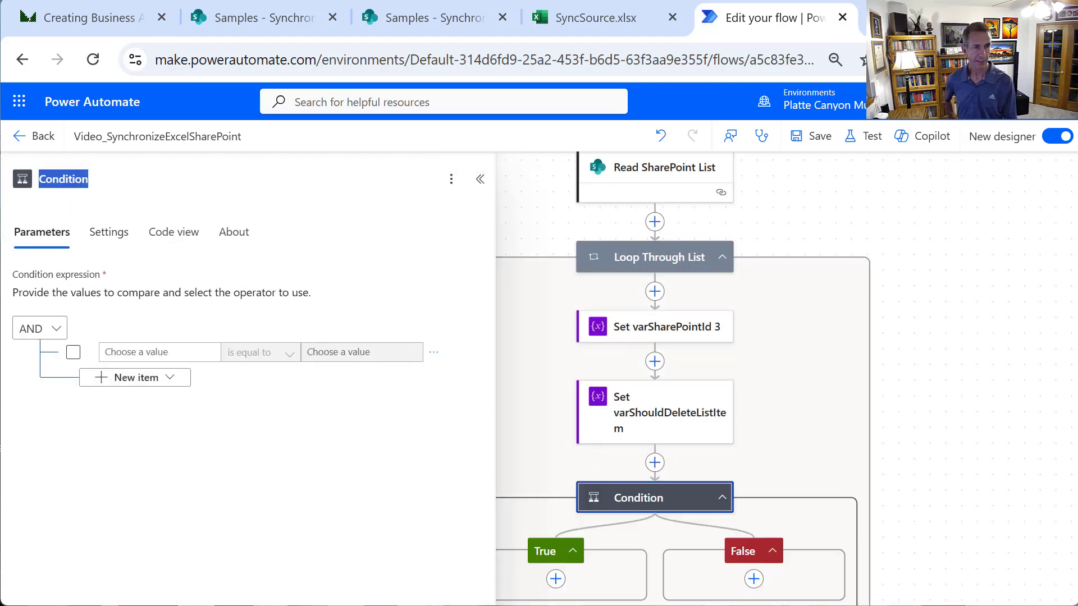
{"action": "type", "text": "Check"}
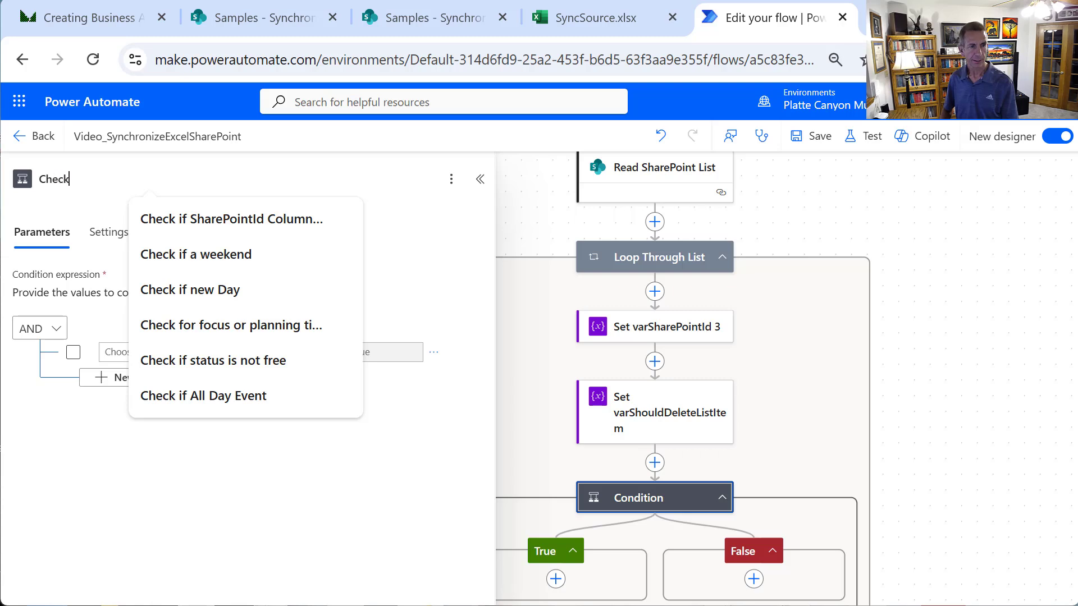
{"action": "type", "text": " If Sh"}
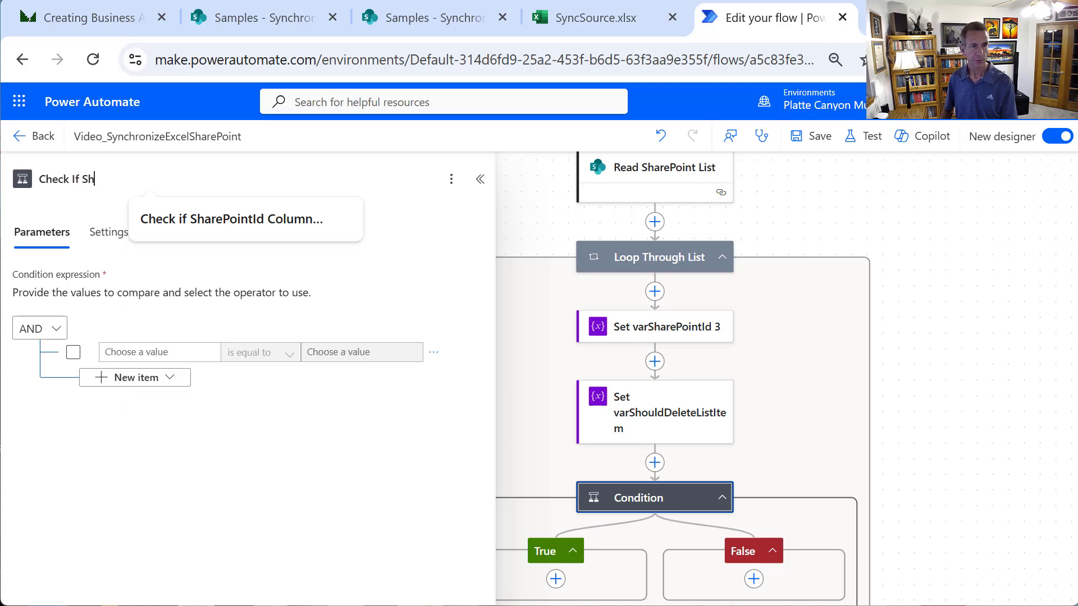
{"action": "type", "text": "ould Delete "}
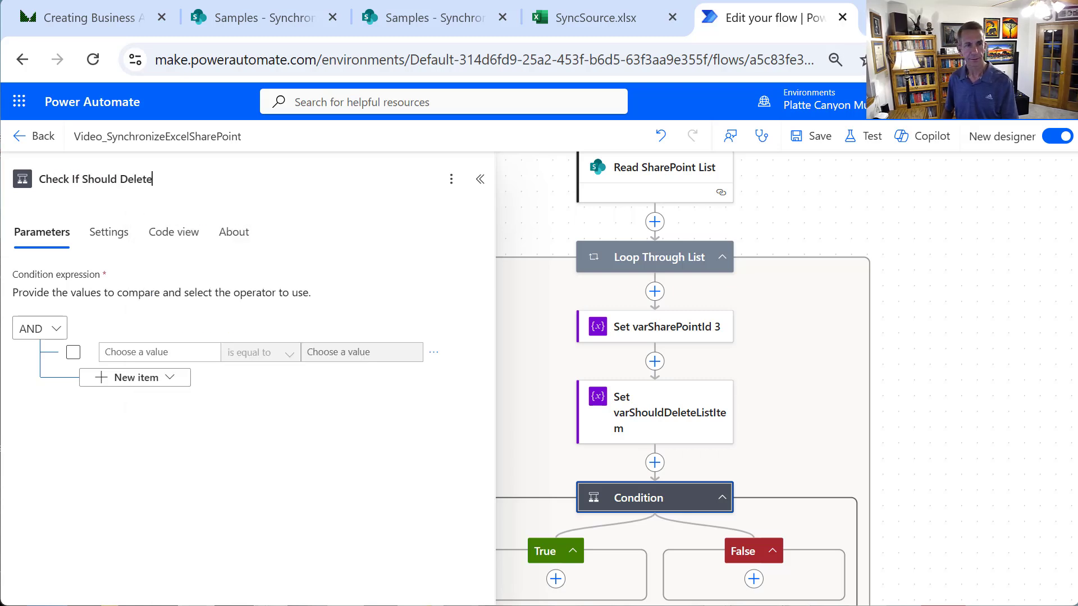
{"action": "type", "text": "List Item"}
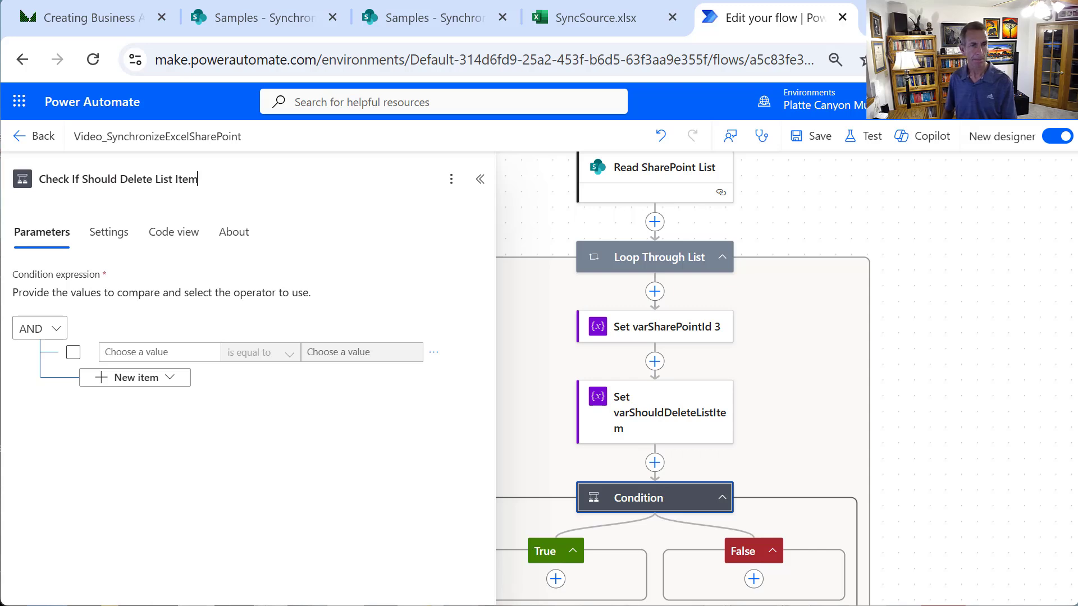
Set the condition to check that the variable varShouldDeleteListItem is equal to true
{"action": "left_click", "coordinate": [149, 353]}
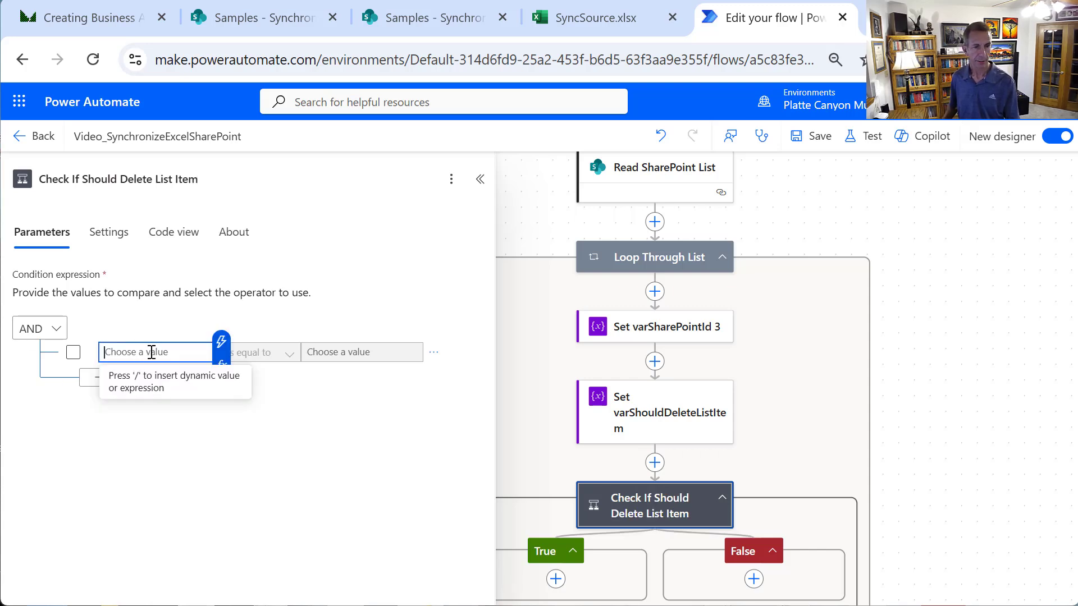
{"action": "left_click", "coordinate": [231, 352]}
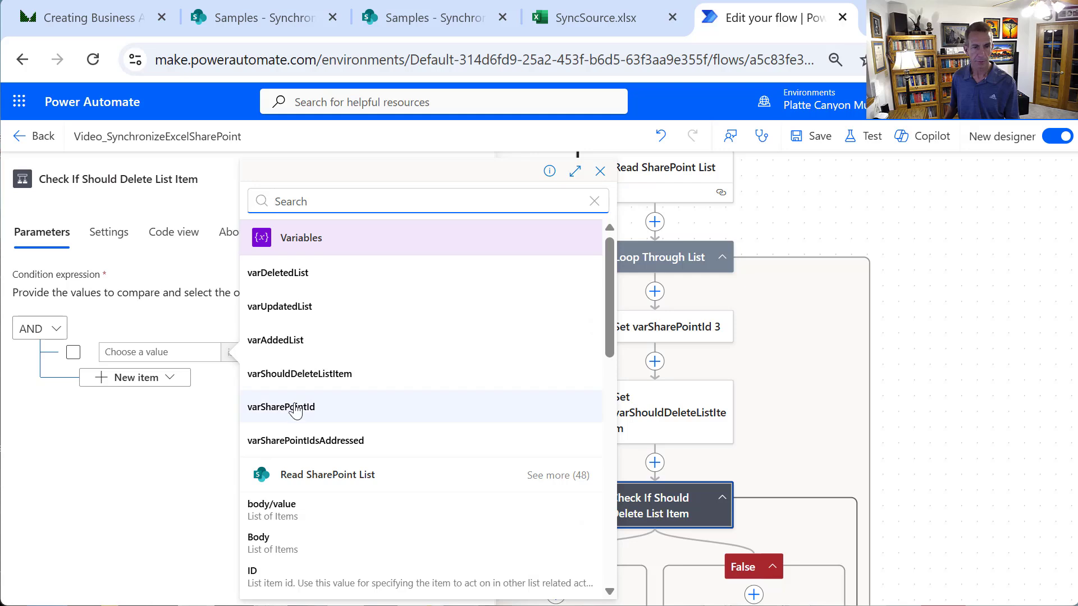
{"action": "left_click", "coordinate": [295, 375]}
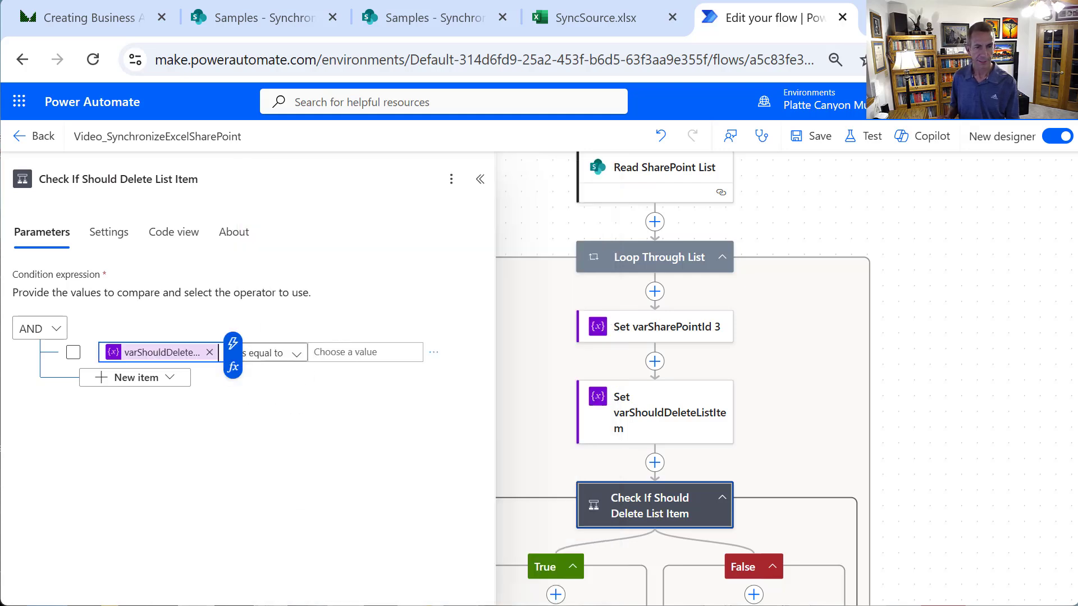
{"action": "left_click", "coordinate": [348, 352]}
{"action": "type", "text": "true"}
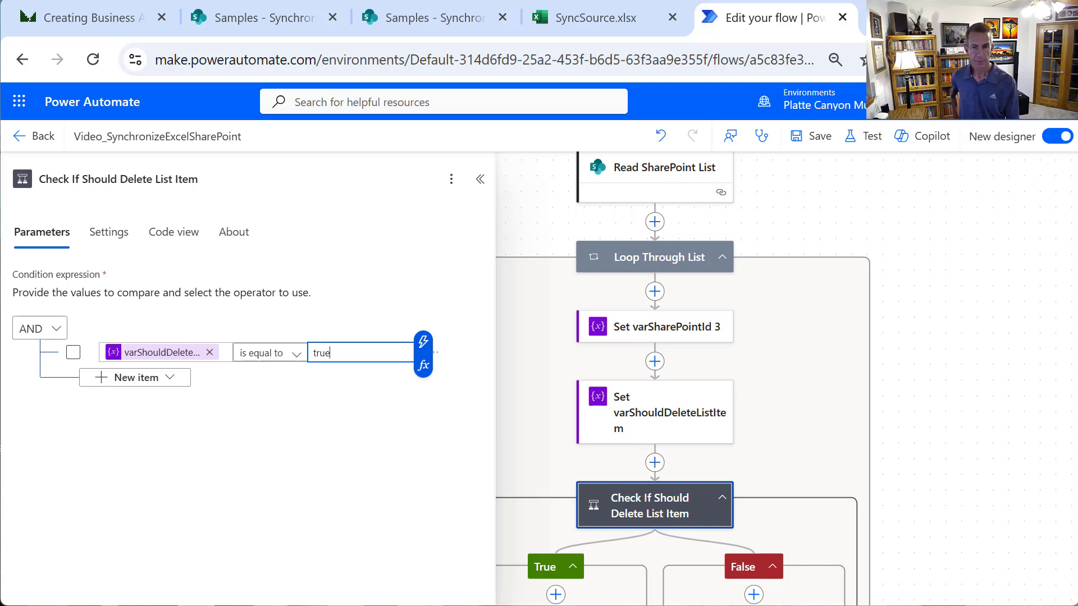
{"action": "left_click", "coordinate": [990, 321]}
Add a SharePoint Delete item action to the True branch of Check If Should Delete List Item
{"action": "scroll", "coordinate": [990, 322], "scroll_direction": "down", "scroll_amount": 3}
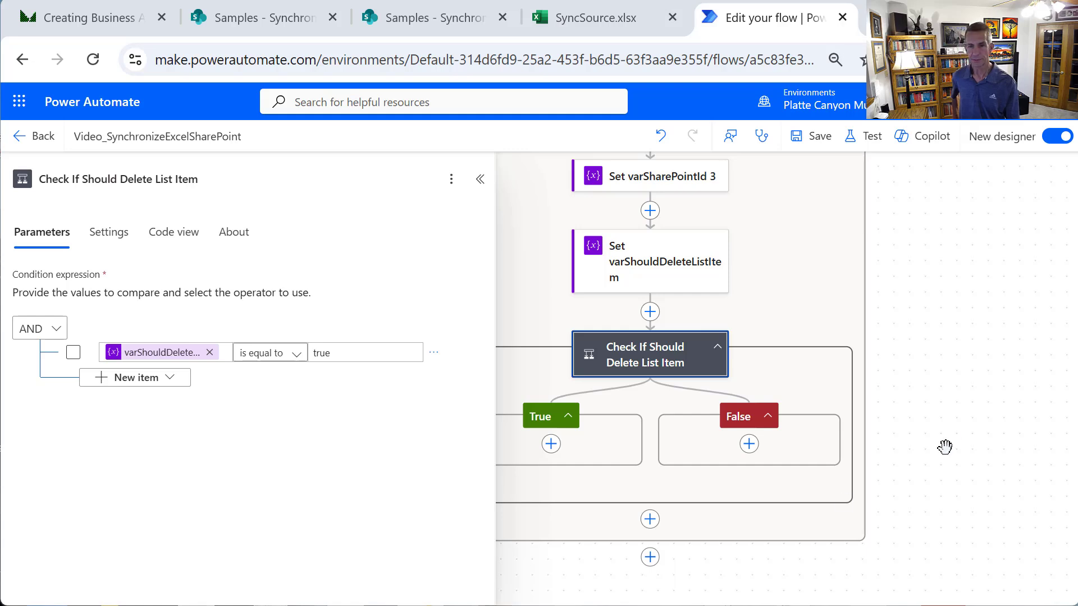
{"action": "left_click", "coordinate": [551, 446]}
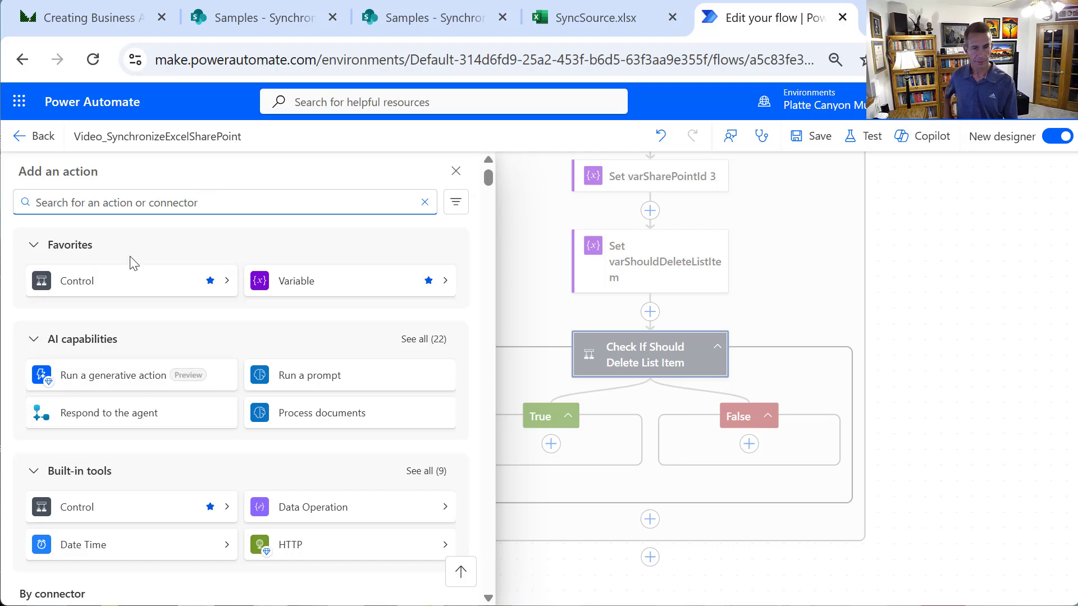
{"action": "type", "text": "delete i"}
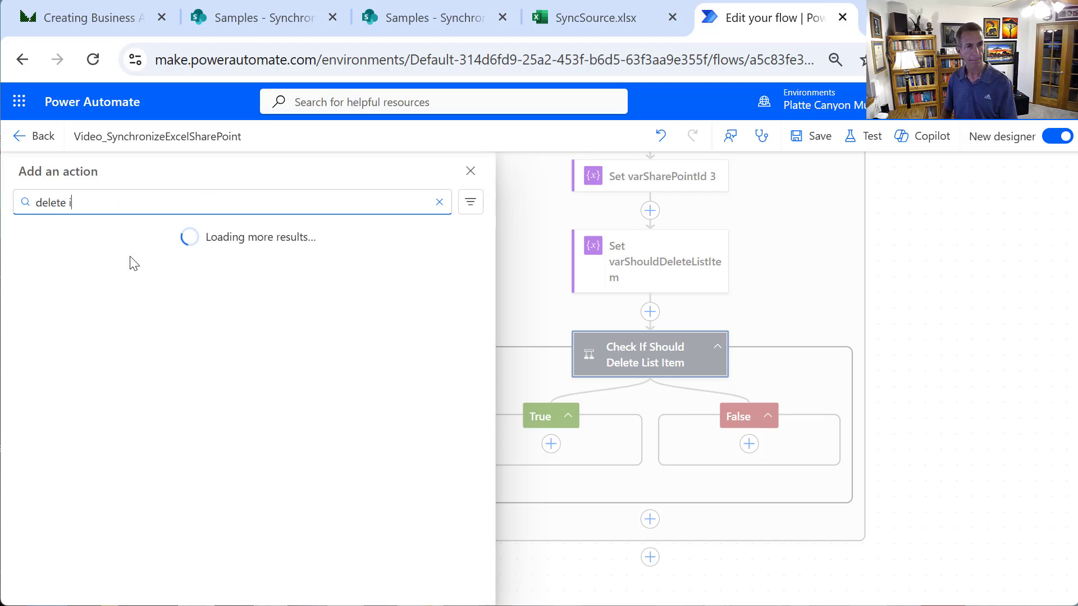
{"action": "type", "text": "tem"}
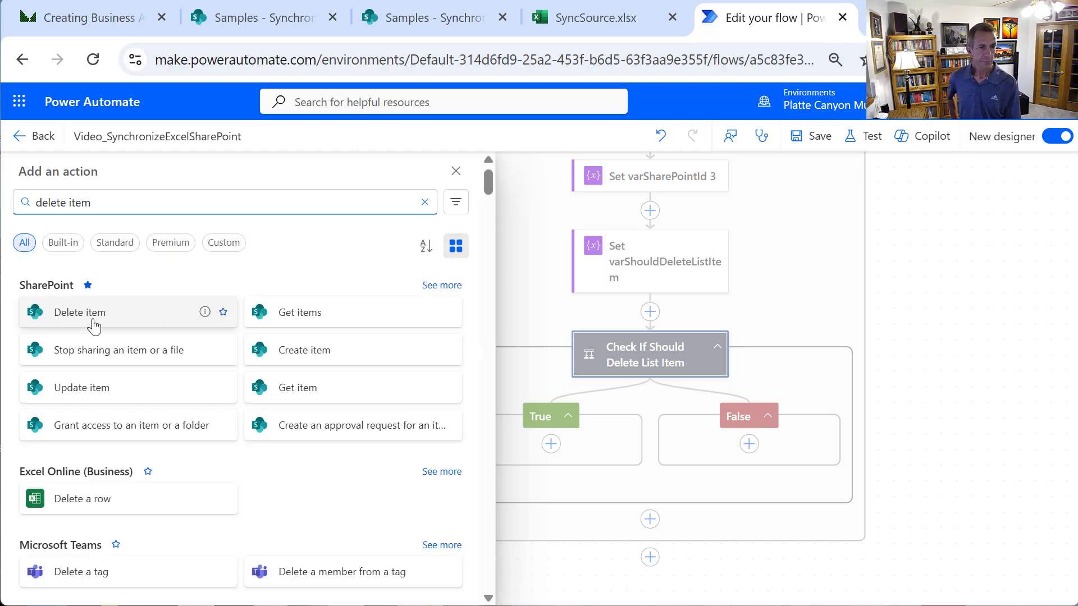
{"action": "left_click", "coordinate": [97, 321]}
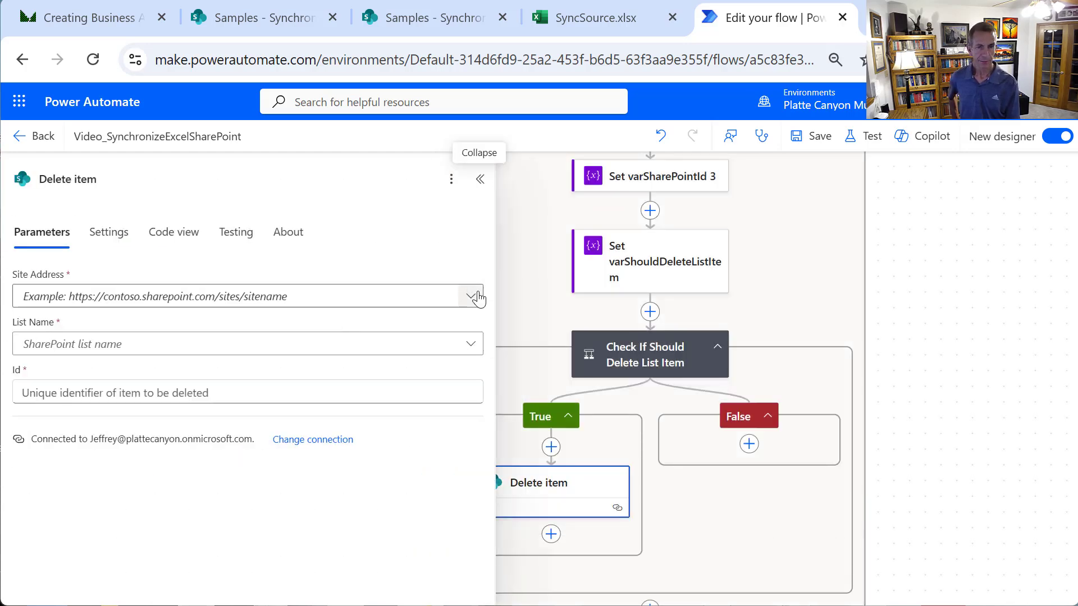
Set the Delete item action's site address to Samples and its list name to Synchronization
{"action": "left_click", "coordinate": [475, 297]}
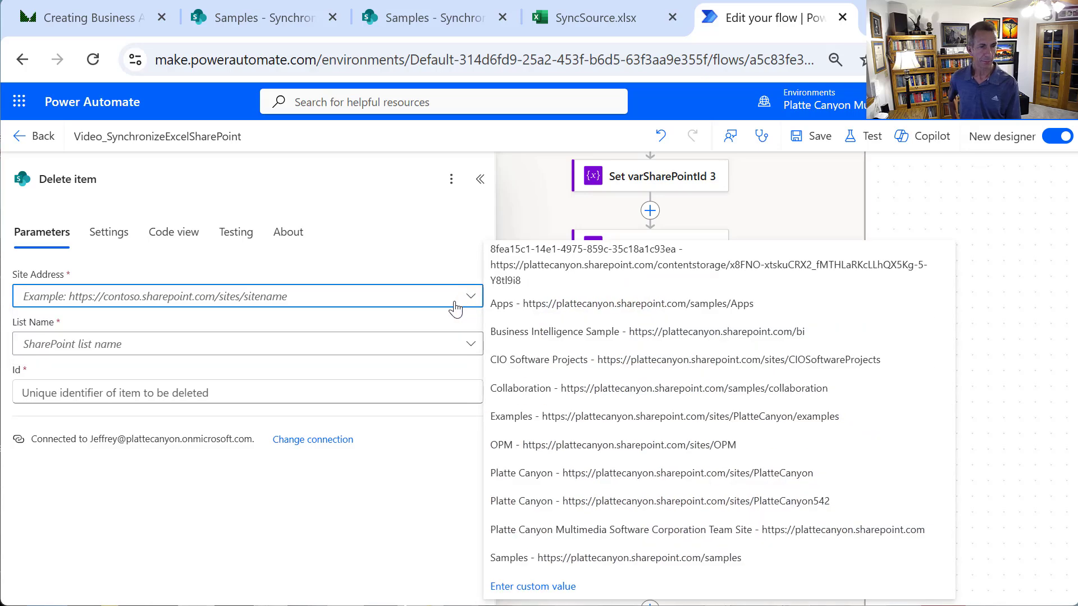
{"action": "left_click", "coordinate": [673, 559]}
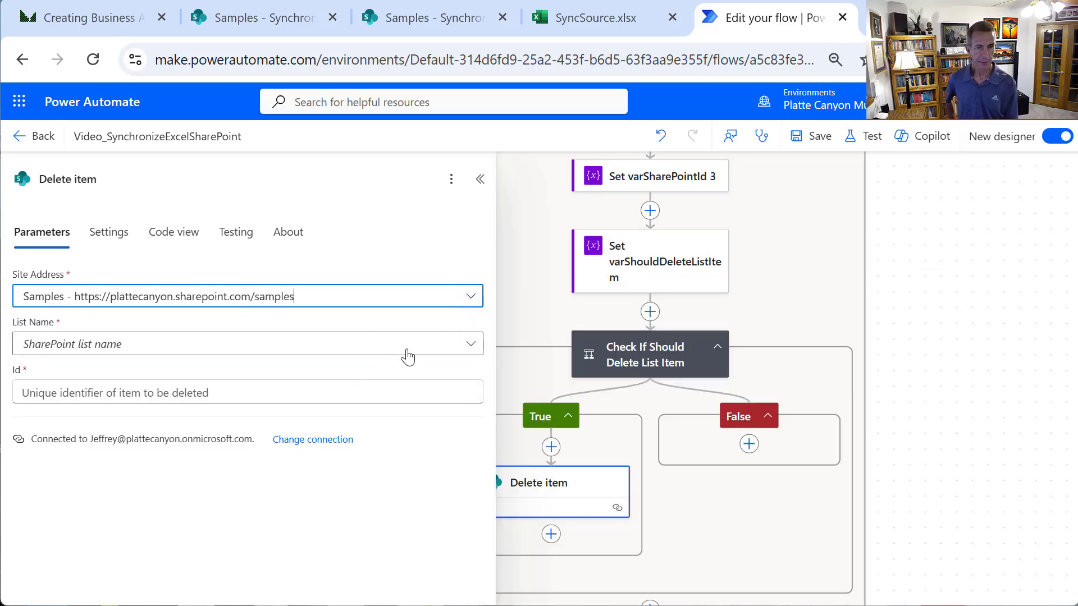
{"action": "left_click", "coordinate": [472, 351]}
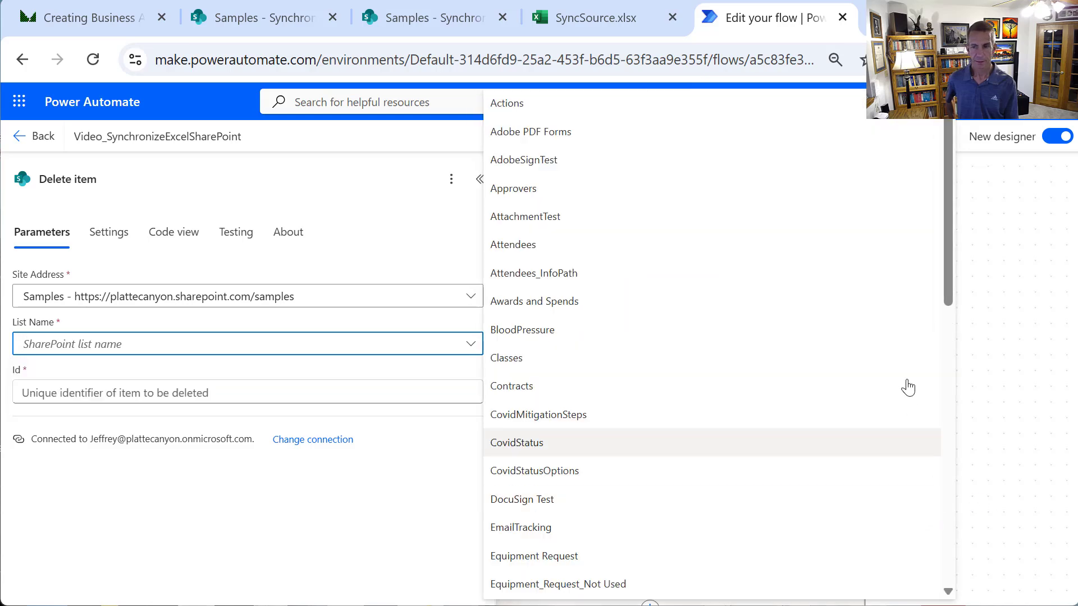
{"action": "left_click_drag", "start_coordinate": [952, 302], "coordinate": [952, 578]}
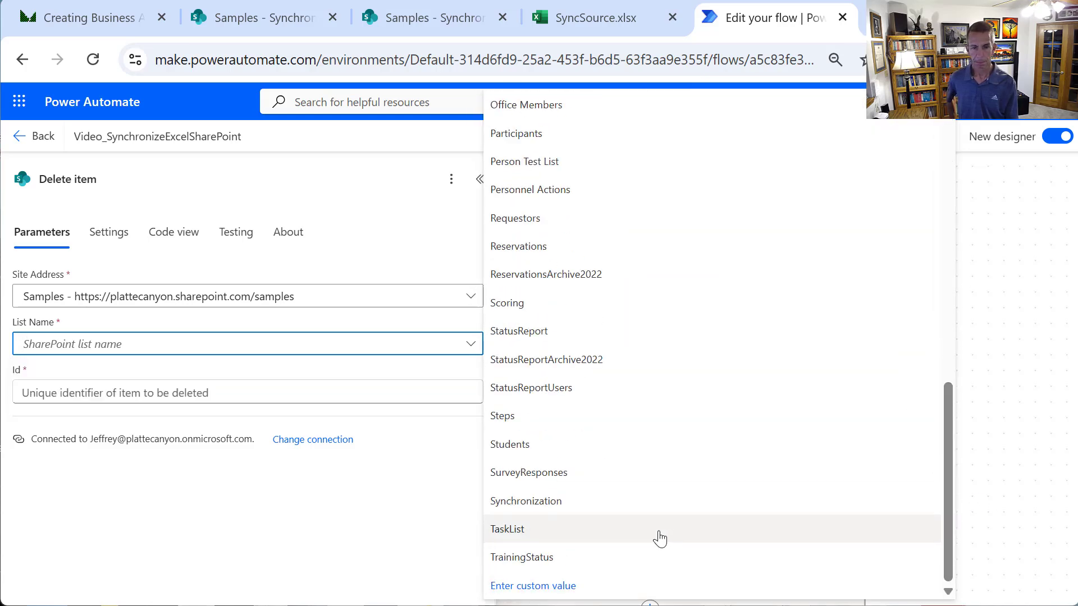
{"action": "left_click", "coordinate": [606, 502]}
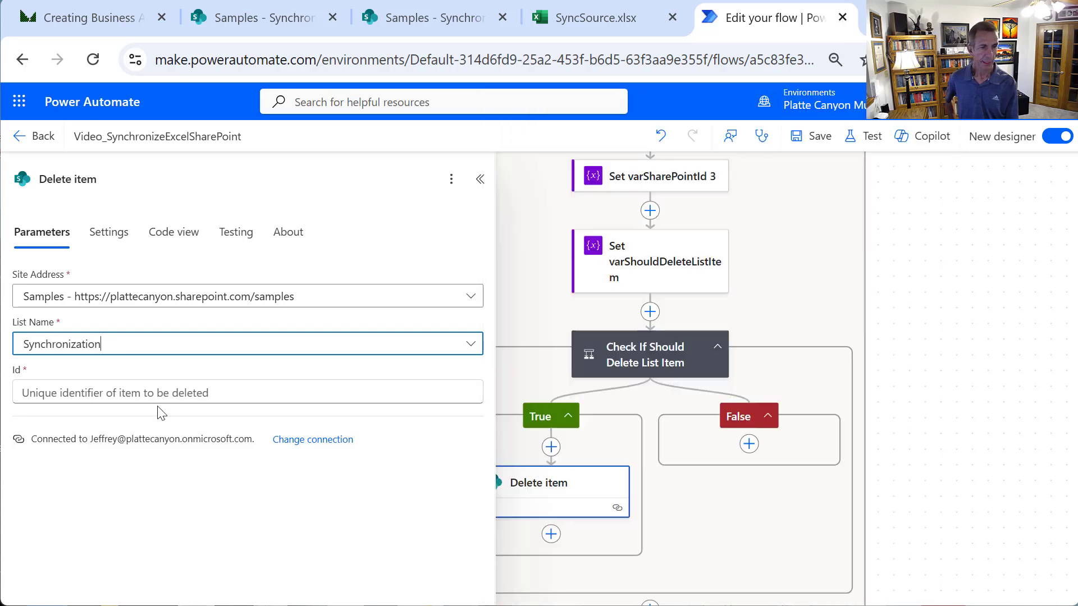
Fill the Delete item action's Id with the dynamic value ID from Read SharePoint List
{"action": "left_click", "coordinate": [151, 393]}
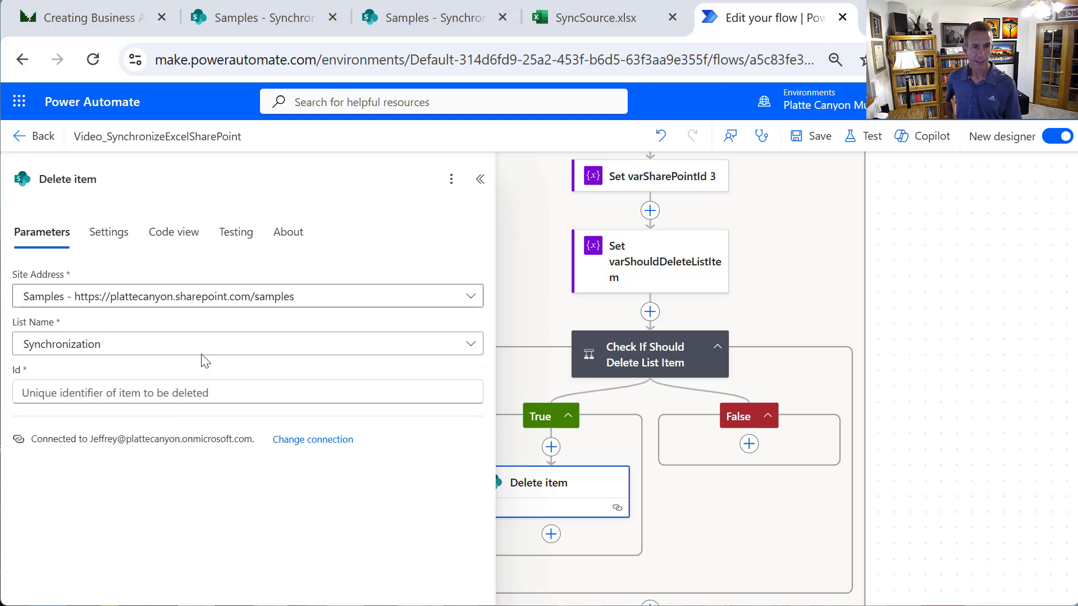
{"action": "left_click", "coordinate": [230, 389]}
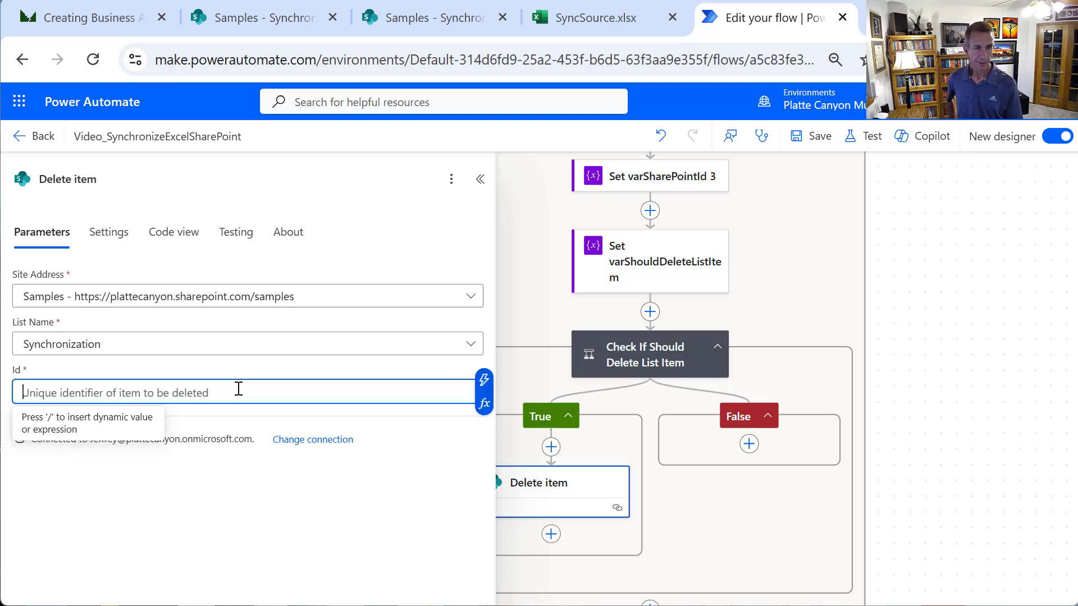
{"action": "left_click", "coordinate": [483, 383]}
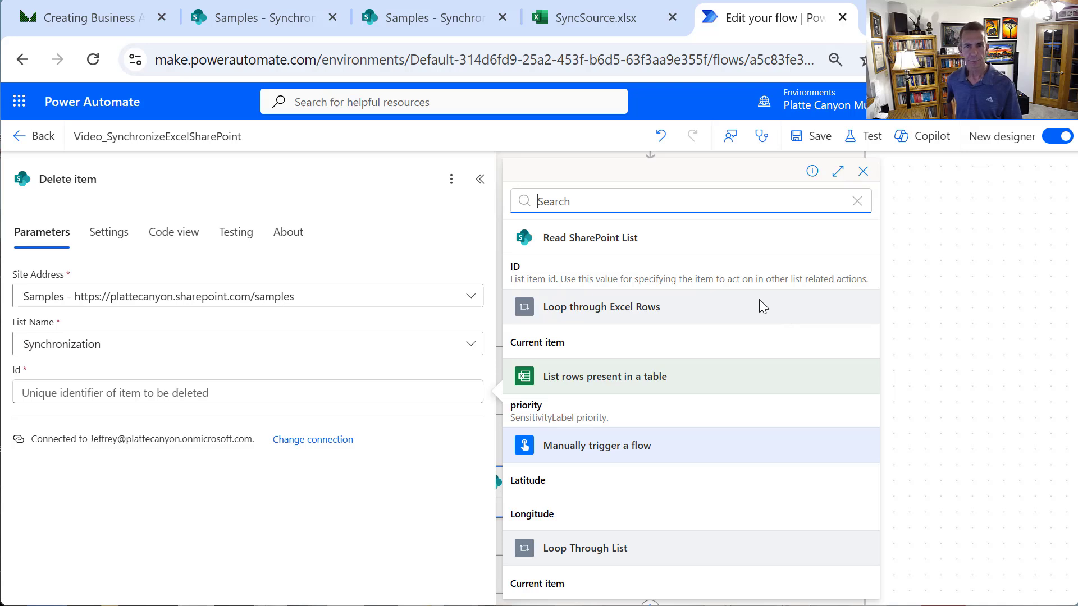
{"action": "left_click", "coordinate": [723, 283]}
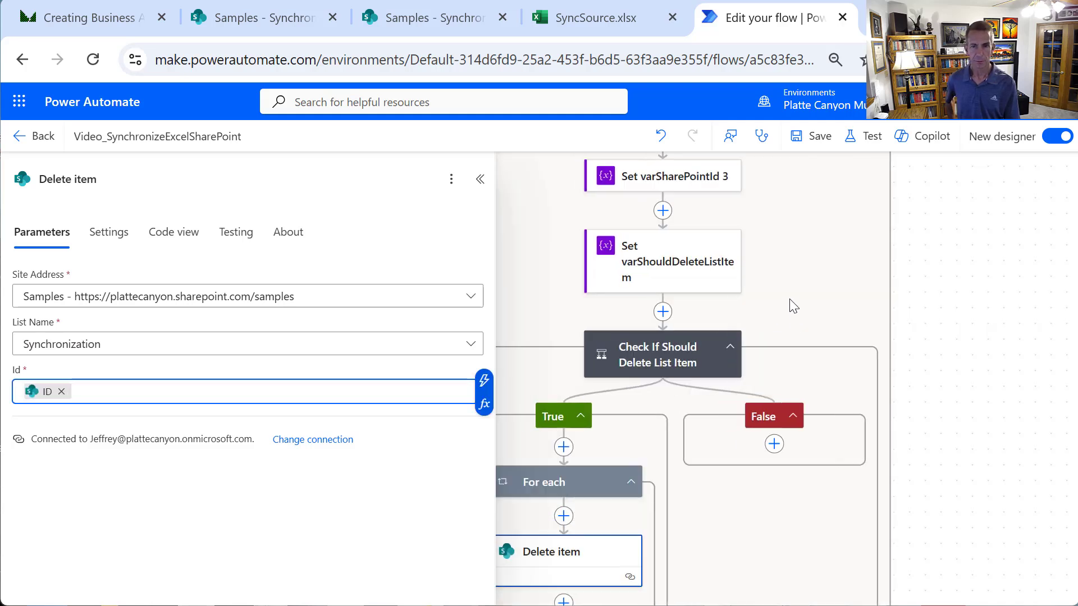
{"action": "left_click", "coordinate": [816, 399]}
{"action": "scroll", "coordinate": [797, 271], "scroll_direction": "up", "scroll_amount": 5}
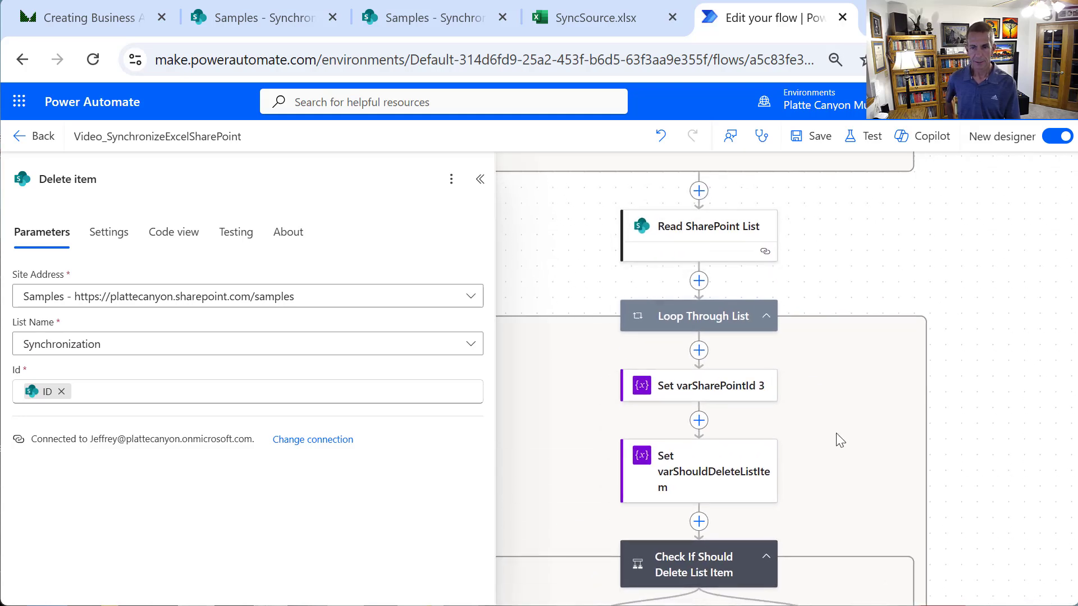
{"action": "scroll", "coordinate": [837, 440], "scroll_direction": "down", "scroll_amount": 3}
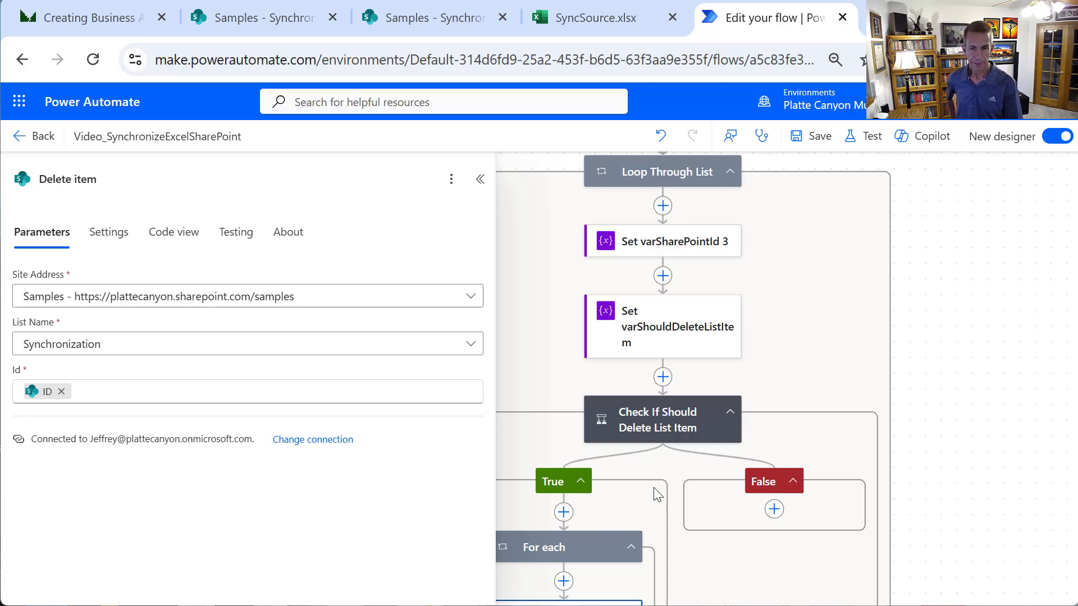
{"action": "scroll", "coordinate": [921, 380], "scroll_direction": "down", "scroll_amount": 4}
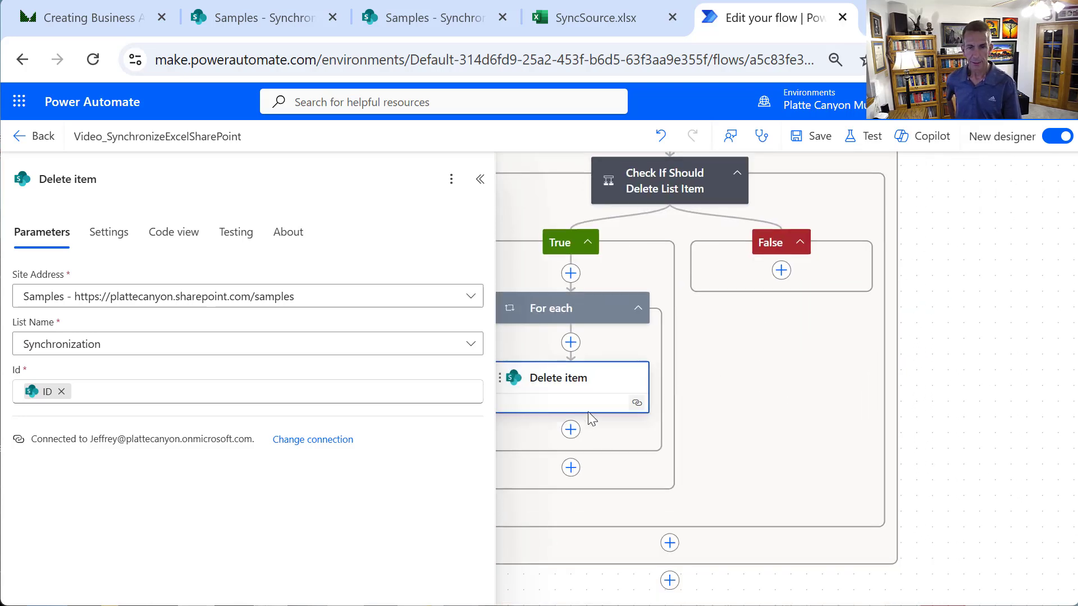
Add an Append to string variable action after Delete item and set its variable name to varDeletedList
{"action": "left_click", "coordinate": [573, 431]}
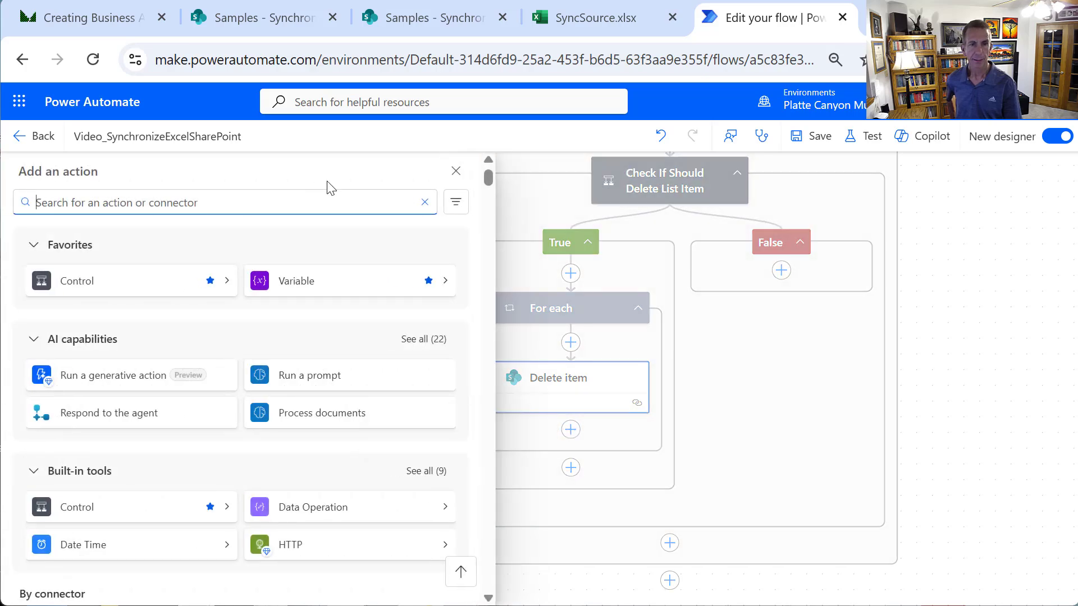
{"action": "left_click", "coordinate": [344, 277]}
{"action": "left_click", "coordinate": [322, 241]}
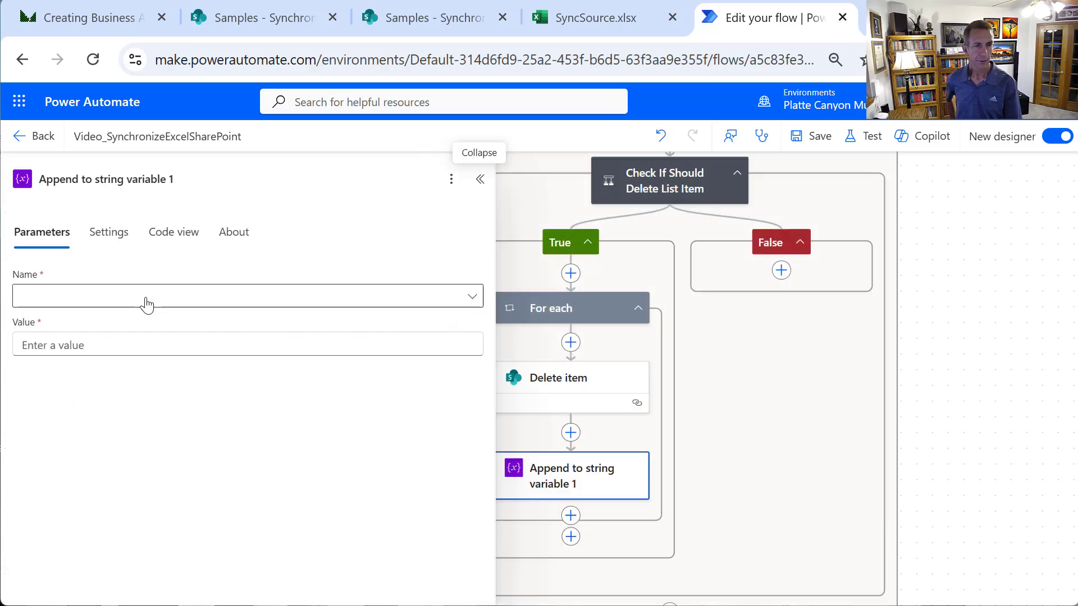
{"action": "left_click", "coordinate": [146, 302]}
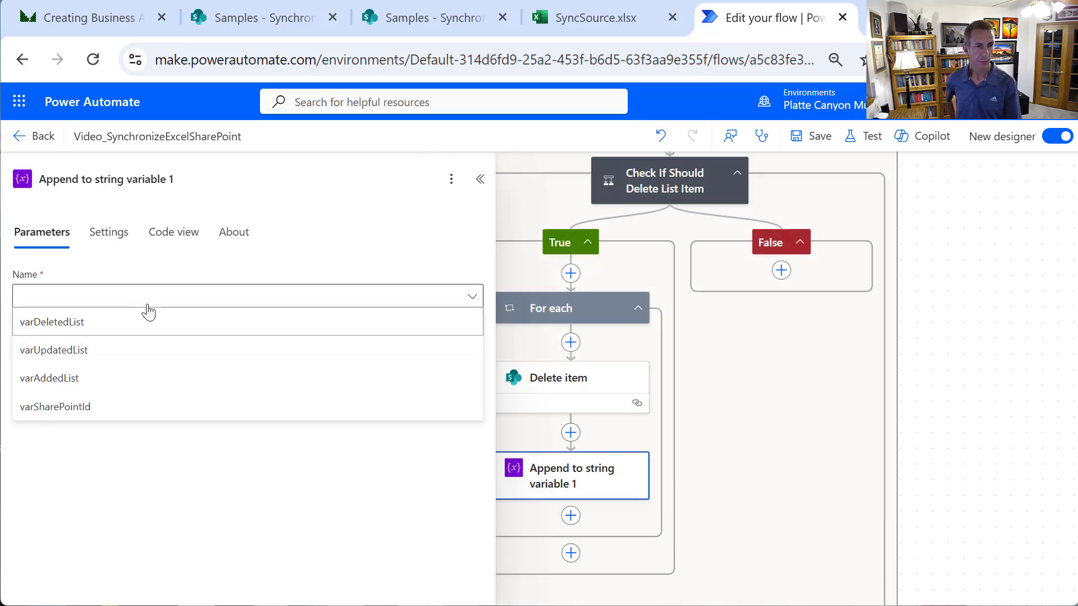
{"action": "left_click", "coordinate": [121, 334]}
Set the append value to "Employee Name: " followed by the dynamic value Employee Name from Read SharePoint List and "<br>"
{"action": "left_click", "coordinate": [136, 346]}
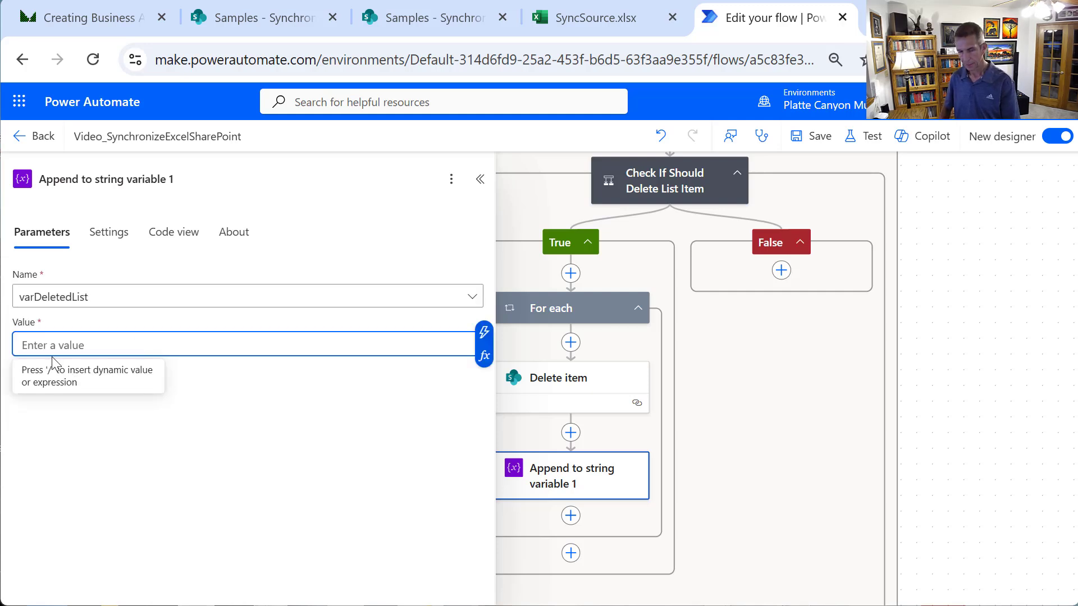
{"action": "type", "text": "Employee N"}
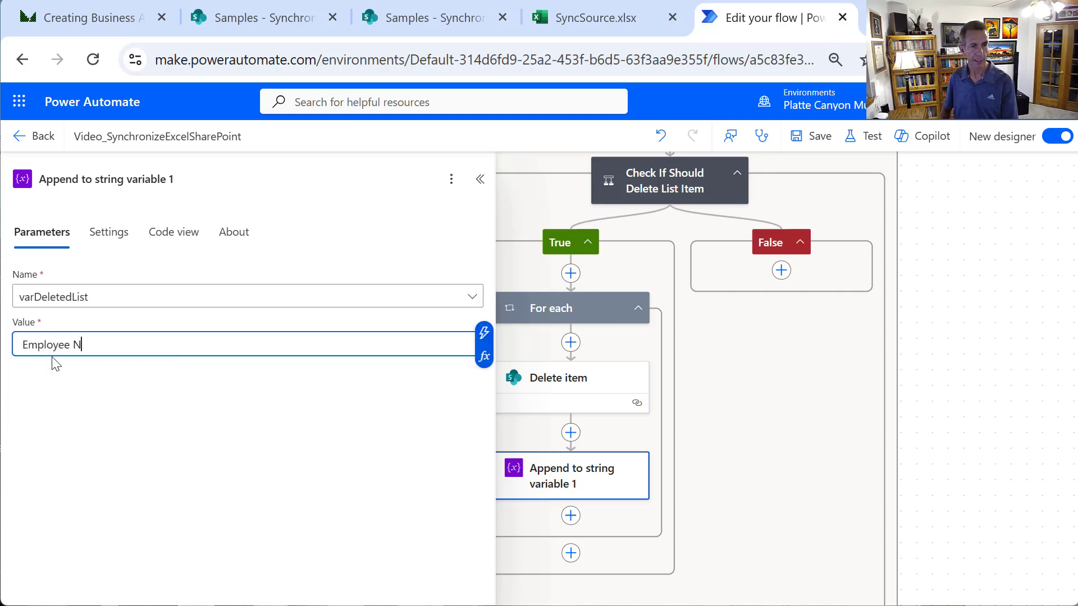
{"action": "type", "text": "ame:"}
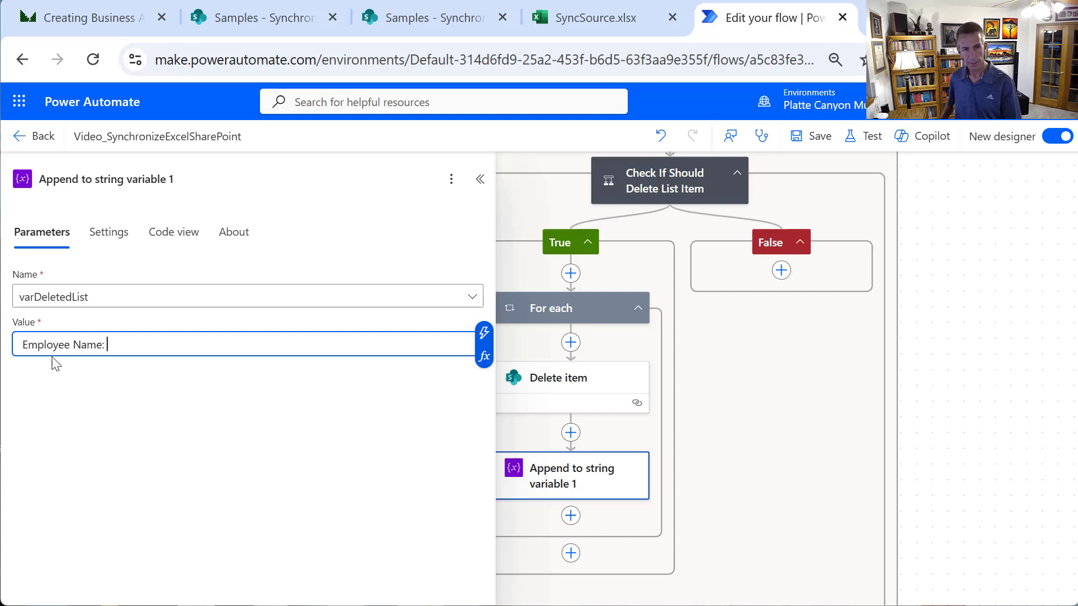
{"action": "left_click", "coordinate": [485, 335]}
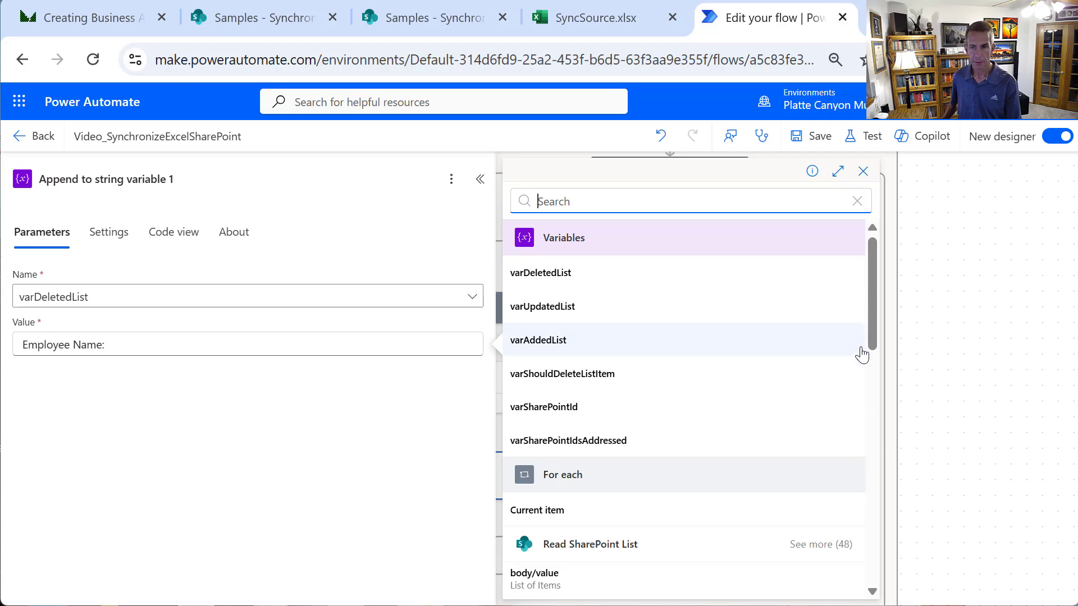
{"action": "left_click_drag", "start_coordinate": [869, 338], "coordinate": [907, 515]}
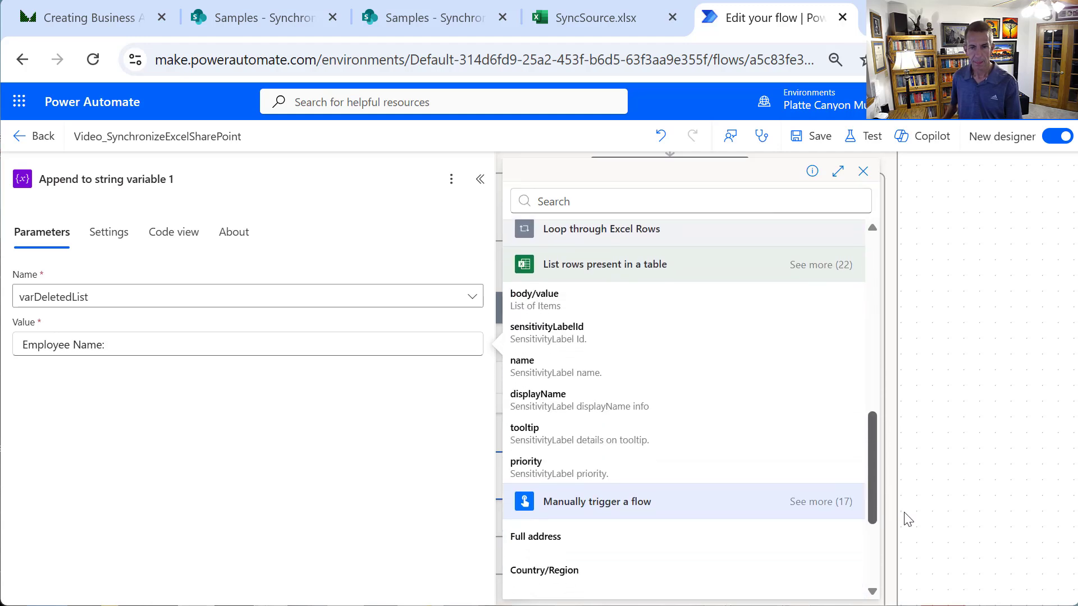
{"action": "left_click", "coordinate": [811, 265]}
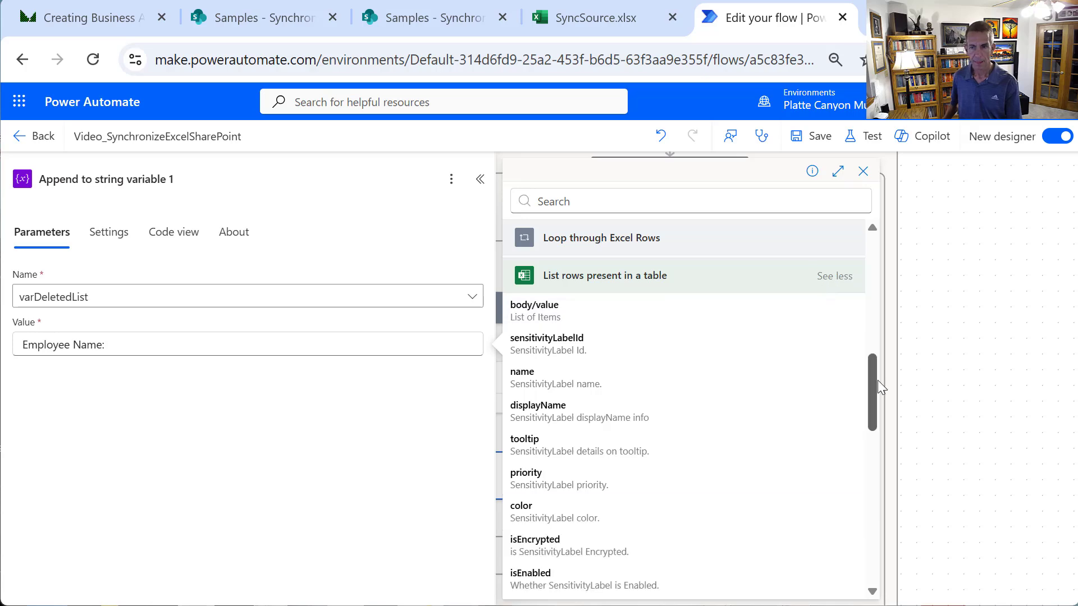
{"action": "left_click_drag", "start_coordinate": [878, 379], "coordinate": [861, 309]}
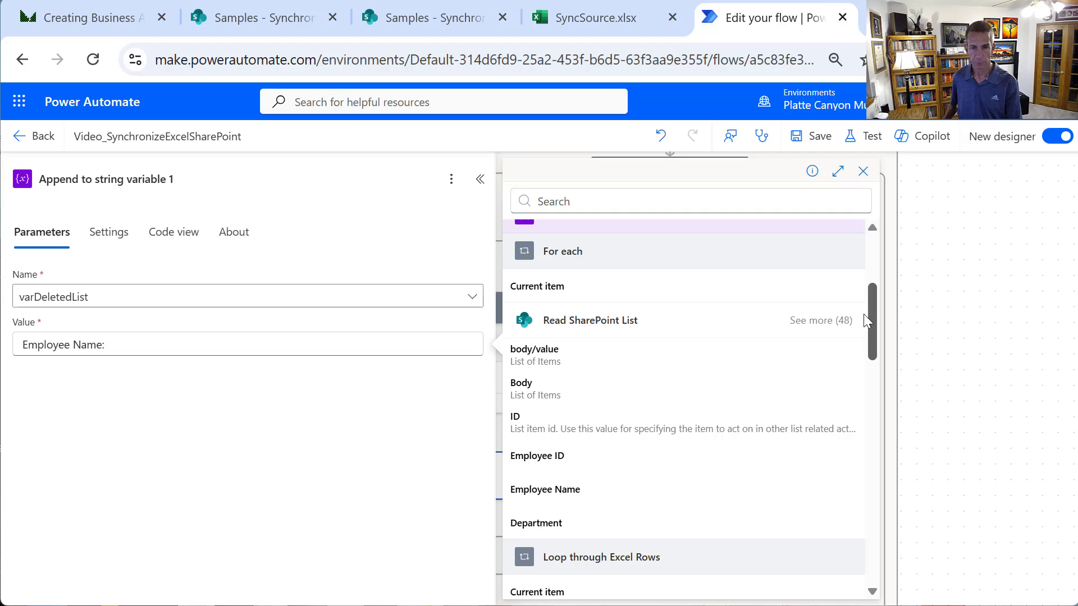
{"action": "left_click", "coordinate": [572, 492]}
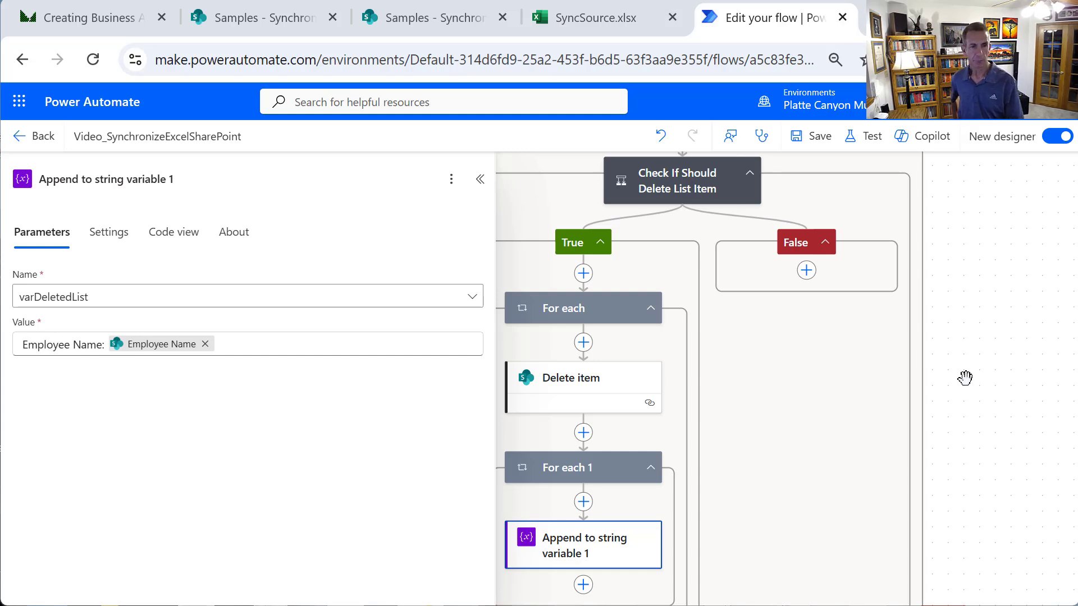
{"action": "left_click", "coordinate": [244, 351]}
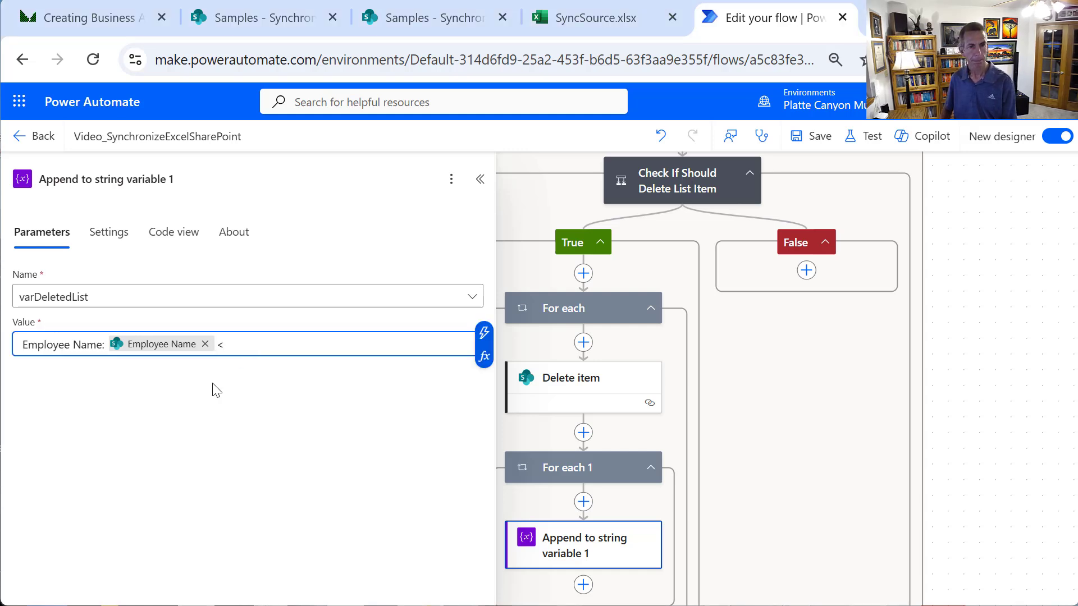
{"action": "type", "text": "<br>"}
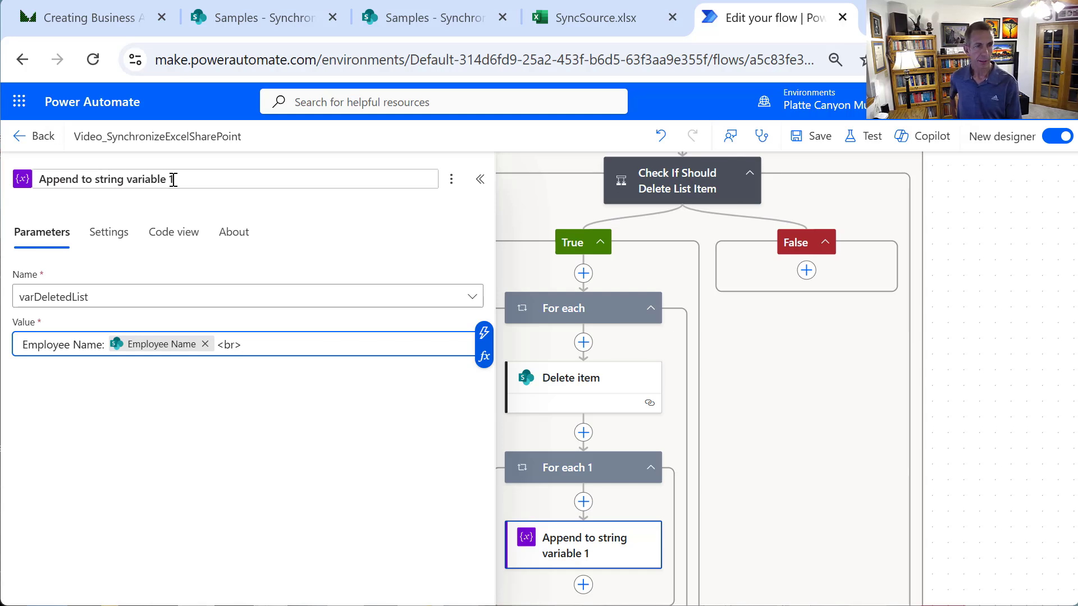
Rename the append action as Append to varDeletedList
{"action": "left_click_drag", "start_coordinate": [174, 180], "coordinate": [93, 179]}
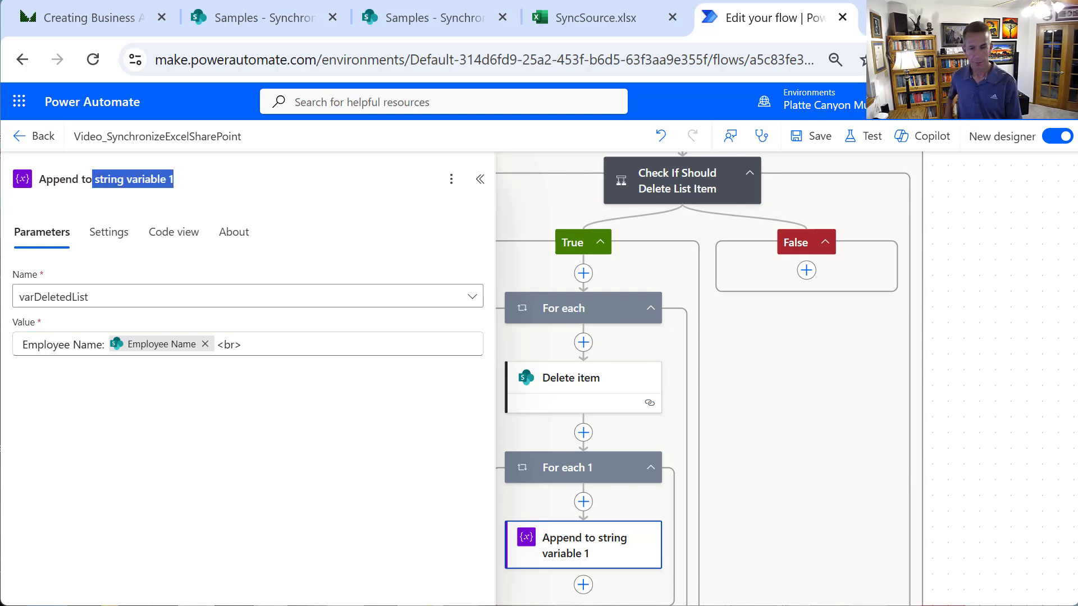
{"action": "key", "text": "BackSpace"}
{"action": "type", "text": "varDeletedList"}
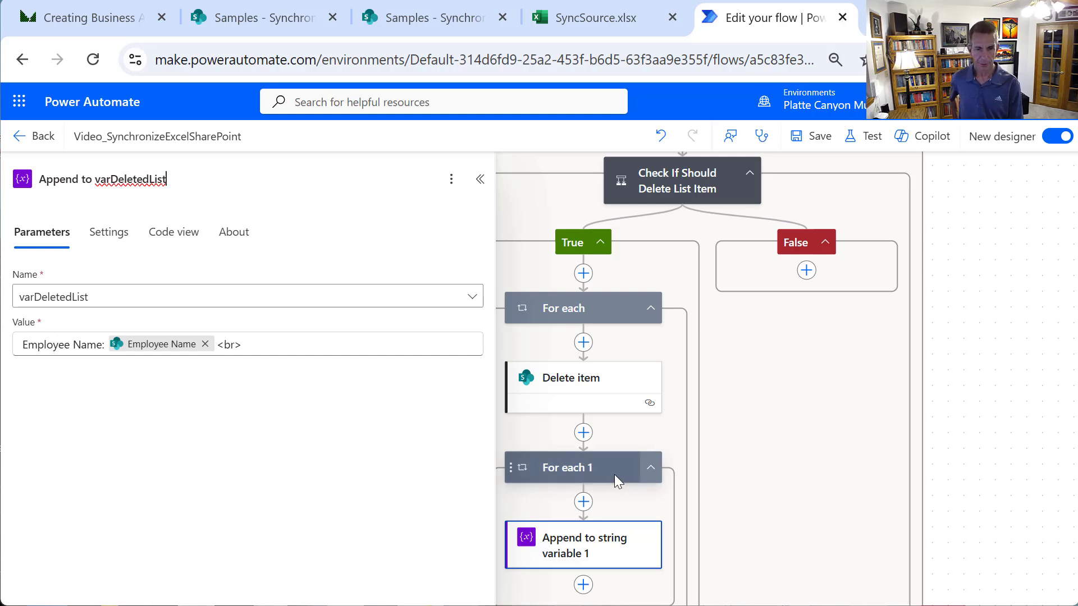
{"action": "left_click", "coordinate": [644, 438]}
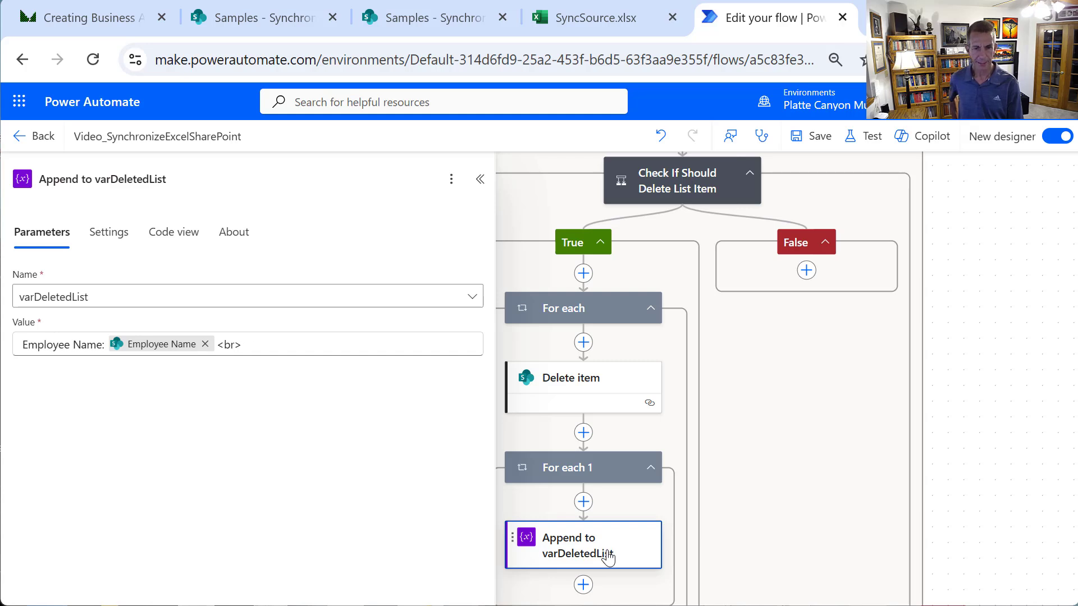
Move Append to varDeletedList directly below Delete item in the first For each loop and delete the emptied For each 1 loop
{"action": "left_click_drag", "start_coordinate": [609, 558], "coordinate": [589, 442]}
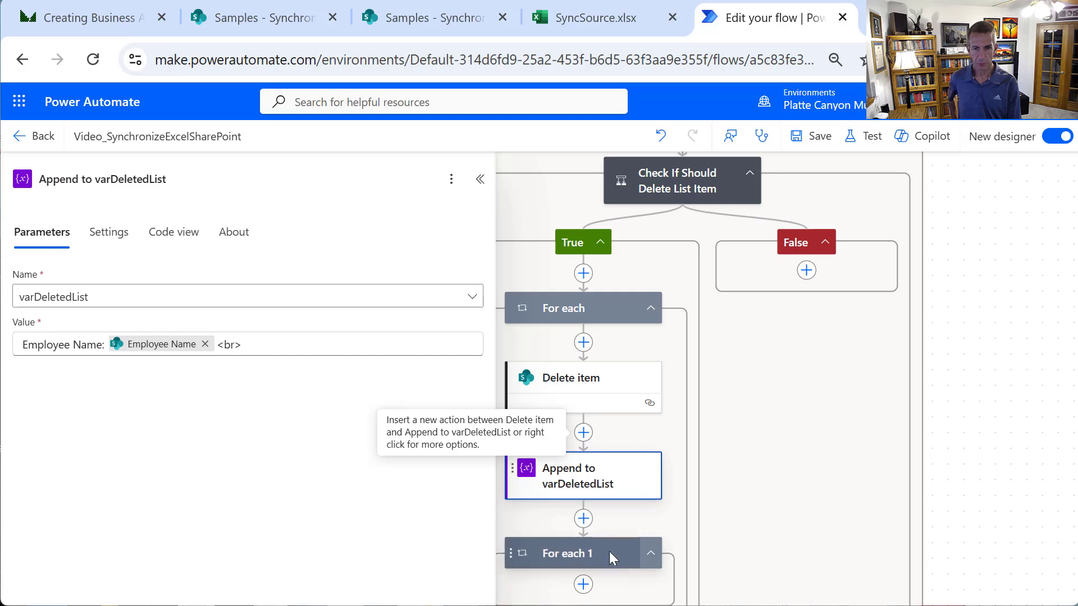
{"action": "left_click_drag", "start_coordinate": [763, 519], "coordinate": [848, 319]}
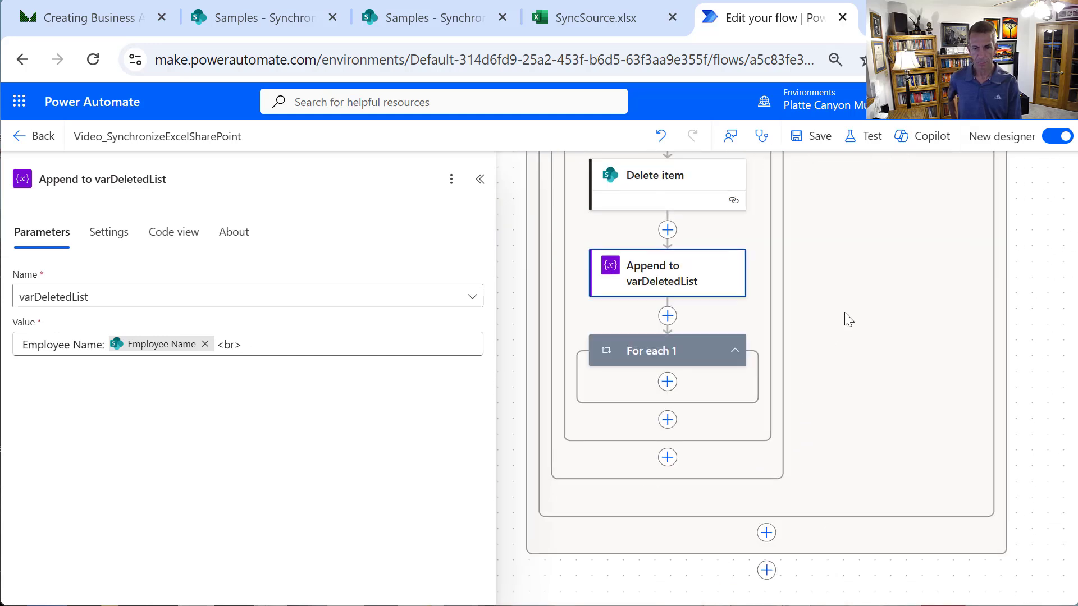
{"action": "left_click", "coordinate": [705, 355]}
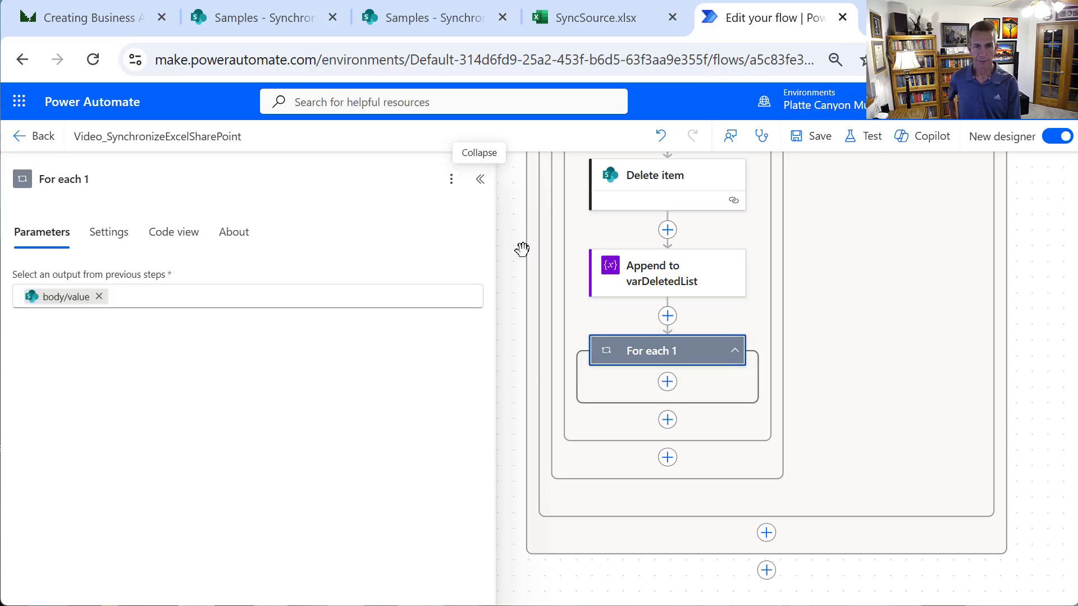
{"action": "left_click", "coordinate": [451, 179]}
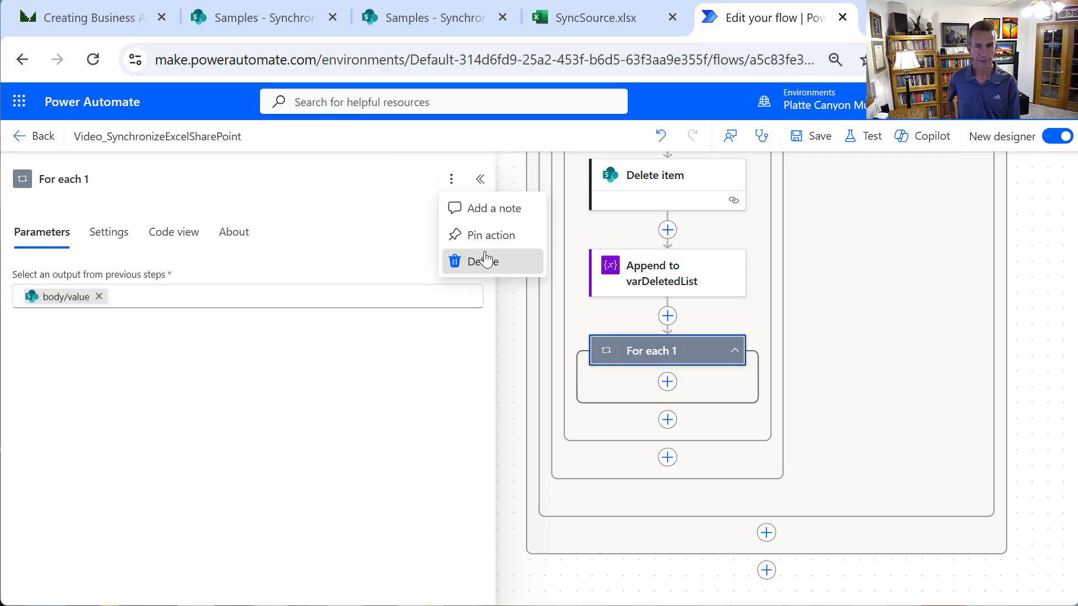
{"action": "left_click", "coordinate": [481, 257]}
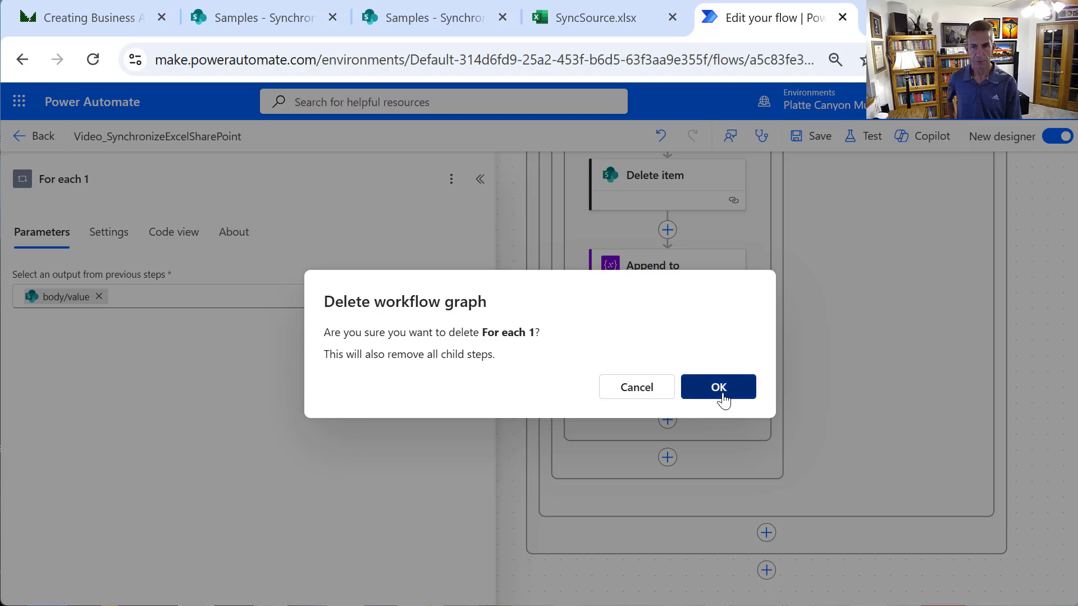
{"action": "left_click", "coordinate": [721, 401]}
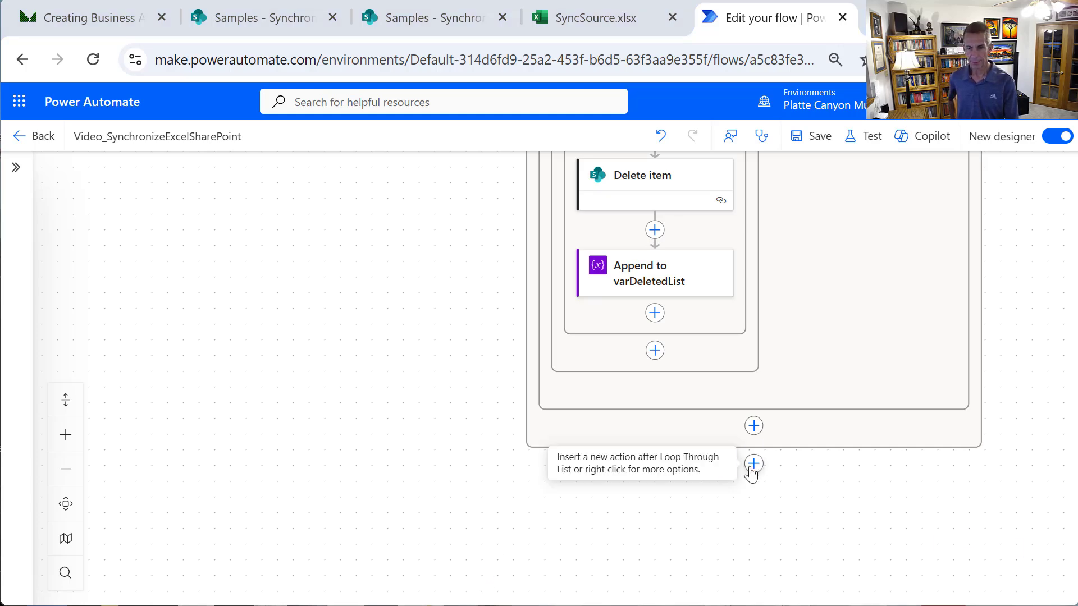
Add a Microsoft Teams Post message in a chat or channel action after Loop Through List
{"action": "left_click", "coordinate": [752, 466]}
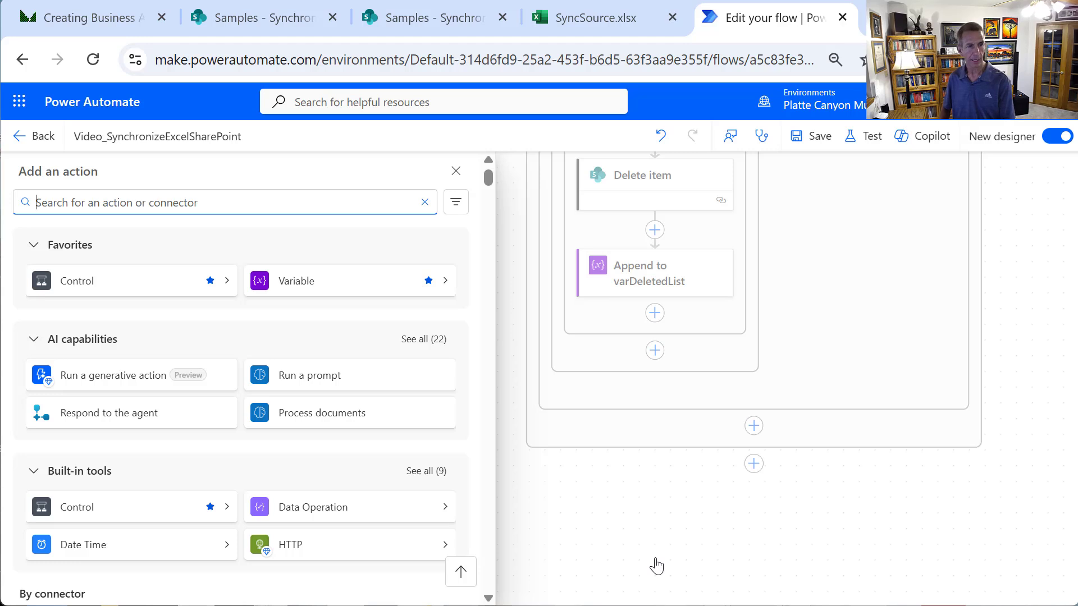
{"action": "type", "text": "Teams"}
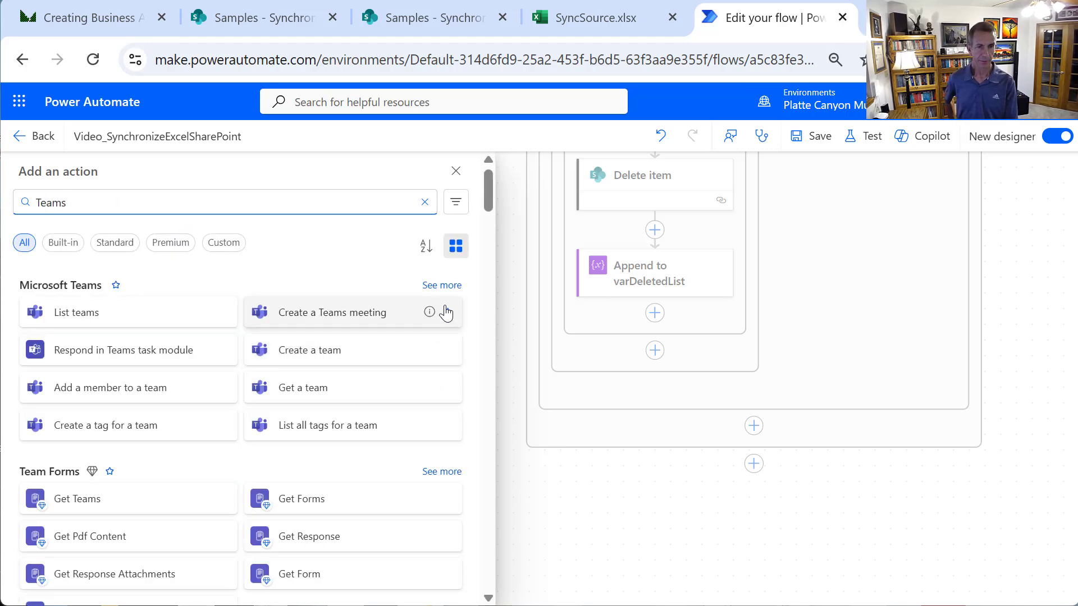
{"action": "left_click", "coordinate": [435, 286]}
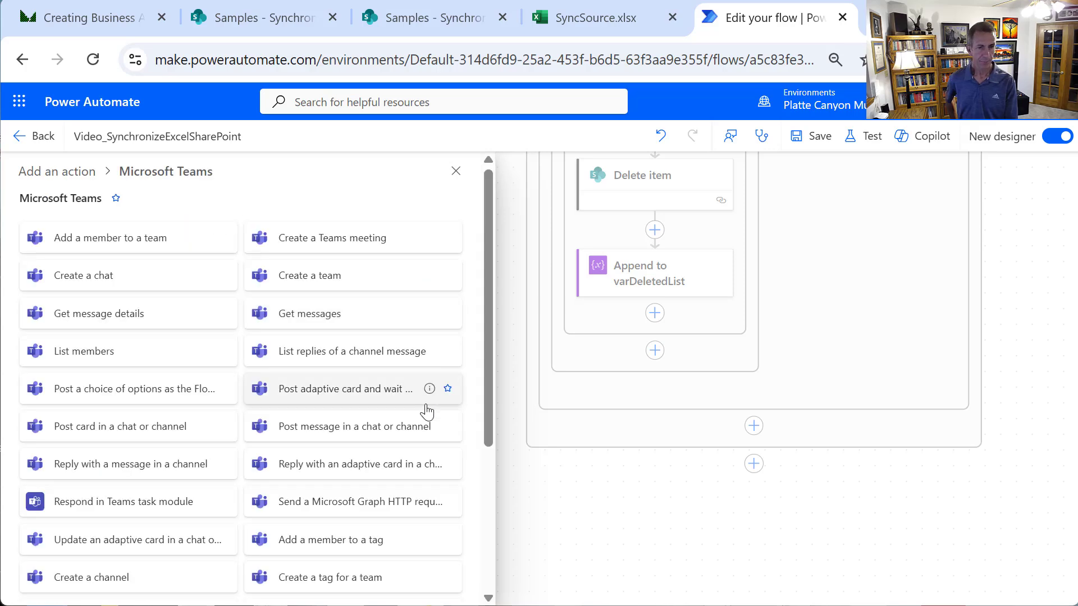
{"action": "left_click", "coordinate": [399, 432]}
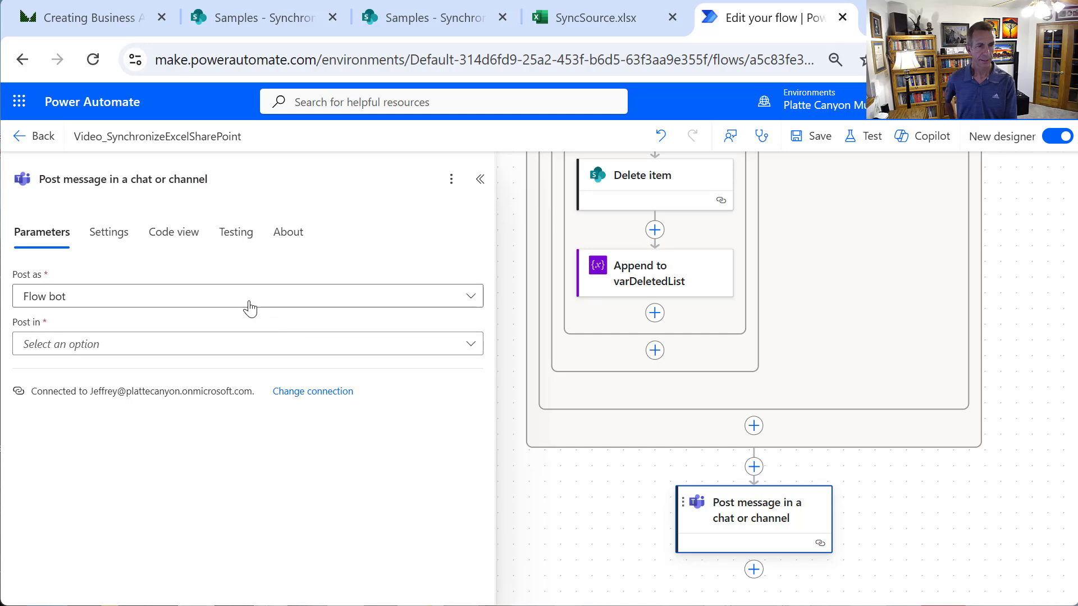
Set the Teams message to post as Flow bot in Chat with Flow bot, and choose the flow owner as recipient
{"action": "left_click", "coordinate": [249, 307]}
{"action": "left_click", "coordinate": [249, 321]}
{"action": "left_click", "coordinate": [260, 345]}
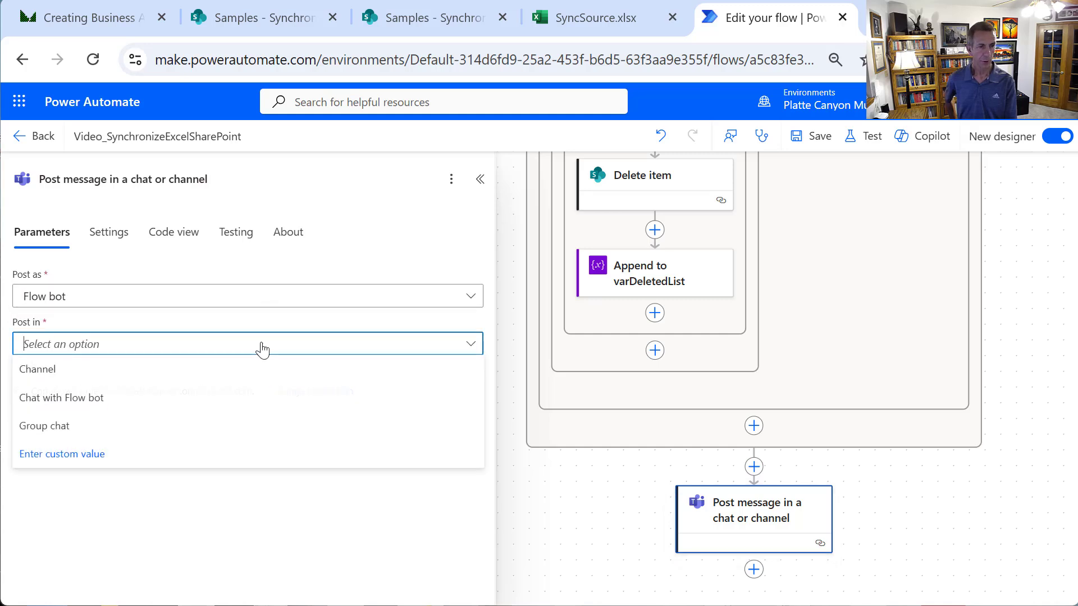
{"action": "left_click", "coordinate": [258, 399]}
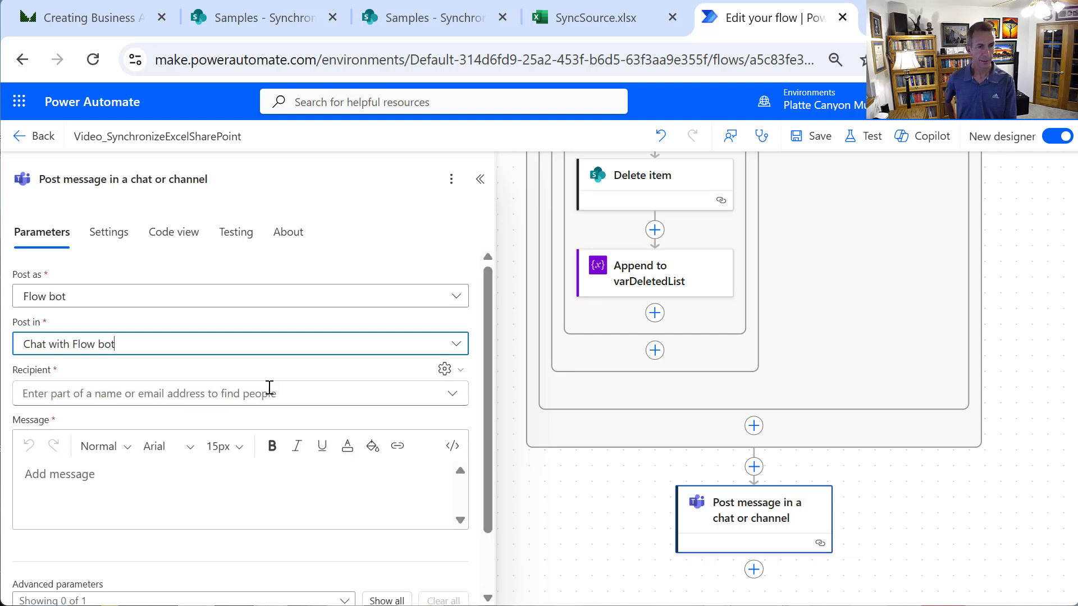
{"action": "left_click", "coordinate": [269, 392]}
{"action": "type", "text": "Jef"}
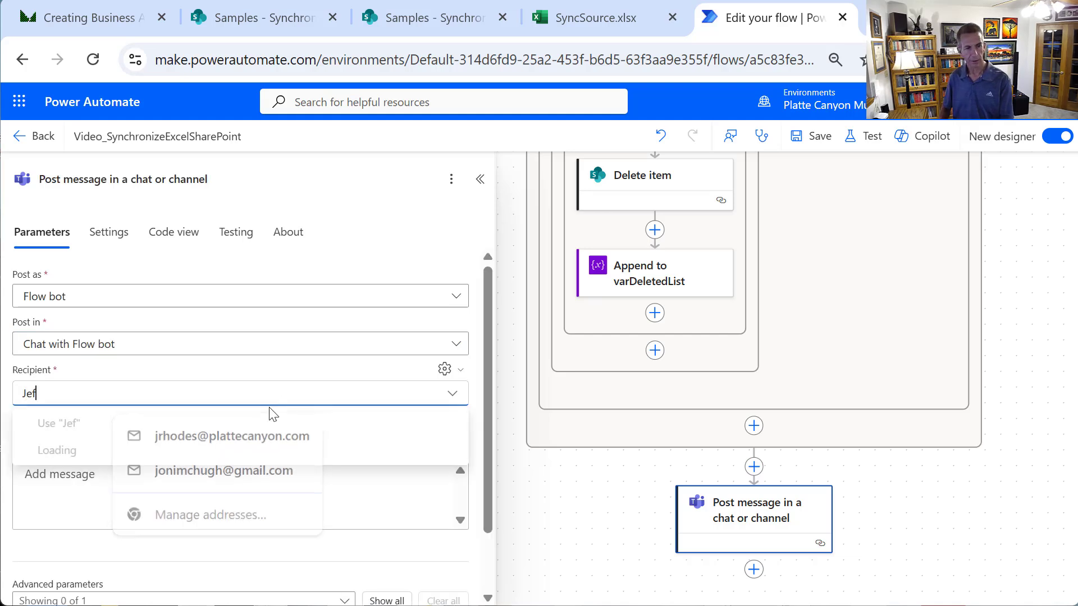
{"action": "type", "text": "frey"}
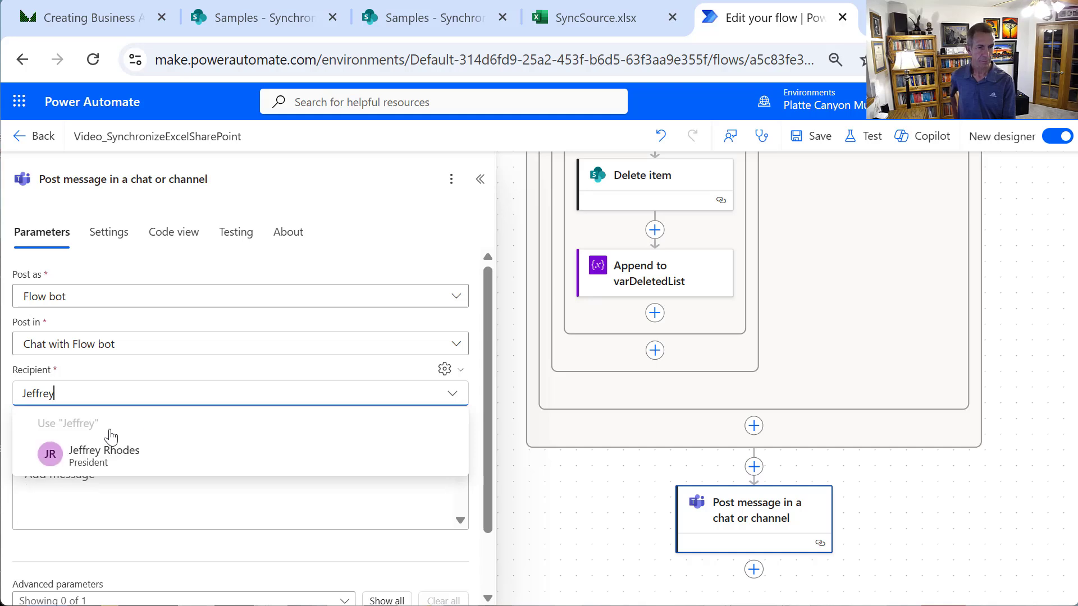
{"action": "left_click", "coordinate": [106, 464]}
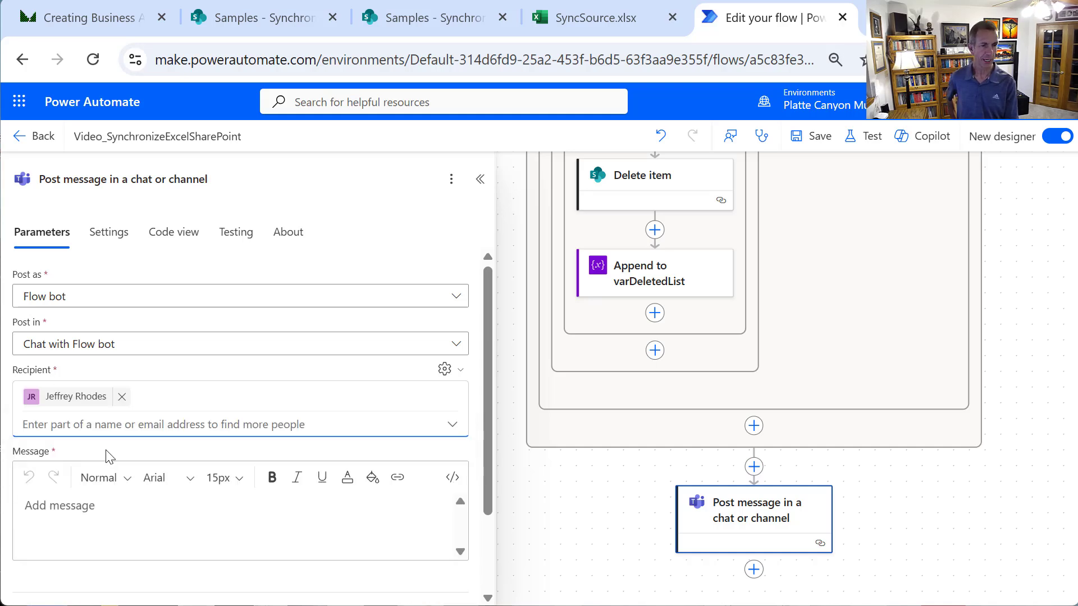
Fill the Teams message body with the varAddedList, varUpdatedList and varDeletedList variables, each on its own line
{"action": "left_click", "coordinate": [97, 550]}
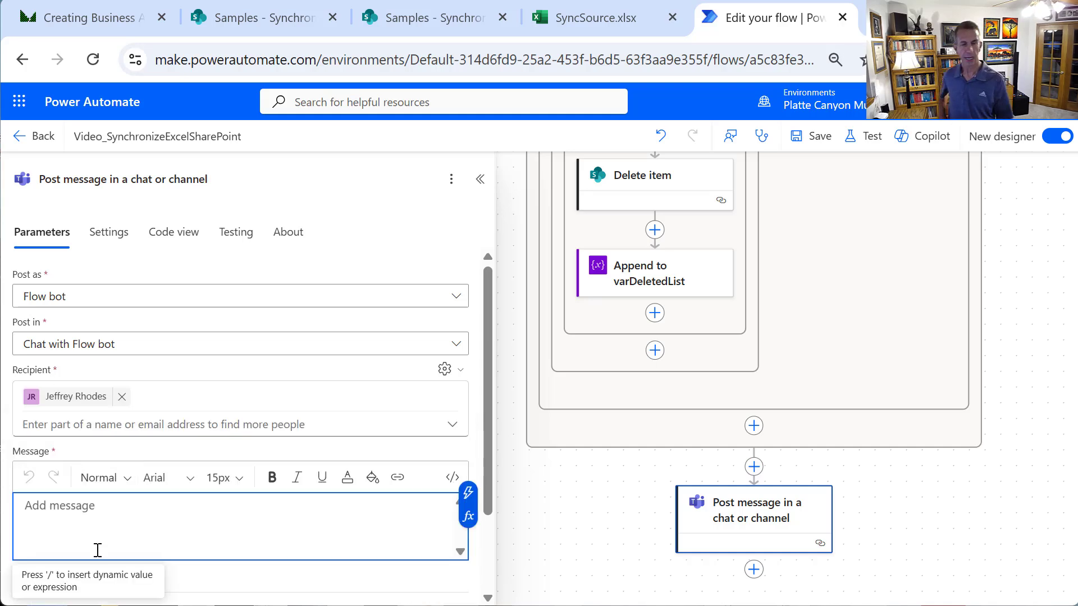
{"action": "left_click", "coordinate": [468, 493]}
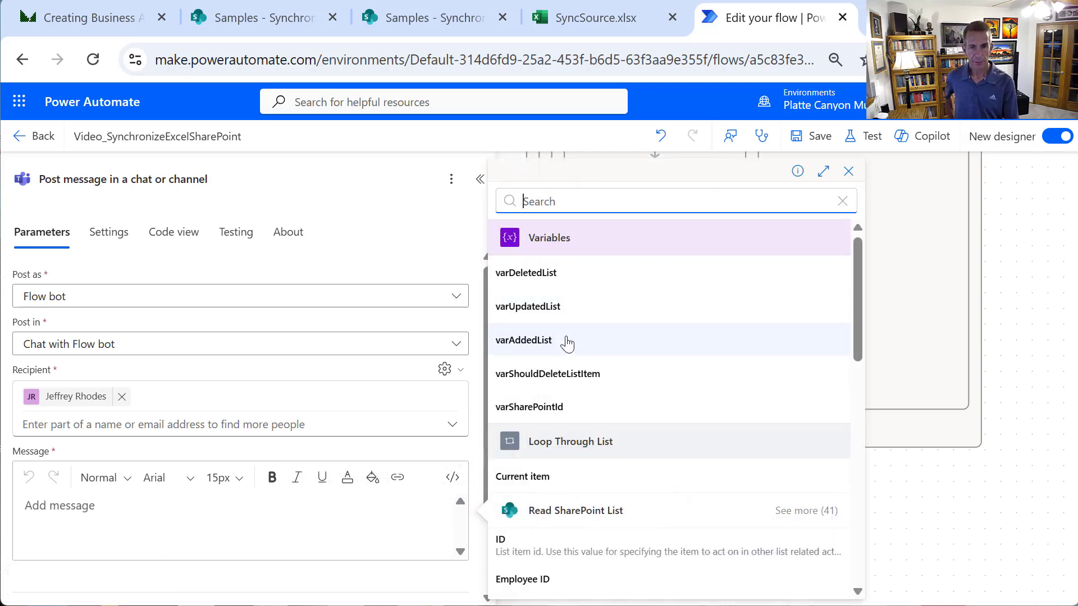
{"action": "left_click", "coordinate": [525, 340]}
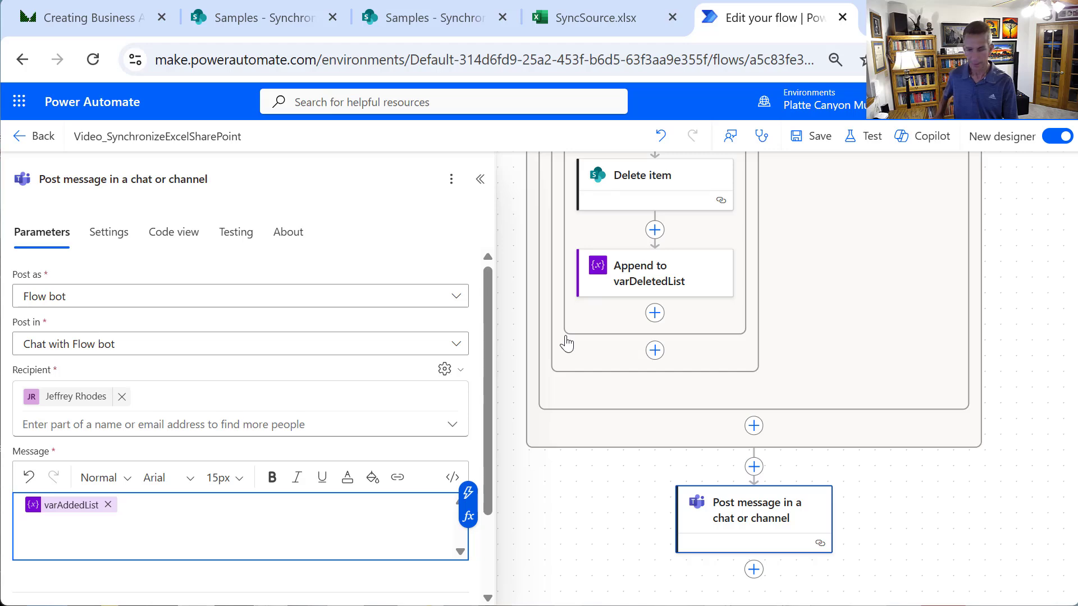
{"action": "key", "text": "Return"}
{"action": "key", "text": "Return"}
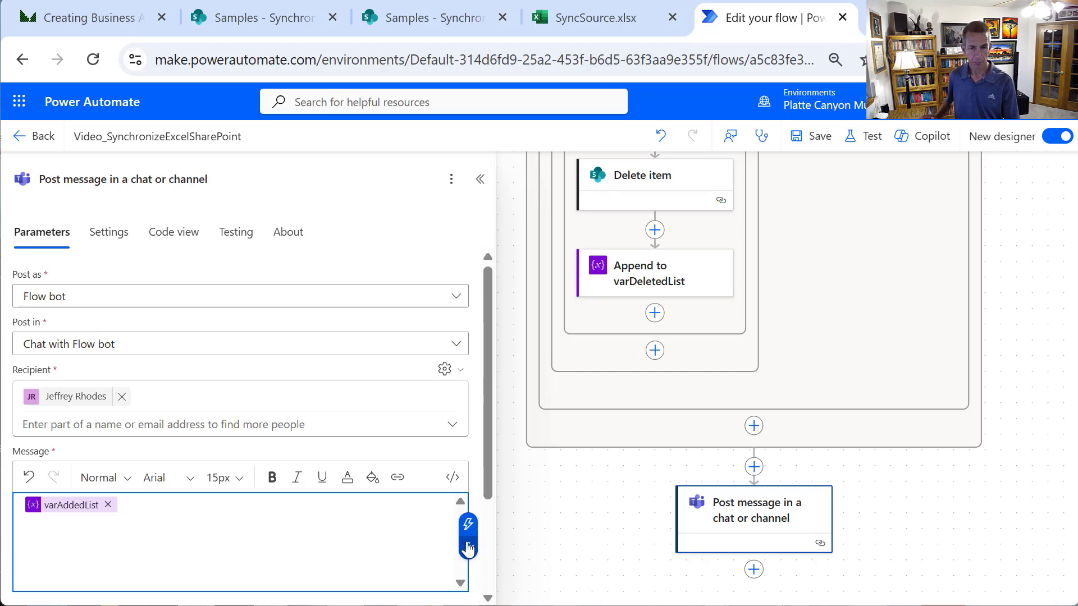
{"action": "left_click", "coordinate": [469, 524]}
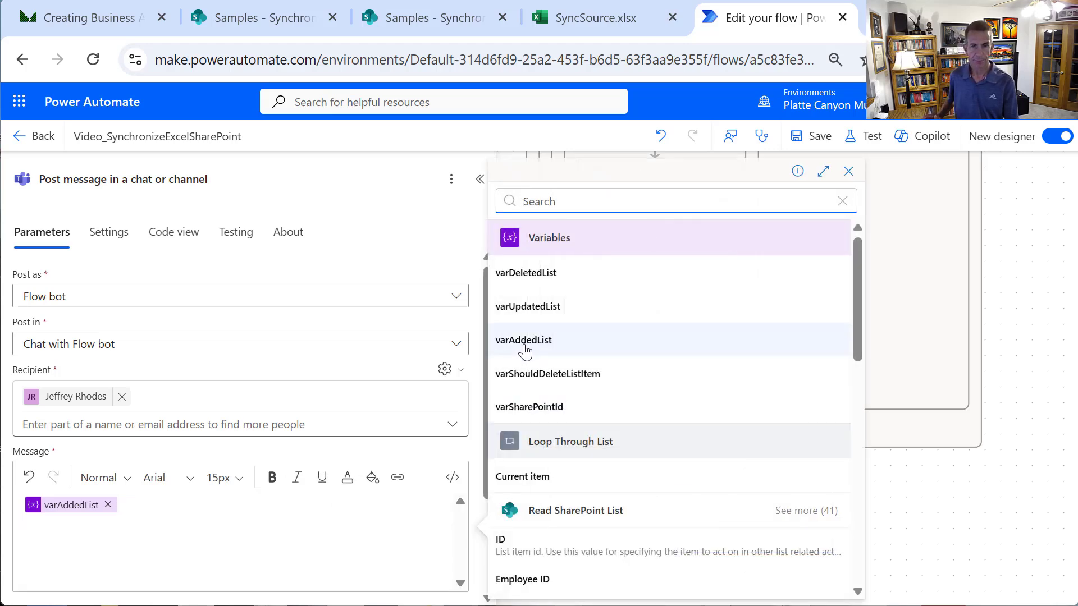
{"action": "left_click", "coordinate": [522, 307]}
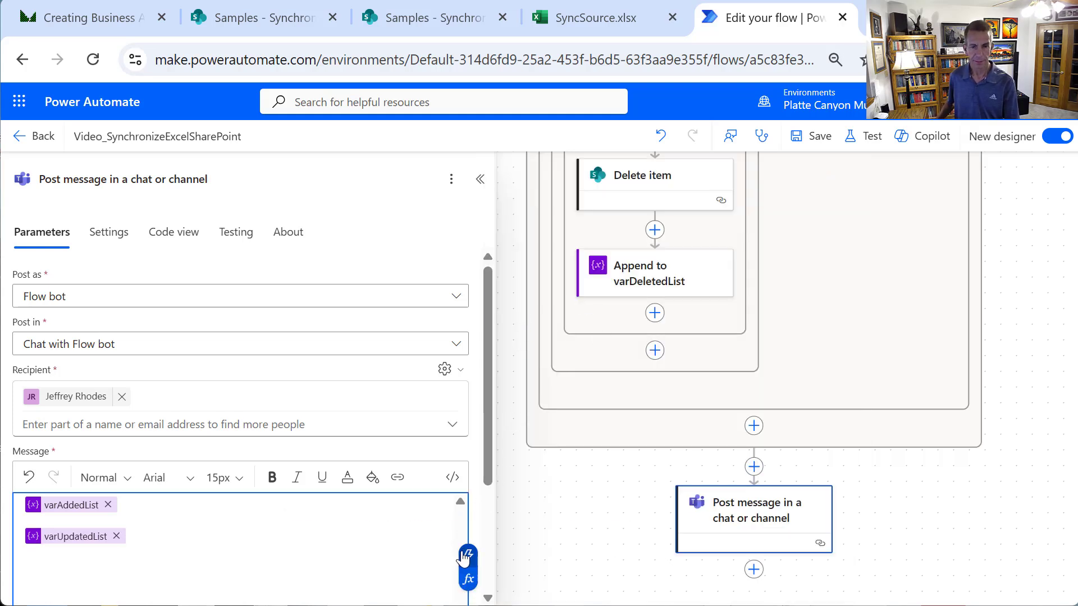
{"action": "left_click", "coordinate": [466, 555]}
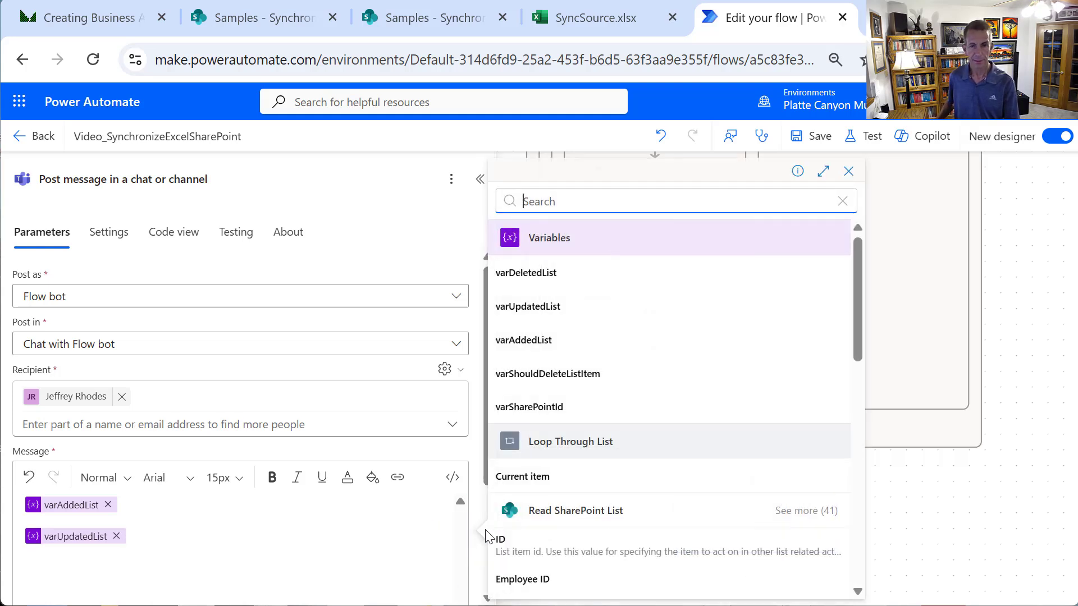
{"action": "left_click", "coordinate": [538, 273]}
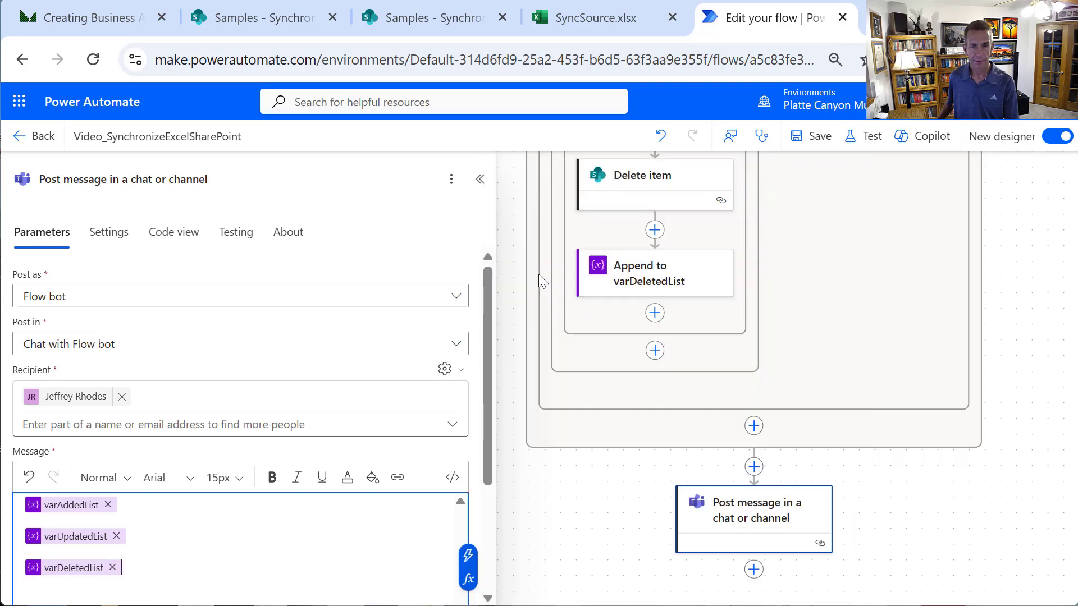
Save the flow and dismiss the flow checker and the warning banner
{"action": "left_click", "coordinate": [814, 140]}
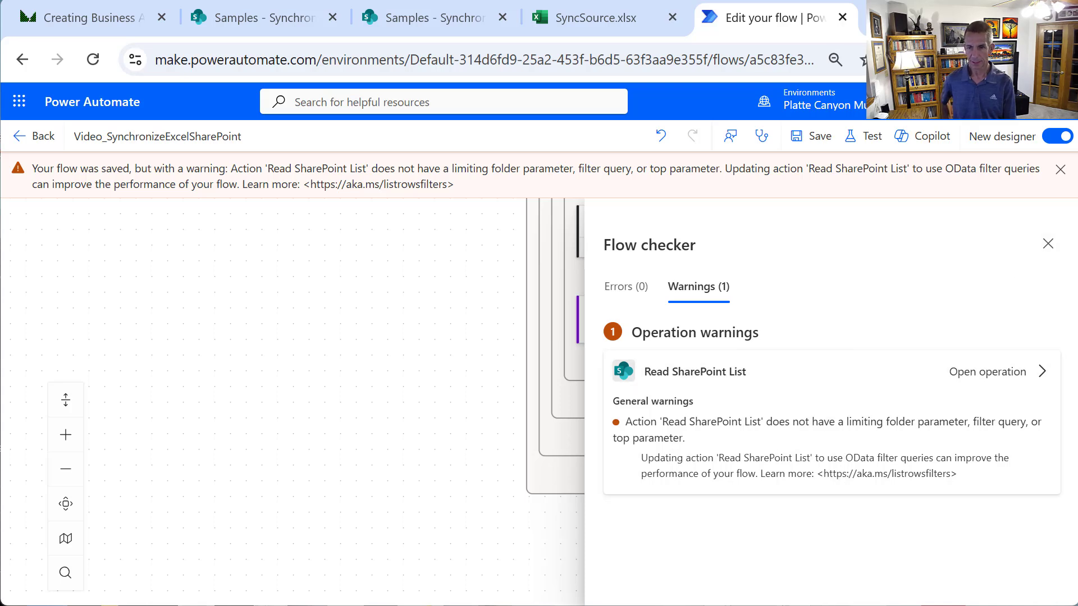
{"action": "left_click", "coordinate": [1047, 243]}
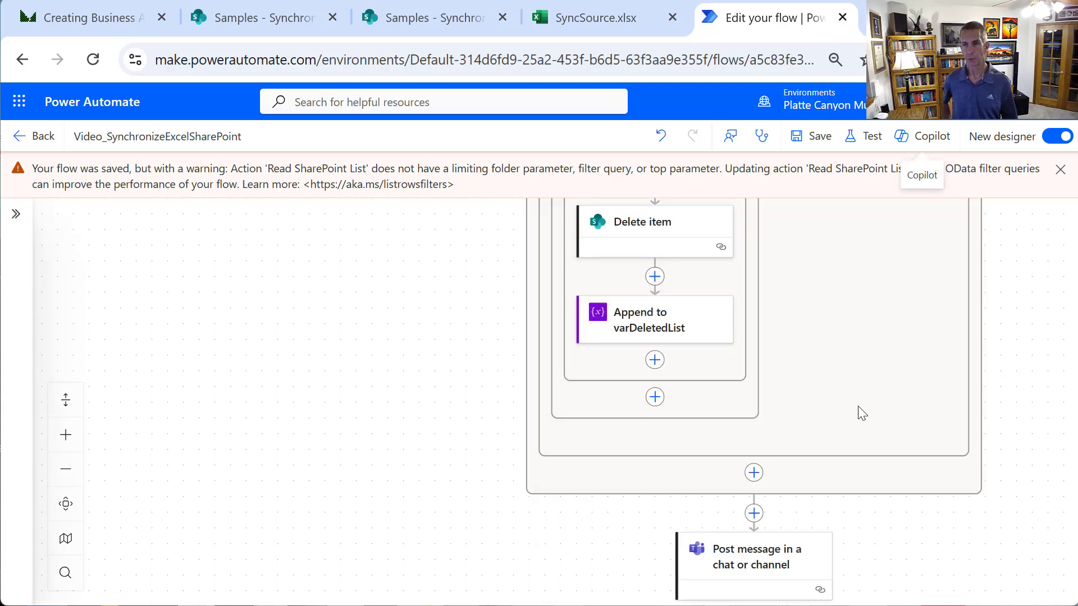
{"action": "left_click", "coordinate": [1059, 169]}
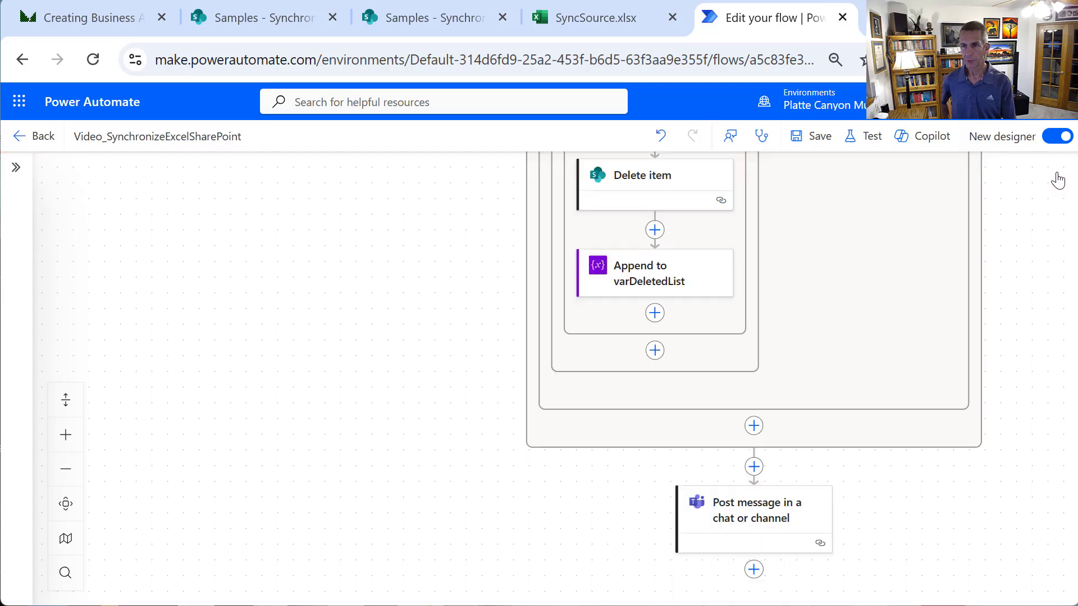
Start a manual test run of the flow, checking the SharePointId column in SyncSource.xlsx before running it
{"action": "left_click", "coordinate": [862, 147]}
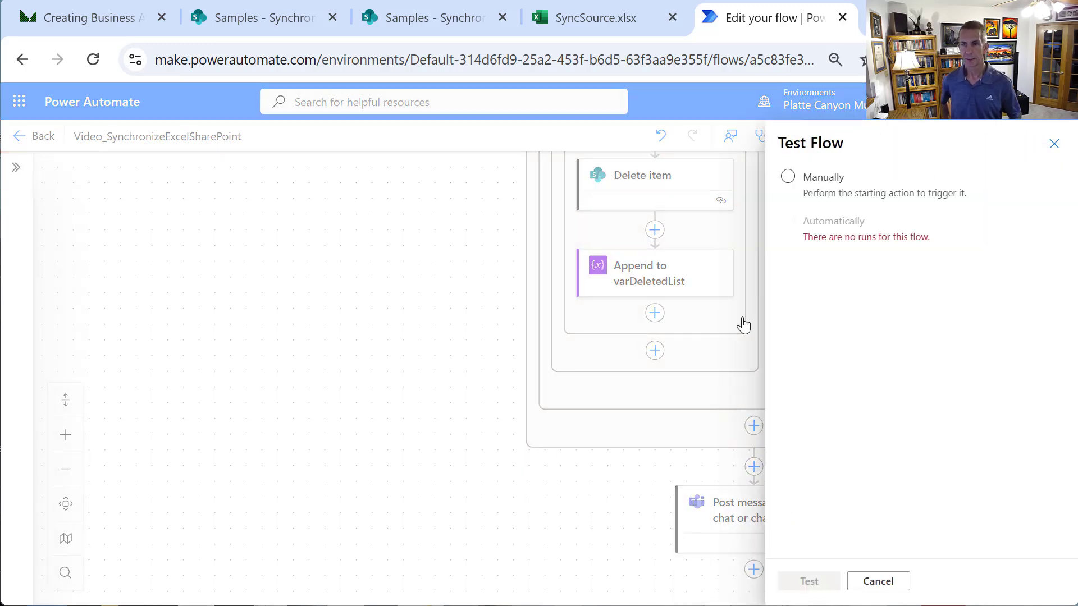
{"action": "left_click", "coordinate": [822, 177]}
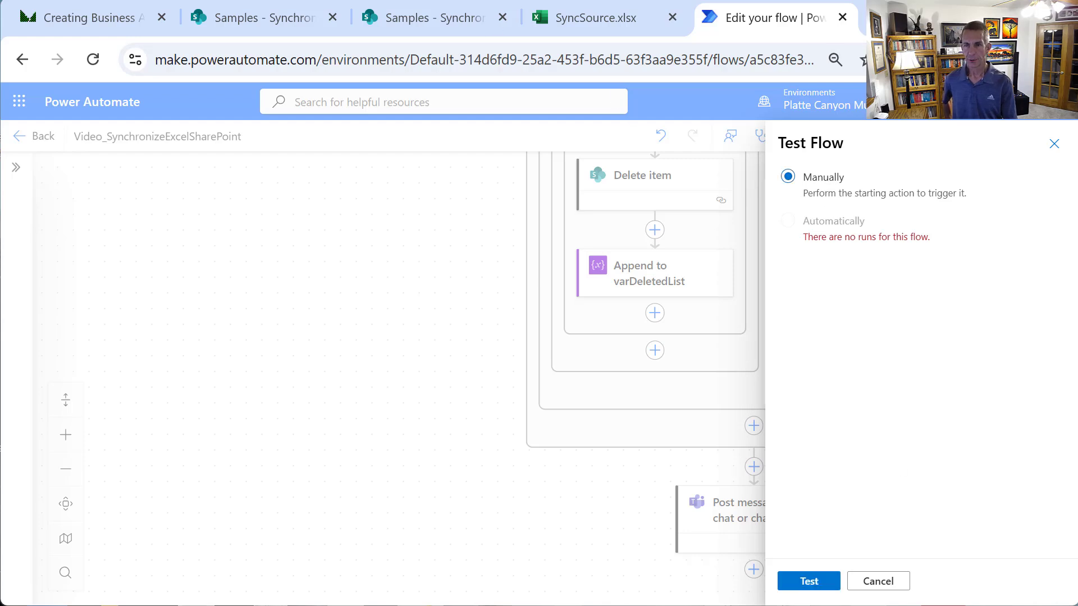
{"action": "left_click", "coordinate": [809, 582]}
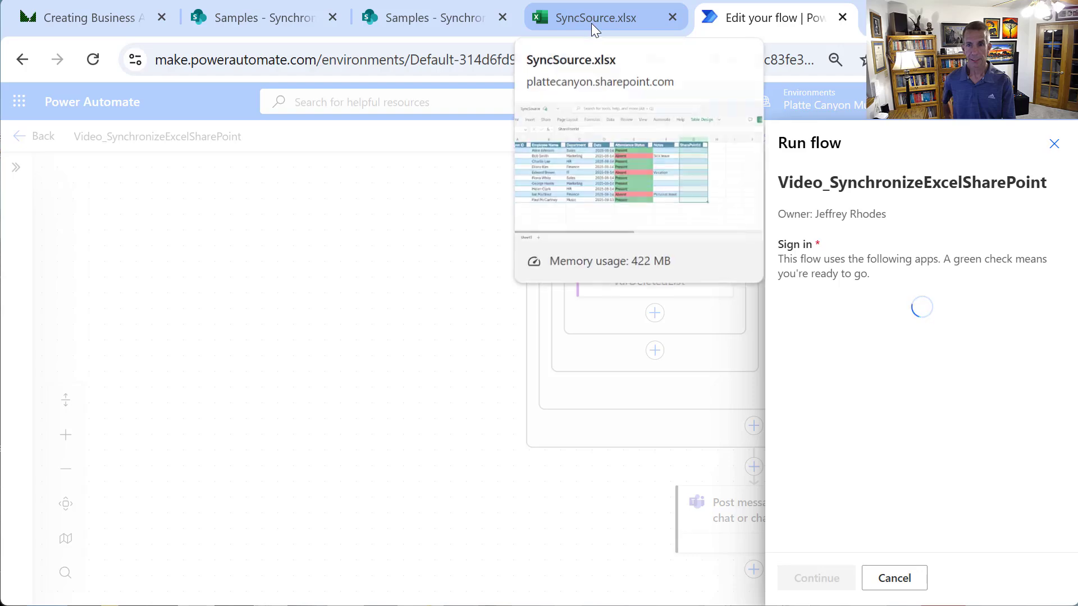
{"action": "left_click", "coordinate": [437, 27]}
{"action": "left_click", "coordinate": [558, 24]}
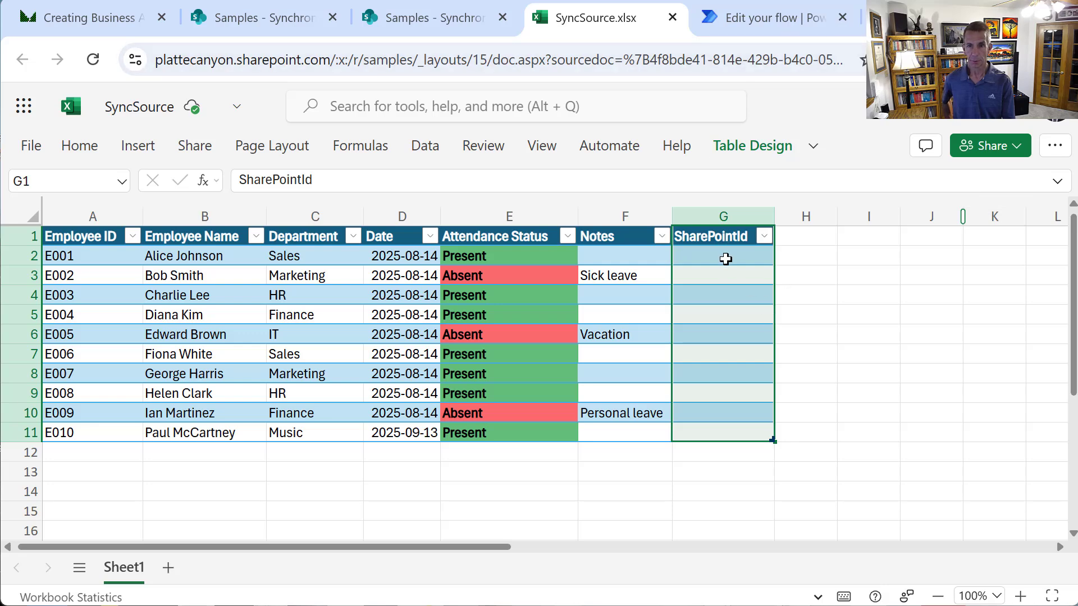
{"action": "left_click", "coordinate": [764, 26]}
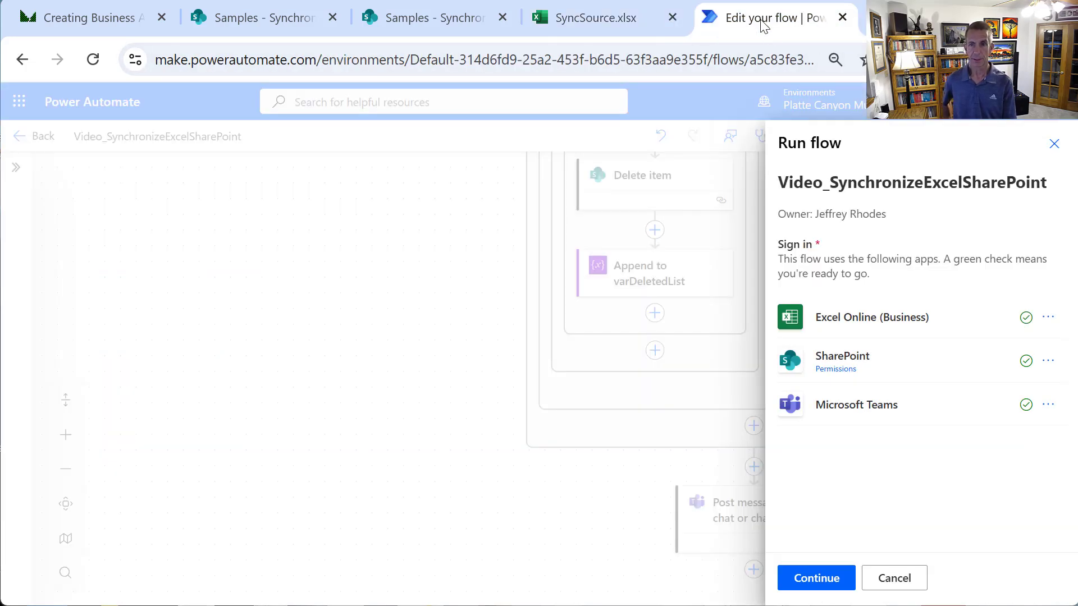
{"action": "left_click", "coordinate": [826, 585]}
{"action": "left_click", "coordinate": [827, 583]}
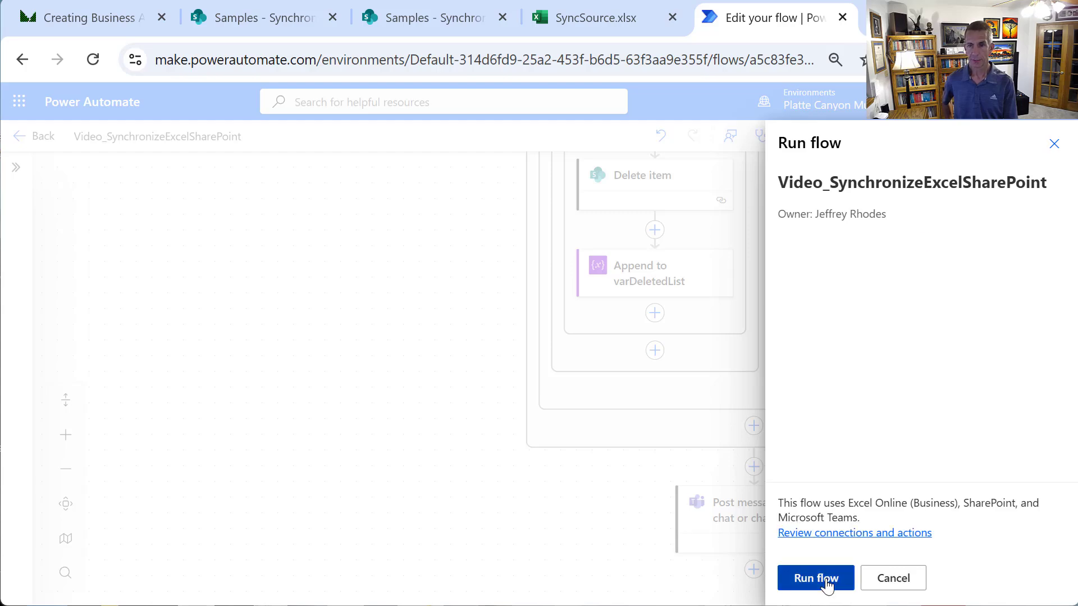
Check the SharePointId column in SyncSource.xlsx, and reload the Synchronization list in SharePoint and expand it to full view
{"action": "left_click", "coordinate": [581, 28]}
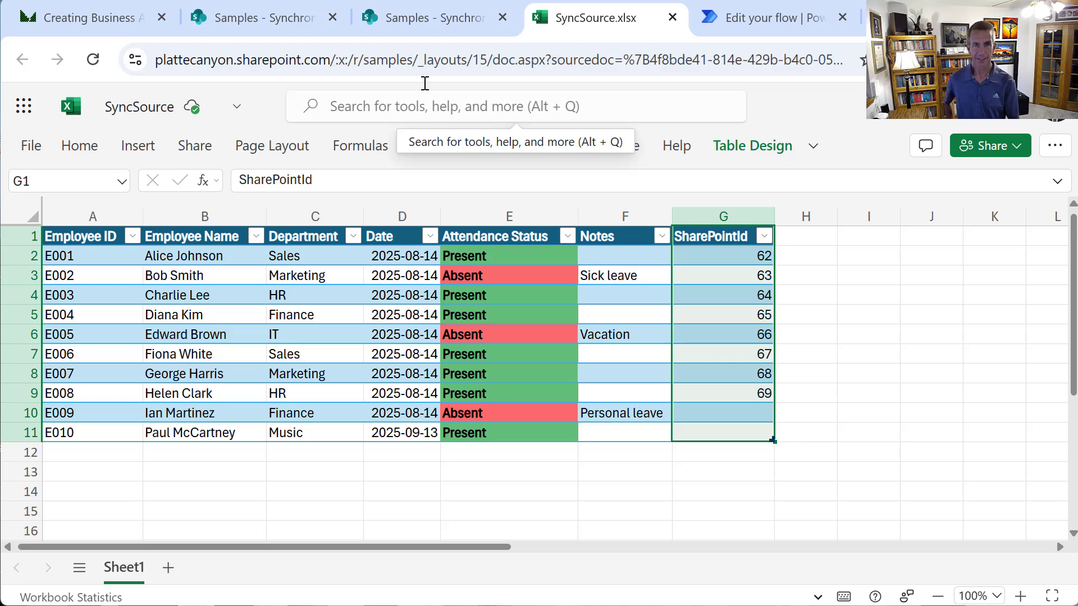
{"action": "left_click", "coordinate": [488, 15]}
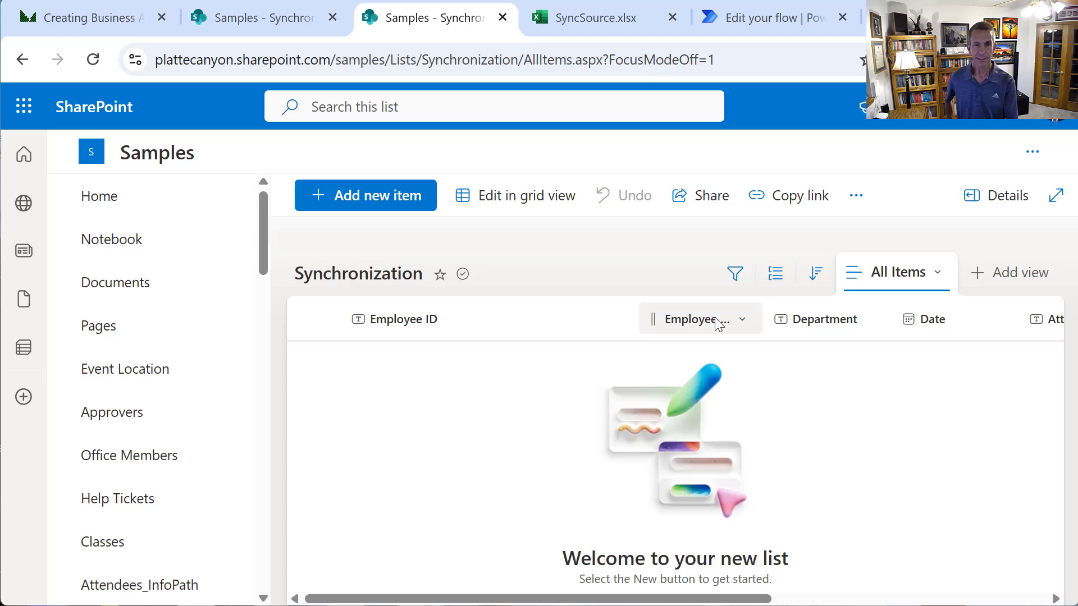
{"action": "right_click", "coordinate": [692, 236]}
{"action": "left_click", "coordinate": [754, 316]}
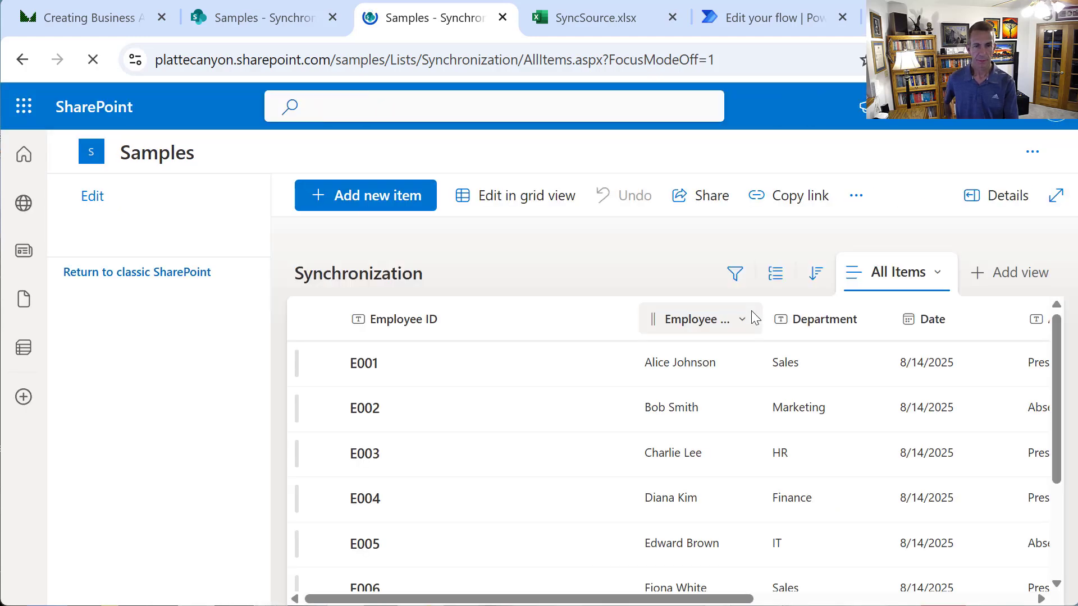
{"action": "left_click", "coordinate": [1054, 197]}
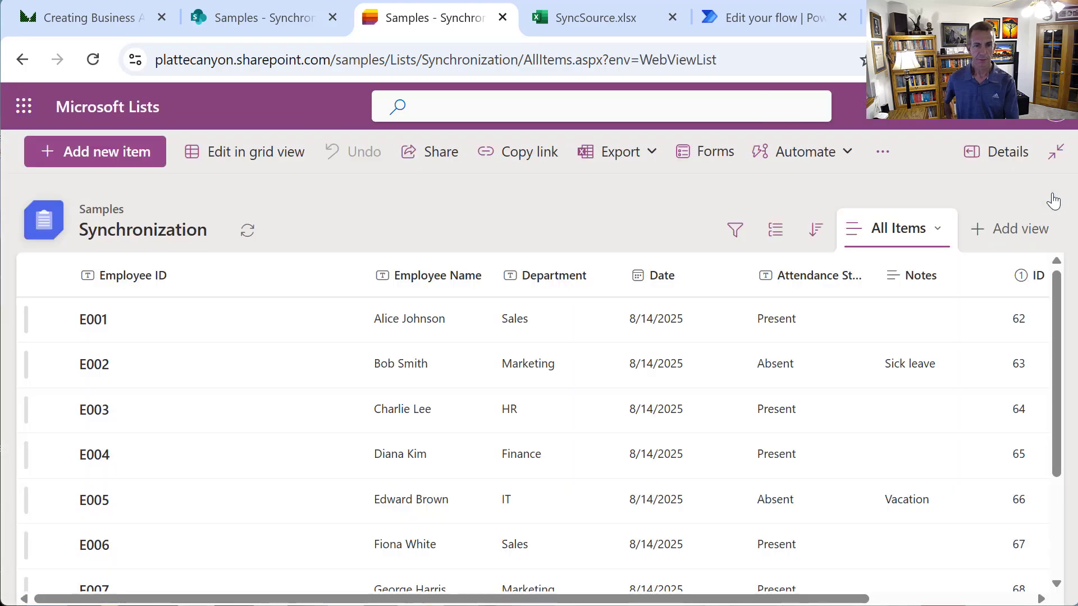
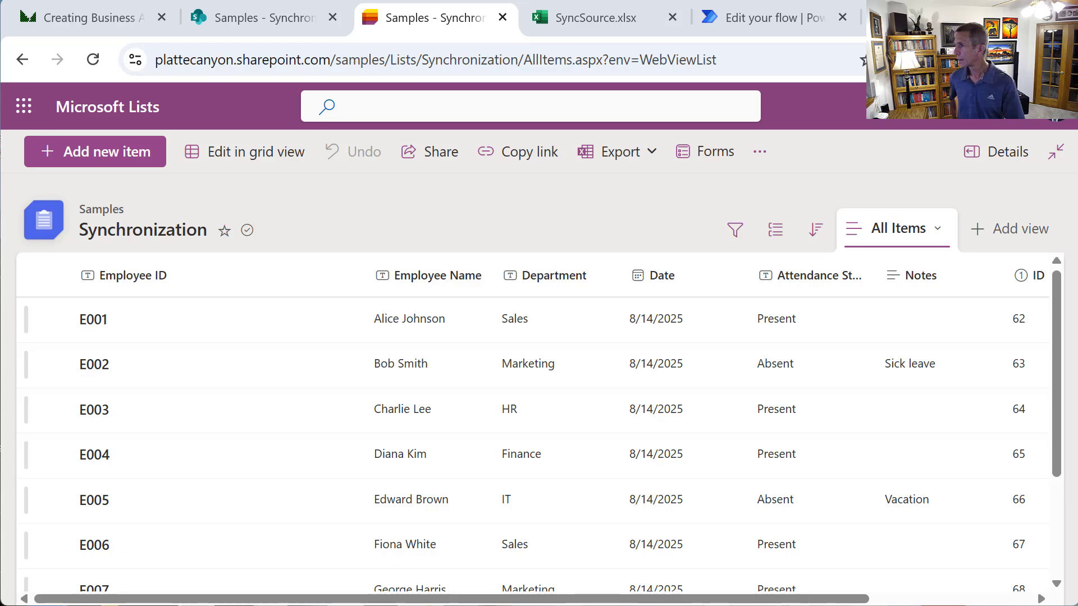
Switch to Teams to read the Workflows chat message, and return to the Synchronization list to examine its ID column
{"action": "key", "text": "alt+Tab"}
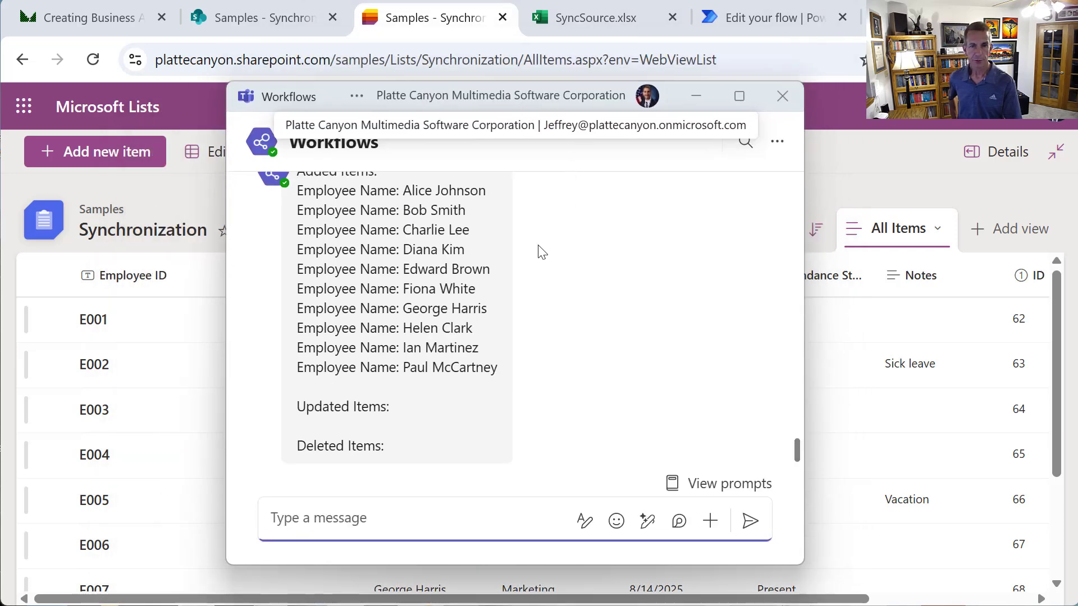
{"action": "left_click", "coordinate": [486, 268]}
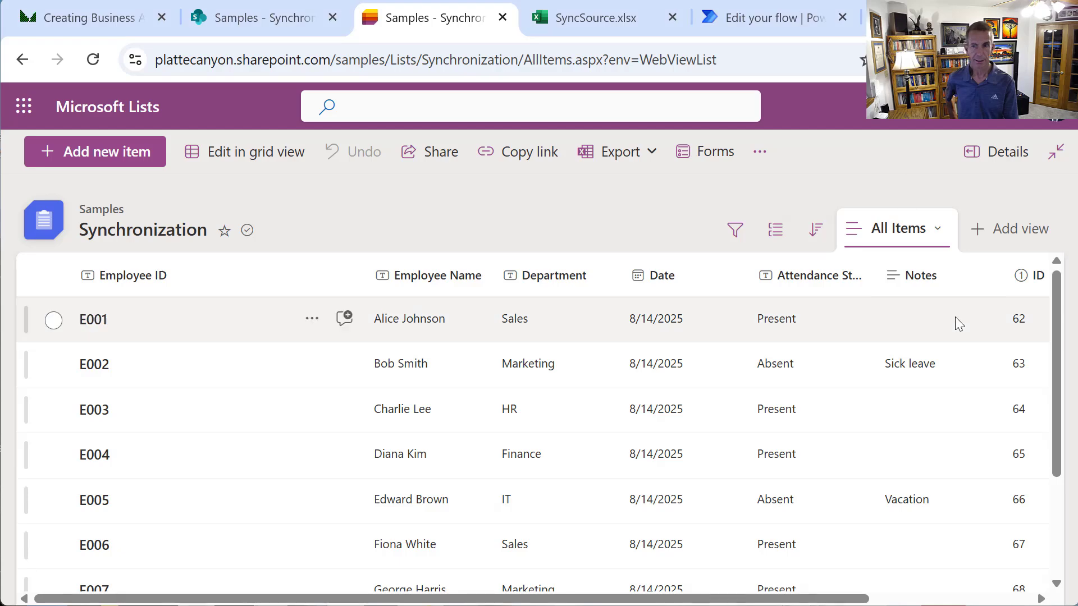
{"action": "left_click_drag", "start_coordinate": [1052, 349], "coordinate": [1045, 269]}
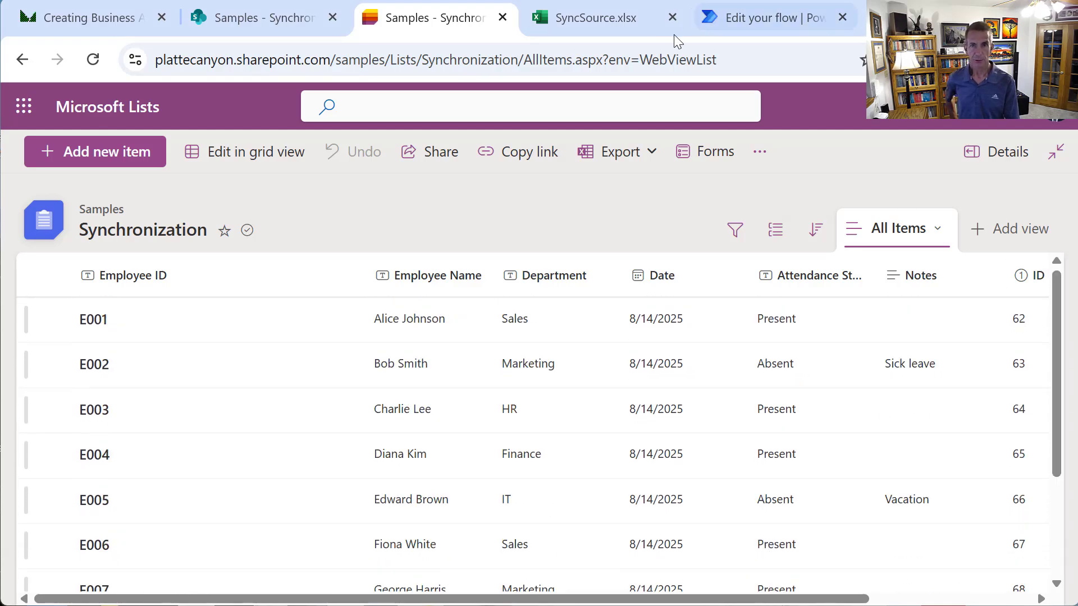
Delete row 9 from the employee table in SyncSource.xlsx
{"action": "left_click", "coordinate": [608, 22]}
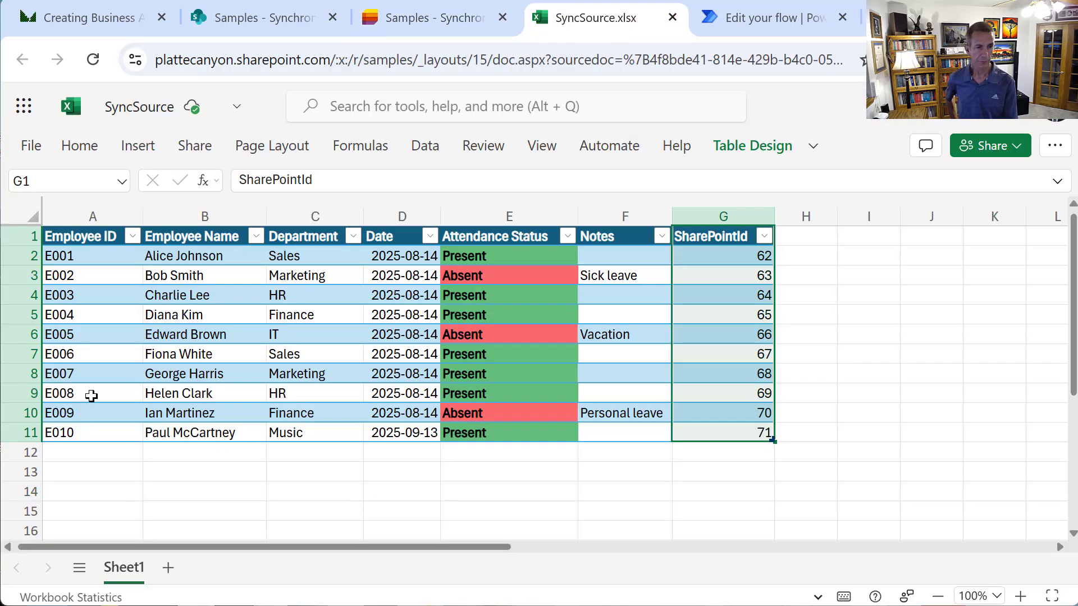
{"action": "left_click", "coordinate": [33, 394]}
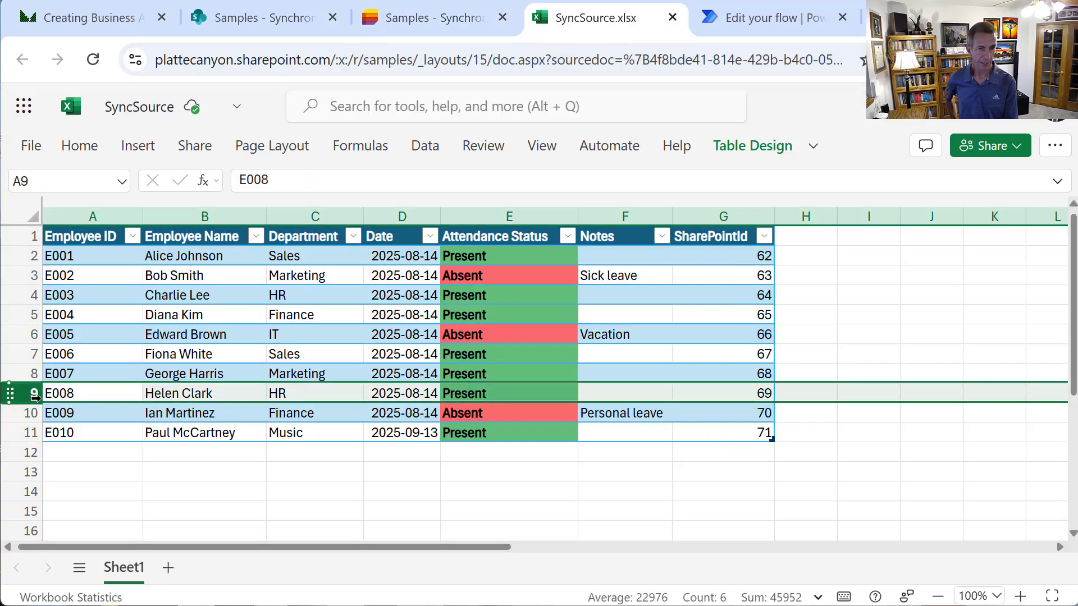
{"action": "right_click", "coordinate": [32, 393]}
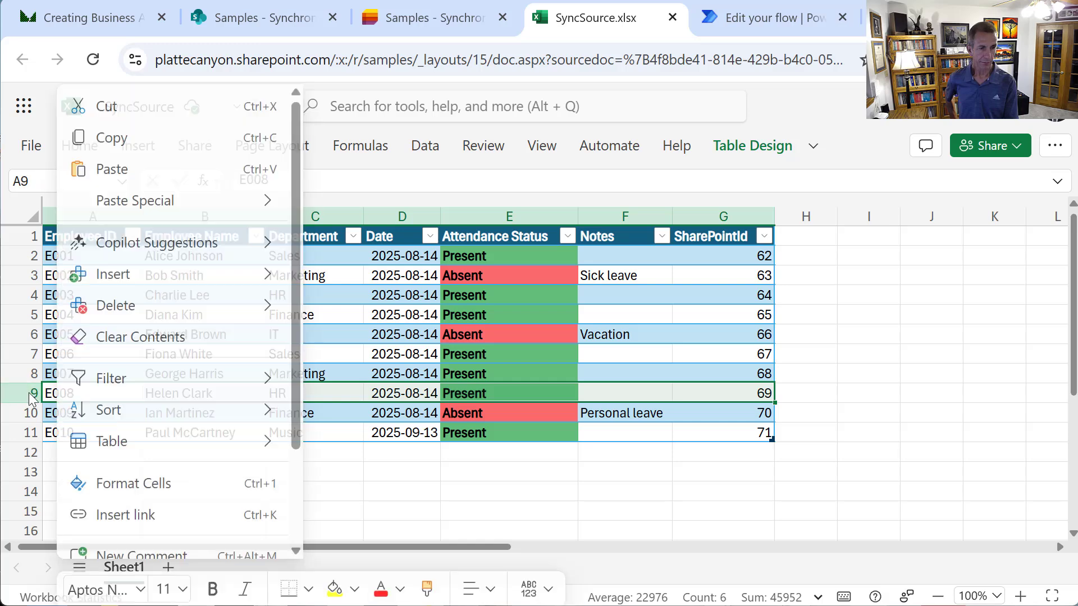
{"action": "left_click", "coordinate": [35, 394]}
{"action": "right_click", "coordinate": [34, 395]}
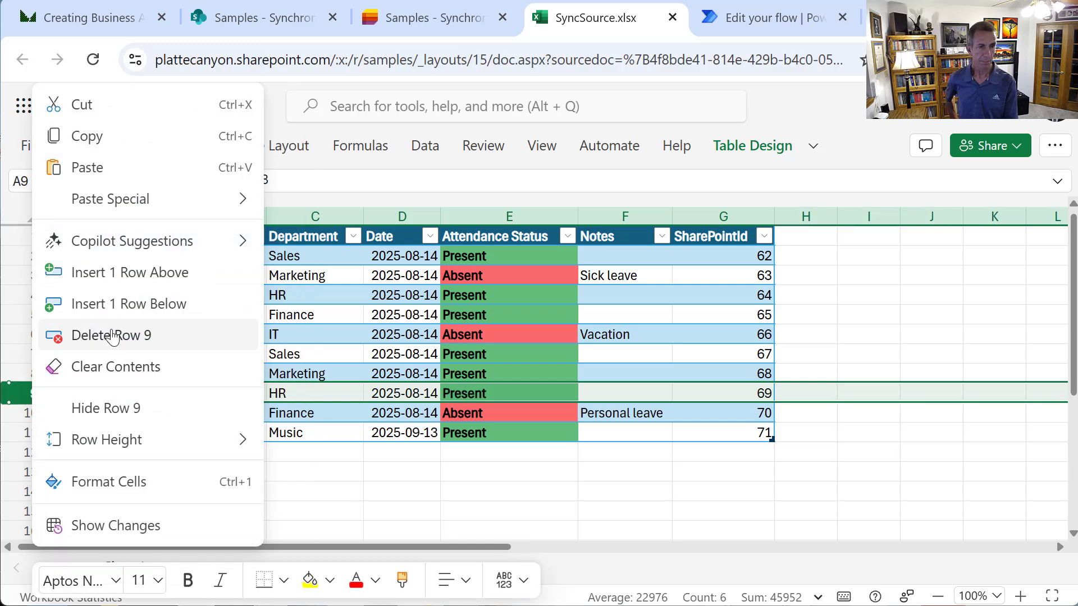
{"action": "left_click", "coordinate": [133, 337]}
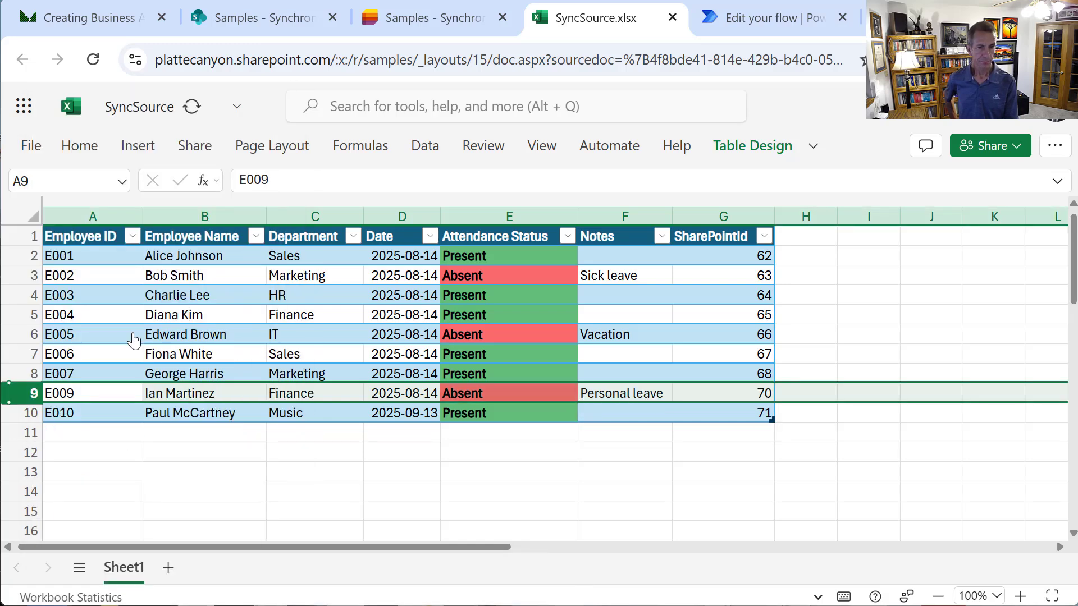
Change the Department of the first employee, in cell C2, to Rock & Roll
{"action": "left_click", "coordinate": [322, 255]}
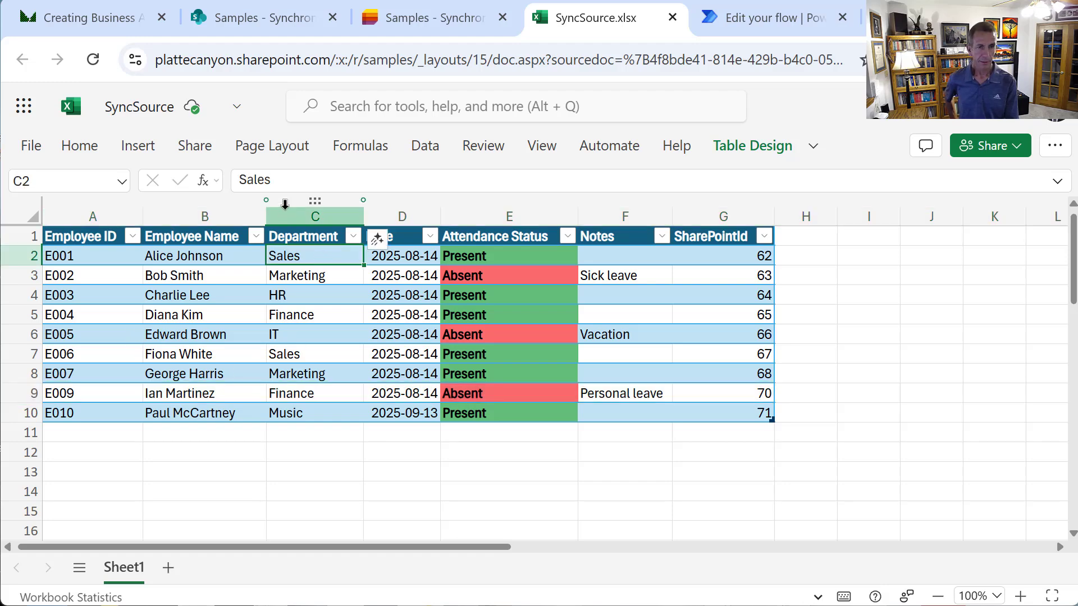
{"action": "double_click", "coordinate": [285, 186]}
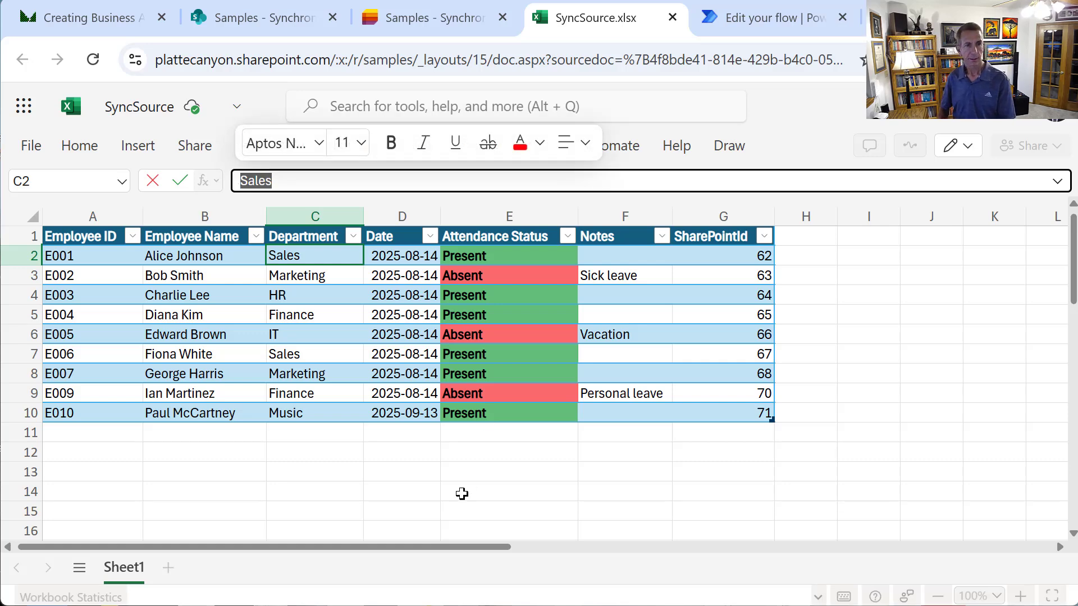
{"action": "type", "text": "Rock"}
{"action": "key", "text": "BackSpace"}
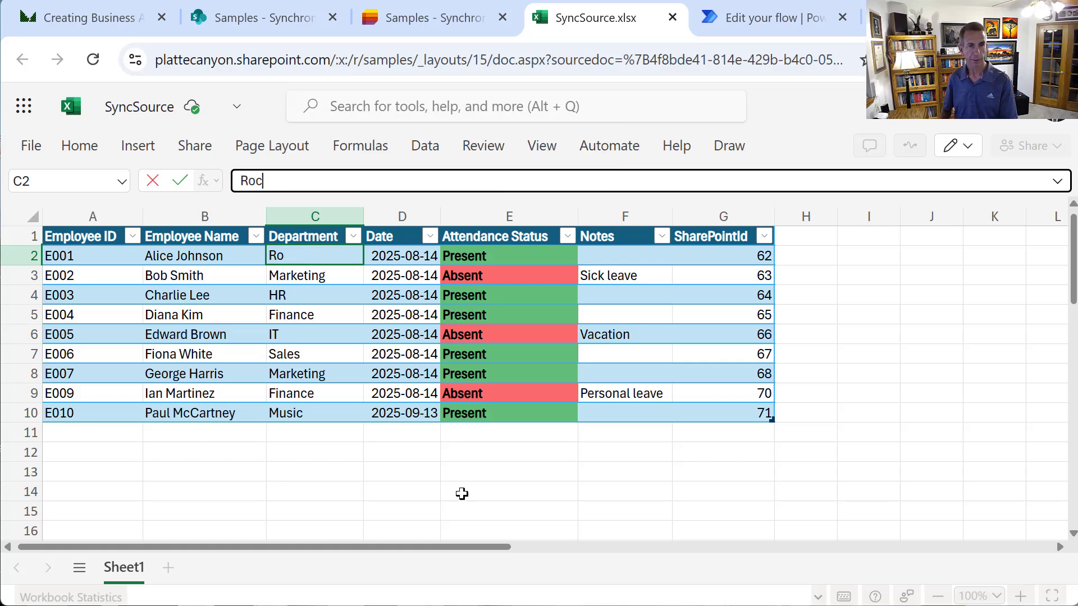
{"action": "type", "text": "k & Ro"}
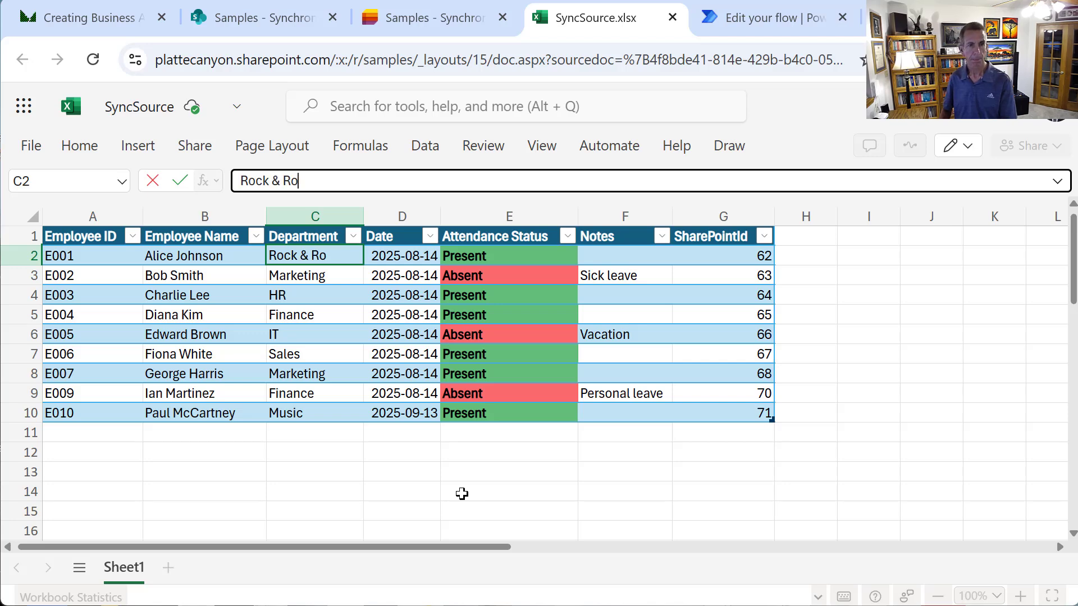
{"action": "type", "text": "ll"}
{"action": "key", "text": "Return"}
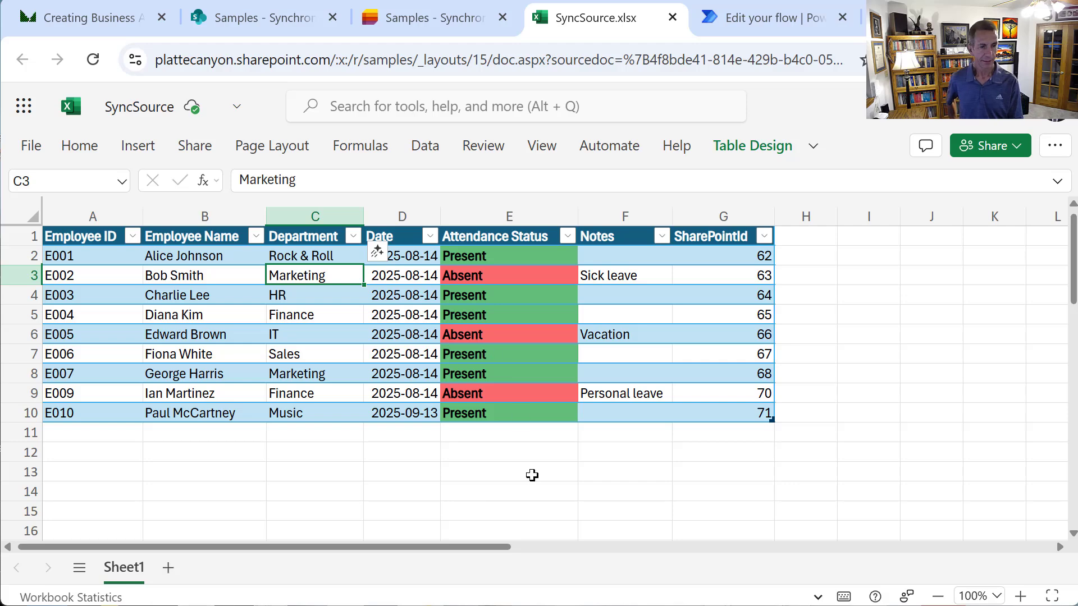
Insert a blank row above row 9 in the employee table and enter E012 as its Employee ID
{"action": "left_click", "coordinate": [20, 395]}
{"action": "right_click", "coordinate": [19, 395]}
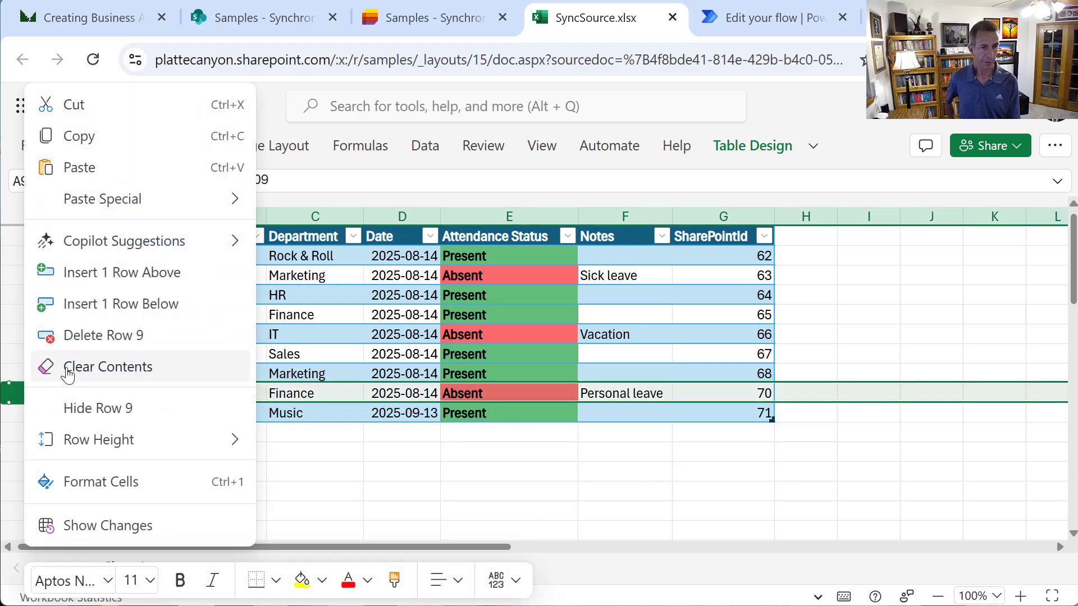
{"action": "left_click", "coordinate": [94, 281]}
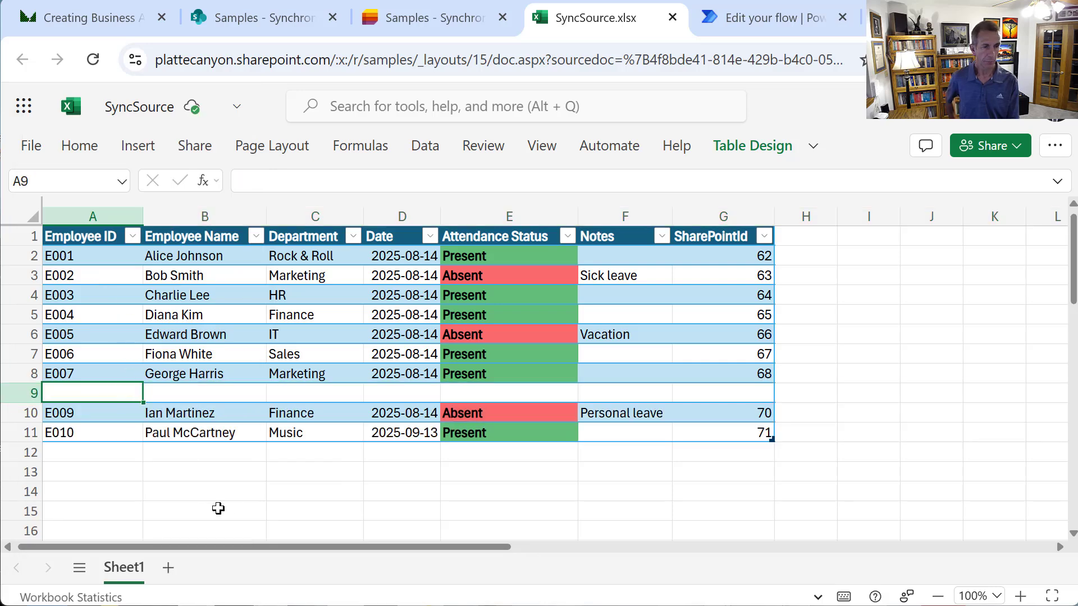
{"action": "type", "text": "E"}
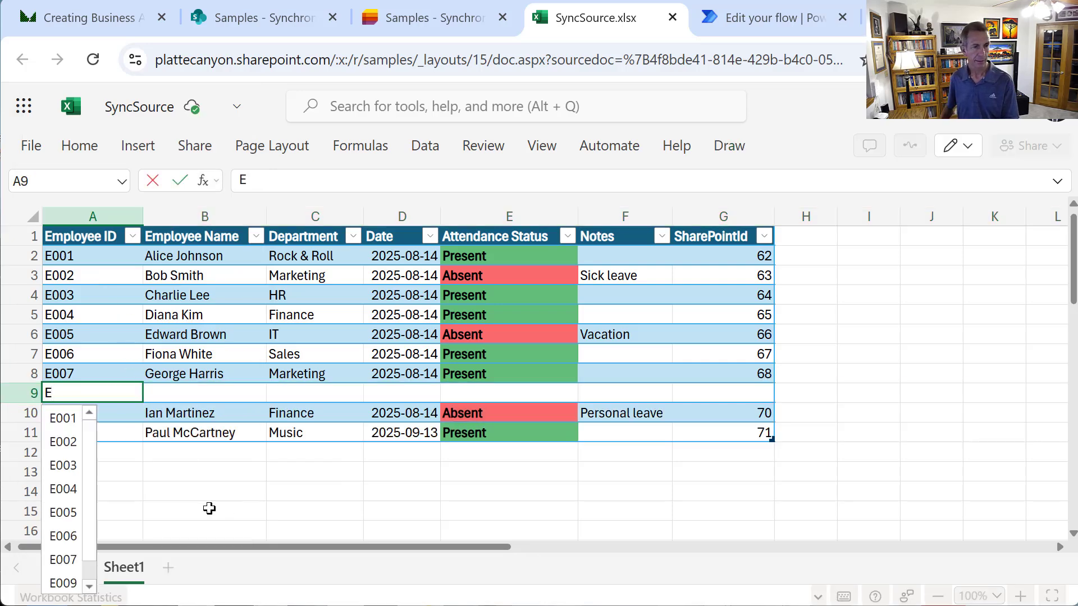
{"action": "type", "text": "0"}
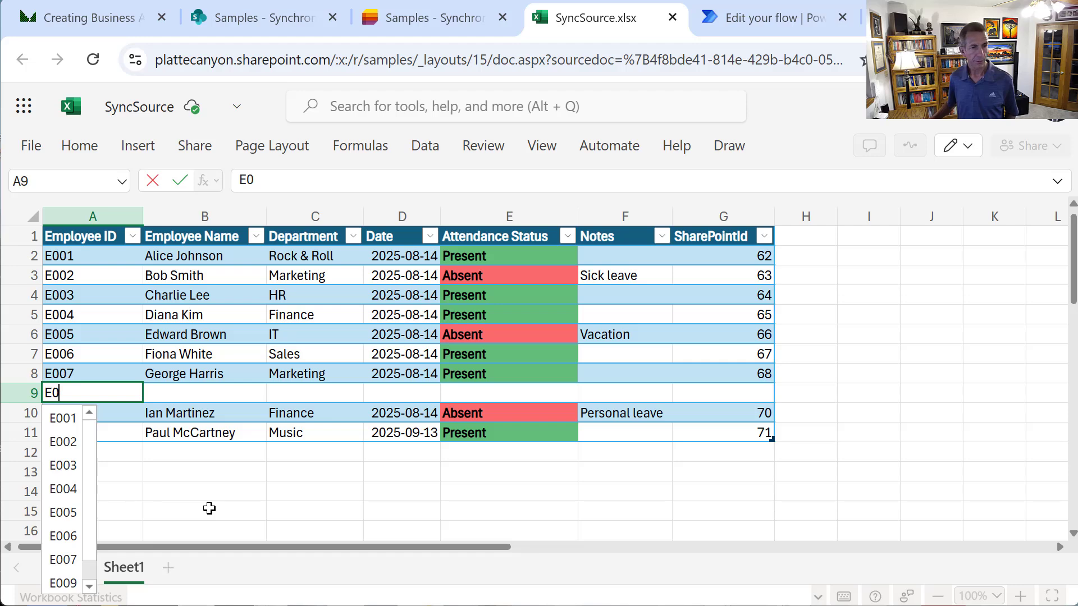
{"action": "type", "text": "0"}
{"action": "key", "text": "BackSpace"}
{"action": "type", "text": "10"}
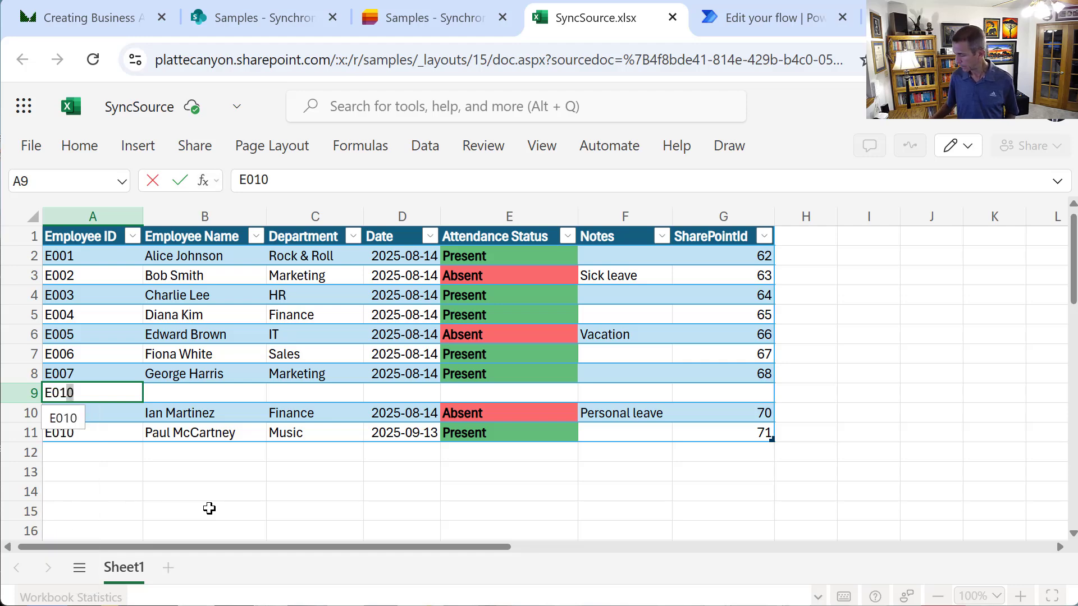
{"action": "key", "text": "BackSpace"}
{"action": "type", "text": "2"}
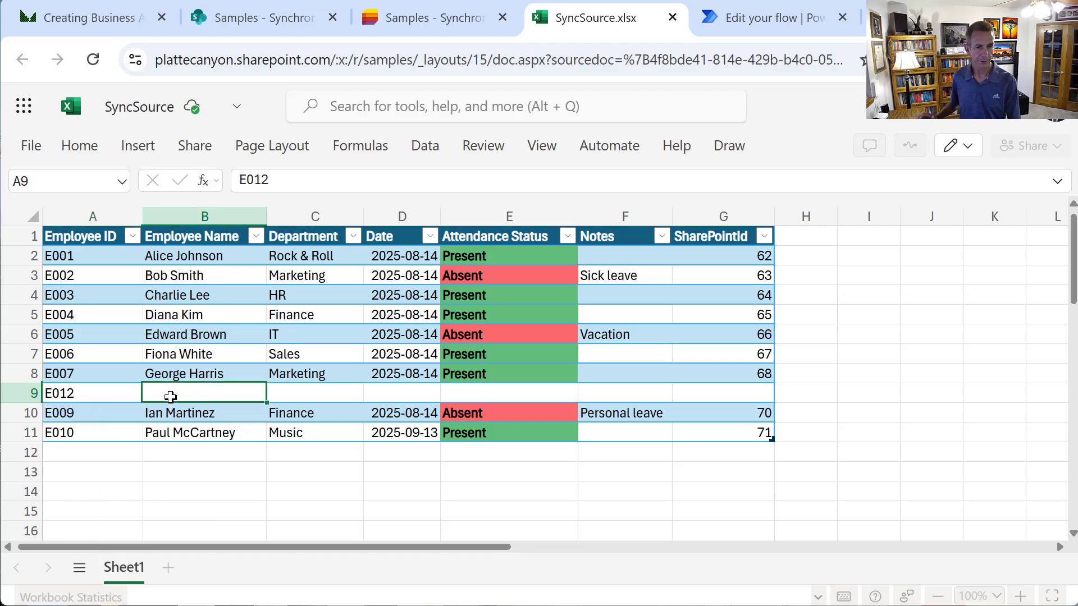
Enter John Lennon as the Employee Name for E012 in cell B9
{"action": "left_click", "coordinate": [163, 391]}
{"action": "type", "text": "Ho"}
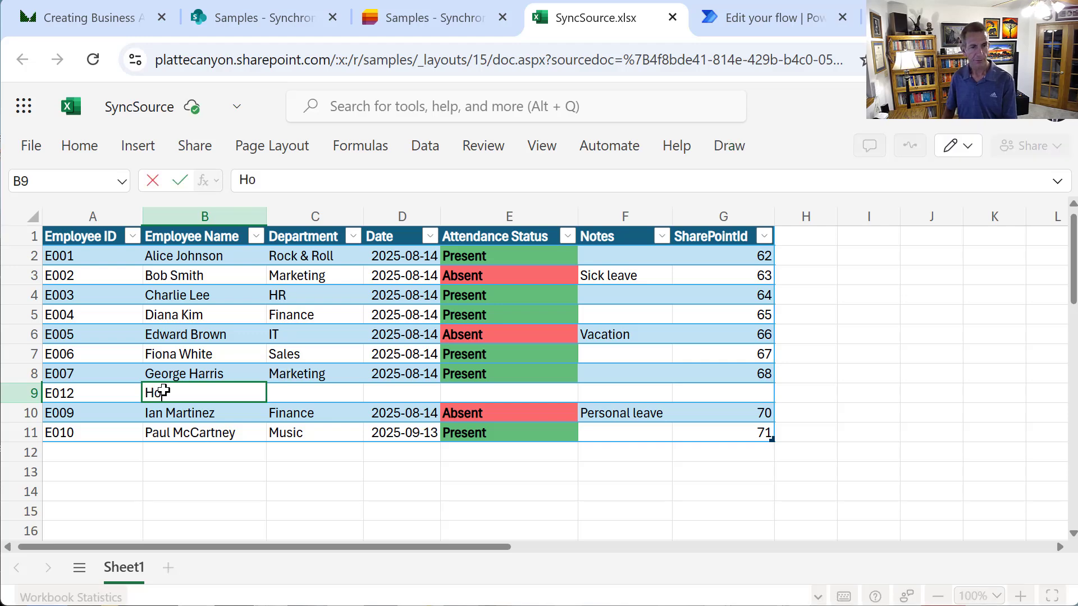
{"action": "key", "text": "BackSpace"}
{"action": "key", "text": "BackSpace"}
{"action": "type", "text": "John "}
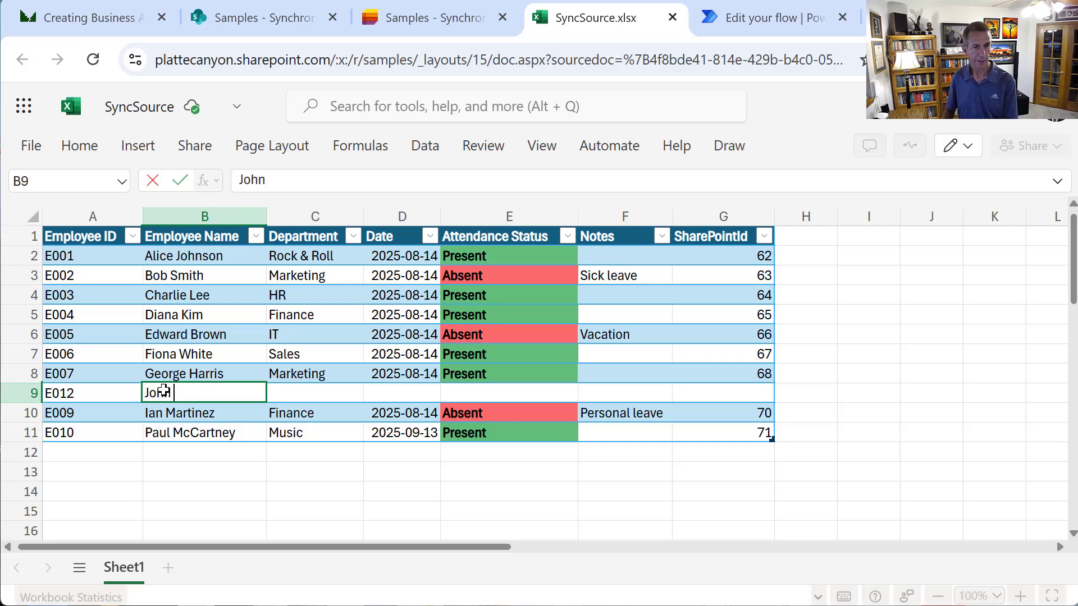
{"action": "type", "text": "Lennon"}
{"action": "key", "text": "Tab"}
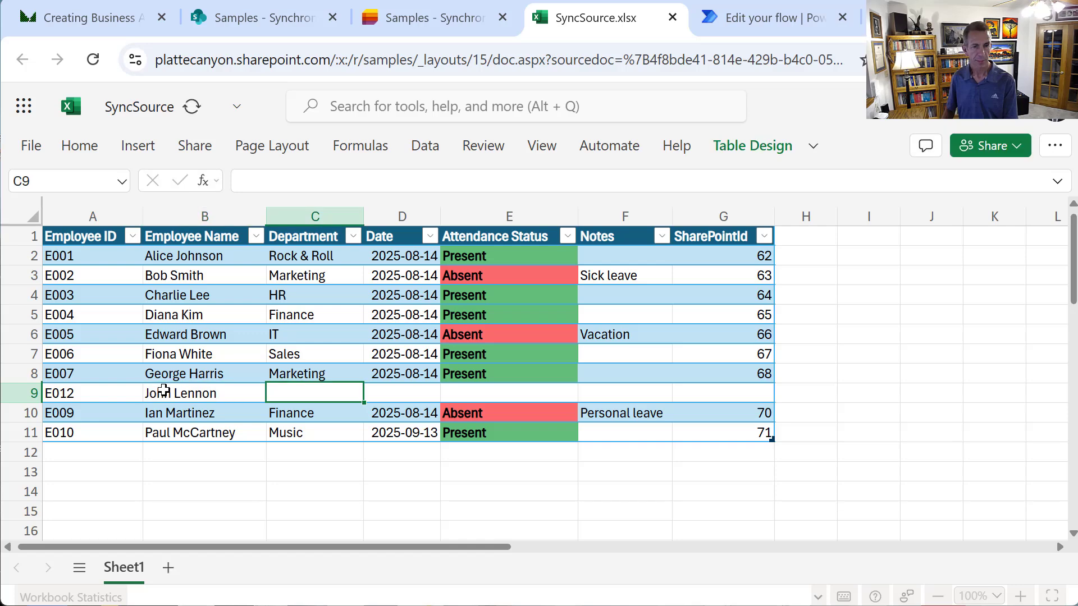
Set the E012 row's Department to Music and its Date to August 20, 2025
{"action": "type", "text": "Music"}
{"action": "key", "text": "Tab"}
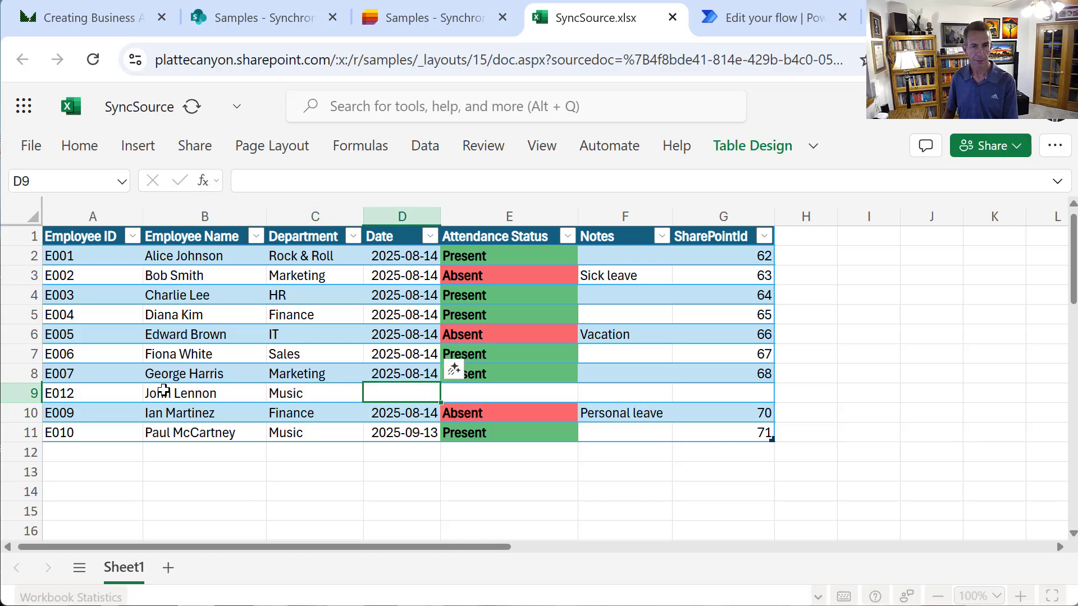
{"action": "type", "text": "2025-"}
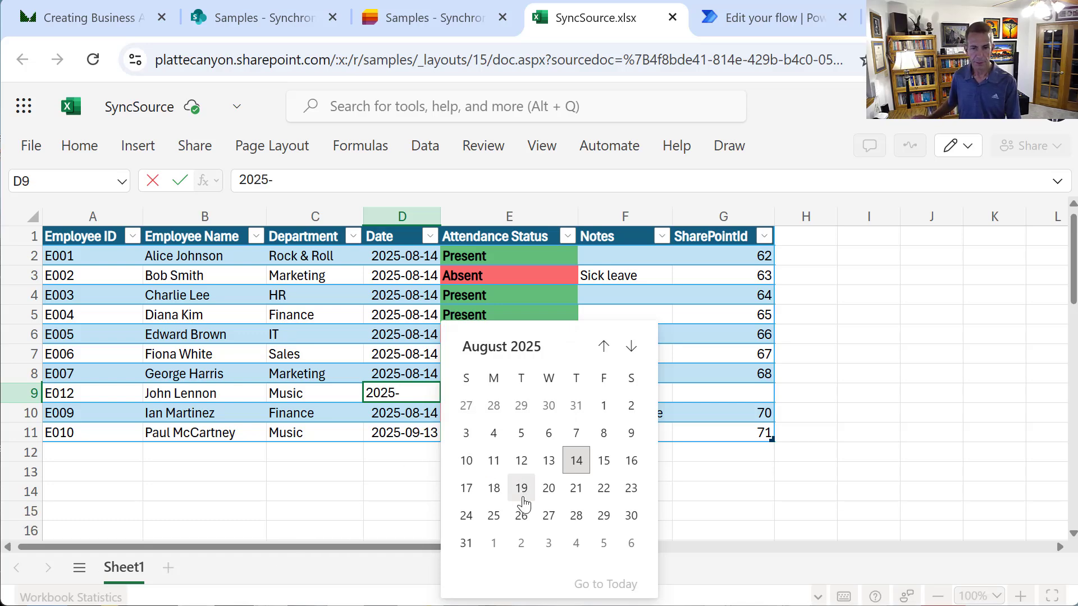
{"action": "left_click", "coordinate": [549, 488]}
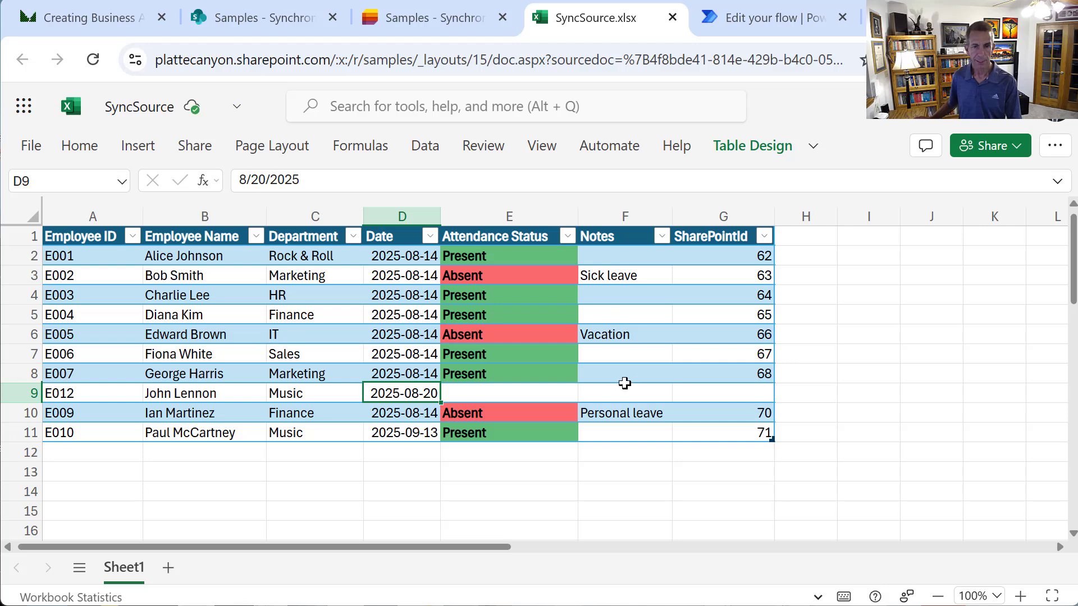
{"action": "type", "text": "Ab"}
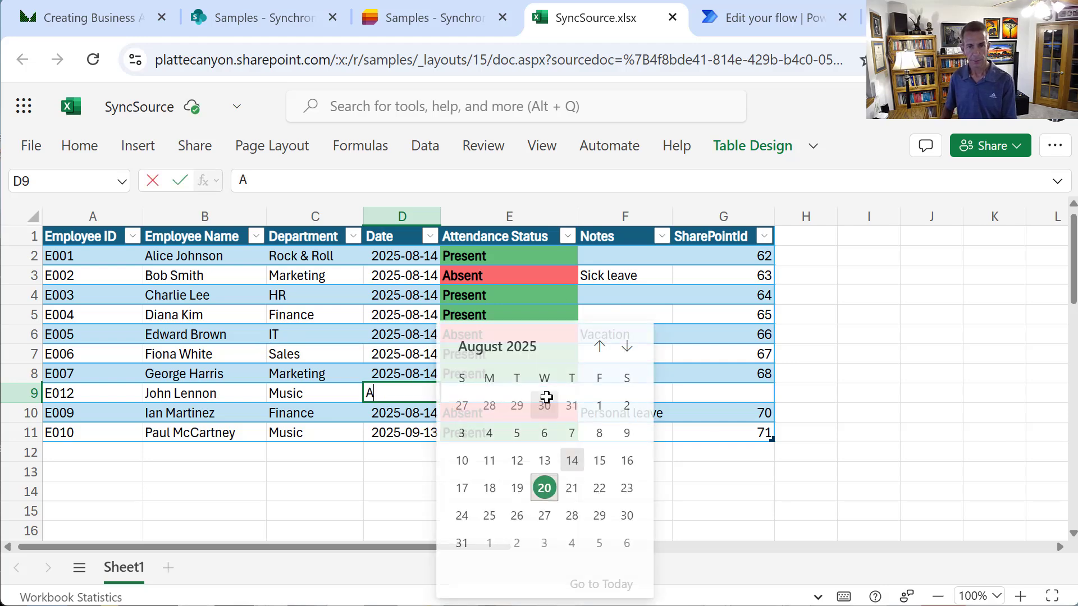
{"action": "key", "text": "BackSpace"}
{"action": "key", "text": "BackSpace"}
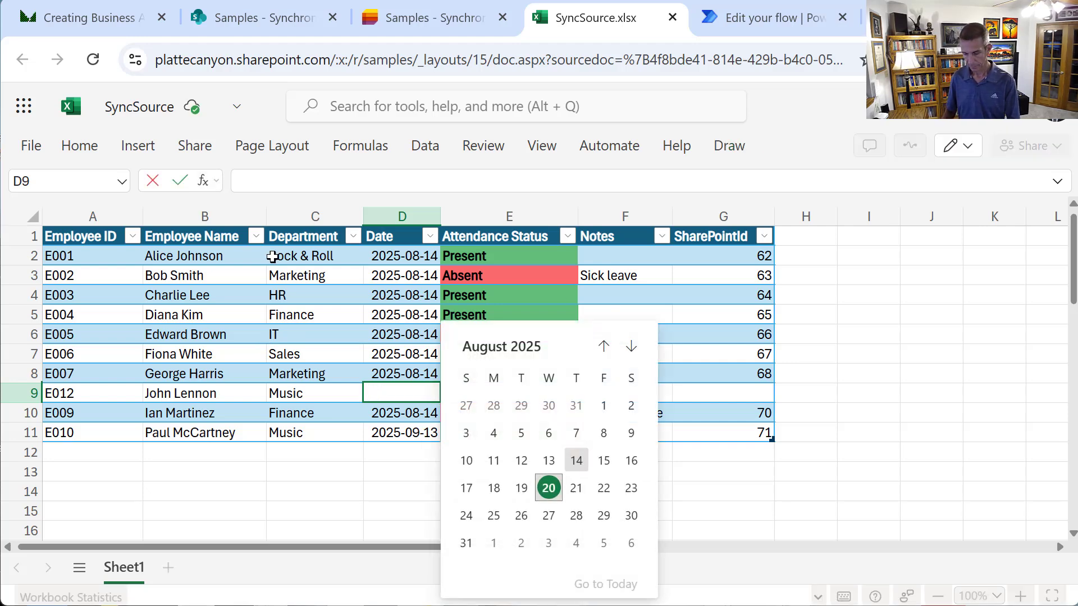
{"action": "key", "text": "Escape"}
Set the E012 row's Attendance Status in cell E9 to Absent
{"action": "left_click", "coordinate": [563, 395]}
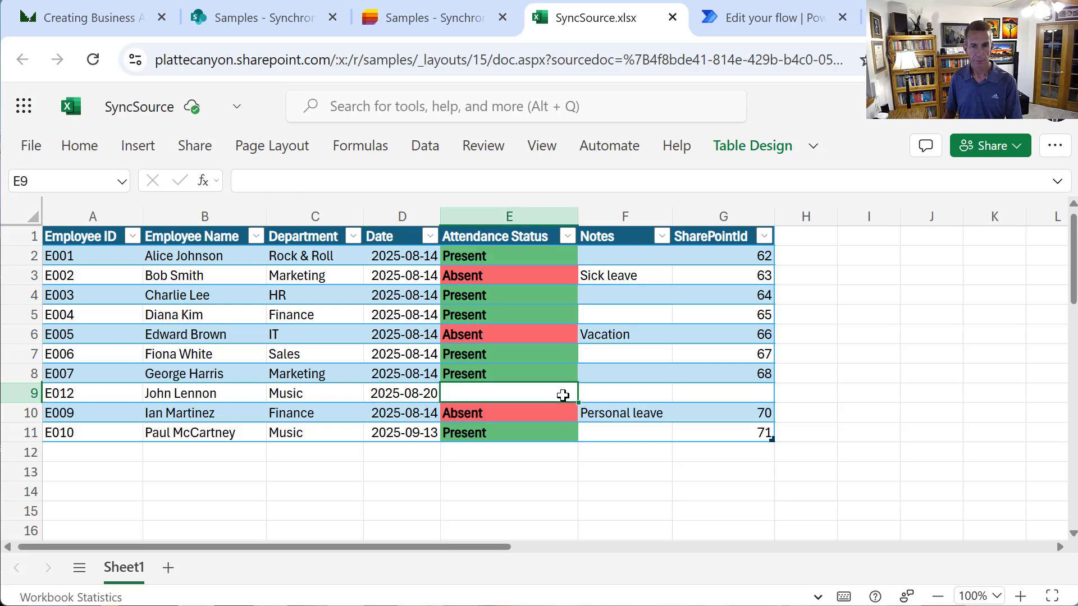
{"action": "type", "text": "Absent"}
{"action": "key", "text": "Tab"}
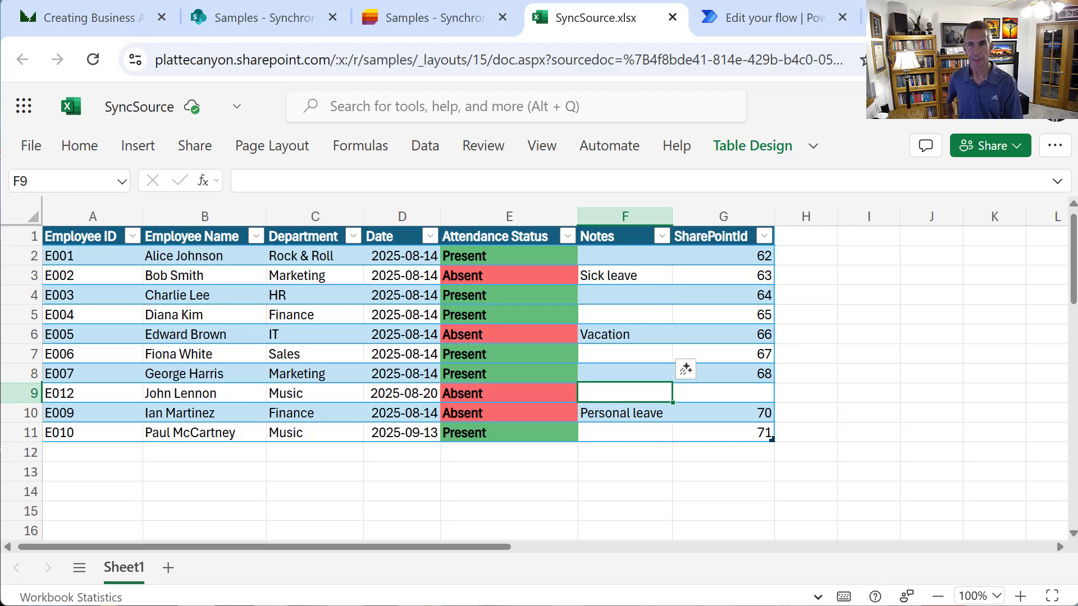
Switch to Power Automate, return to the Video_SynchronizeExcelSharePoint details page and run the flow
{"action": "left_click", "coordinate": [758, 22]}
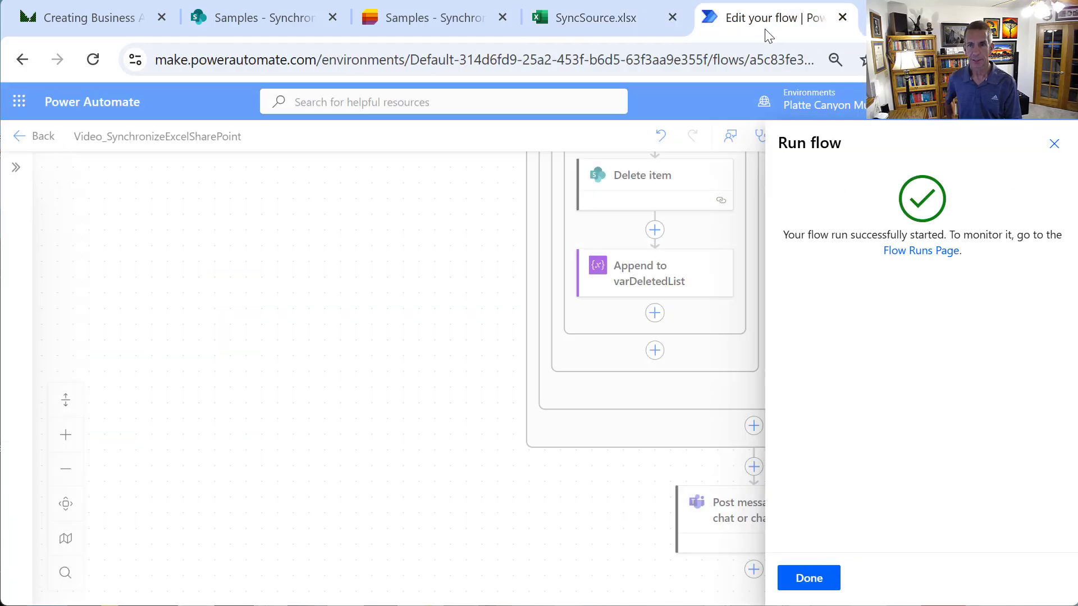
{"action": "left_click", "coordinate": [811, 579]}
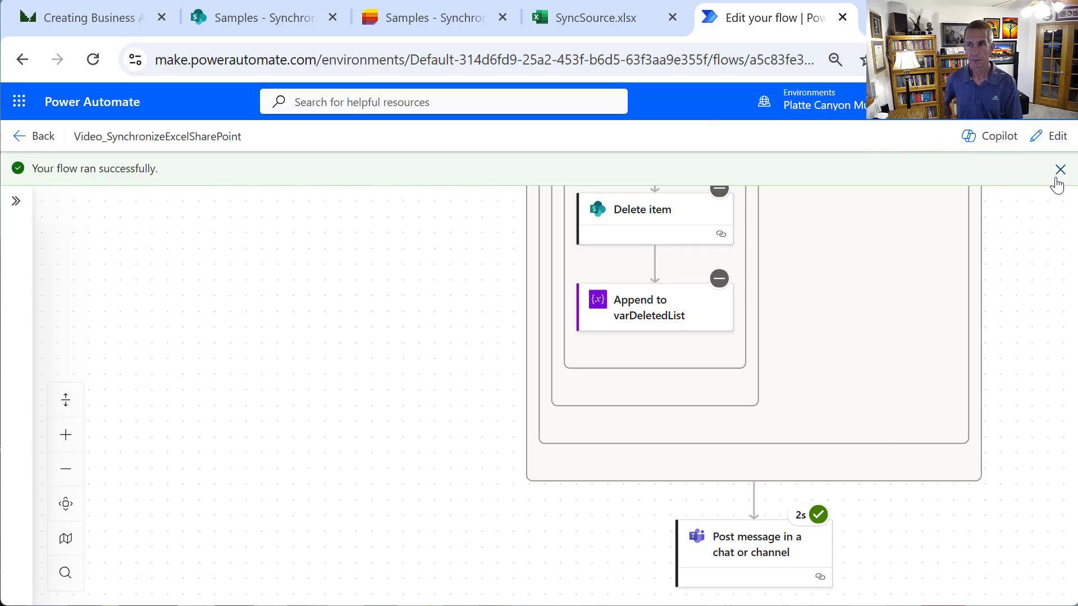
{"action": "left_click", "coordinate": [1059, 169]}
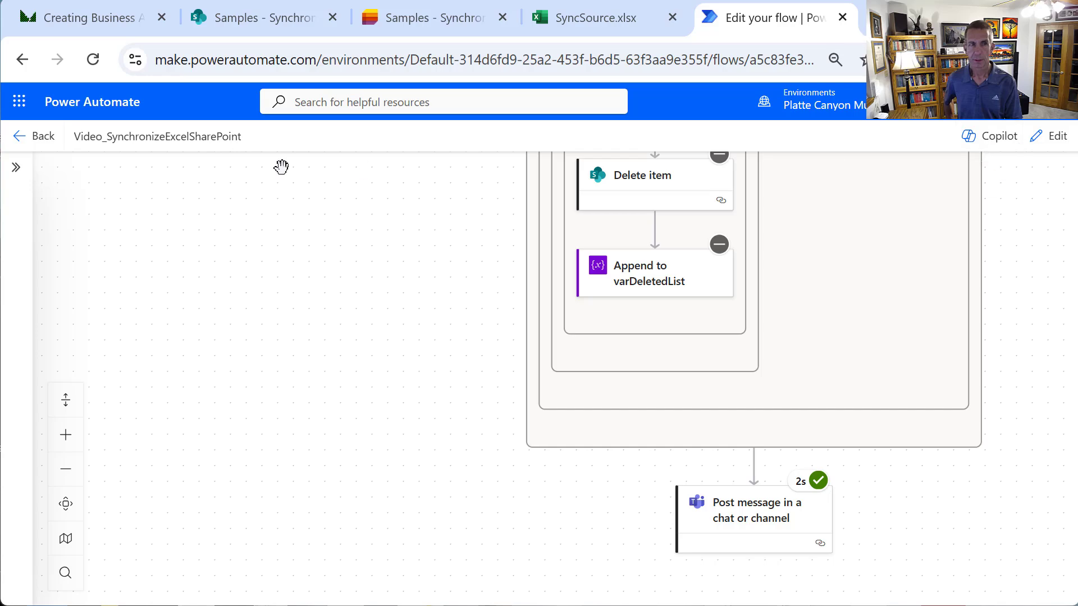
{"action": "left_click", "coordinate": [34, 136]}
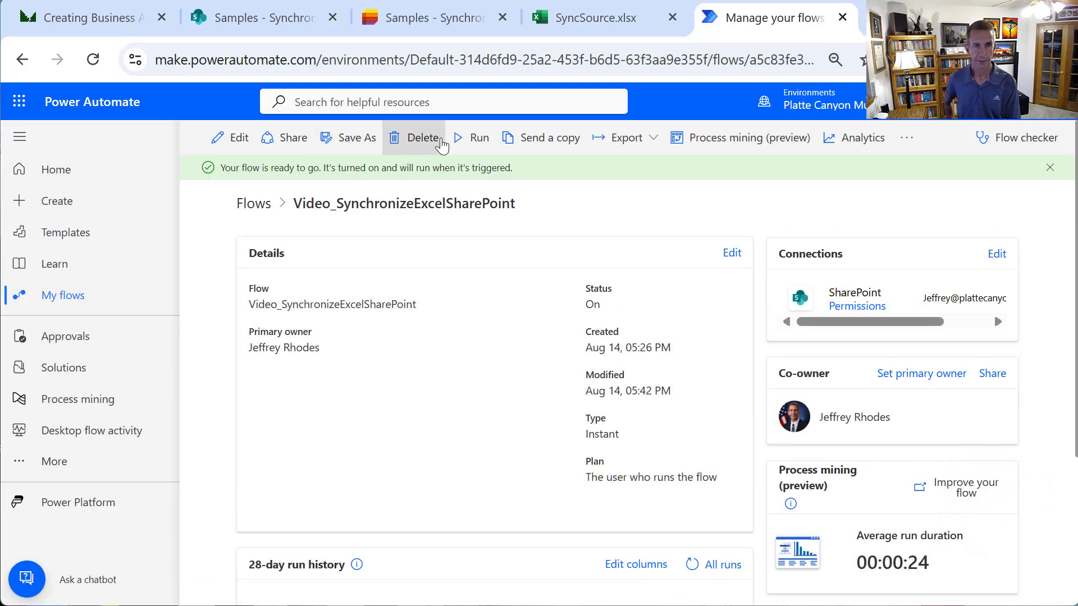
{"action": "left_click", "coordinate": [476, 142]}
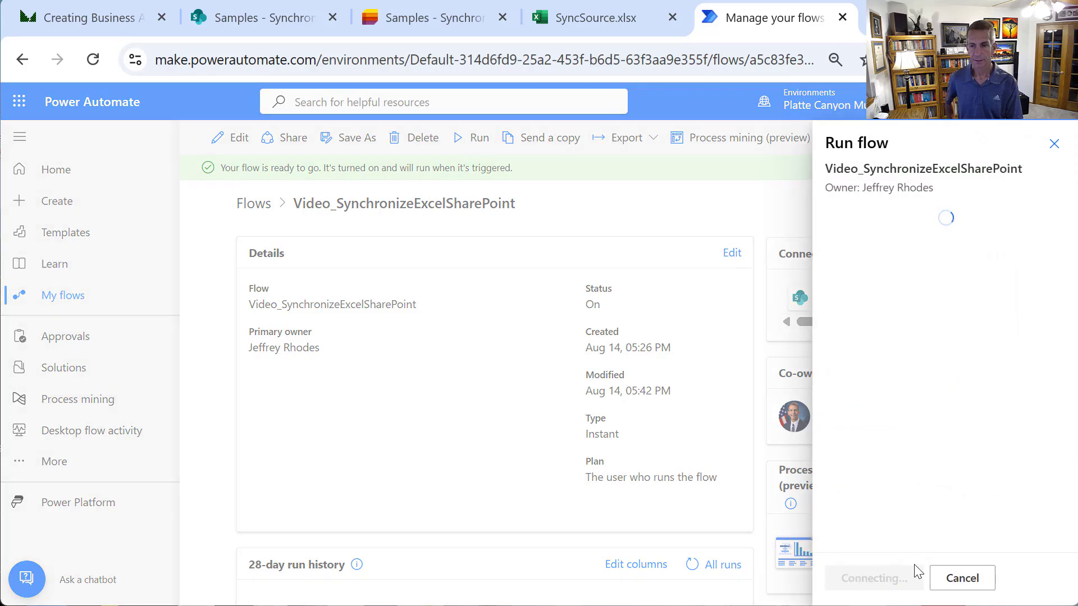
{"action": "left_click", "coordinate": [863, 580]}
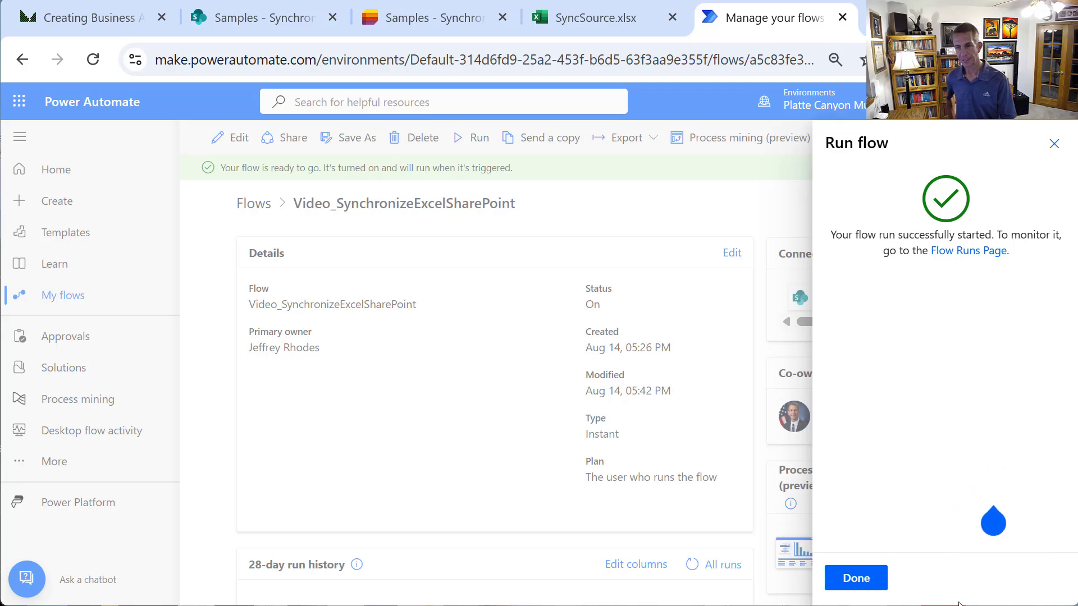
{"action": "left_click", "coordinate": [882, 591]}
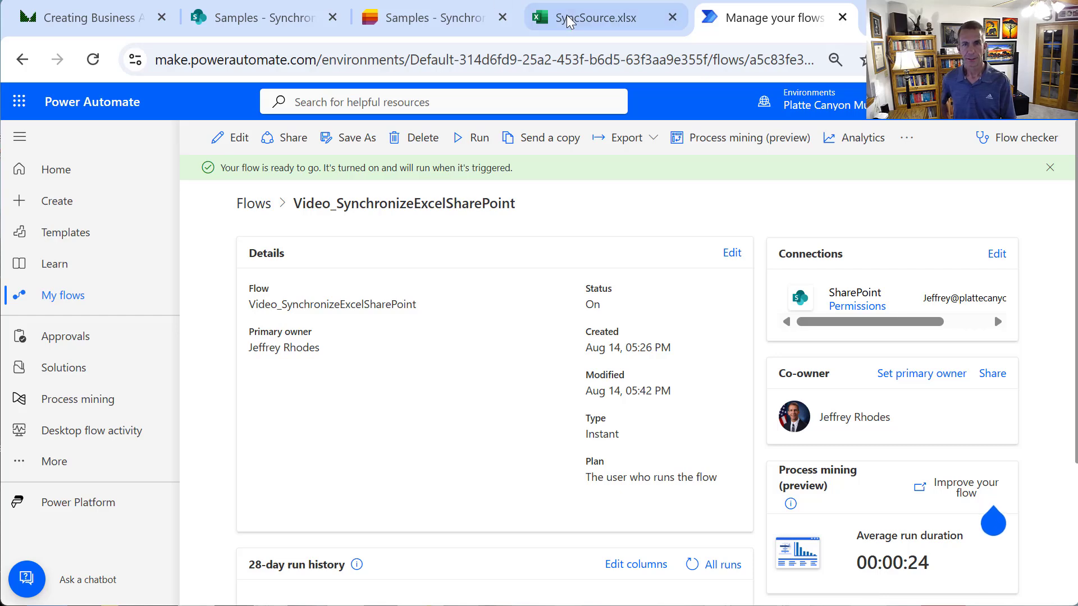
Check the new row's SharePointId in SyncSource.xlsx, and read the added, updated and deleted items in the latest Workflows message in Teams
{"action": "left_click", "coordinate": [595, 18]}
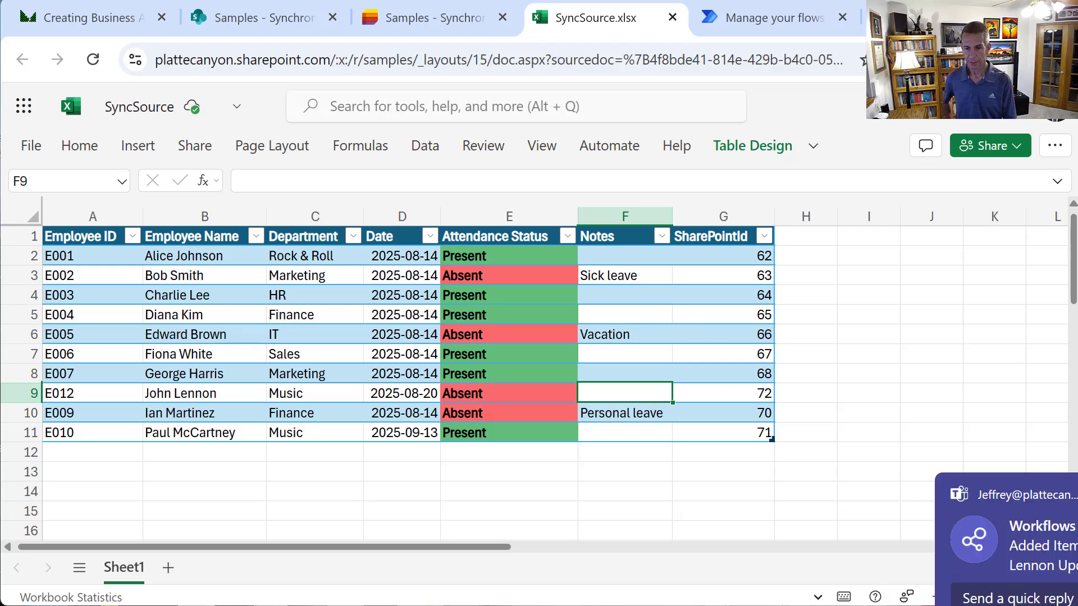
{"action": "key", "text": "alt+Tab"}
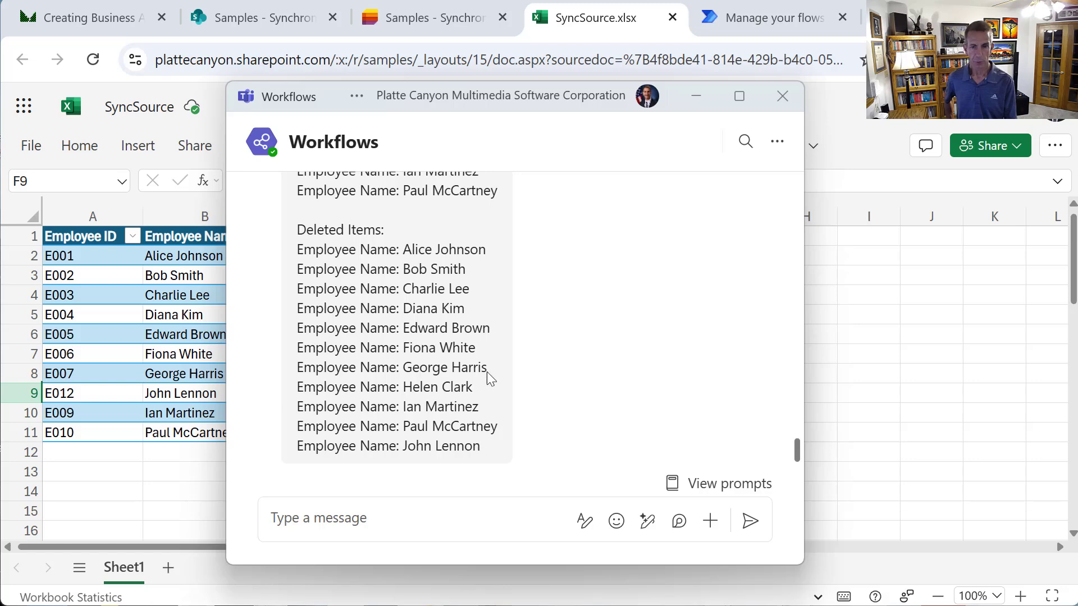
{"action": "left_click_drag", "start_coordinate": [486, 371], "coordinate": [478, 348]}
{"action": "left_click", "coordinate": [798, 452]}
{"action": "scroll", "coordinate": [789, 447], "scroll_direction": "up", "scroll_amount": 5}
{"action": "scroll", "coordinate": [786, 454], "scroll_direction": "down", "scroll_amount": 5}
{"action": "scroll", "coordinate": [782, 452], "scroll_direction": "up", "scroll_amount": 3}
{"action": "scroll", "coordinate": [778, 449], "scroll_direction": "up", "scroll_amount": 3}
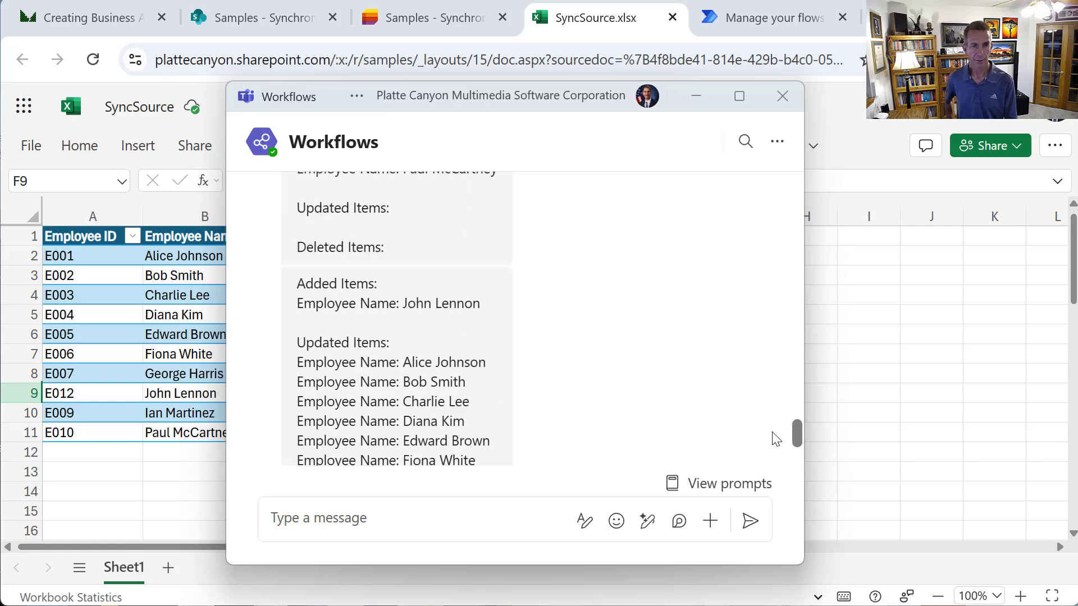
{"action": "scroll", "coordinate": [776, 449], "scroll_direction": "down", "scroll_amount": 3}
{"action": "scroll", "coordinate": [774, 449], "scroll_direction": "up", "scroll_amount": 2}
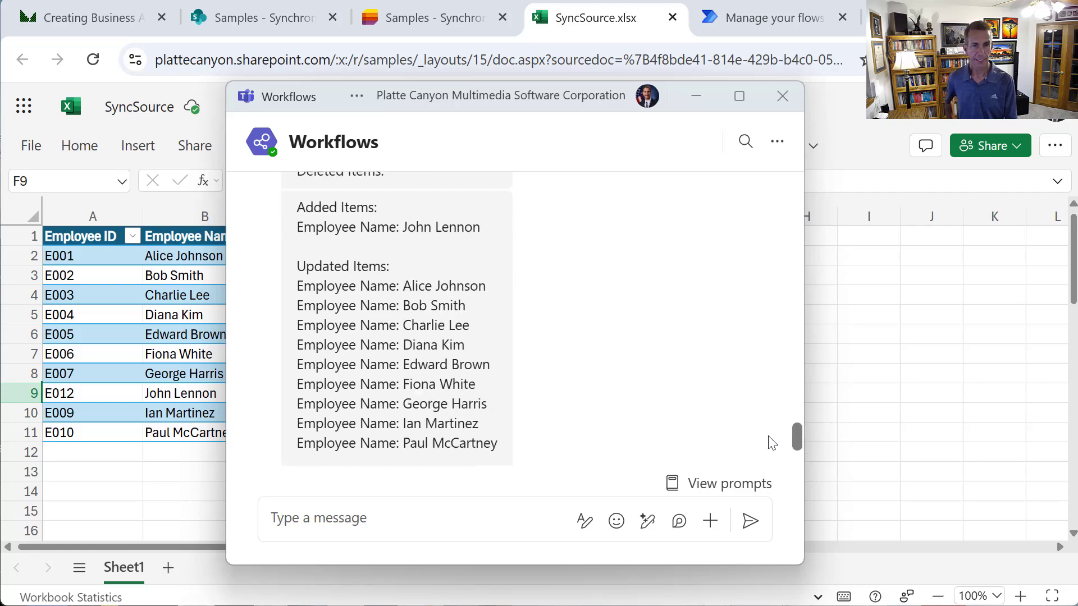
{"action": "scroll", "coordinate": [775, 455], "scroll_direction": "down", "scroll_amount": 5}
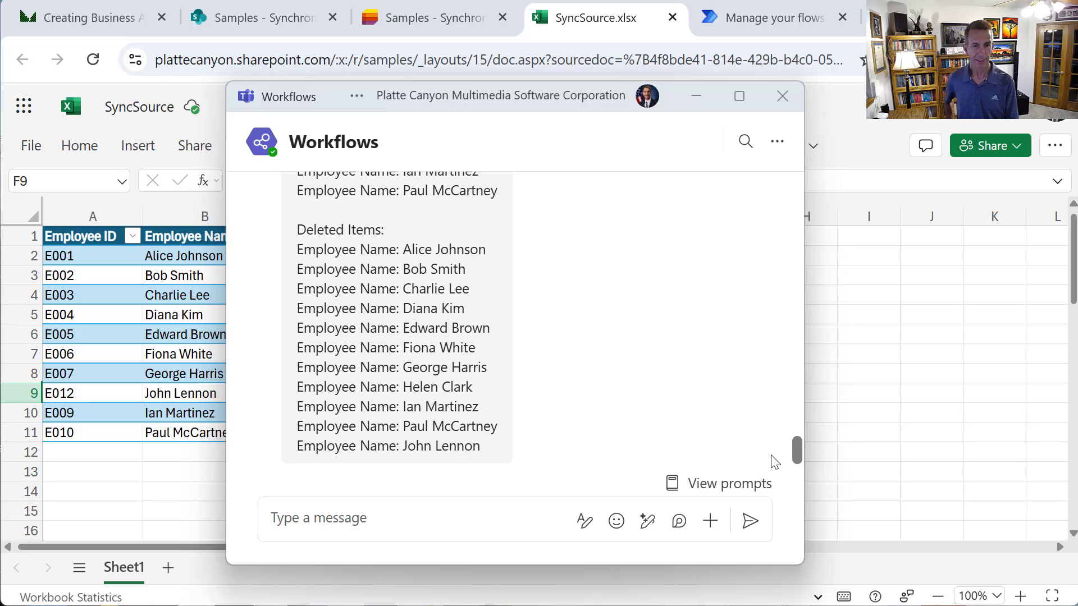
Reload the Synchronization list in SharePoint to check its items after the flow run
{"action": "left_click", "coordinate": [389, 16]}
{"action": "right_click", "coordinate": [611, 191]}
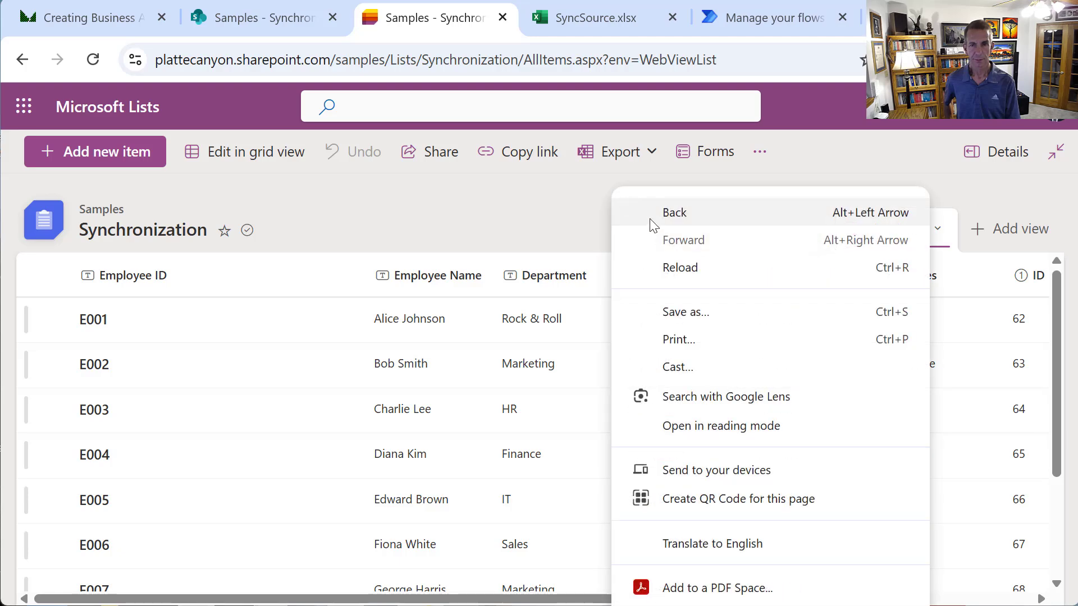
{"action": "left_click", "coordinate": [667, 264]}
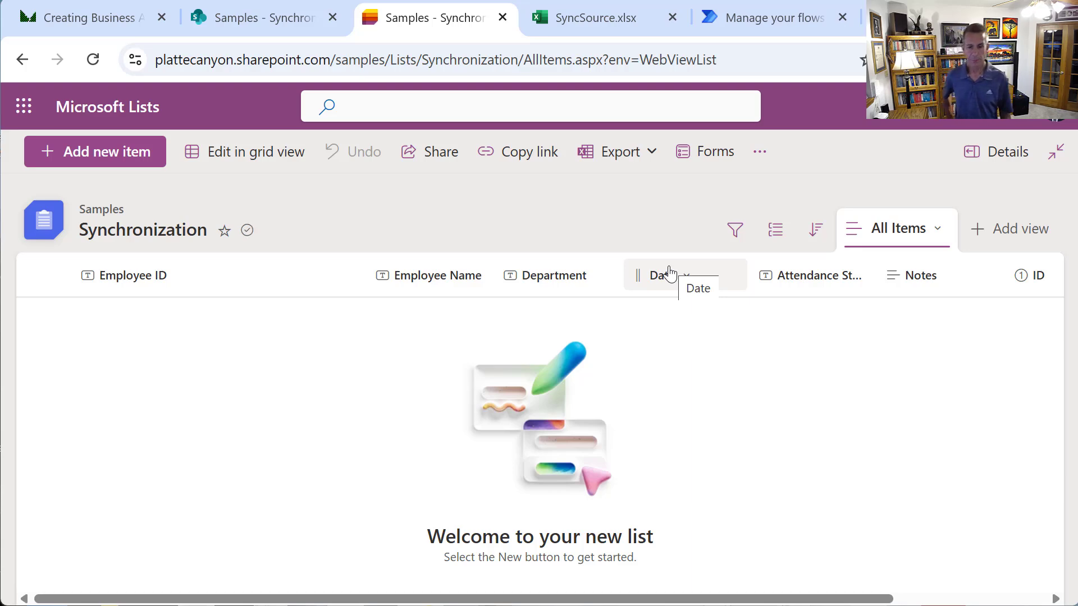
Switch to Power Automate and open the Aug 14, 05:46 PM run from the flow's 28-day run history
{"action": "left_click", "coordinate": [758, 21]}
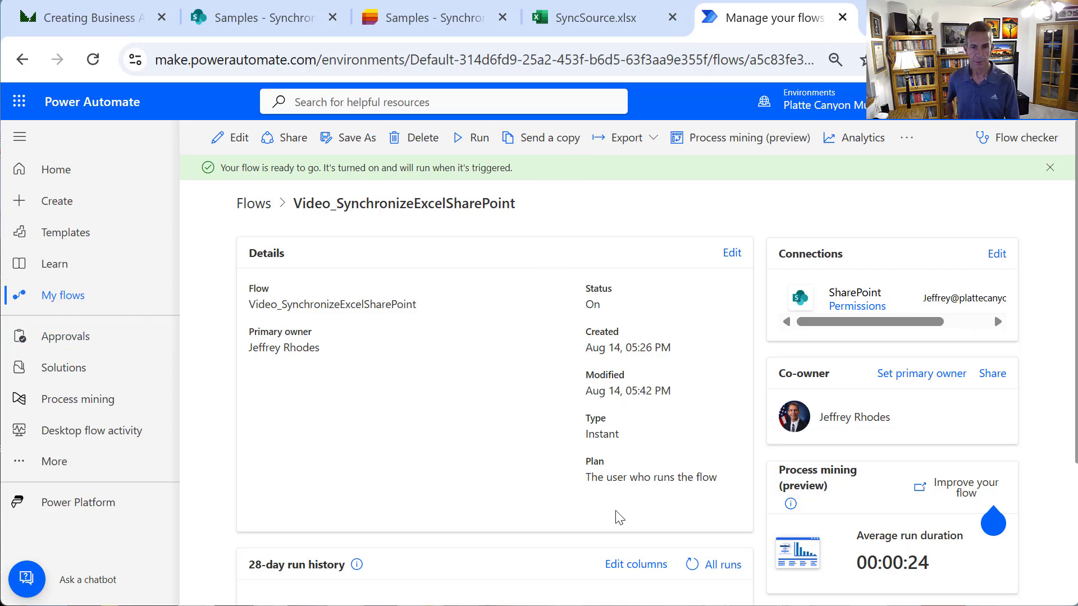
{"action": "scroll", "coordinate": [603, 477], "scroll_direction": "down", "scroll_amount": 3}
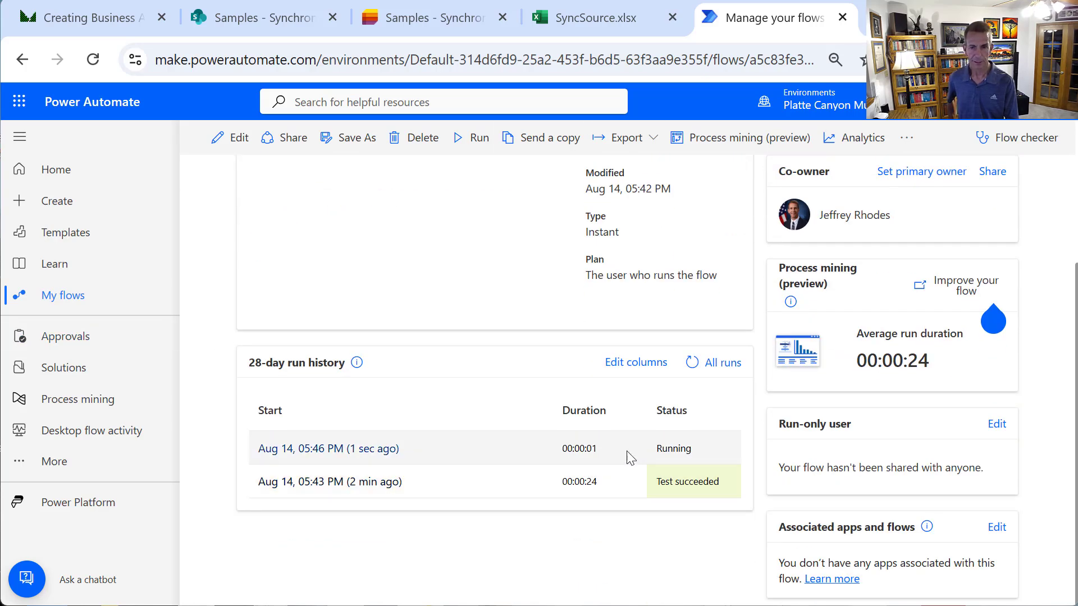
{"action": "left_click", "coordinate": [372, 448]}
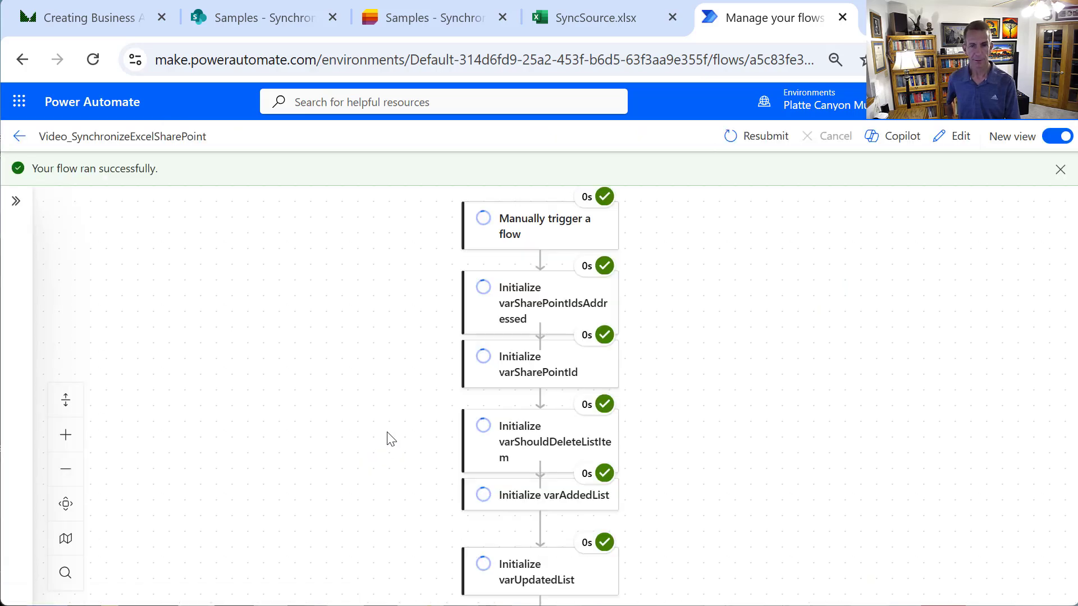
Review the run's actions down to the Teams message and expand the Loop Through List loop
{"action": "left_click_drag", "start_coordinate": [758, 421], "coordinate": [720, 277]}
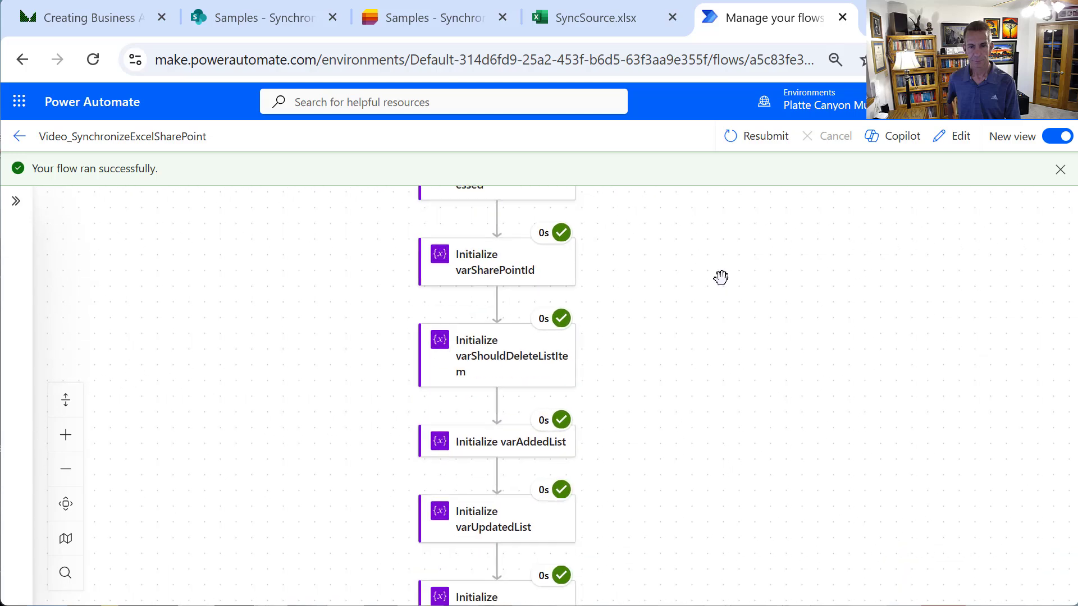
{"action": "left_click_drag", "start_coordinate": [741, 433], "coordinate": [755, 211]}
{"action": "left_click_drag", "start_coordinate": [779, 433], "coordinate": [785, 290]}
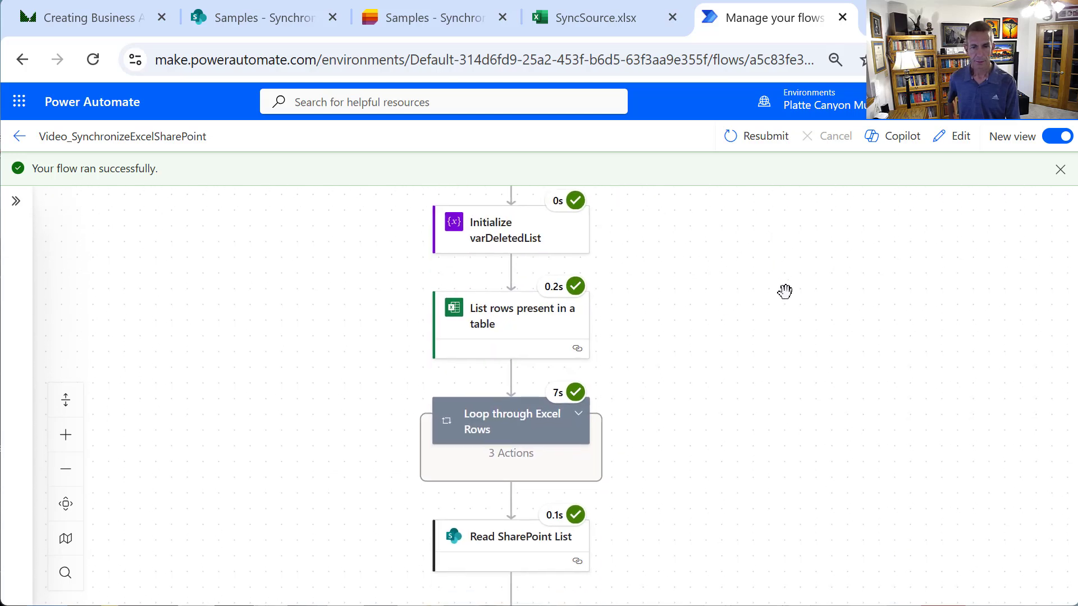
{"action": "left_click_drag", "start_coordinate": [786, 357], "coordinate": [788, 257]}
{"action": "left_click_drag", "start_coordinate": [806, 385], "coordinate": [784, 256]}
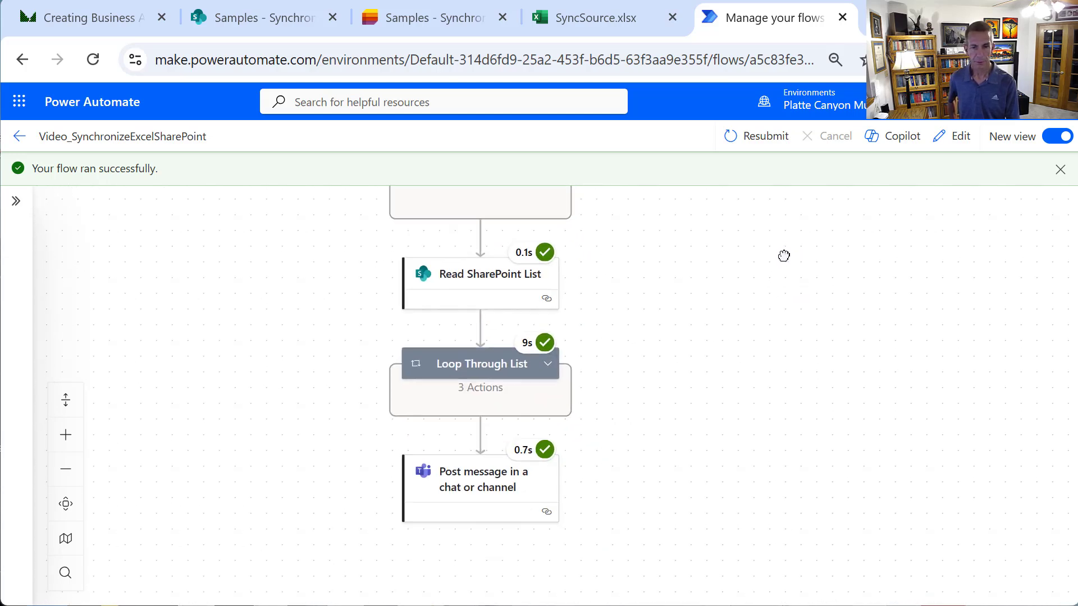
{"action": "left_click_drag", "start_coordinate": [784, 317], "coordinate": [789, 348]}
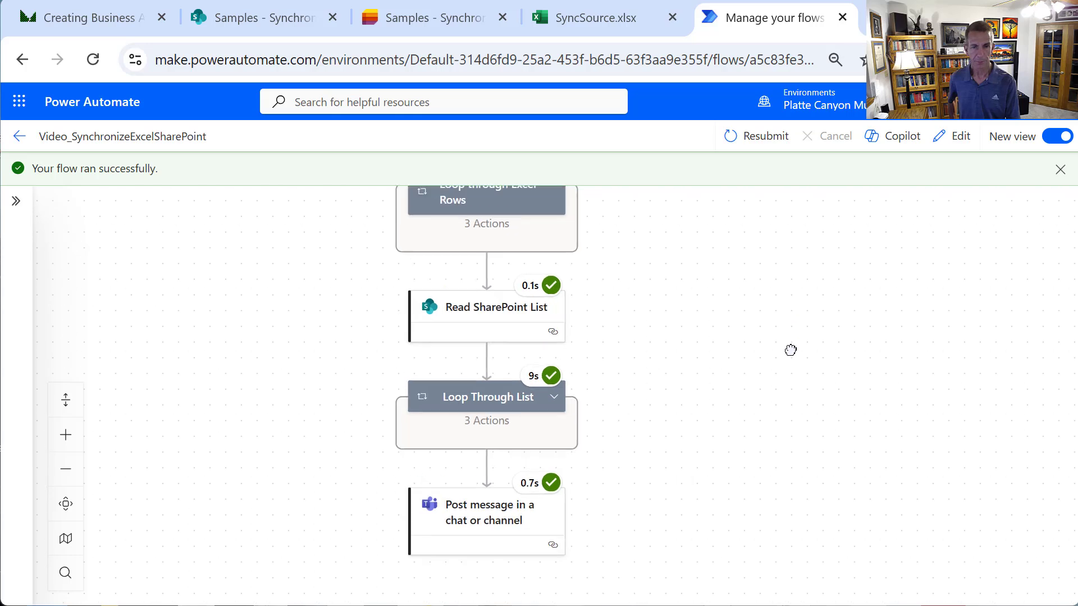
{"action": "left_click", "coordinate": [505, 403]}
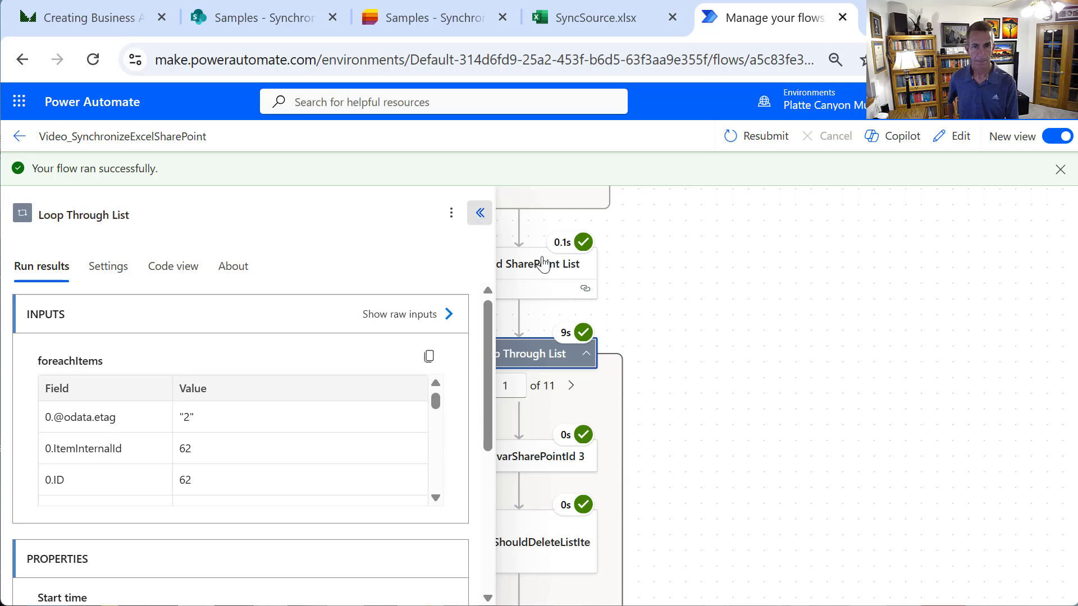
{"action": "left_click", "coordinate": [686, 376]}
{"action": "left_click_drag", "start_coordinate": [686, 375], "coordinate": [705, 298]}
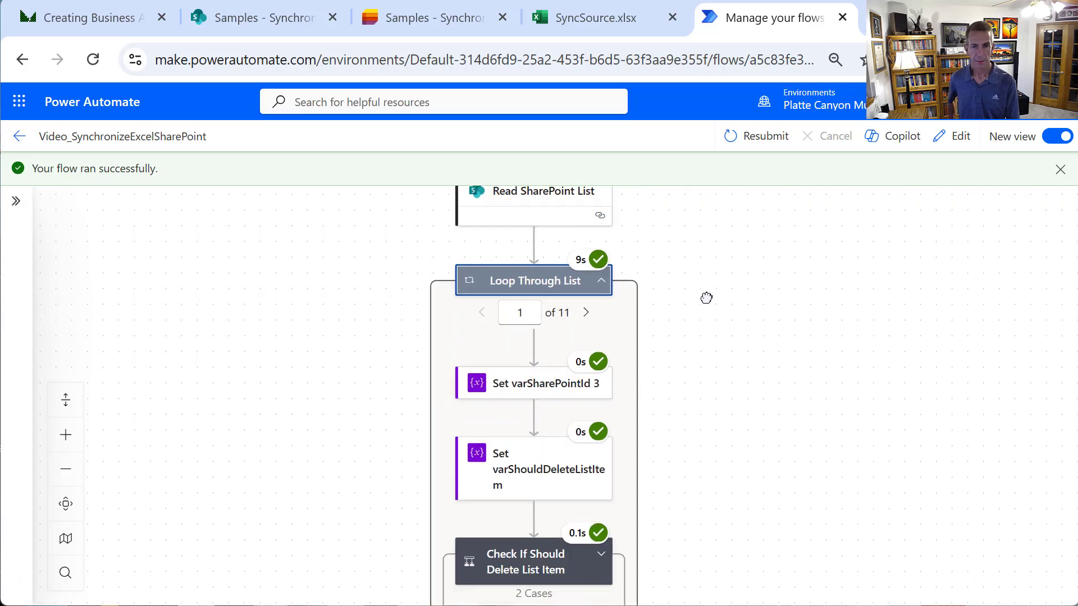
View the raw outputs of Set varSharePointId 3 and Set varShouldDeleteListItem for the first loop iteration
{"action": "left_click", "coordinate": [565, 374]}
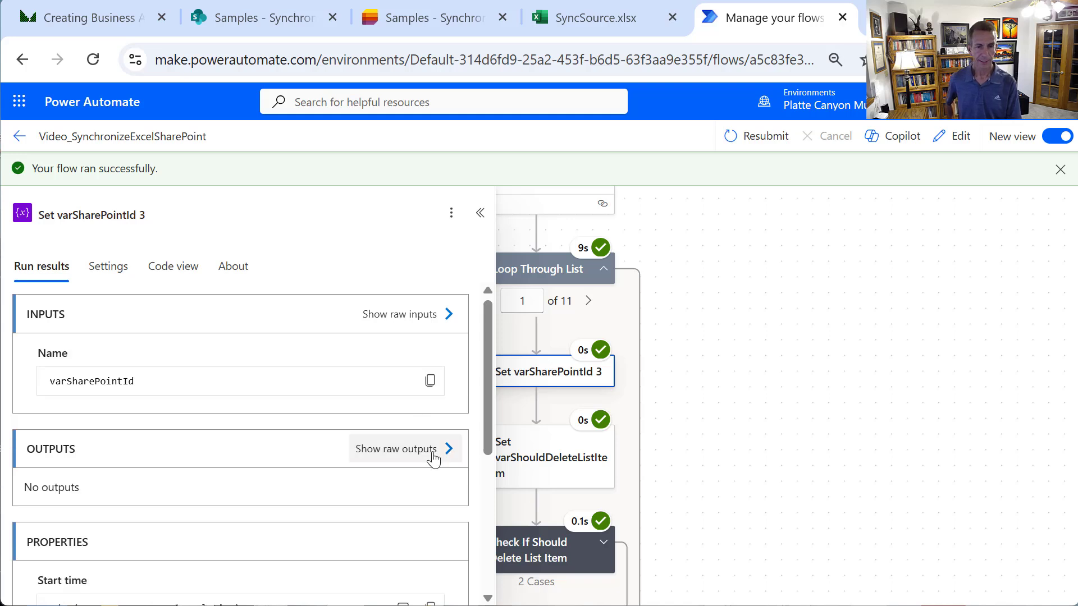
{"action": "left_click", "coordinate": [433, 456]}
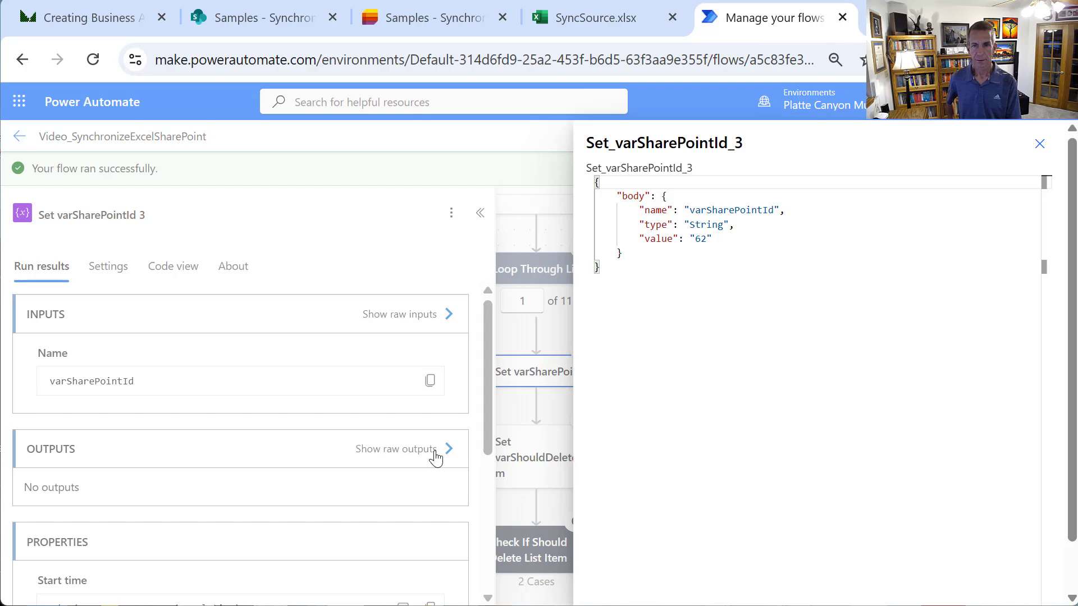
{"action": "left_click", "coordinate": [1039, 144]}
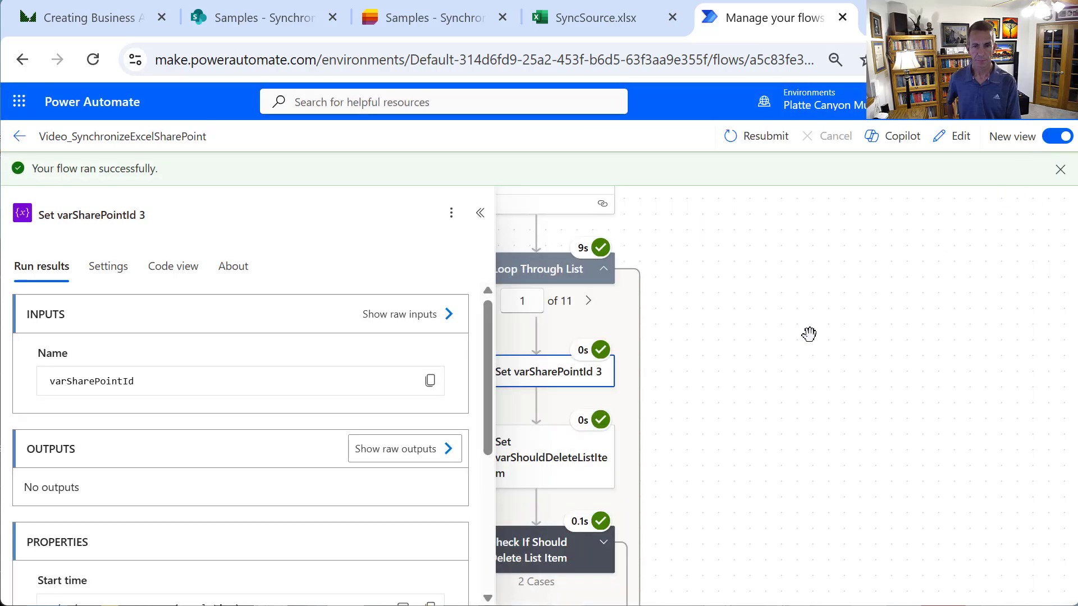
{"action": "left_click_drag", "start_coordinate": [786, 338], "coordinate": [868, 268]}
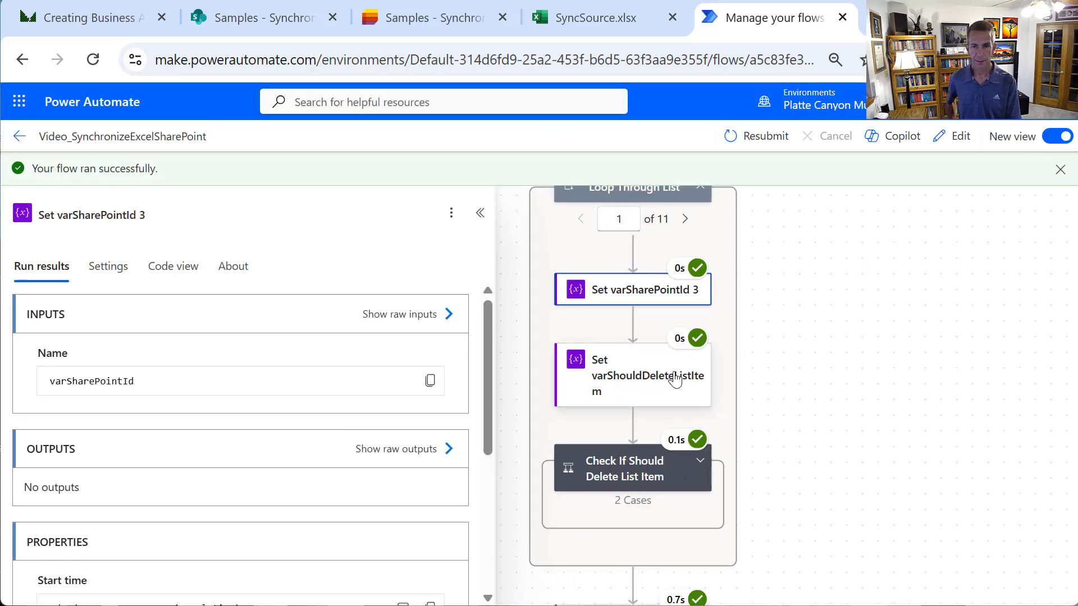
{"action": "left_click", "coordinate": [675, 380]}
{"action": "left_click", "coordinate": [442, 410]}
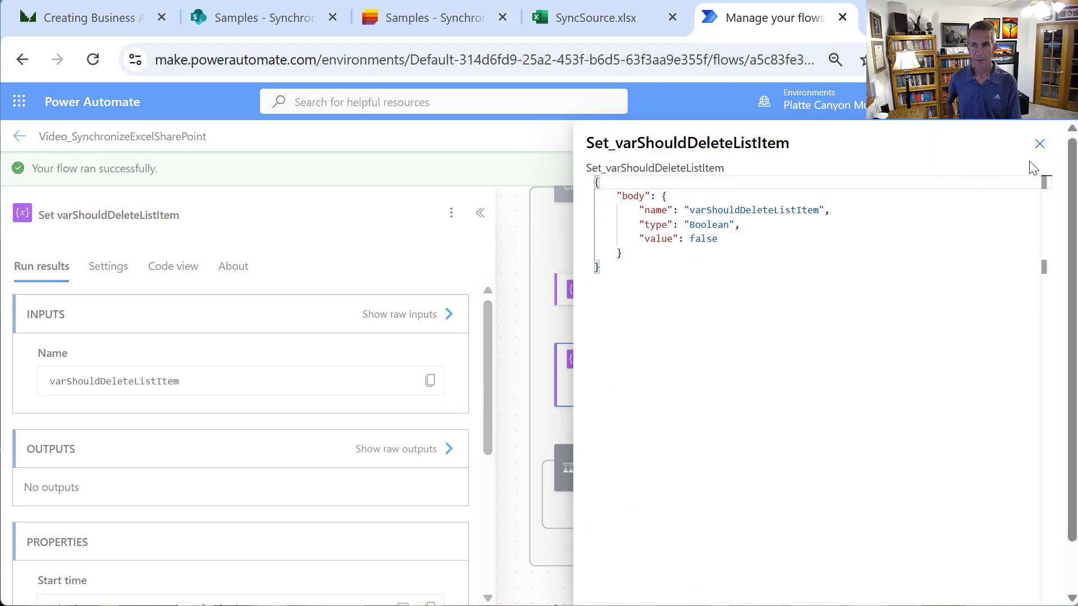
{"action": "left_click", "coordinate": [1040, 144]}
Expand Check If Should Delete List Item, go to loop iteration 2, and inspect the True branch's For each actions
{"action": "scroll", "coordinate": [850, 373], "scroll_direction": "down", "scroll_amount": 2}
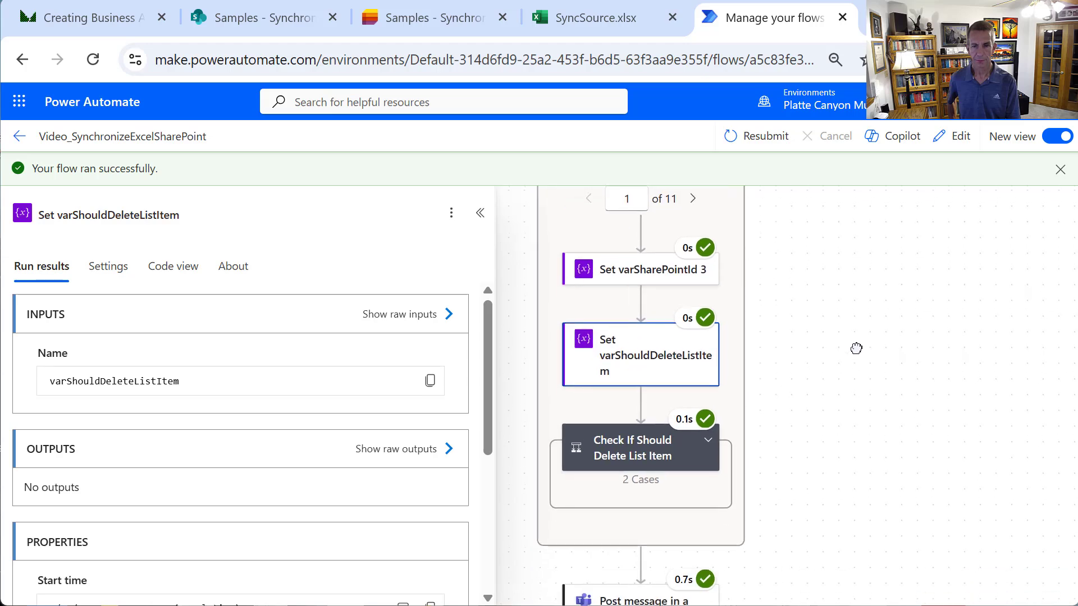
{"action": "left_click", "coordinate": [681, 359]}
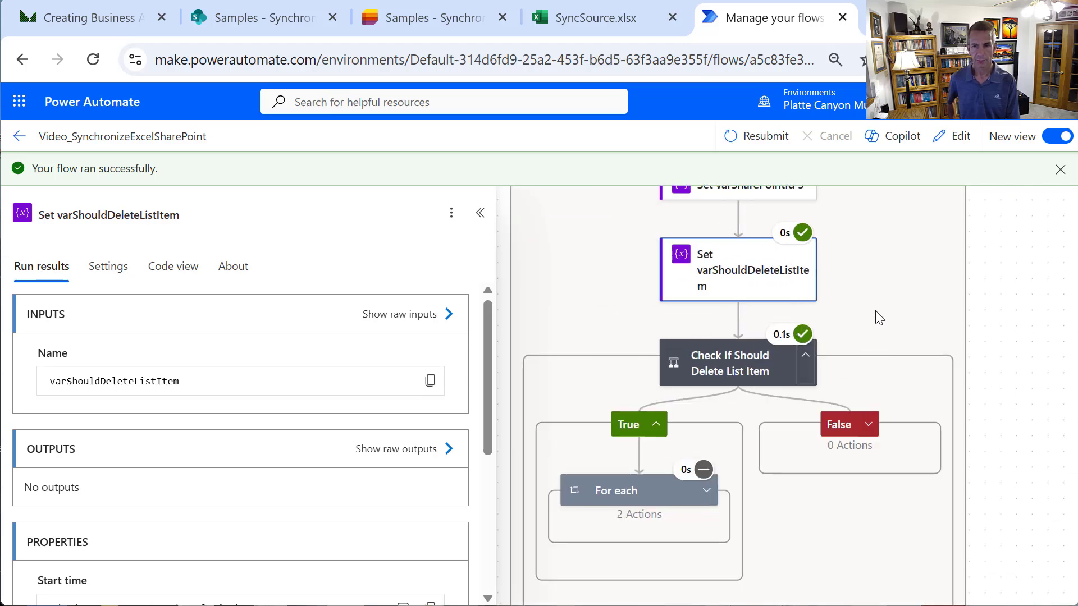
{"action": "scroll", "coordinate": [858, 355], "scroll_direction": "up", "scroll_amount": 3}
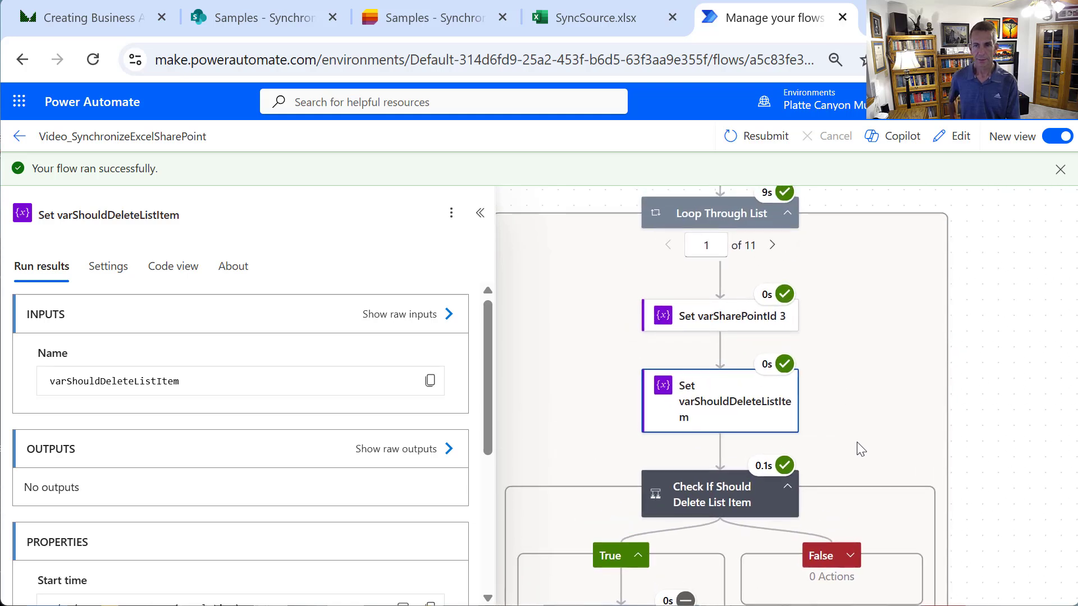
{"action": "left_click", "coordinate": [770, 245]}
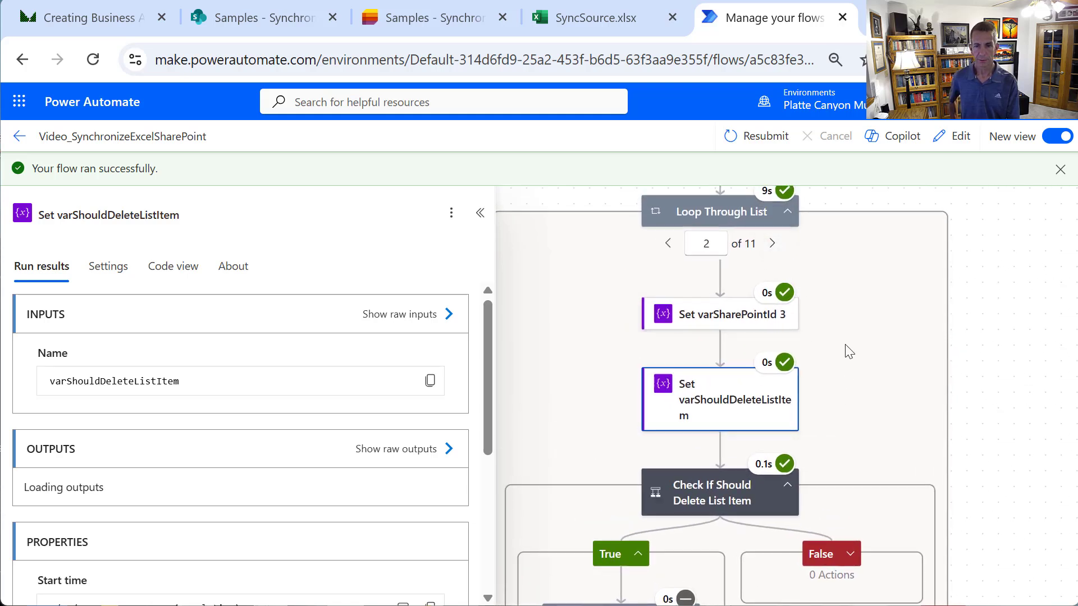
{"action": "left_click_drag", "start_coordinate": [856, 353], "coordinate": [854, 270]}
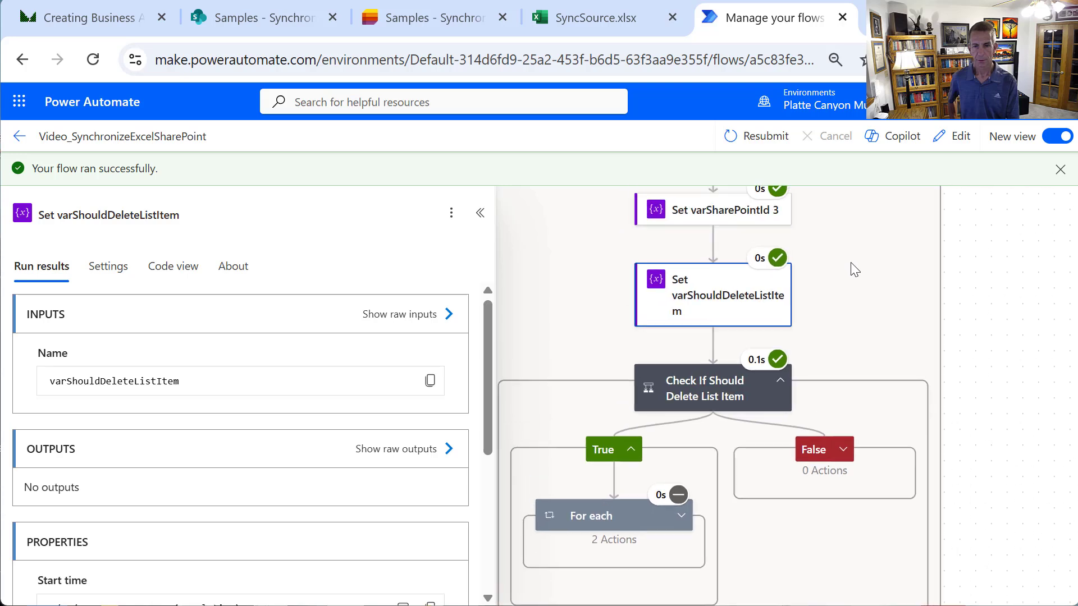
{"action": "left_click", "coordinate": [681, 515]}
{"action": "scroll", "coordinate": [762, 462], "scroll_direction": "down", "scroll_amount": 3}
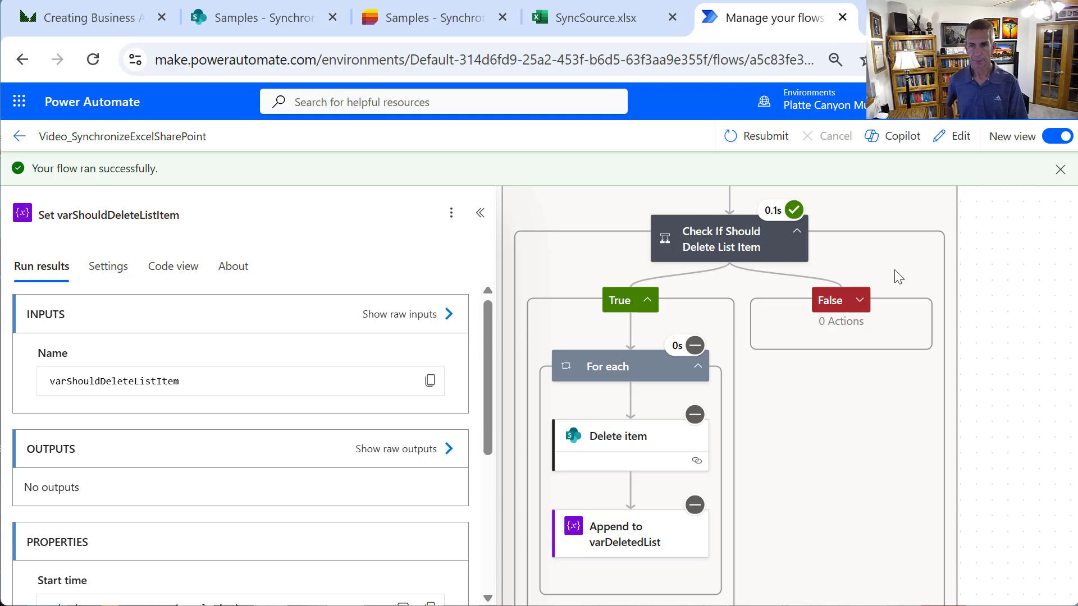
Step through the Loop Through List iterations up to 11, checking in each whether the delete branch ran
{"action": "left_click_drag", "start_coordinate": [1028, 273], "coordinate": [1018, 339]}
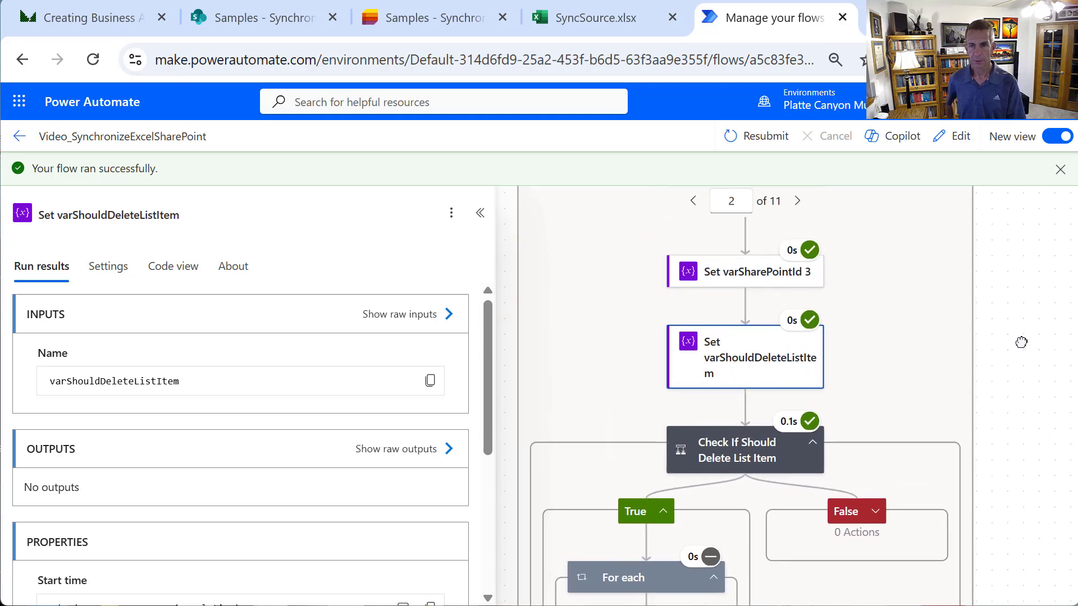
{"action": "left_click", "coordinate": [797, 203]}
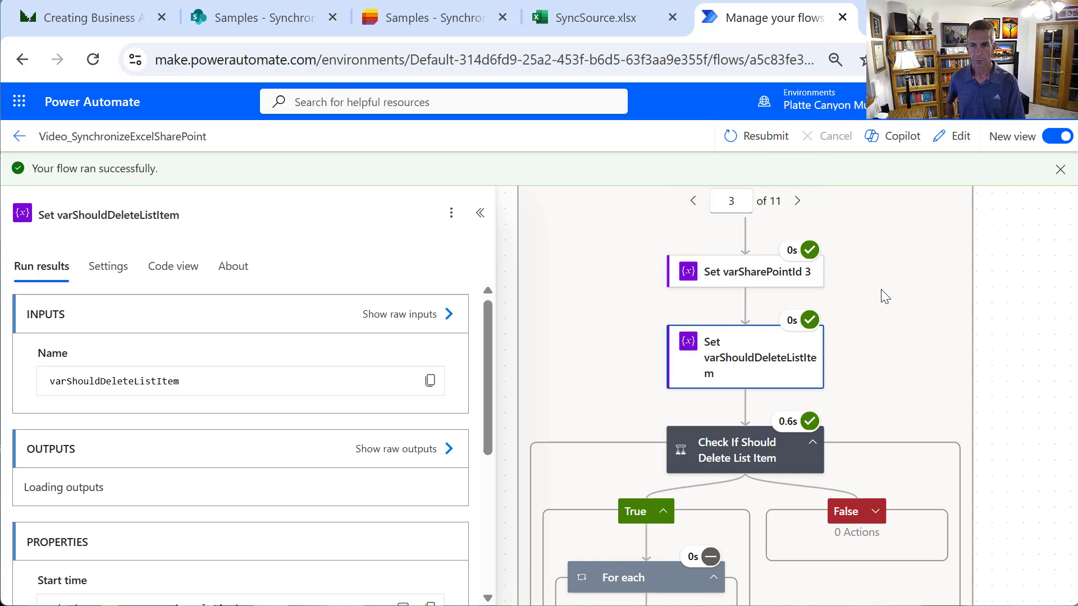
{"action": "key", "text": "ctrl+minus"}
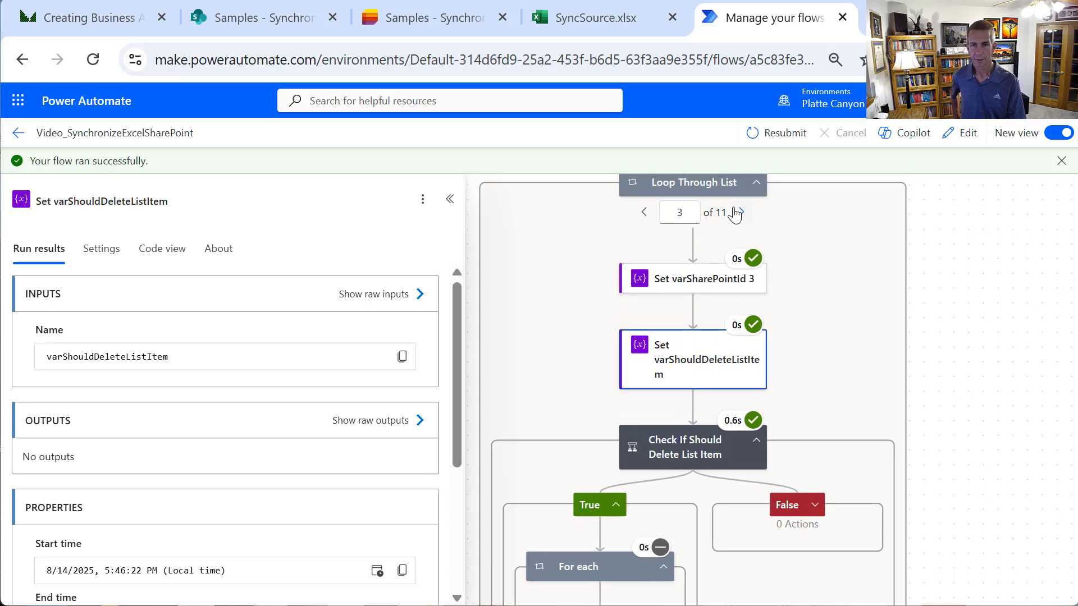
{"action": "left_click", "coordinate": [740, 215]}
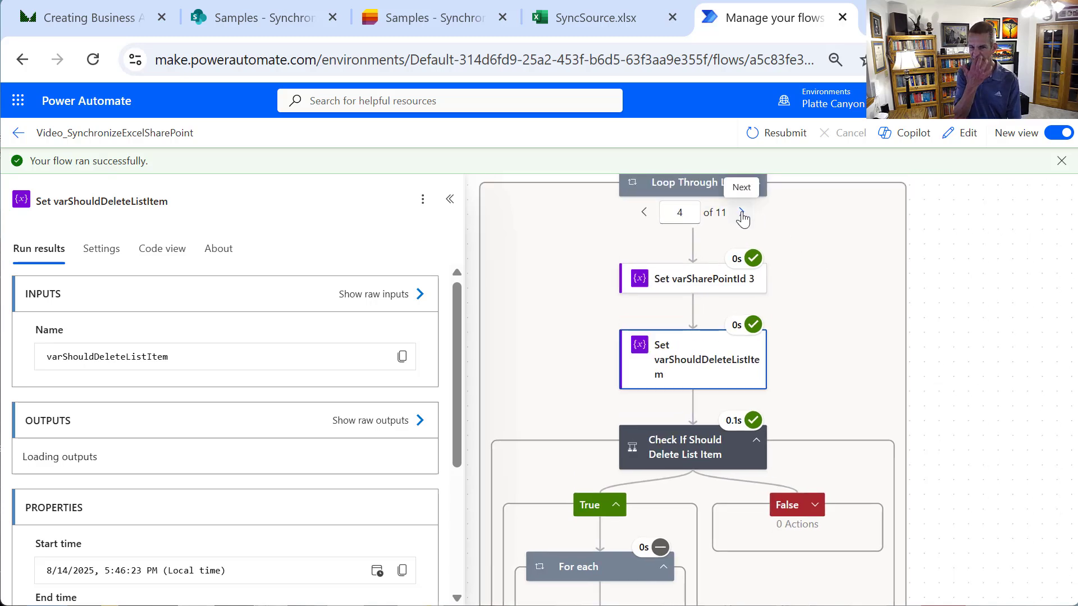
{"action": "left_click", "coordinate": [742, 214]}
{"action": "left_click", "coordinate": [741, 214]}
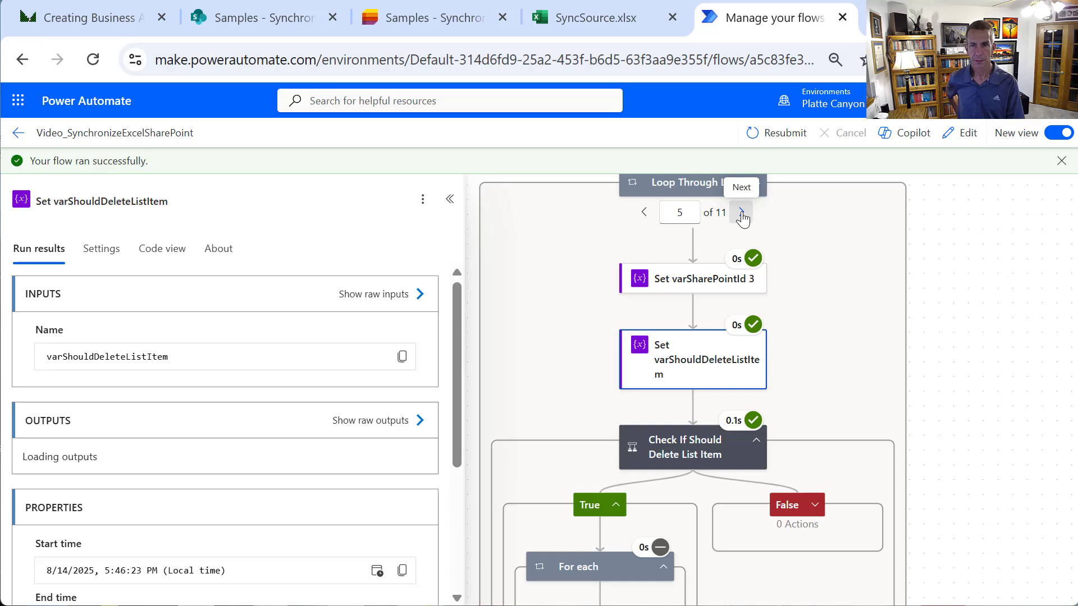
{"action": "left_click", "coordinate": [742, 215]}
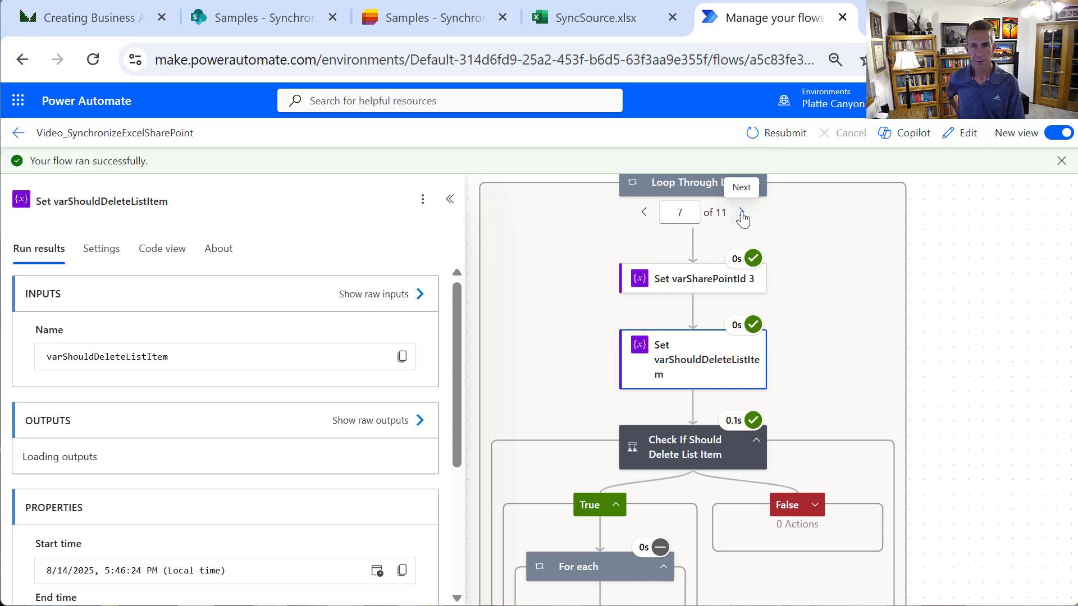
{"action": "left_click", "coordinate": [742, 215]}
{"action": "left_click", "coordinate": [741, 215]}
{"action": "left_click", "coordinate": [742, 215]}
{"action": "left_click", "coordinate": [741, 215]}
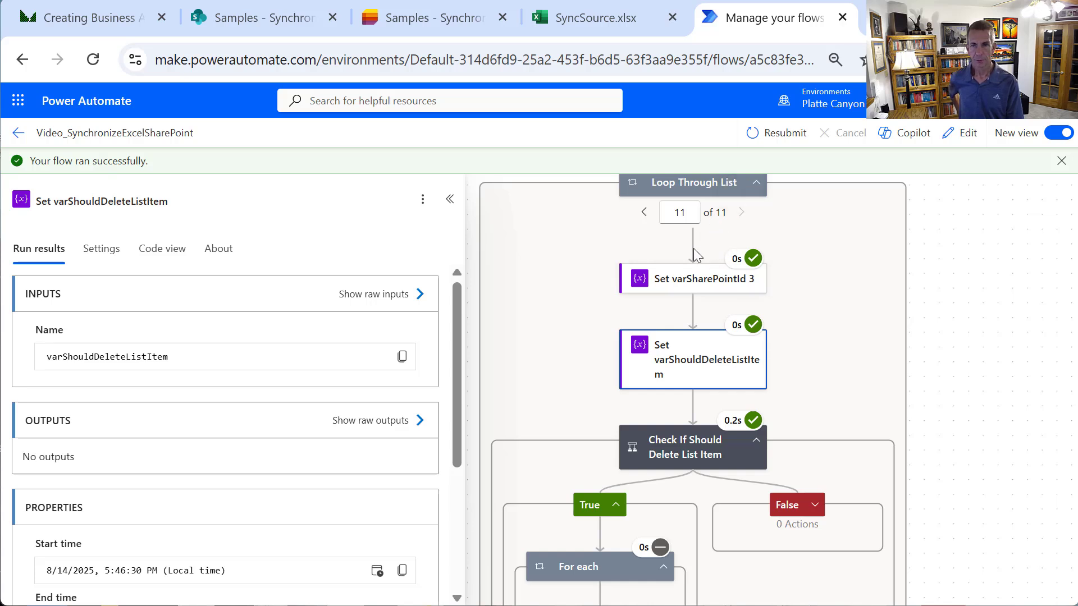
{"action": "left_click", "coordinate": [644, 213]}
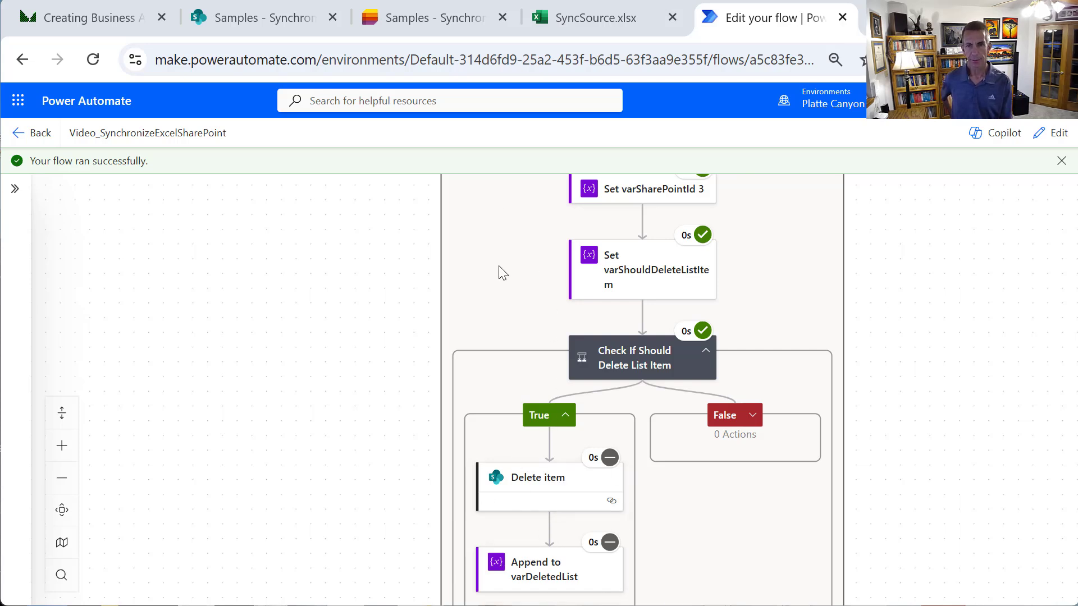
Check the SharePointId values in SyncSource.xlsx, then reload the Synchronization list and compare all its items
{"action": "left_click", "coordinate": [594, 25]}
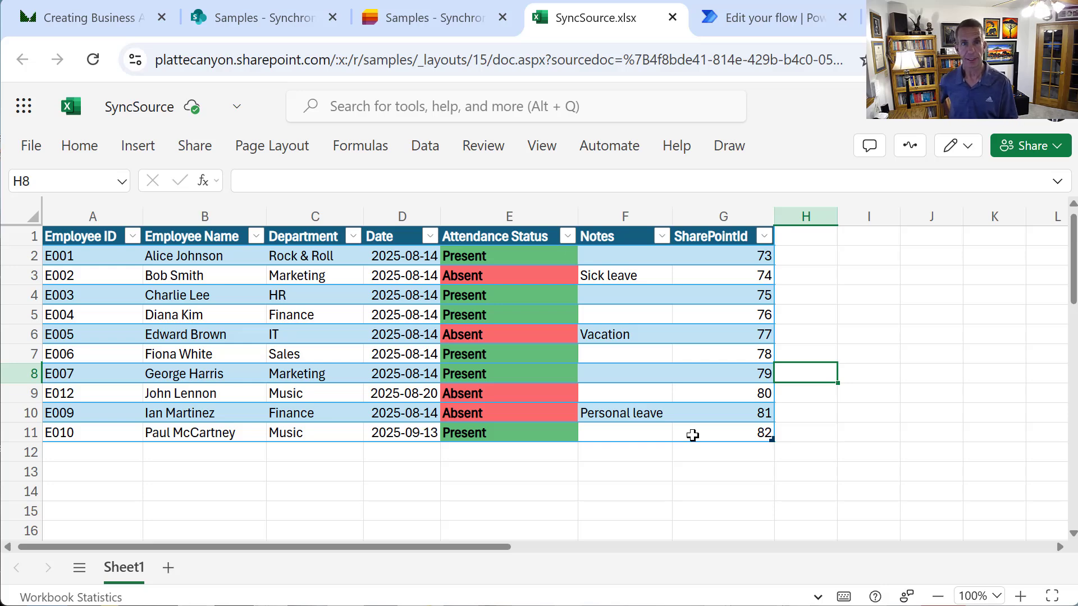
{"action": "left_click", "coordinate": [454, 23]}
{"action": "right_click", "coordinate": [548, 188]}
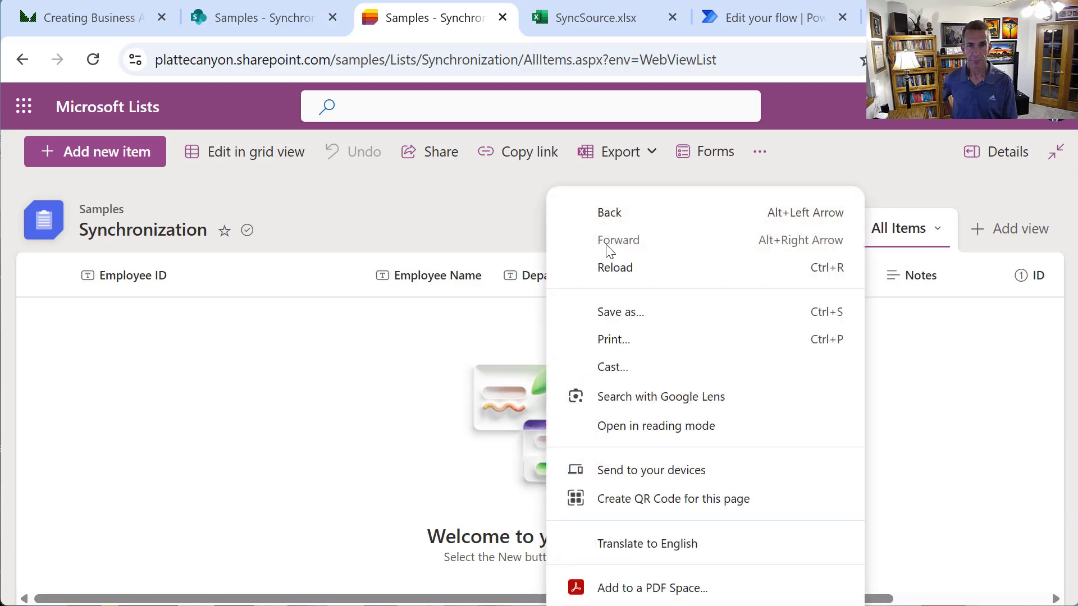
{"action": "left_click", "coordinate": [631, 276]}
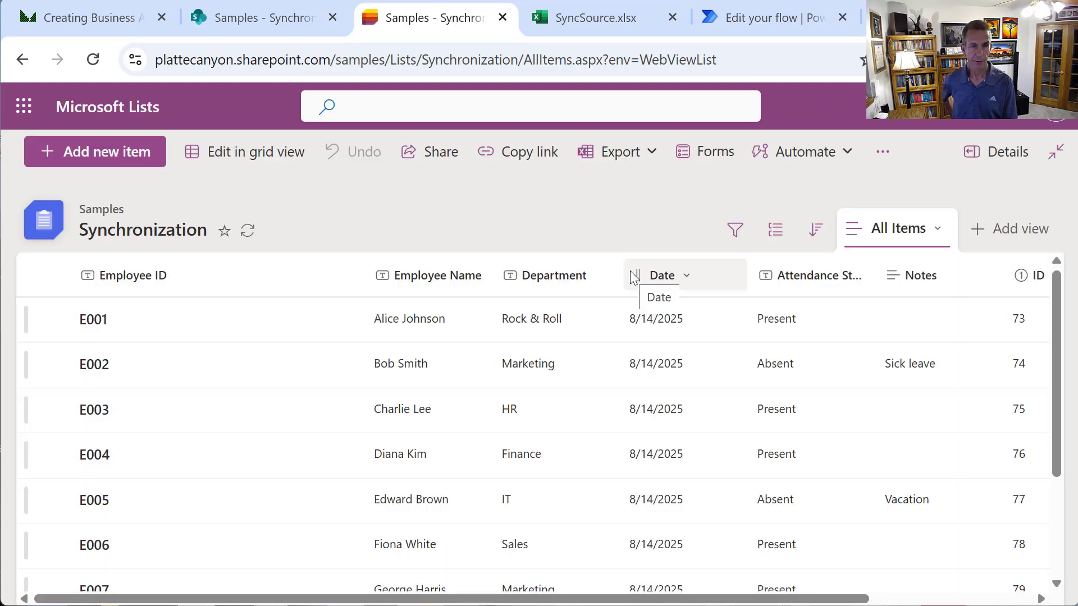
{"action": "left_click_drag", "start_coordinate": [1055, 393], "coordinate": [1055, 508]}
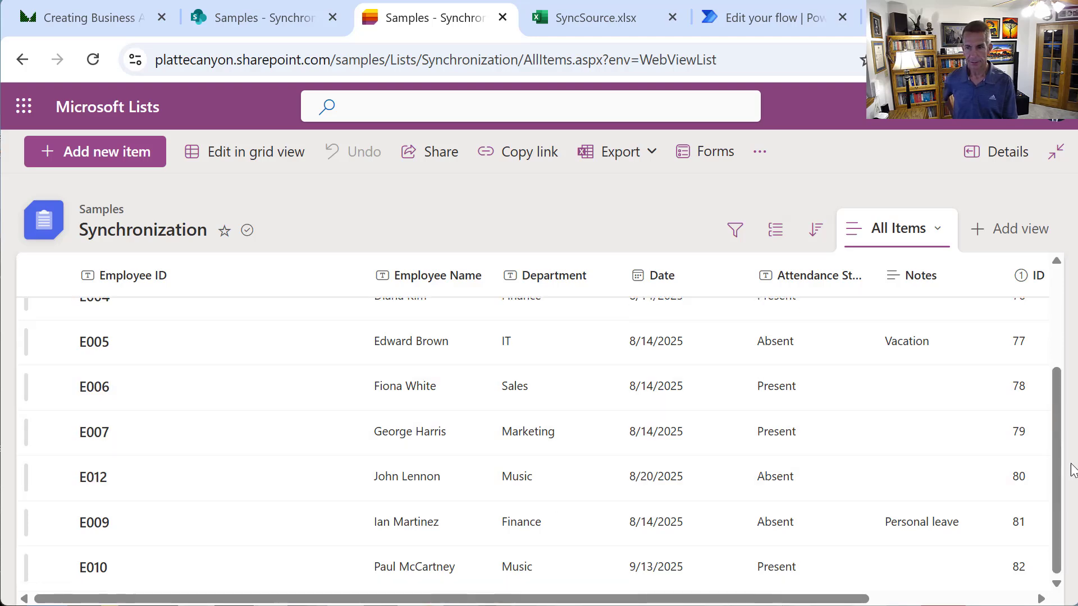
{"action": "left_click_drag", "start_coordinate": [1052, 454], "coordinate": [1042, 347]}
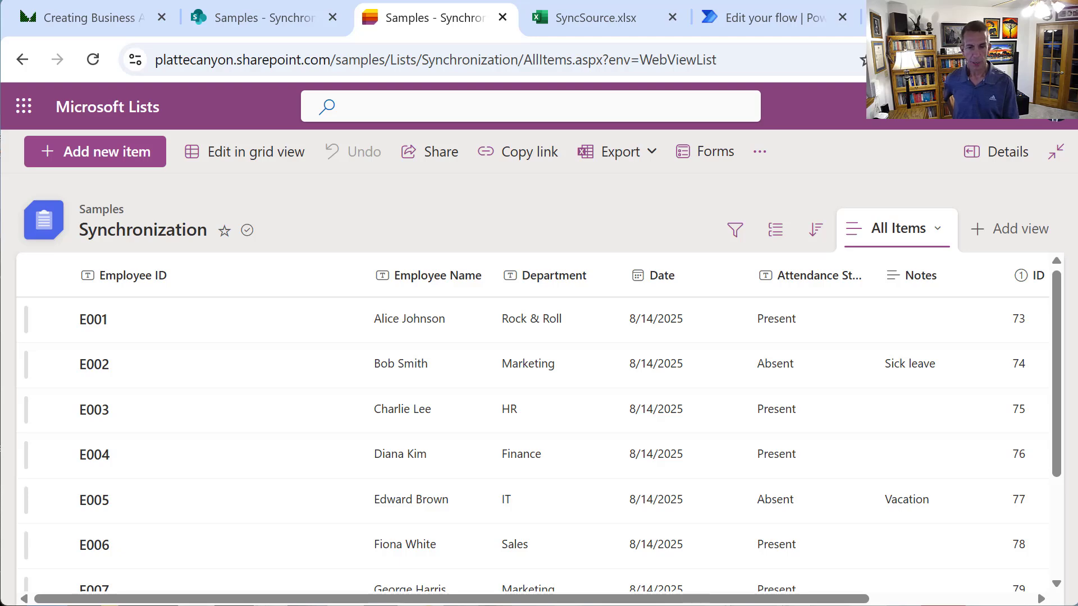
Open the Workflows chat in Teams and read the added, updated and deleted items in the latest message
{"action": "mouse_move", "coordinate": [391, 598]}
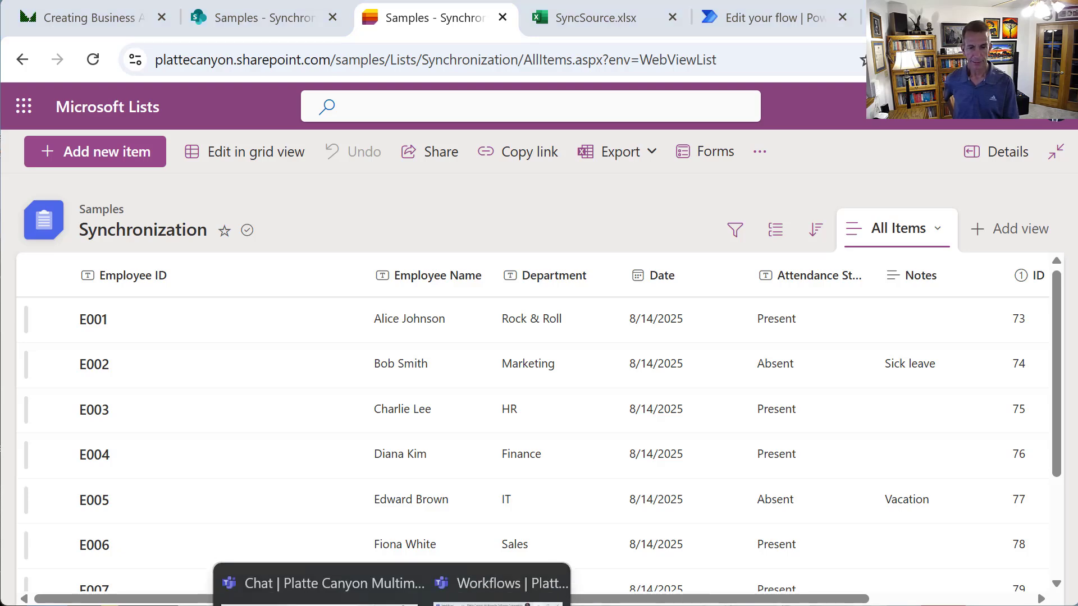
{"action": "left_click", "coordinate": [494, 584]}
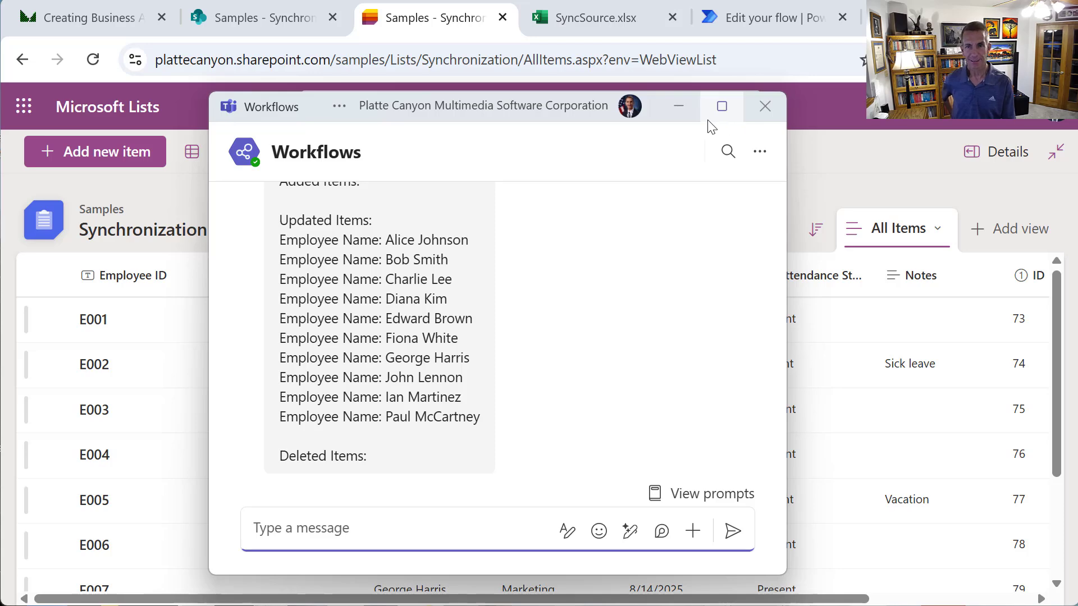
Minimize the Teams chat and delete row 3 from the employee table in SyncSource.xlsx
{"action": "key", "text": "super+Down"}
{"action": "key", "text": "super+Down"}
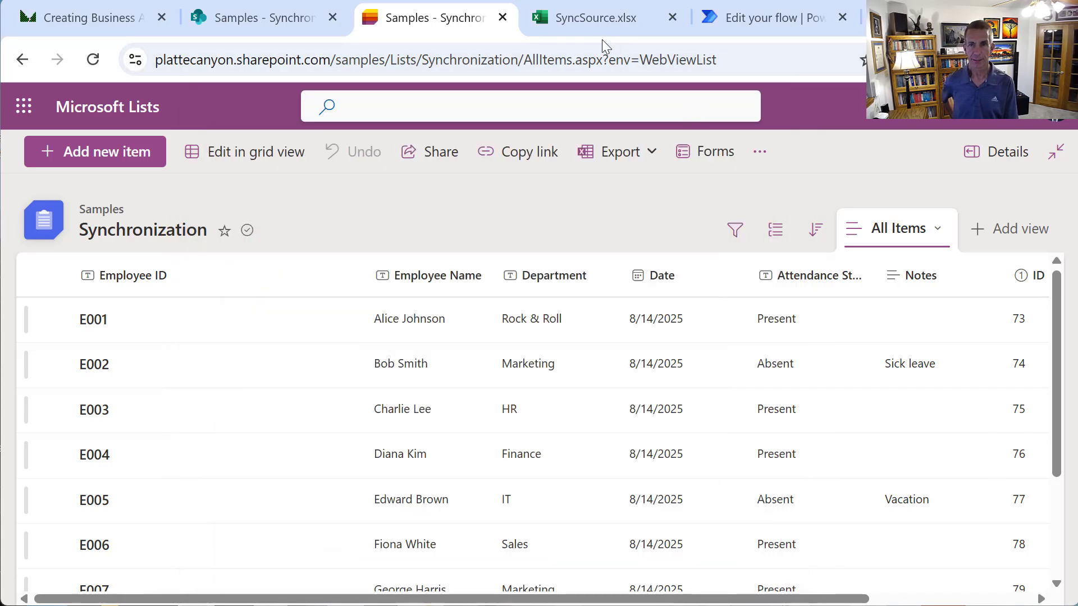
{"action": "left_click", "coordinate": [604, 20]}
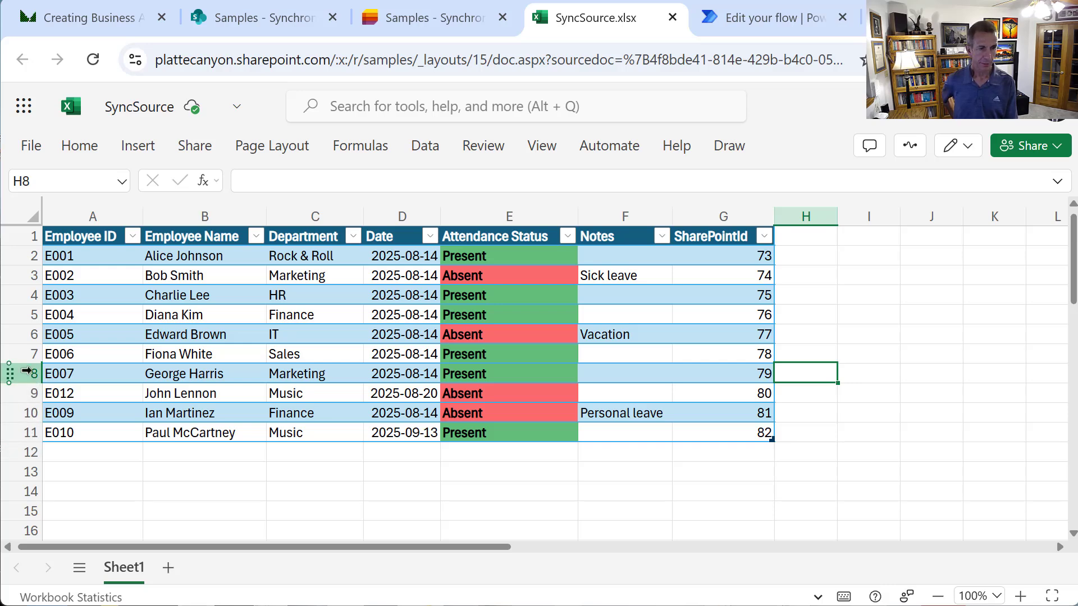
{"action": "left_click", "coordinate": [32, 275]}
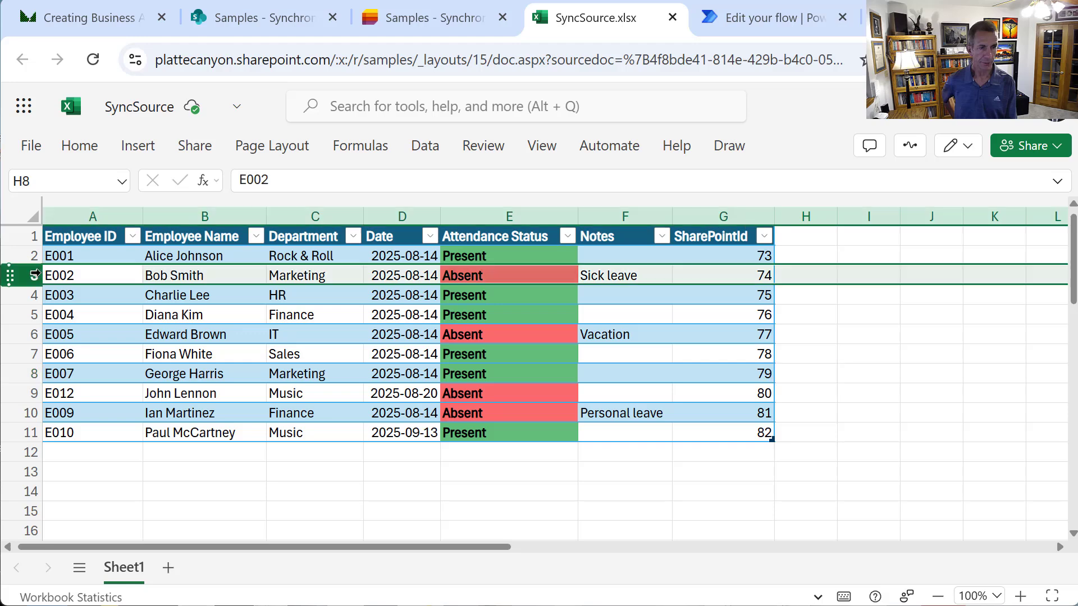
{"action": "right_click", "coordinate": [32, 275]}
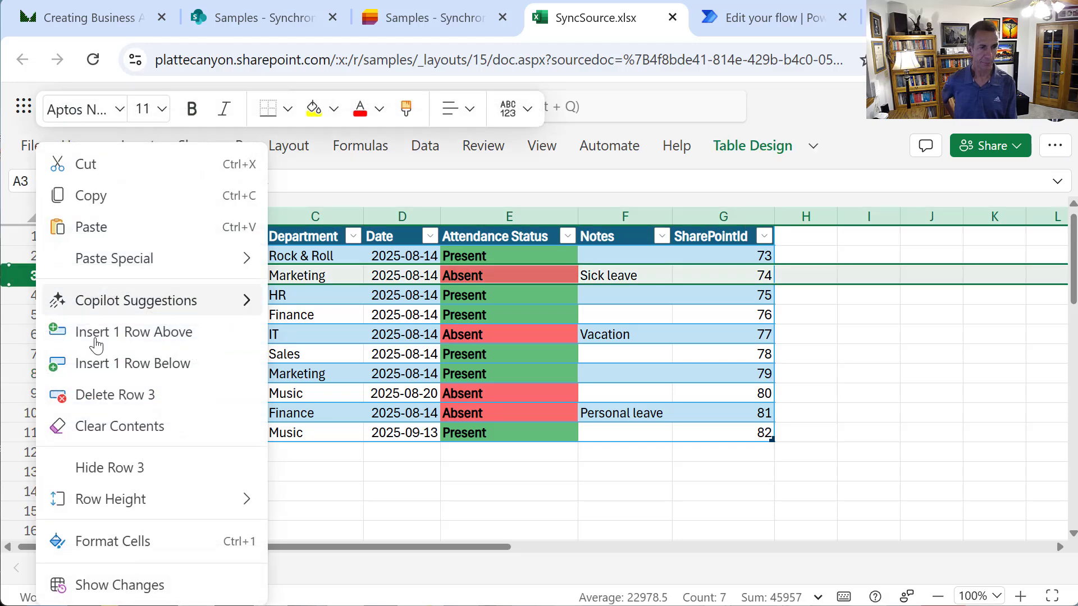
{"action": "left_click", "coordinate": [126, 390]}
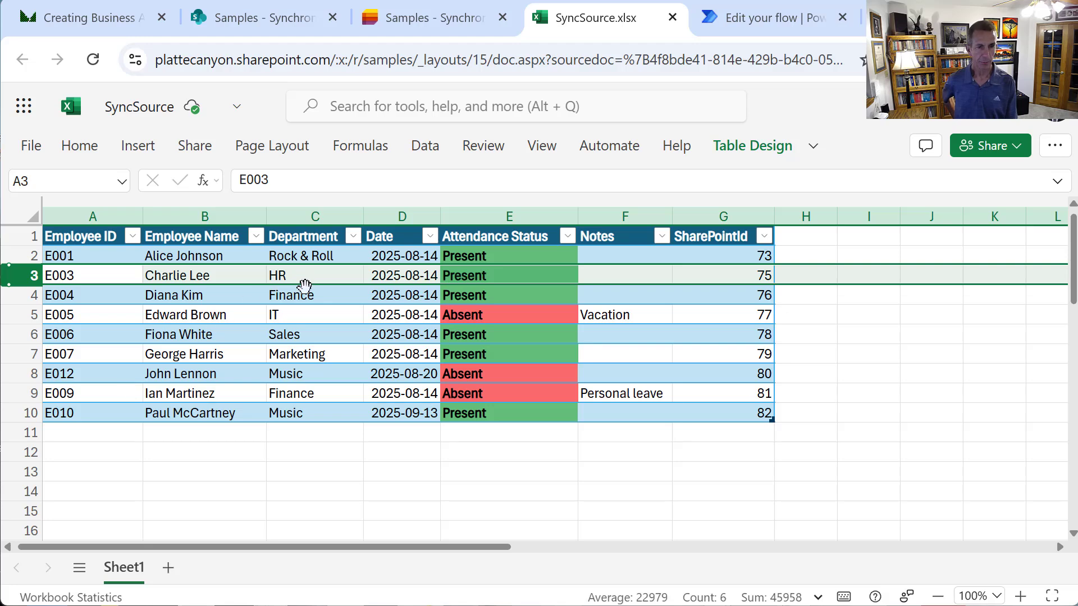
Set the Department of the first employee in cell C2 to Folk
{"action": "left_click", "coordinate": [297, 257]}
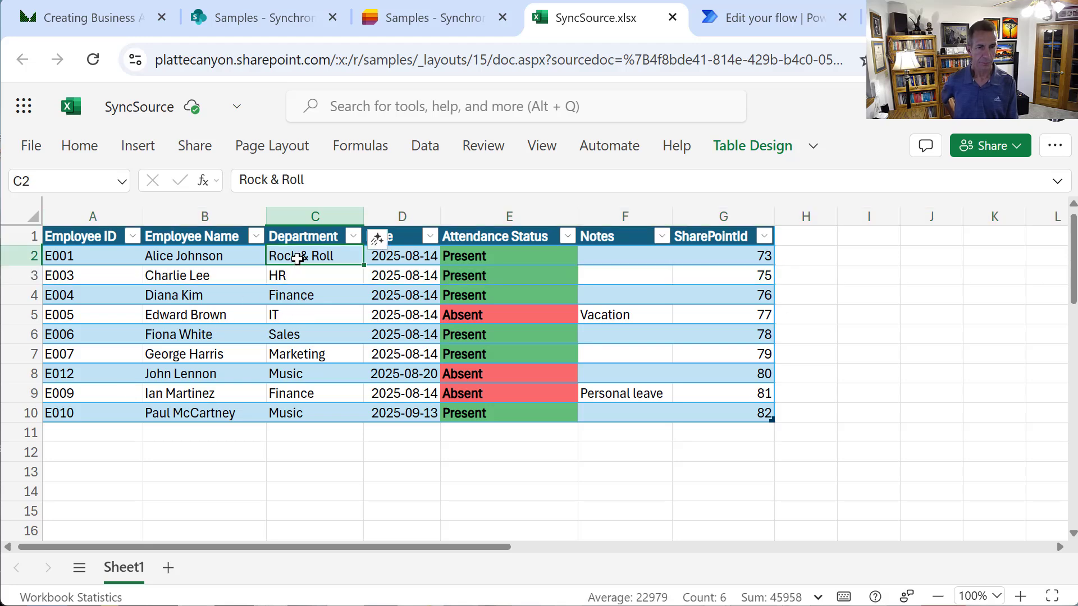
{"action": "left_click", "coordinate": [325, 177]}
{"action": "left_click_drag", "start_coordinate": [324, 177], "coordinate": [236, 180]}
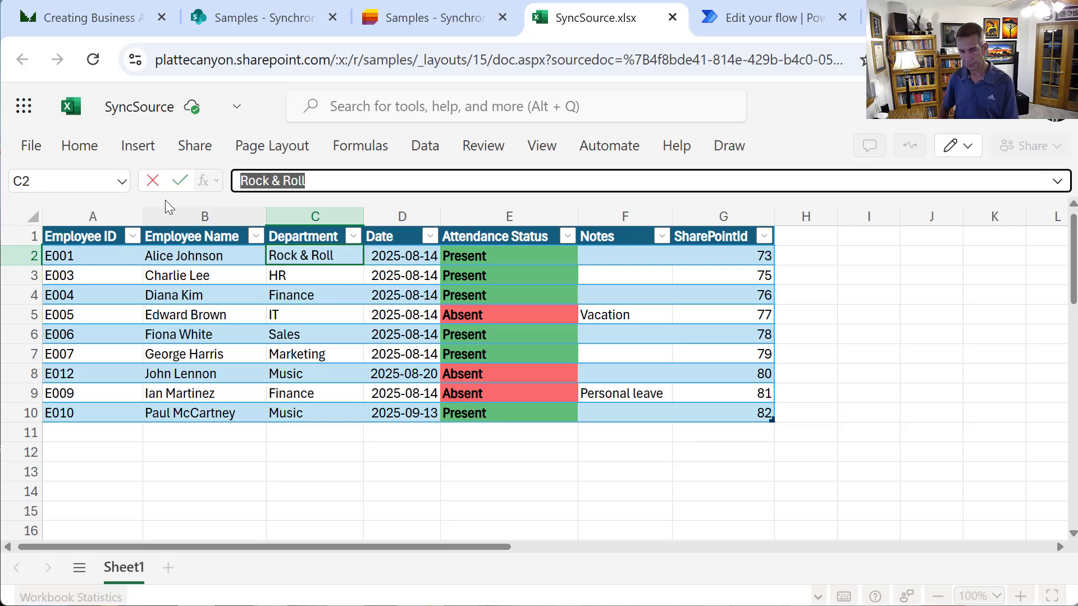
{"action": "type", "text": "Folk"}
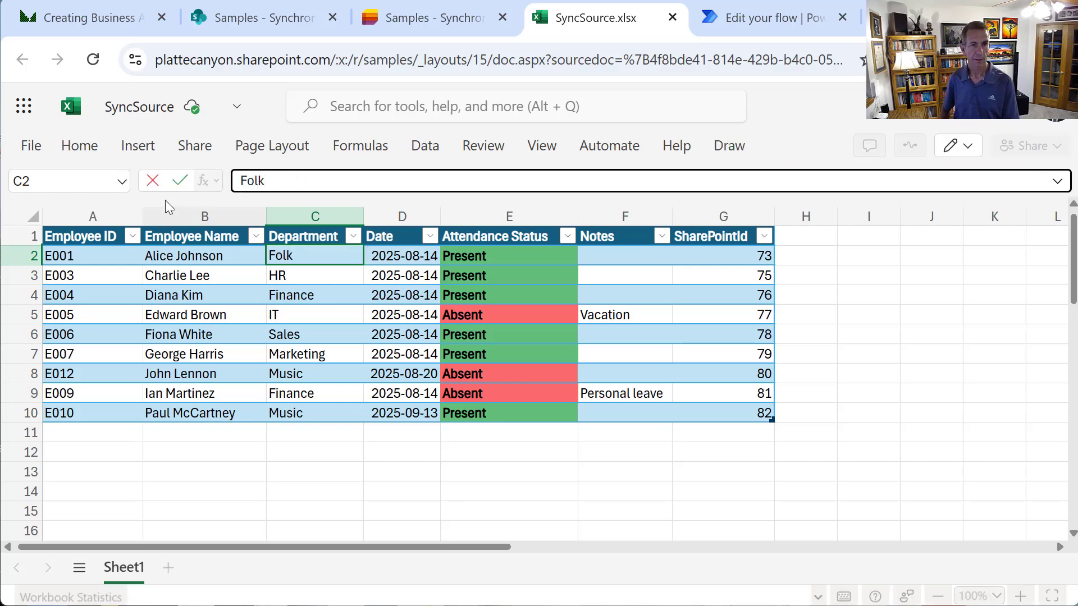
{"action": "key", "text": "Return"}
Insert a table row above row 6 and enter the new employee's ID in cell A6
{"action": "left_click", "coordinate": [12, 335]}
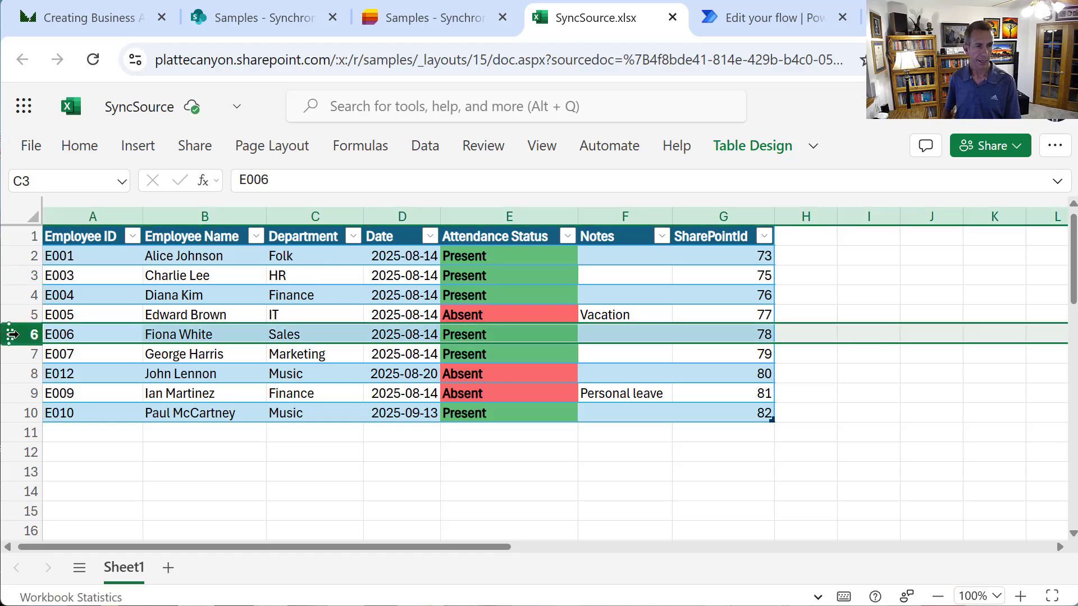
{"action": "right_click", "coordinate": [12, 334]}
{"action": "left_click", "coordinate": [75, 331]}
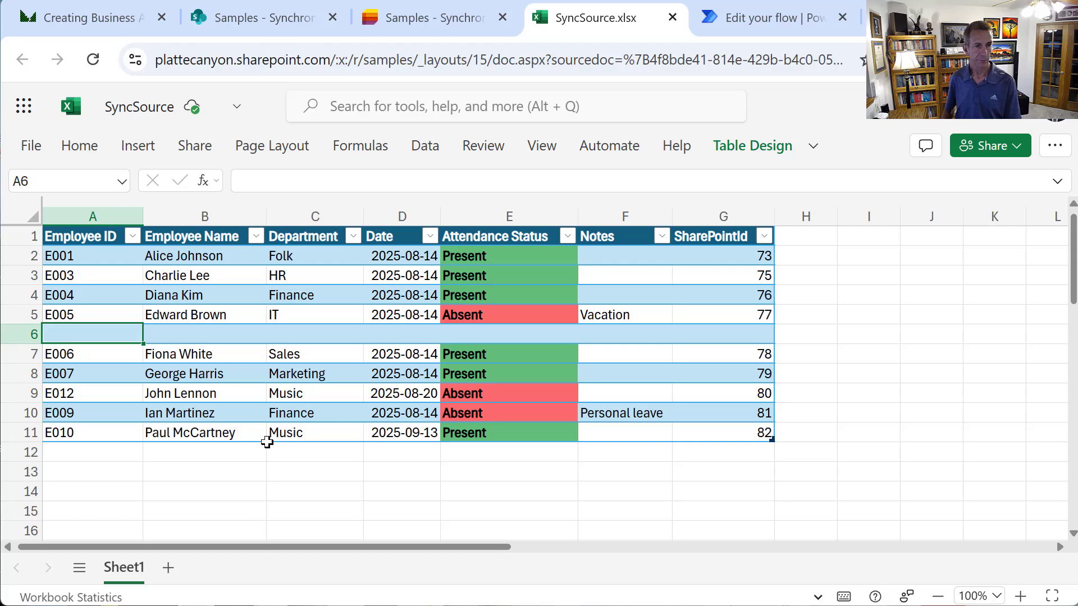
{"action": "type", "text": "E"}
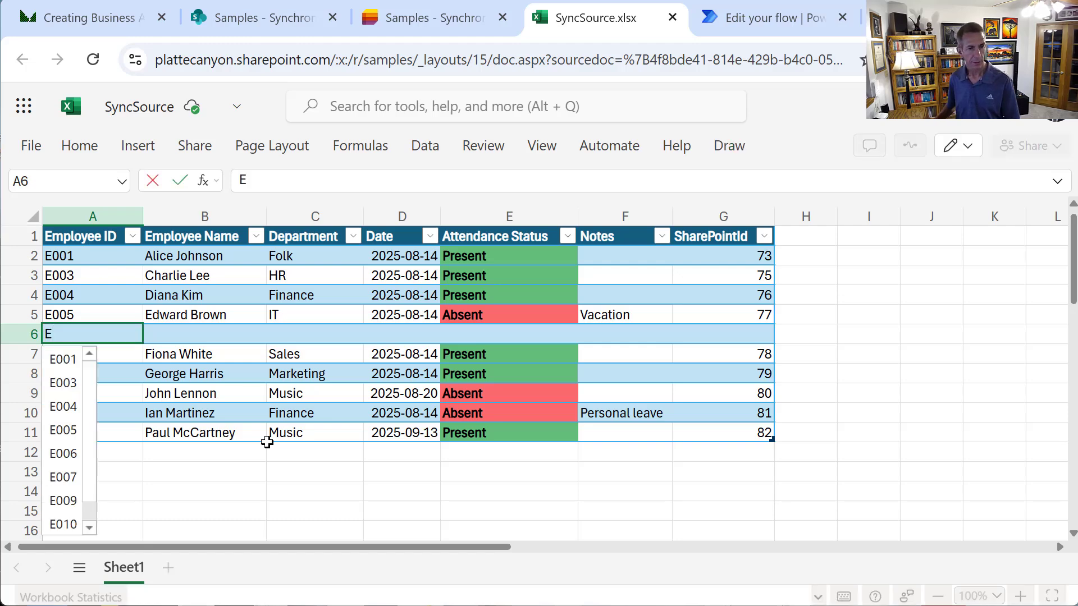
{"action": "type", "text": "013"}
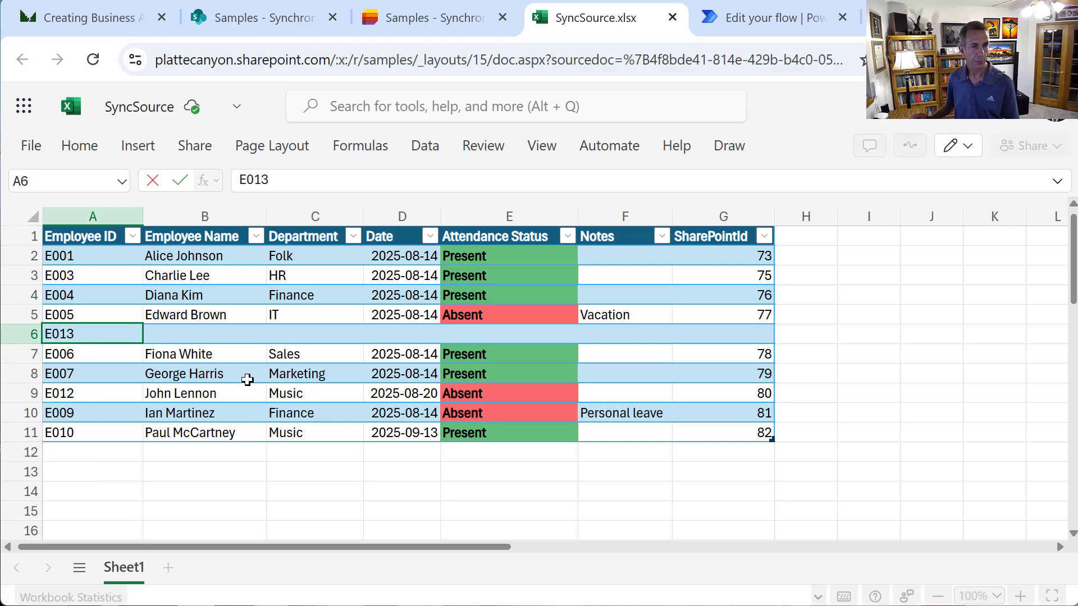
Enter Ringo Starr as the Employee Name and Drumming as the Department in row 6
{"action": "left_click", "coordinate": [200, 336]}
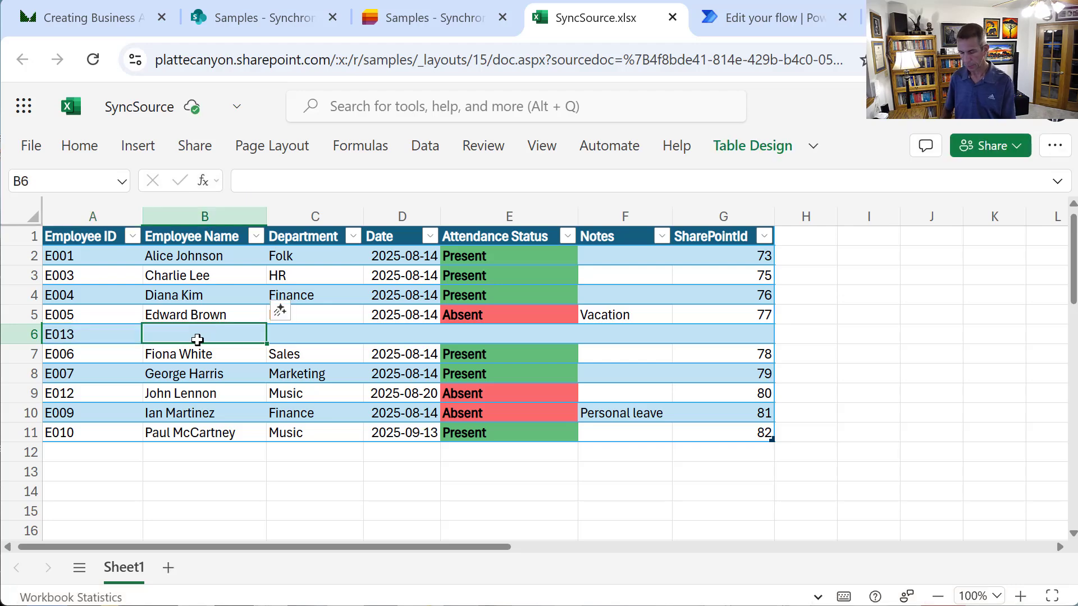
{"action": "type", "text": "Ringo S"}
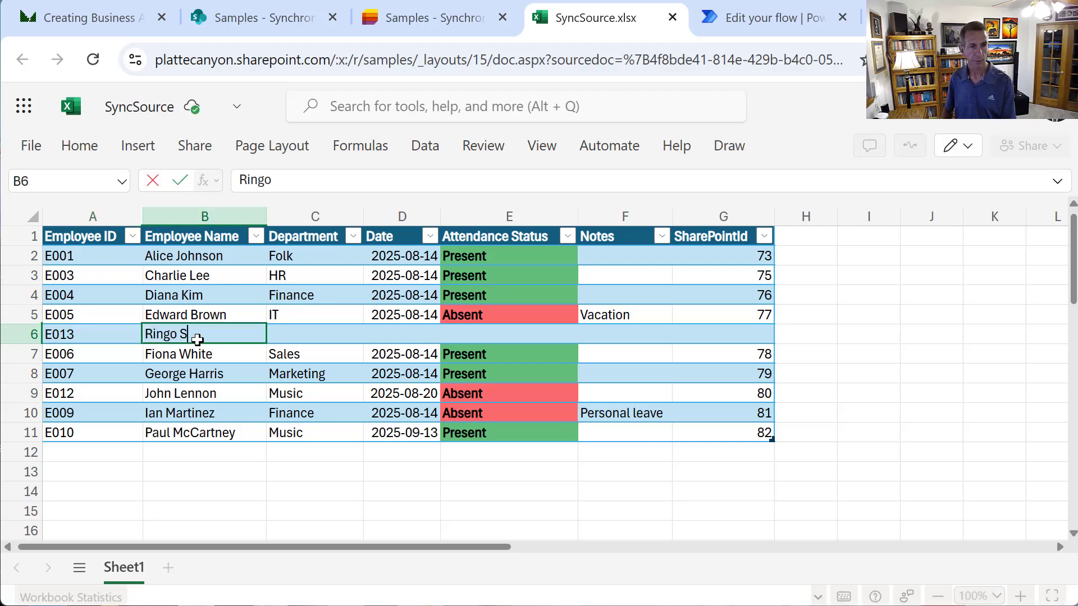
{"action": "type", "text": "tarr"}
{"action": "key", "text": "Tab"}
{"action": "type", "text": "Drumm"}
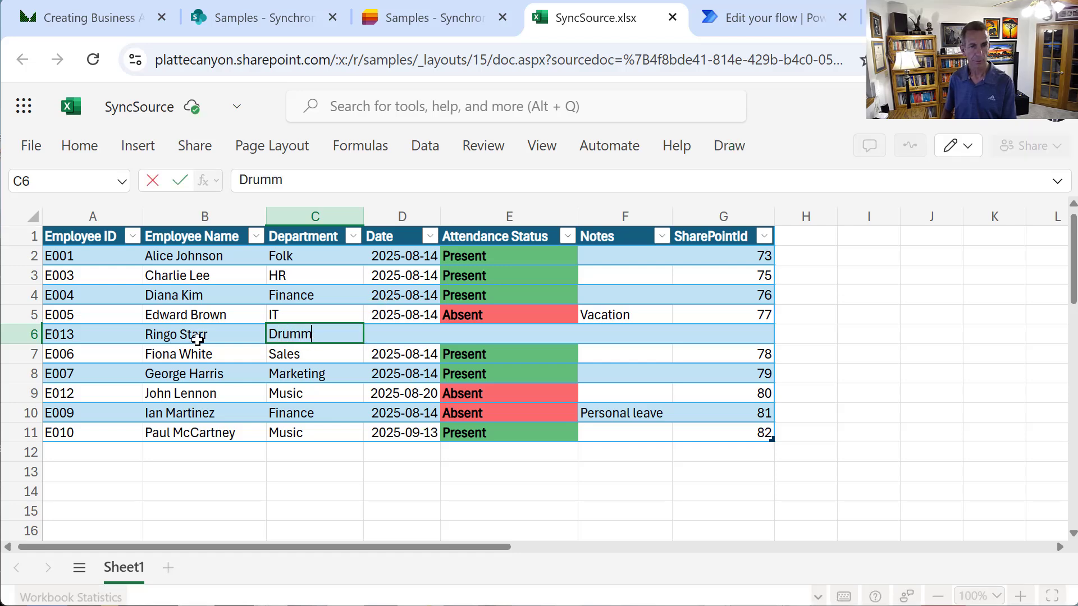
{"action": "type", "text": "ing"}
{"action": "key", "text": "Tab"}
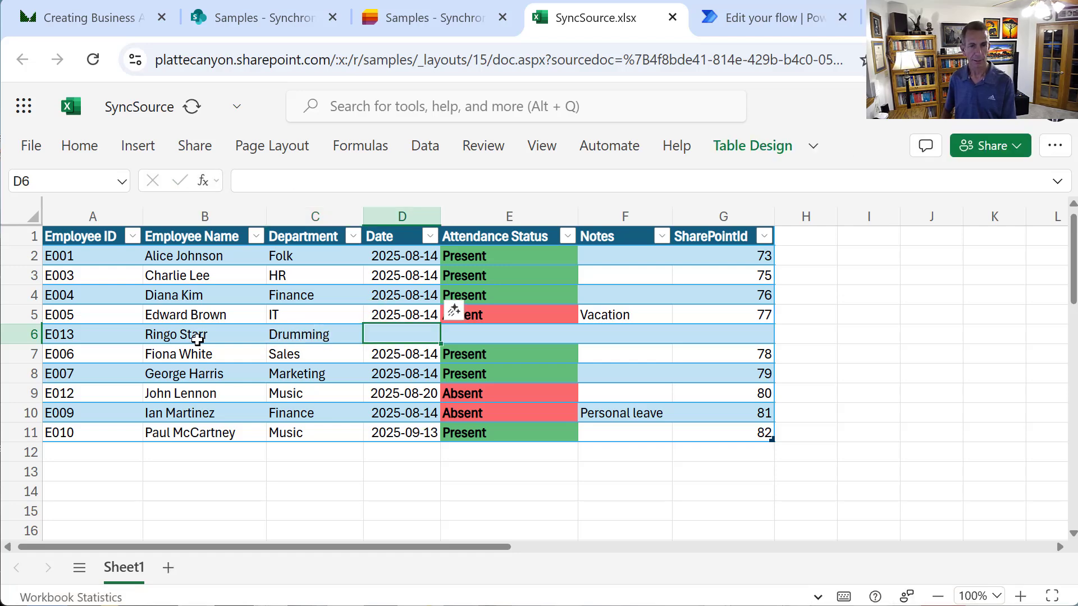
Complete row 6 with the date 2025-08-20, attendance status Present and the note Test Note
{"action": "type", "text": "202"}
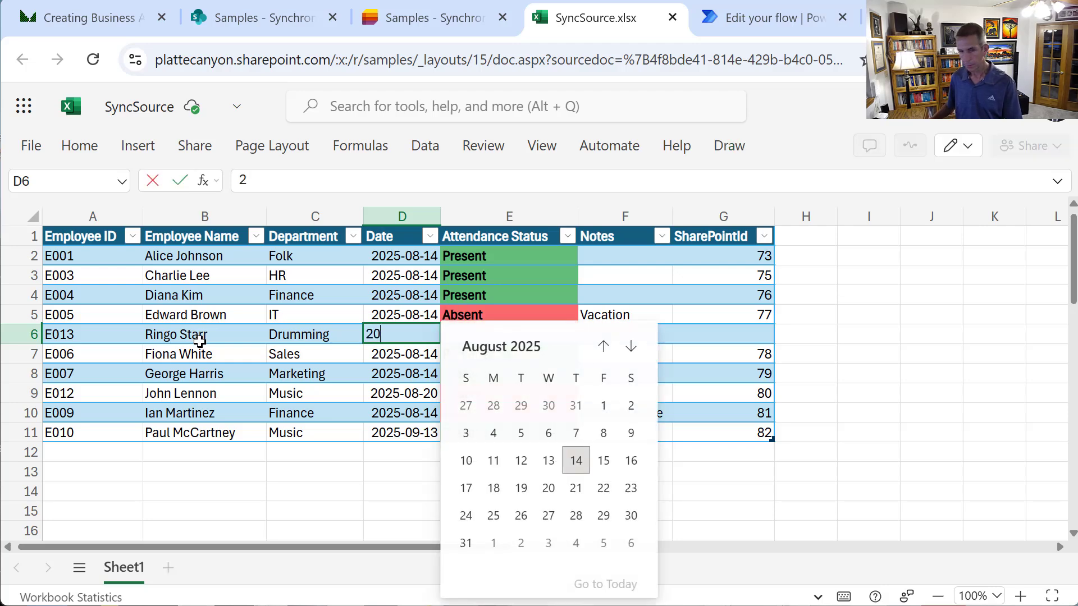
{"action": "left_click", "coordinate": [547, 489]}
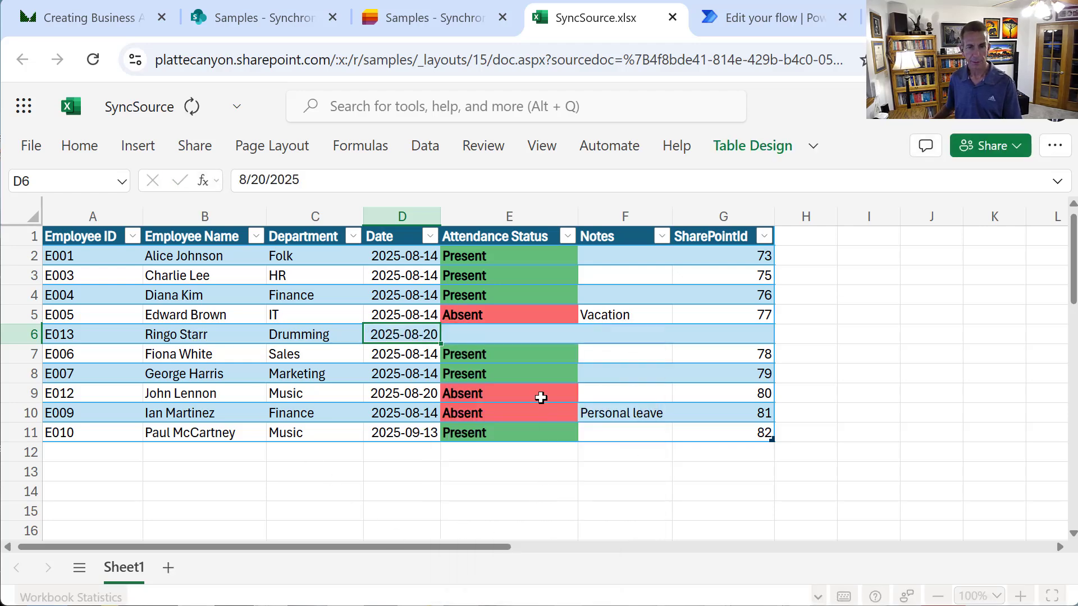
{"action": "left_click", "coordinate": [503, 335]}
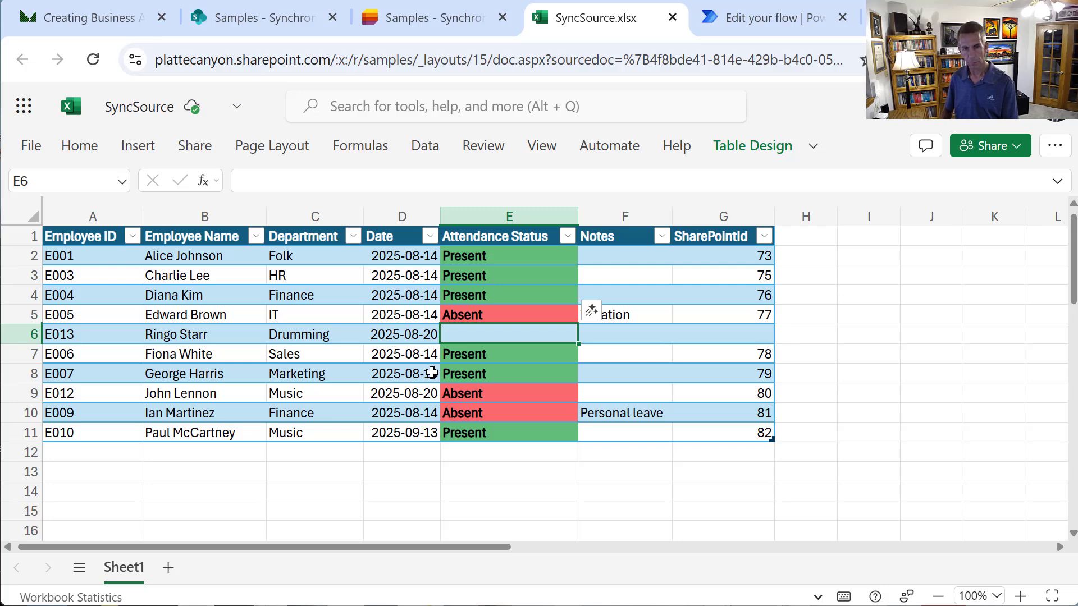
{"action": "type", "text": "Present"}
{"action": "key", "text": "Tab"}
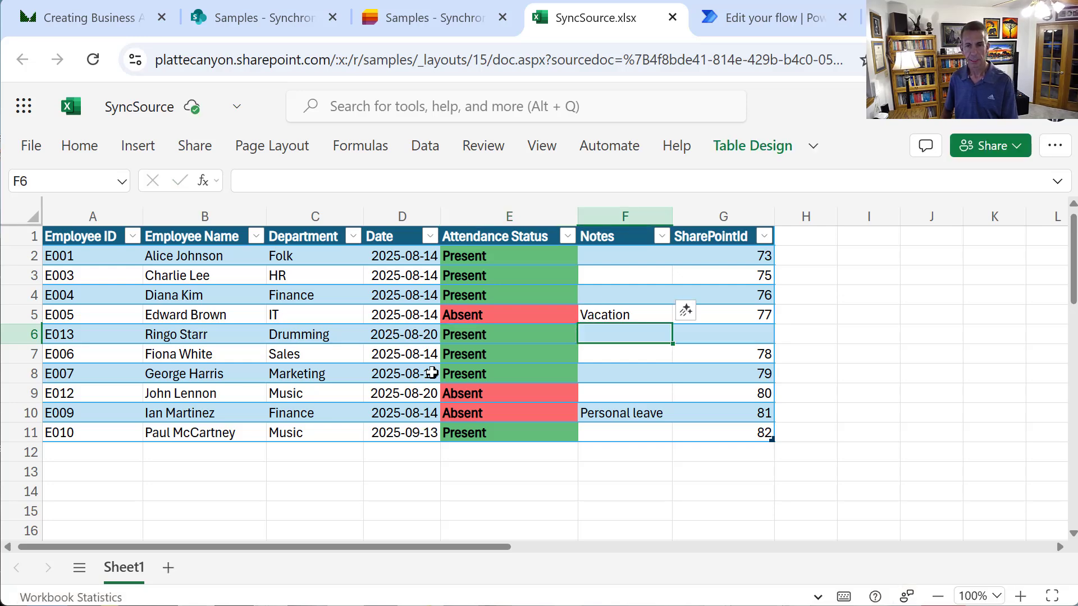
{"action": "type", "text": "Test Note"}
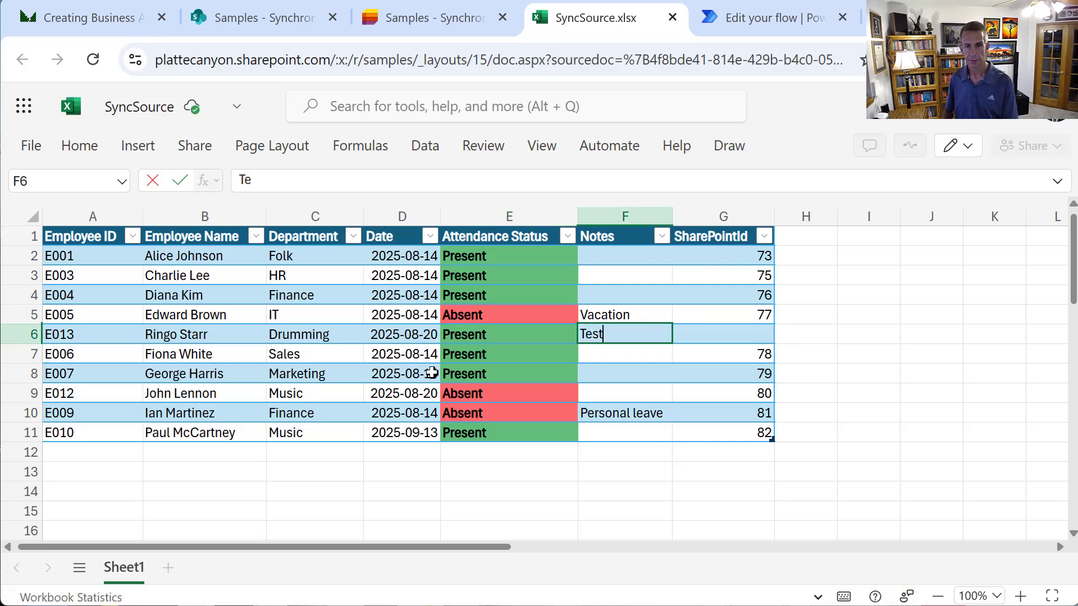
{"action": "left_click", "coordinate": [654, 371]}
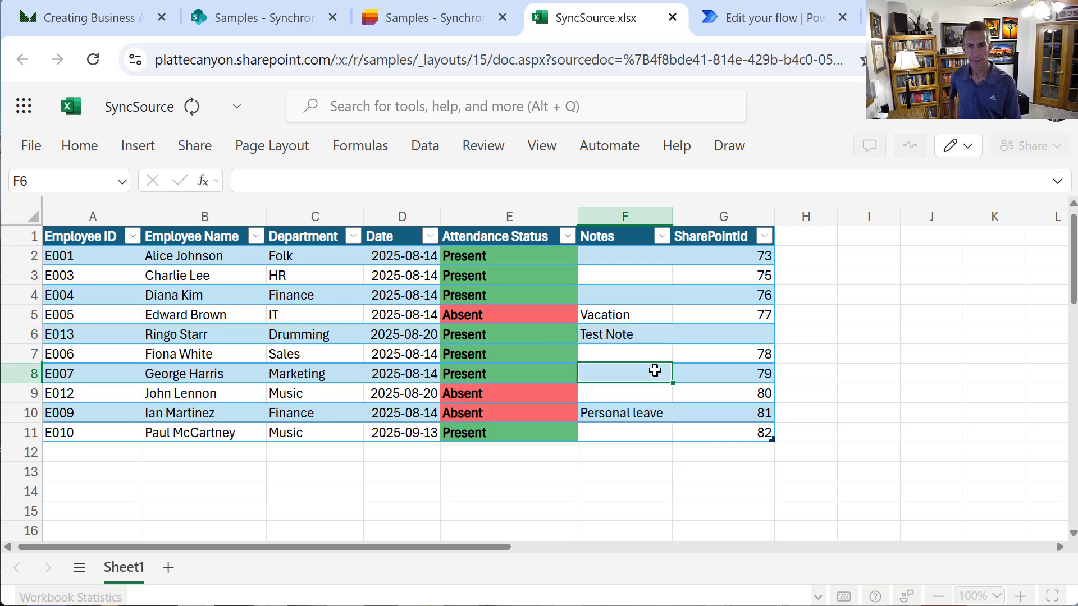
Return to the details page of Video_SynchronizeExcelSharePoint in Power Automate and run the flow
{"action": "left_click", "coordinate": [741, 32]}
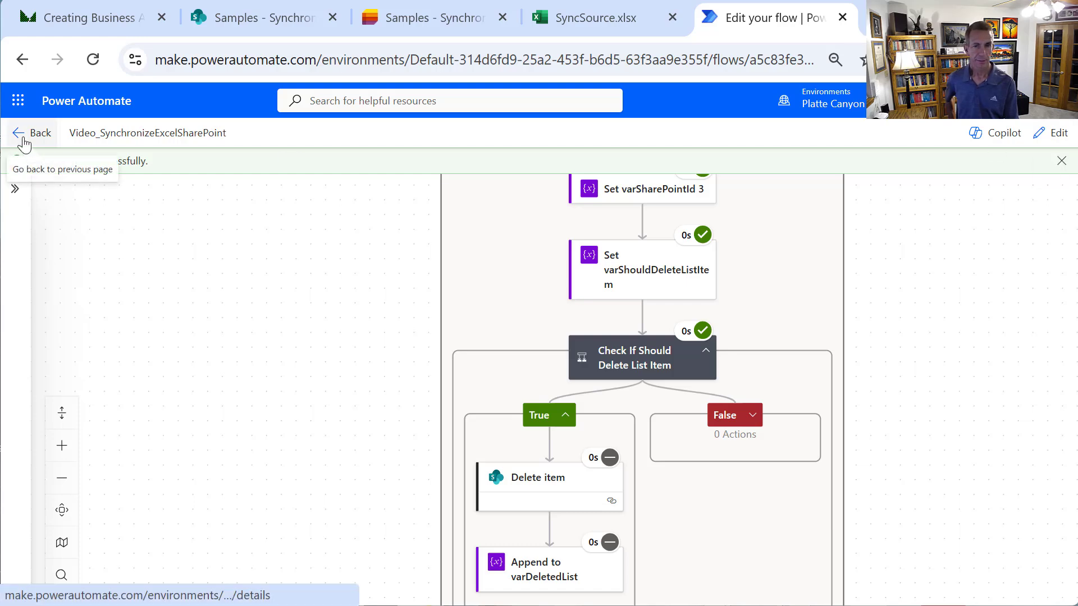
{"action": "left_click", "coordinate": [19, 133]}
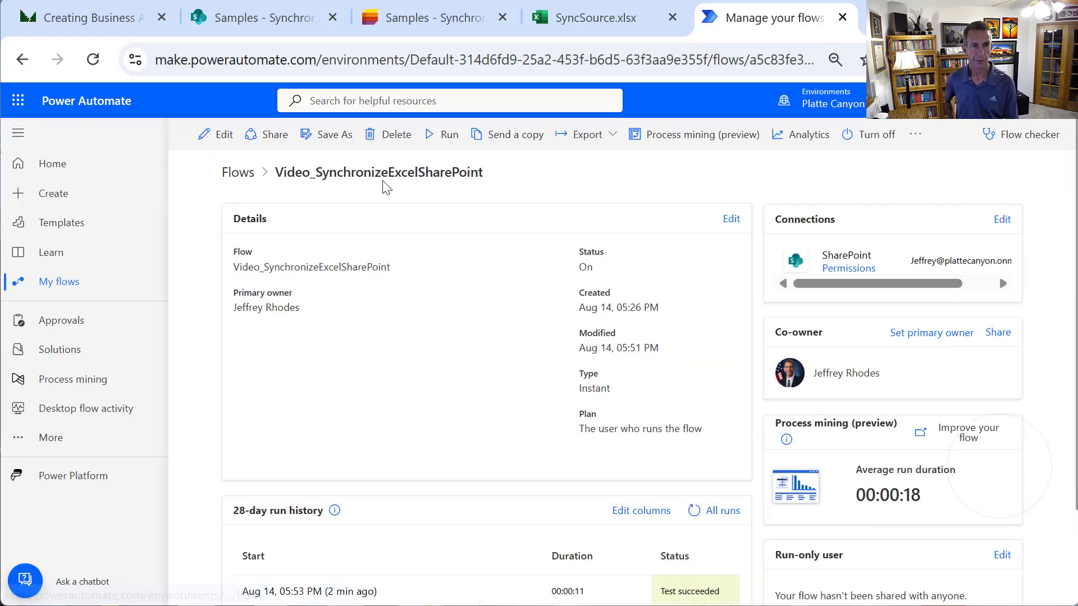
{"action": "left_click", "coordinate": [432, 145]}
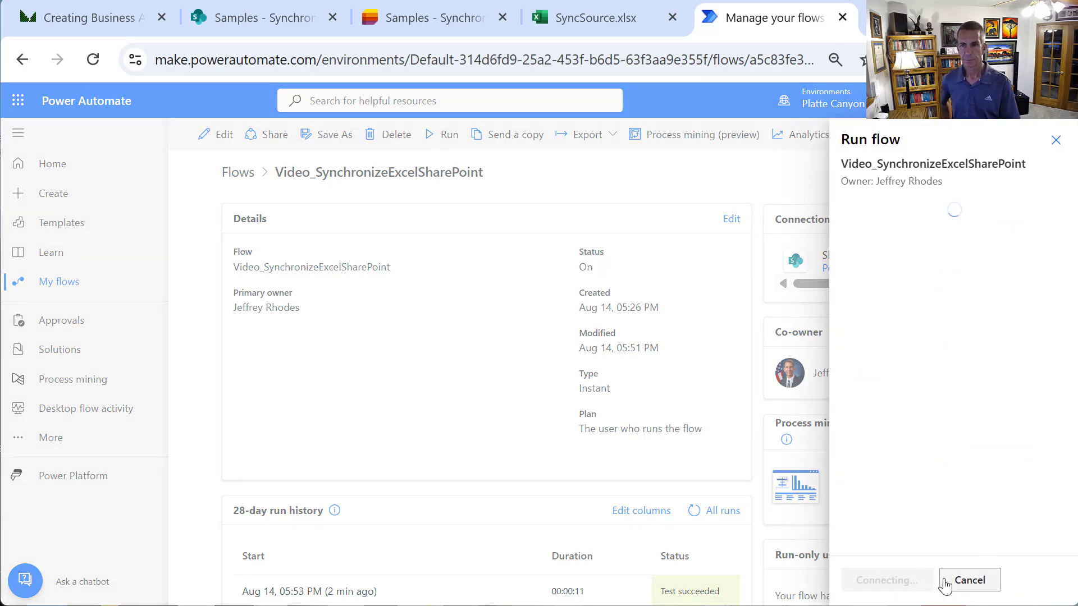
{"action": "left_click", "coordinate": [892, 582]}
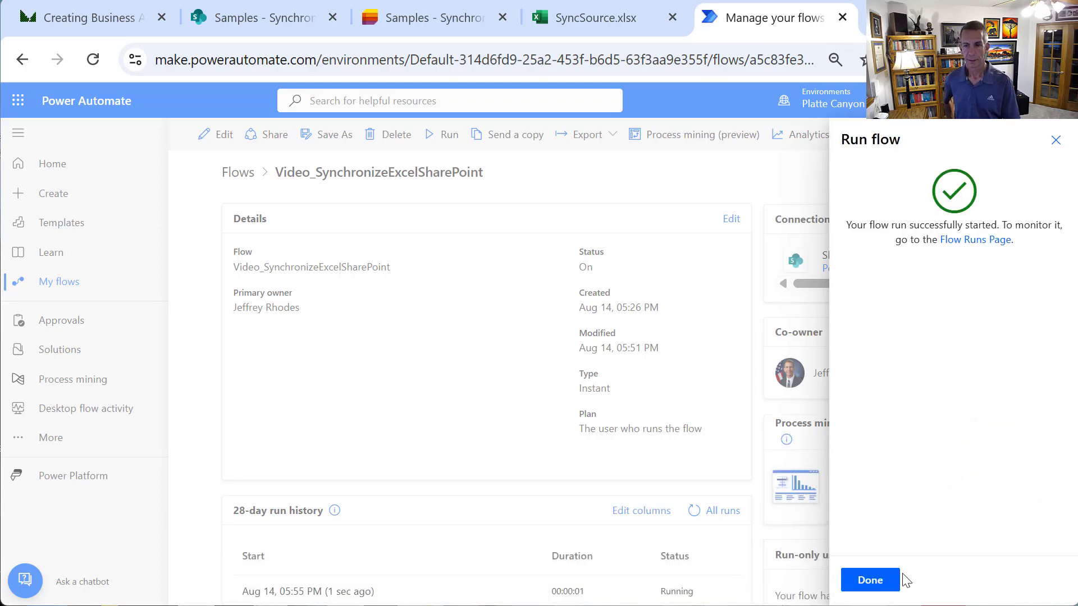
{"action": "left_click", "coordinate": [891, 579]}
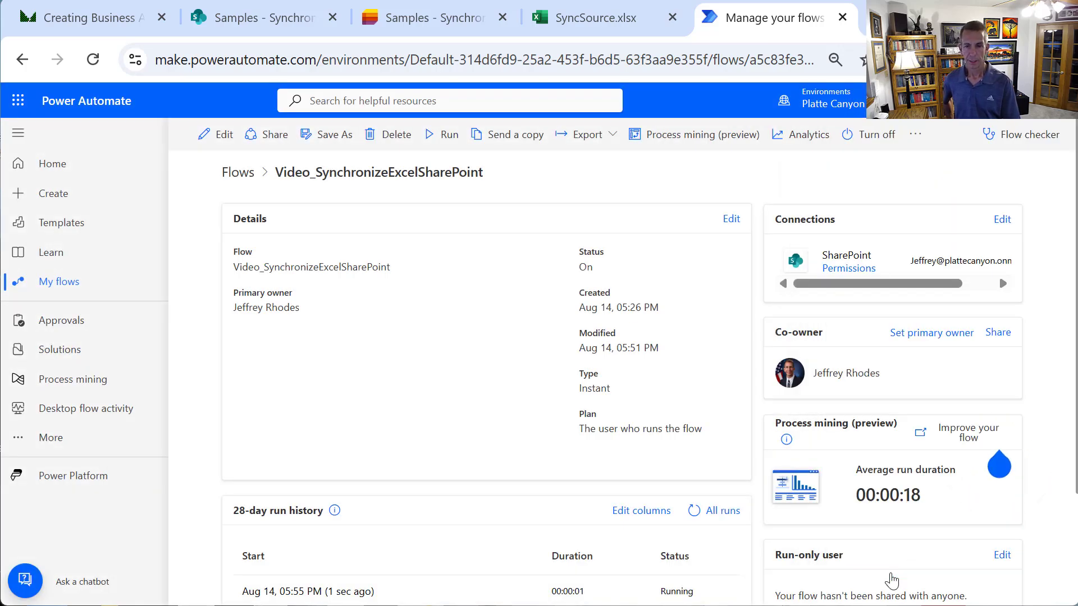
Check row 6's SharePointId in SyncSource.xlsx, then read the added, updated and deleted items in the newest Teams Workflows message
{"action": "left_click", "coordinate": [601, 22]}
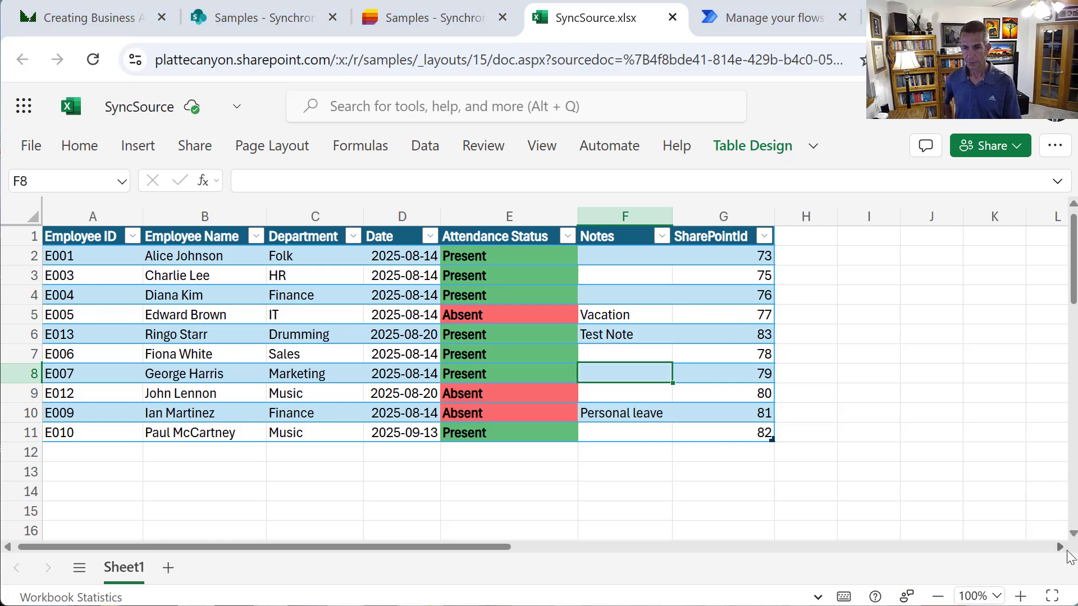
{"action": "key", "text": "alt+Tab"}
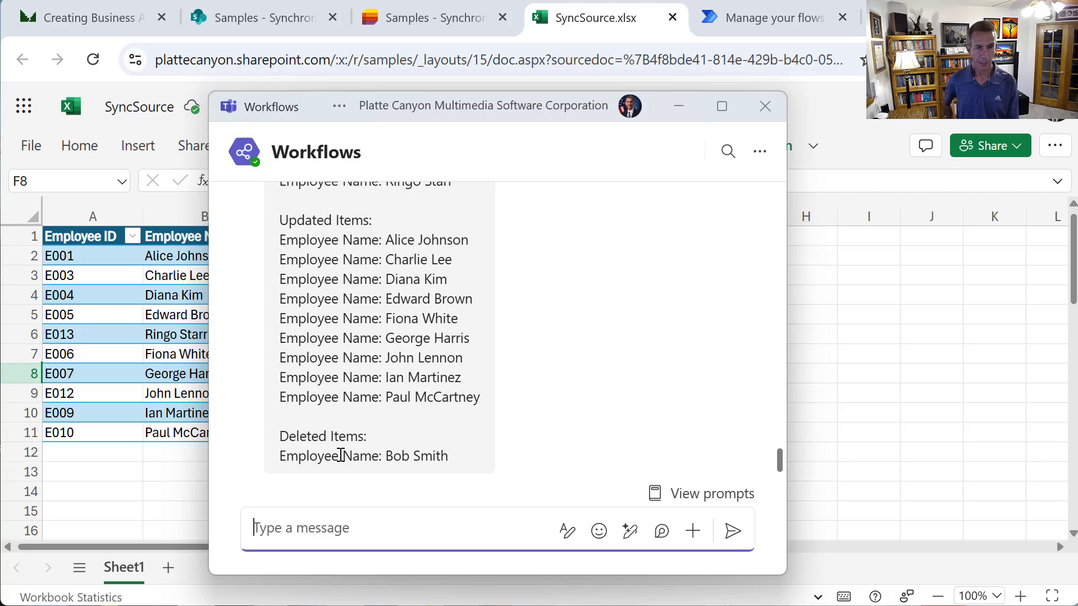
{"action": "left_click_drag", "start_coordinate": [776, 463], "coordinate": [776, 456]}
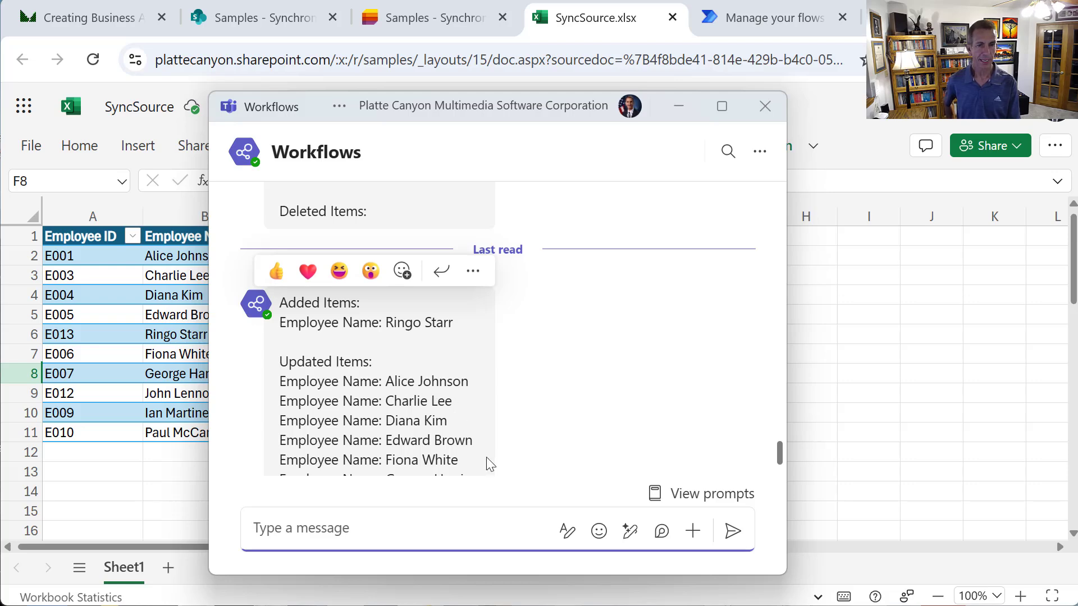
{"action": "left_click", "coordinate": [867, 422]}
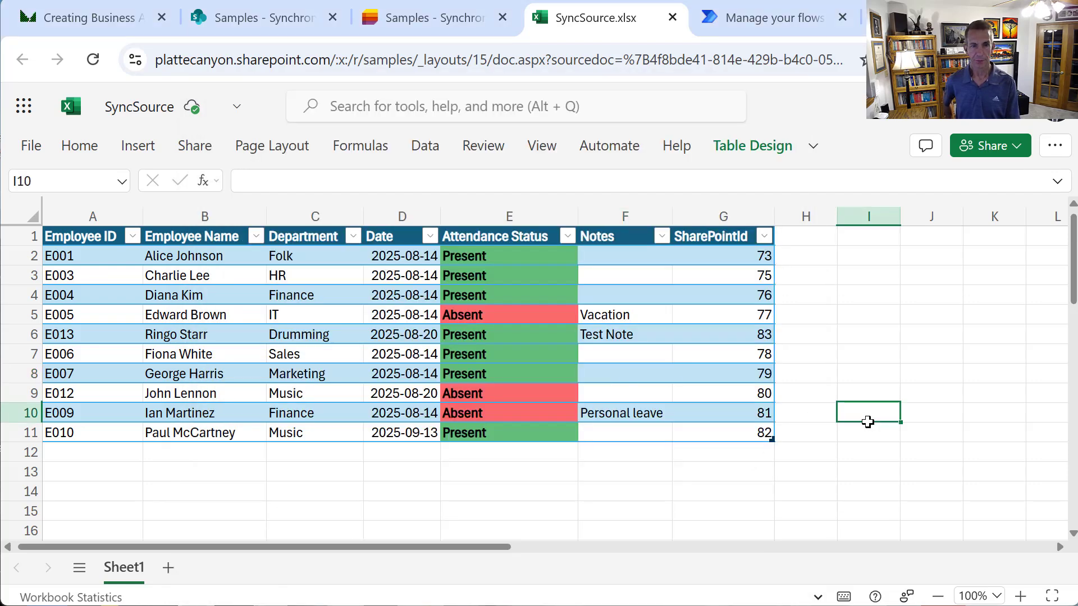
Reload the Synchronization list and check all its rows and columns against the Excel changes, including the new employee's item
{"action": "left_click", "coordinate": [438, 17]}
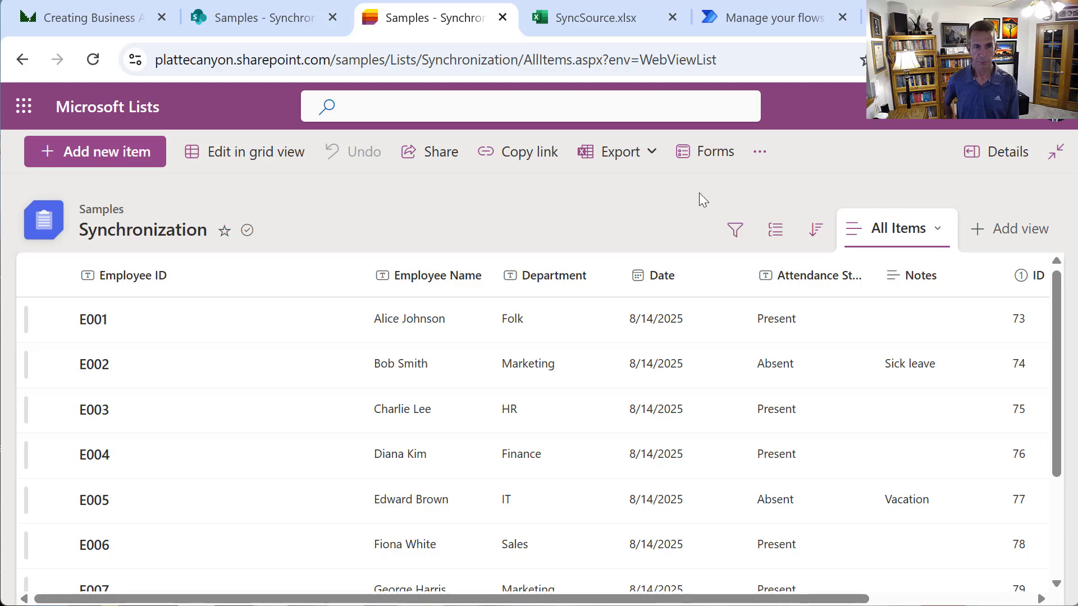
{"action": "right_click", "coordinate": [729, 187]}
{"action": "left_click", "coordinate": [811, 261]}
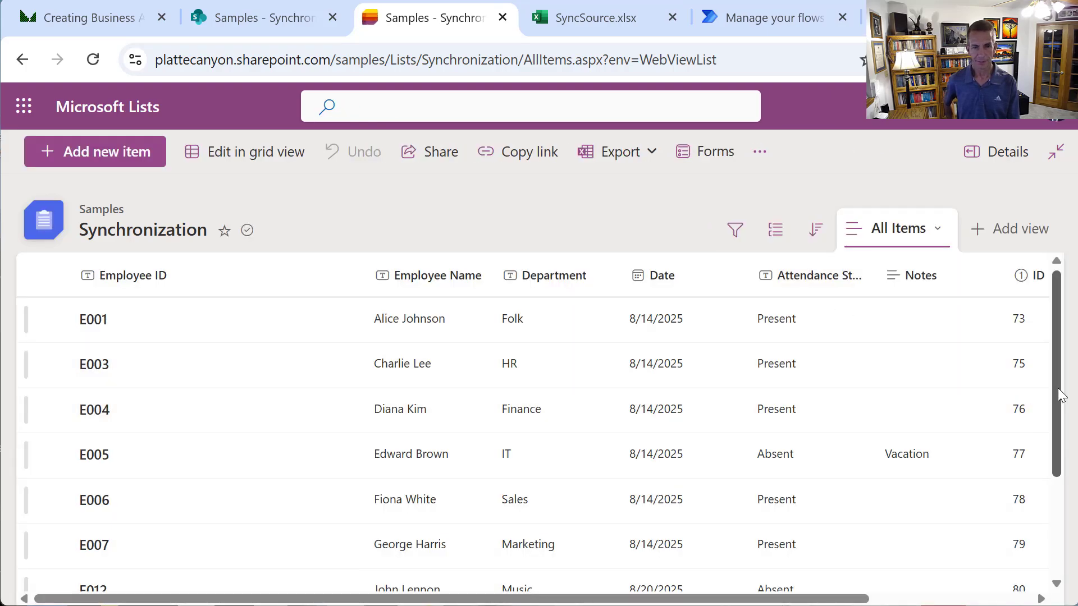
{"action": "left_click_drag", "start_coordinate": [1060, 393], "coordinate": [1060, 494]}
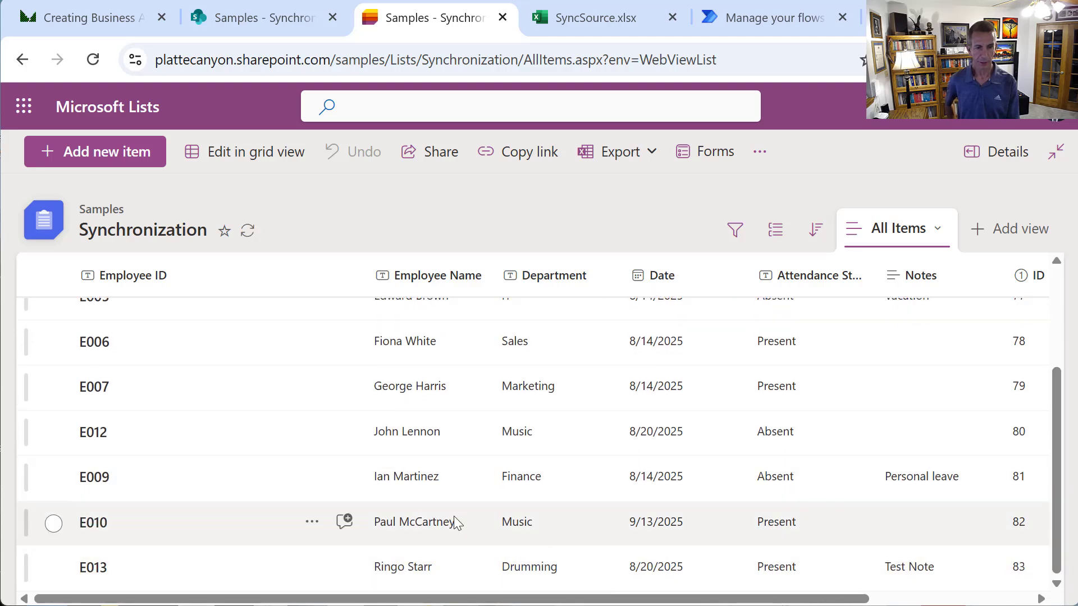
{"action": "left_click_drag", "start_coordinate": [670, 598], "coordinate": [833, 599]}
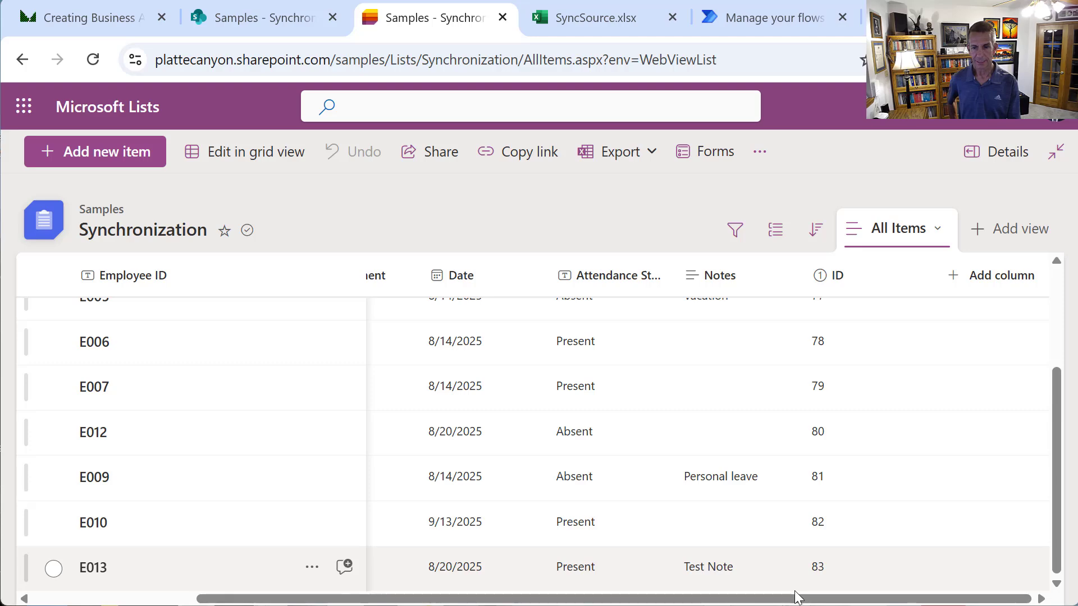
{"action": "left_click_drag", "start_coordinate": [789, 601], "coordinate": [587, 575]}
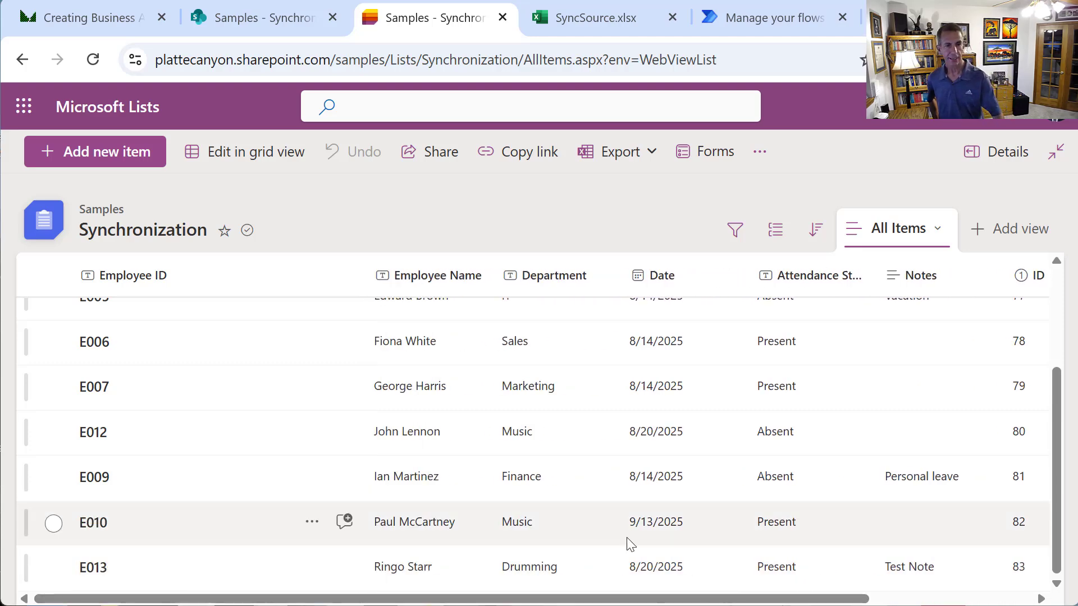